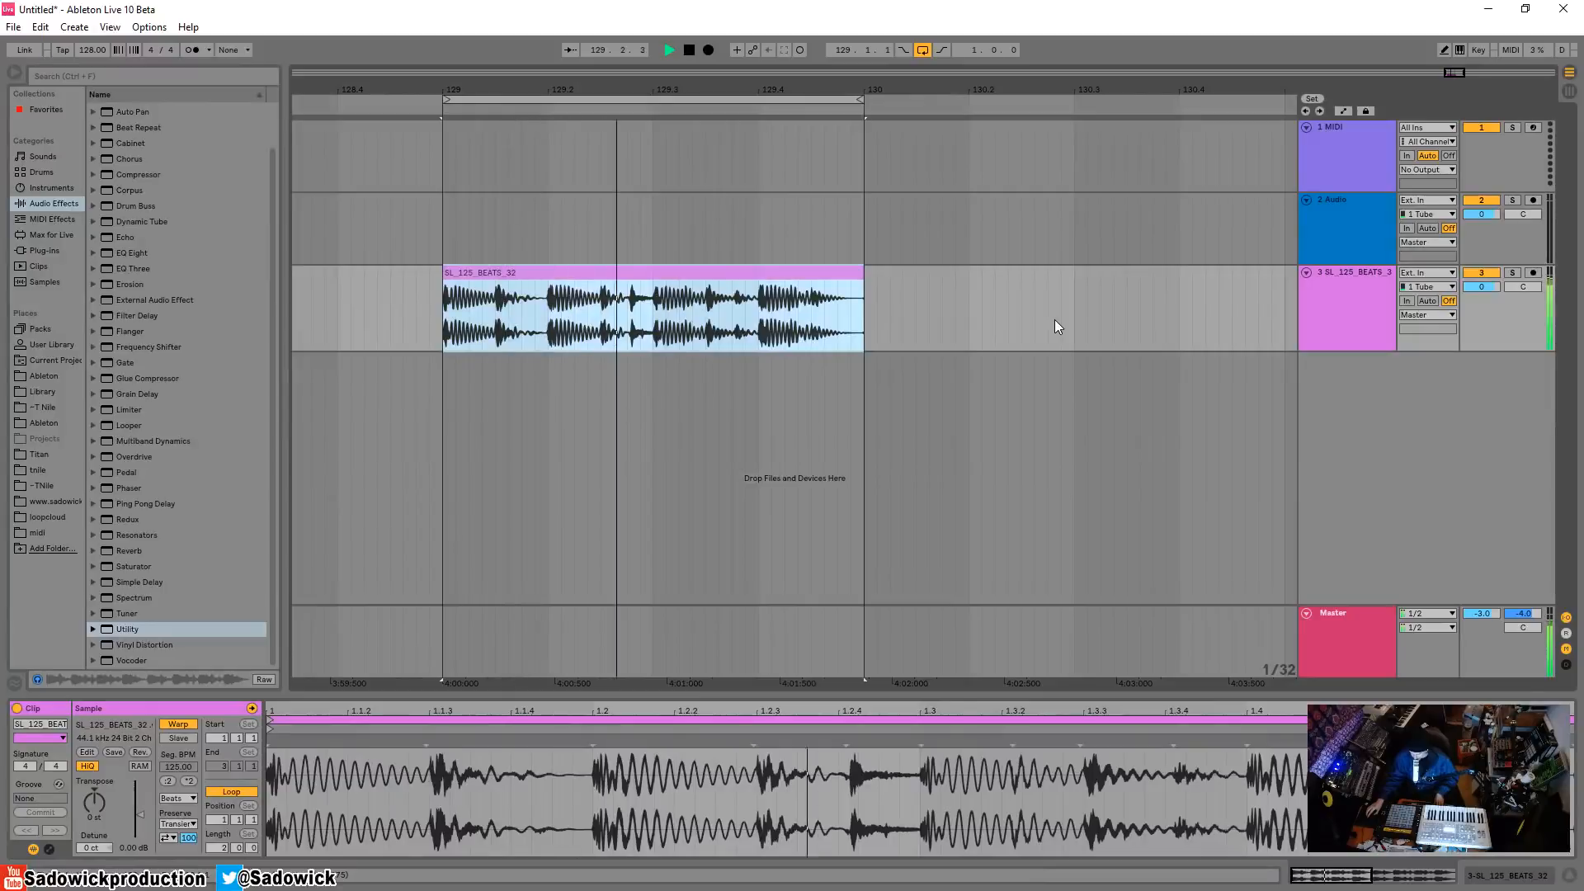
Stop playback and enlarge the sample waveform view of the SL_125_BEATS_32 audio clip
{"action": "key", "text": "space"}
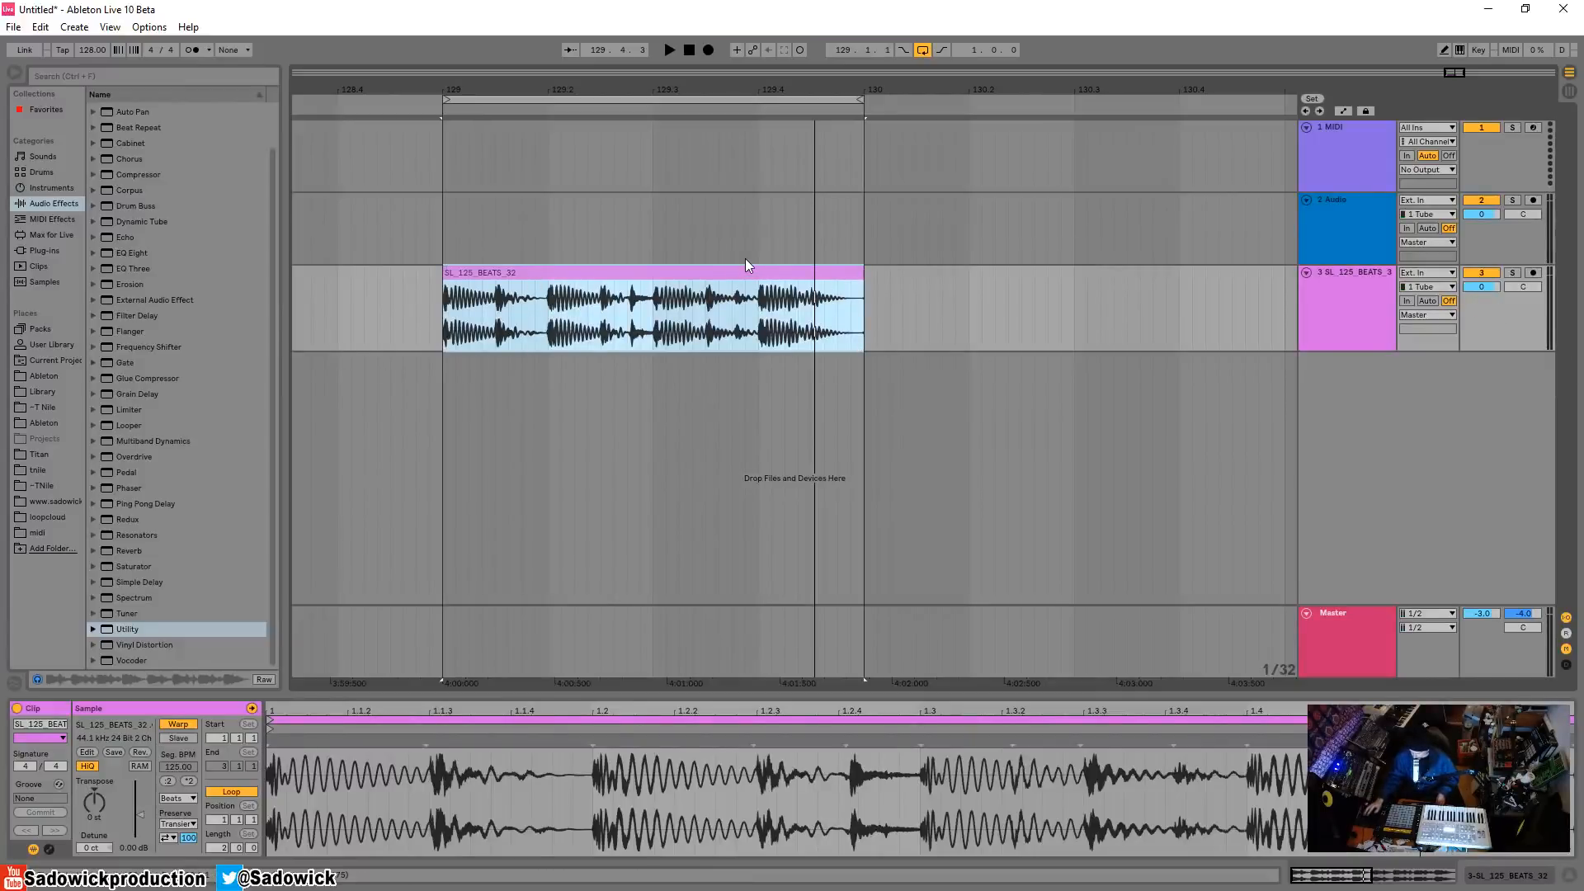
{"action": "left_click", "coordinate": [1502, 320]}
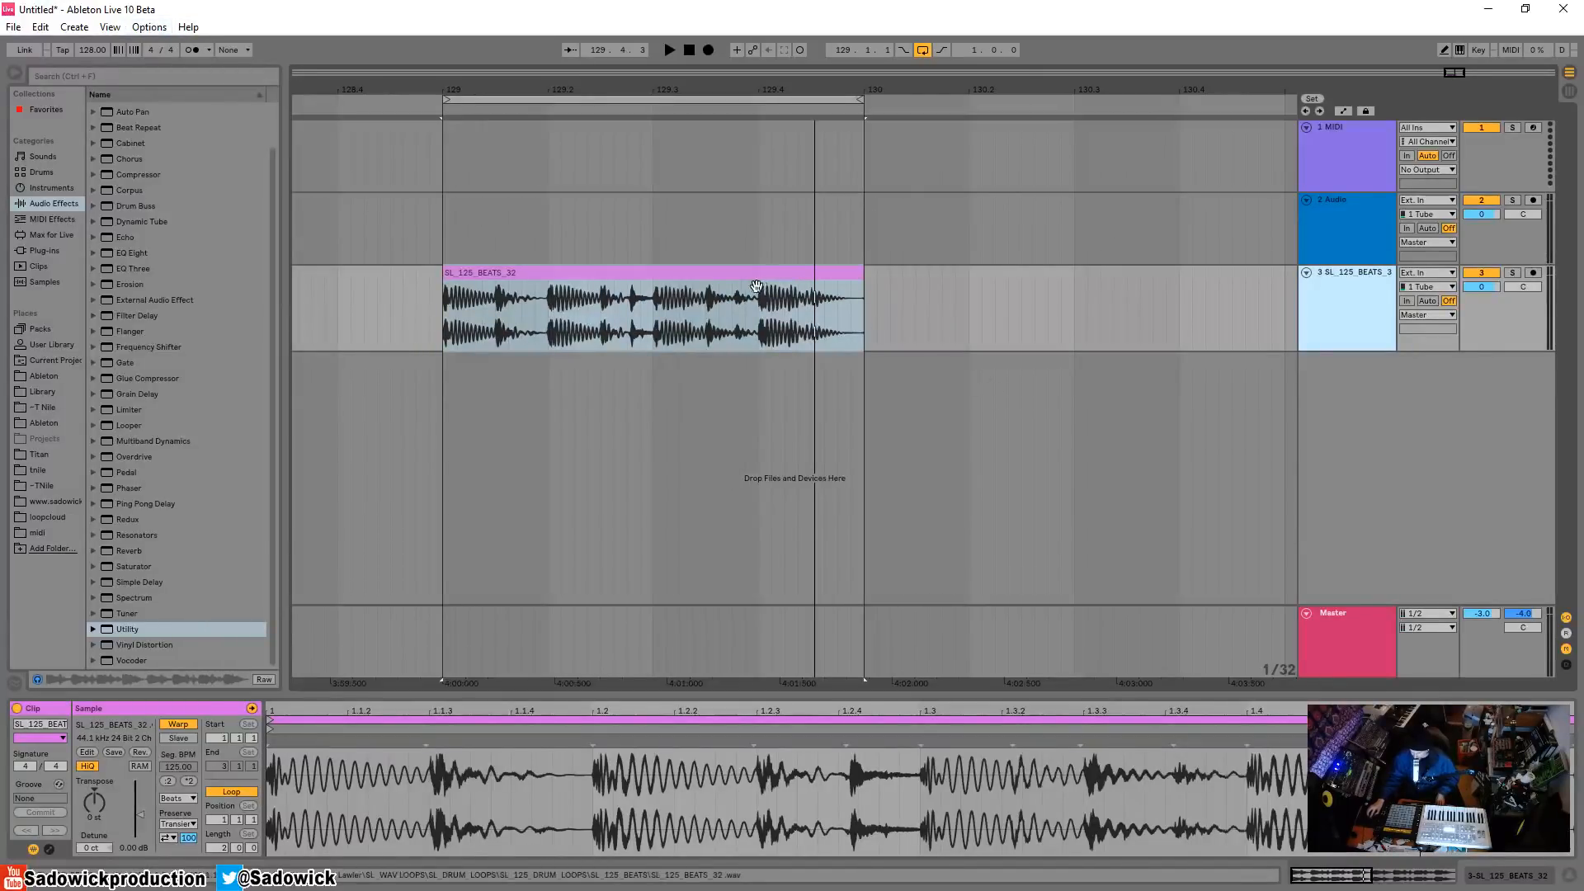
{"action": "mouse_move", "coordinate": [1499, 258]}
{"action": "left_mouse_down"}
{"action": "mouse_move", "coordinate": [1499, 234]}
{"action": "mouse_move", "coordinate": [1500, 248]}
{"action": "left_mouse_up"}
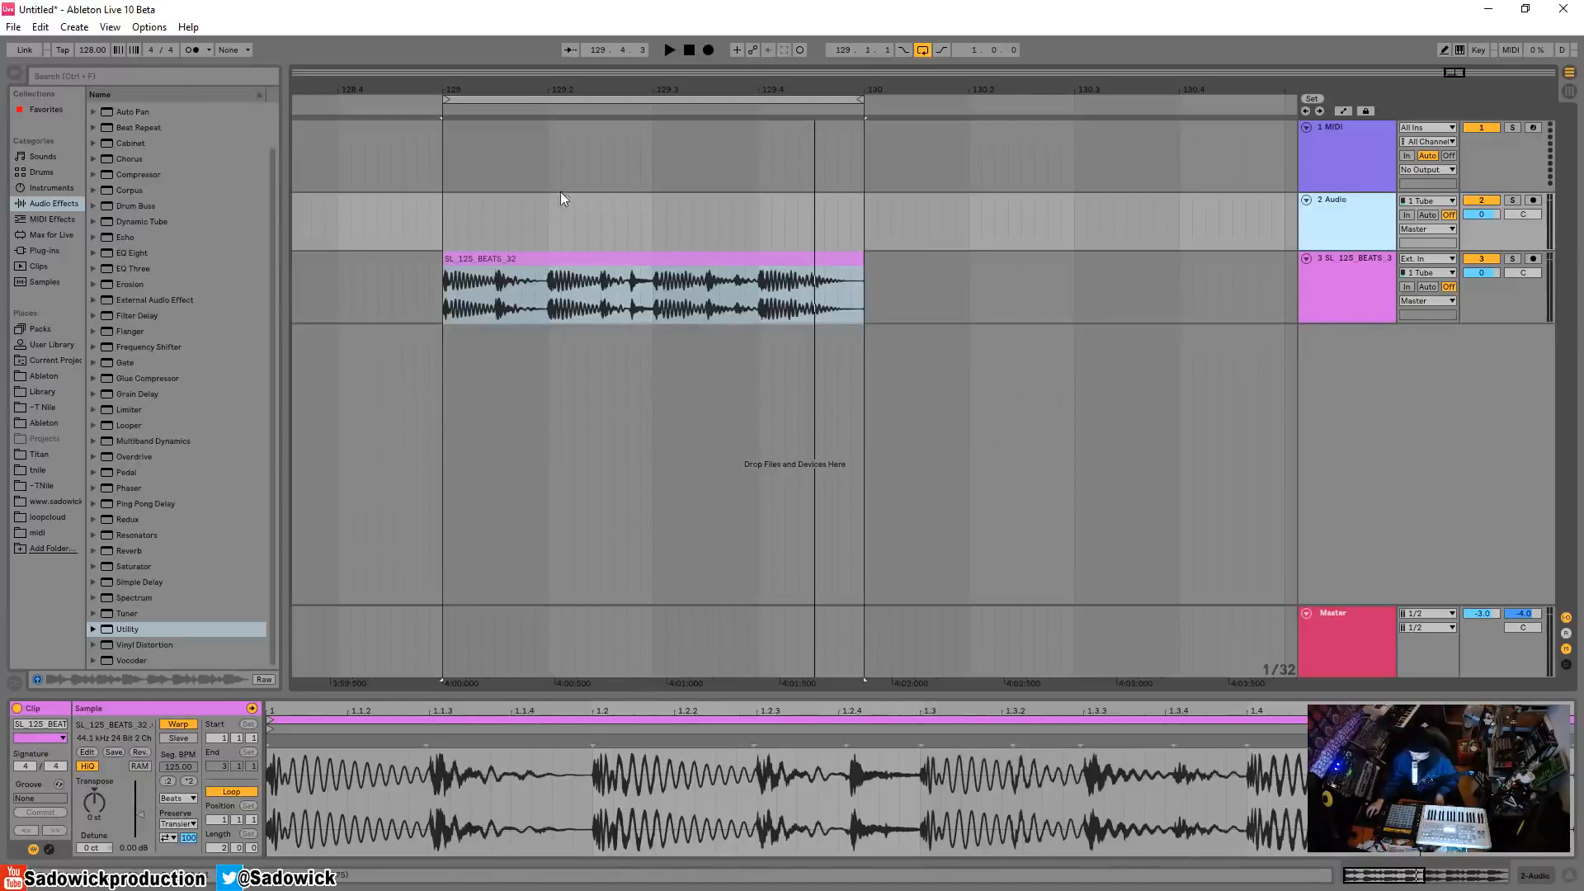
{"action": "left_click", "coordinate": [558, 259]}
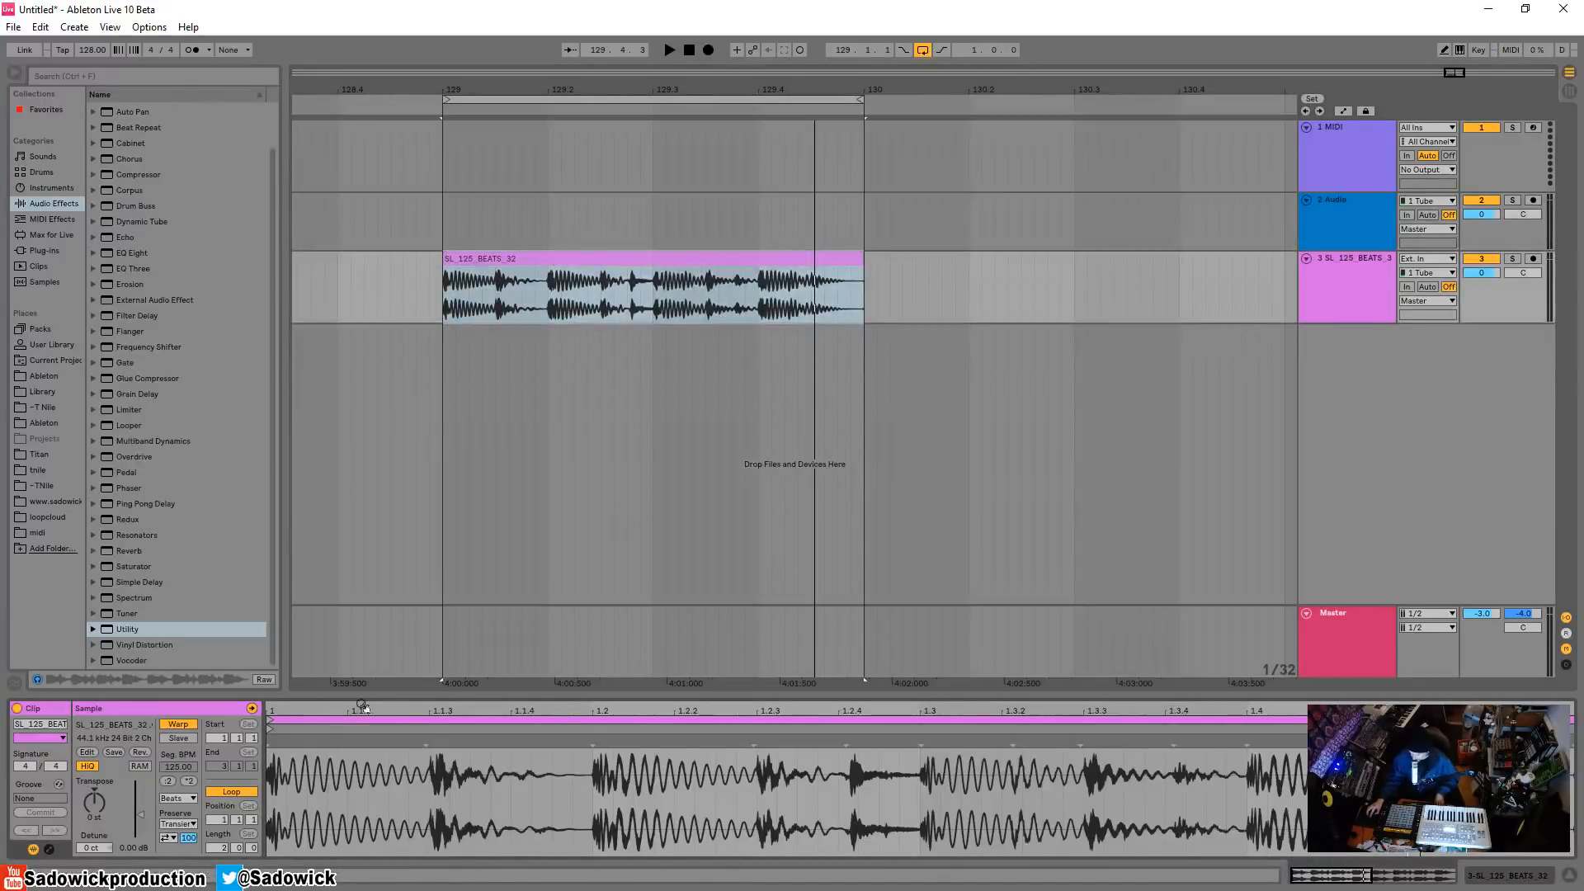
{"action": "left_click_drag", "start_coordinate": [368, 692], "coordinate": [368, 602]}
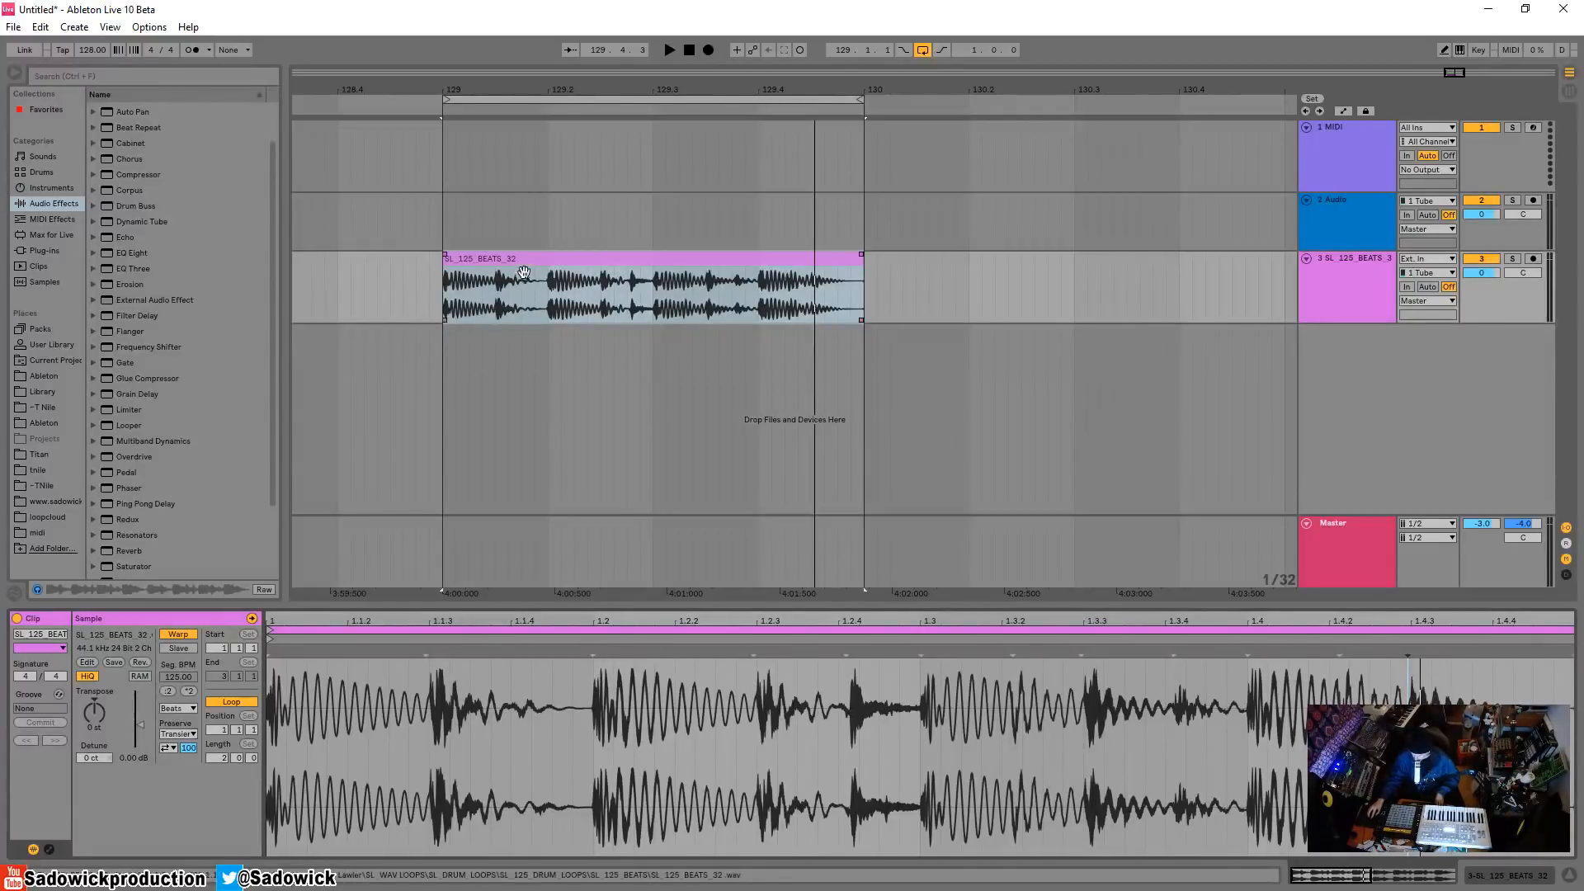
Slice the SL_125_BEATS_32 audio clip to a new MIDI track, creating one slice per Transient with the Built-in slicing preset
{"action": "right_click", "coordinate": [590, 289]}
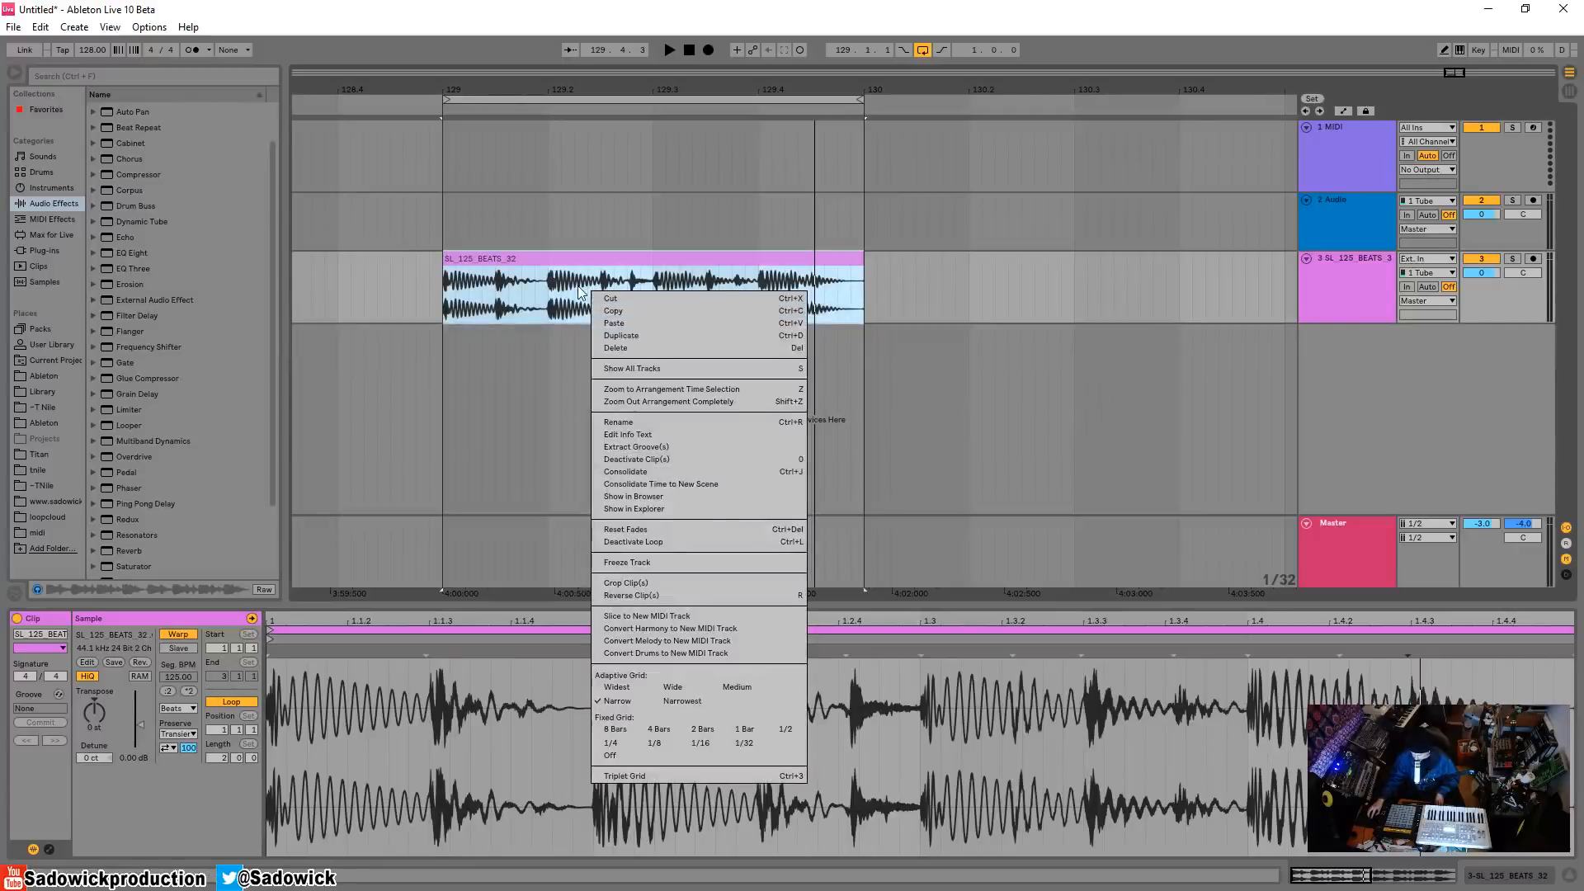
{"action": "left_click", "coordinate": [647, 621]}
{"action": "left_click_drag", "start_coordinate": [874, 437], "coordinate": [679, 359]}
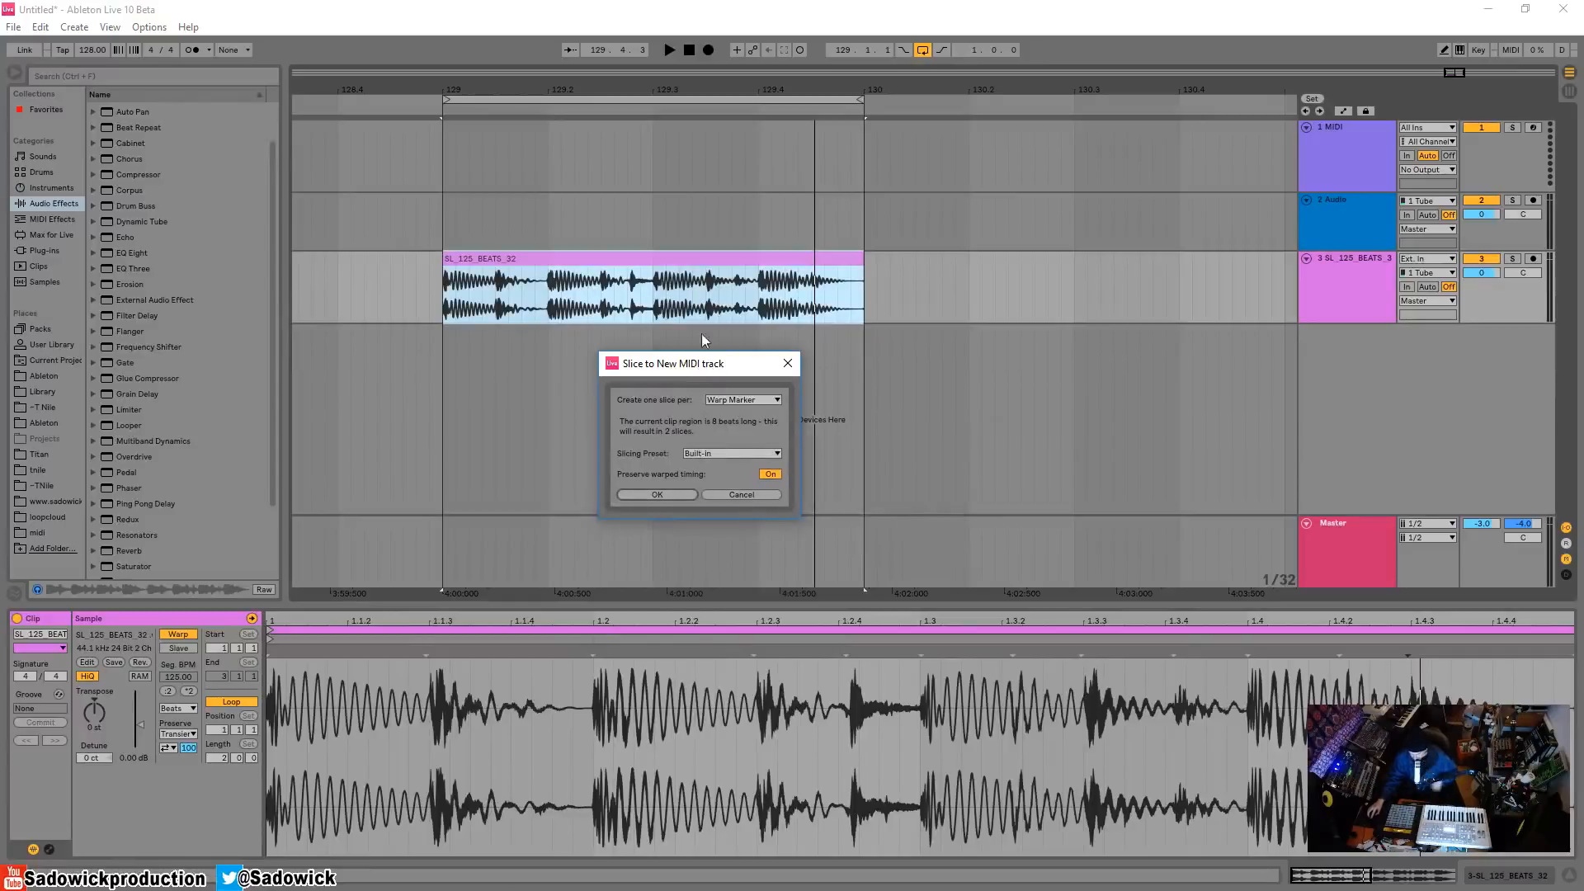
{"action": "left_click", "coordinate": [716, 399]}
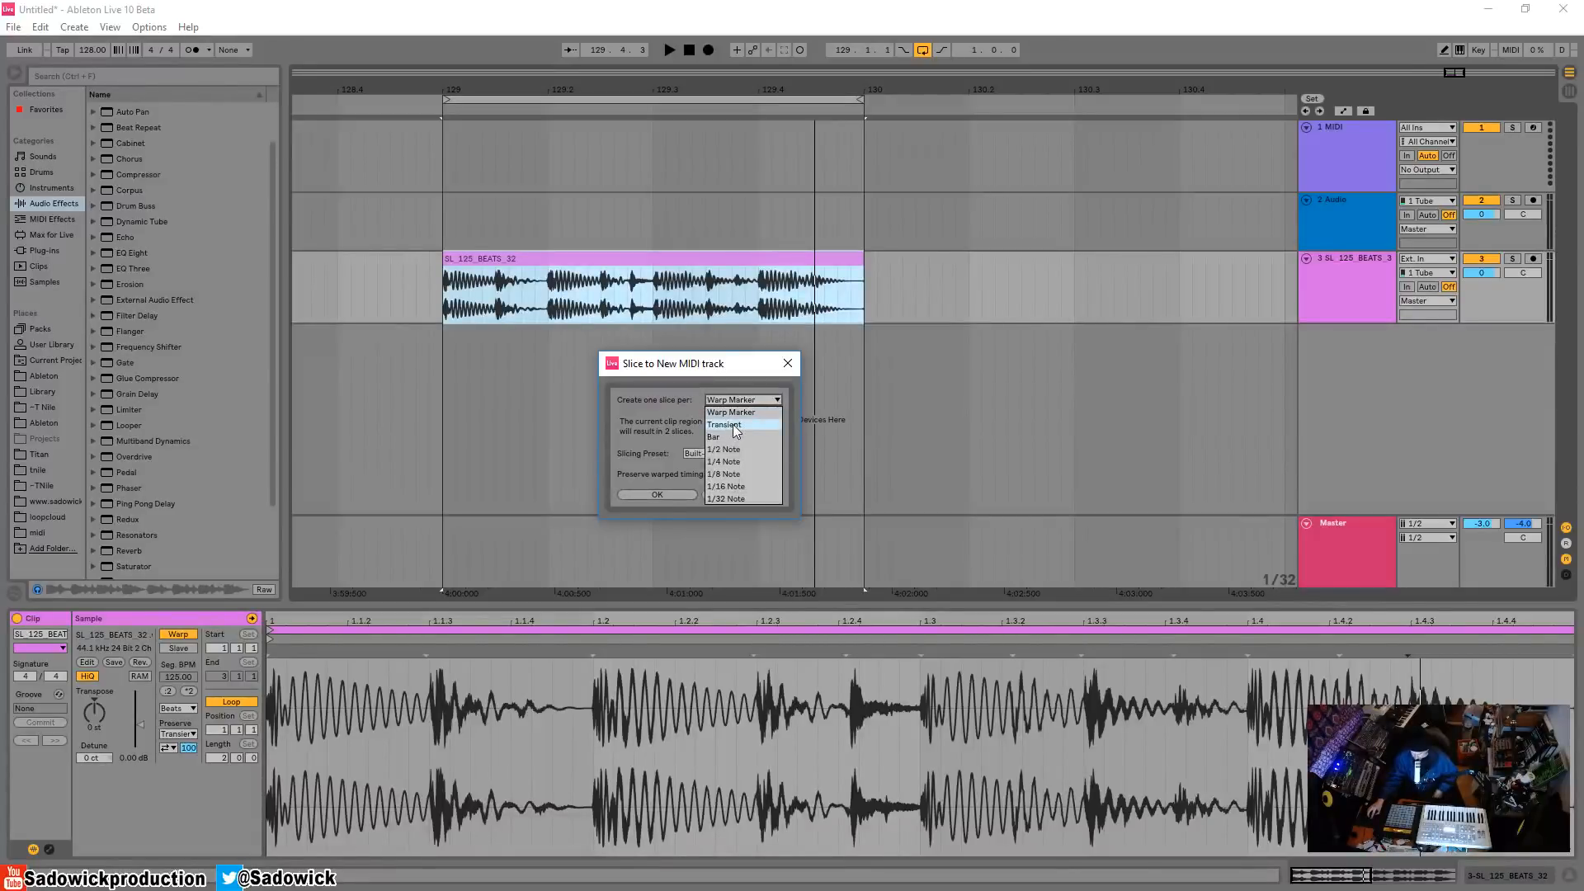
{"action": "left_click", "coordinate": [726, 424]}
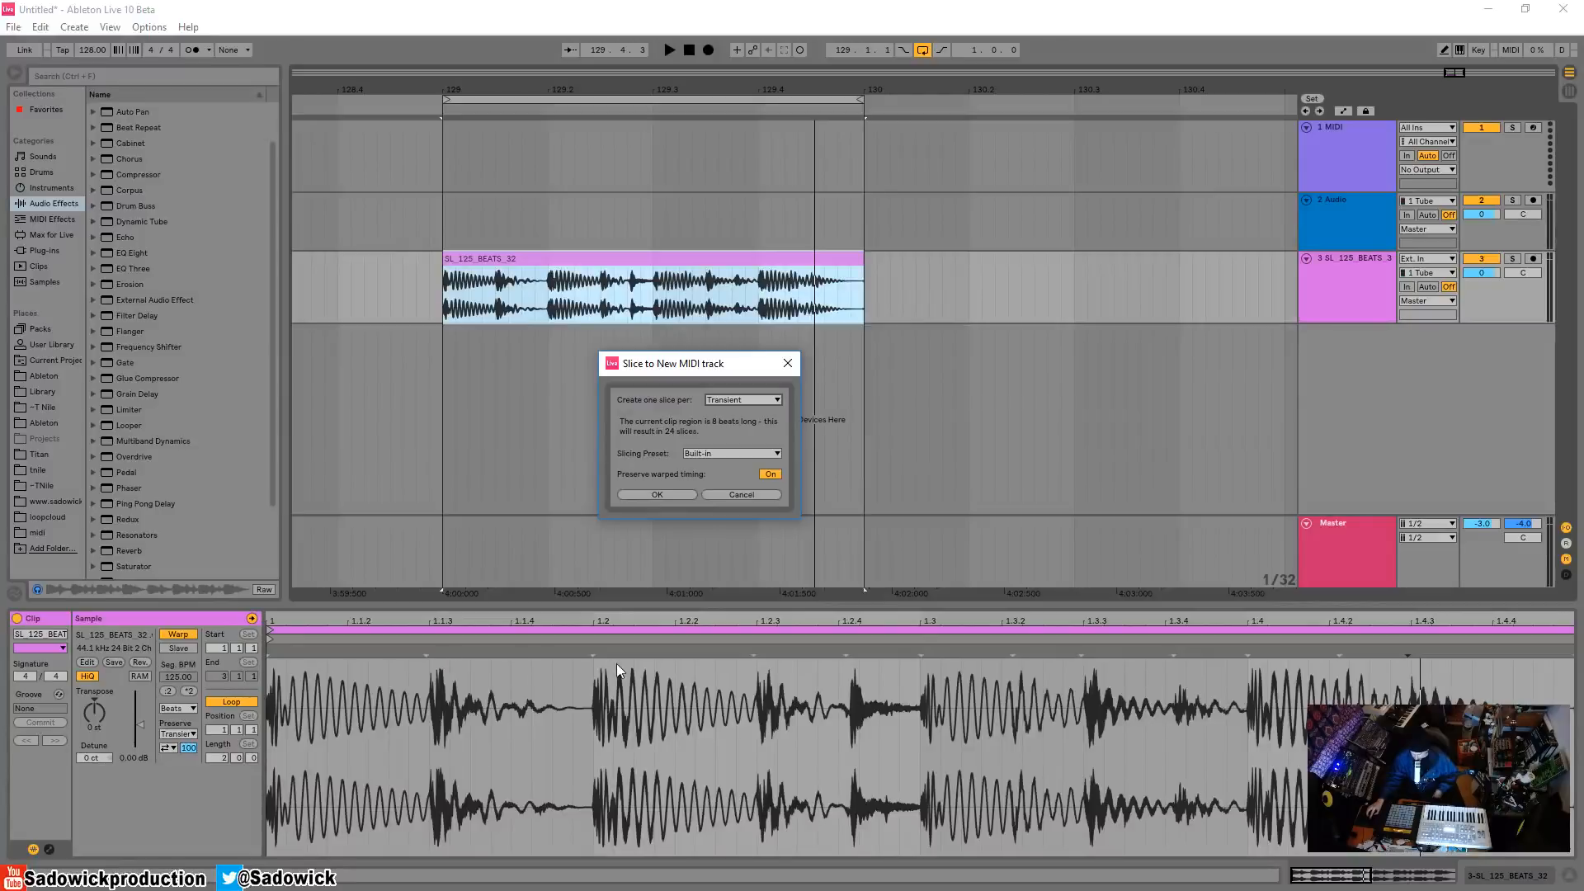
{"action": "left_click", "coordinate": [676, 490]}
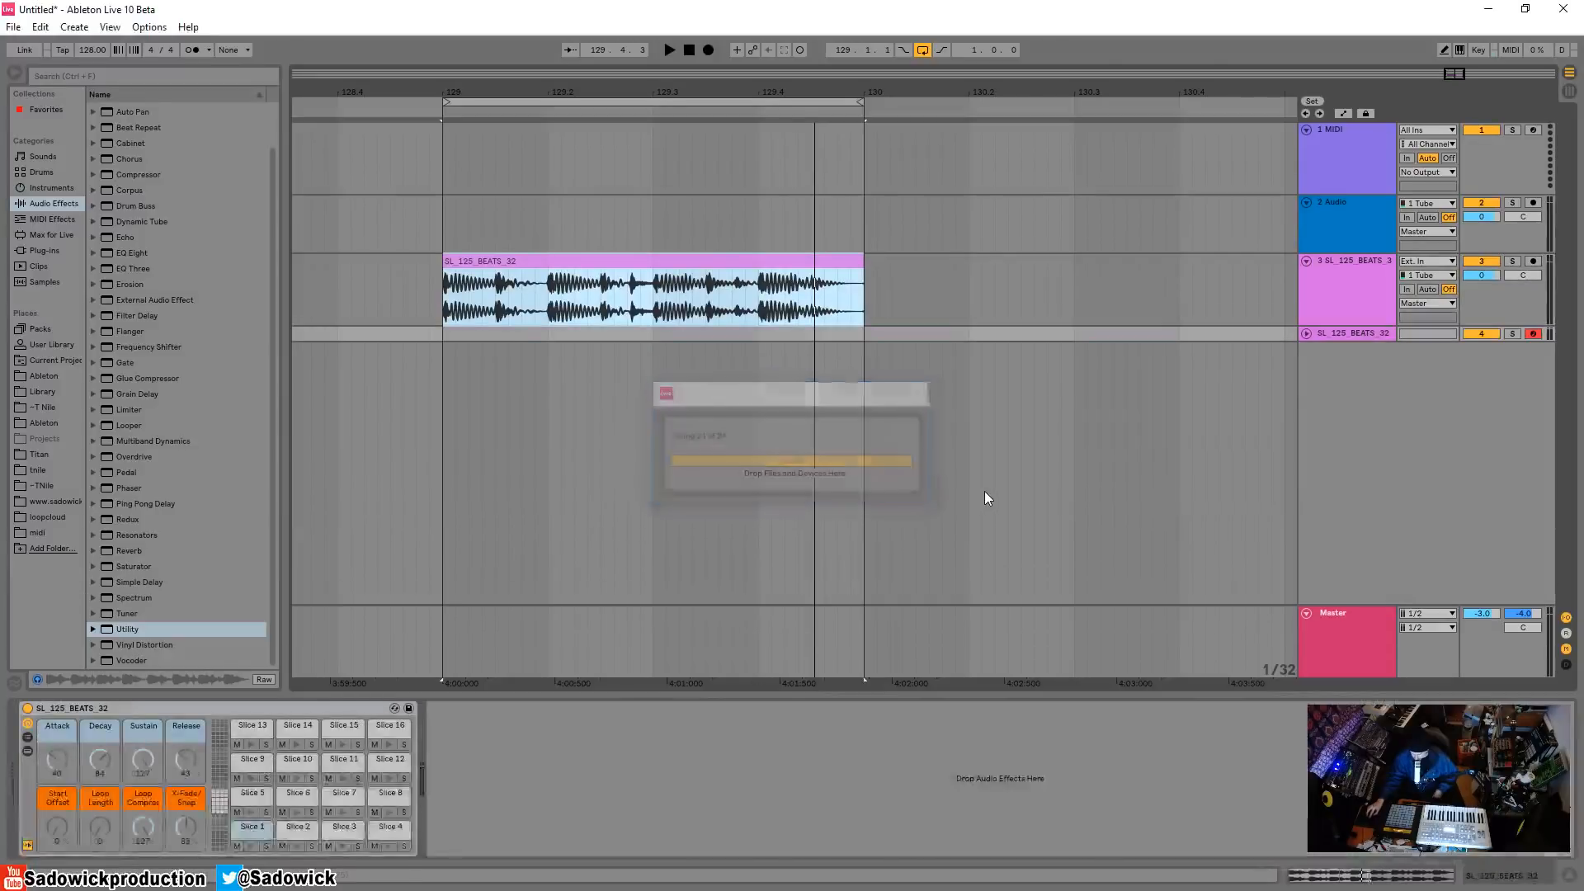
Make the new sliced MIDI track taller and mute the original SL_125_BEATS_32 audio track
{"action": "left_click_drag", "start_coordinate": [1344, 339], "coordinate": [1360, 430]}
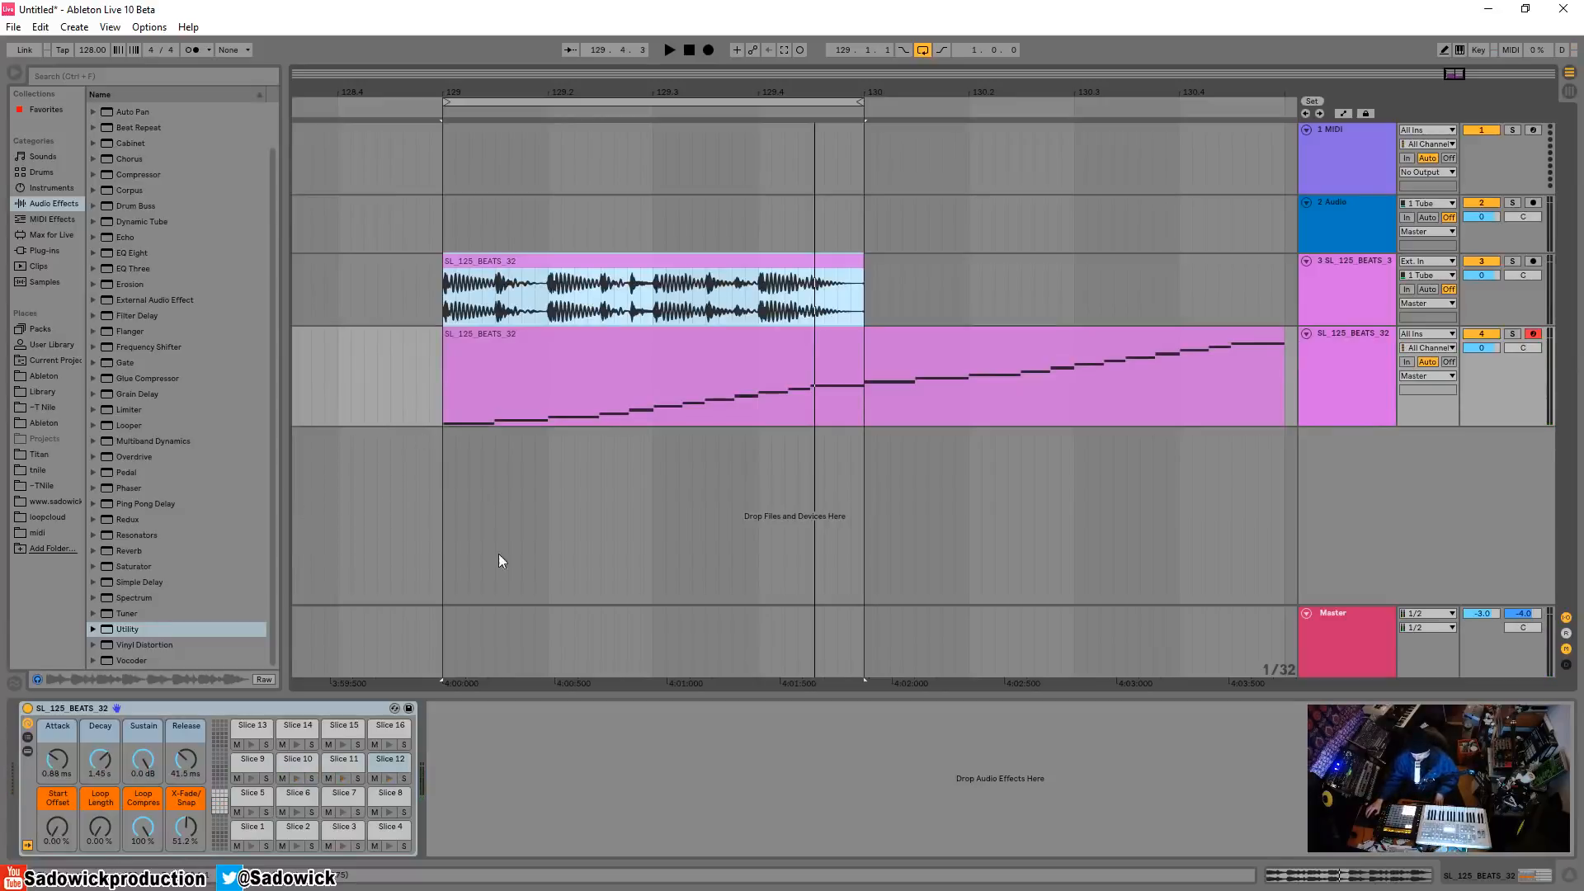
{"action": "left_click", "coordinate": [452, 312]}
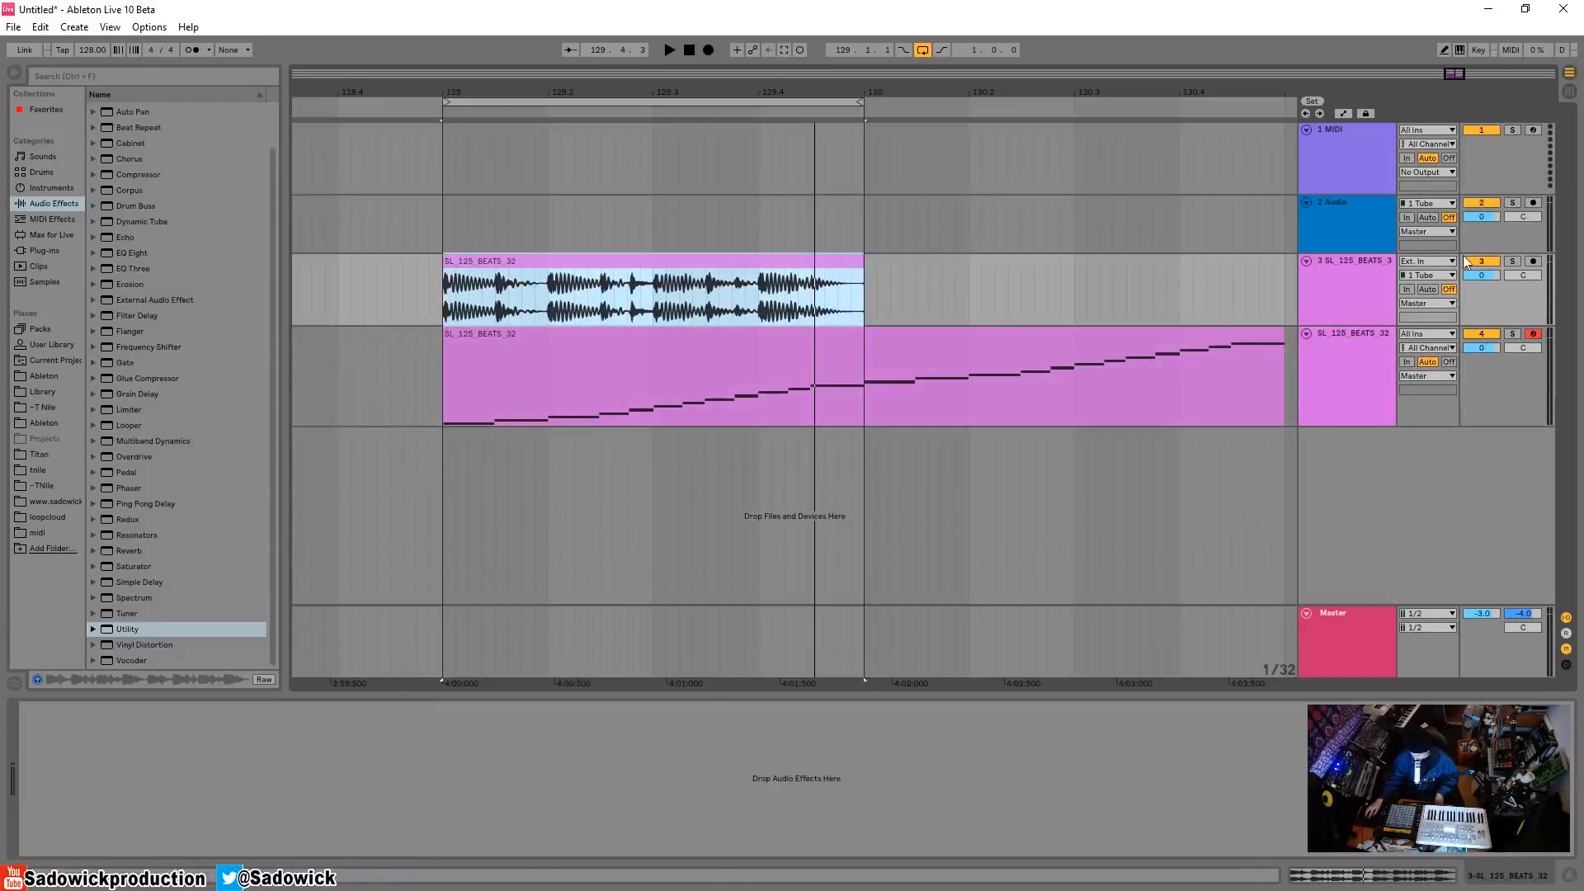
{"action": "left_click", "coordinate": [1524, 374]}
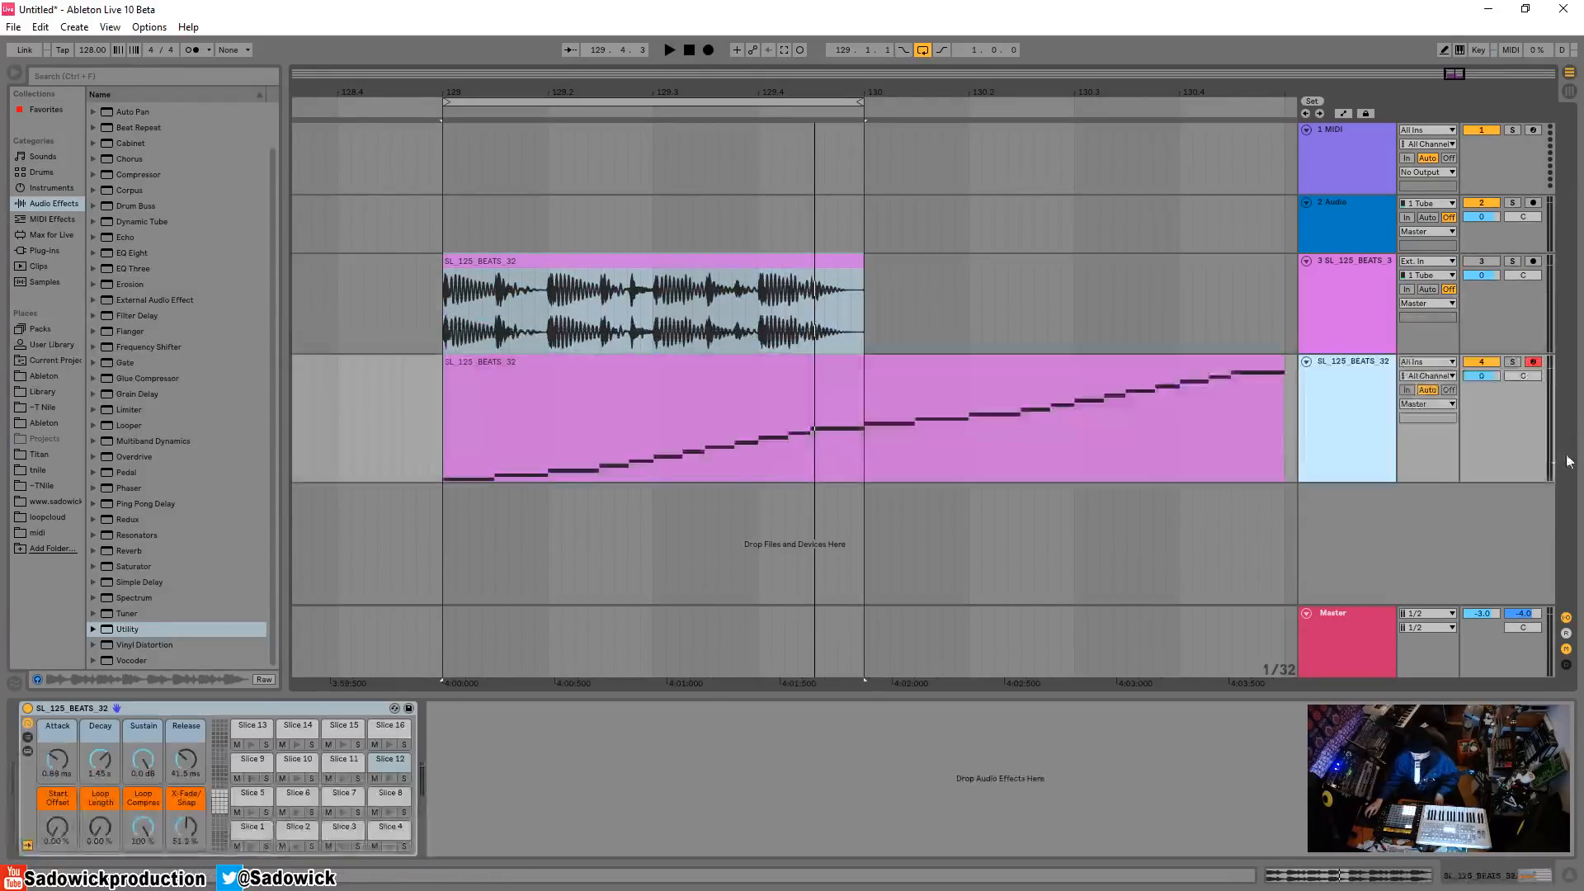
Delete the part of the sliced MIDI clip after bar 130, keeping only the bar from 129 to 130
{"action": "left_click_drag", "start_coordinate": [866, 392], "coordinate": [1011, 356]}
{"action": "key", "text": "Delete"}
{"action": "left_click", "coordinate": [1034, 332]}
{"action": "key", "text": "Delete"}
{"action": "left_click", "coordinate": [773, 327]}
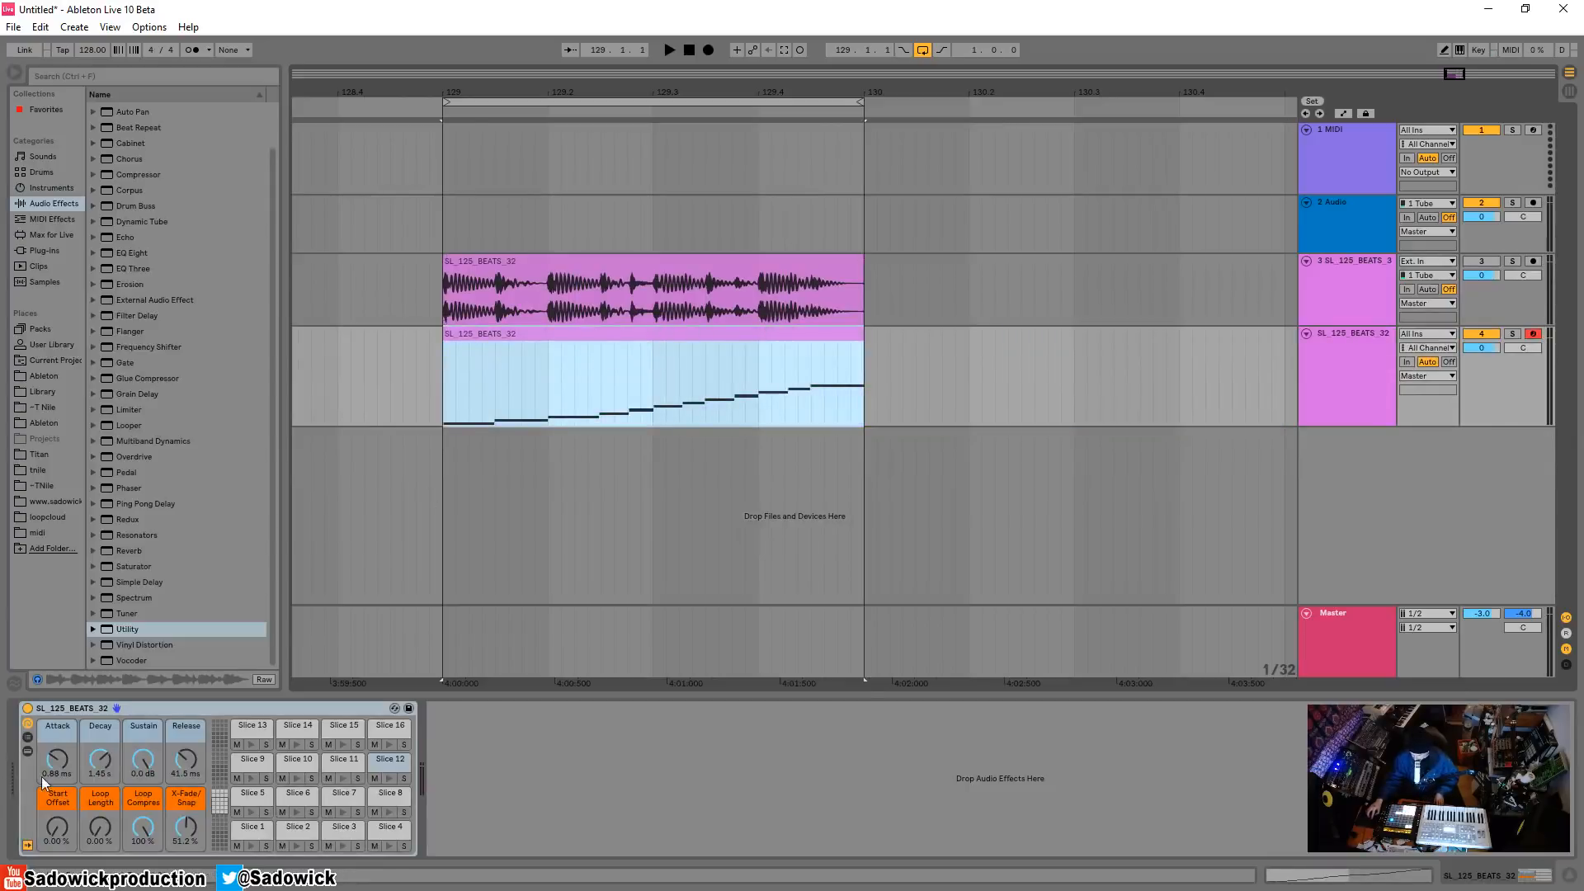
Show the drum rack's devices and compare the Slice 1 sample with the first hit of the audio clip
{"action": "left_click", "coordinate": [27, 751]}
{"action": "left_click", "coordinate": [255, 834]}
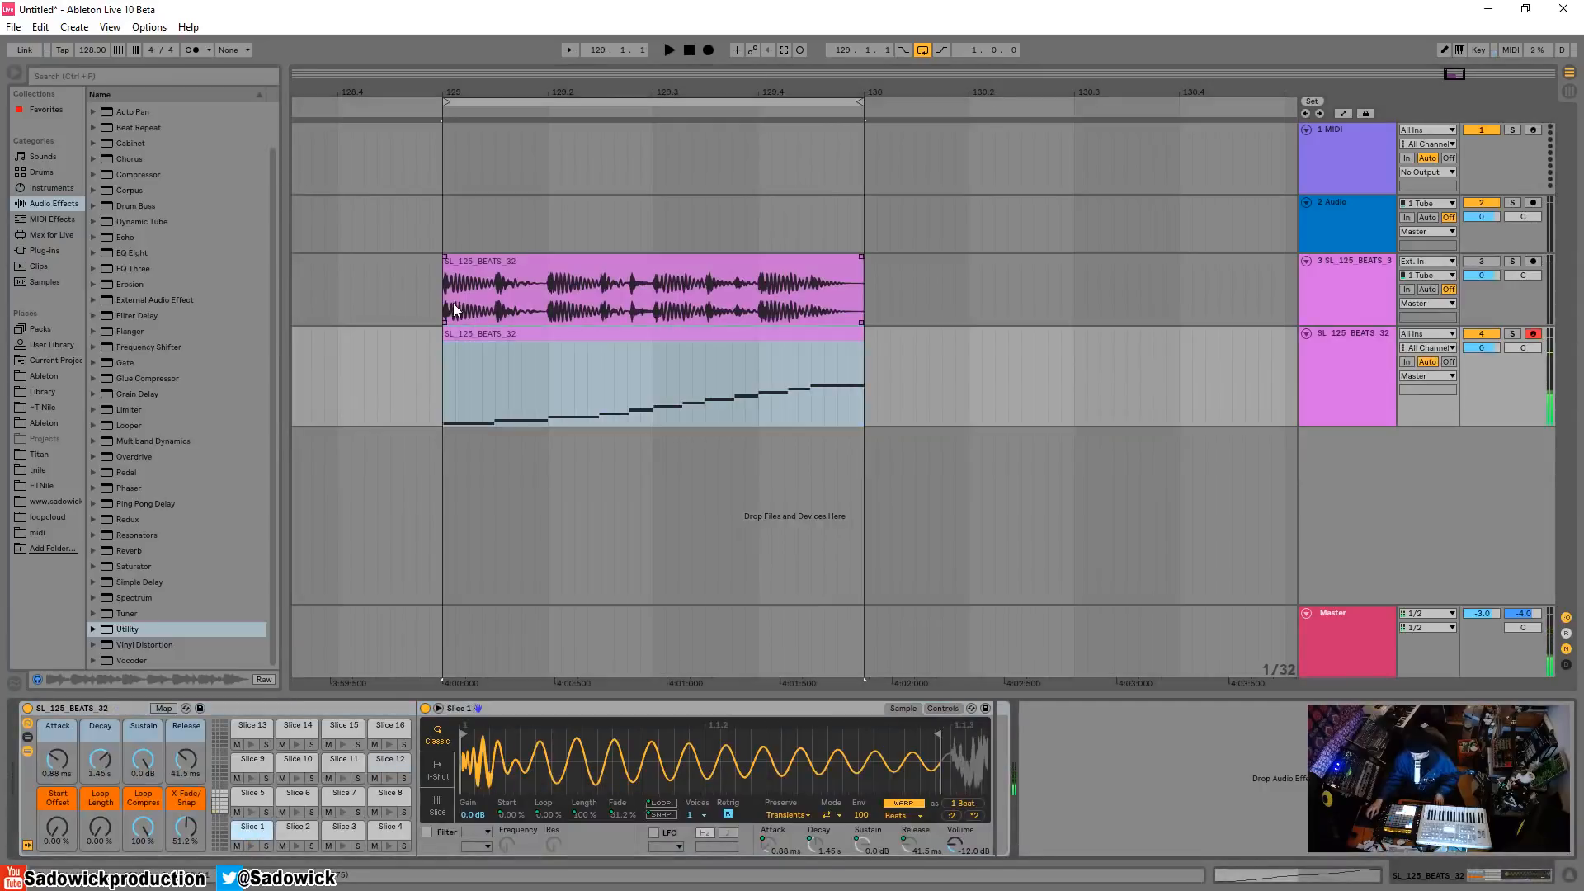
{"action": "mouse_move", "coordinate": [454, 304]}
{"action": "left_mouse_down"}
{"action": "mouse_move", "coordinate": [492, 302]}
{"action": "mouse_move", "coordinate": [446, 303]}
{"action": "left_mouse_up"}
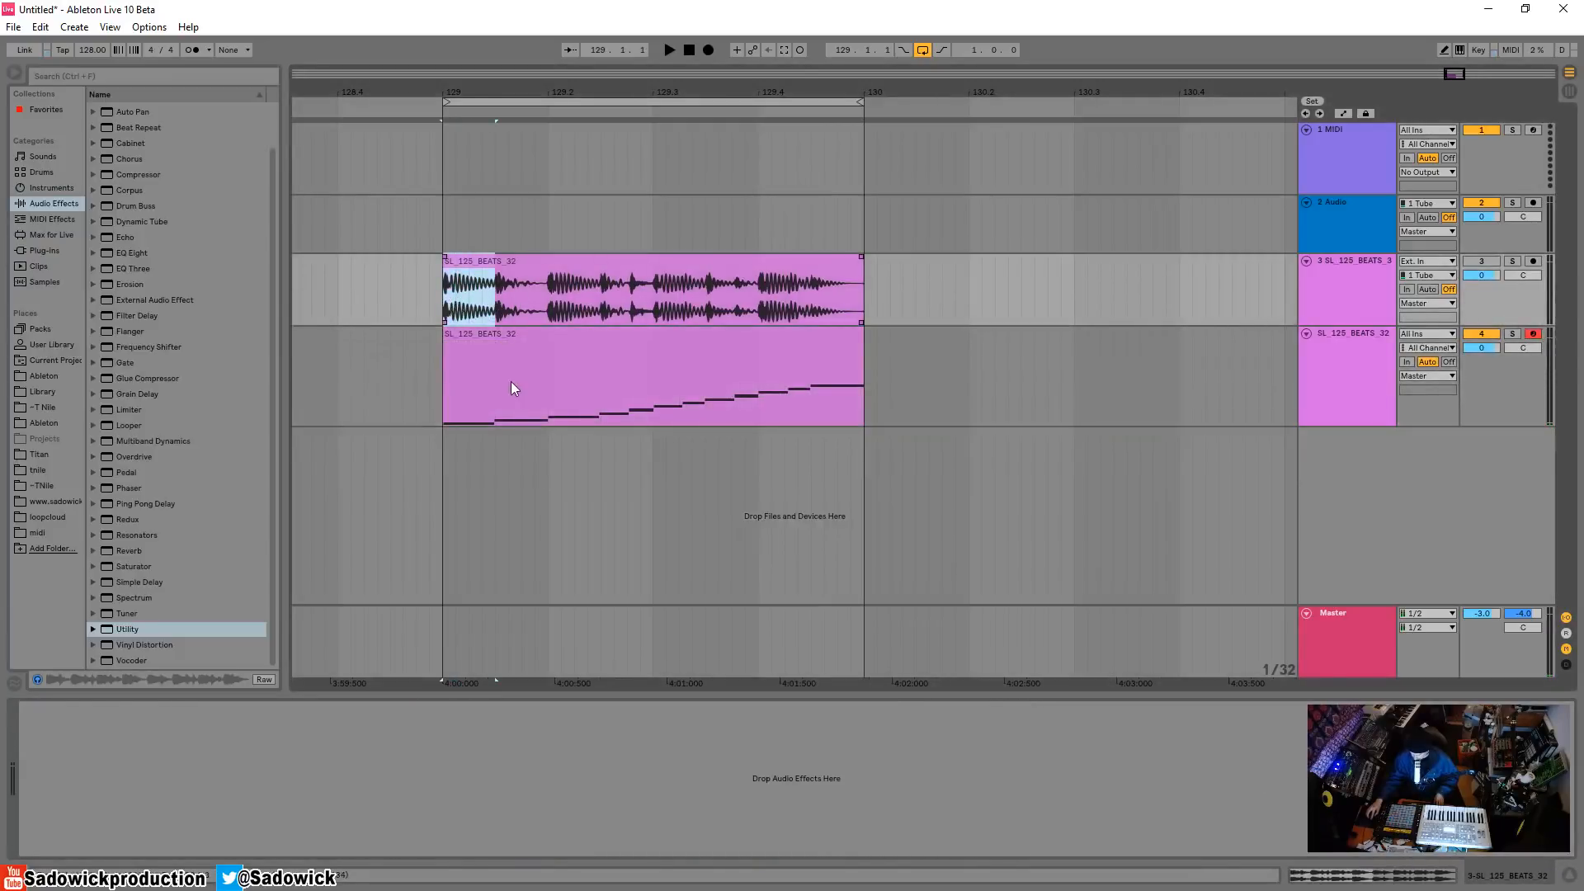
{"action": "left_click", "coordinate": [511, 383]}
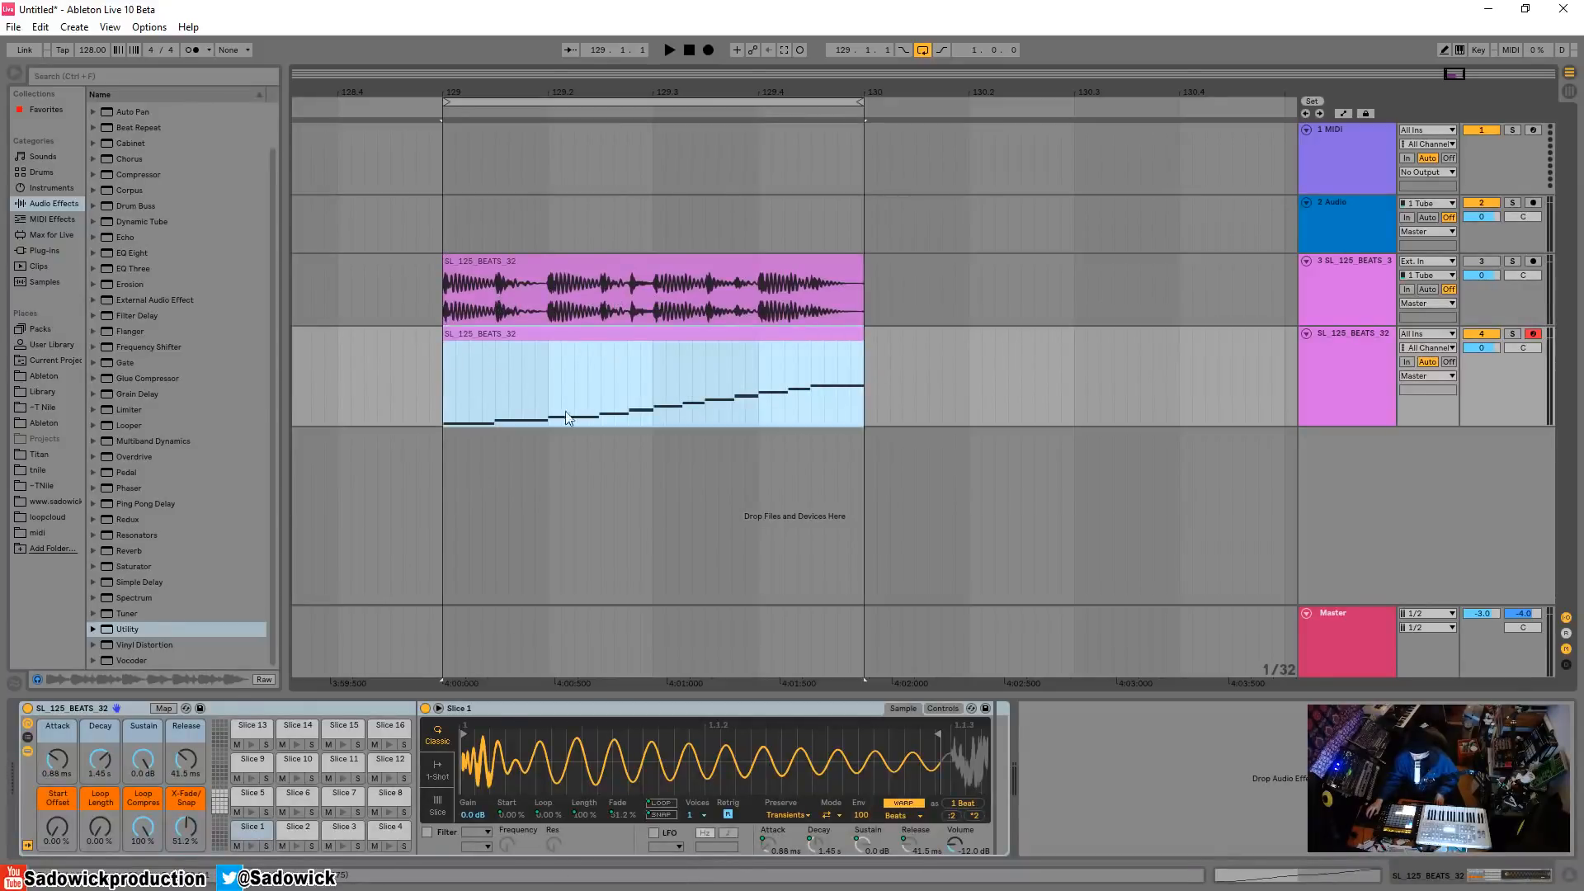
Move the sample starts of Slice 2 and Slice 4 forward to their transients, checking Slice 3 along the way
{"action": "left_click", "coordinate": [292, 827]}
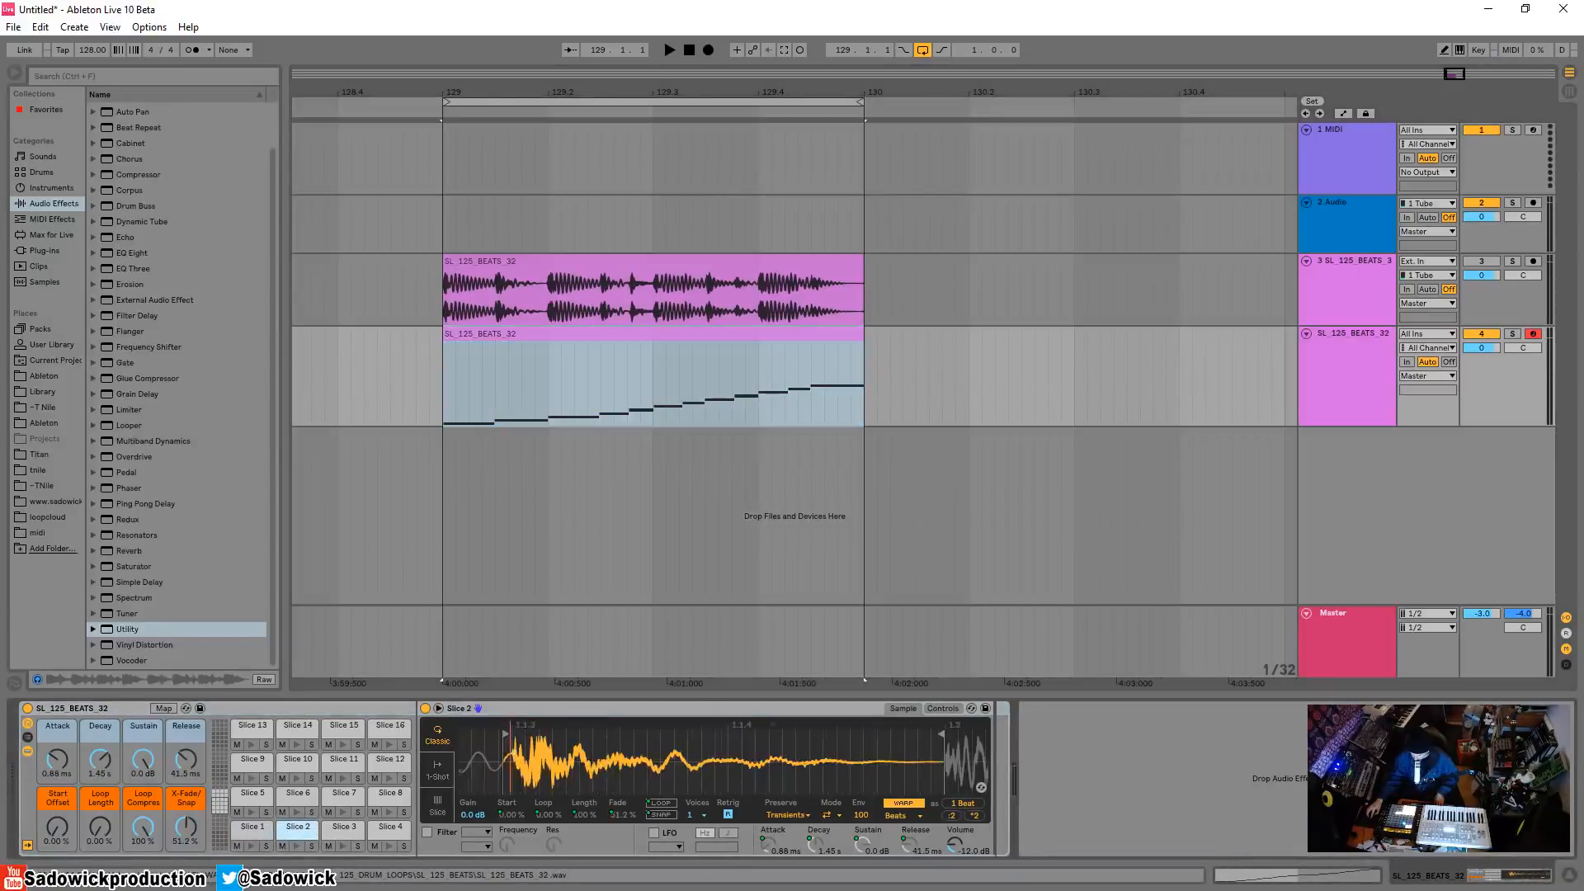
{"action": "mouse_move", "coordinate": [507, 746]}
{"action": "left_mouse_down"}
{"action": "mouse_move", "coordinate": [505, 773]}
{"action": "mouse_move", "coordinate": [481, 753]}
{"action": "mouse_move", "coordinate": [535, 734]}
{"action": "left_mouse_up"}
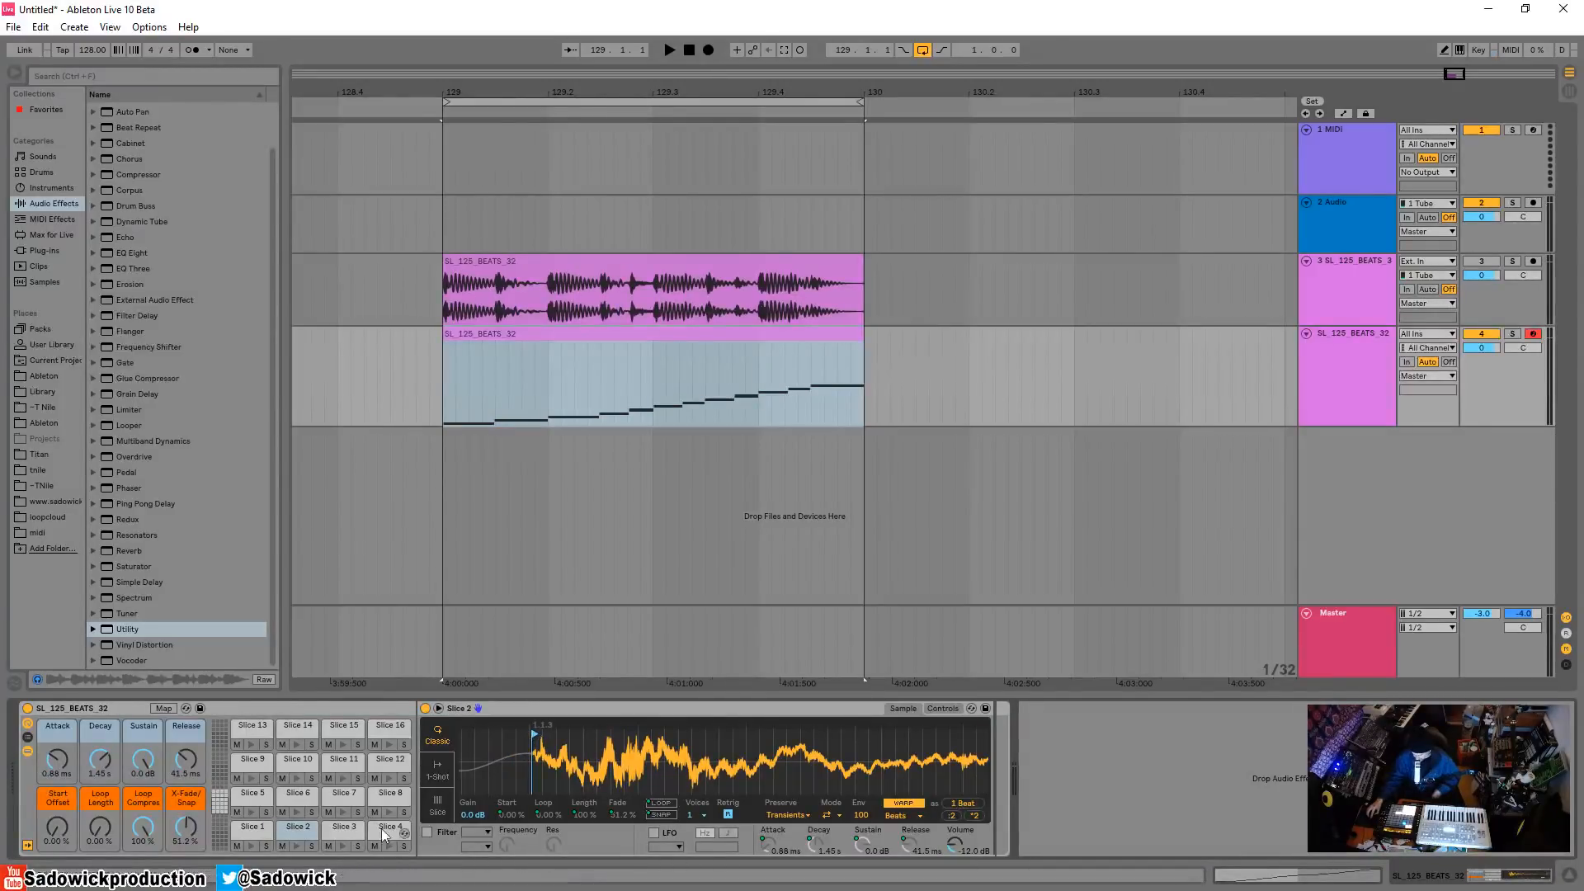
{"action": "left_click", "coordinate": [344, 827]}
{"action": "left_click", "coordinate": [390, 827]}
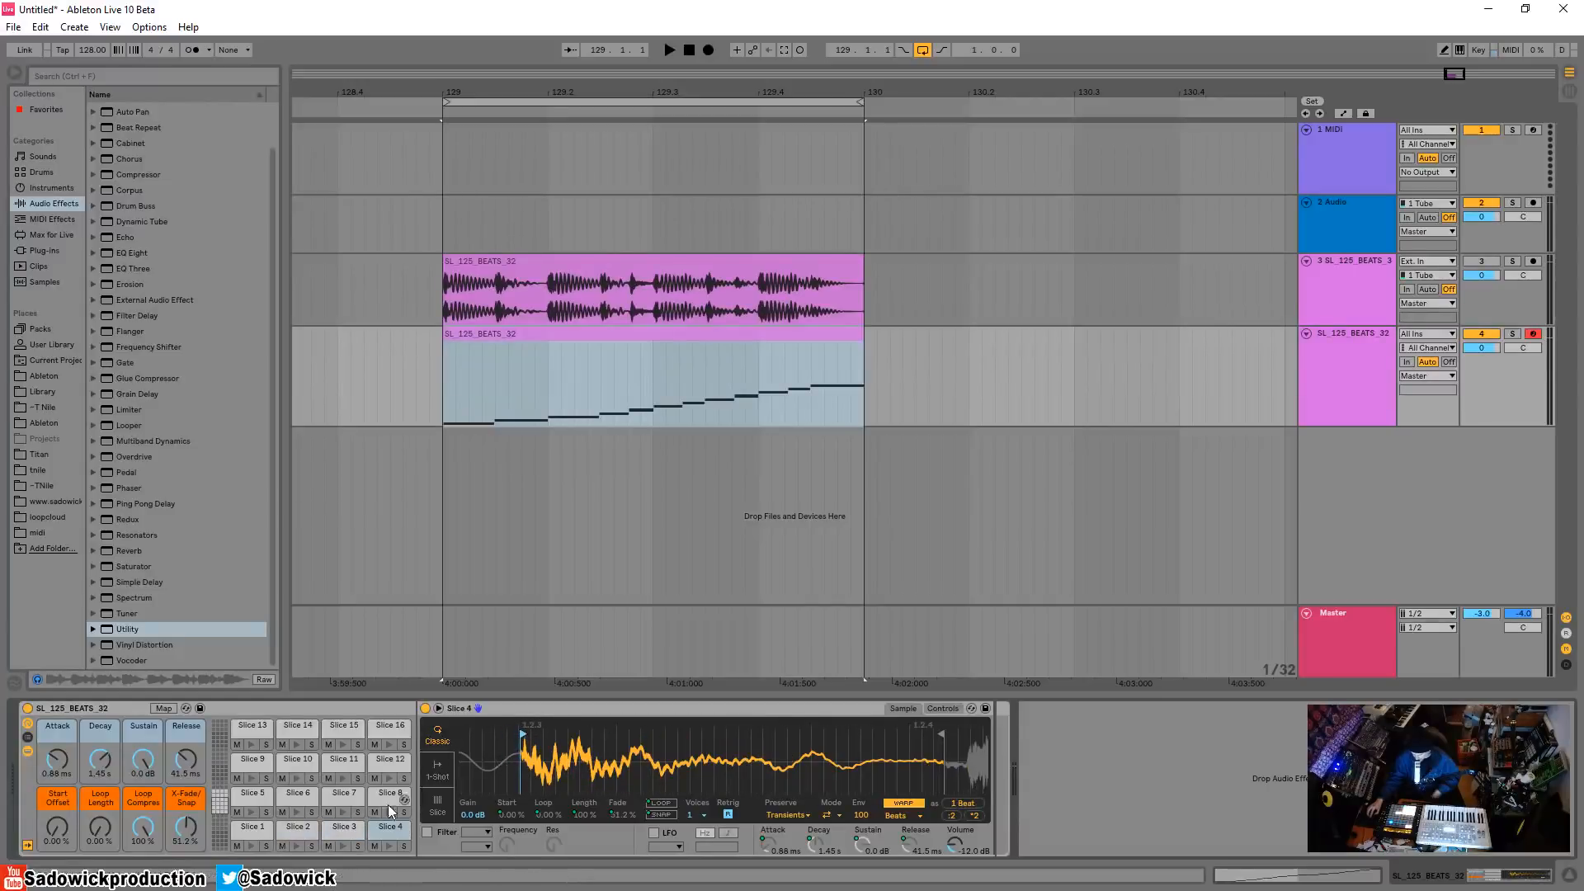
Go through Slices 5 to 8, moving the sample starts of Slices 5, 7 and 8 forward to their transients
{"action": "left_click", "coordinate": [253, 793]}
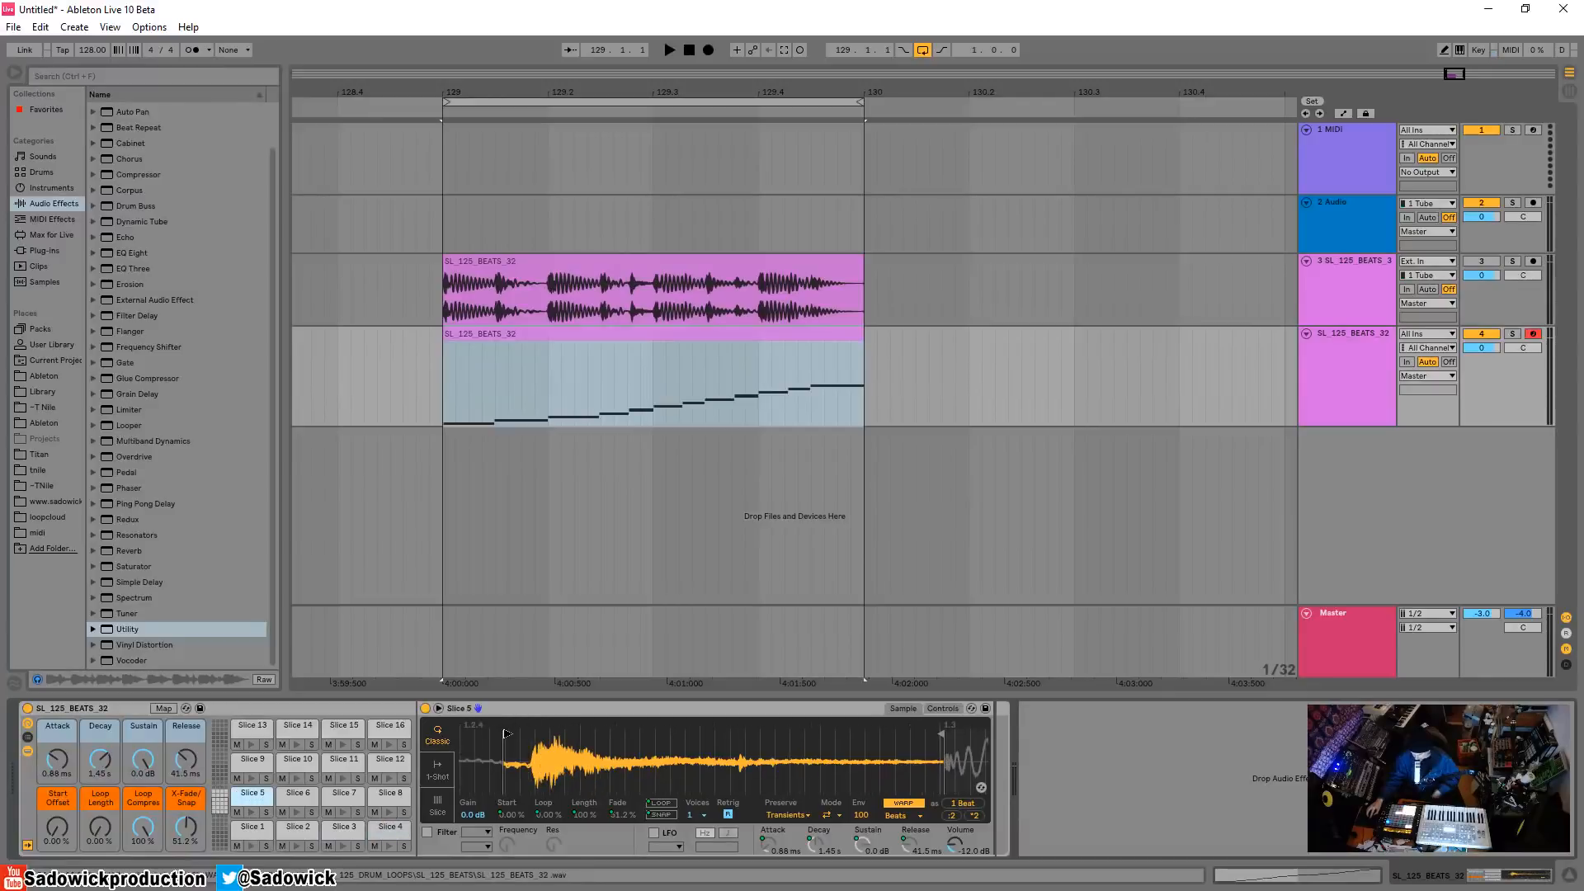
{"action": "left_click_drag", "start_coordinate": [506, 733], "coordinate": [533, 735]}
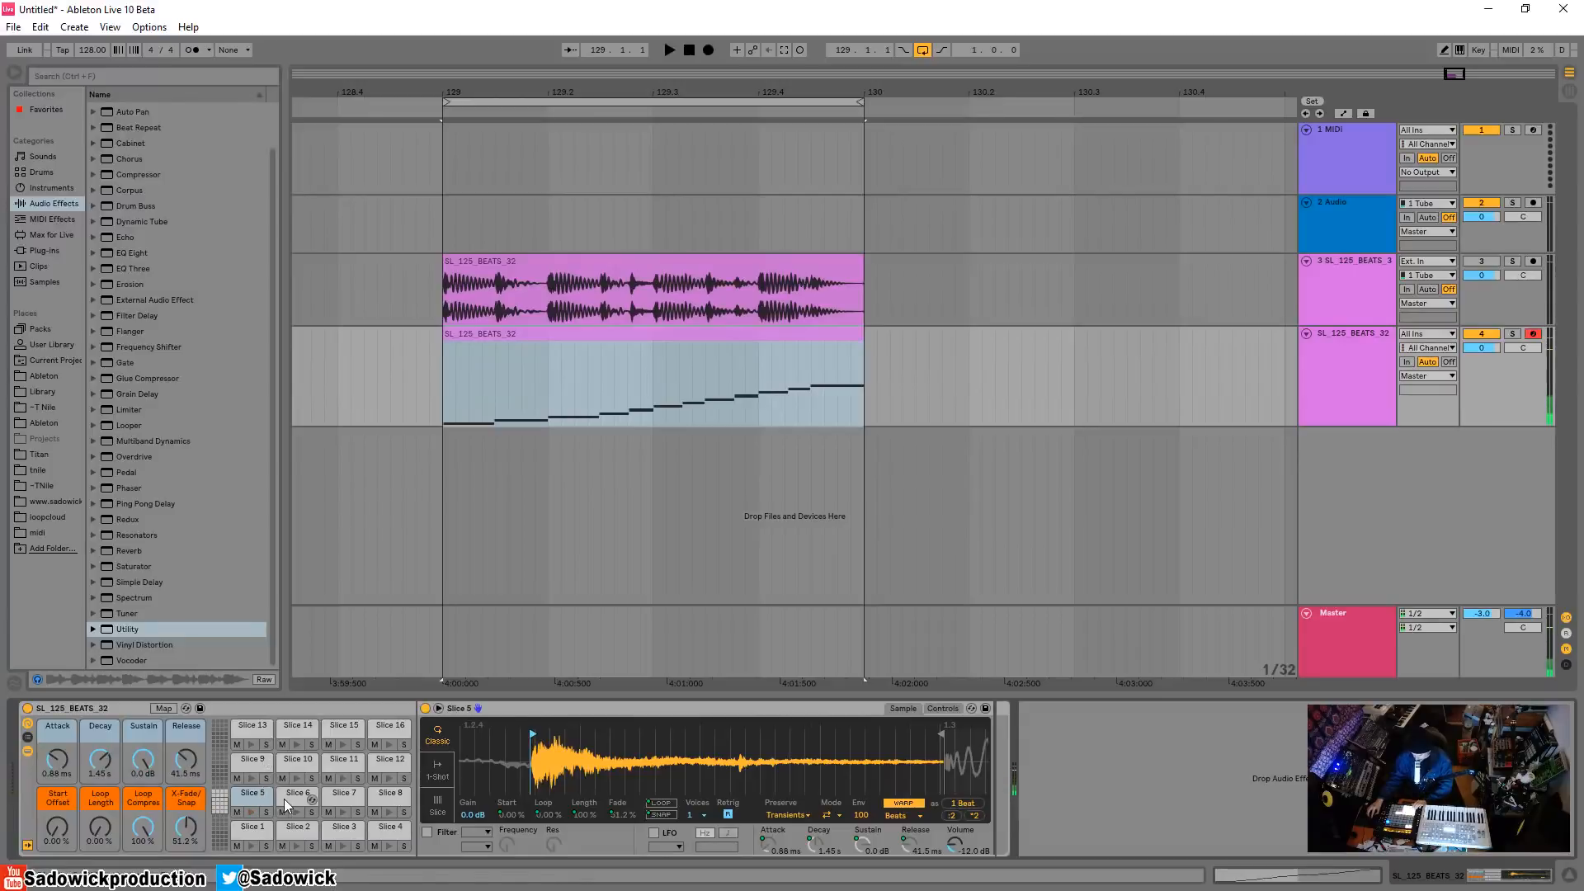
{"action": "left_click", "coordinate": [311, 796]}
{"action": "left_click", "coordinate": [360, 802]}
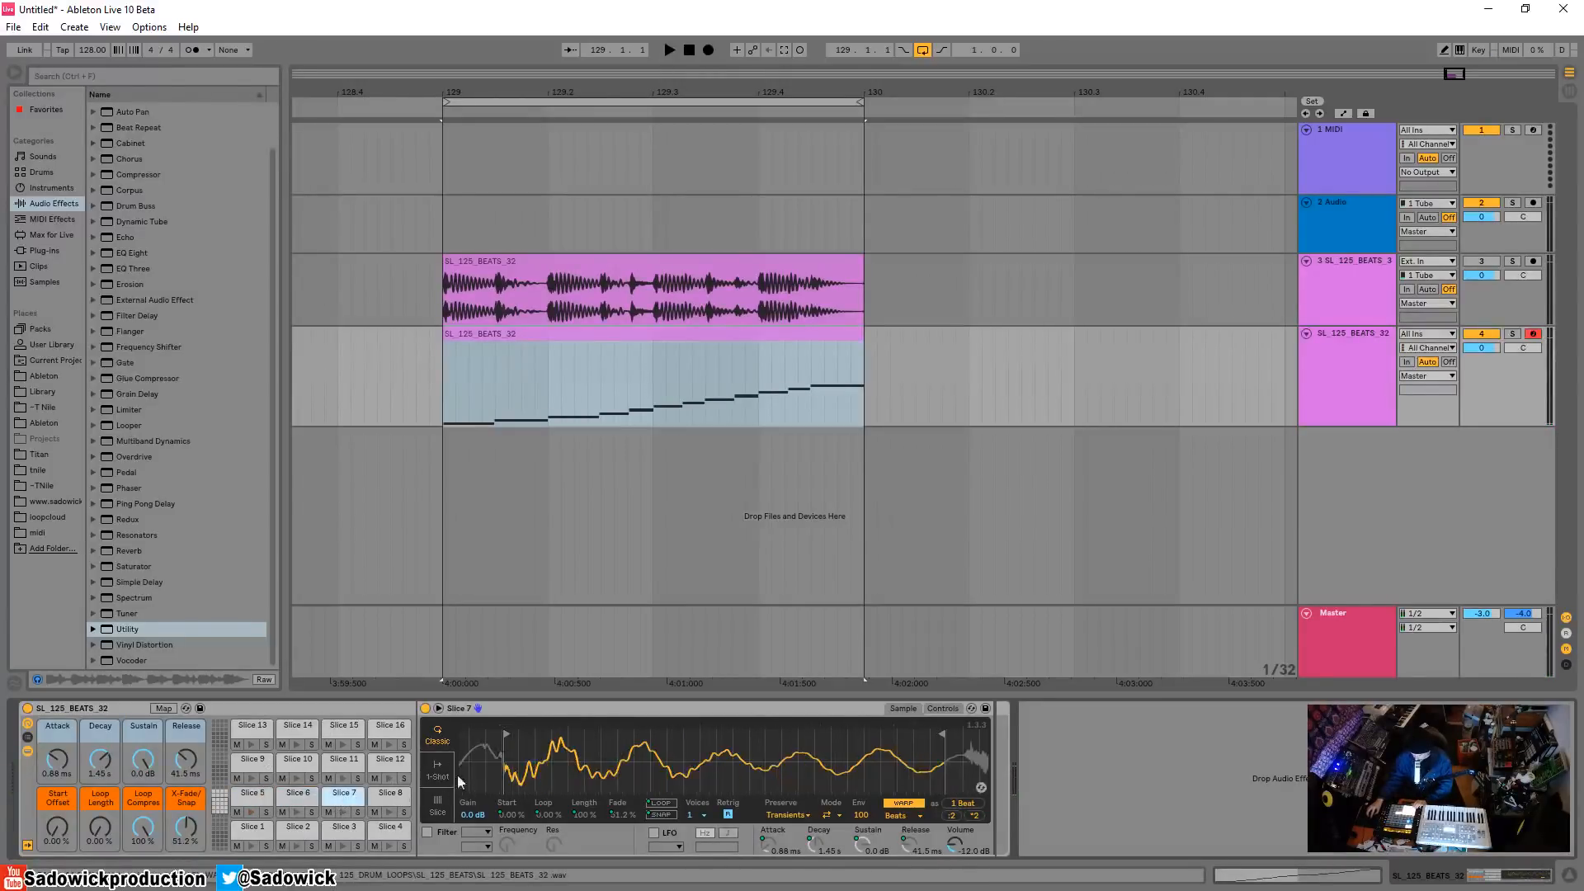
{"action": "mouse_move", "coordinate": [509, 734]}
{"action": "left_mouse_down"}
{"action": "mouse_move", "coordinate": [468, 734]}
{"action": "mouse_move", "coordinate": [521, 735]}
{"action": "left_mouse_up"}
{"action": "left_click", "coordinate": [390, 797]}
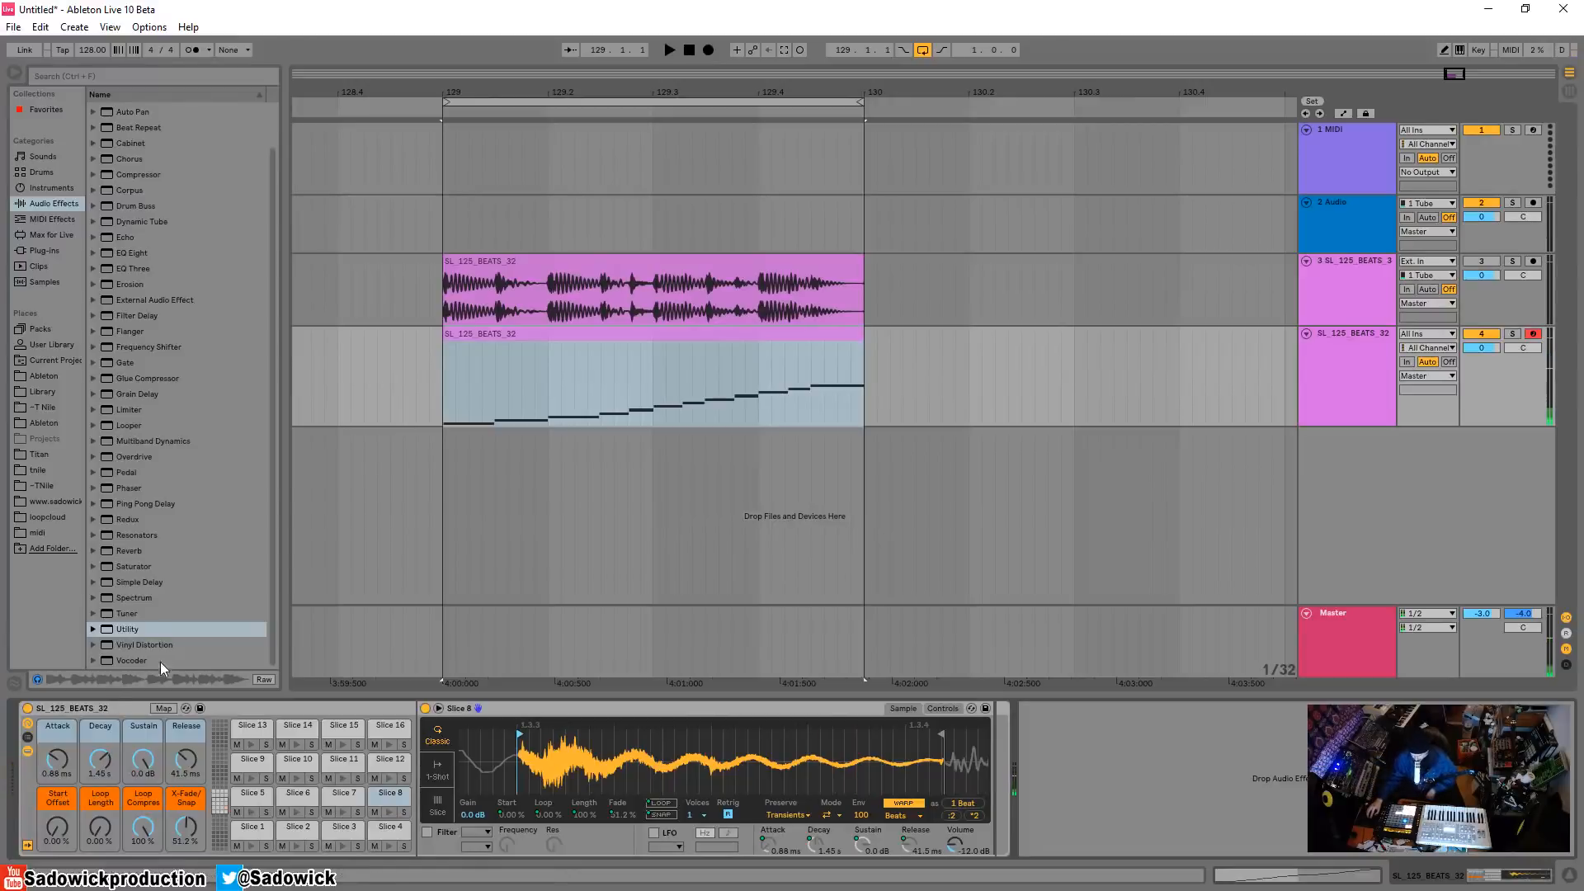
Add a Utility effect after the drum rack and raise its gain to 6.11 dB
{"action": "left_click_drag", "start_coordinate": [115, 630], "coordinate": [1130, 781]}
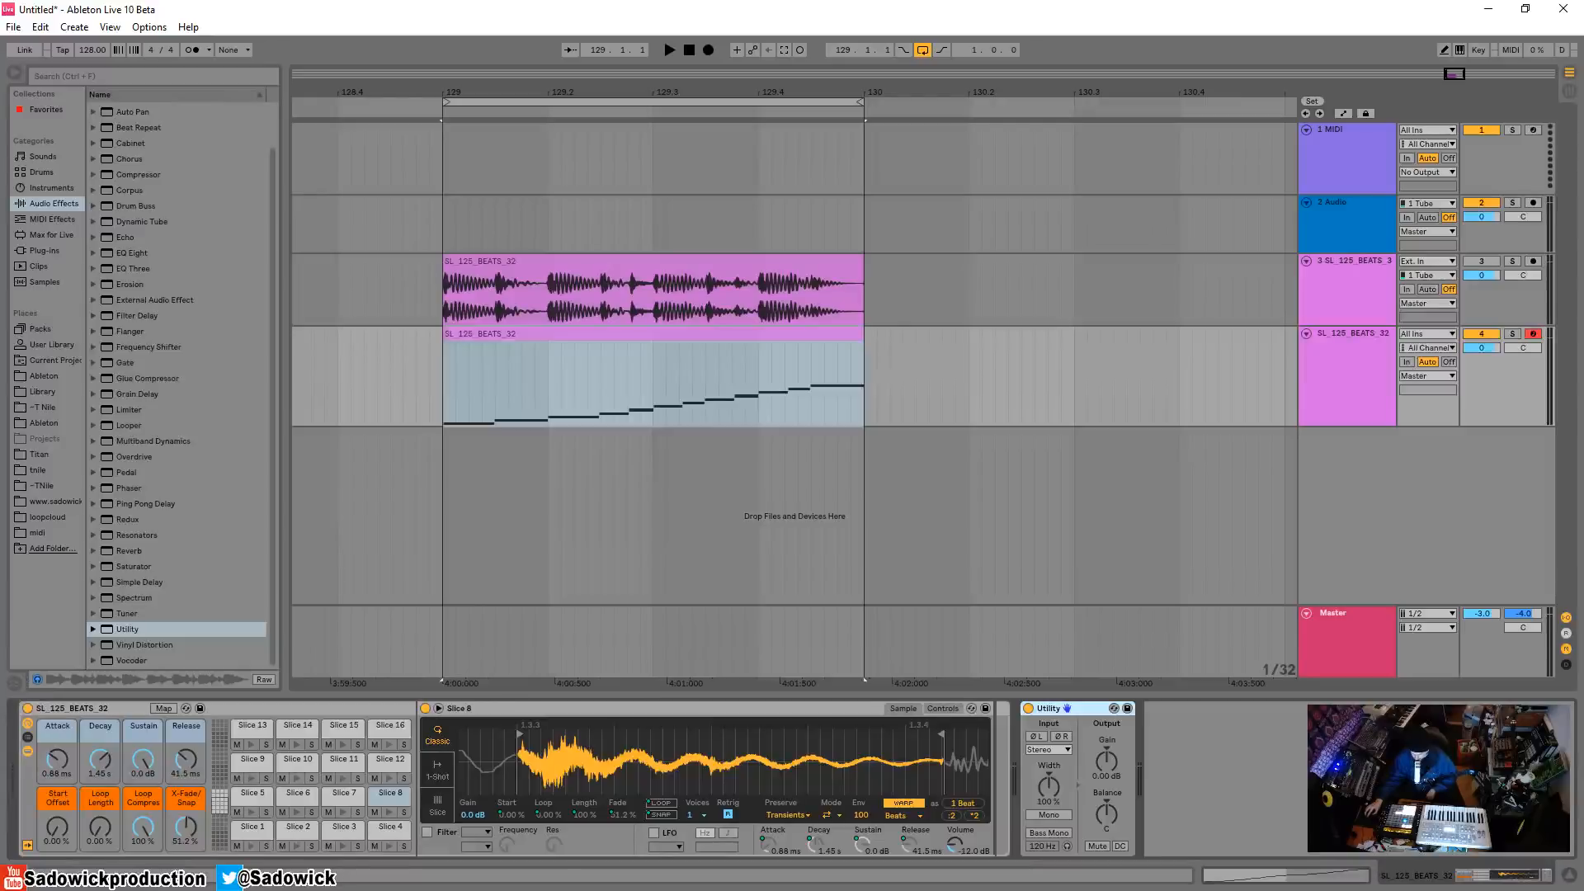
{"action": "left_click_drag", "start_coordinate": [1112, 772], "coordinate": [1112, 759]}
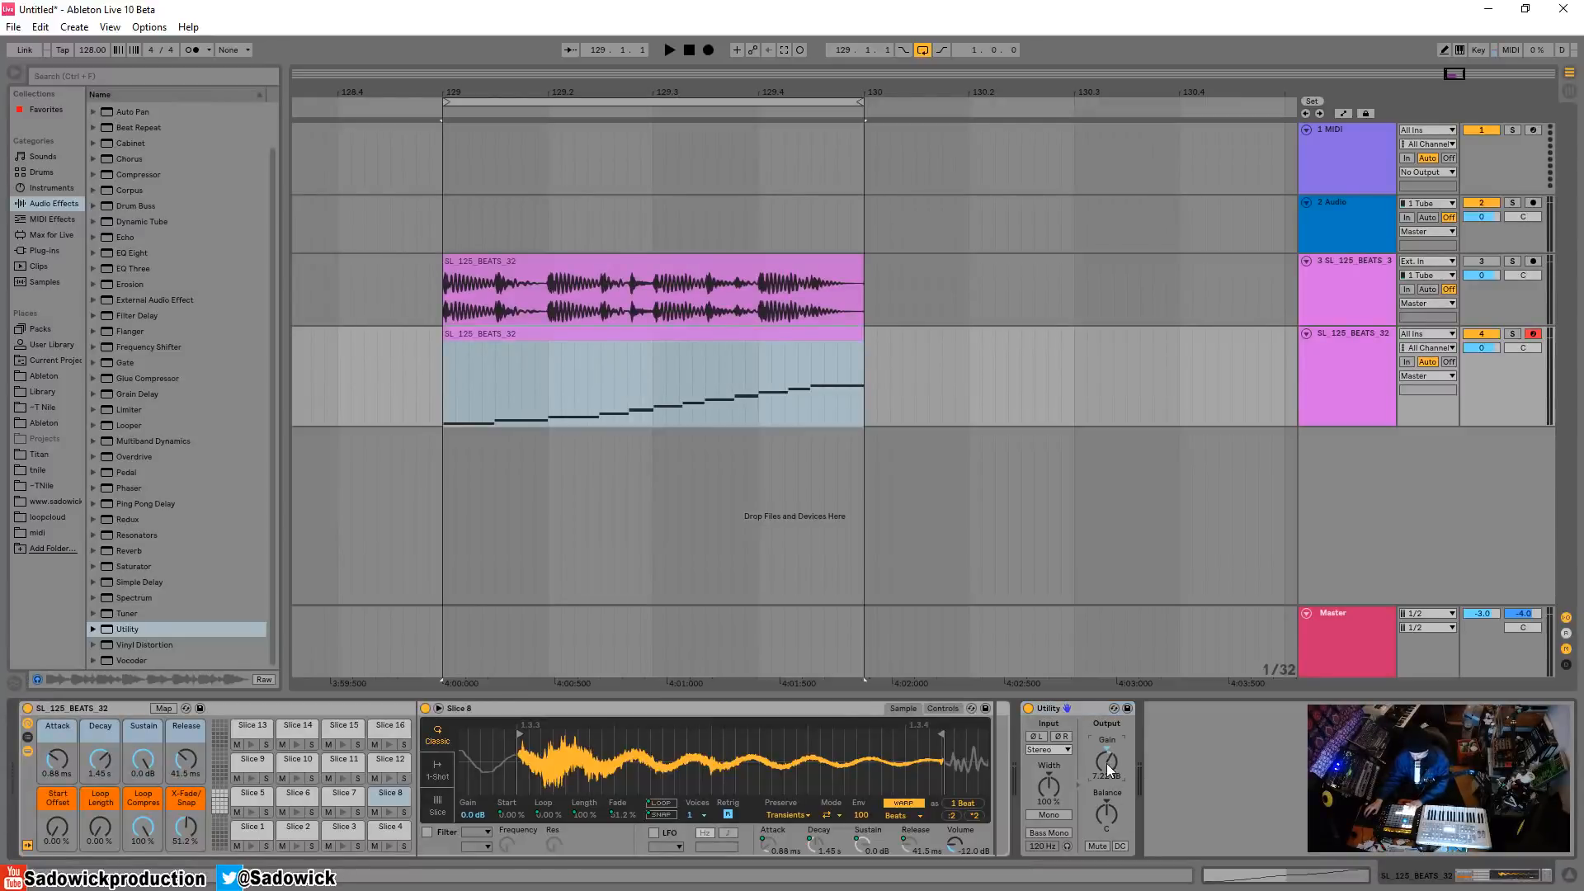
{"action": "left_click_drag", "start_coordinate": [1102, 770], "coordinate": [1102, 783]}
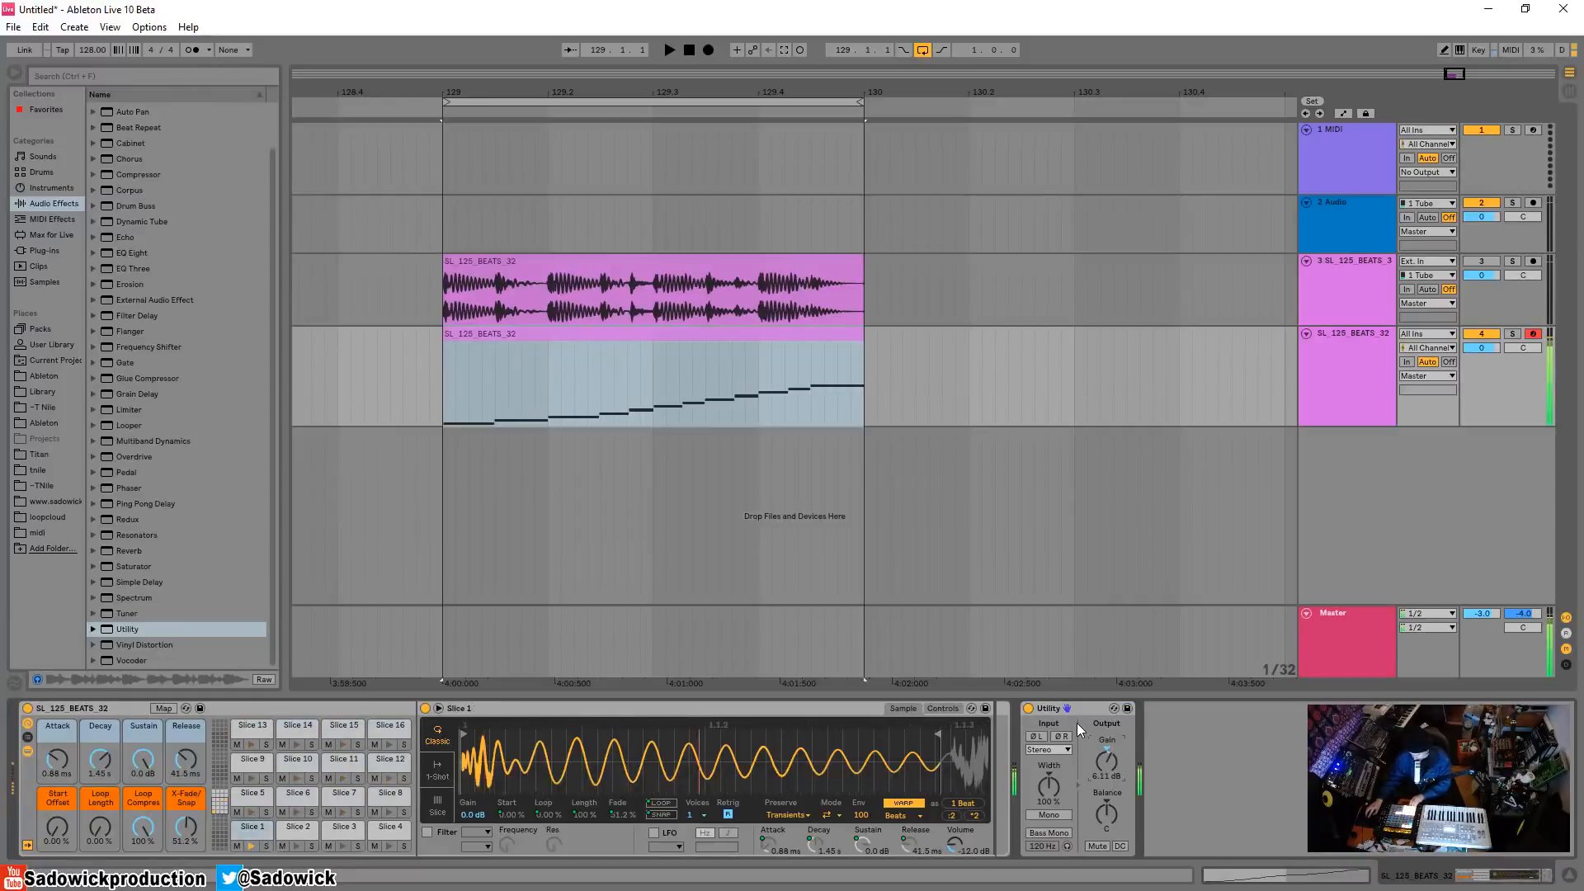
Open the sliced MIDI clip in an enlarged note editor and delete every note except Slice 1 and Slice 3
{"action": "double_click", "coordinate": [620, 333]}
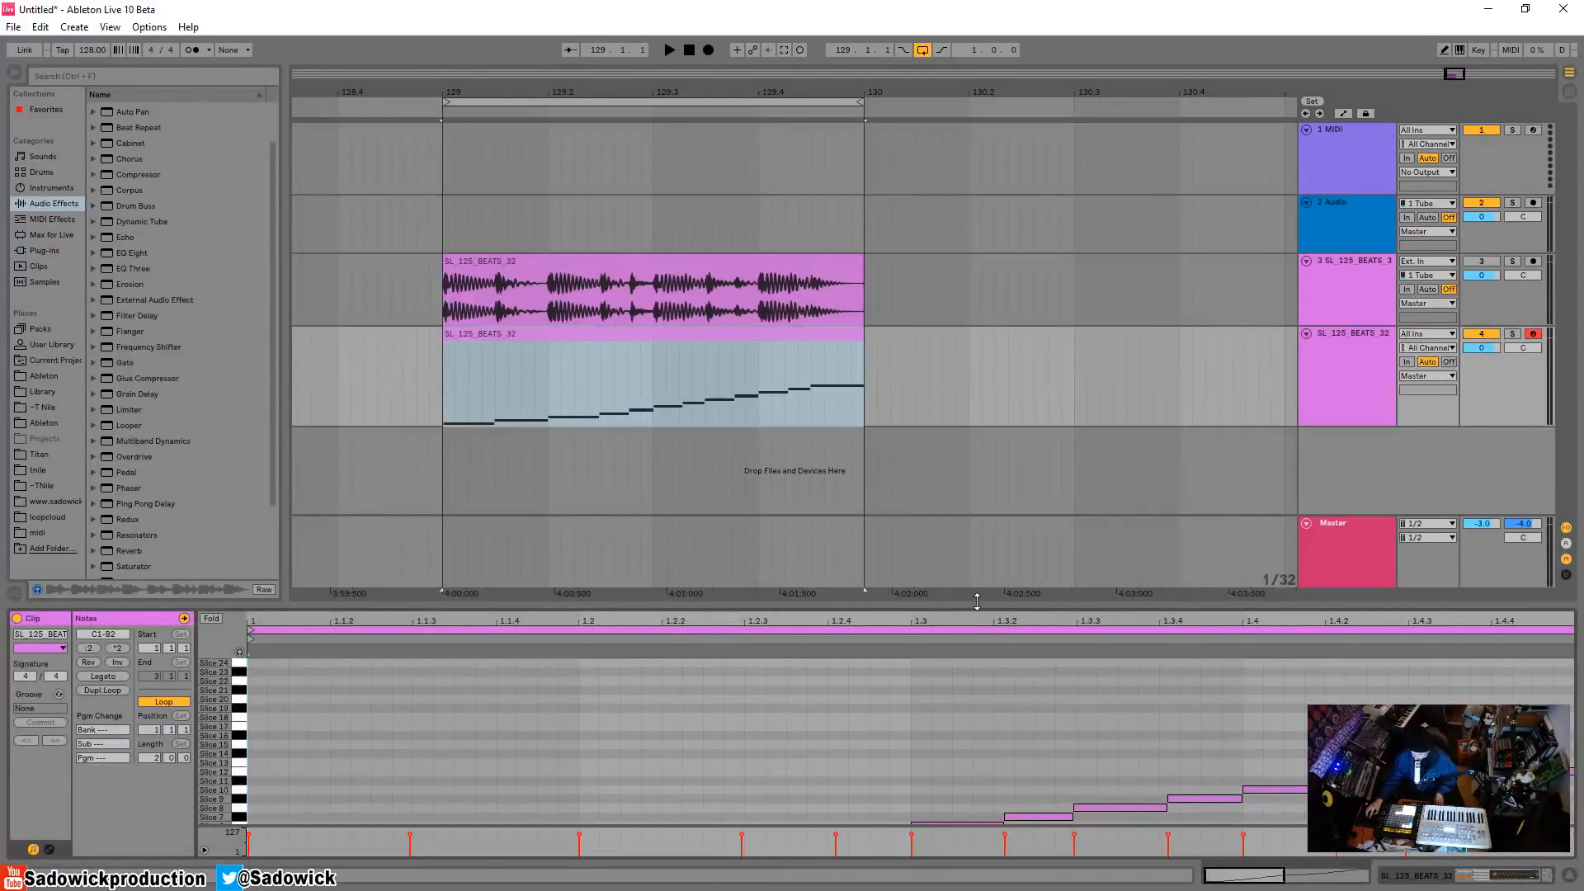
{"action": "left_click_drag", "start_coordinate": [977, 601], "coordinate": [977, 157]}
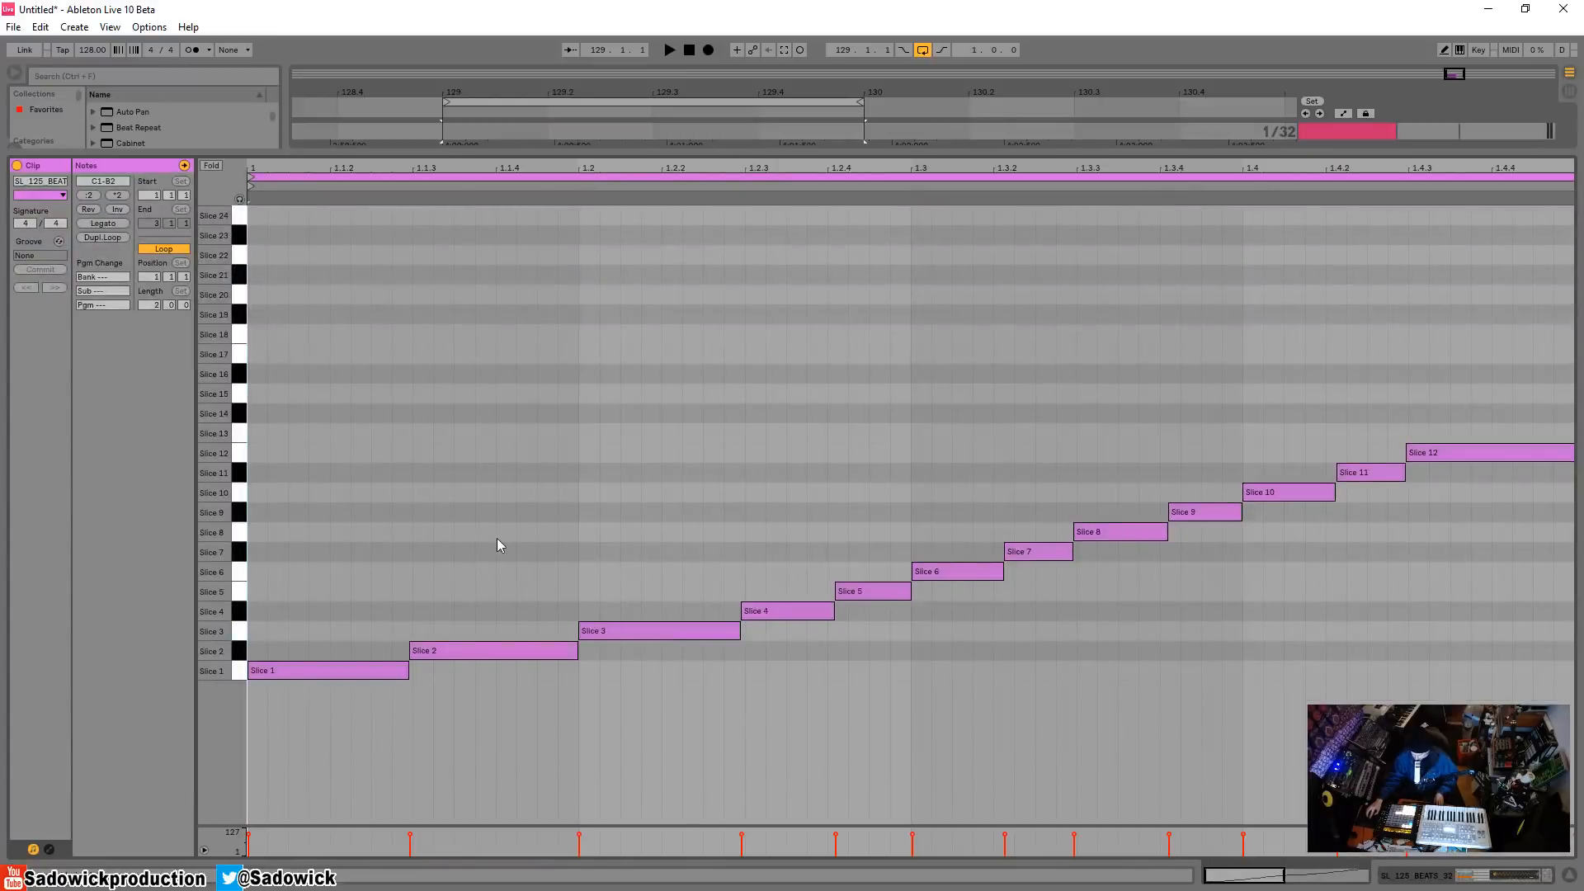
{"action": "left_click", "coordinate": [472, 652]}
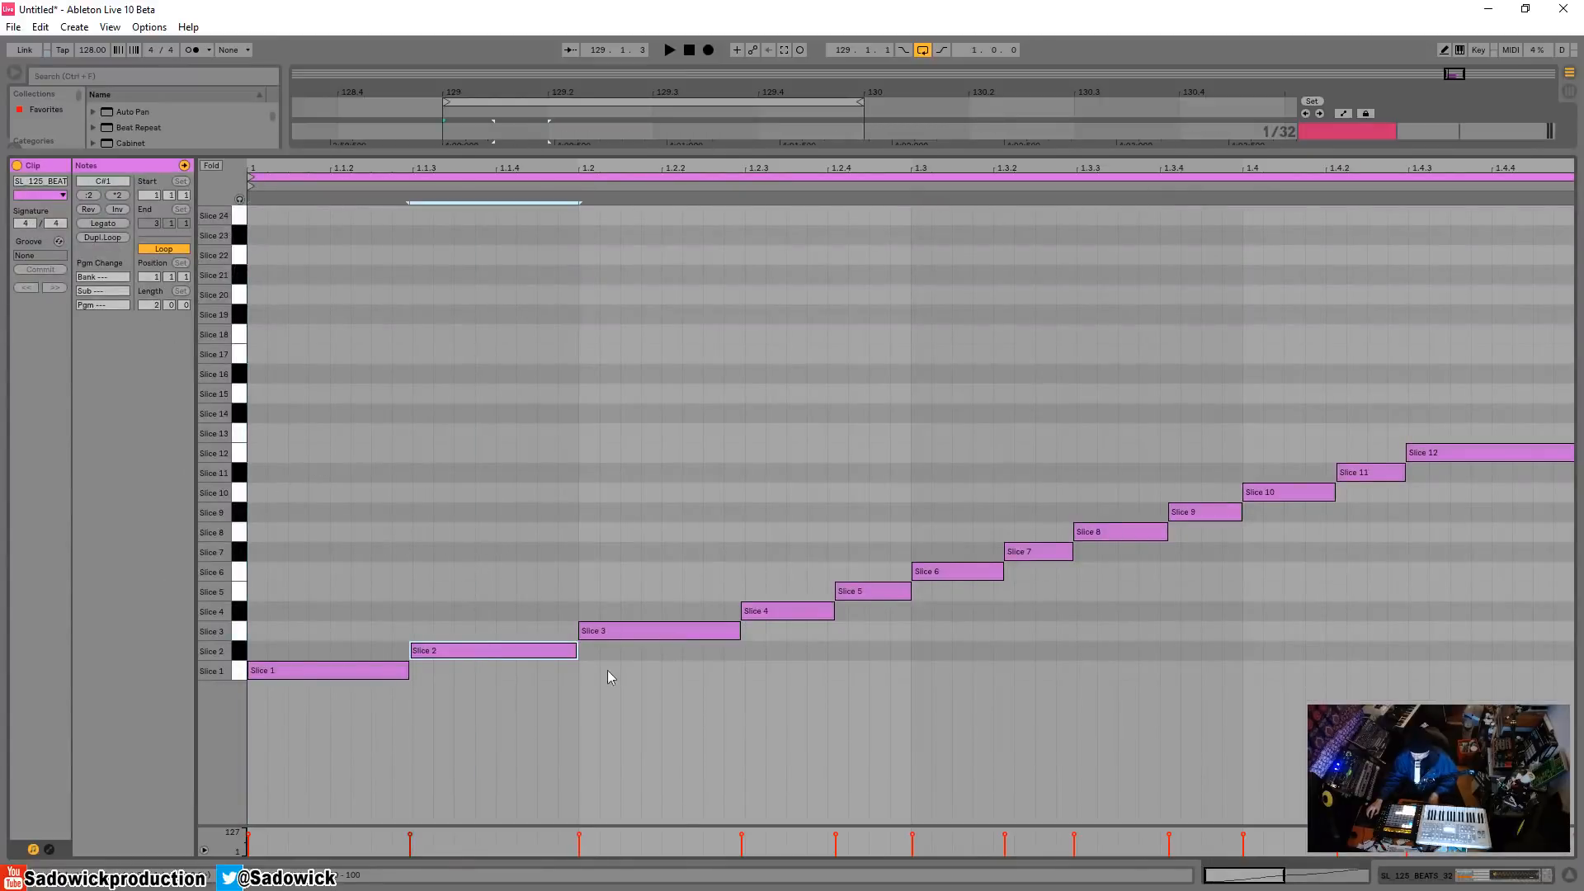
{"action": "key", "text": "Delete"}
{"action": "left_click_drag", "start_coordinate": [767, 345], "coordinate": [1489, 647]}
{"action": "key", "text": "Delete"}
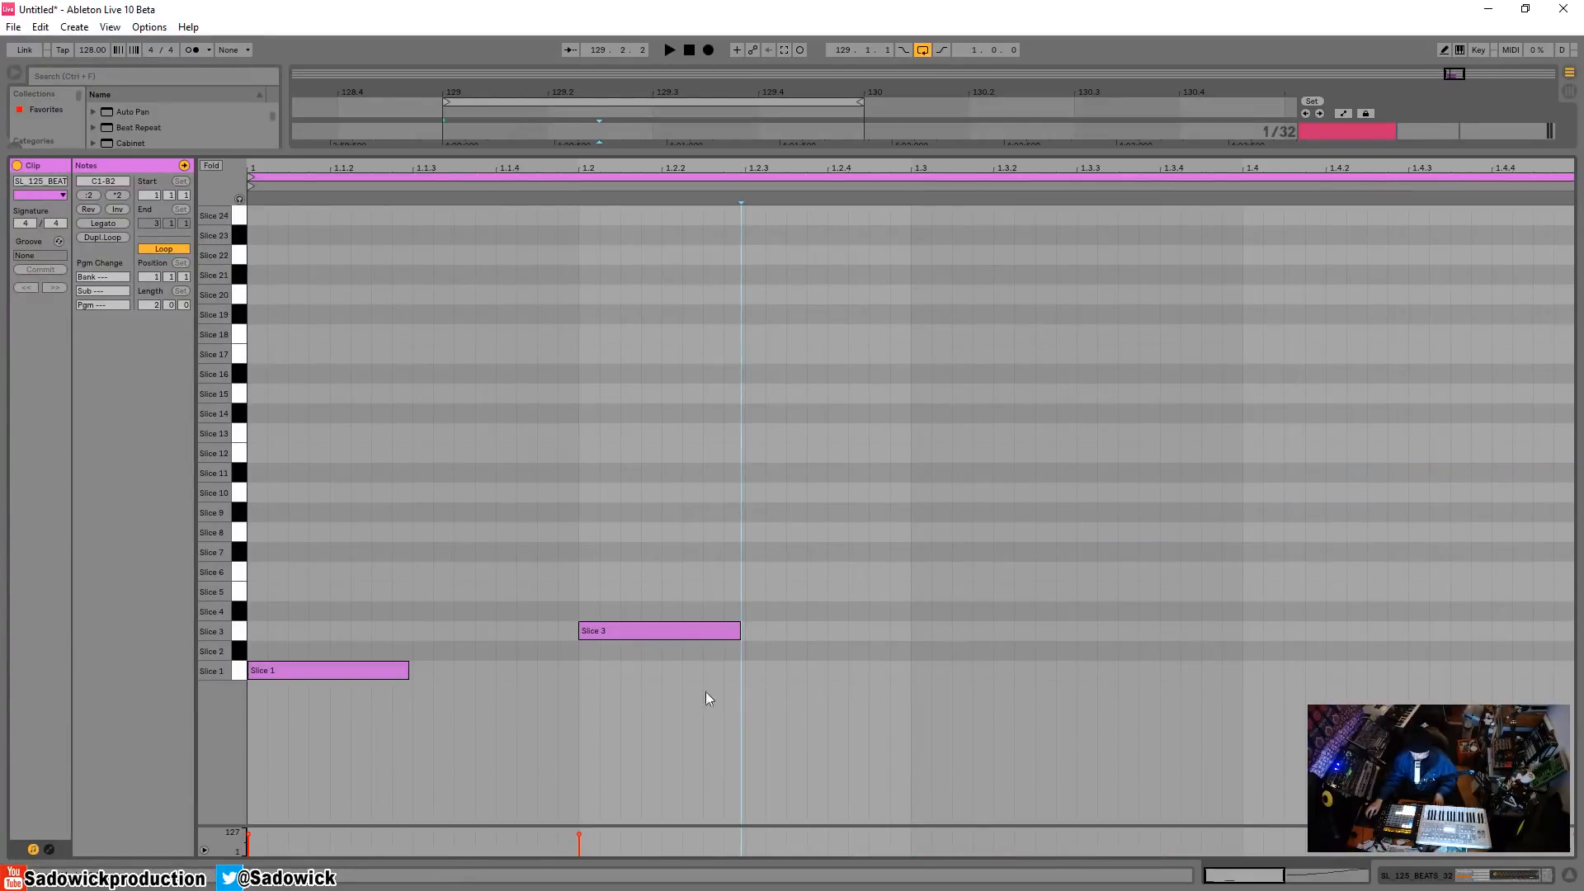
Audition the Slice 1 and Slice 3 notes and play the clip
{"action": "left_click", "coordinate": [311, 672]}
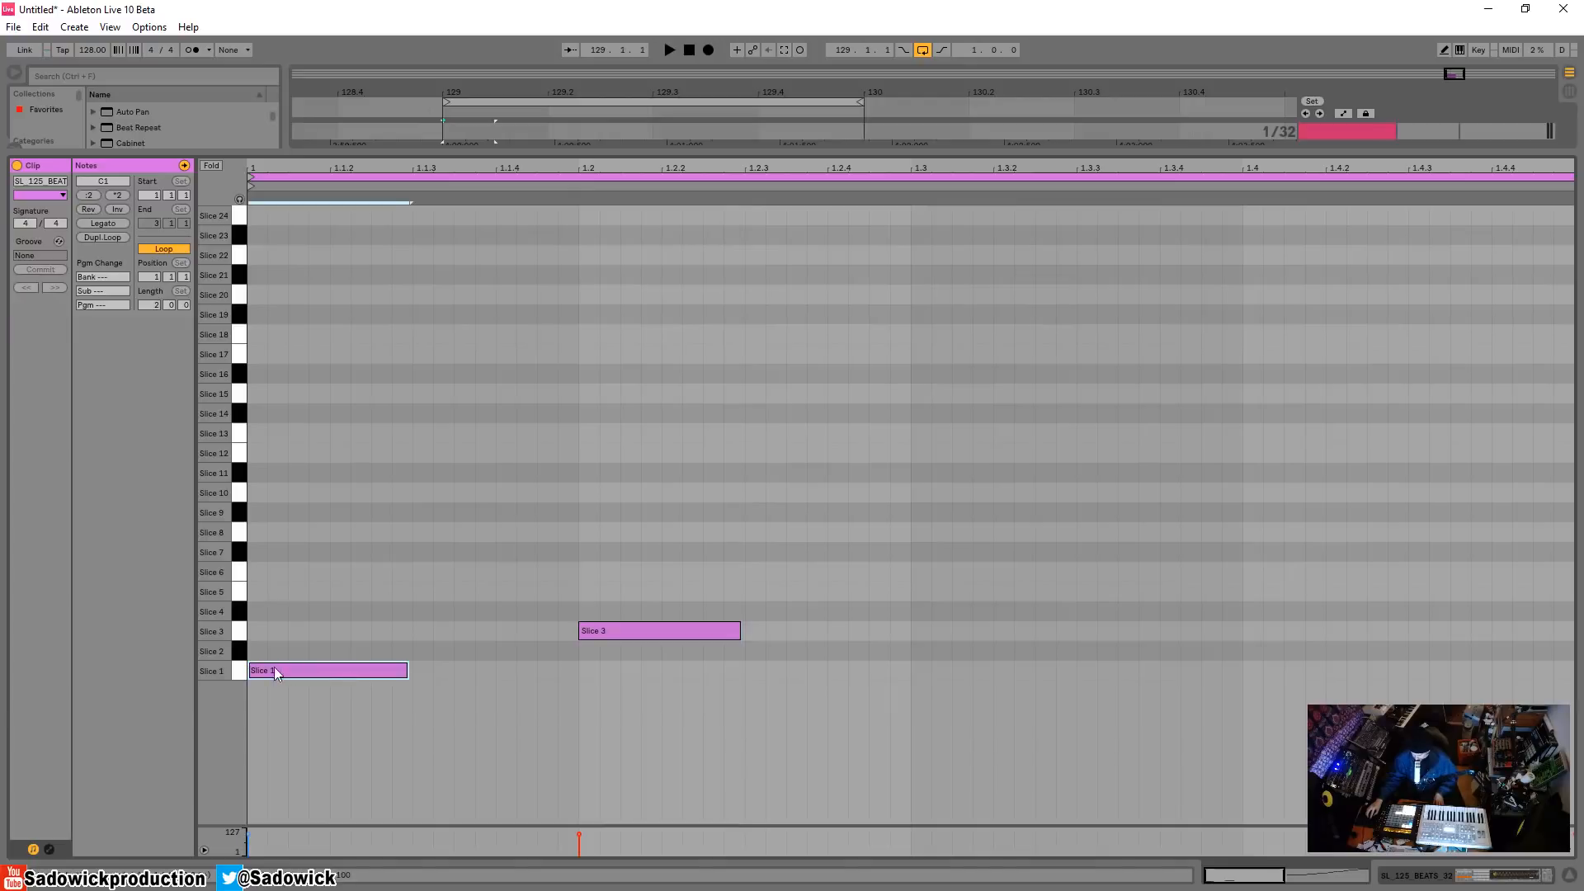
{"action": "left_click", "coordinate": [641, 632]}
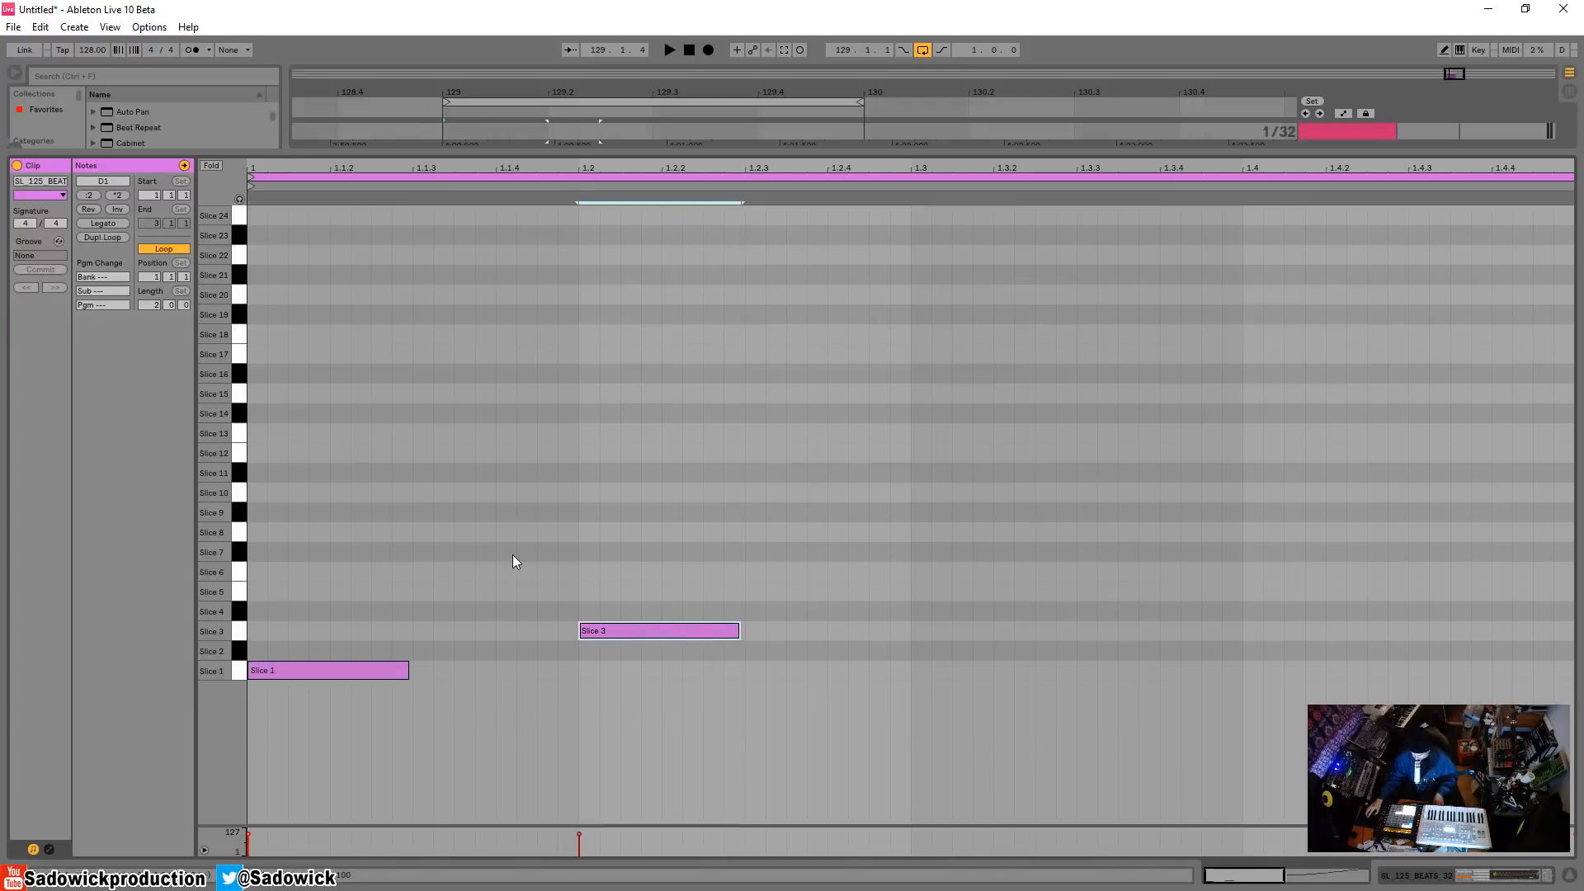
{"action": "key", "text": "space"}
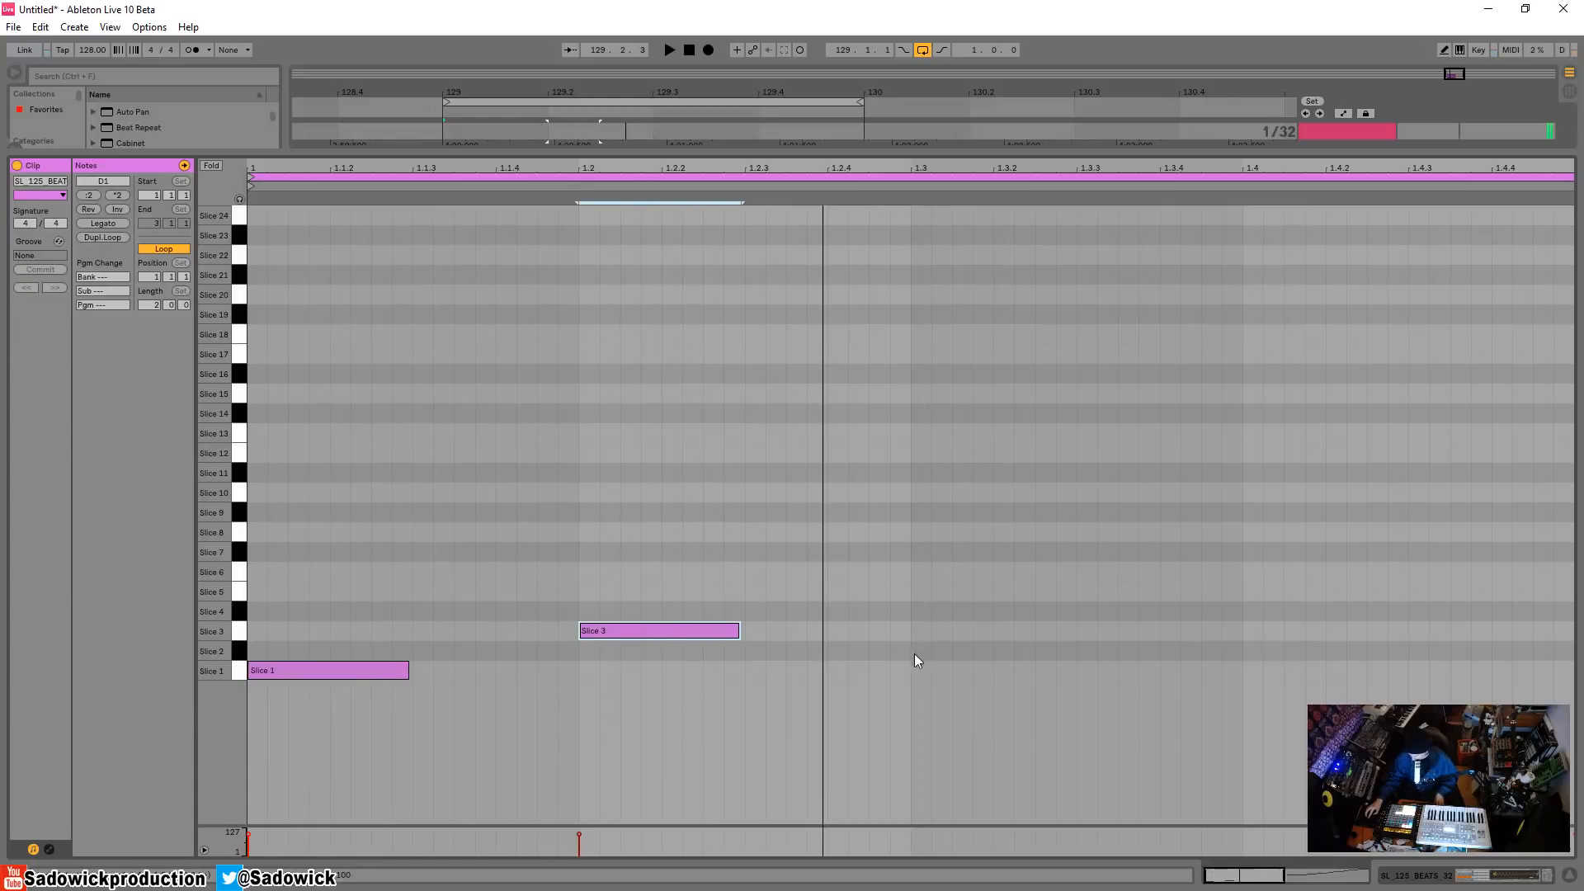
Select the time range from the clip's start to just before 1.3 and duplicate its Slice 1 and Slice 3 notes
{"action": "left_click", "coordinate": [894, 685]}
{"action": "key", "text": "space"}
{"action": "left_click_drag", "start_coordinate": [893, 693], "coordinate": [309, 552]}
{"action": "key", "text": "ctrl+d"}
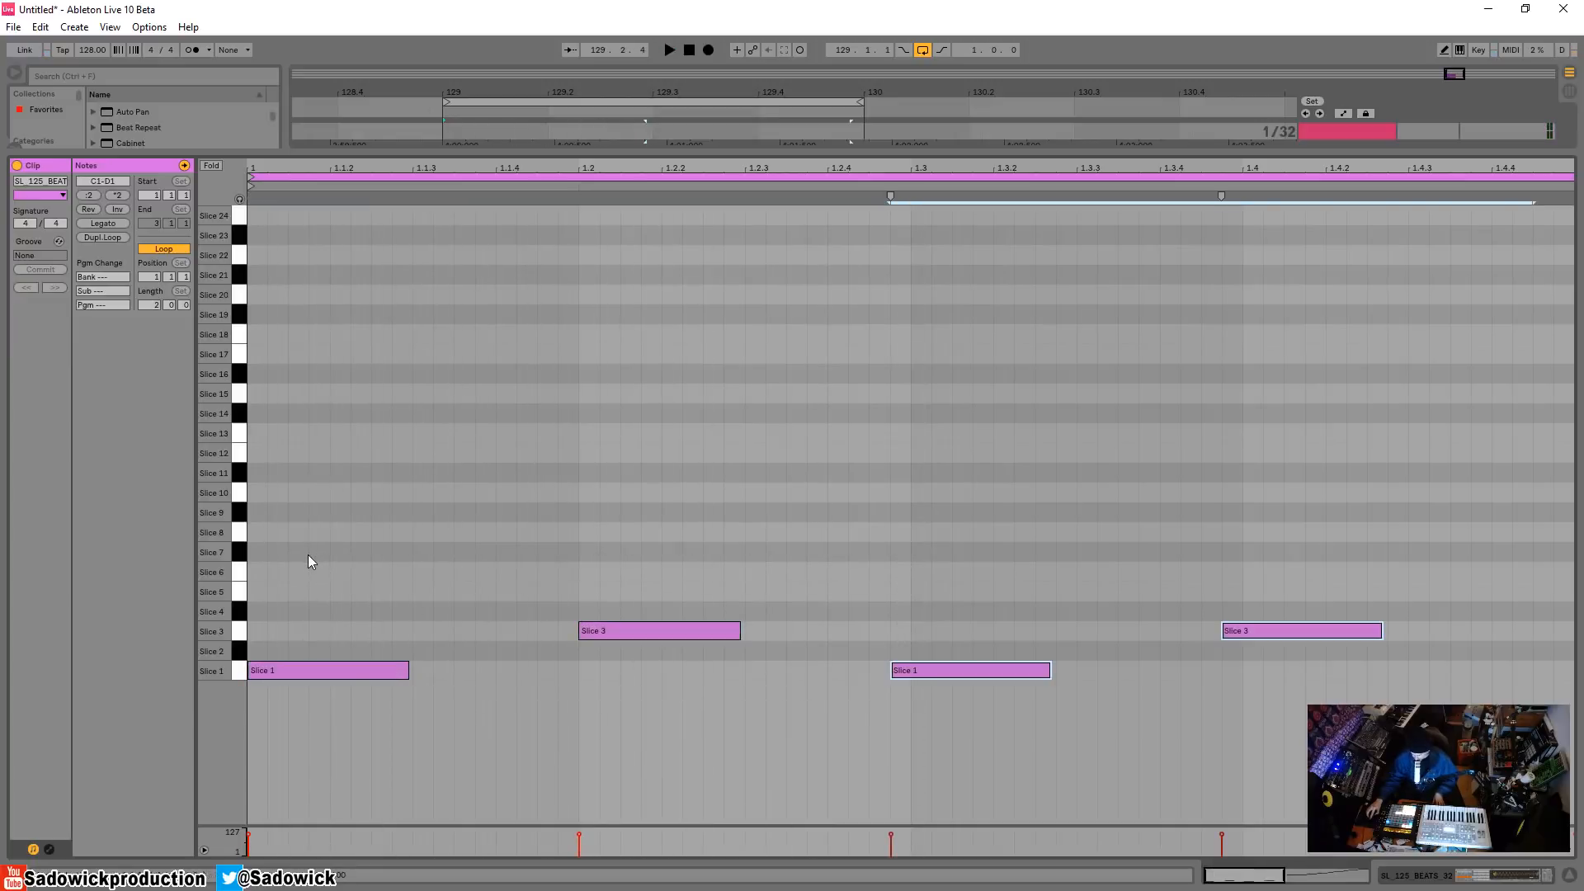
Move the duplicated Slice 1 and Slice 3 notes so they start at 1.3 and 1.4, and play the clip
{"action": "key", "text": "space"}
{"action": "key", "text": "space"}
{"action": "left_click_drag", "start_coordinate": [945, 678], "coordinate": [963, 677]}
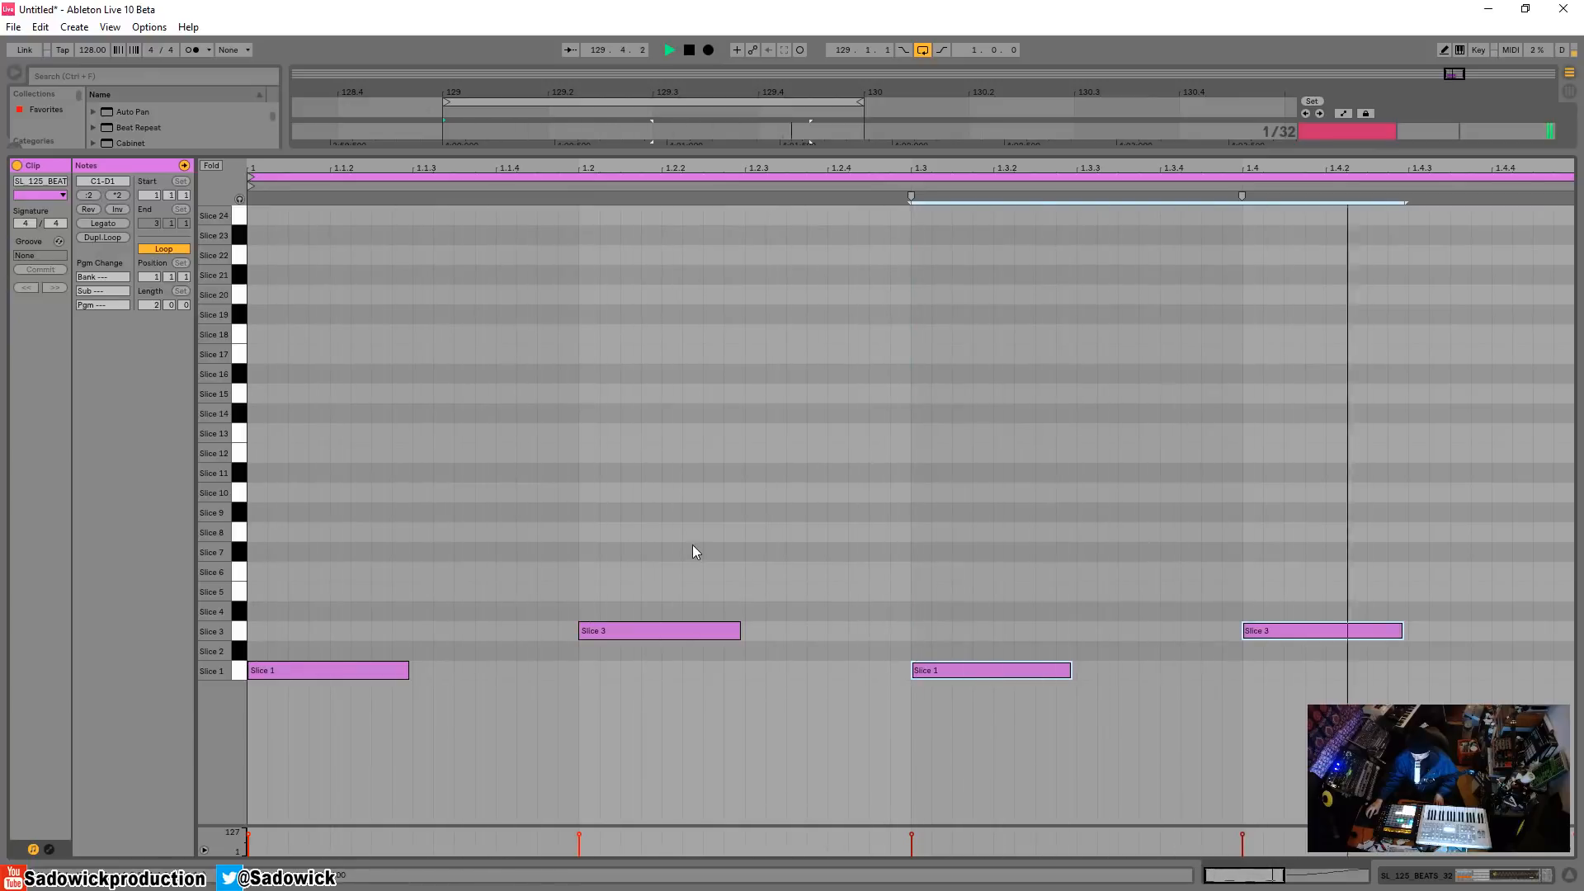
{"action": "key", "text": "space"}
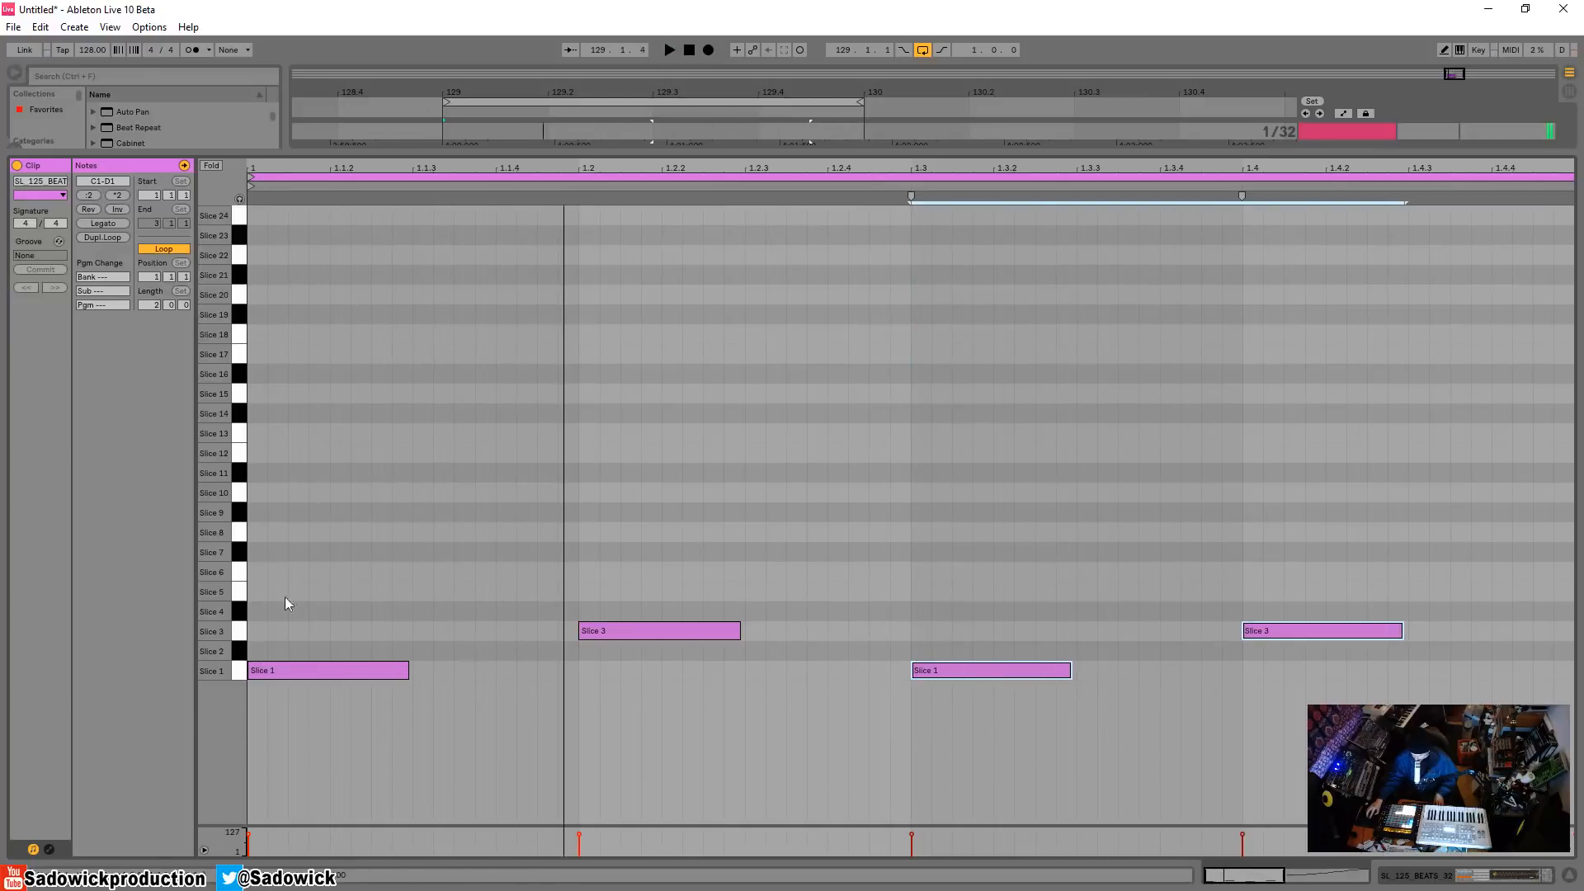
Add Slice 2 notes at 1.1.3, 1.2.3, 1.3.3 and 1.4.3, each stretched to fill the eighth up to the next beat
{"action": "double_click", "coordinate": [419, 651]}
{"action": "left_click_drag", "start_coordinate": [434, 652], "coordinate": [578, 660]}
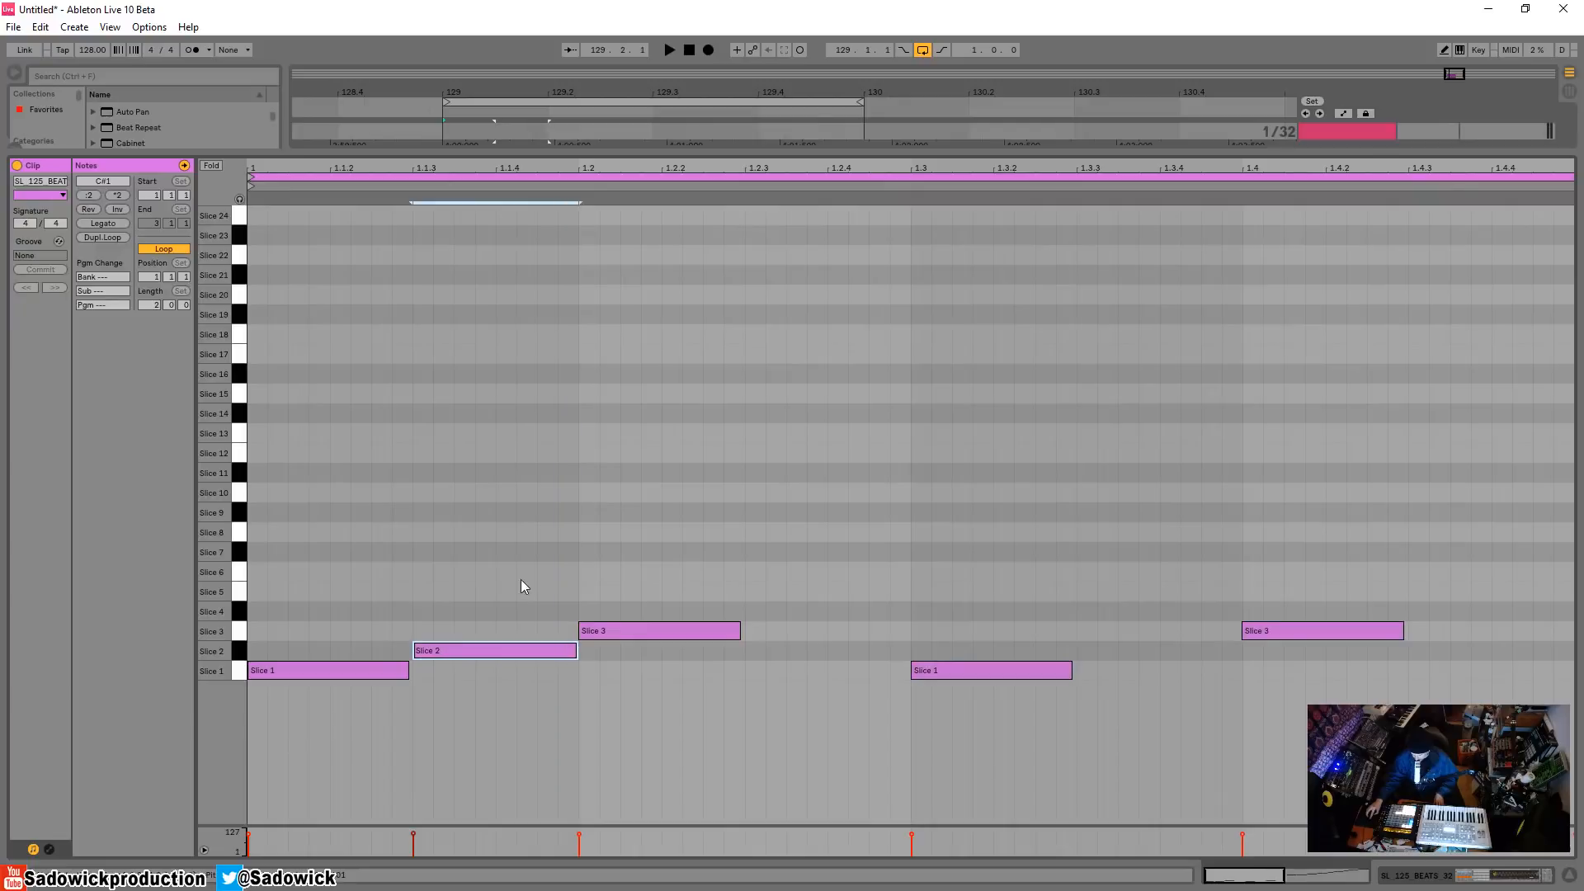
{"action": "double_click", "coordinate": [761, 652]}
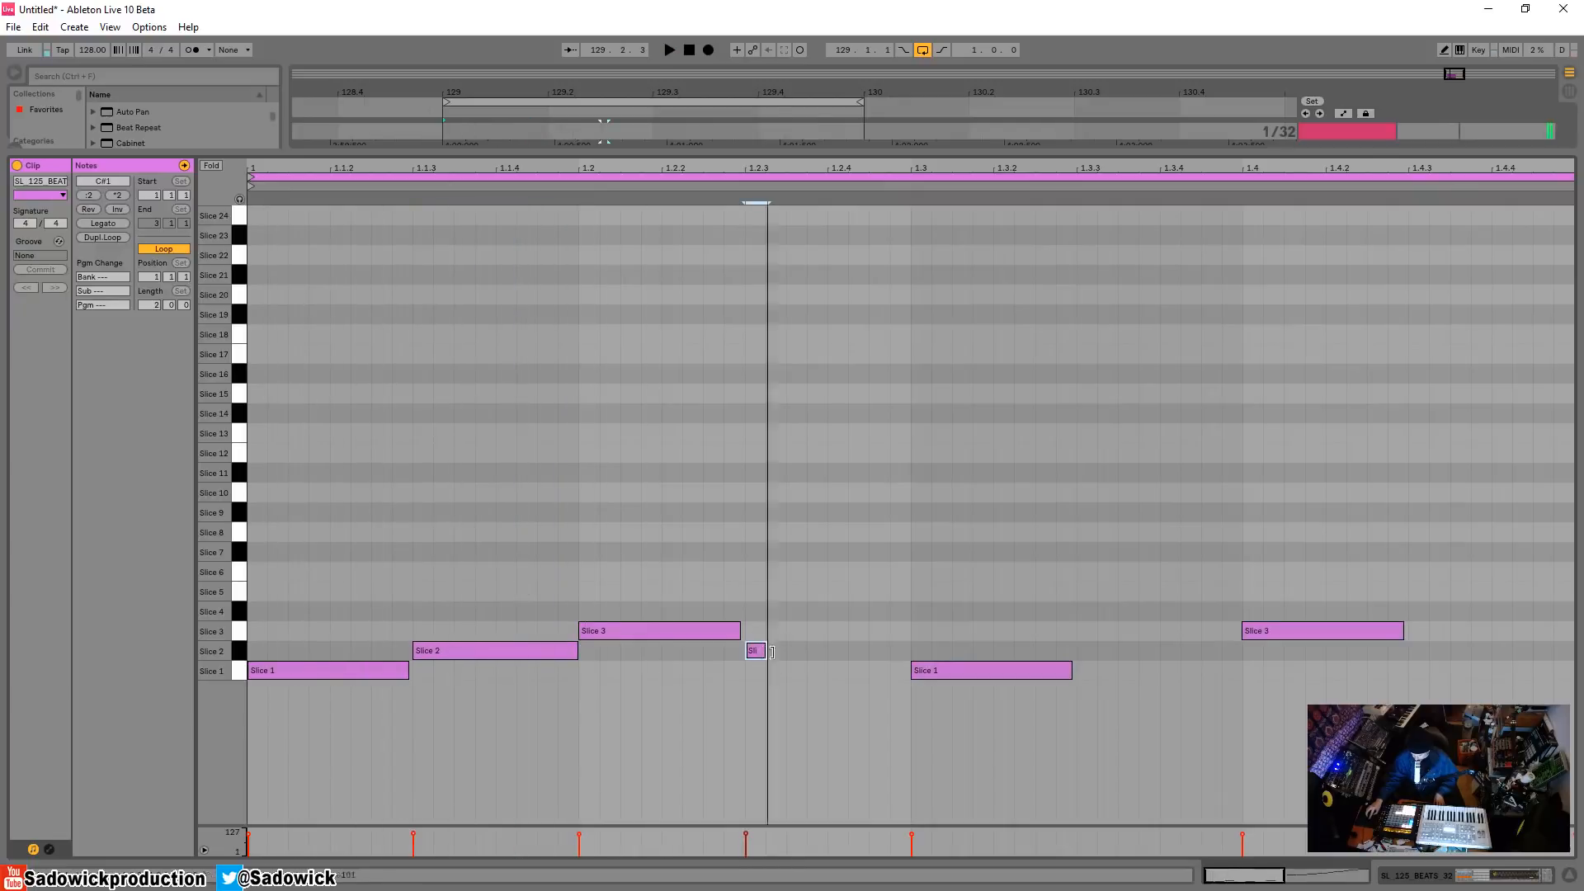
{"action": "left_click_drag", "start_coordinate": [771, 651], "coordinate": [901, 652]}
{"action": "double_click", "coordinate": [1082, 650]}
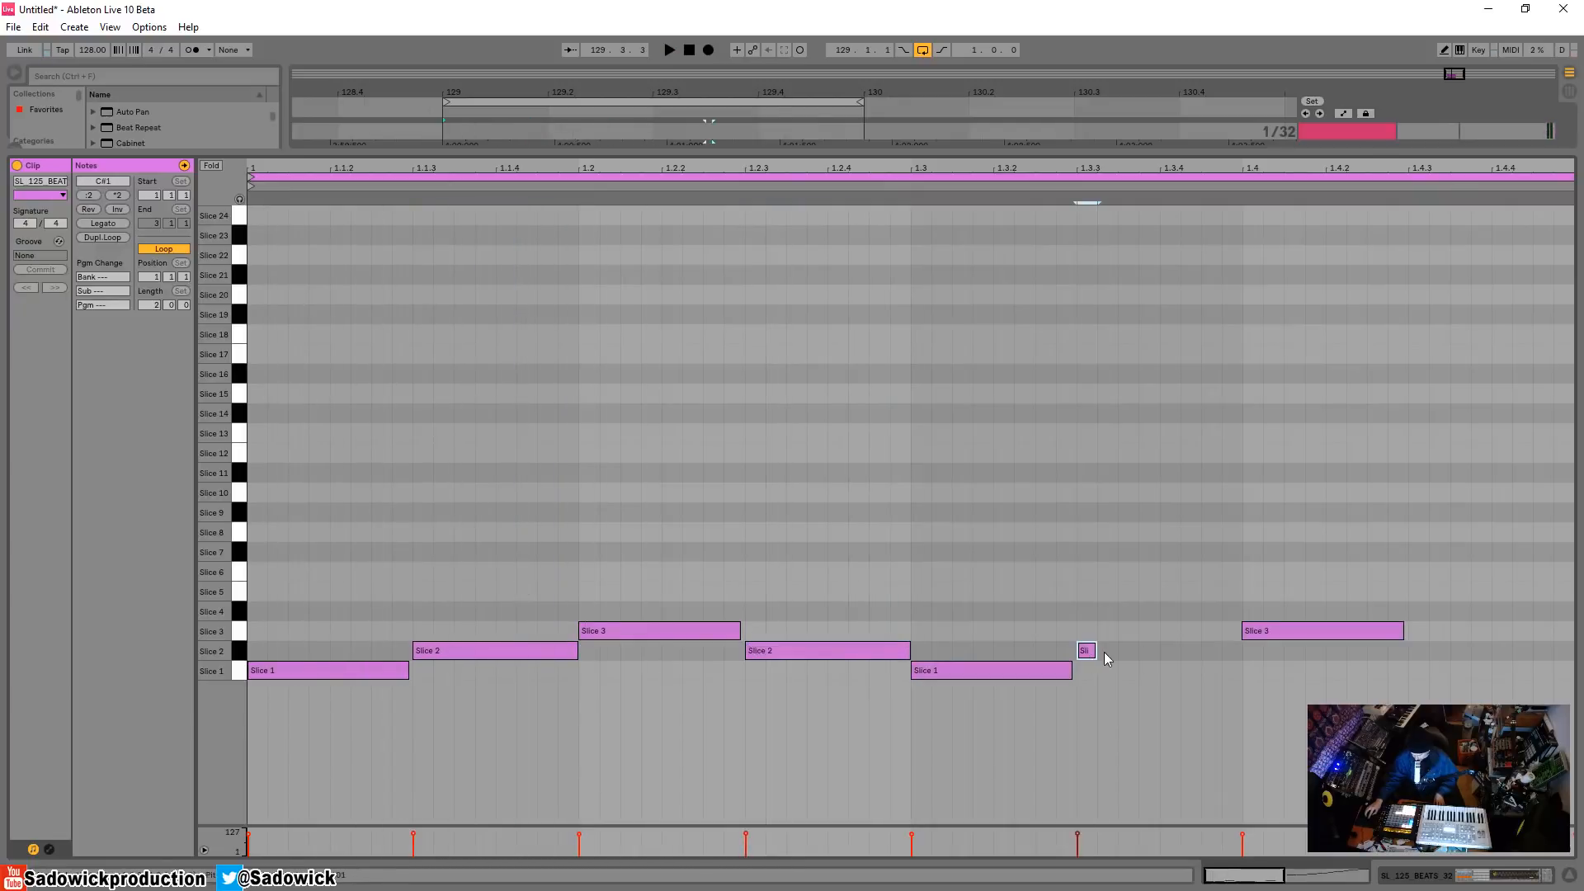
{"action": "left_click_drag", "start_coordinate": [1150, 658], "coordinate": [1241, 660]}
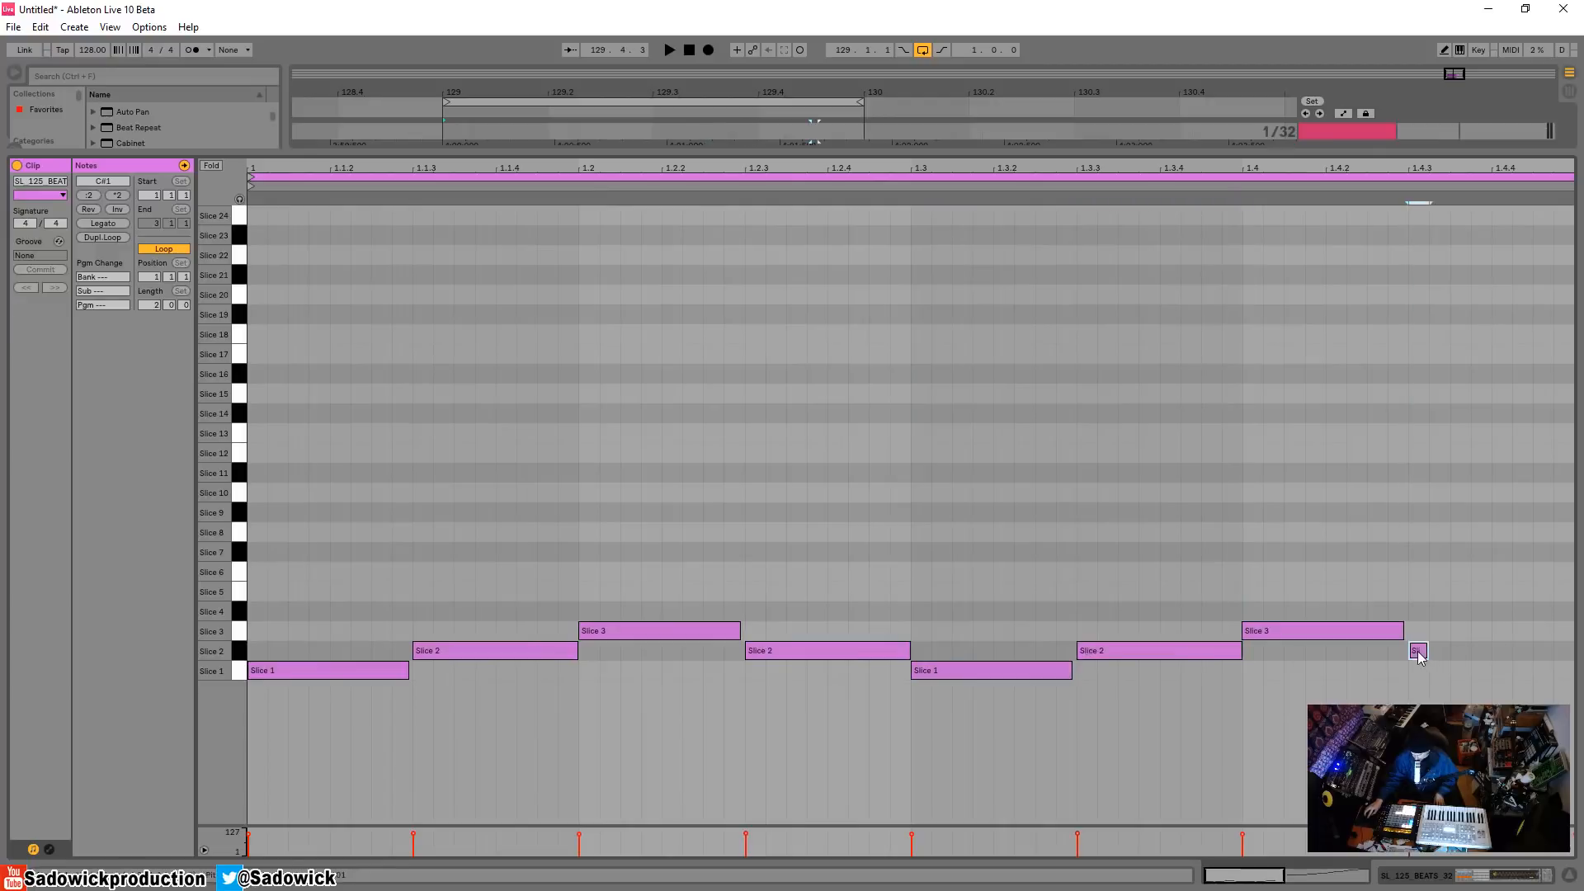
{"action": "left_click_drag", "start_coordinate": [1426, 654], "coordinate": [1478, 657]}
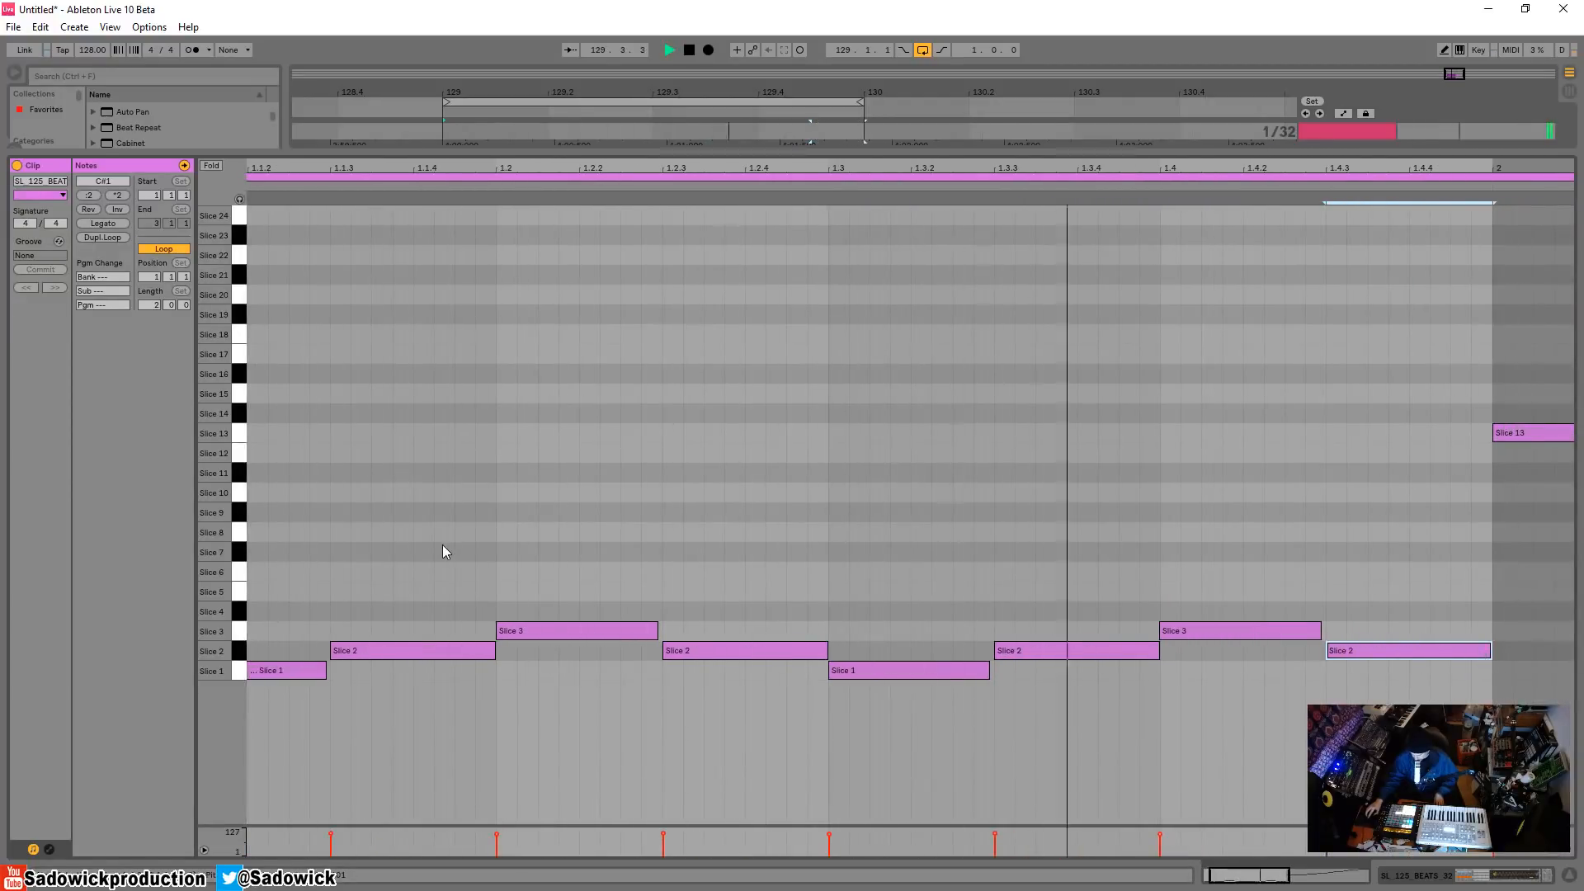
Stop playback, show the track's devices with the Slice 3 pad selected and collapse the Utility effect
{"action": "left_click", "coordinate": [1474, 880]}
{"action": "key", "text": "space"}
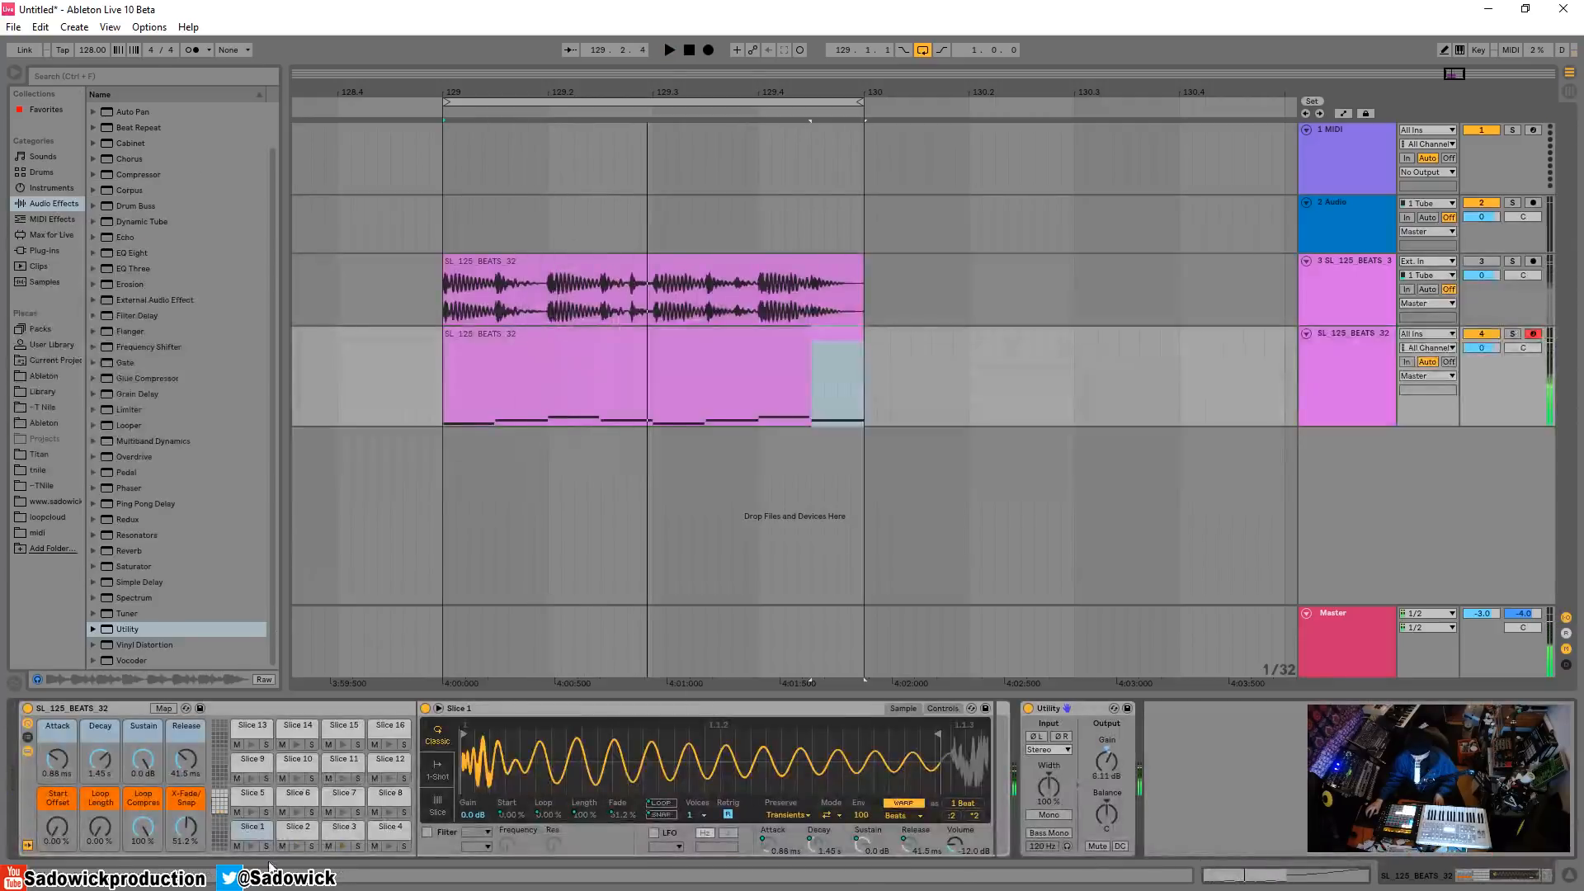
{"action": "left_click", "coordinate": [337, 831]}
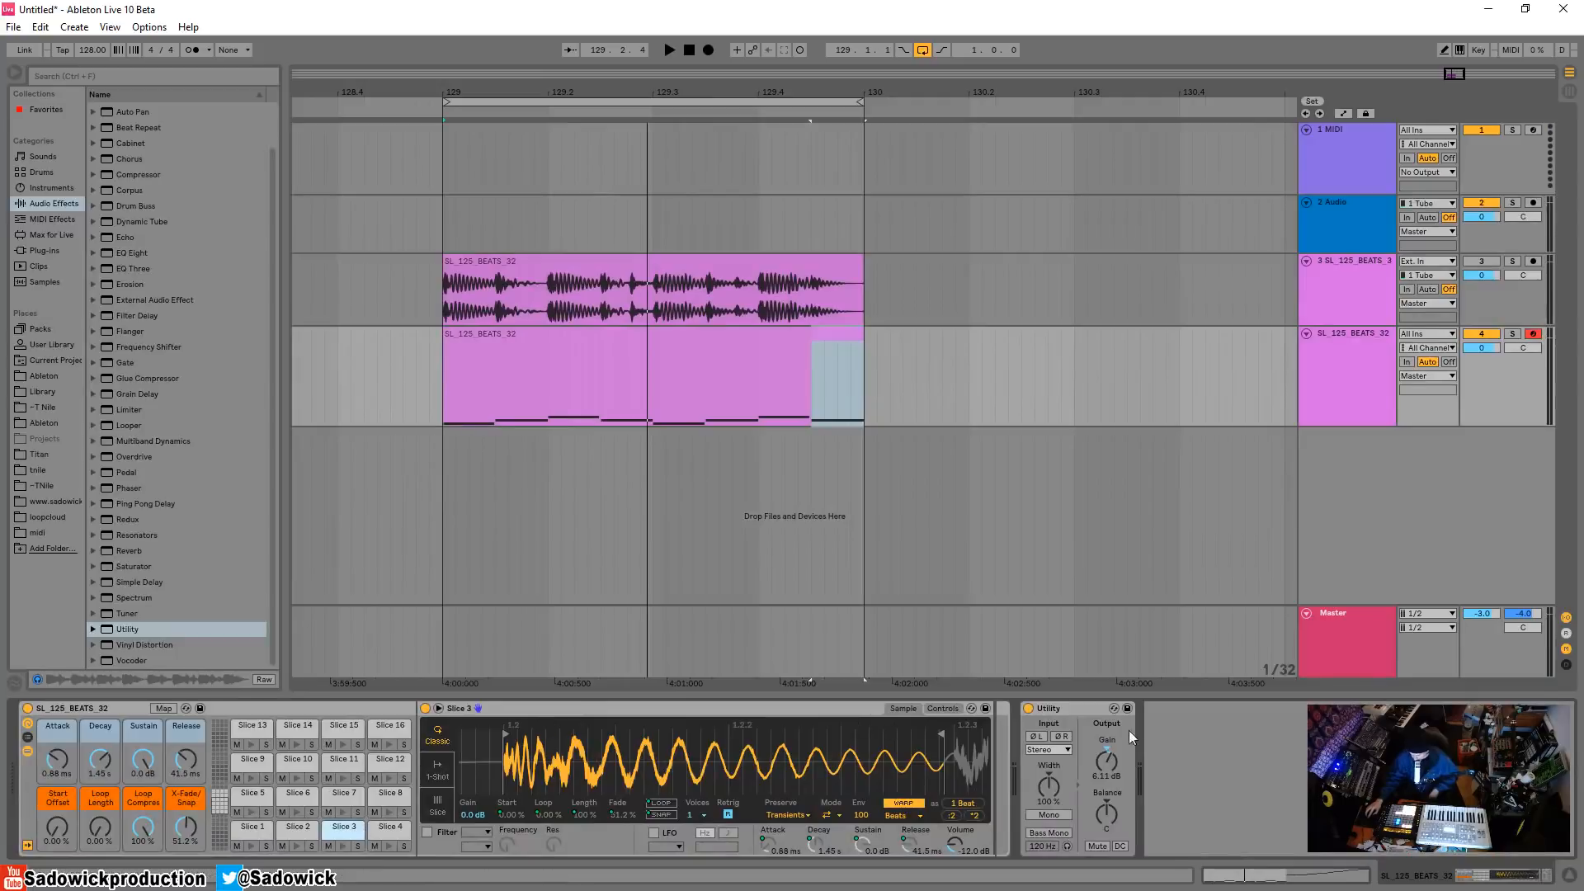
{"action": "double_click", "coordinate": [1082, 711]}
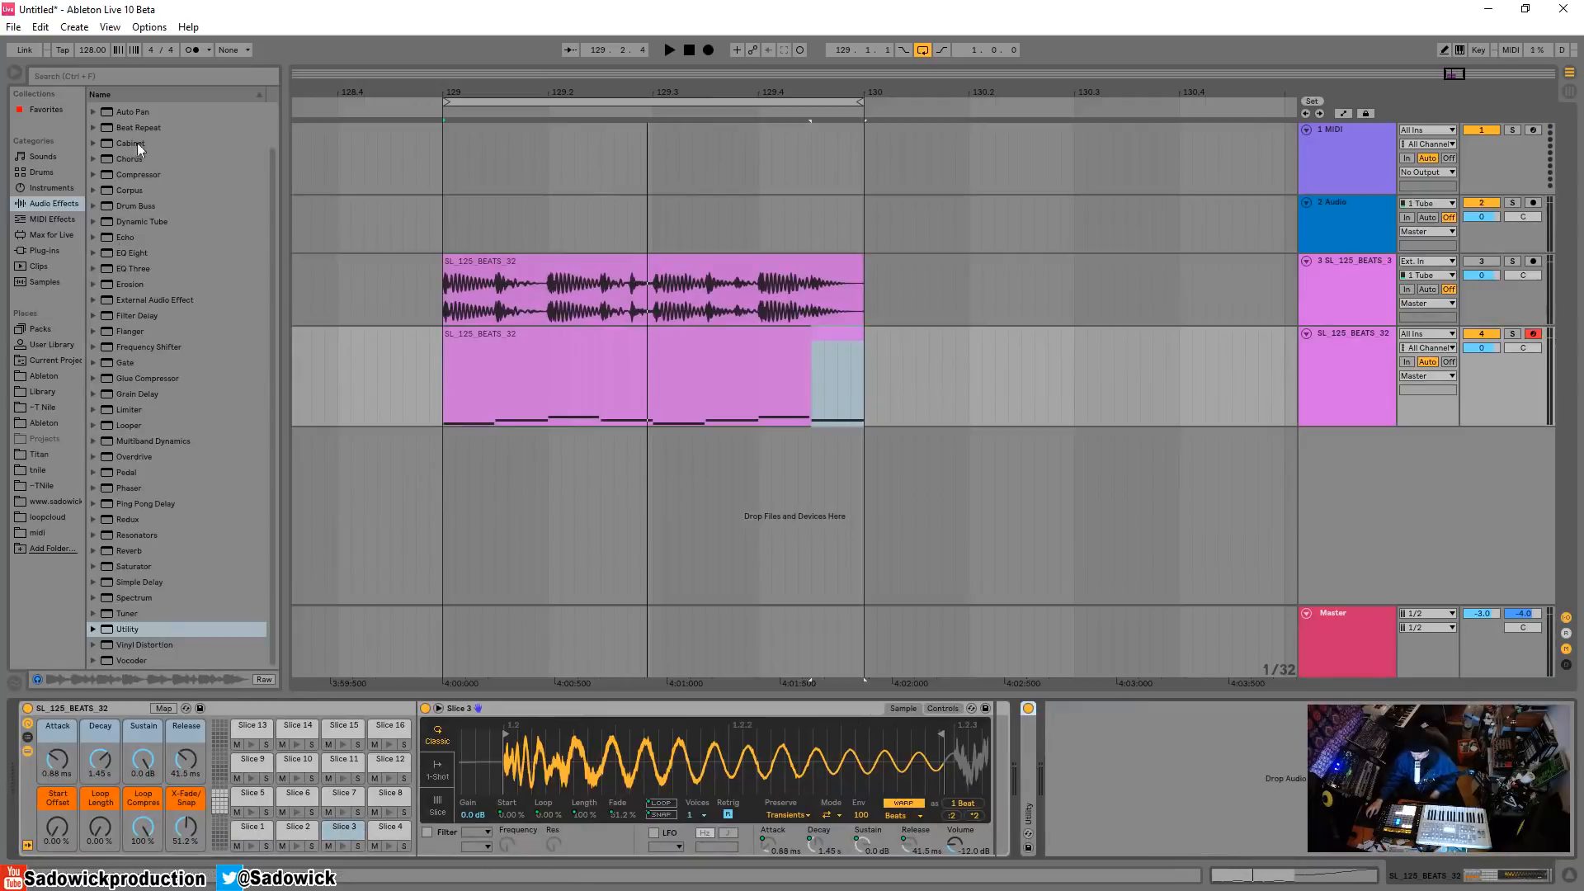
{"action": "left_click", "coordinate": [113, 251]}
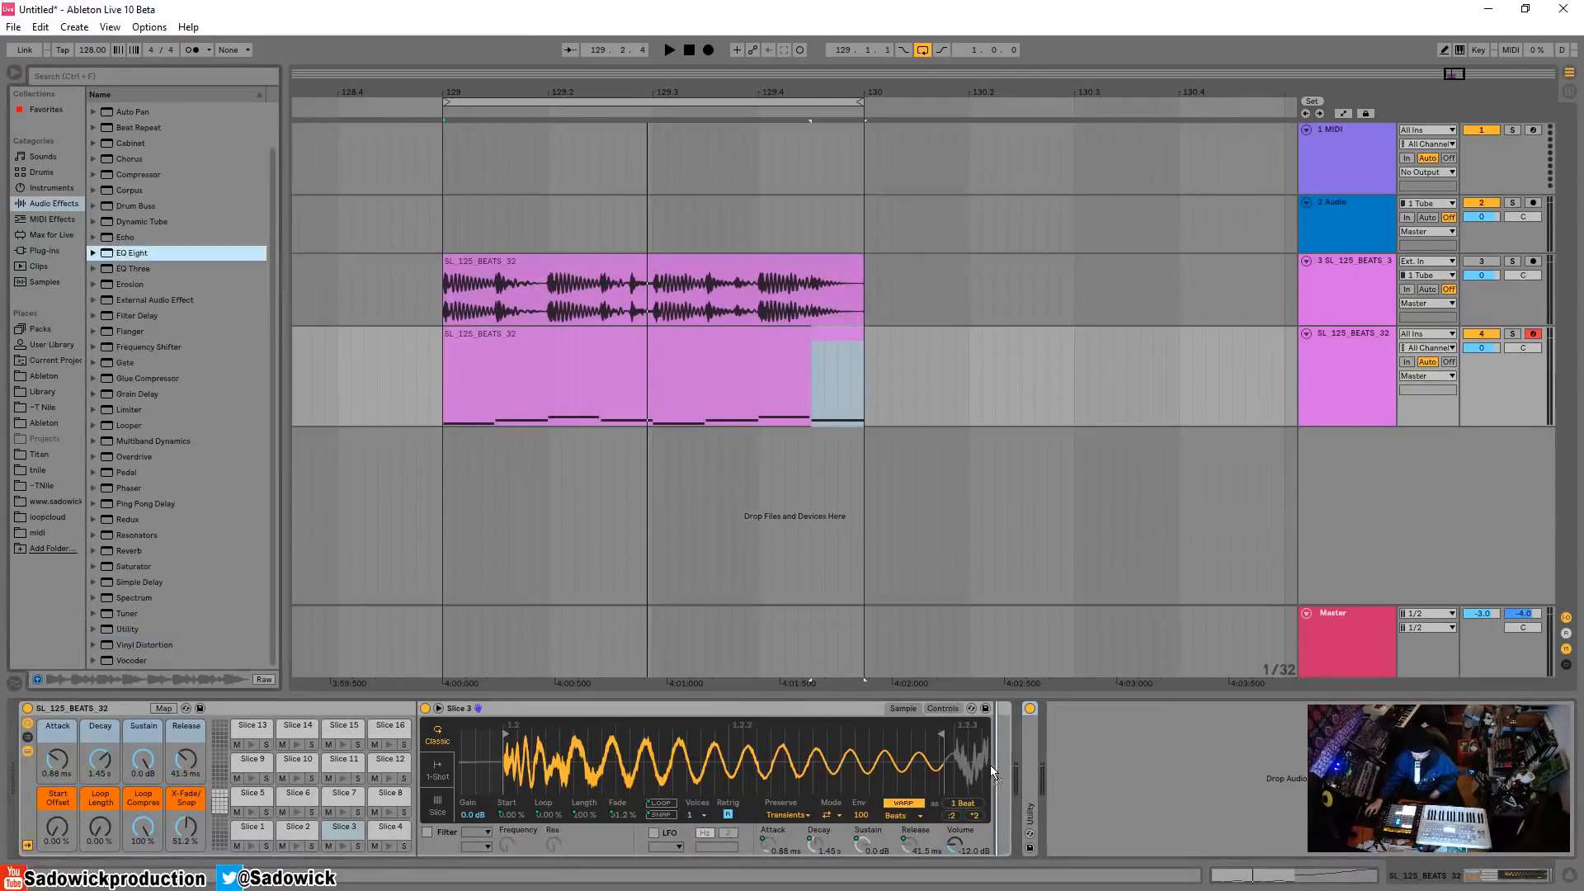
{"action": "left_click_drag", "start_coordinate": [997, 767], "coordinate": [999, 769]}
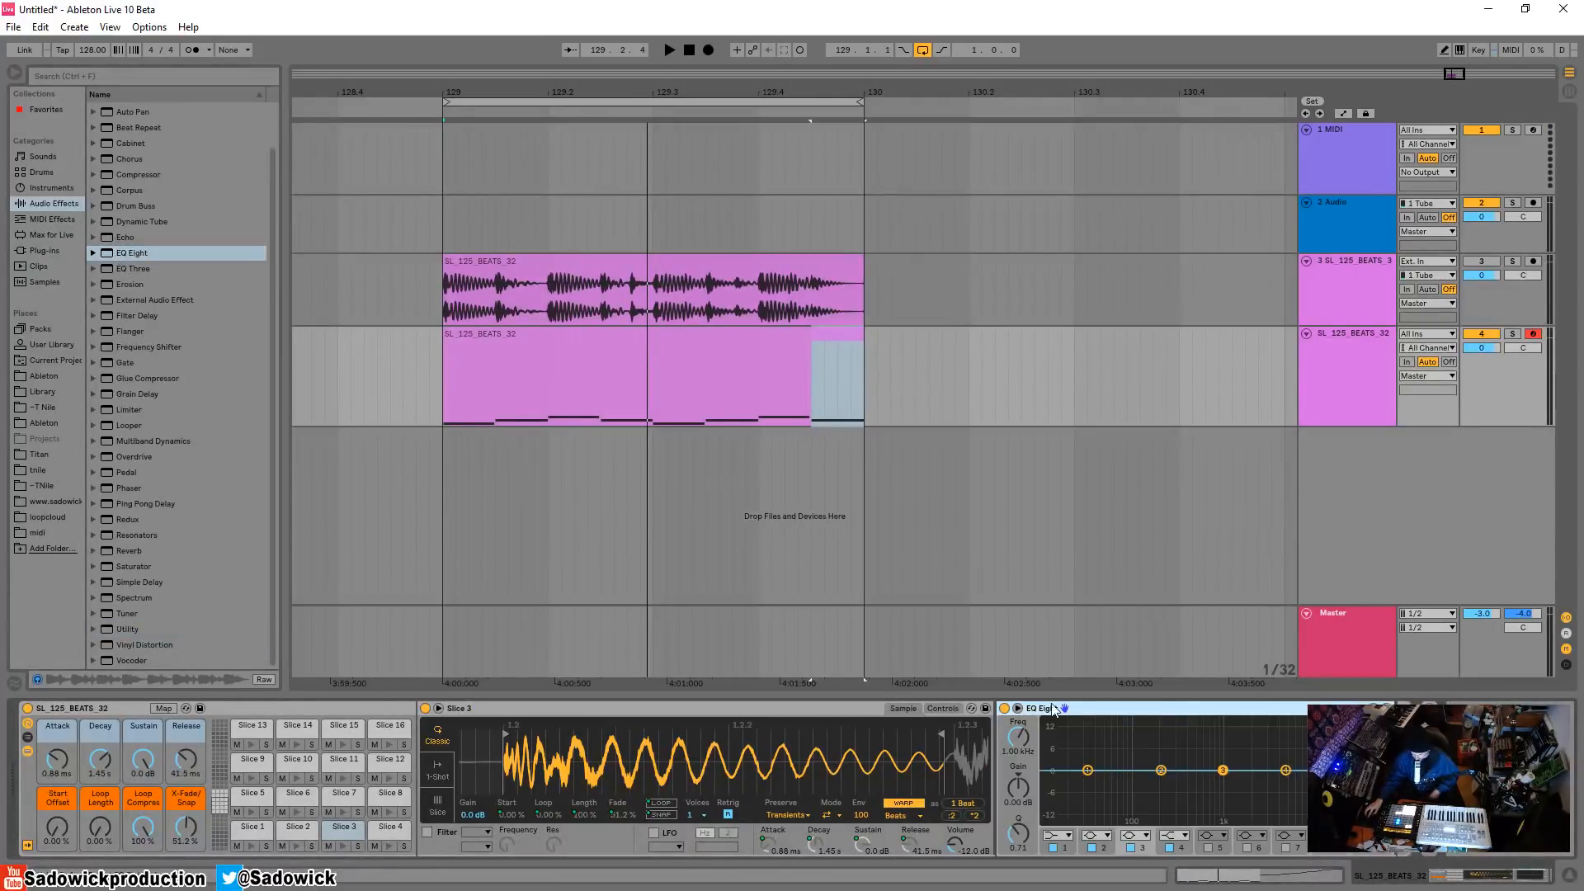
{"action": "right_click", "coordinate": [1077, 714]}
{"action": "left_click", "coordinate": [1113, 474]}
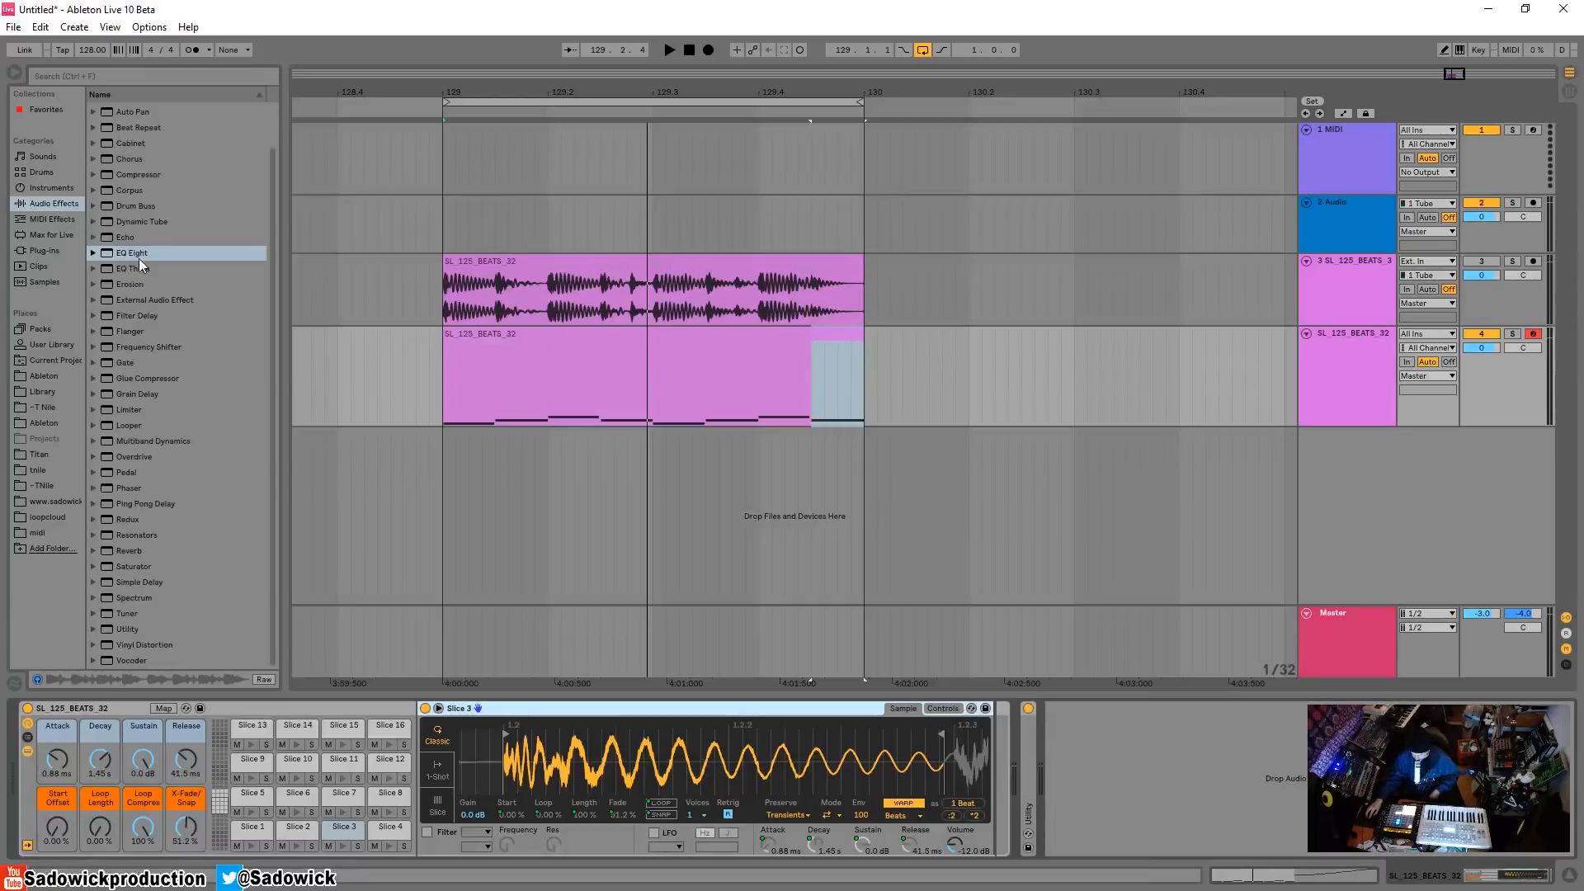
Add an Auto Filter after Slice 3's sampler and lower its filter frequency to 214 Hz while playing the clip
{"action": "scroll", "coordinate": [124, 129], "scroll_direction": "up", "scroll_amount": 1}
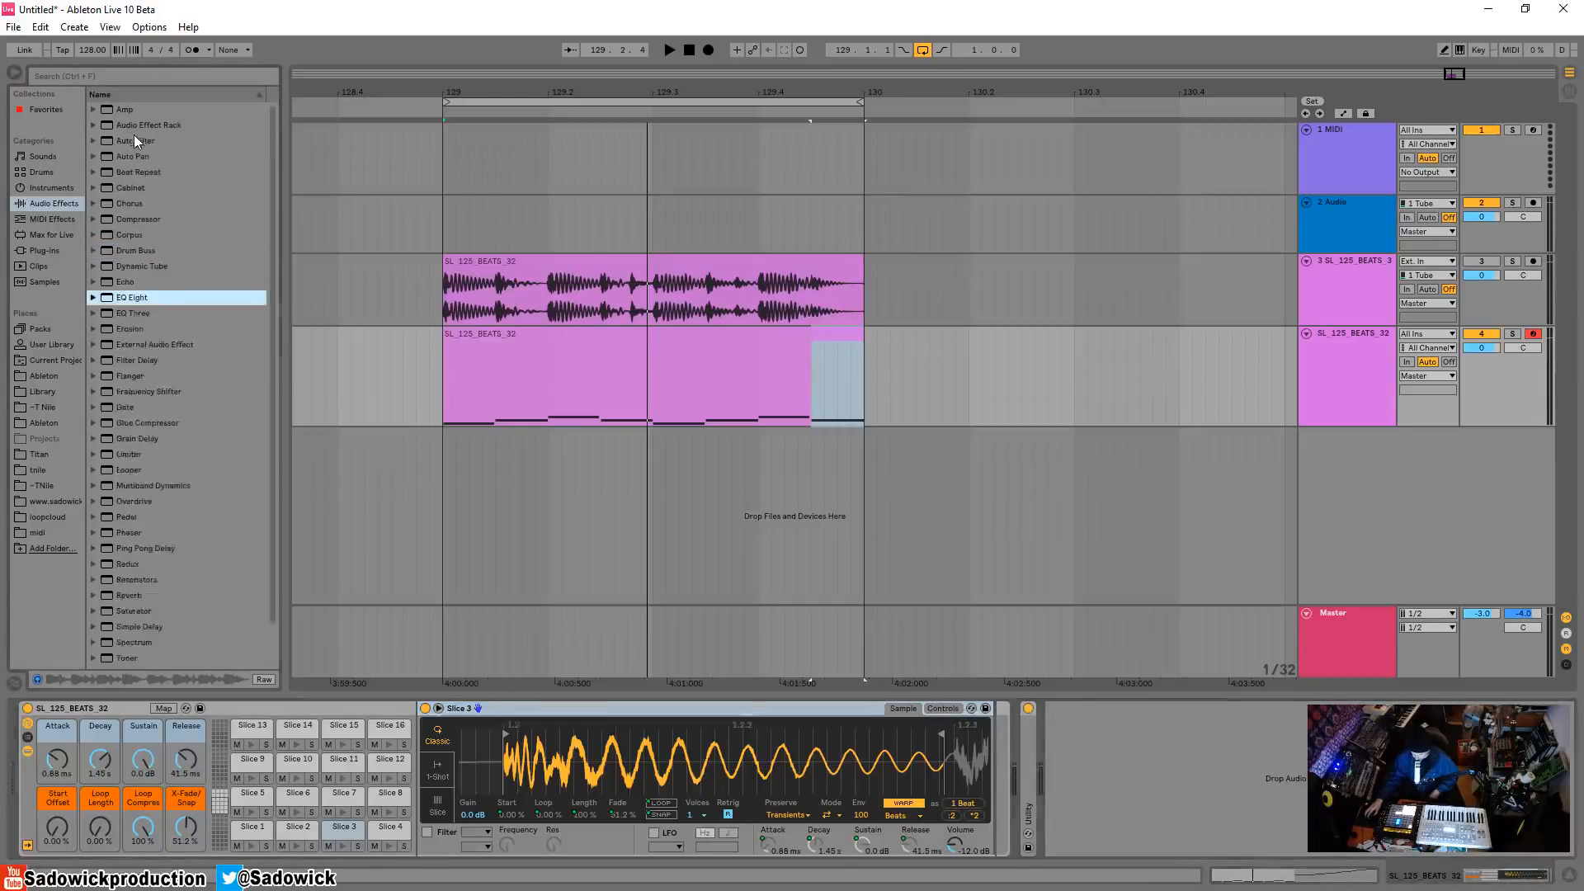
{"action": "left_click_drag", "start_coordinate": [152, 141], "coordinate": [1043, 706]}
{"action": "left_click_drag", "start_coordinate": [990, 752], "coordinate": [988, 746]}
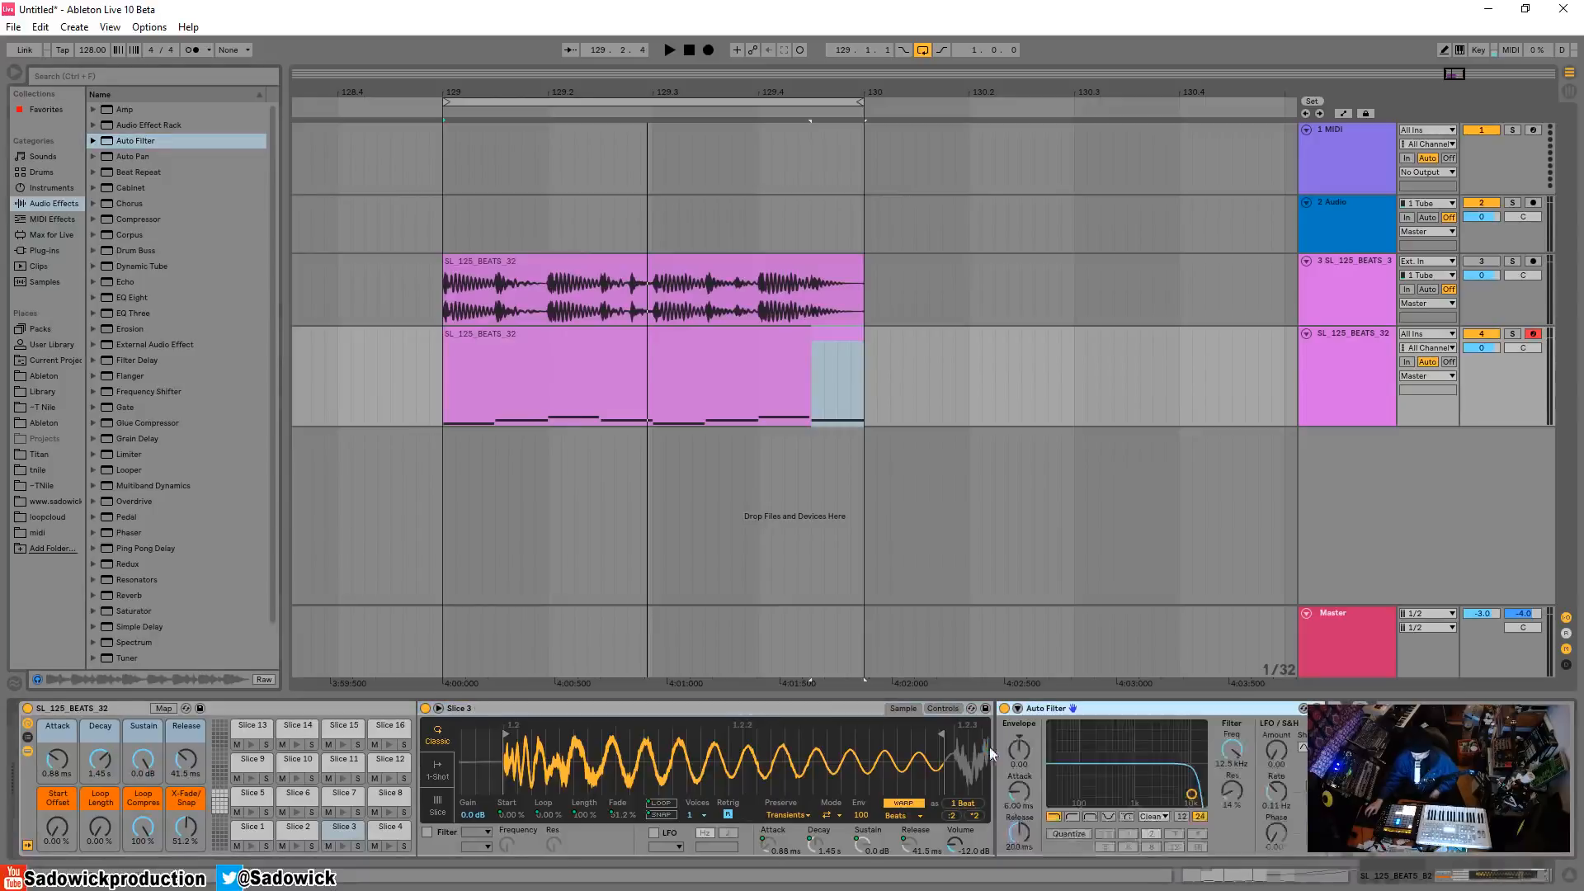
{"action": "left_click_drag", "start_coordinate": [1237, 754], "coordinate": [1236, 792]}
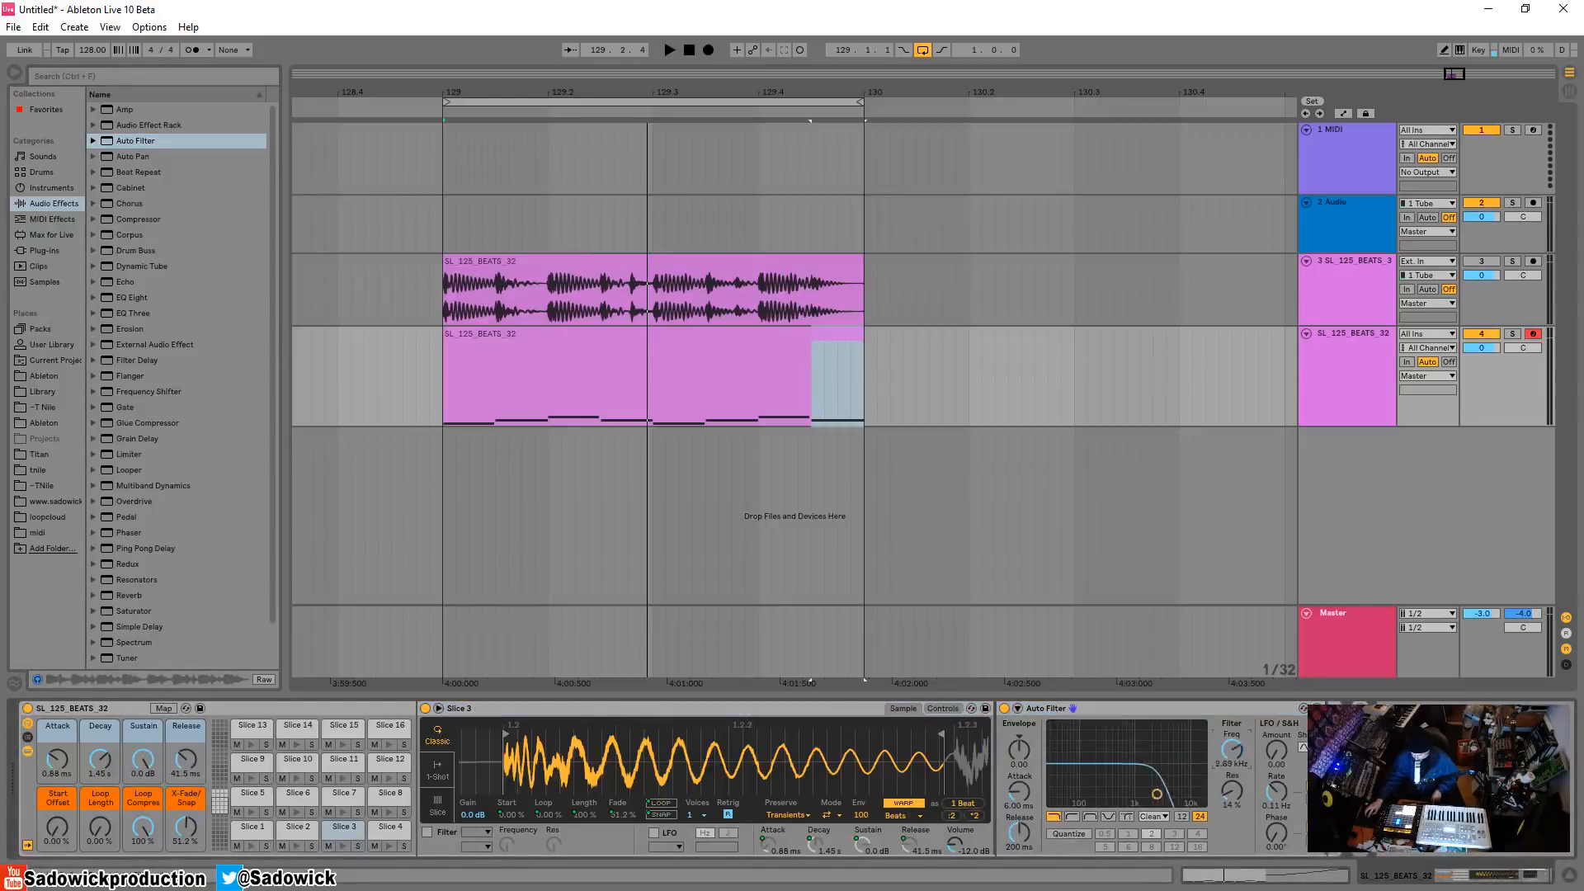
{"action": "key", "text": "space"}
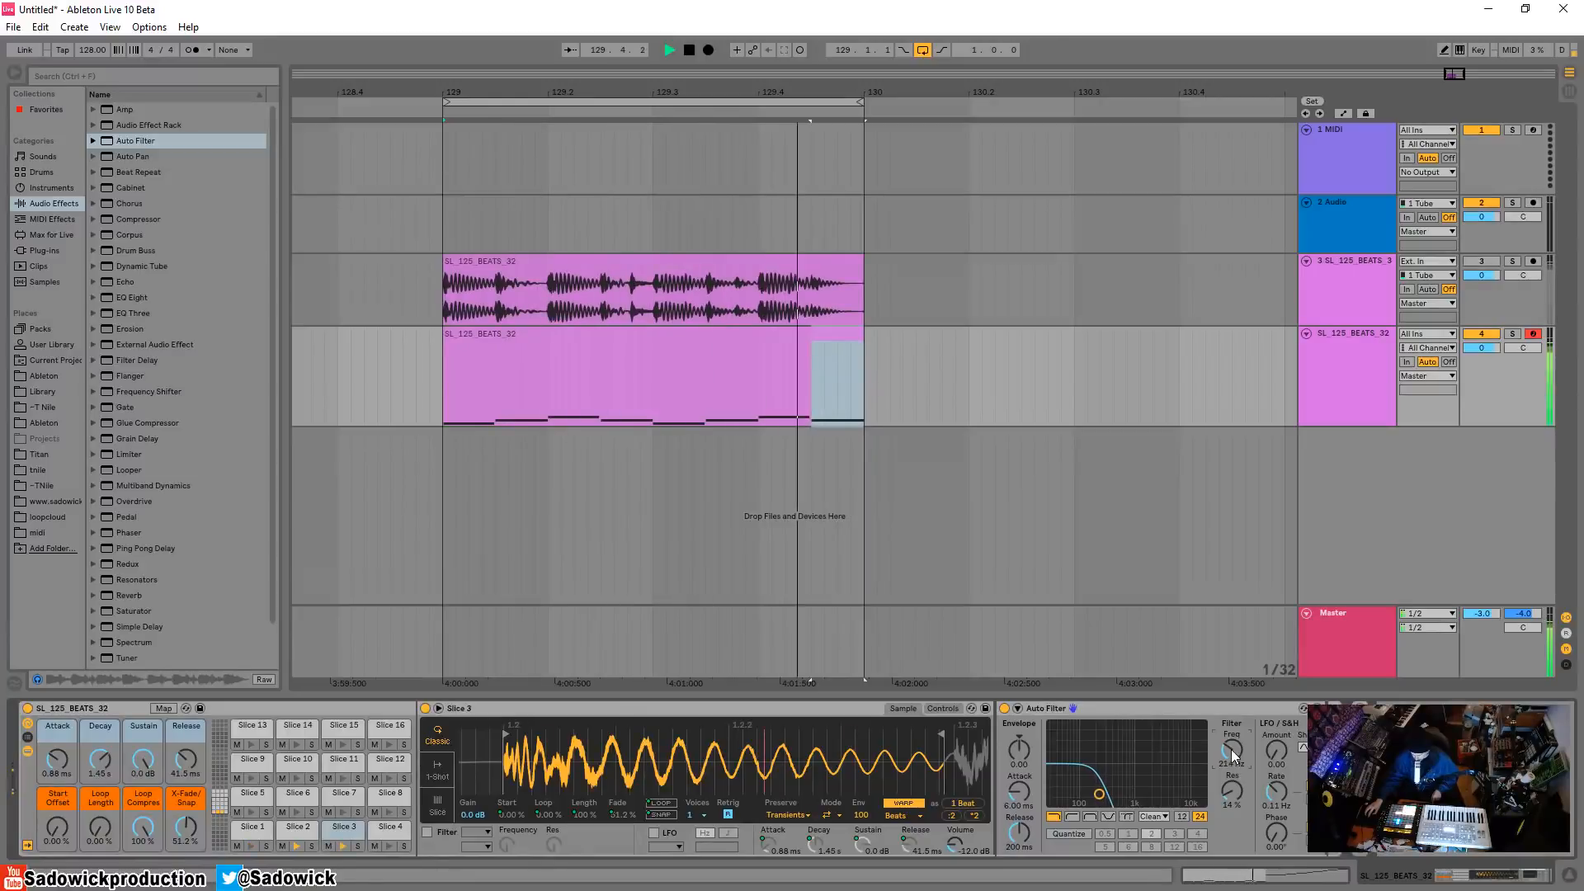
Reopen the MIDI clip's notes and audition the Slice 3 note at 1.2 with the filter applied
{"action": "double_click", "coordinate": [570, 334]}
{"action": "key", "text": "space"}
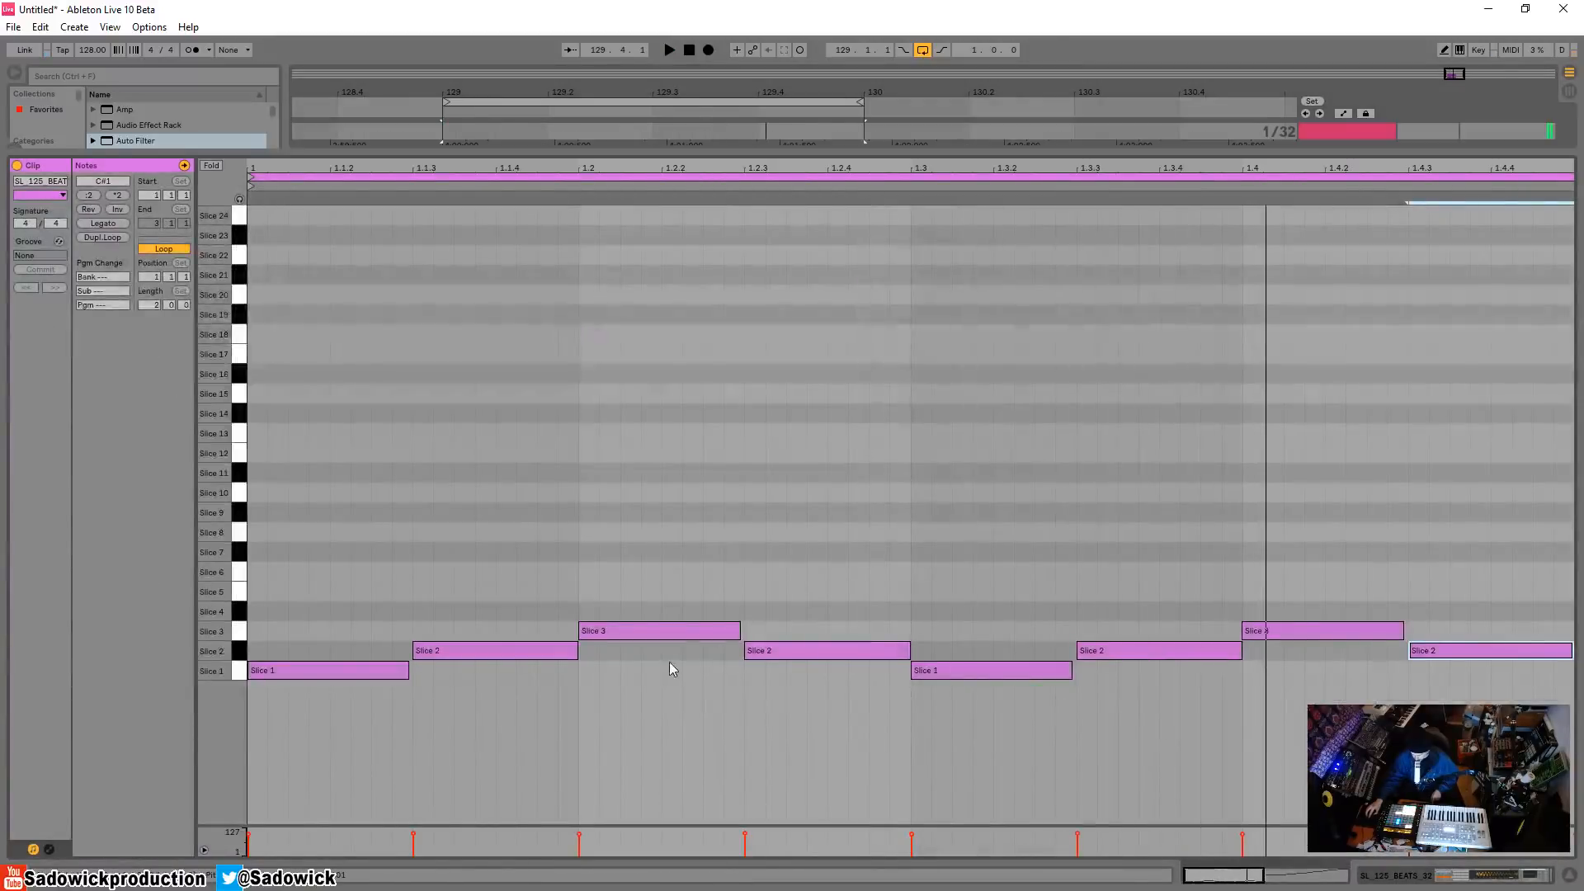
{"action": "left_click", "coordinate": [597, 632]}
{"action": "key", "text": "space"}
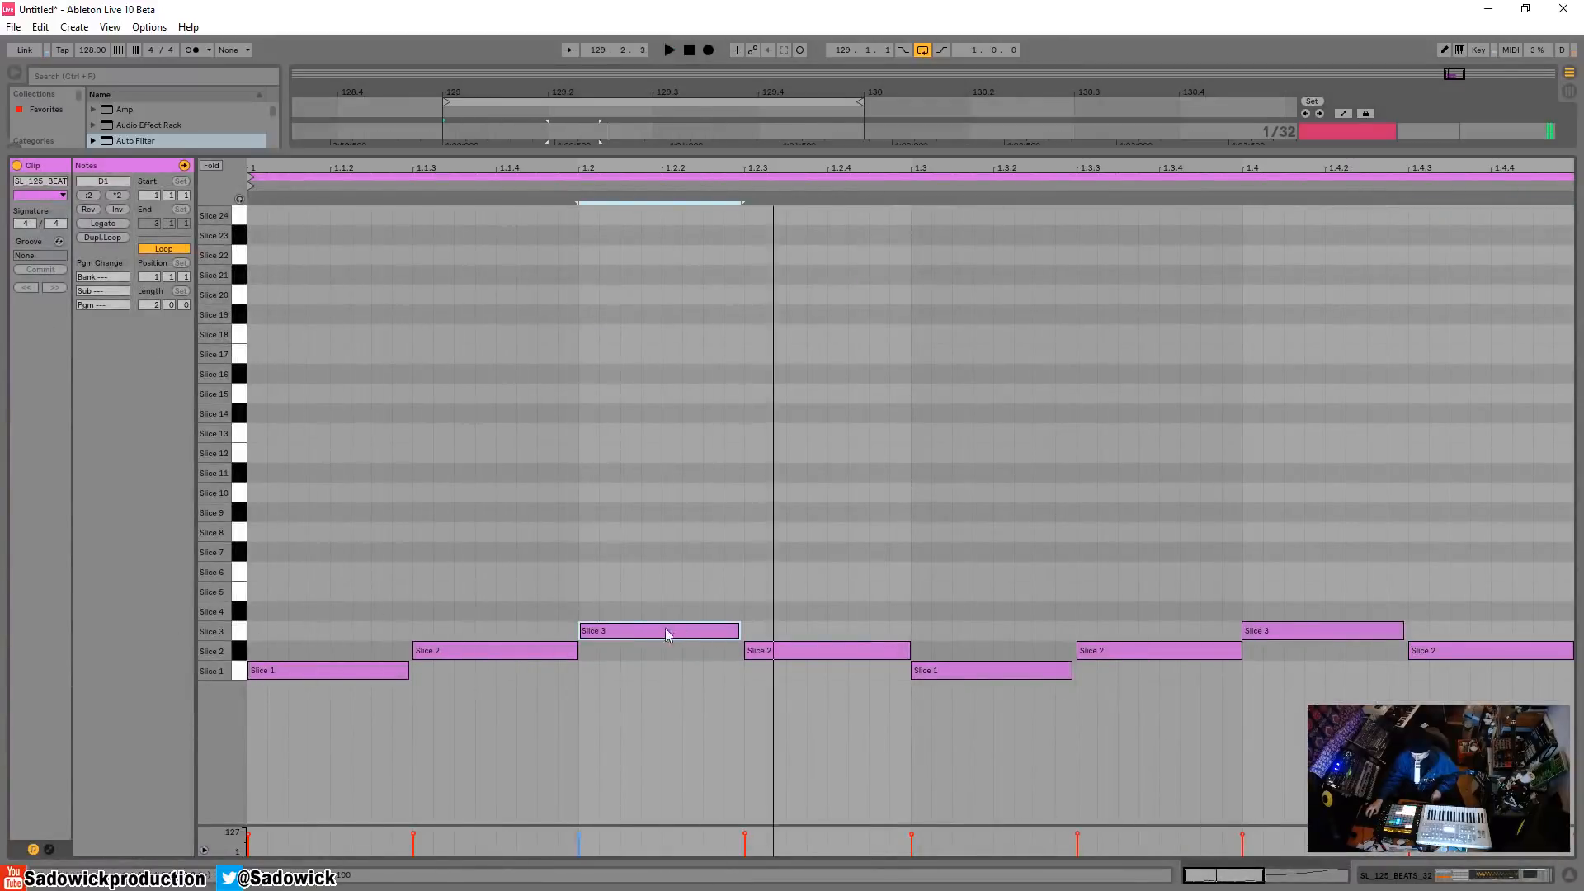
{"action": "mouse_move", "coordinate": [665, 628]}
{"action": "left_mouse_down"}
{"action": "mouse_move", "coordinate": [668, 612]}
{"action": "mouse_move", "coordinate": [669, 634]}
{"action": "left_mouse_up"}
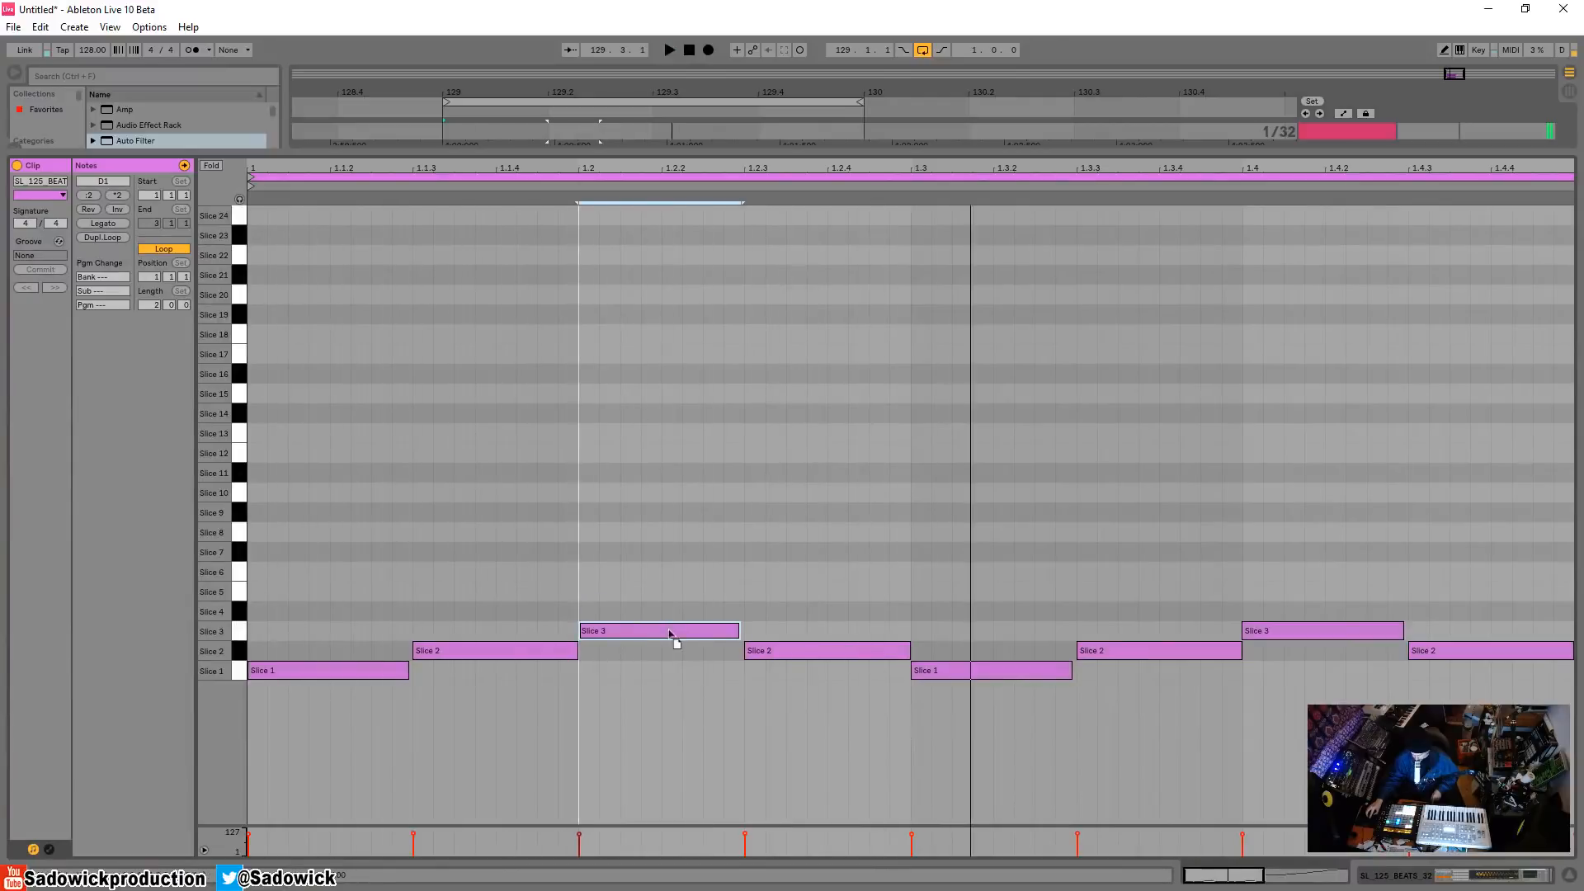
{"action": "key", "text": "space"}
Cut the Auto Filter from Slice 3's chain
{"action": "left_click", "coordinate": [1394, 875]}
{"action": "left_click", "coordinate": [1130, 709]}
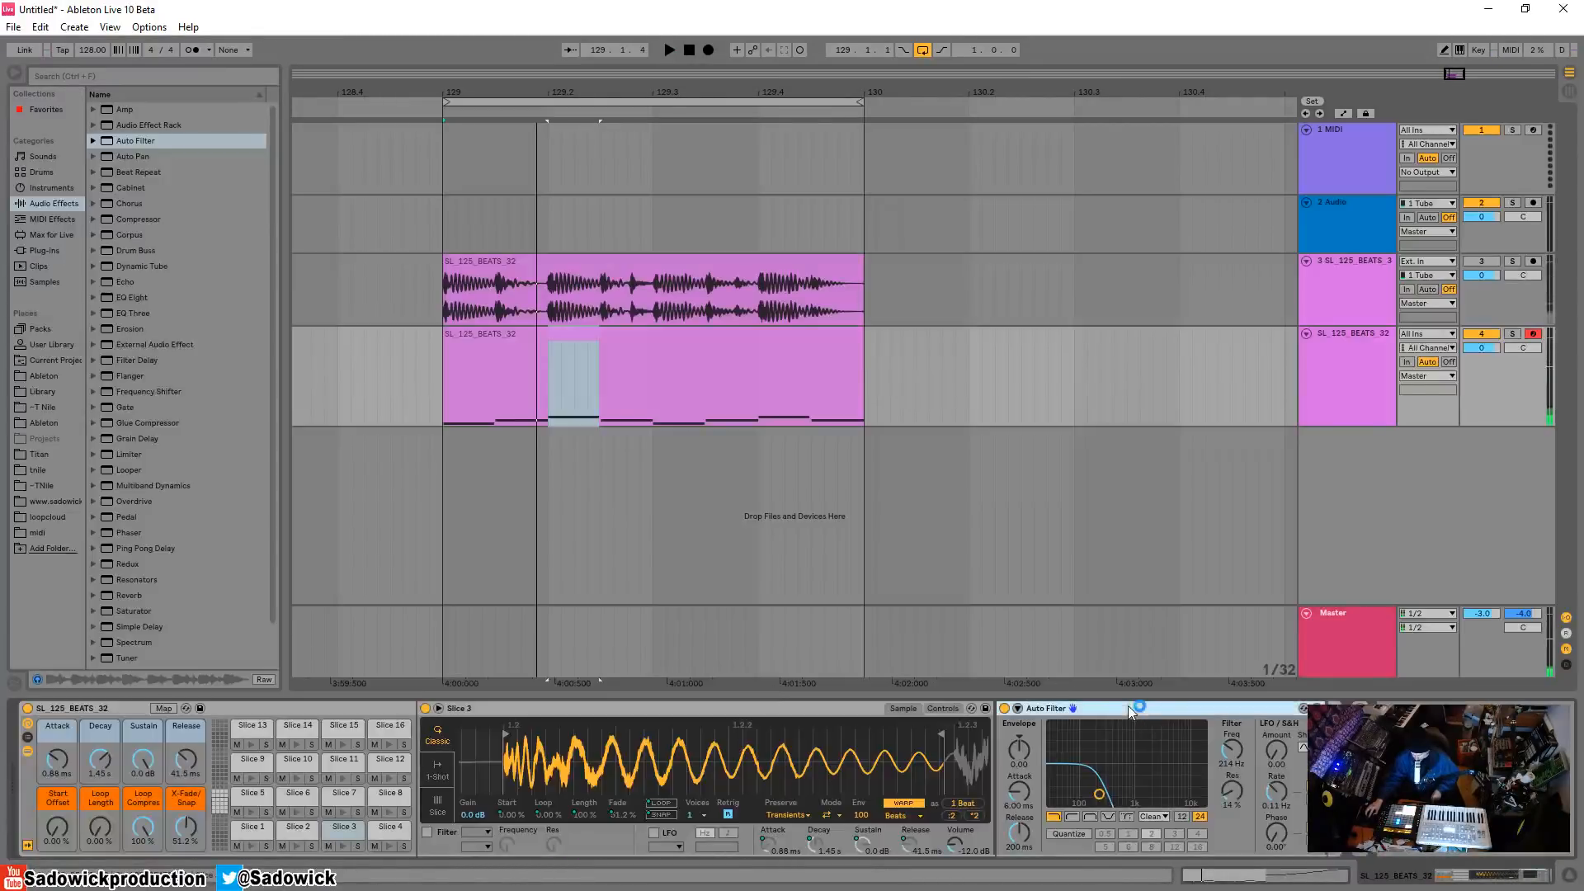
{"action": "right_click", "coordinate": [1159, 708]}
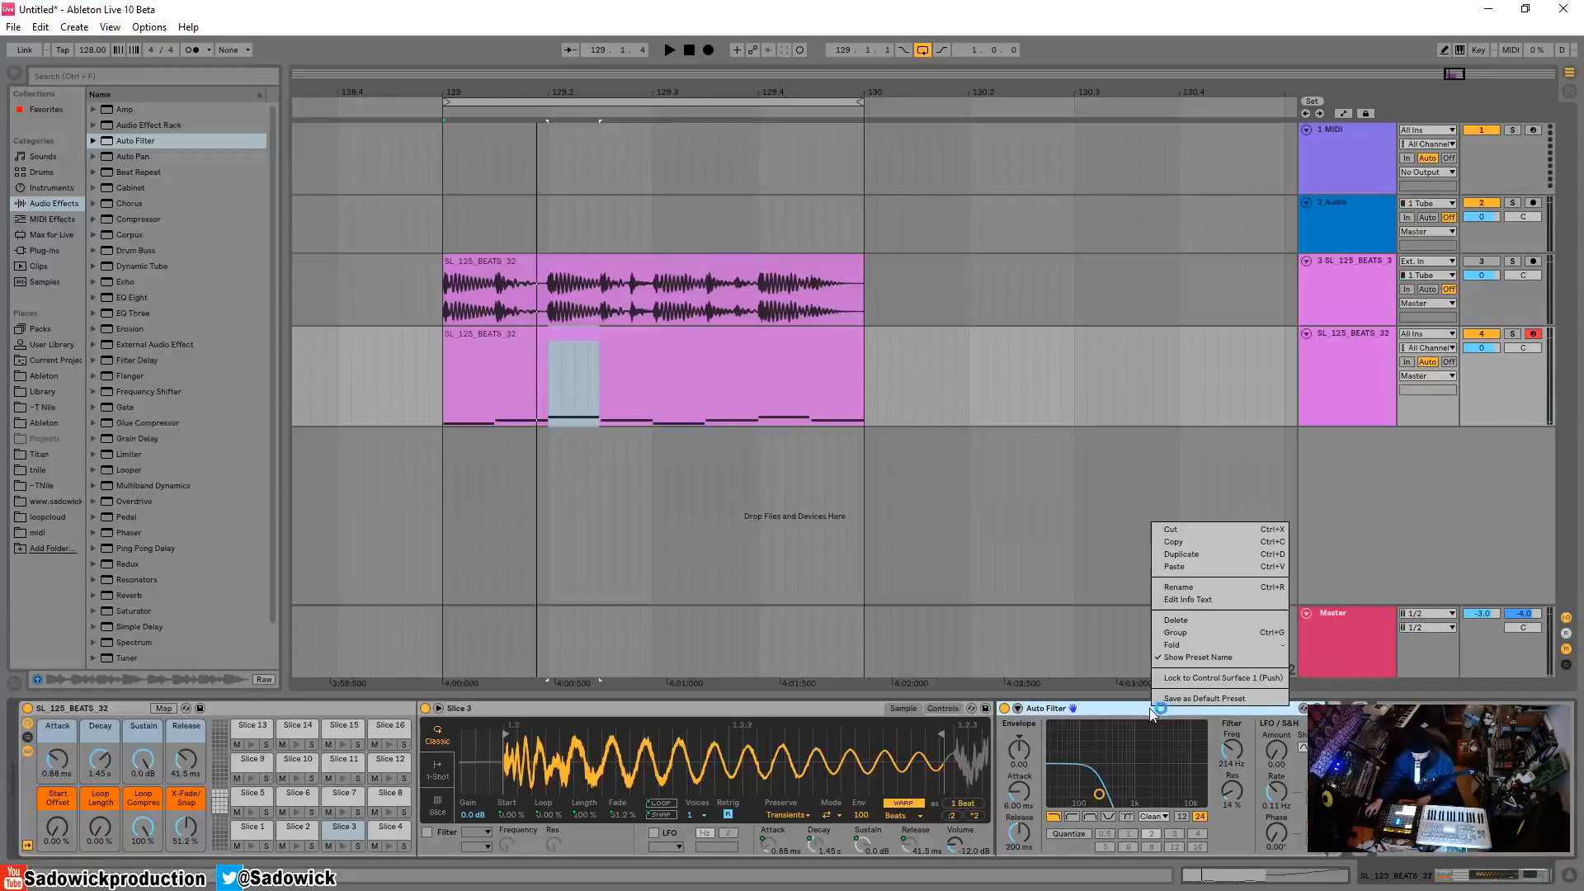
{"action": "left_click", "coordinate": [1175, 528]}
Preview the Slice 2 pad, add an Auto Filter after its sampler and play the clip
{"action": "left_click", "coordinate": [298, 845]}
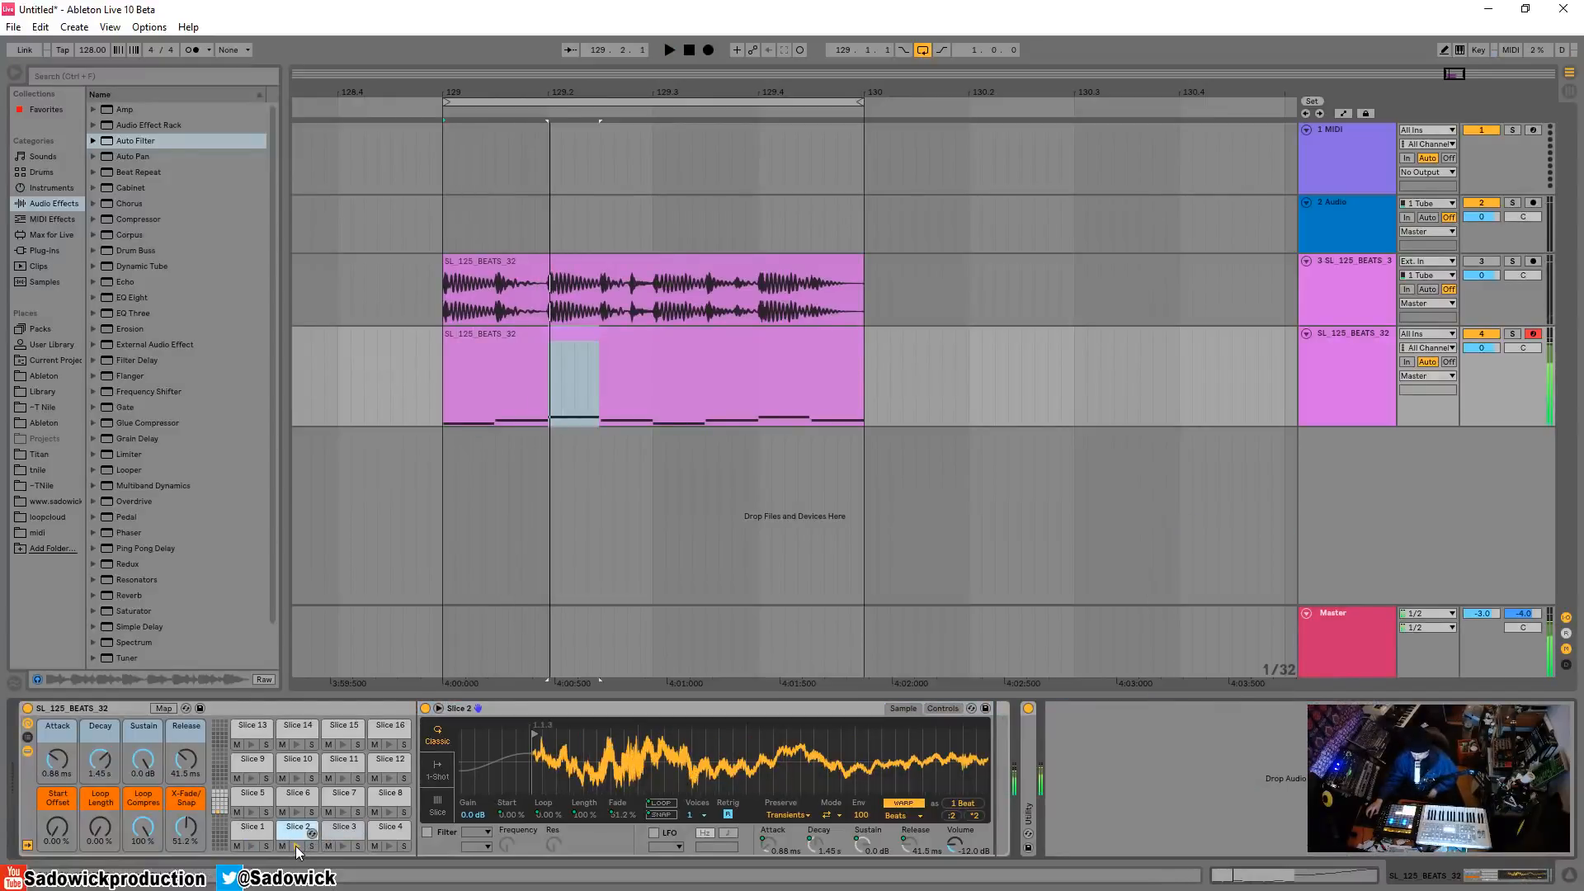
{"action": "left_click_drag", "start_coordinate": [128, 142], "coordinate": [921, 673]}
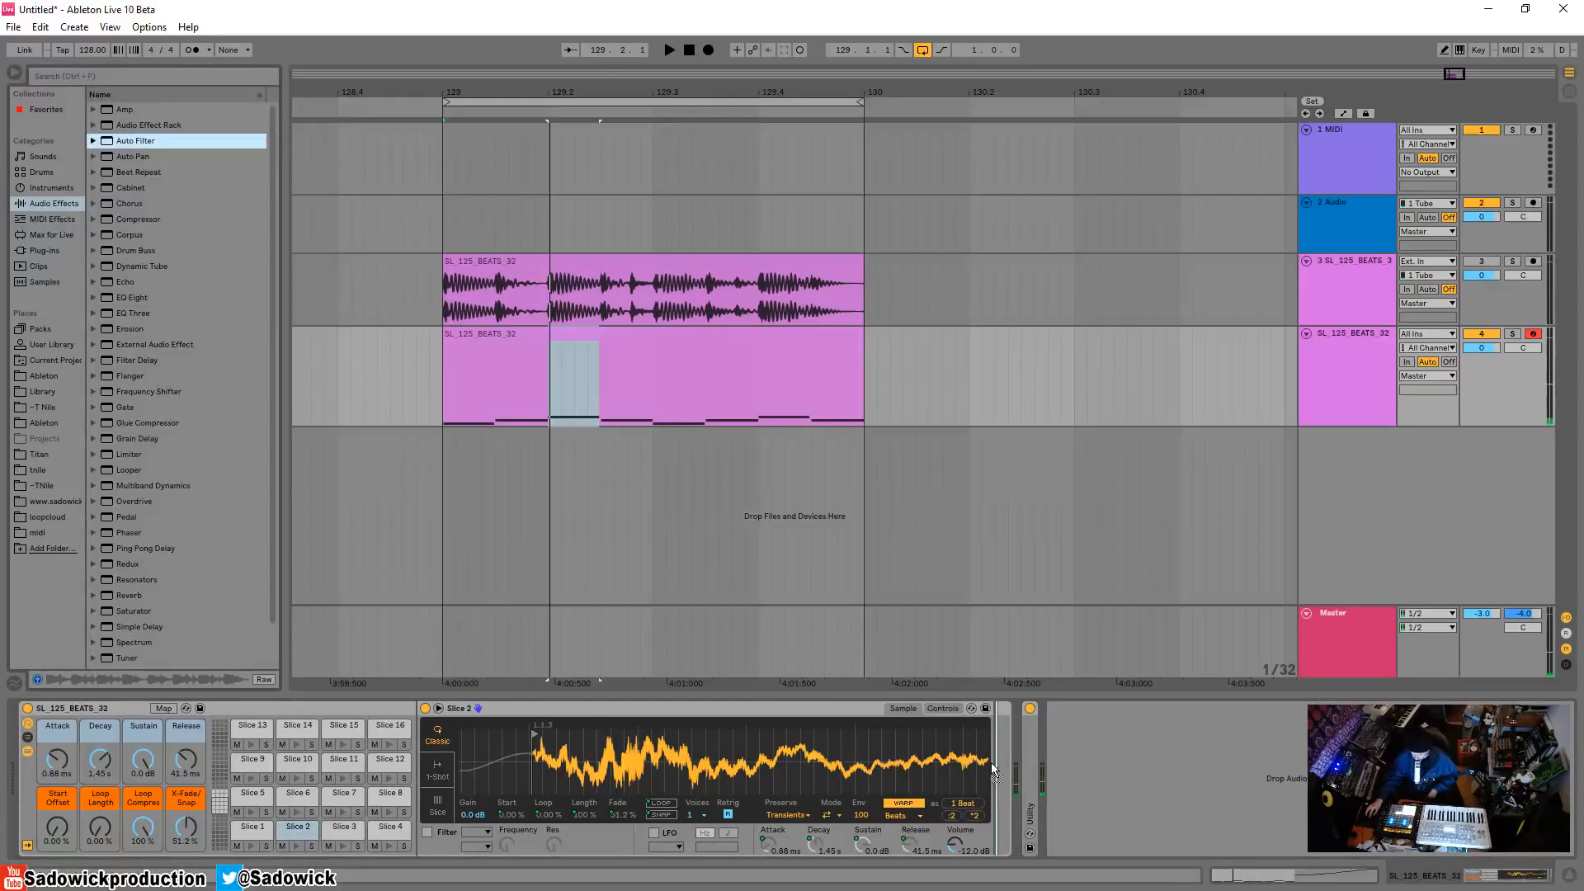
{"action": "left_click_drag", "start_coordinate": [992, 762], "coordinate": [1232, 724]}
{"action": "key", "text": "space"}
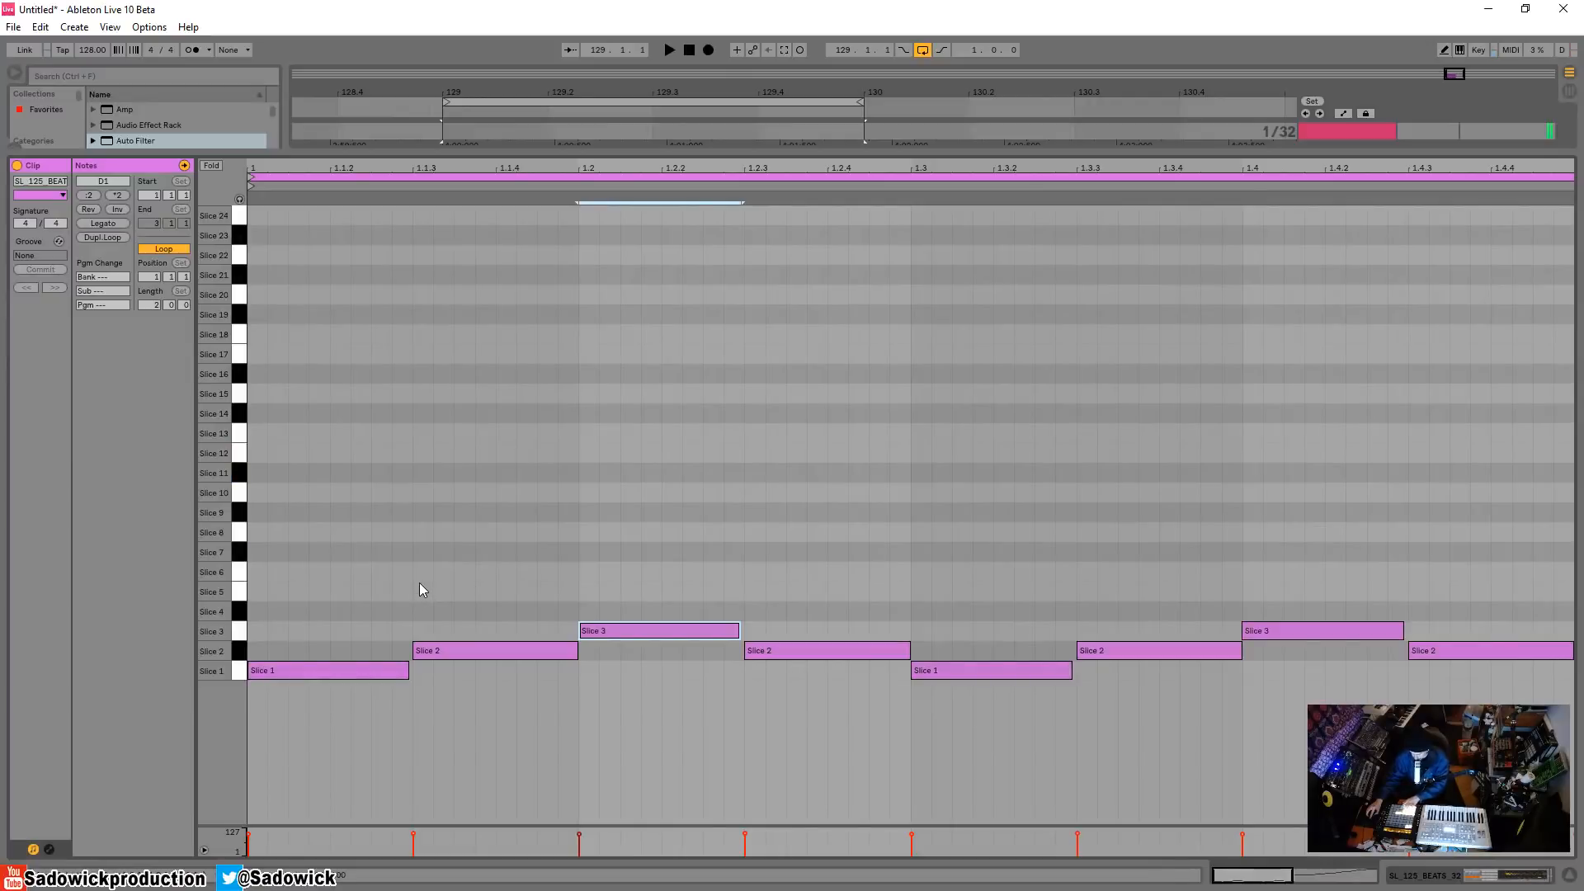
Place 1/16-long Slice 12 notes at 1.1.3, 1.2.3, 1.3.3 and 1.4.3, fixing the grid at 1/16, and play the clip
{"action": "double_click", "coordinate": [419, 456]}
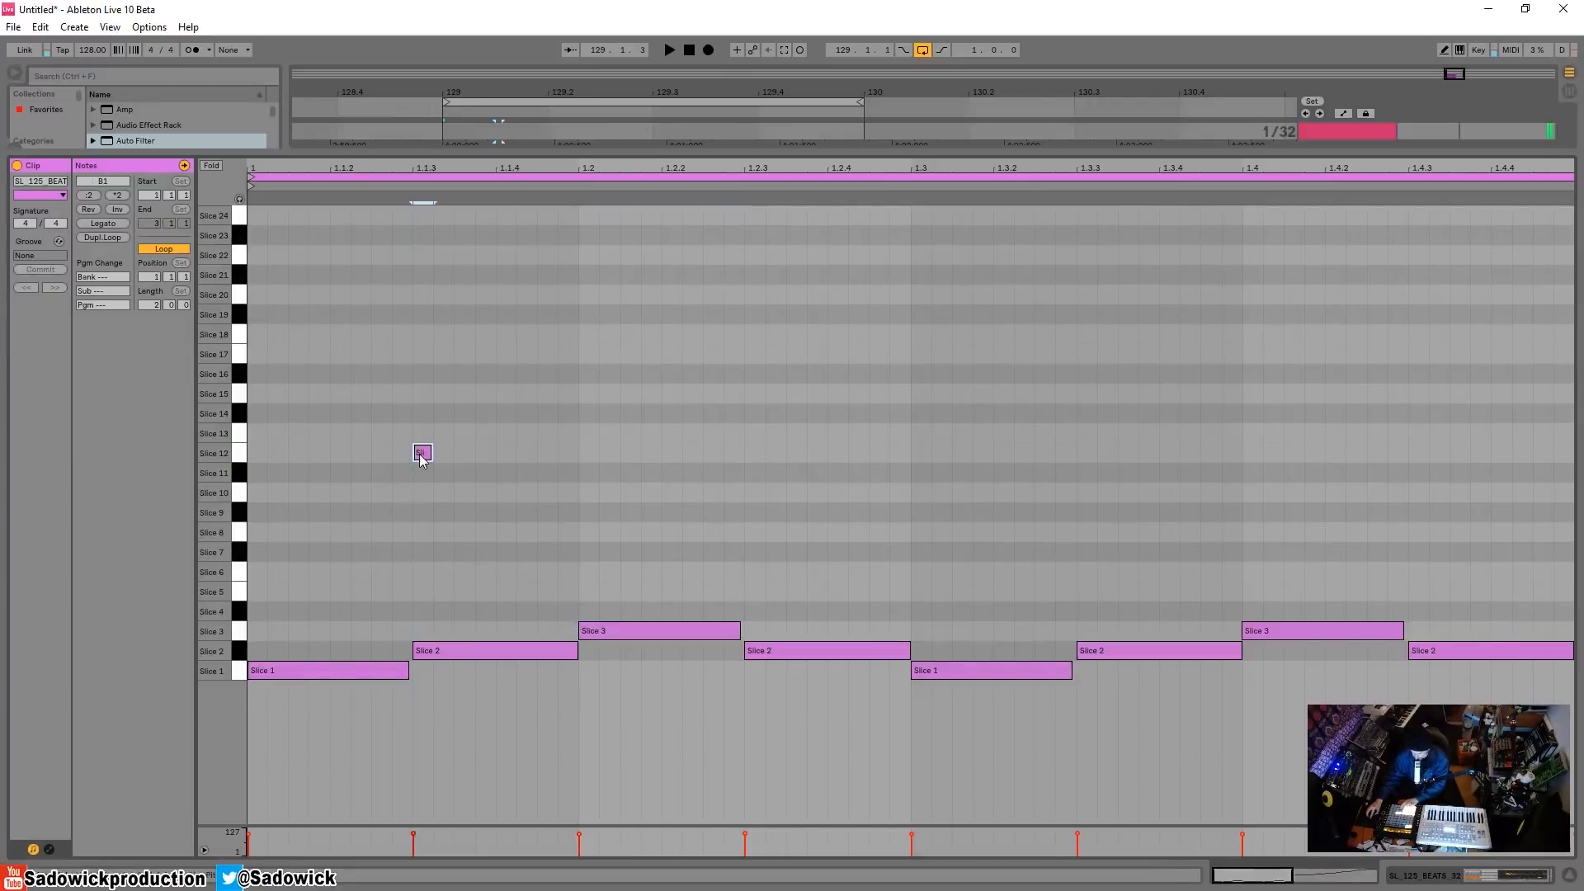
{"action": "left_click_drag", "start_coordinate": [431, 456], "coordinate": [497, 455]}
{"action": "right_click", "coordinate": [445, 265]}
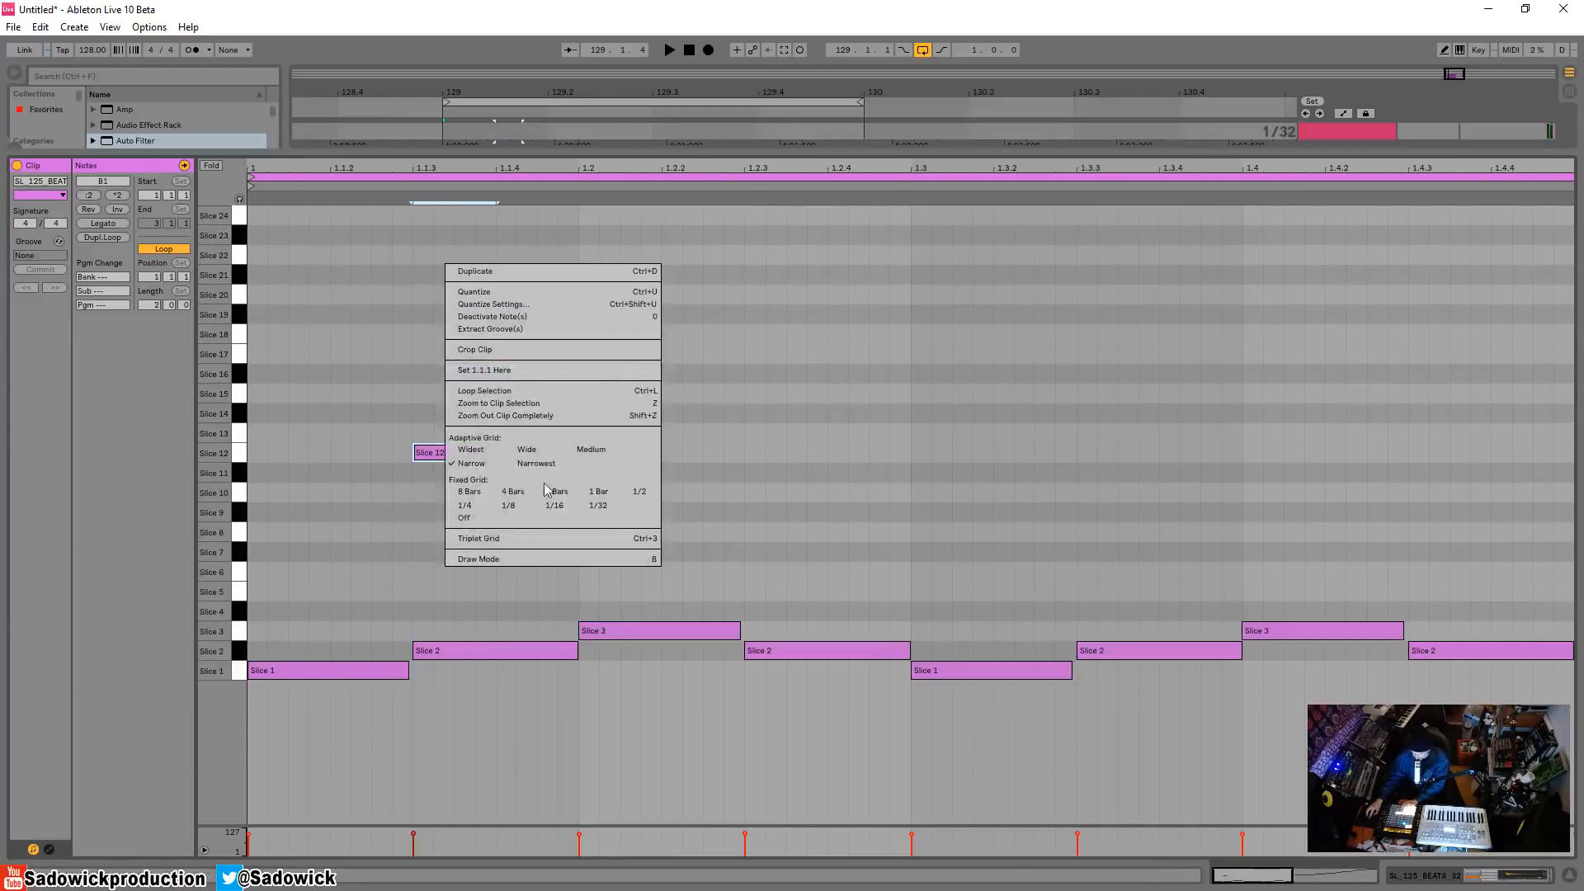
{"action": "left_click", "coordinate": [551, 518]}
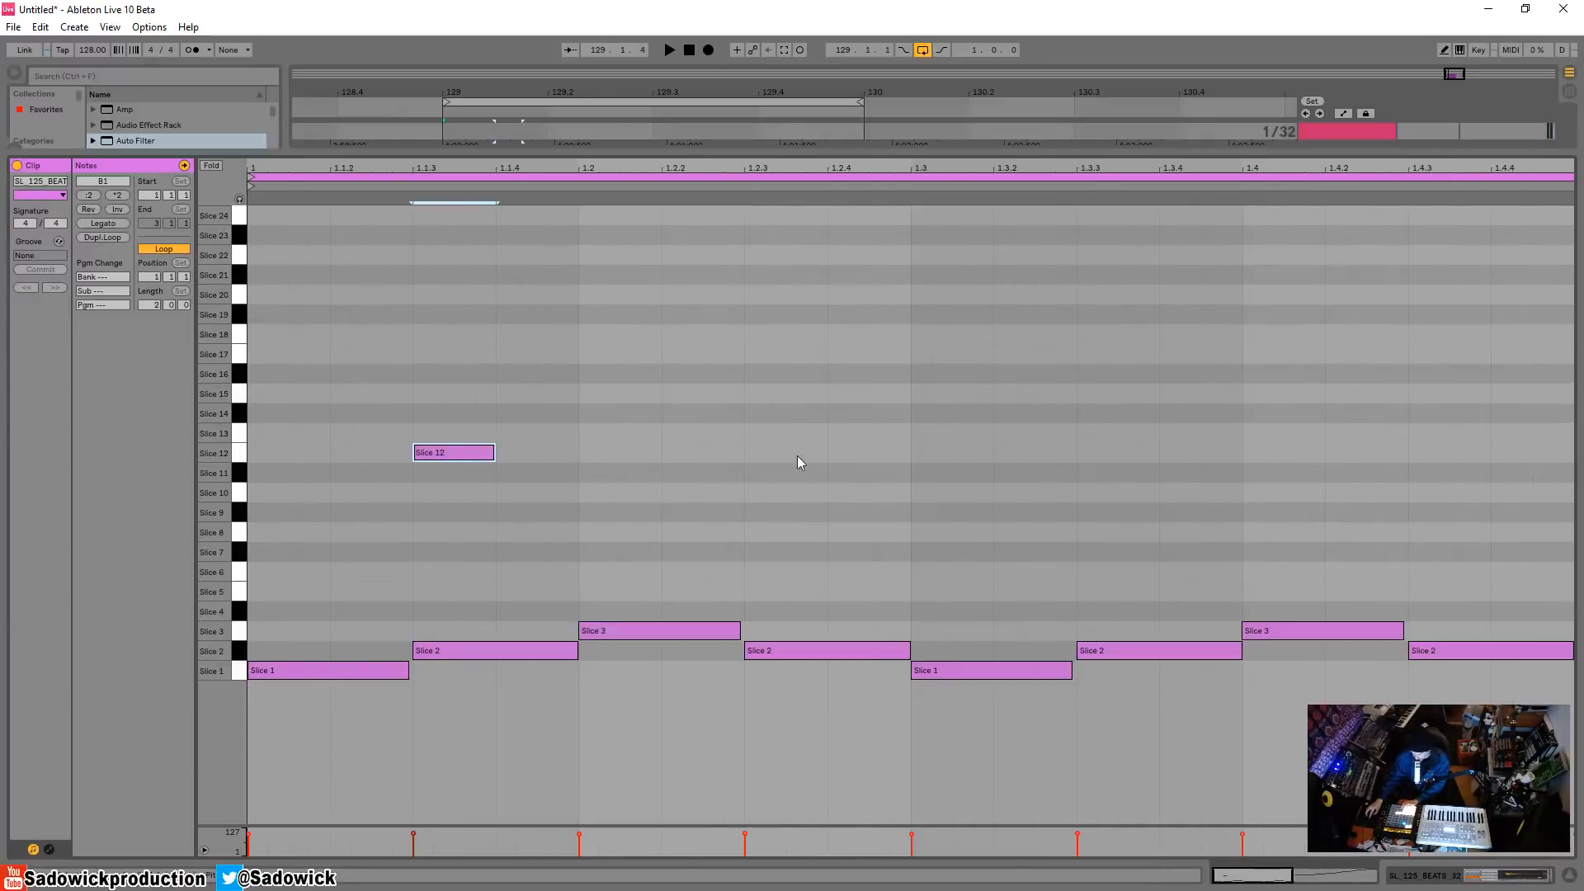
{"action": "double_click", "coordinate": [1115, 454]}
{"action": "double_click", "coordinate": [1432, 453]}
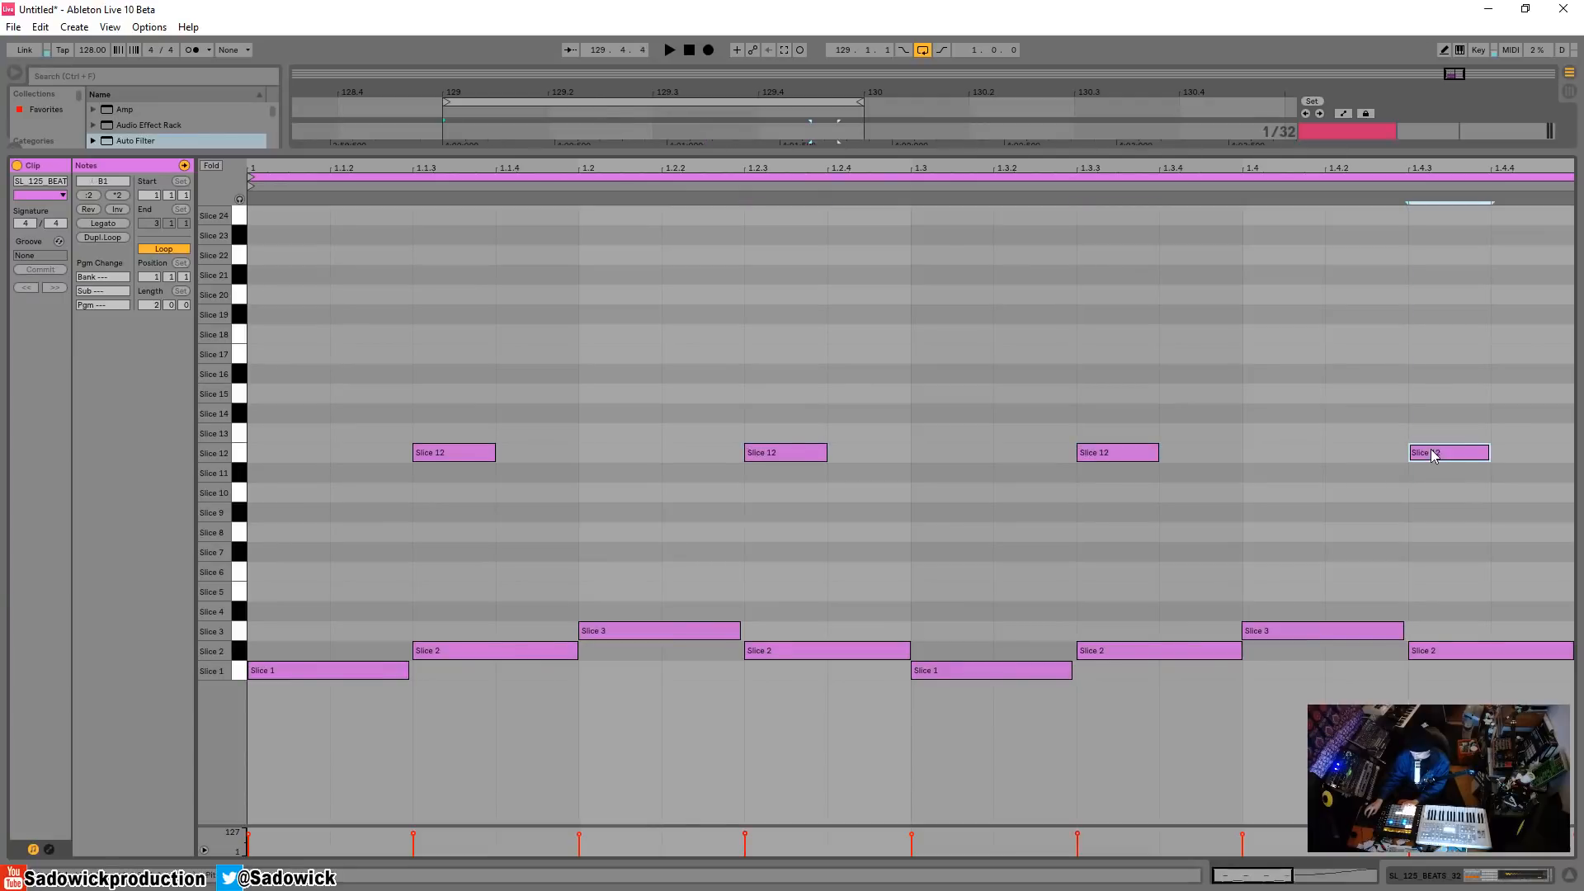
{"action": "key", "text": "space"}
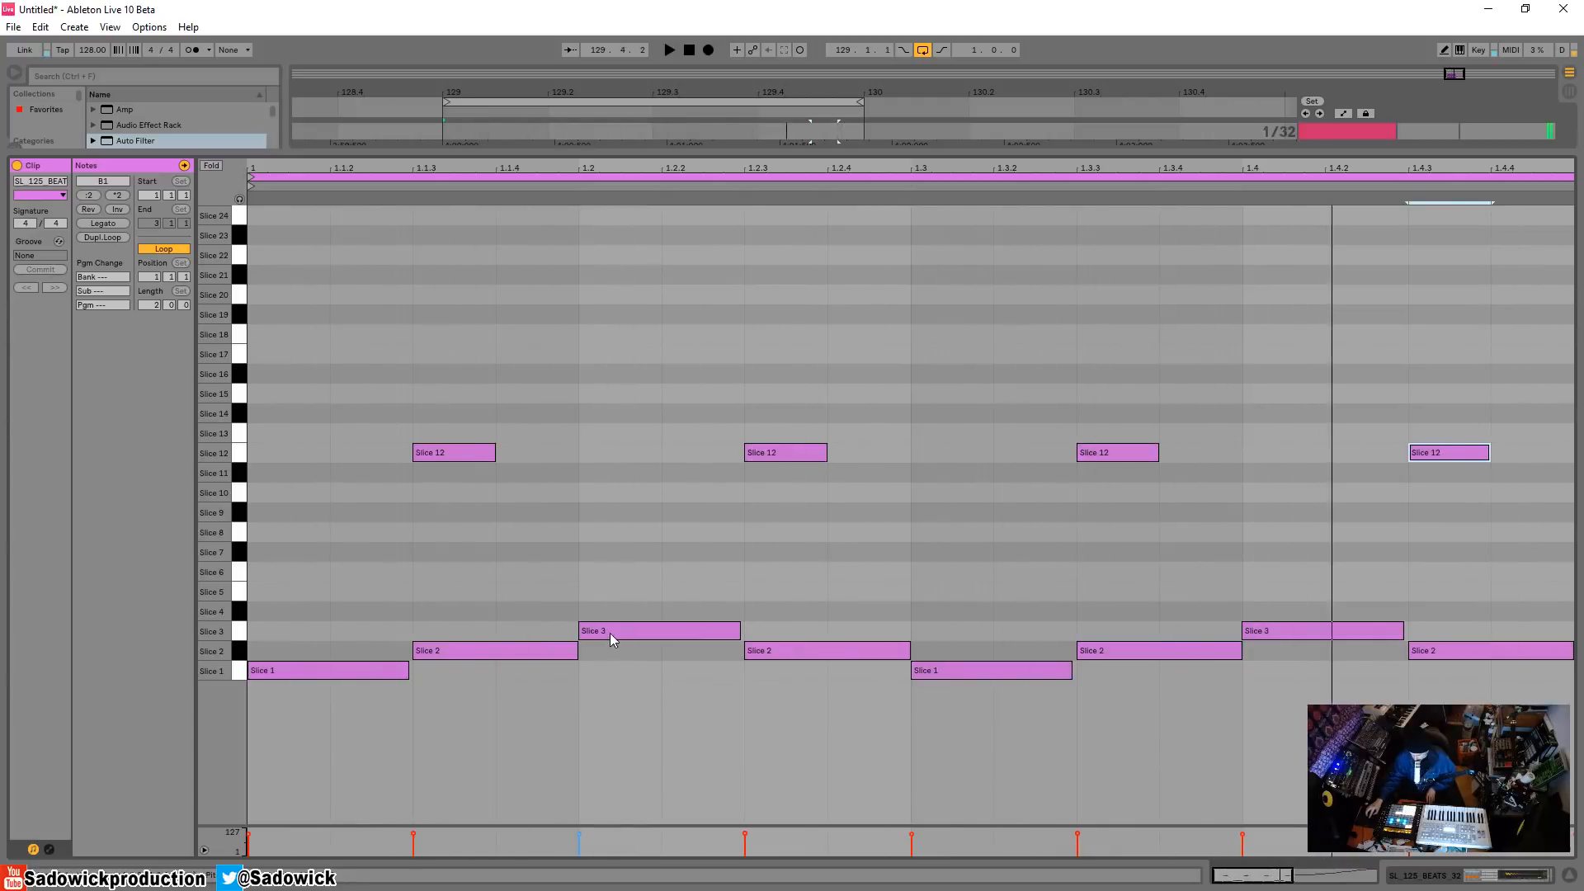
Move the Slice 3 notes at 1.2 and 1.4 down to Slice 1 and play the pattern
{"action": "left_click_drag", "start_coordinate": [611, 632], "coordinate": [610, 670]}
{"action": "key", "text": "space"}
{"action": "left_click_drag", "start_coordinate": [1343, 632], "coordinate": [1289, 670]}
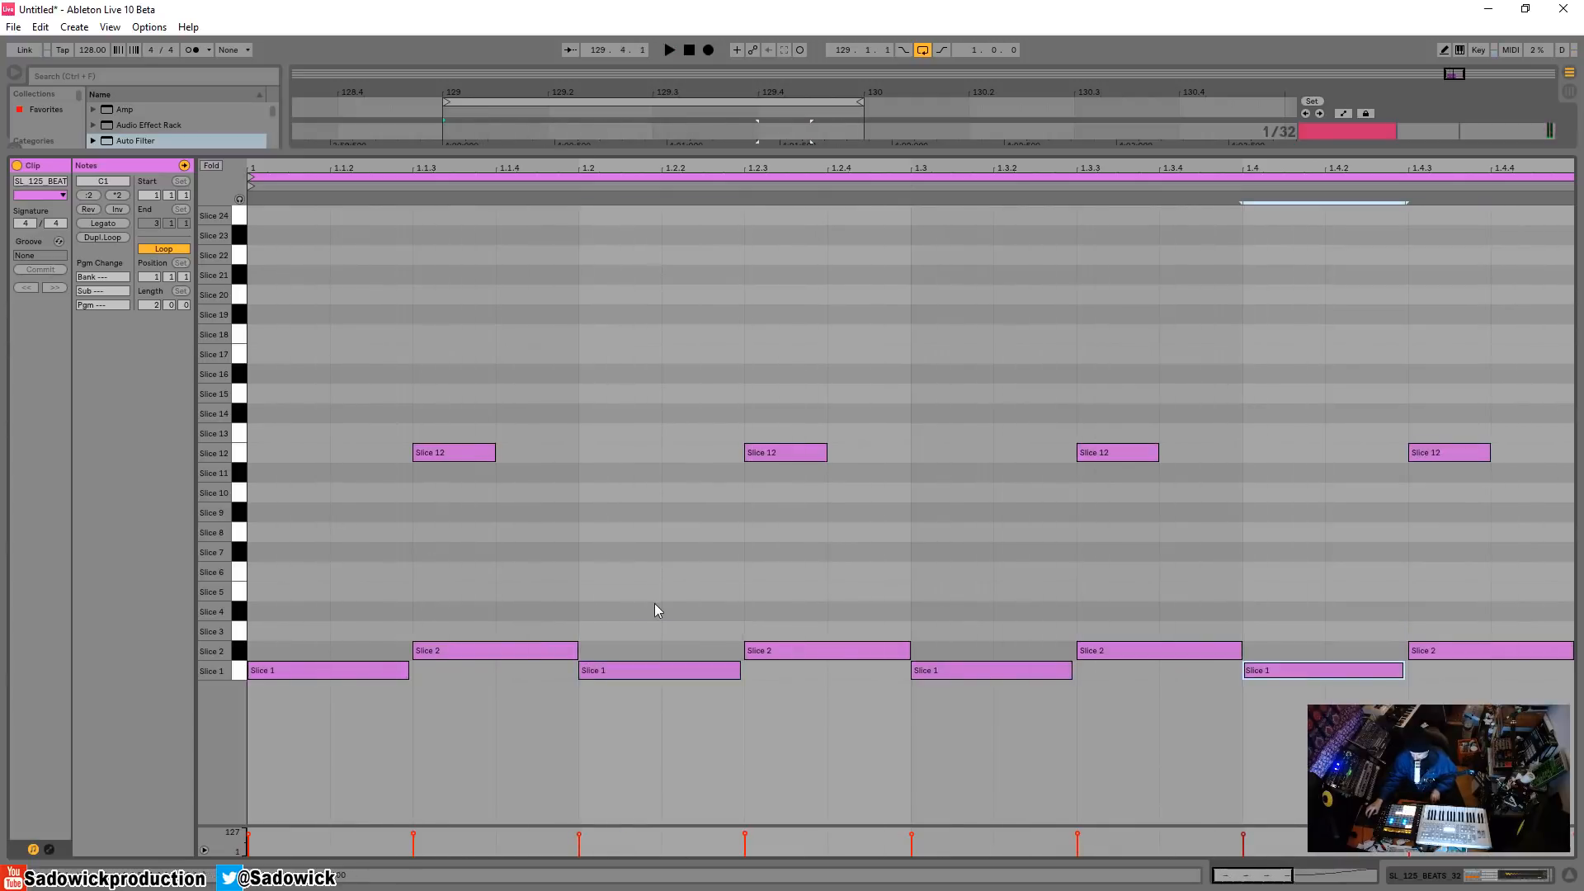
{"action": "key", "text": "space"}
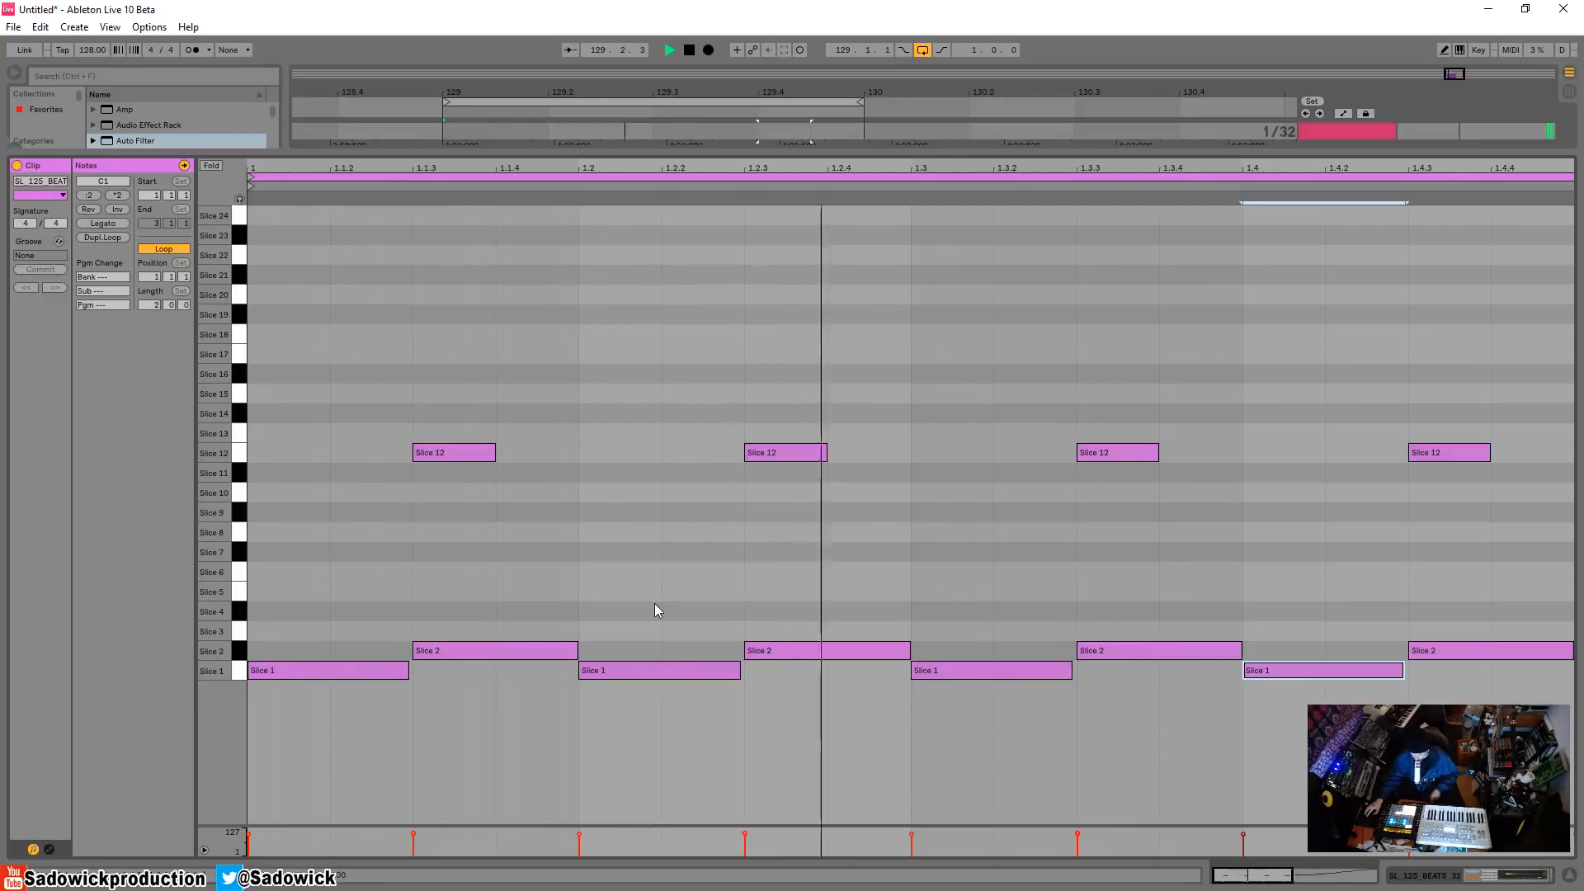
Shorten the Slice 12 note at 1.1.3, then add a short Slice 12 note at 1.1.4 and a 1/16 one at 1.1.2
{"action": "mouse_move", "coordinate": [492, 452]}
{"action": "left_mouse_down"}
{"action": "mouse_move", "coordinate": [433, 457]}
{"action": "mouse_move", "coordinate": [471, 456]}
{"action": "left_mouse_up"}
{"action": "left_click", "coordinate": [509, 456]}
{"action": "double_click", "coordinate": [509, 456]}
{"action": "left_click_drag", "start_coordinate": [578, 457], "coordinate": [528, 456]}
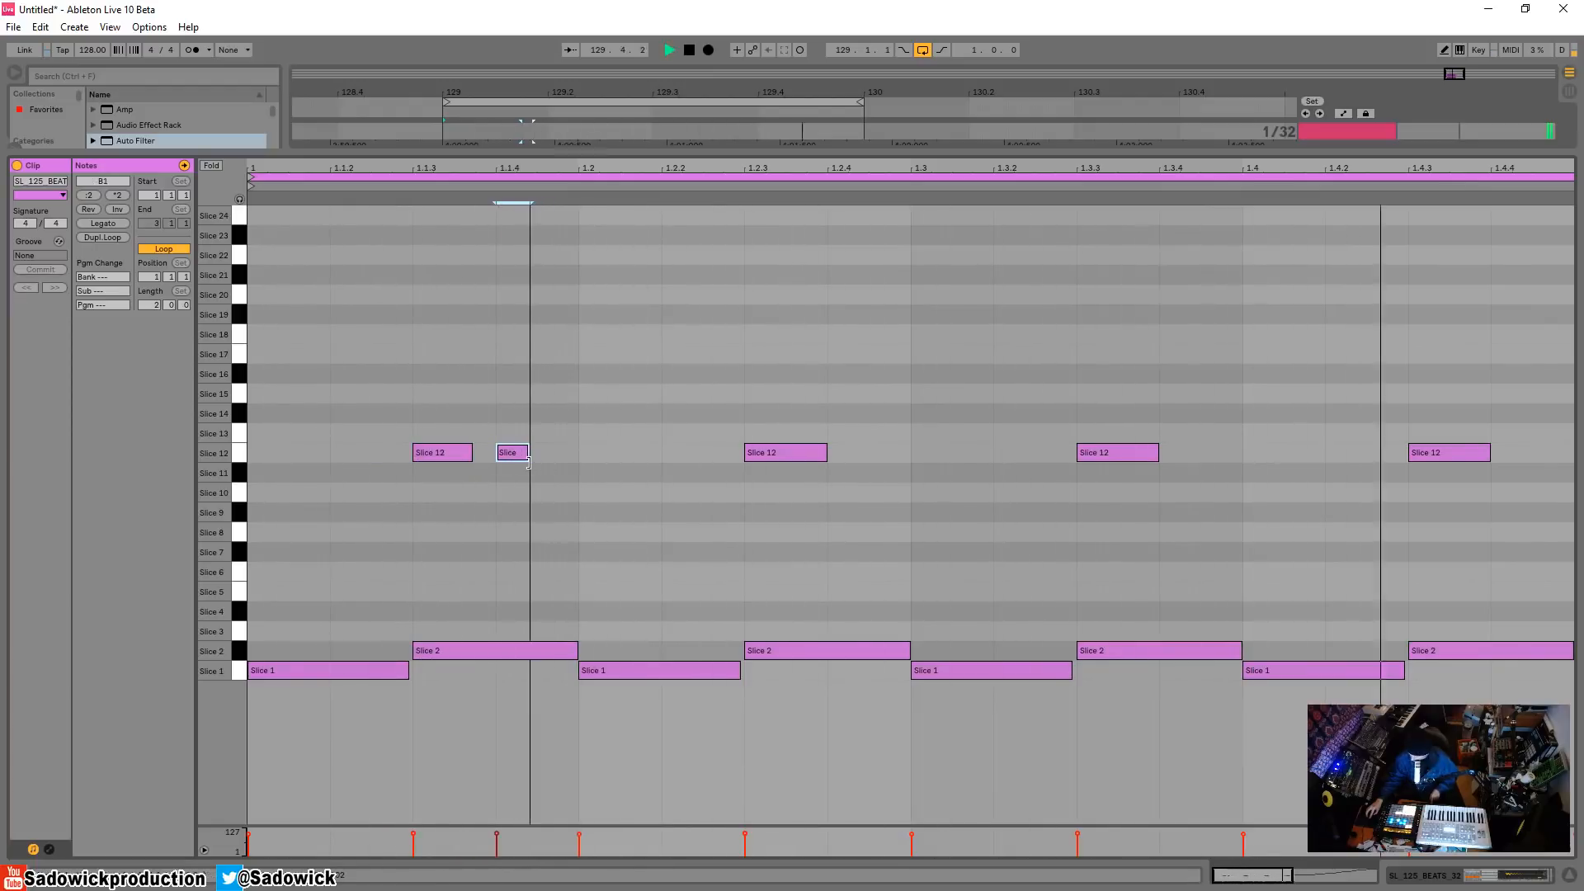
{"action": "left_click", "coordinate": [344, 458]}
{"action": "double_click", "coordinate": [341, 453]}
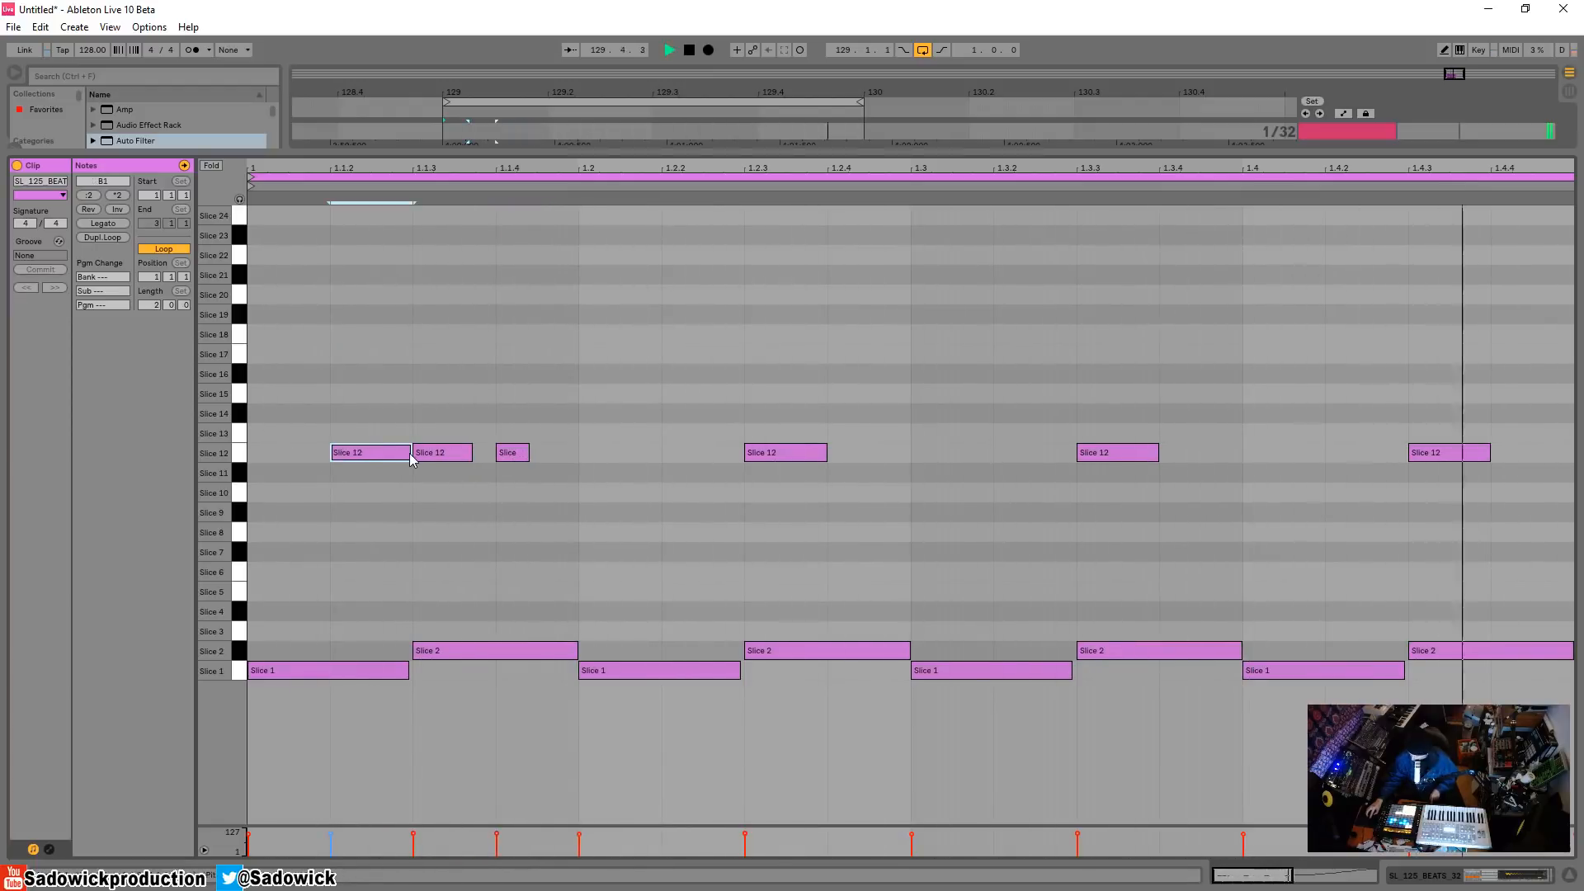
{"action": "mouse_move", "coordinate": [410, 452]}
{"action": "left_mouse_down"}
{"action": "mouse_move", "coordinate": [395, 452]}
{"action": "mouse_move", "coordinate": [411, 452]}
{"action": "left_mouse_up"}
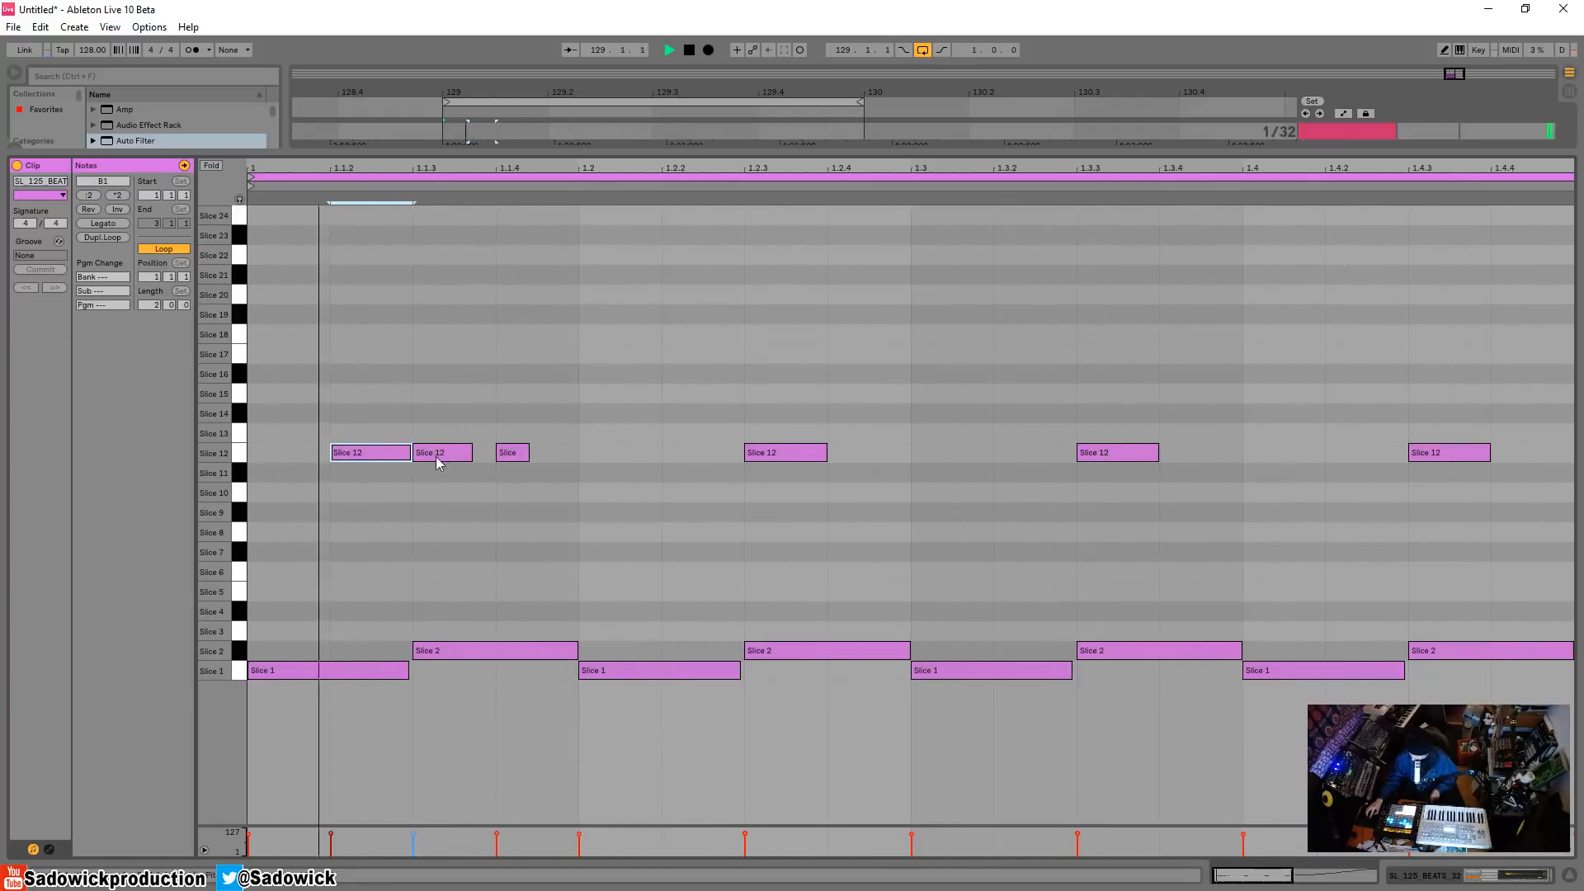
Delete the Slice 12 note at 1.1.3, add another at 1.2.4, and shorten the Slice 12 notes at 1.2.3 and 1.2.4
{"action": "left_click", "coordinate": [434, 459]}
{"action": "double_click", "coordinate": [423, 456]}
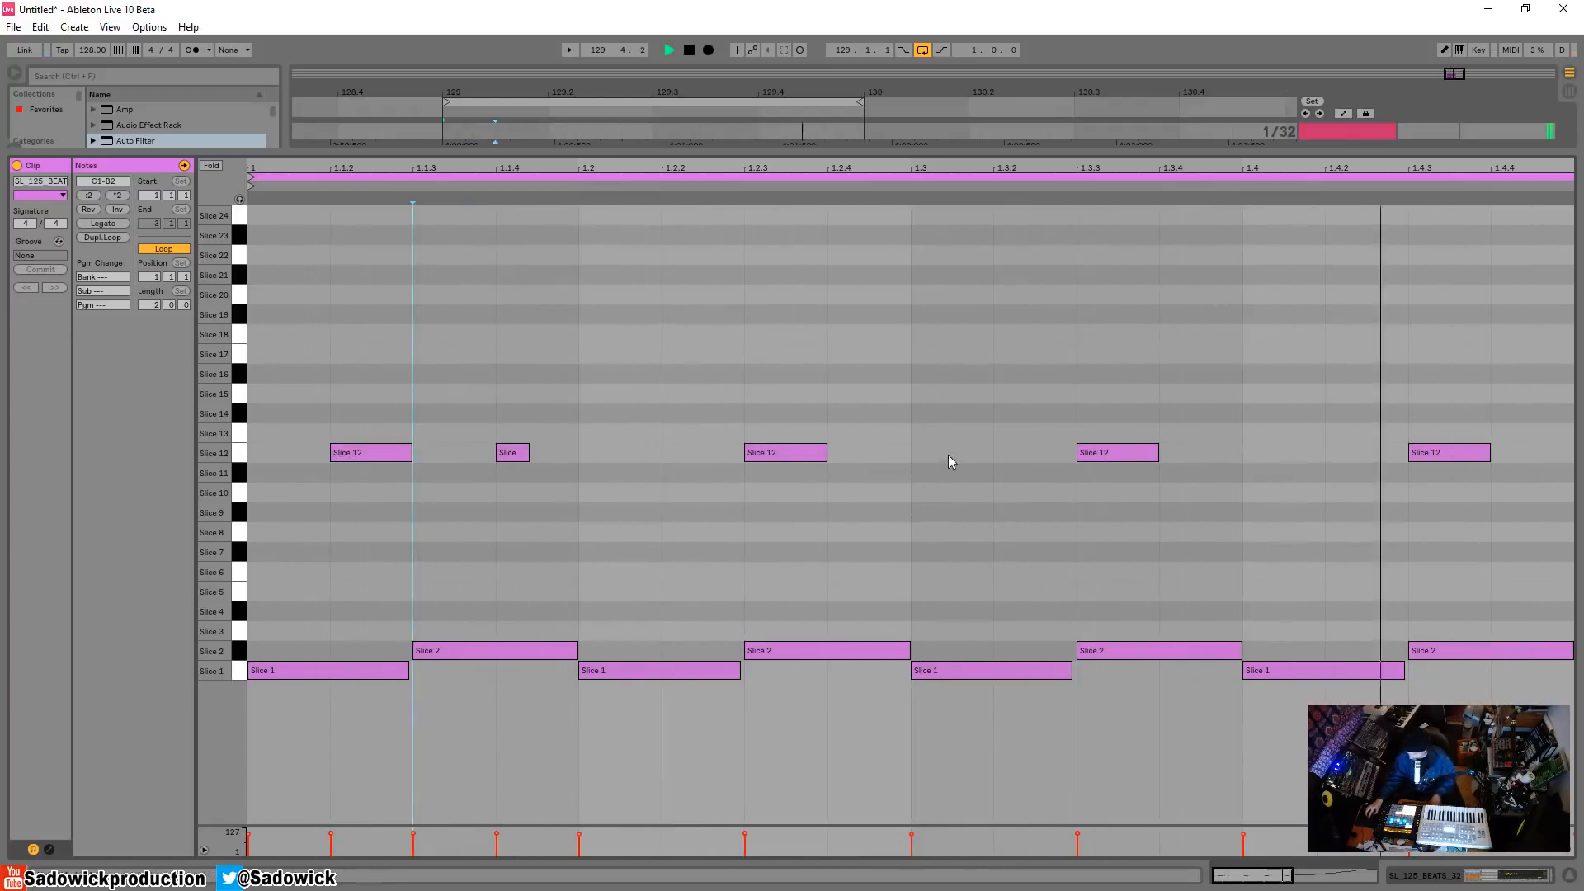
{"action": "double_click", "coordinate": [858, 452]}
{"action": "left_click_drag", "start_coordinate": [787, 417], "coordinate": [893, 458]}
{"action": "key", "text": "space"}
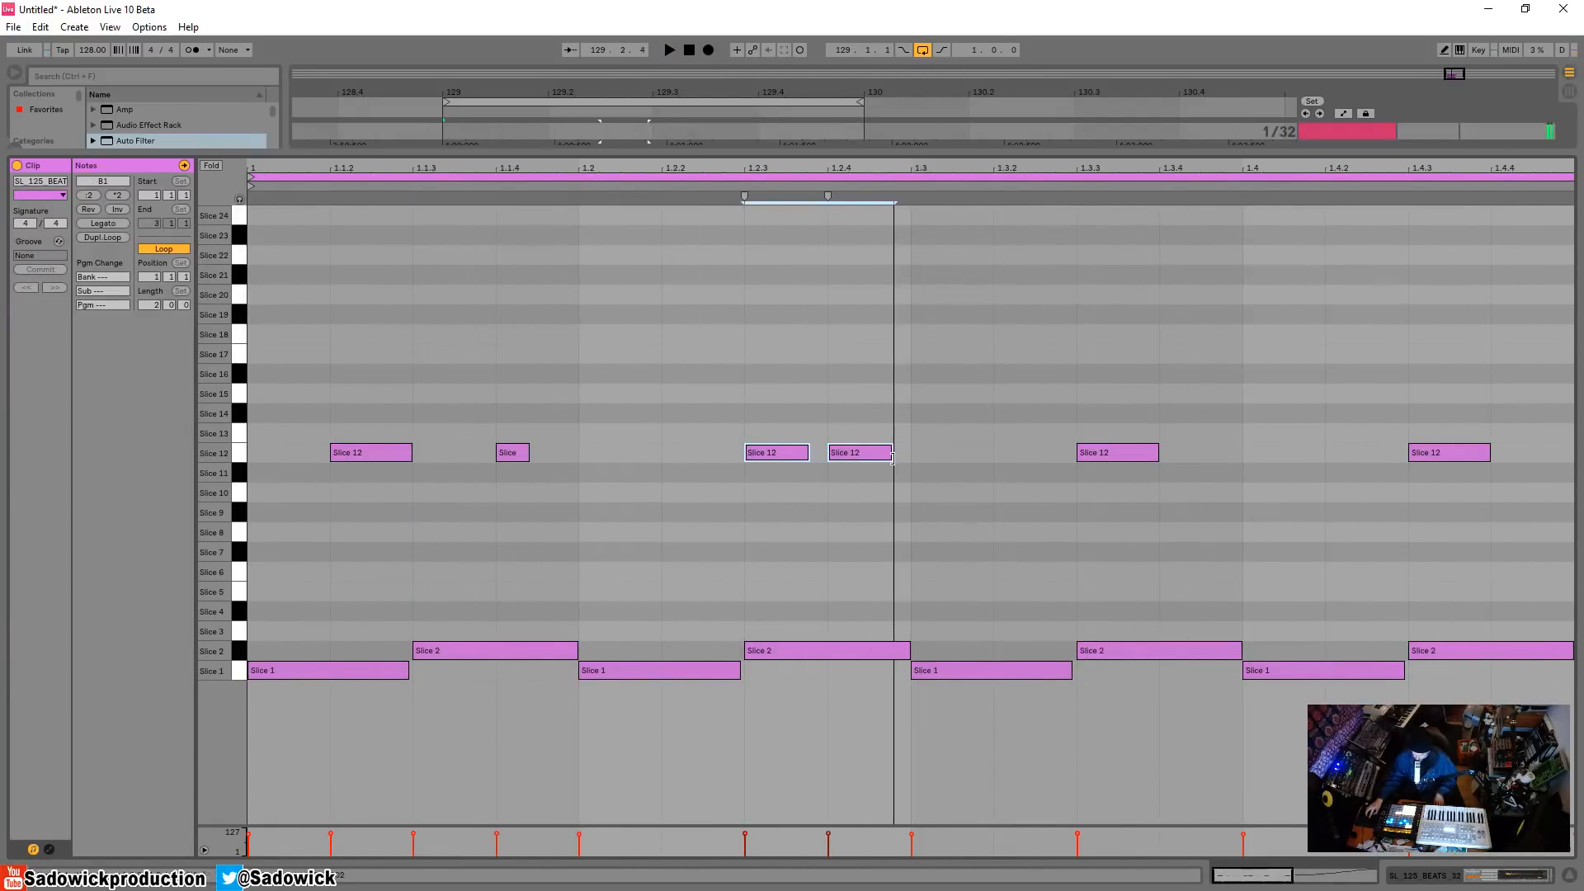
Add a short Slice 12 note at 1.2.2, move the one at 1.3.3 to 1.3.2, and play the pattern
{"action": "double_click", "coordinate": [664, 453]}
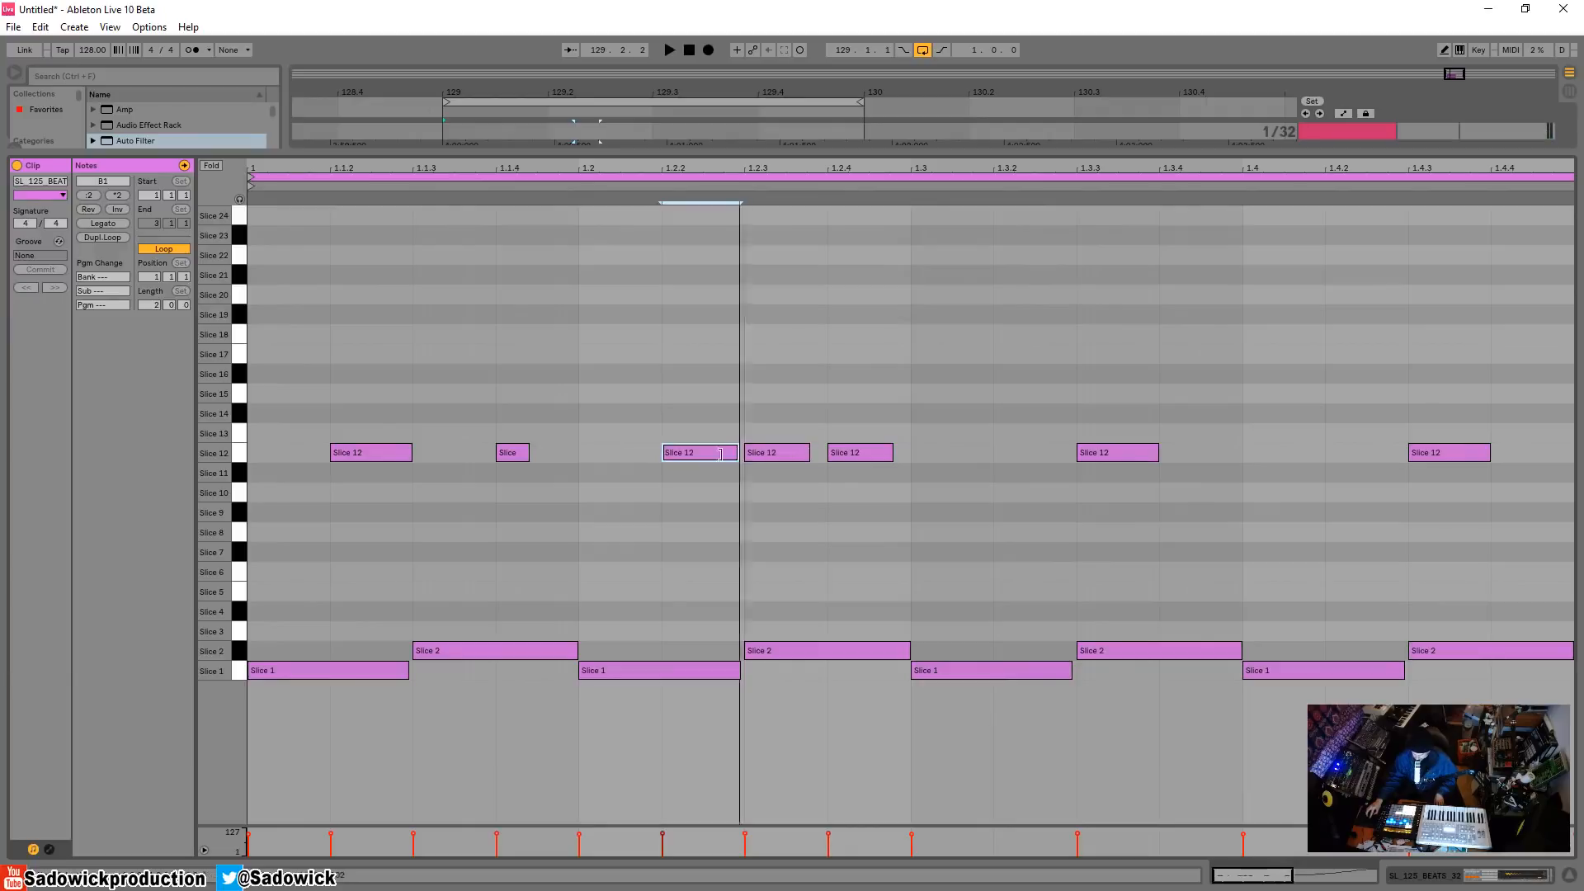
{"action": "left_click_drag", "start_coordinate": [720, 454], "coordinate": [689, 454]}
{"action": "left_click_drag", "start_coordinate": [1127, 457], "coordinate": [1056, 456]}
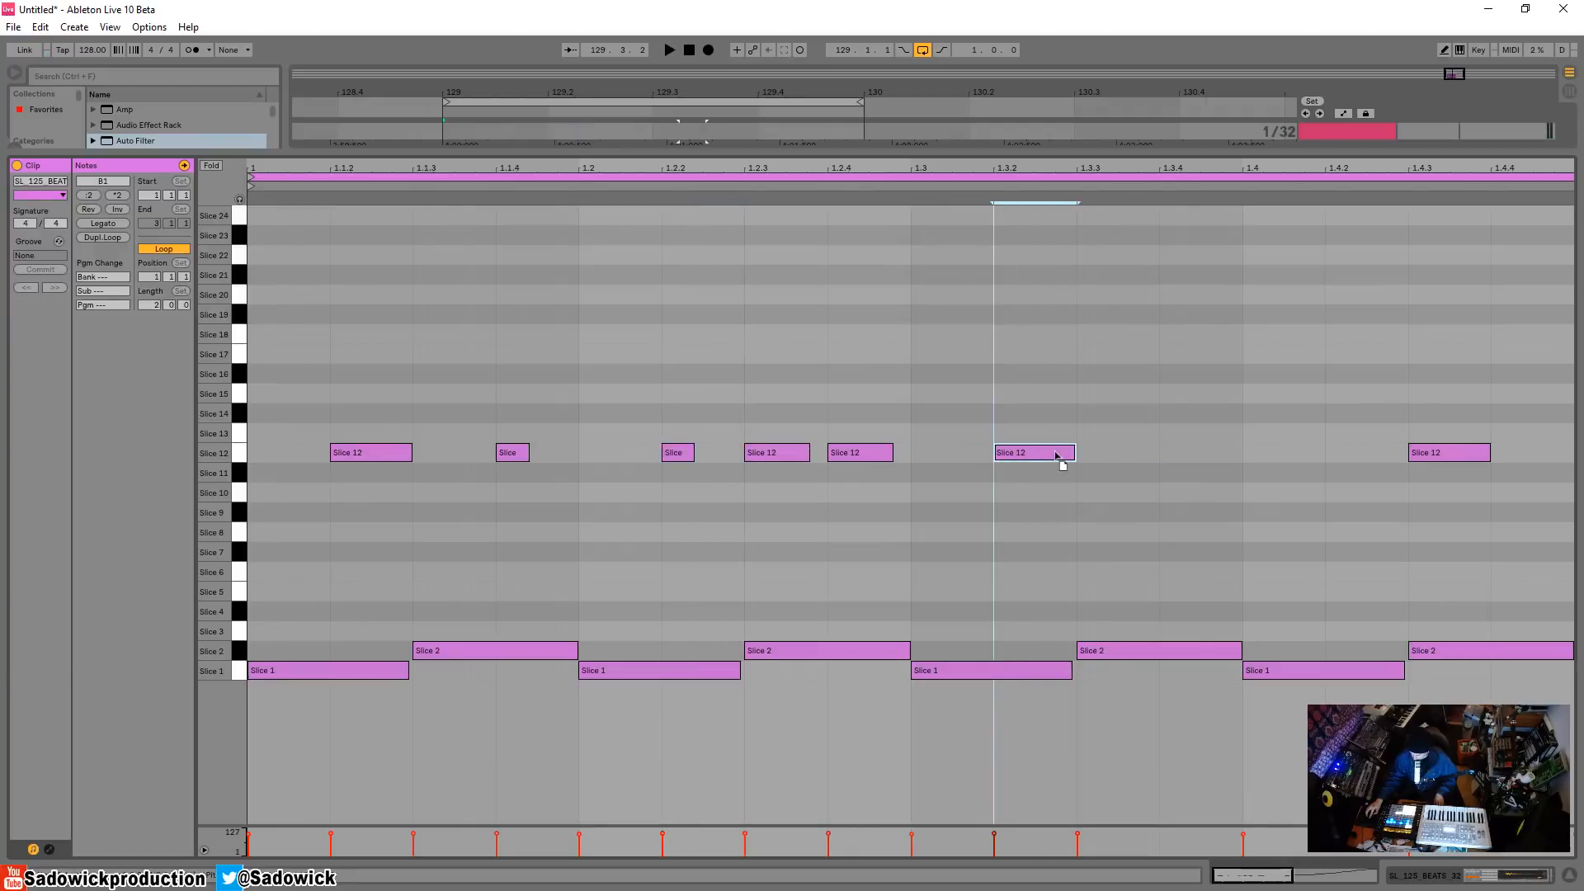
{"action": "key", "text": "space"}
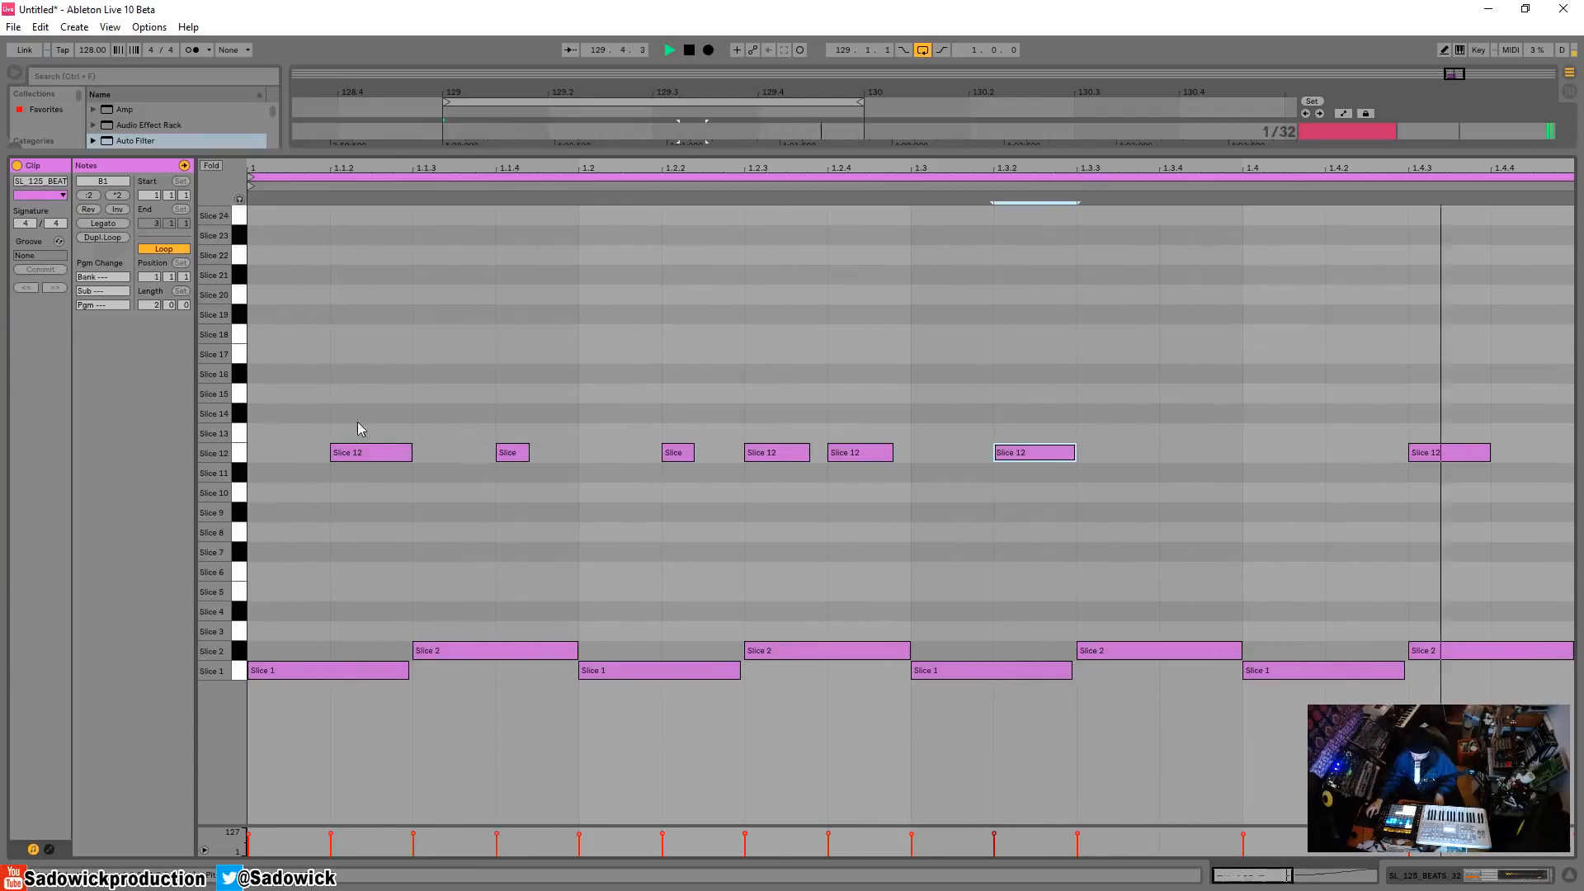
{"action": "key", "text": "space"}
In an enlarged velocity lane, lower the Slice 12 notes at 1.1.2, 1.2.2 and 1.3.2 to about 65, 57 and 70, and add one at 1.3.3
{"action": "left_click", "coordinate": [380, 455]}
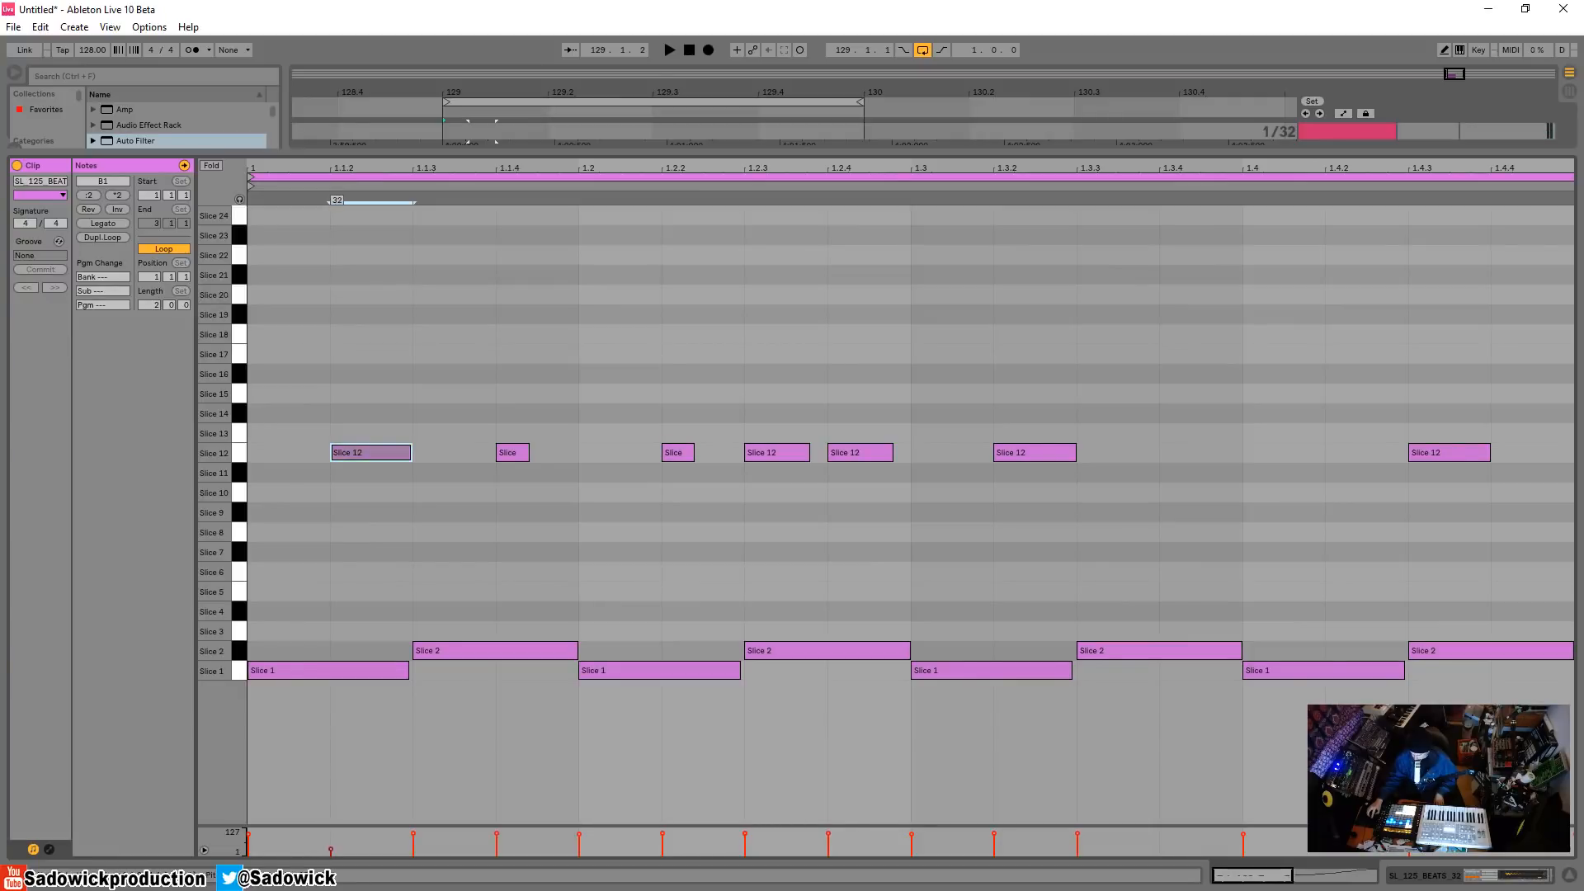
{"action": "key", "text": "space"}
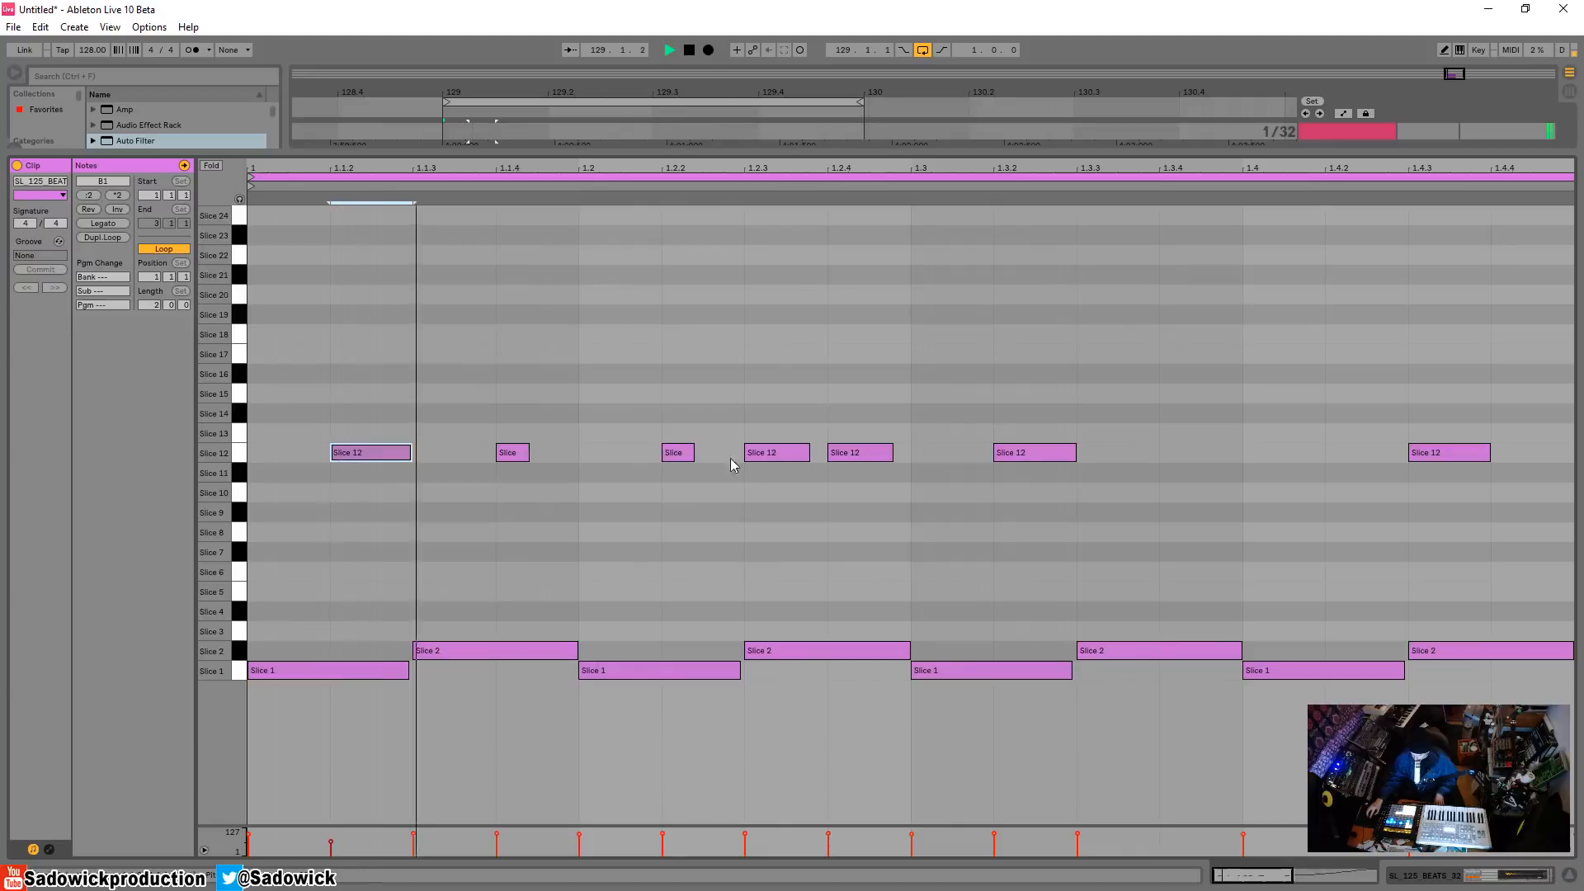
{"action": "key", "text": "space"}
{"action": "mouse_move", "coordinate": [663, 833]}
{"action": "left_mouse_down"}
{"action": "mouse_move", "coordinate": [662, 853]}
{"action": "mouse_move", "coordinate": [680, 638]}
{"action": "left_mouse_up"}
{"action": "key", "text": "space"}
{"action": "left_click", "coordinate": [1042, 427]}
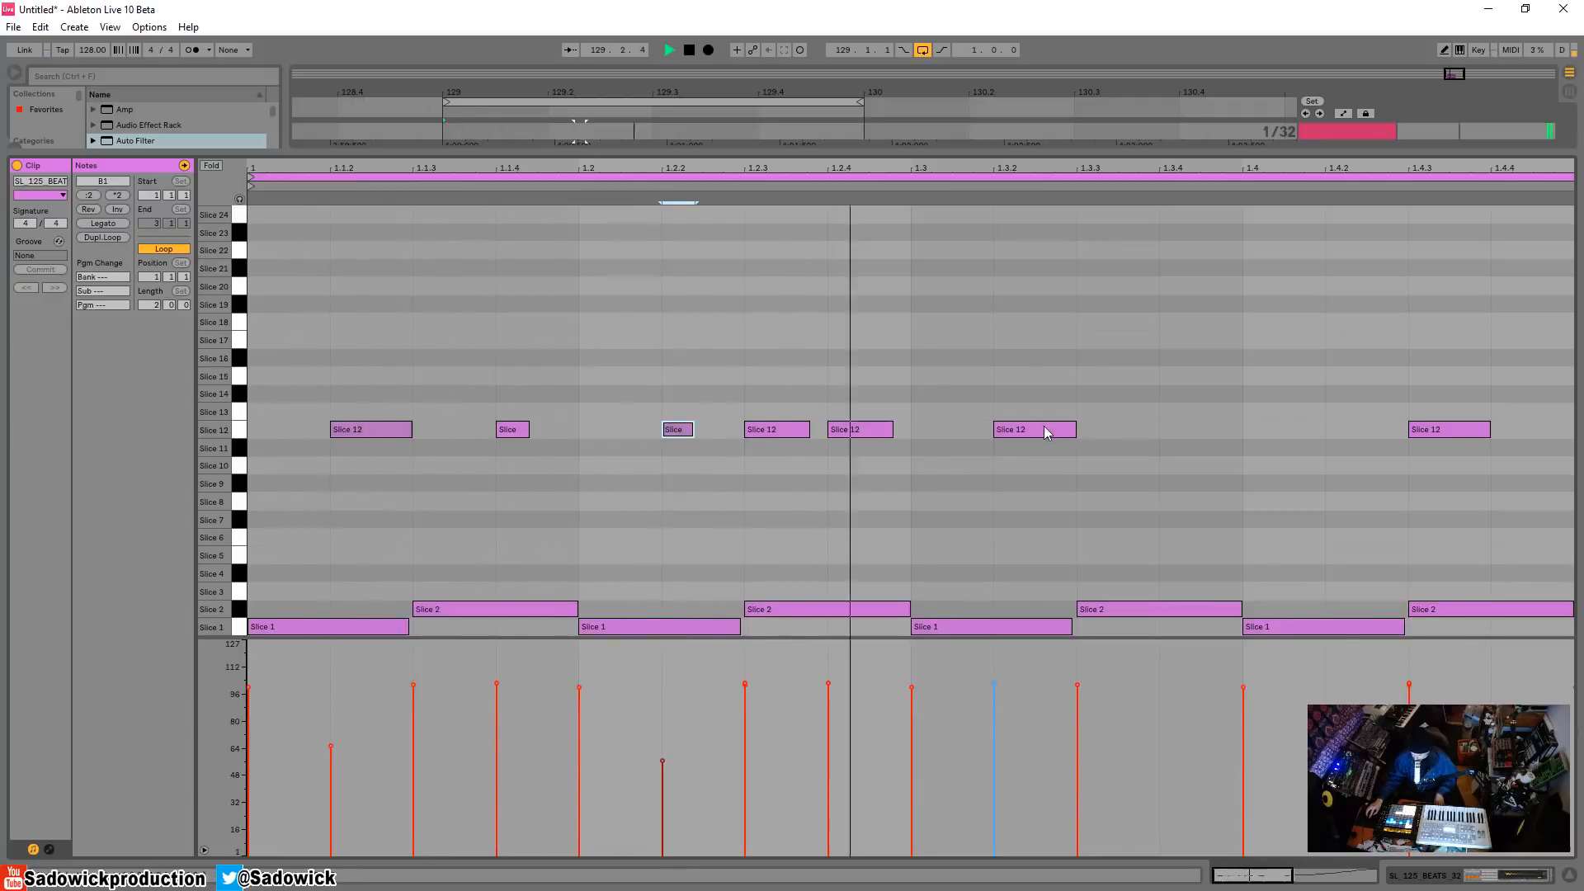
{"action": "left_click_drag", "start_coordinate": [995, 684], "coordinate": [995, 737]}
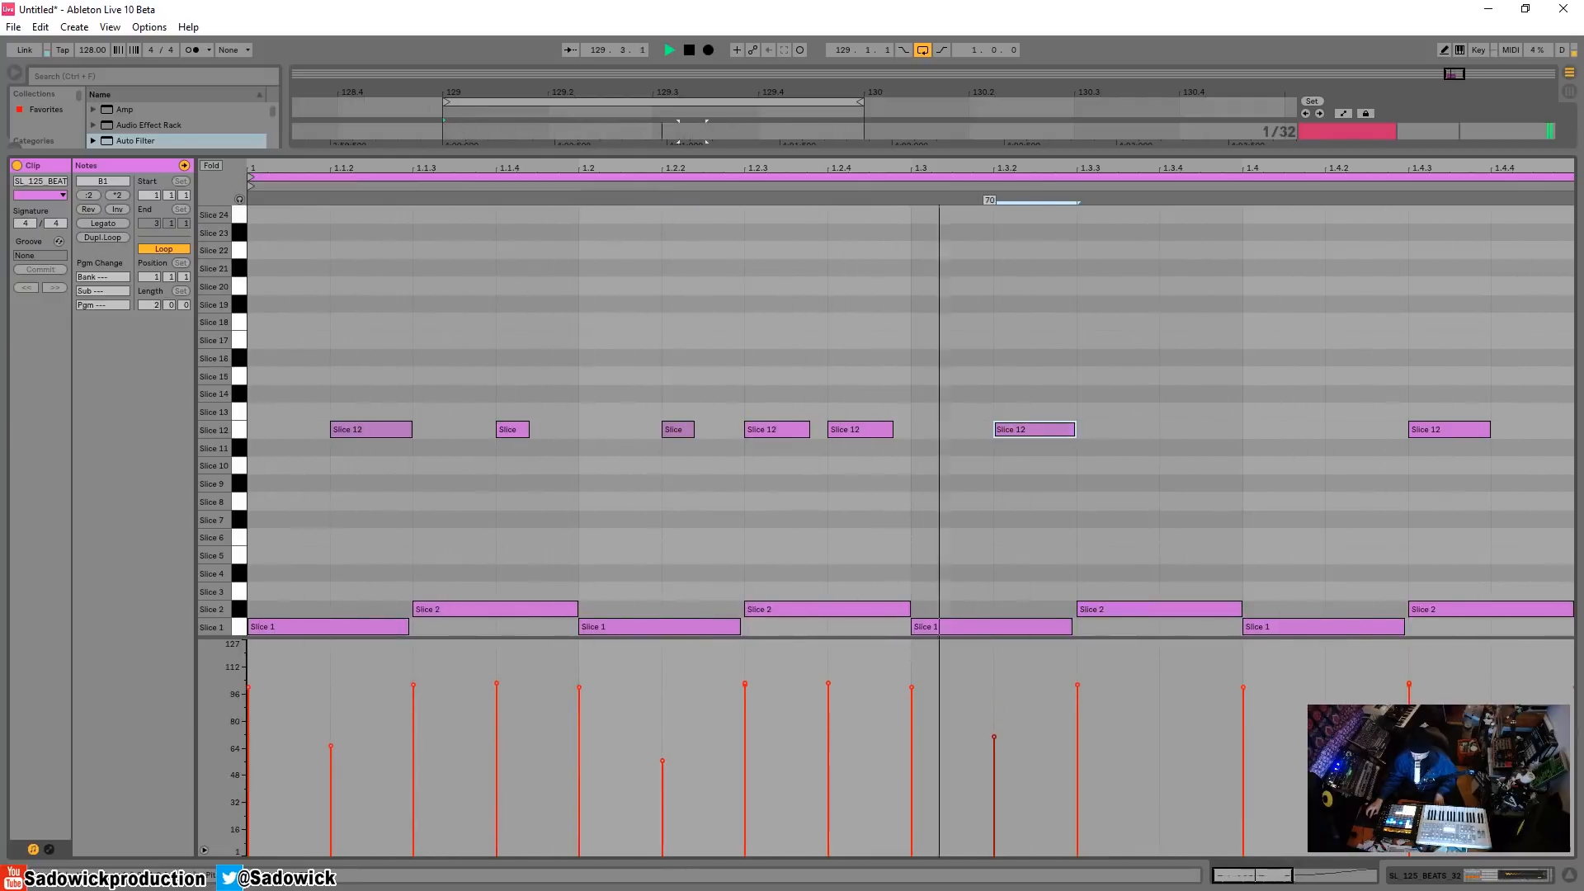
{"action": "double_click", "coordinate": [1123, 431]}
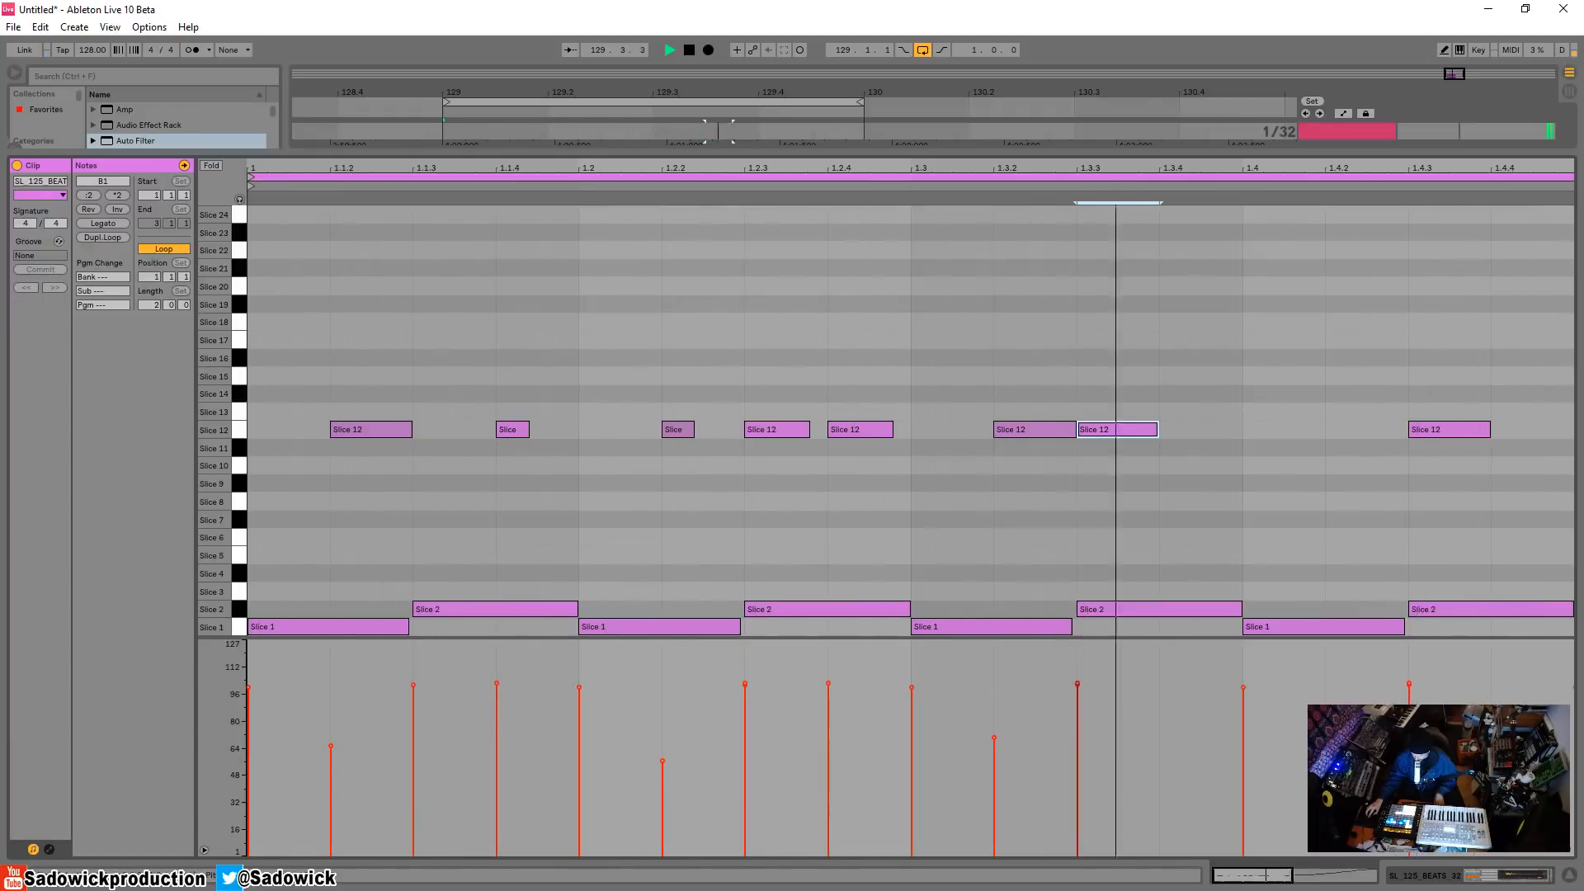
Open the Slice 12 chain in the drum rack, add a Ping Pong Delay after its sampler and play the clip
{"action": "left_click", "coordinate": [1488, 876]}
{"action": "key", "text": "space"}
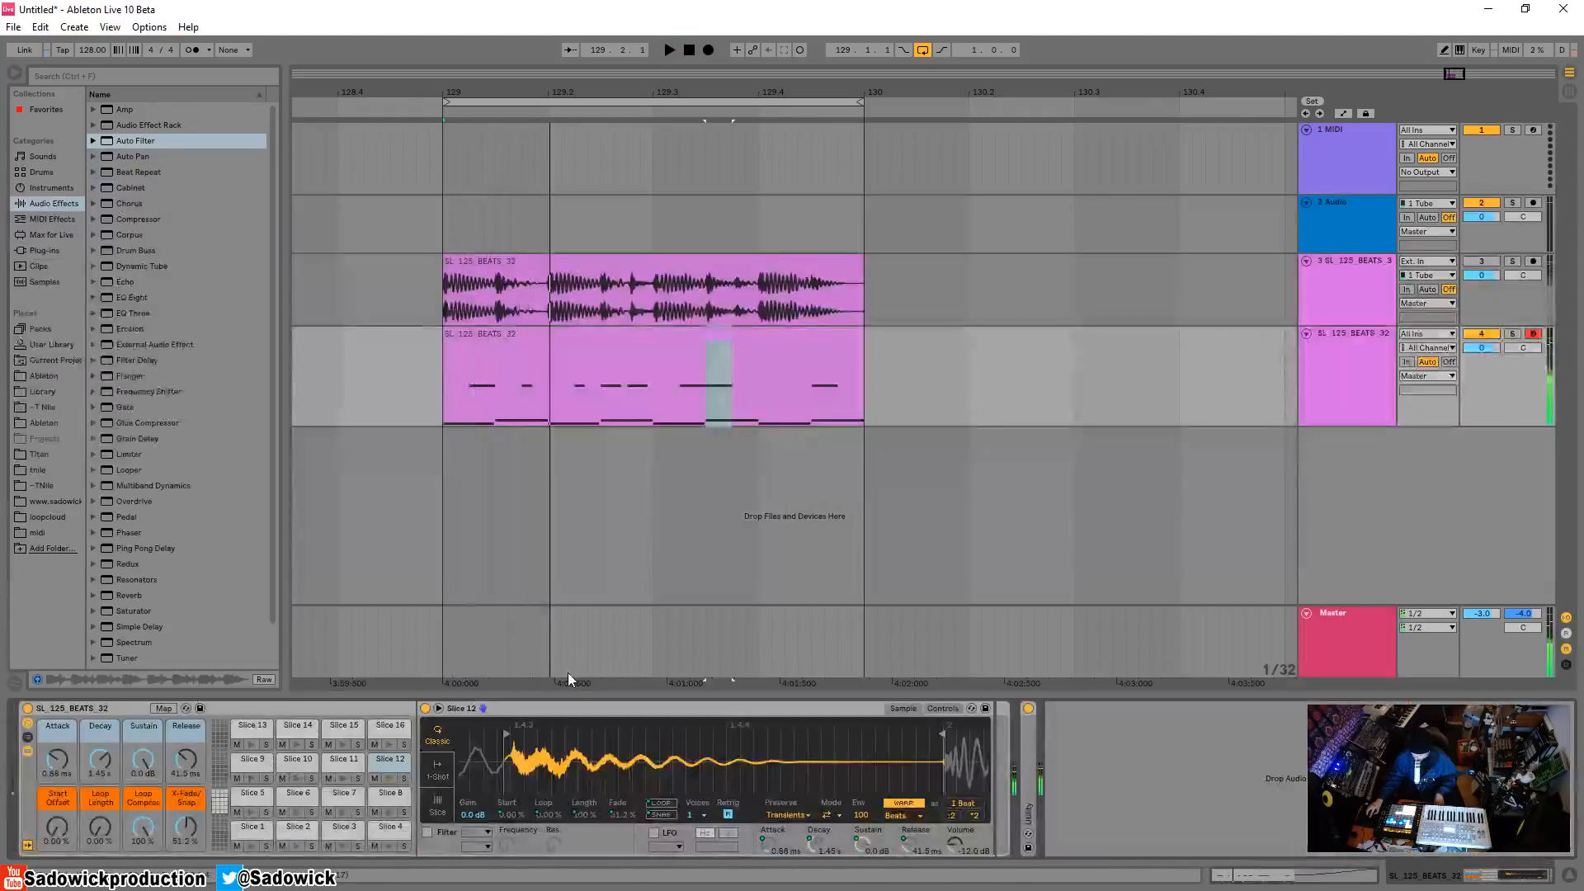
{"action": "left_click", "coordinate": [515, 706]}
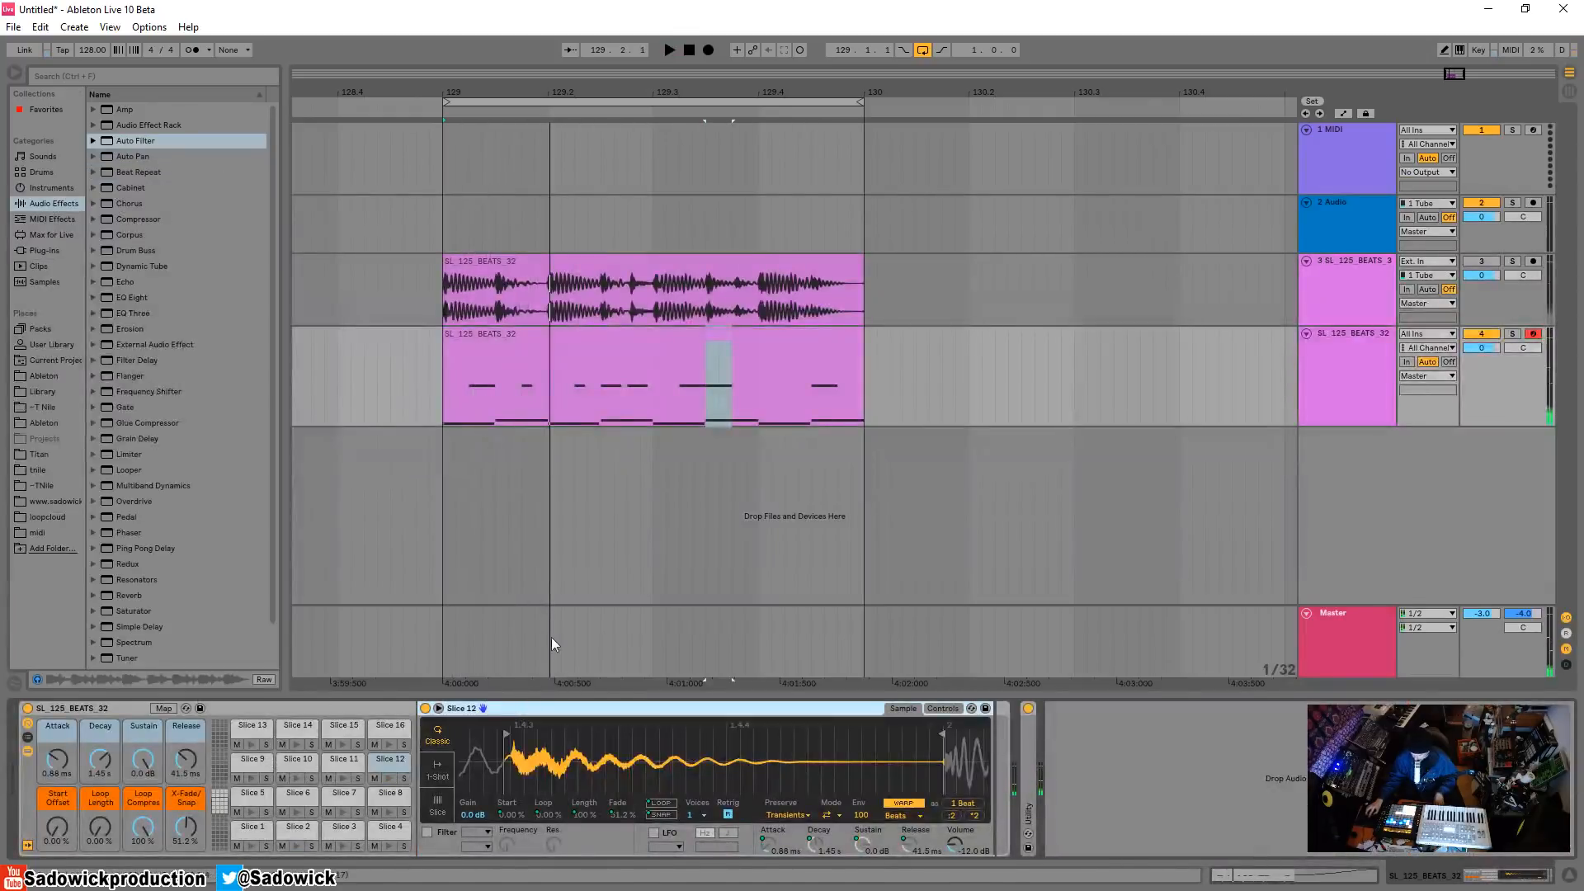
{"action": "left_click", "coordinate": [387, 779]}
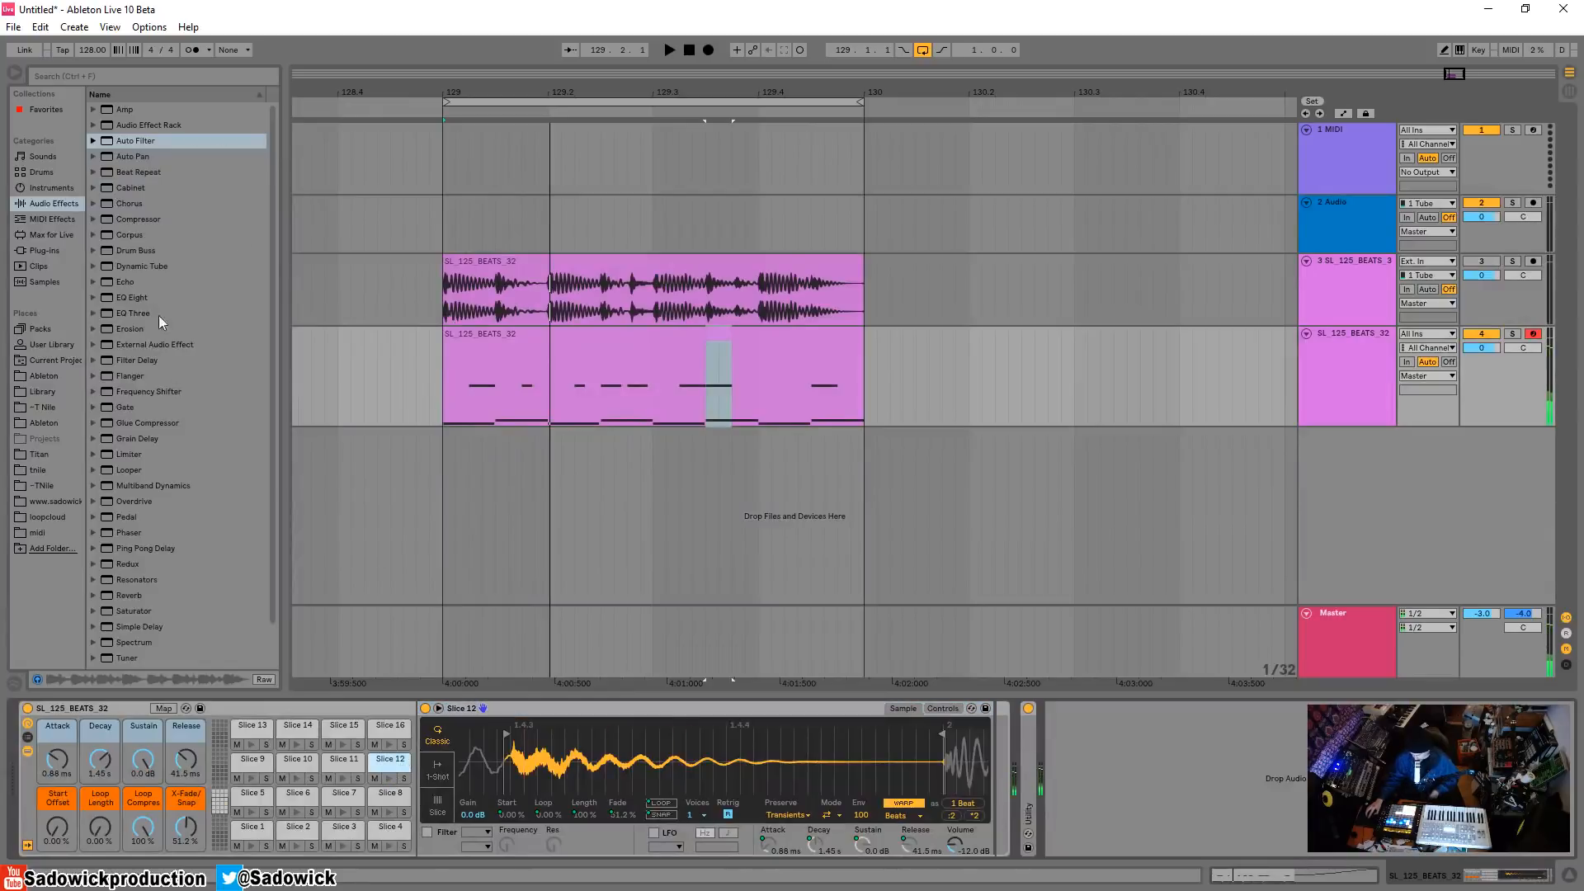
{"action": "left_click_drag", "start_coordinate": [137, 547], "coordinate": [994, 794]}
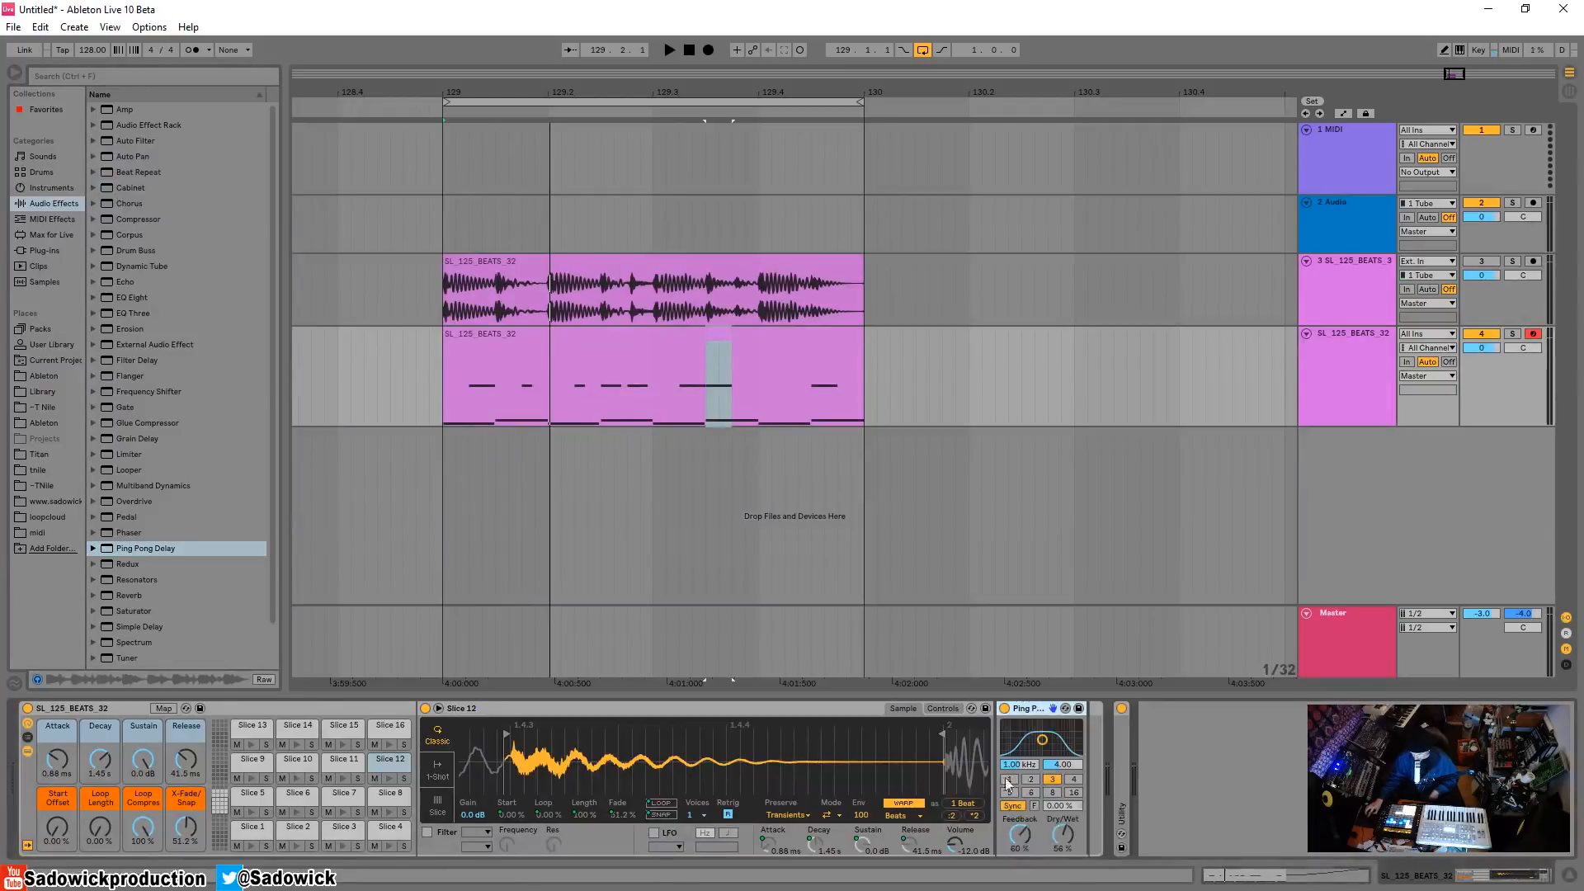
{"action": "key", "text": "space"}
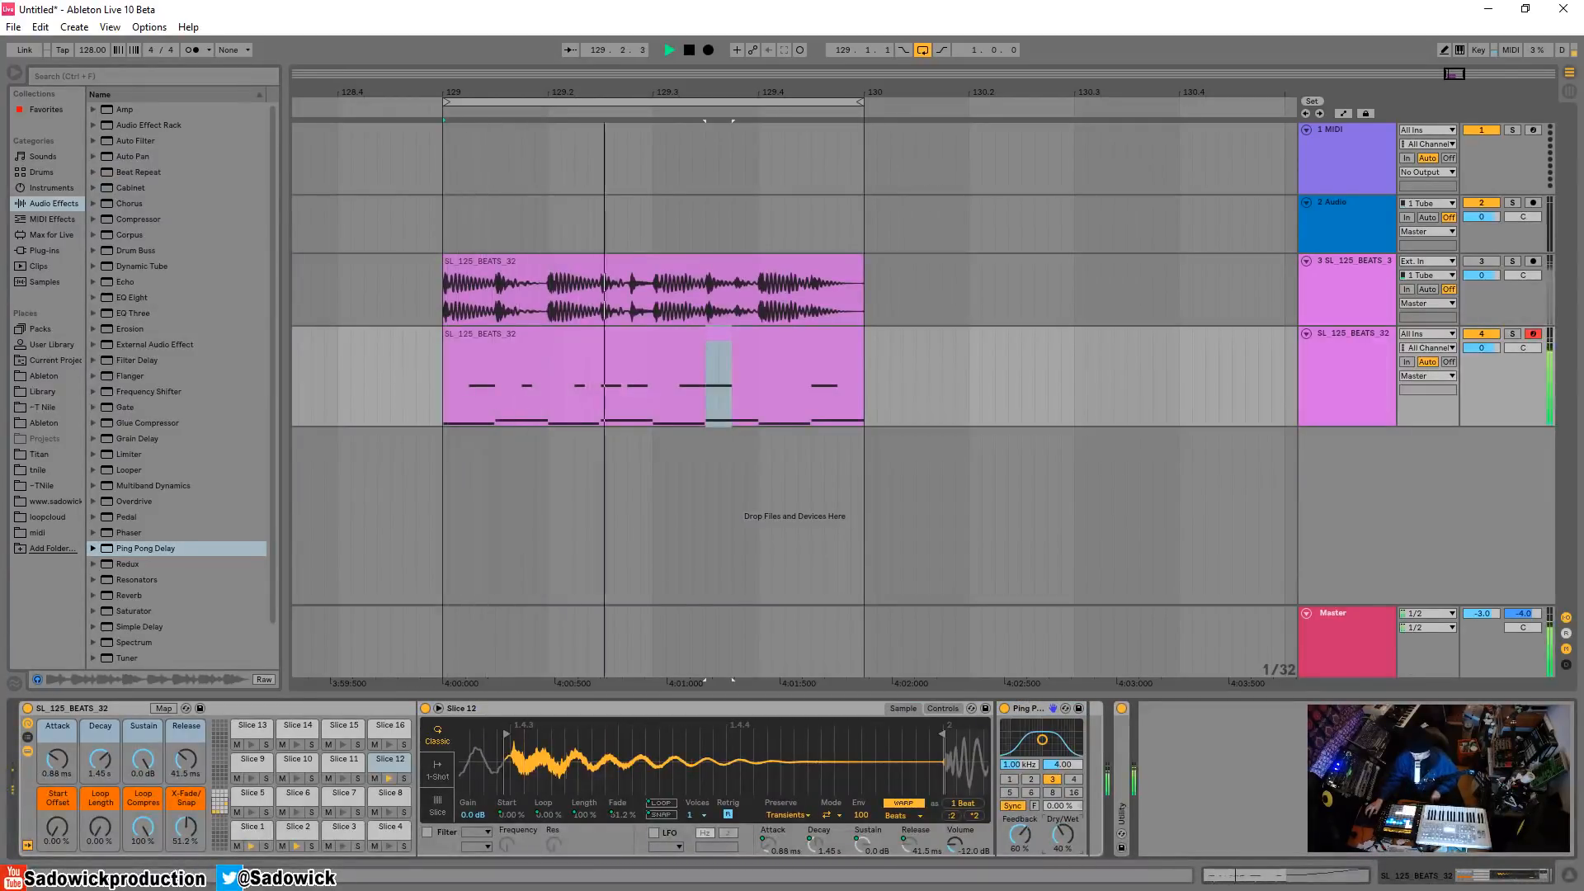
Set the Ping Pong Delay to a beat division of 3 with 31% Dry/Wet, and fold it and the Slice 12 sampler
{"action": "left_click", "coordinate": [1030, 781]}
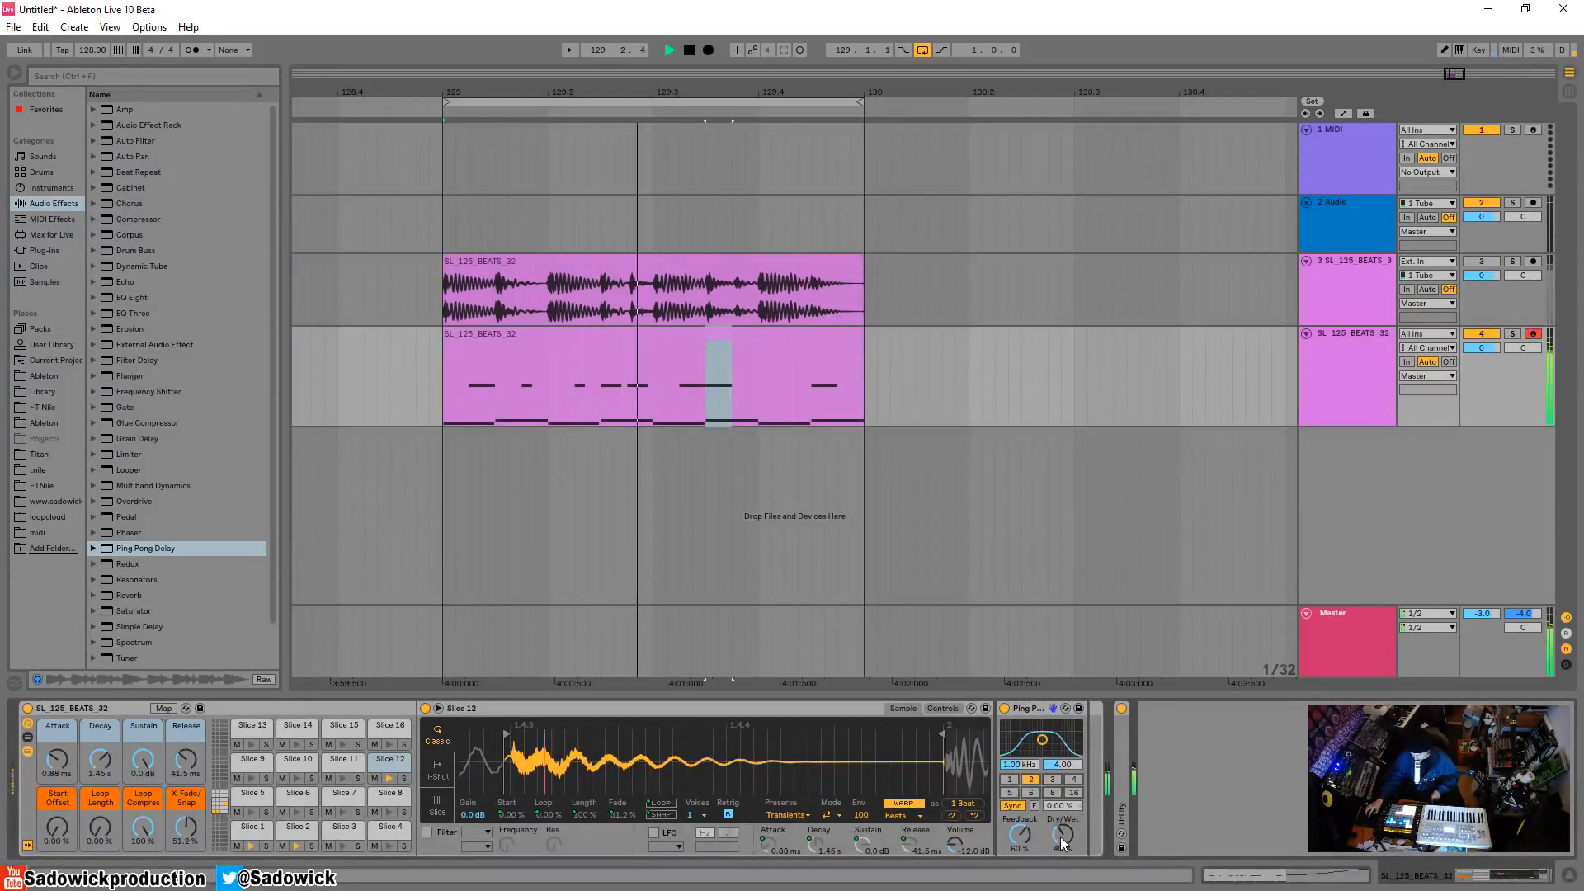
{"action": "mouse_move", "coordinate": [1061, 836]}
{"action": "left_mouse_down"}
{"action": "mouse_move", "coordinate": [1061, 855]}
{"action": "mouse_move", "coordinate": [1061, 818]}
{"action": "mouse_move", "coordinate": [1061, 839]}
{"action": "left_mouse_up"}
{"action": "left_click", "coordinate": [1051, 779]}
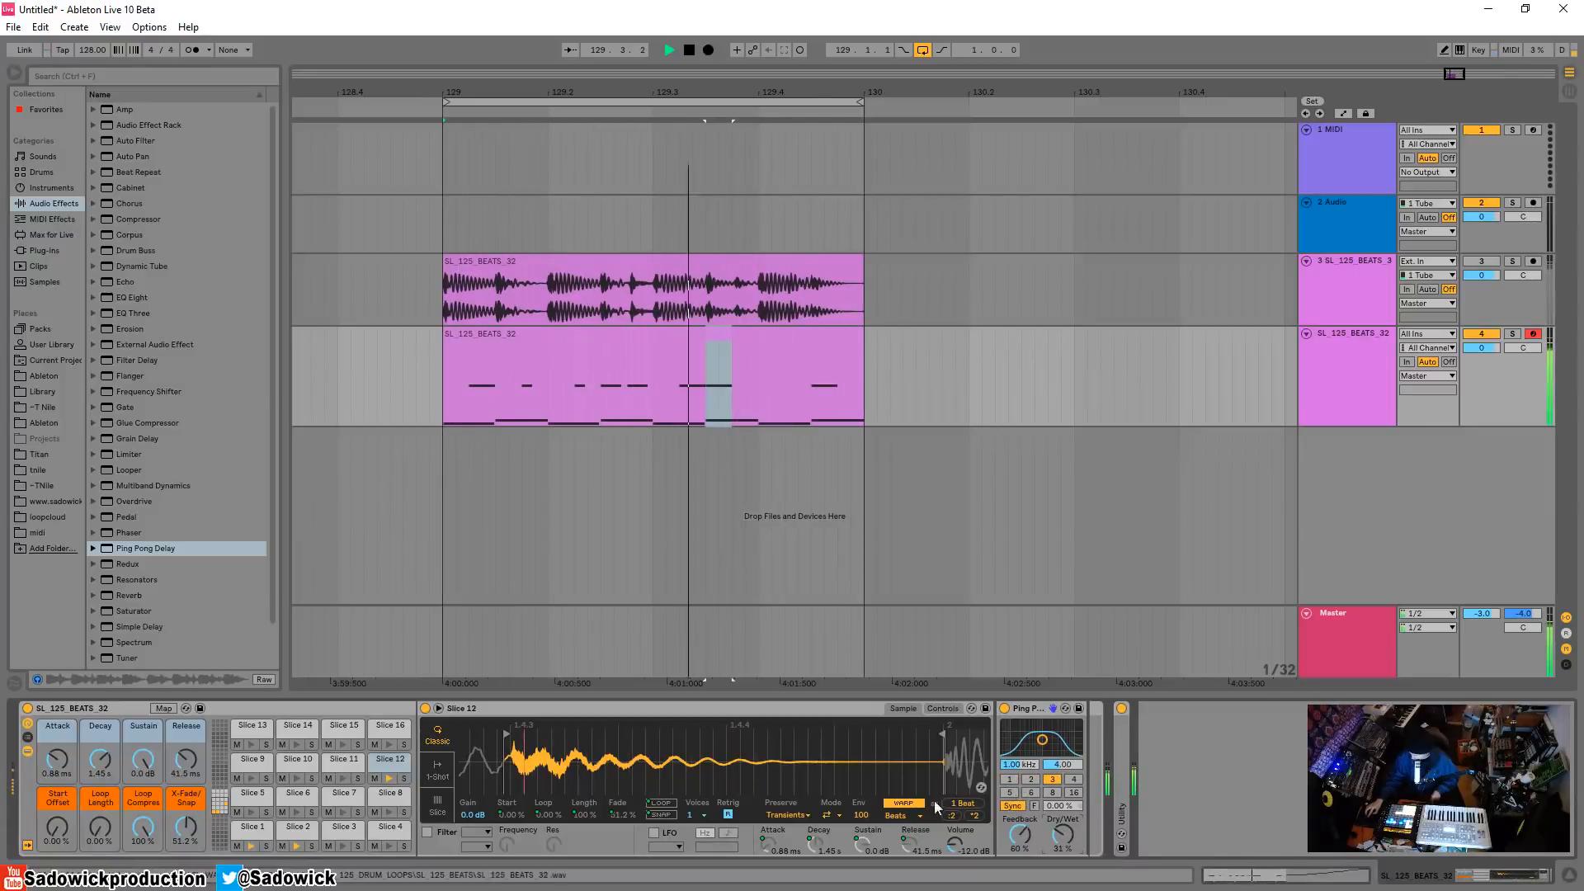
{"action": "double_click", "coordinate": [1018, 709]}
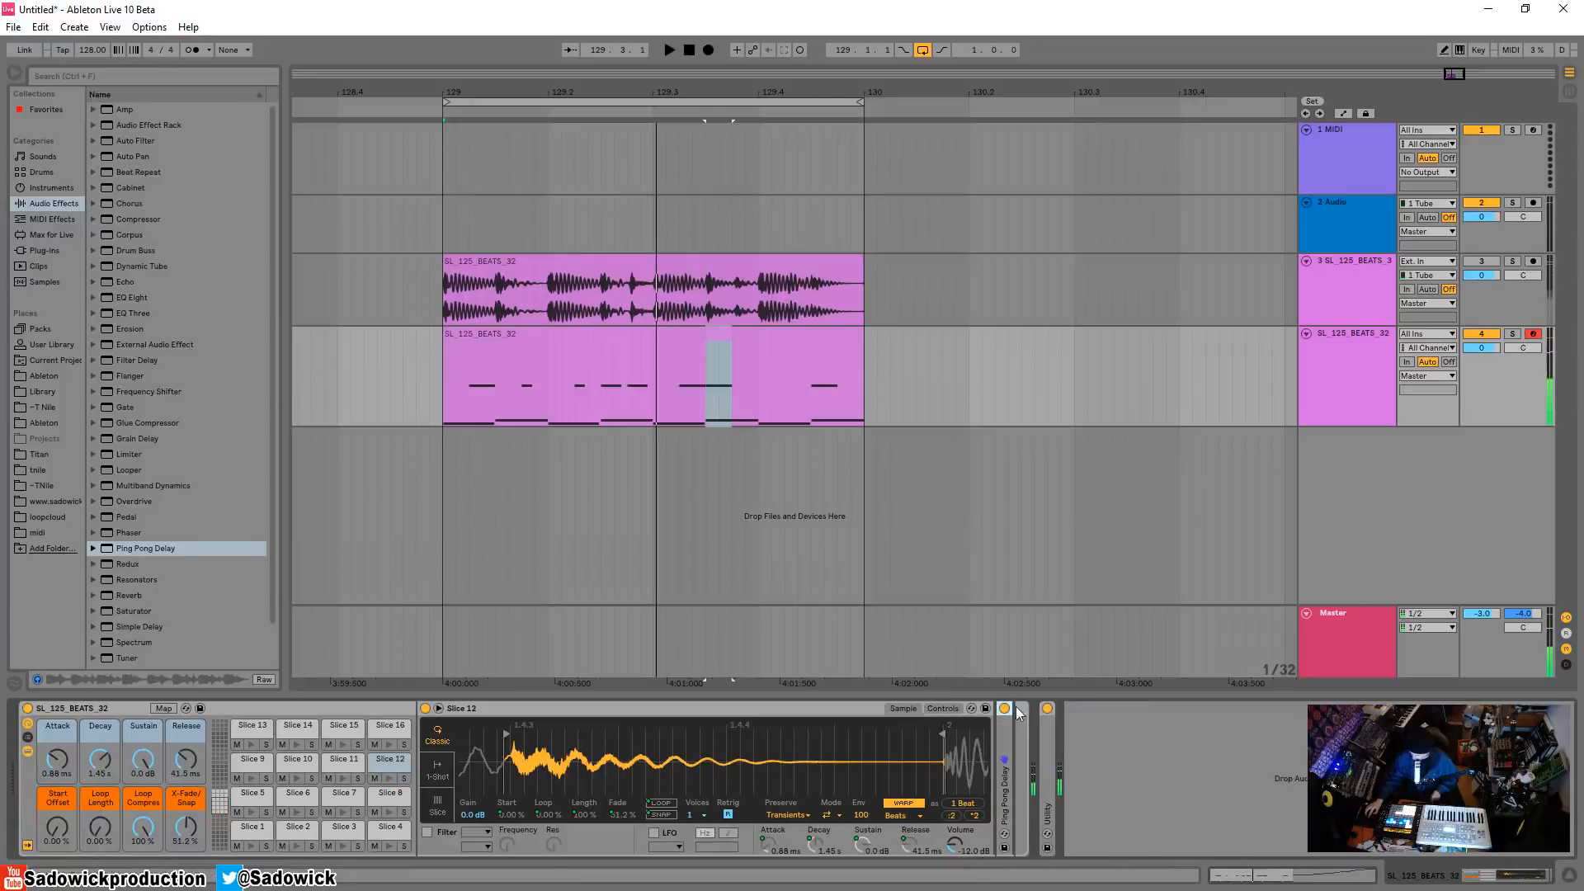
{"action": "double_click", "coordinate": [595, 709]}
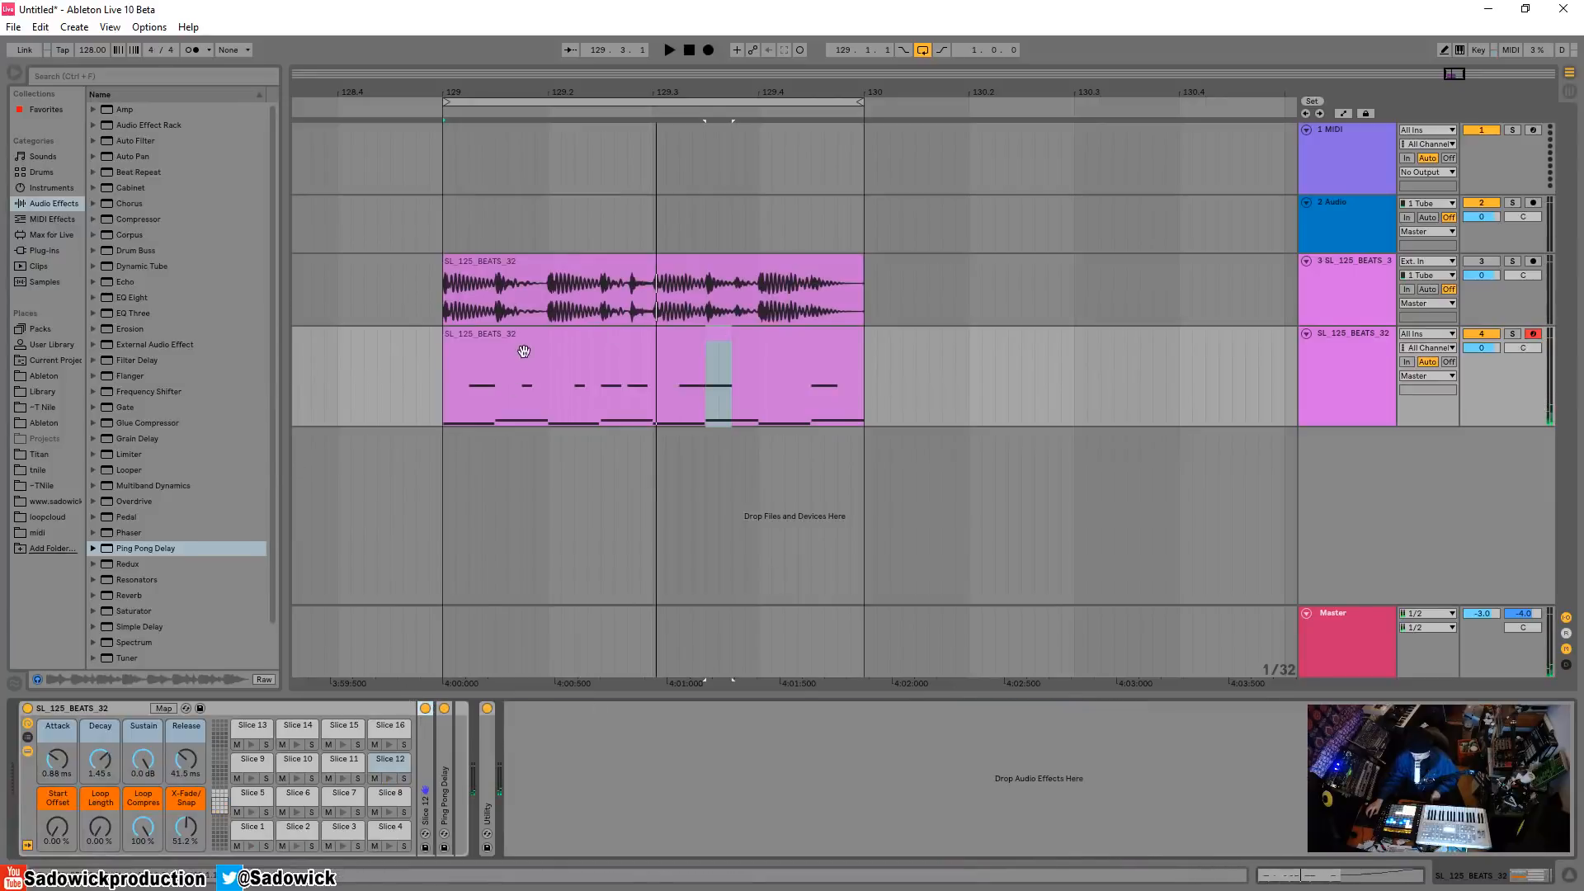
In the MIDI clip, add 1/16-long Slice 5 notes at 1.1.1, 1.1.4 and 1.2.3 and play the pattern
{"action": "double_click", "coordinate": [524, 352]}
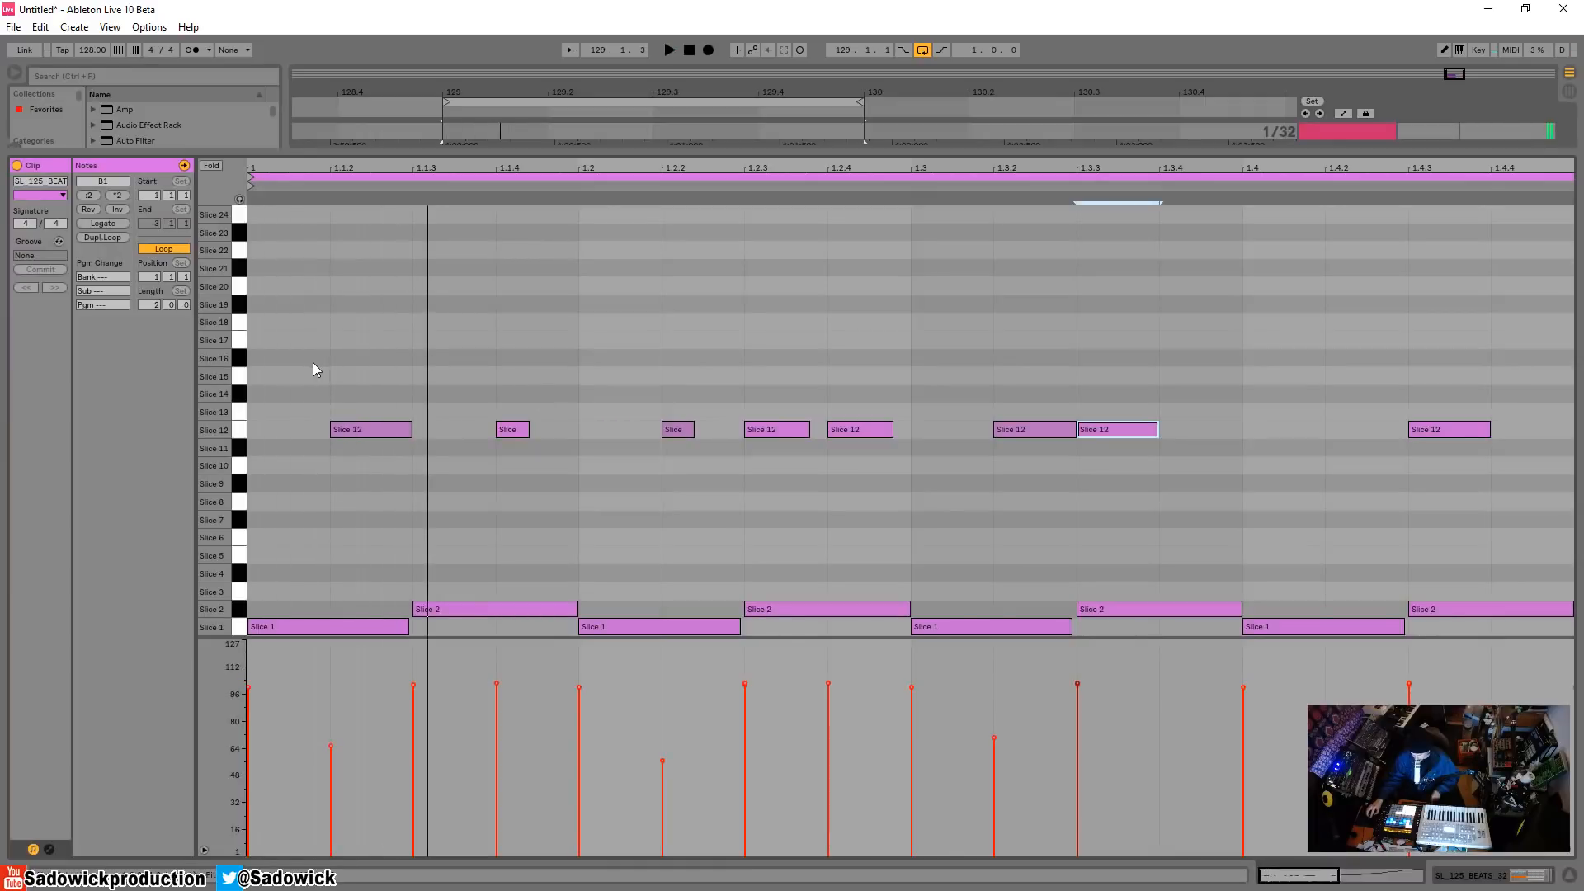
{"action": "double_click", "coordinate": [286, 555]}
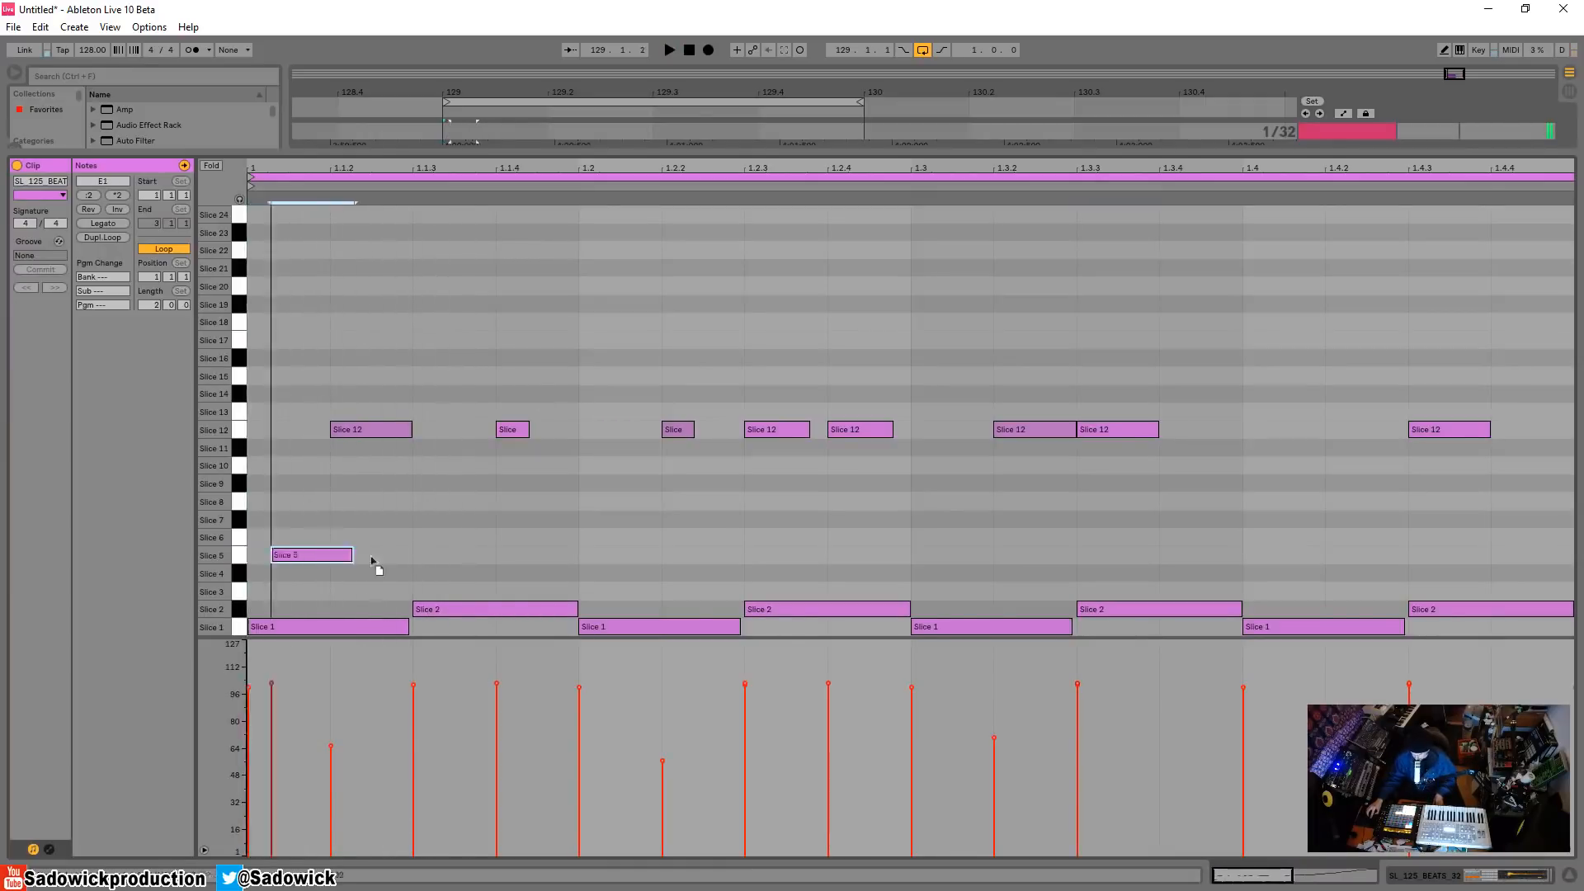
{"action": "left_click_drag", "start_coordinate": [344, 555], "coordinate": [321, 558]}
{"action": "double_click", "coordinate": [503, 556]}
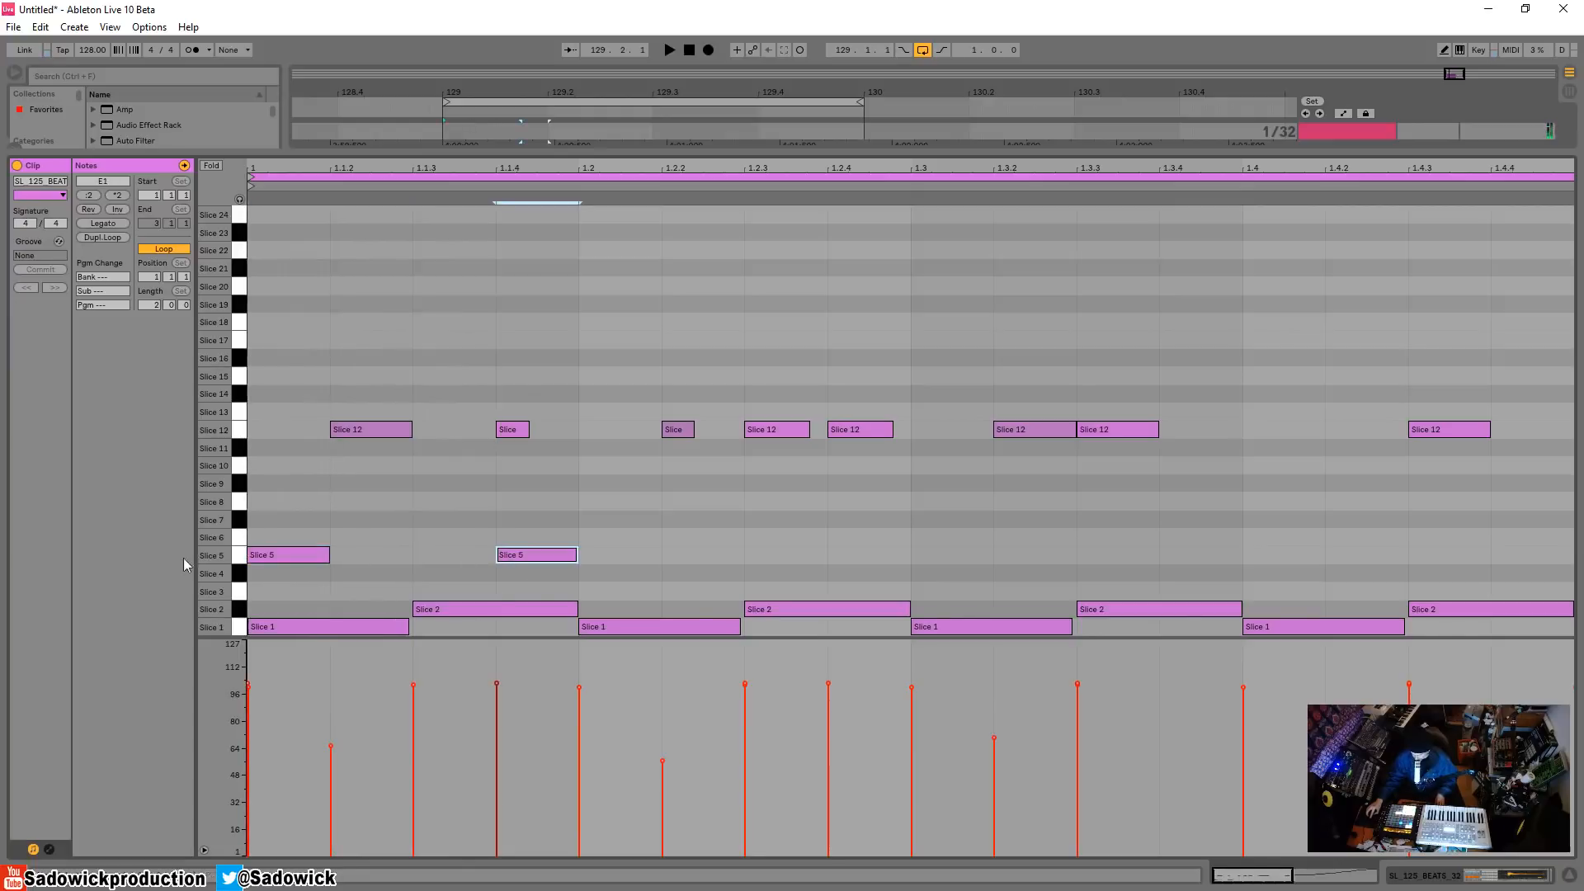
{"action": "key", "text": "space"}
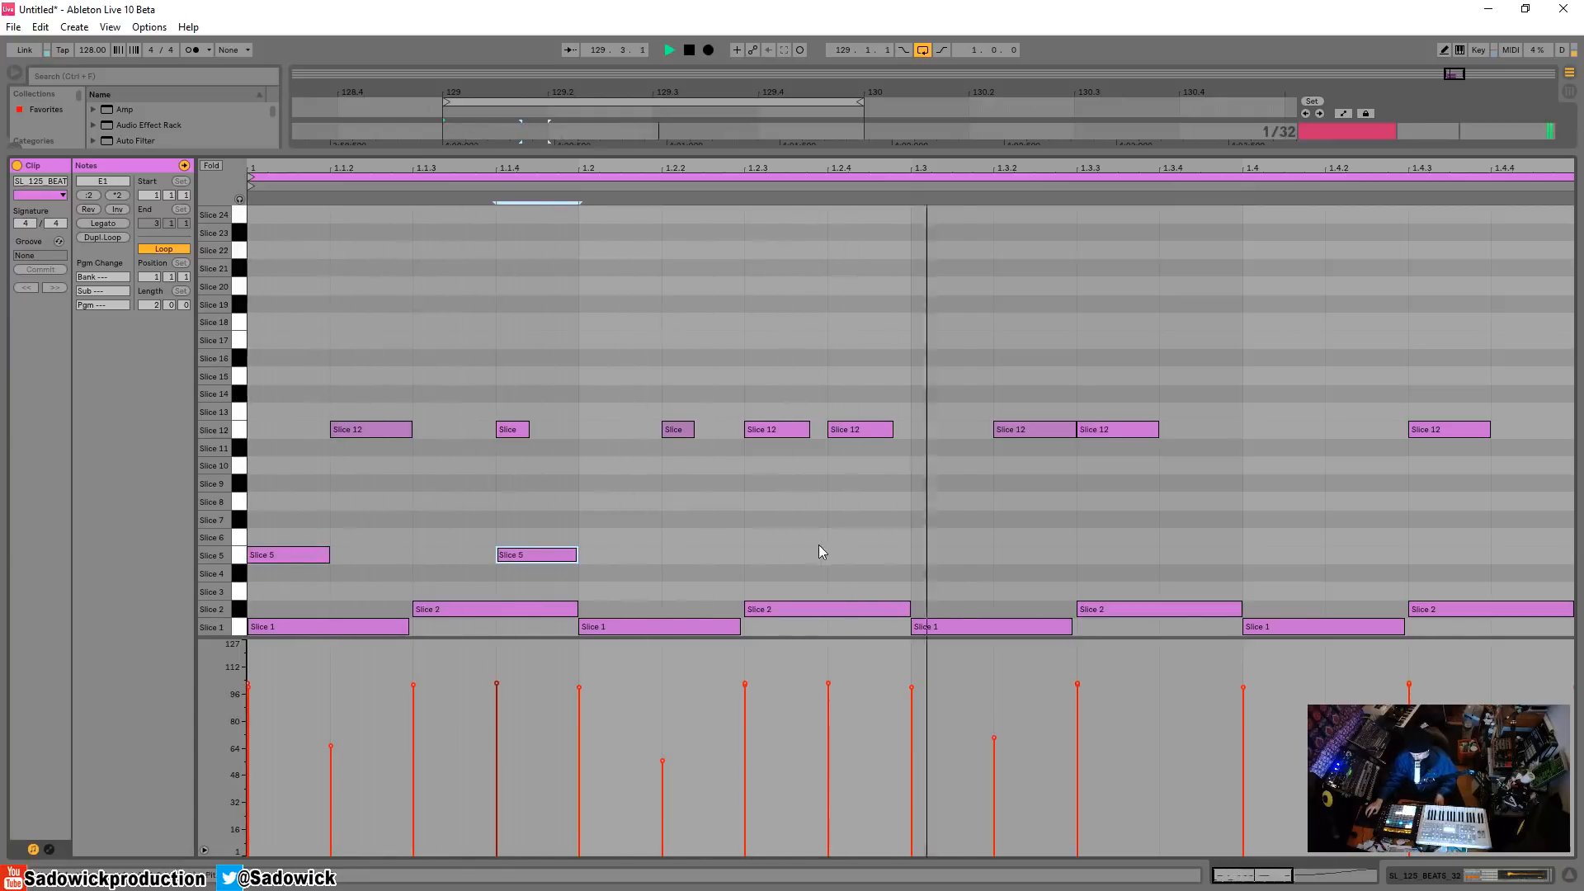
{"action": "left_click", "coordinate": [781, 556]}
{"action": "double_click", "coordinate": [782, 556]}
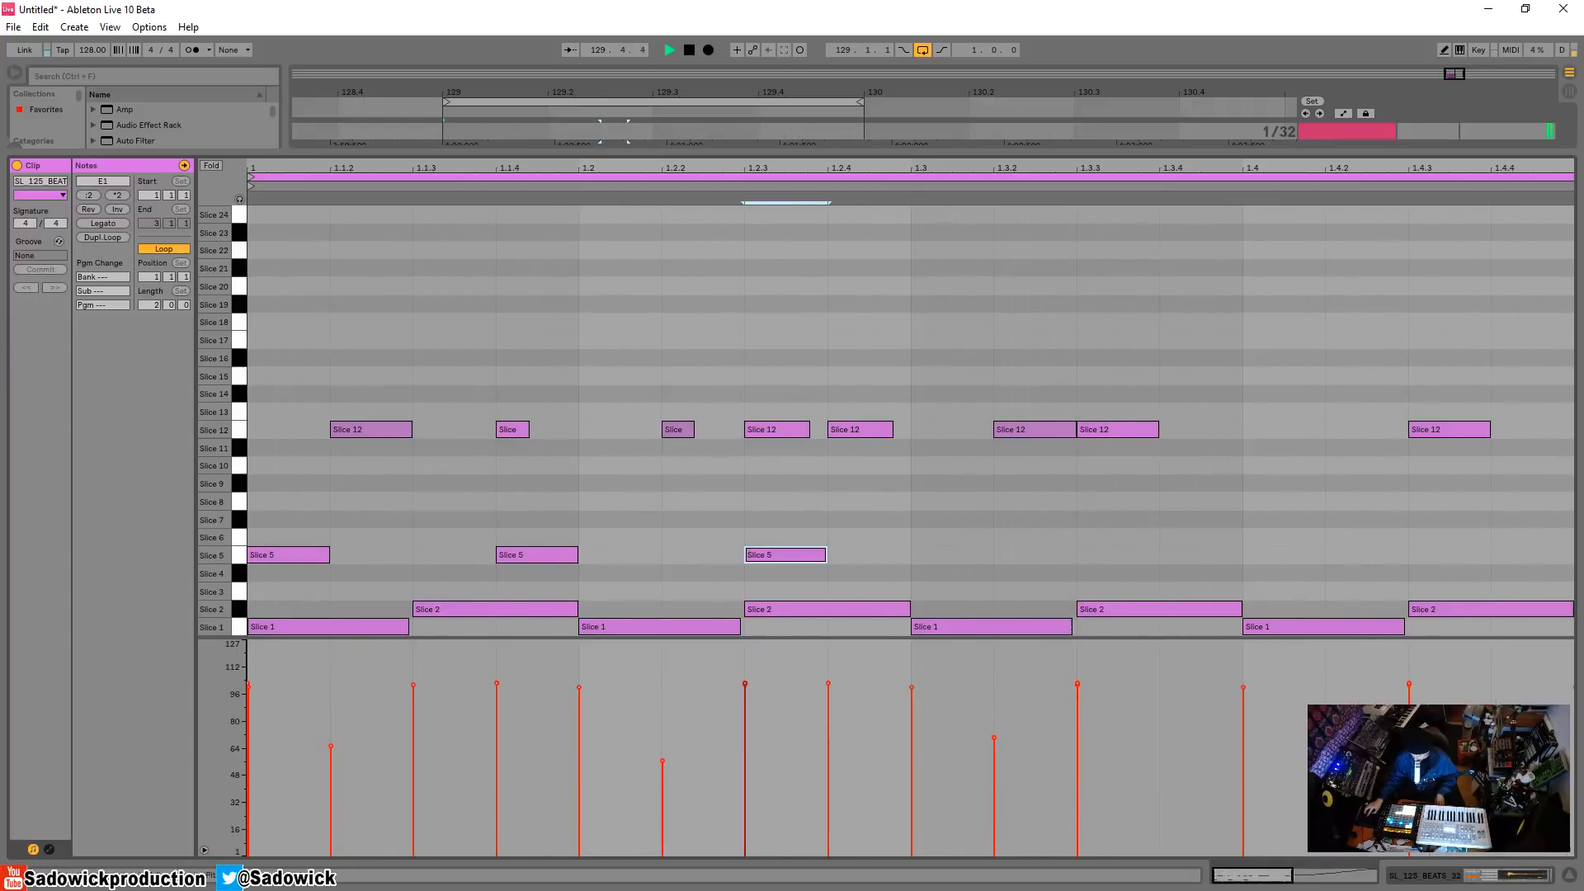
Mute the Slice 12 pad, transpose the Slice 5 sampler by -5 st and play the clip
{"action": "left_click", "coordinate": [1481, 881]}
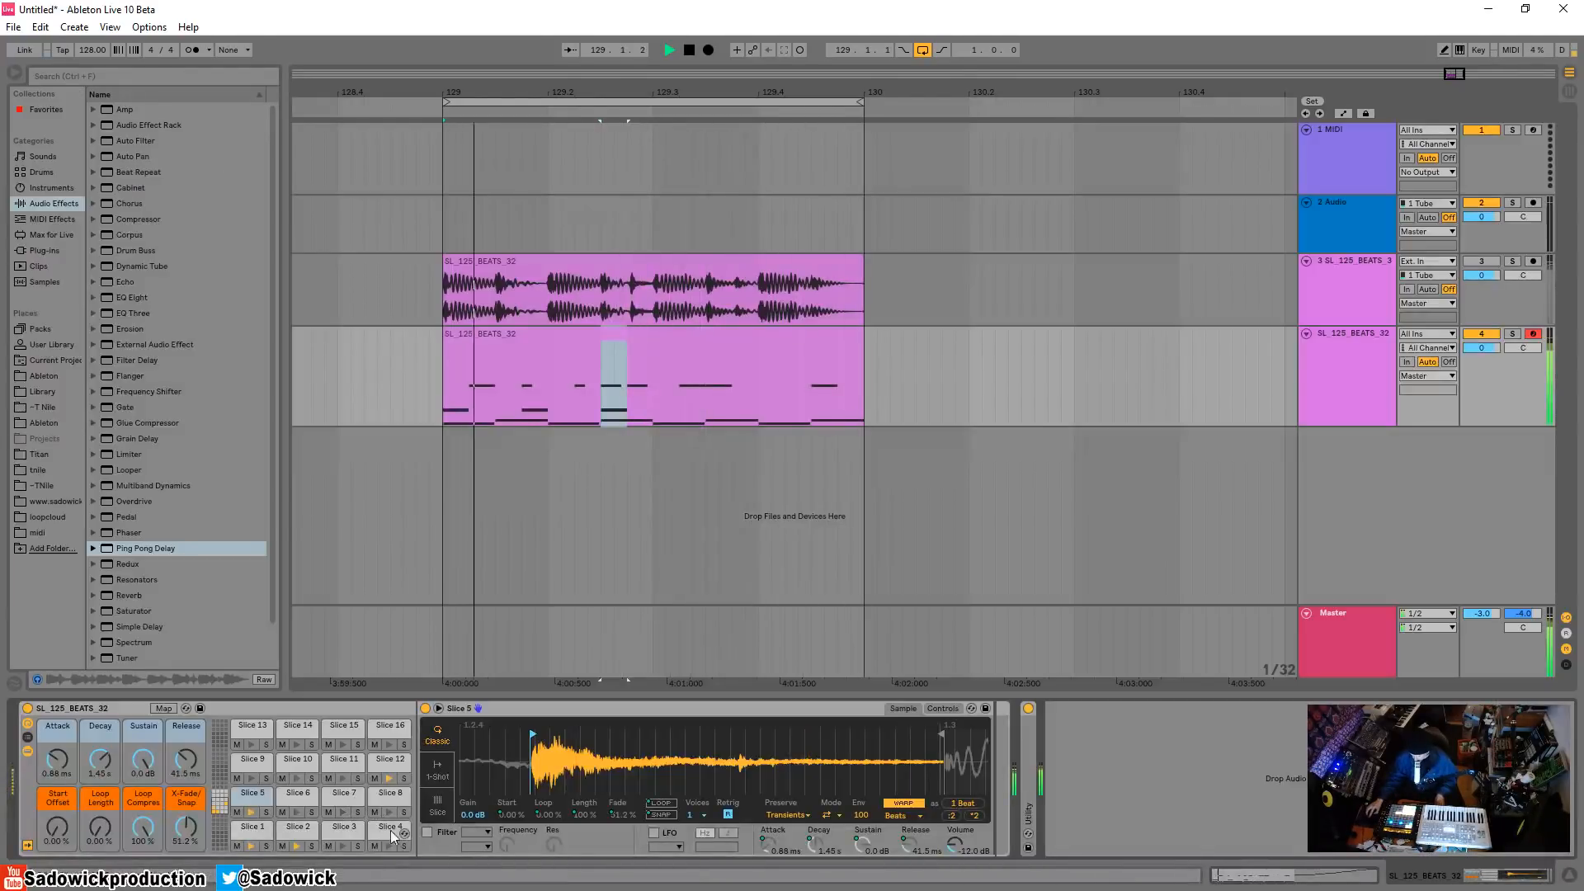
{"action": "key", "text": "space"}
{"action": "key", "text": "space"}
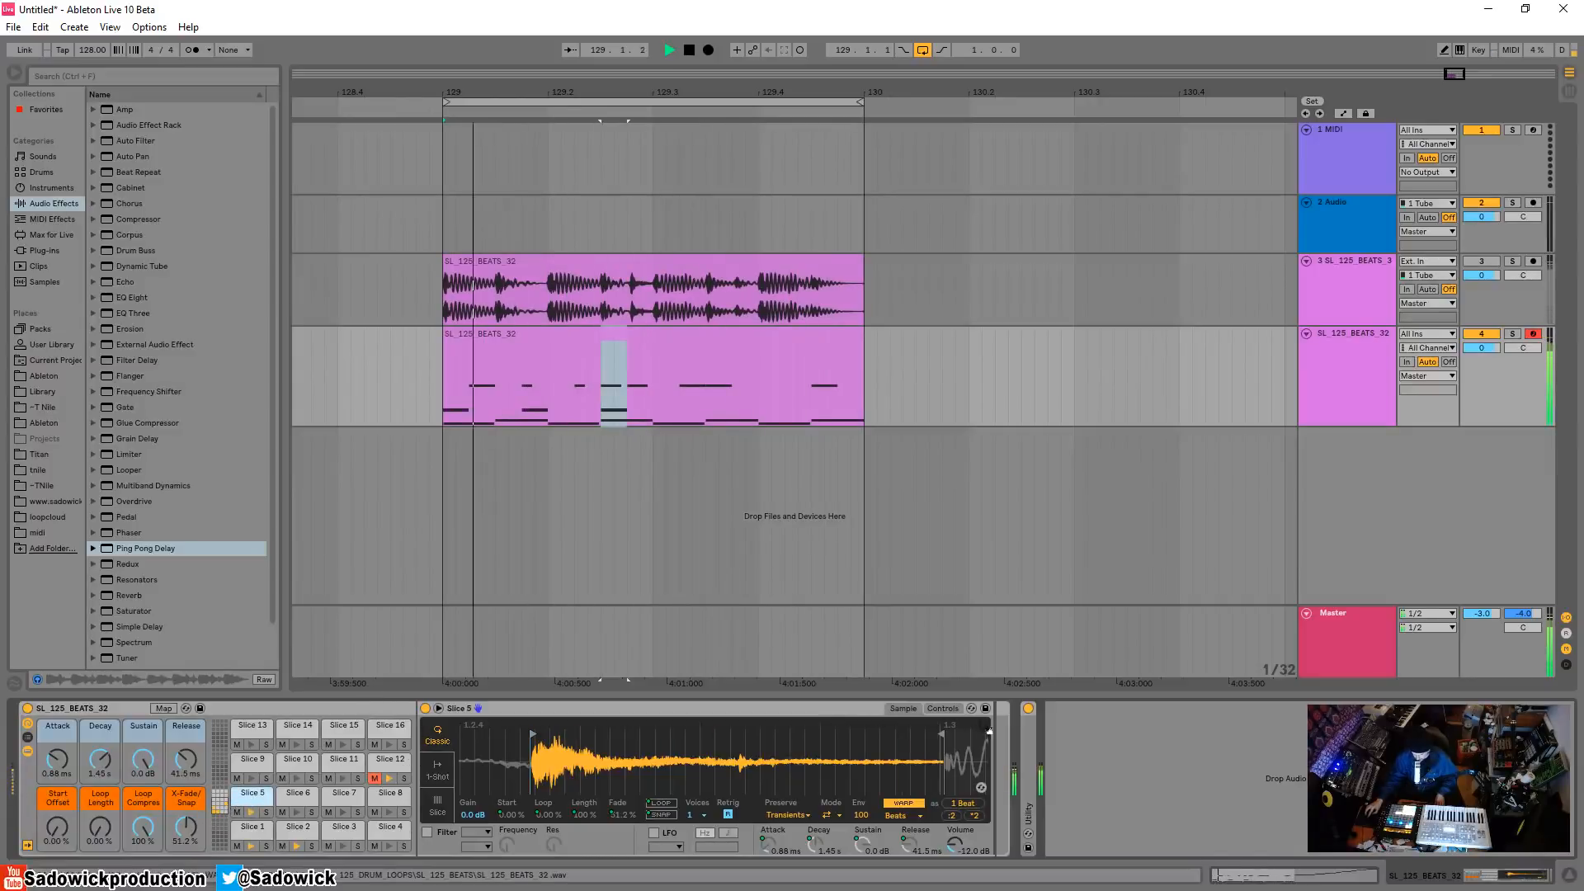
{"action": "key", "text": "space"}
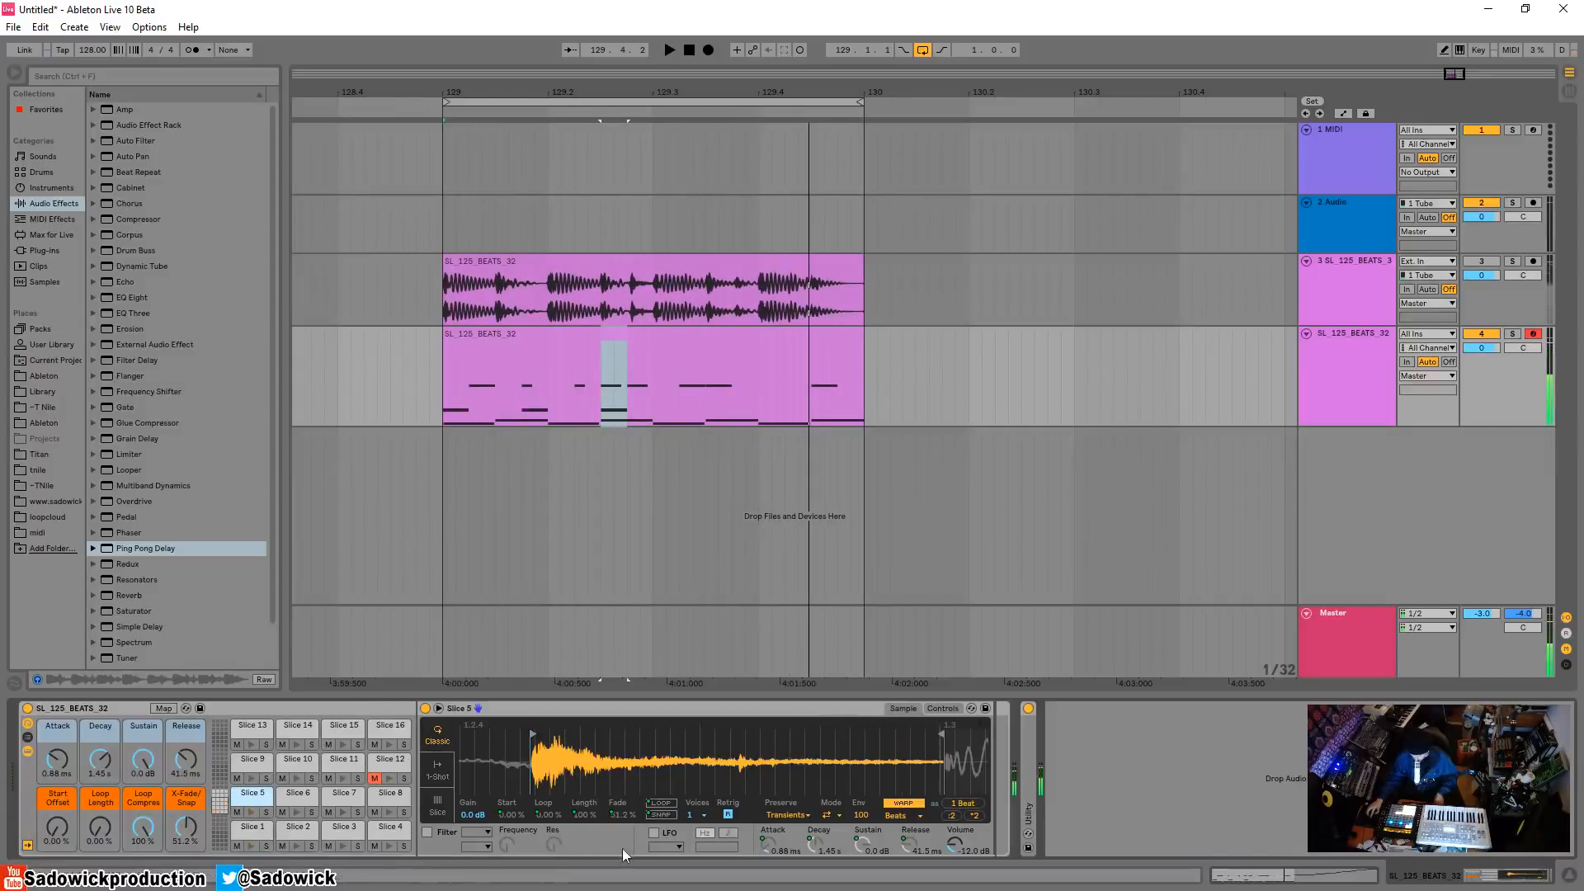
{"action": "left_click", "coordinate": [942, 708]}
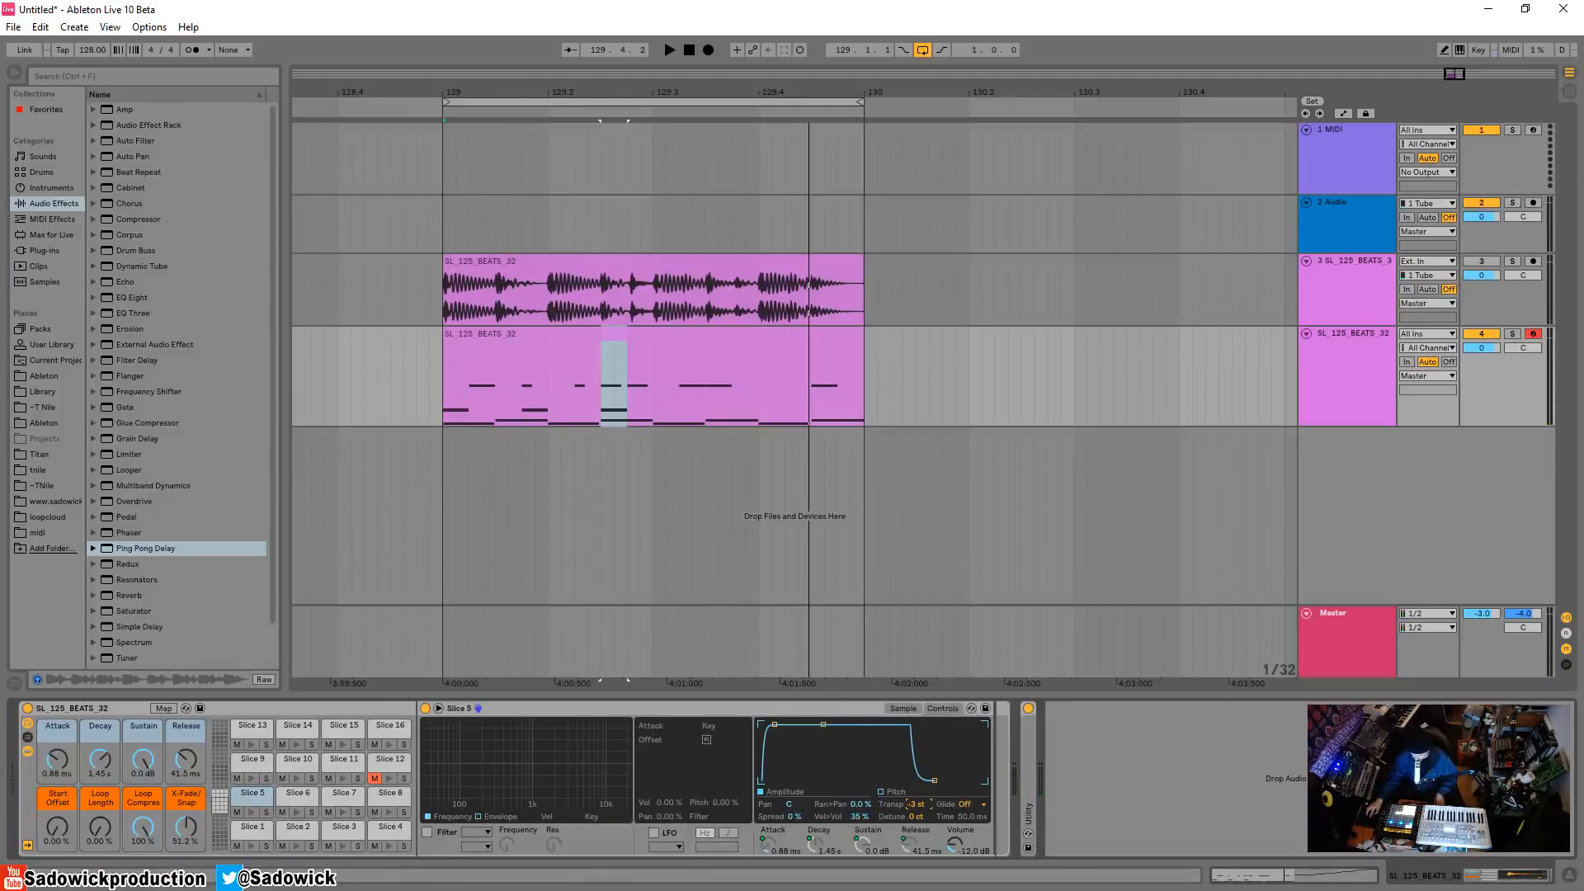
{"action": "key", "text": "space"}
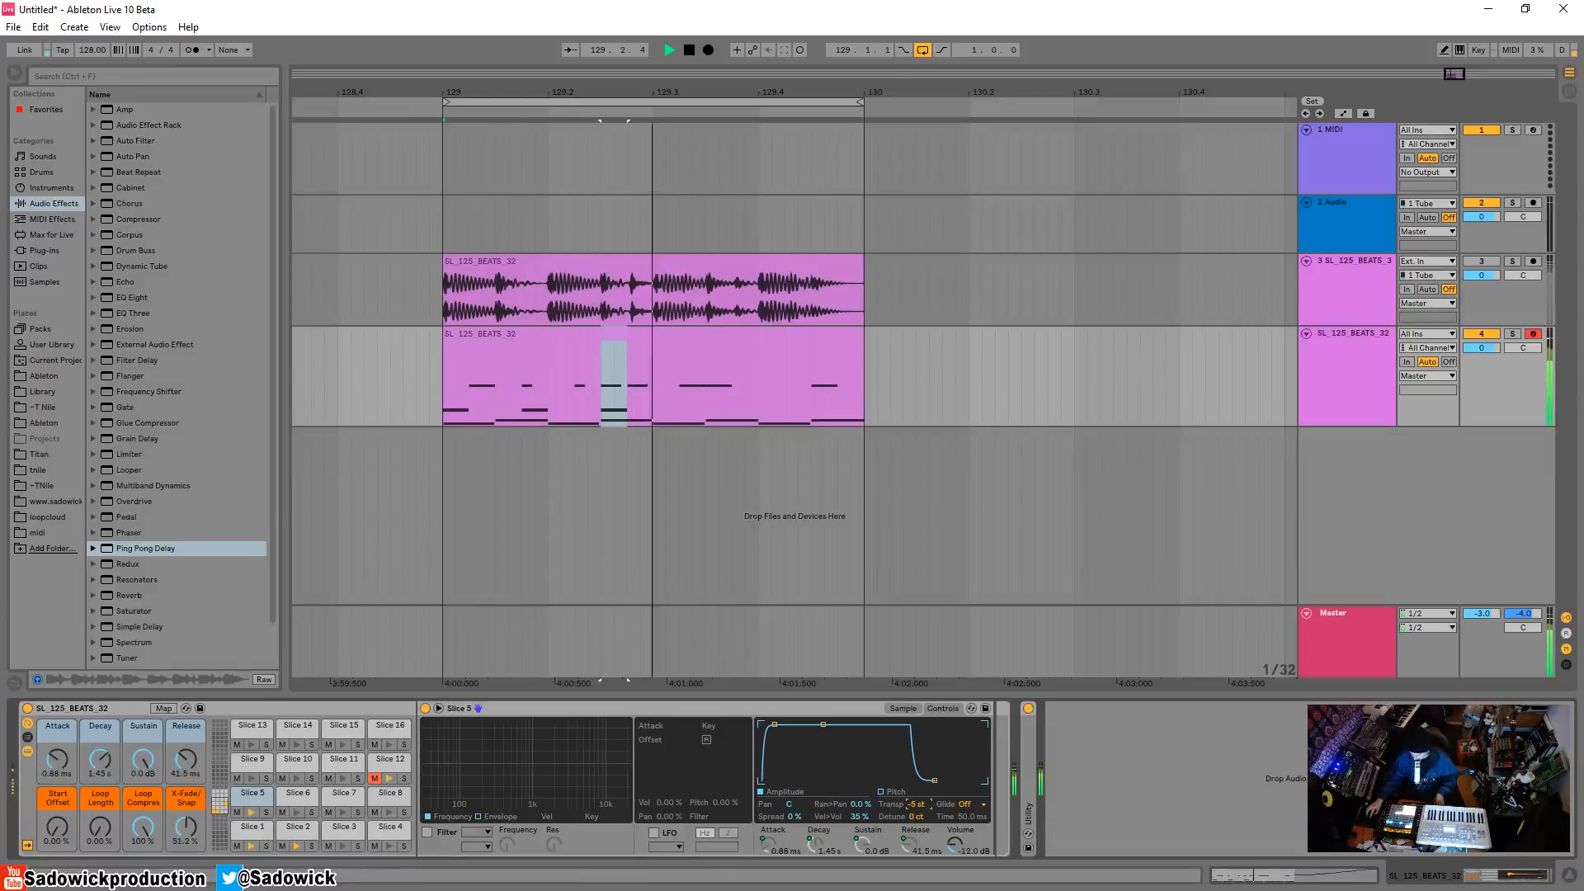
Add a Reverb after the Slice 5 sampler with a 2.01 s decay time and 35% Dry/Wet, and fold both devices
{"action": "left_click_drag", "start_coordinate": [126, 597], "coordinate": [920, 817]}
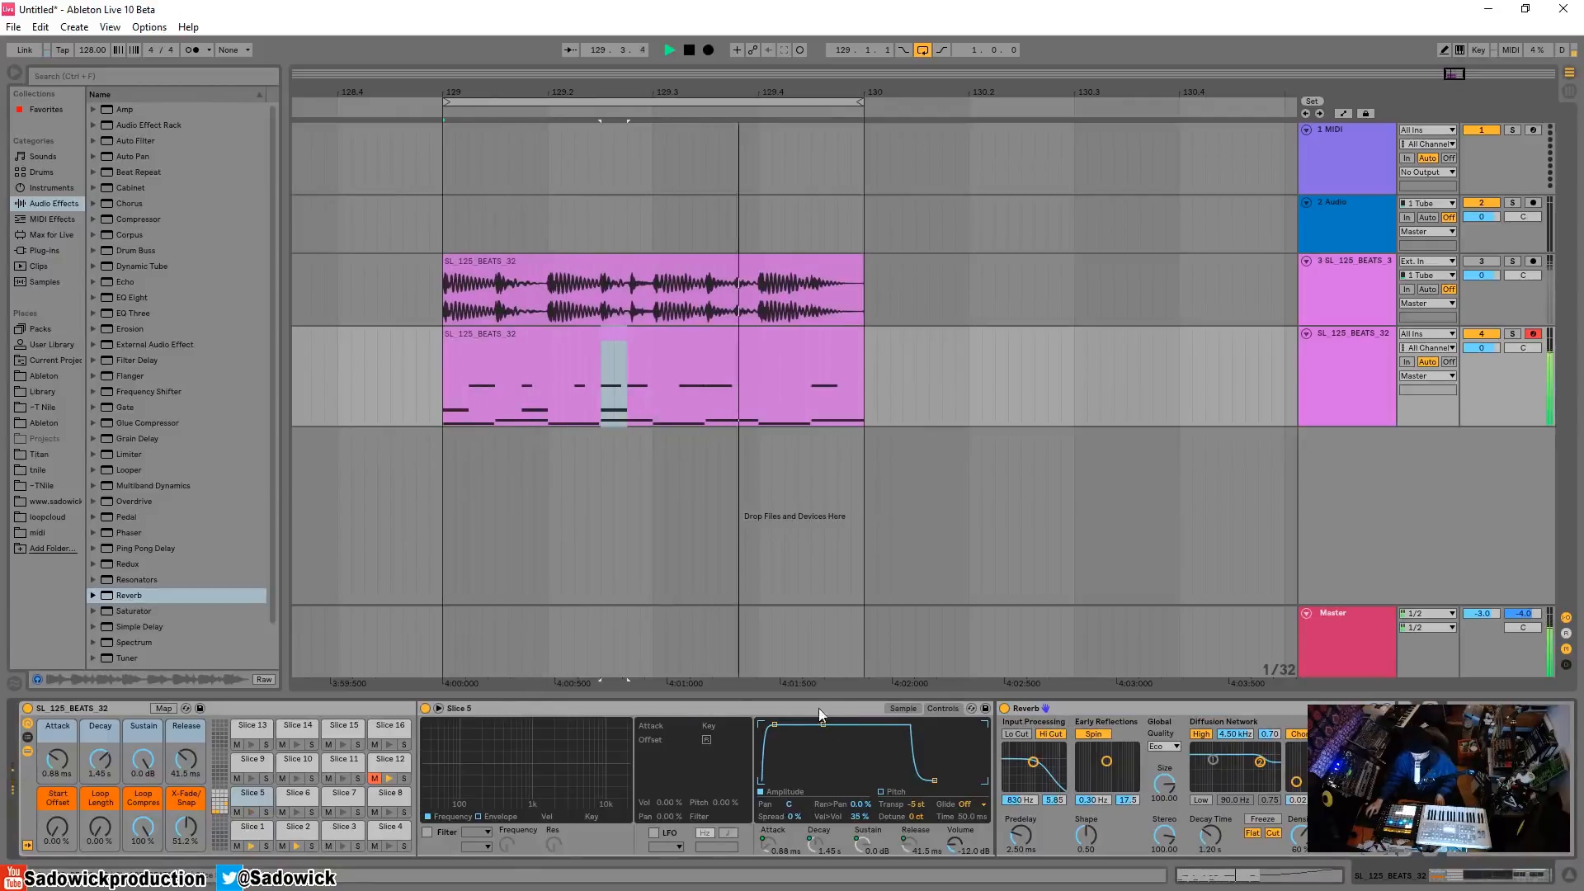
{"action": "double_click", "coordinate": [538, 707]}
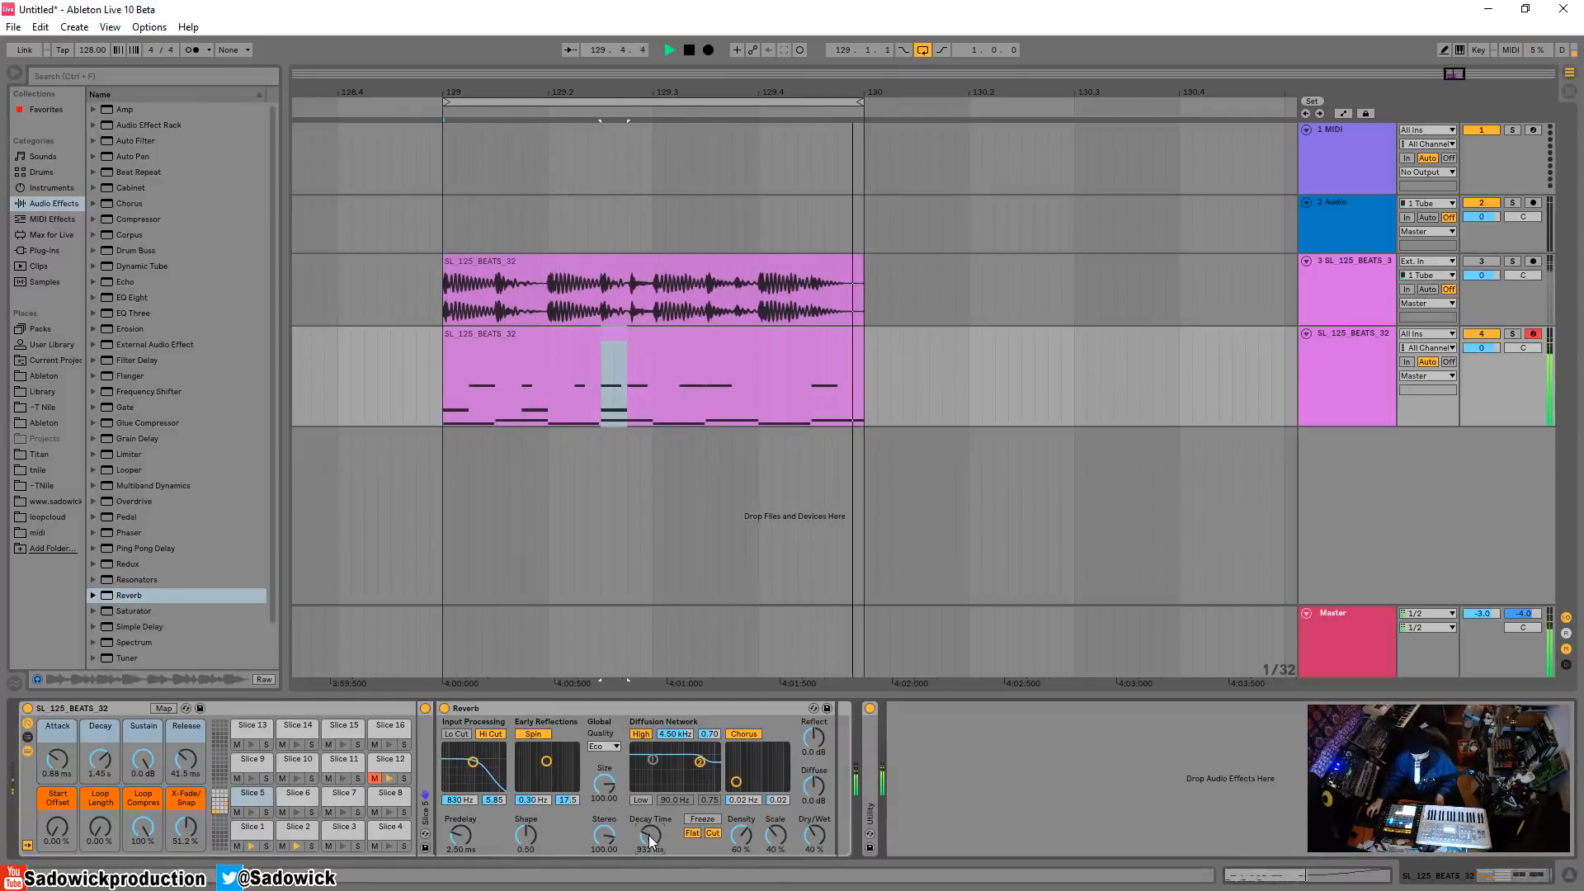
{"action": "left_click_drag", "start_coordinate": [827, 835], "coordinate": [826, 843]}
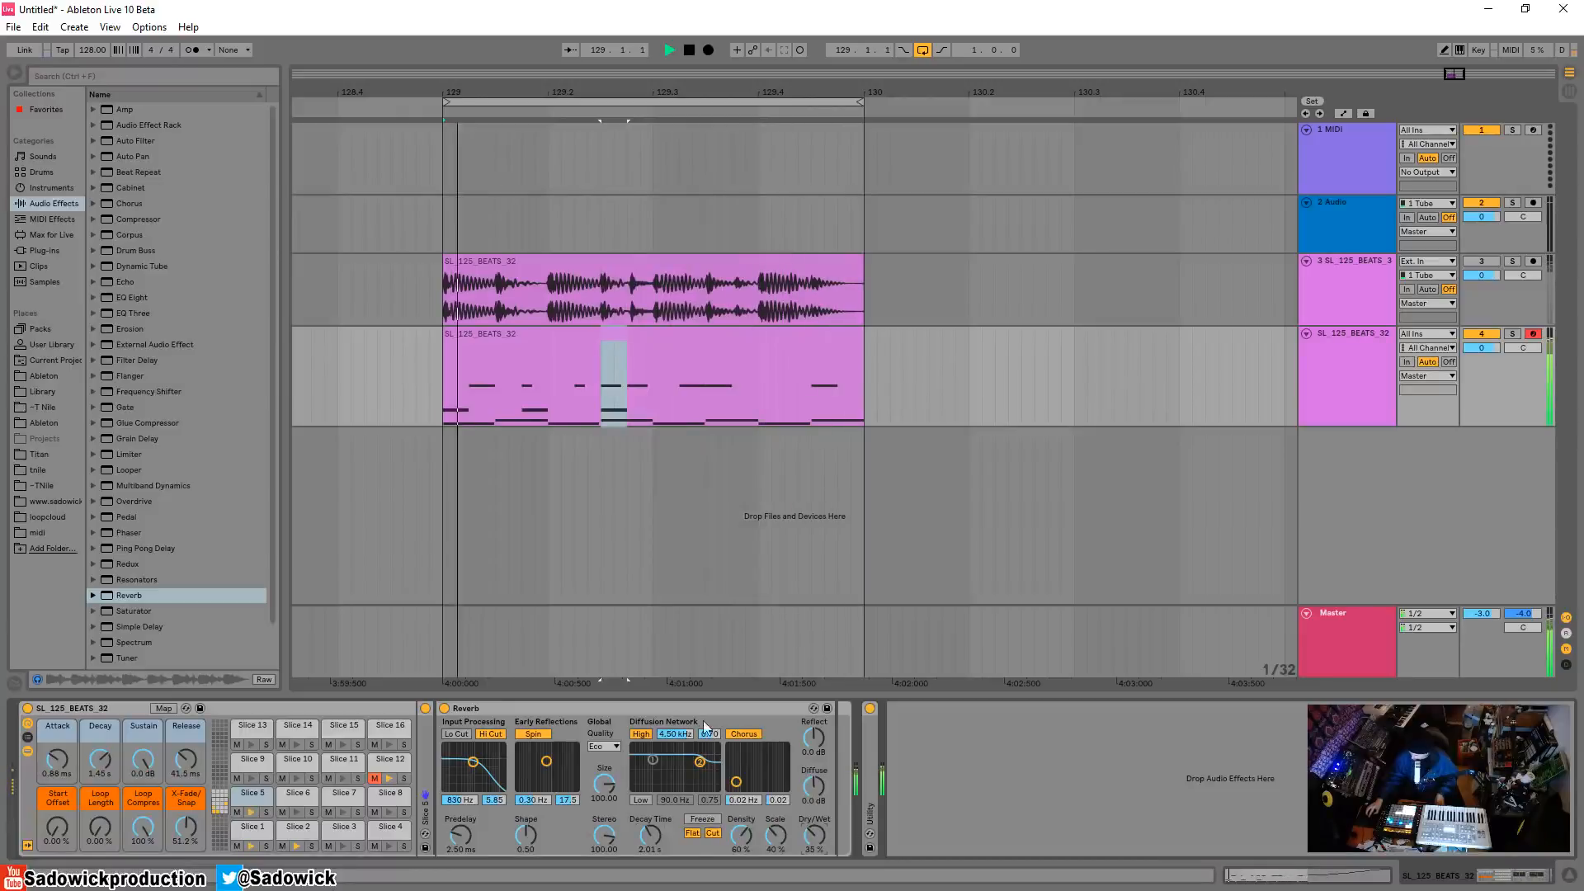
{"action": "double_click", "coordinate": [595, 706]}
Add a Compressor after the Slice 5 Reverb and enable its sidechain with audio from the SL_125_BEATS track, Pre FX
{"action": "left_click_drag", "start_coordinate": [130, 216], "coordinate": [458, 751]}
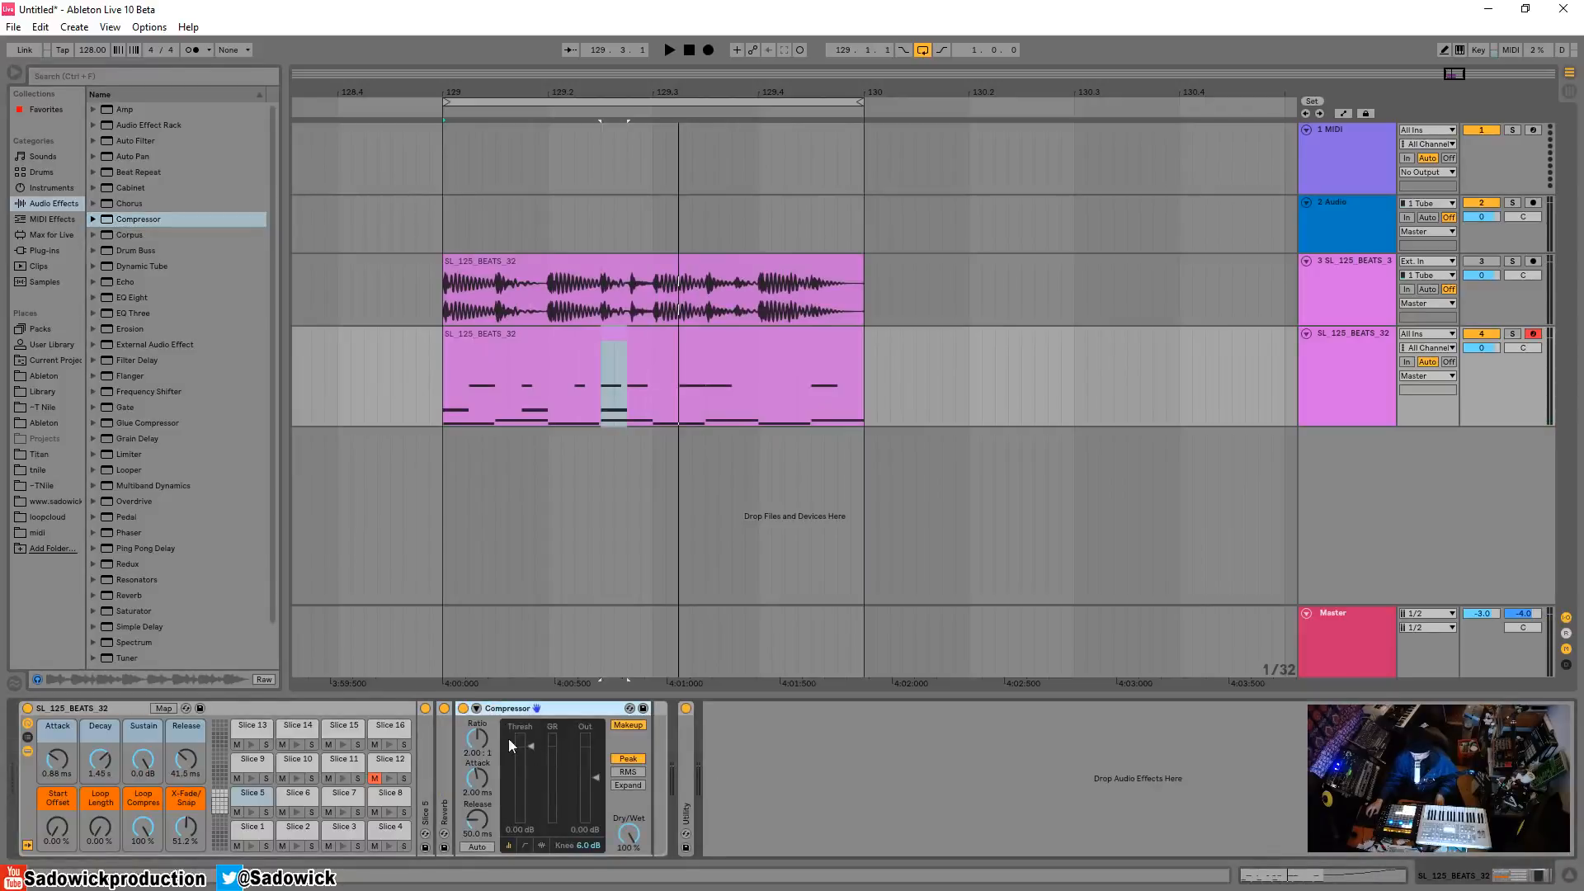
{"action": "left_click", "coordinate": [476, 709]}
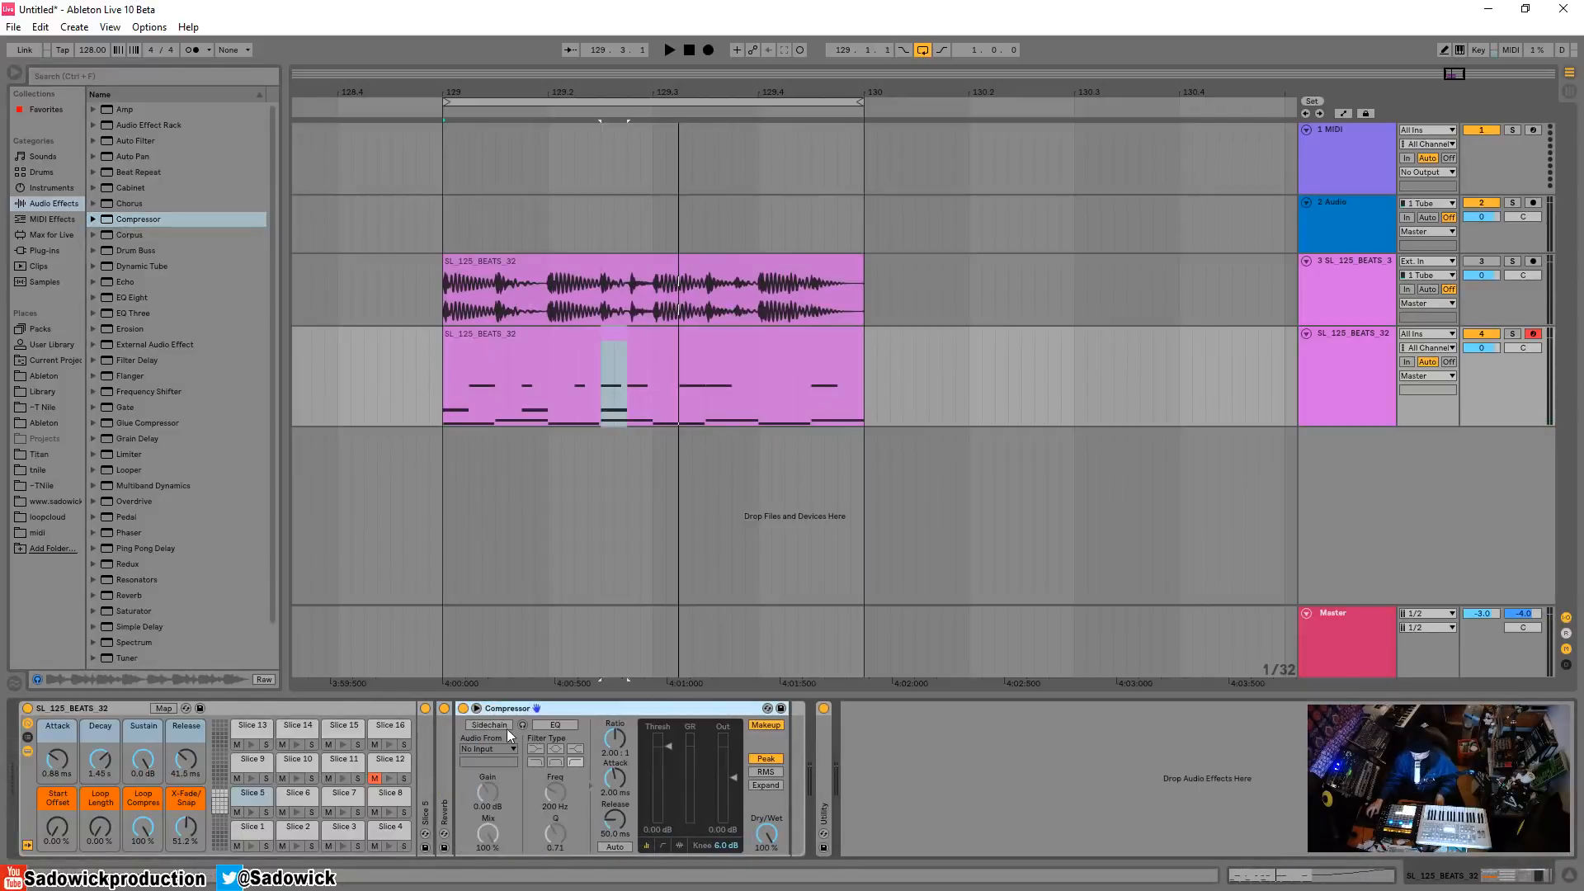
{"action": "left_click", "coordinate": [505, 725]}
{"action": "left_click", "coordinate": [485, 749]}
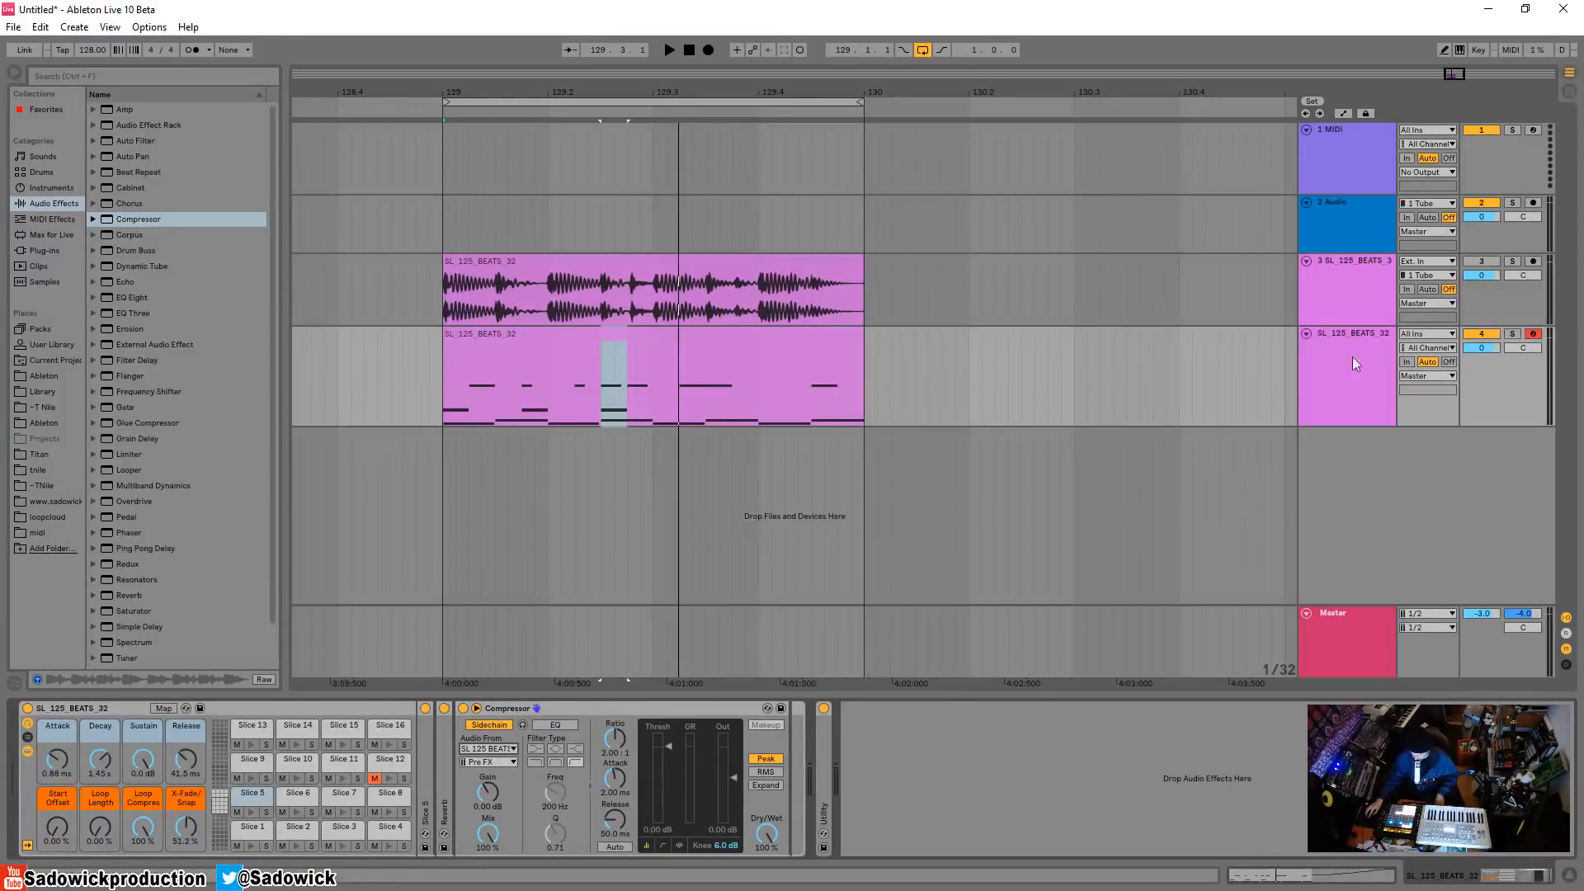
Set the Slice 5 Compressor's sidechain source to the SL 125 BEATS 32 track's Slice 1, Pre FX
{"action": "left_click", "coordinate": [486, 749]}
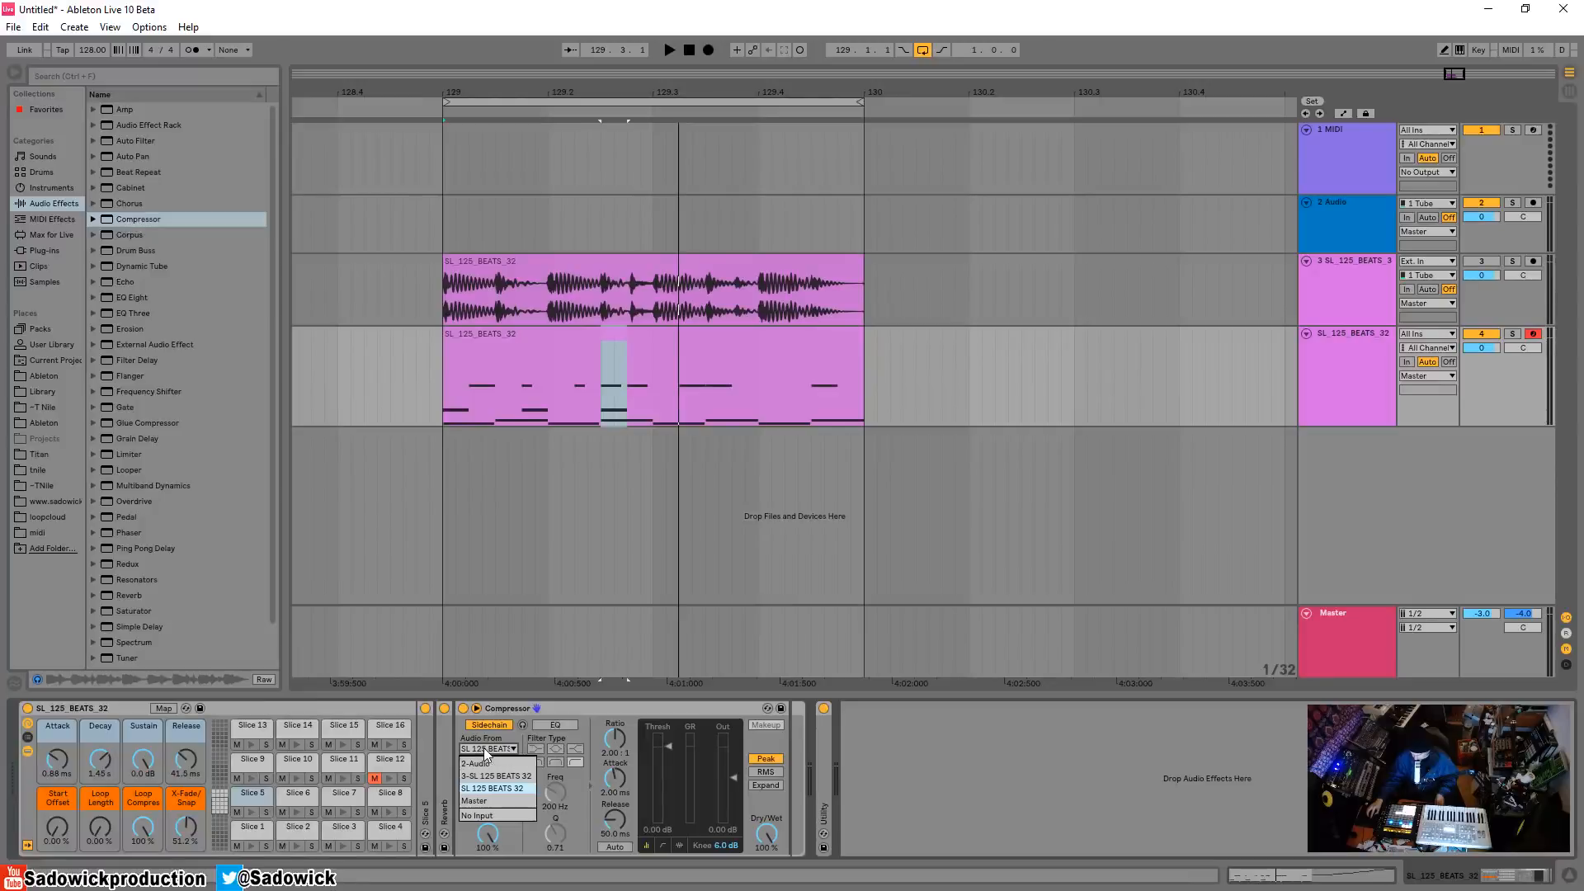
{"action": "left_click", "coordinate": [485, 751]}
{"action": "left_click", "coordinate": [483, 762]}
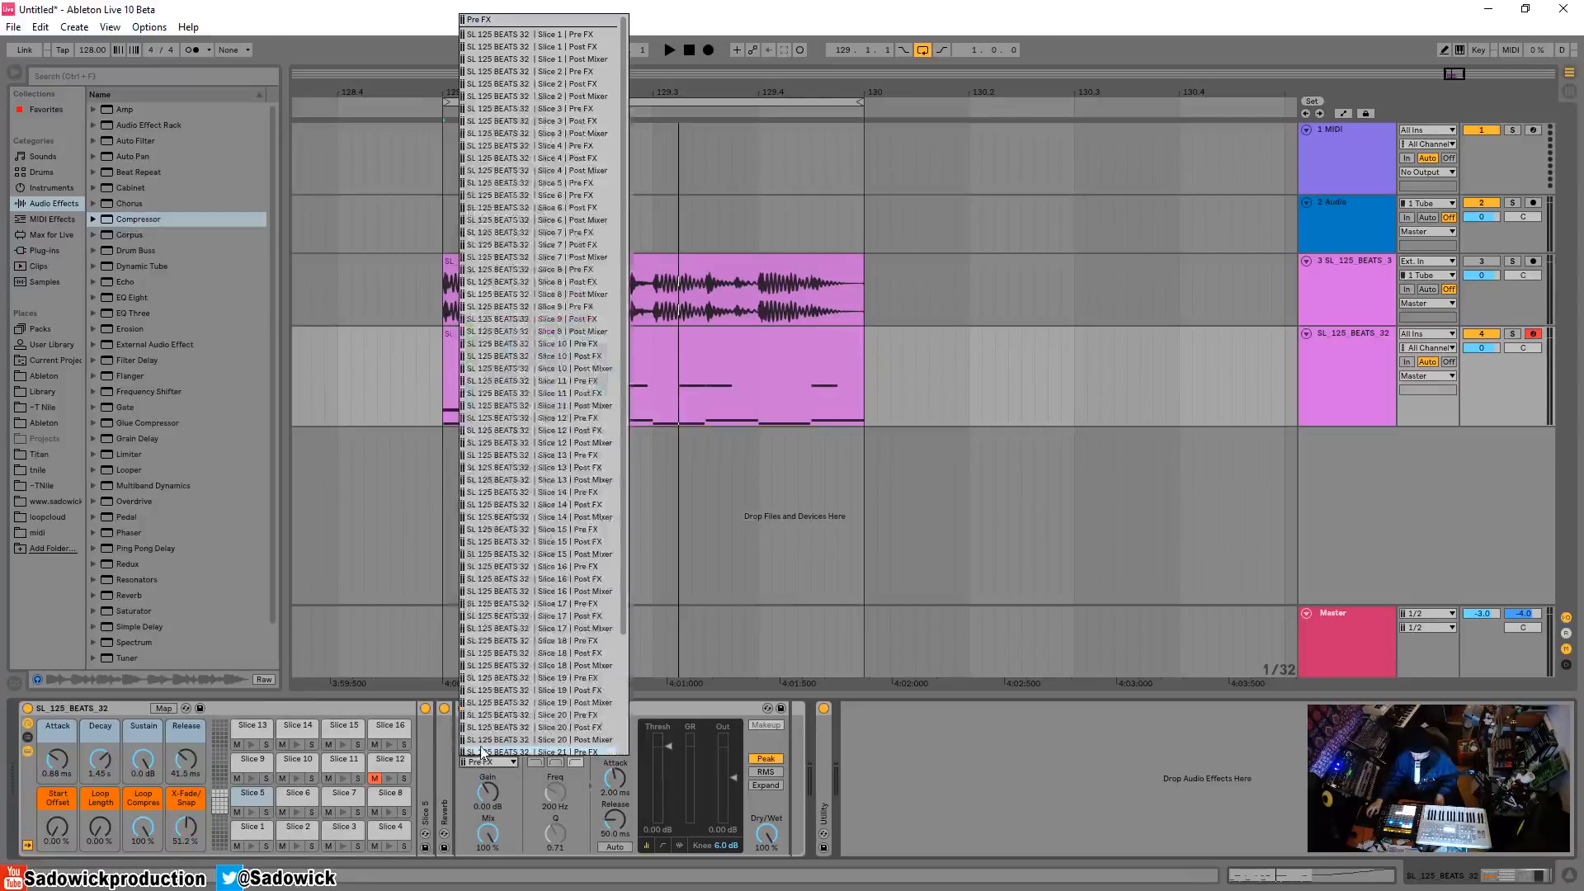
{"action": "left_click", "coordinate": [582, 35]}
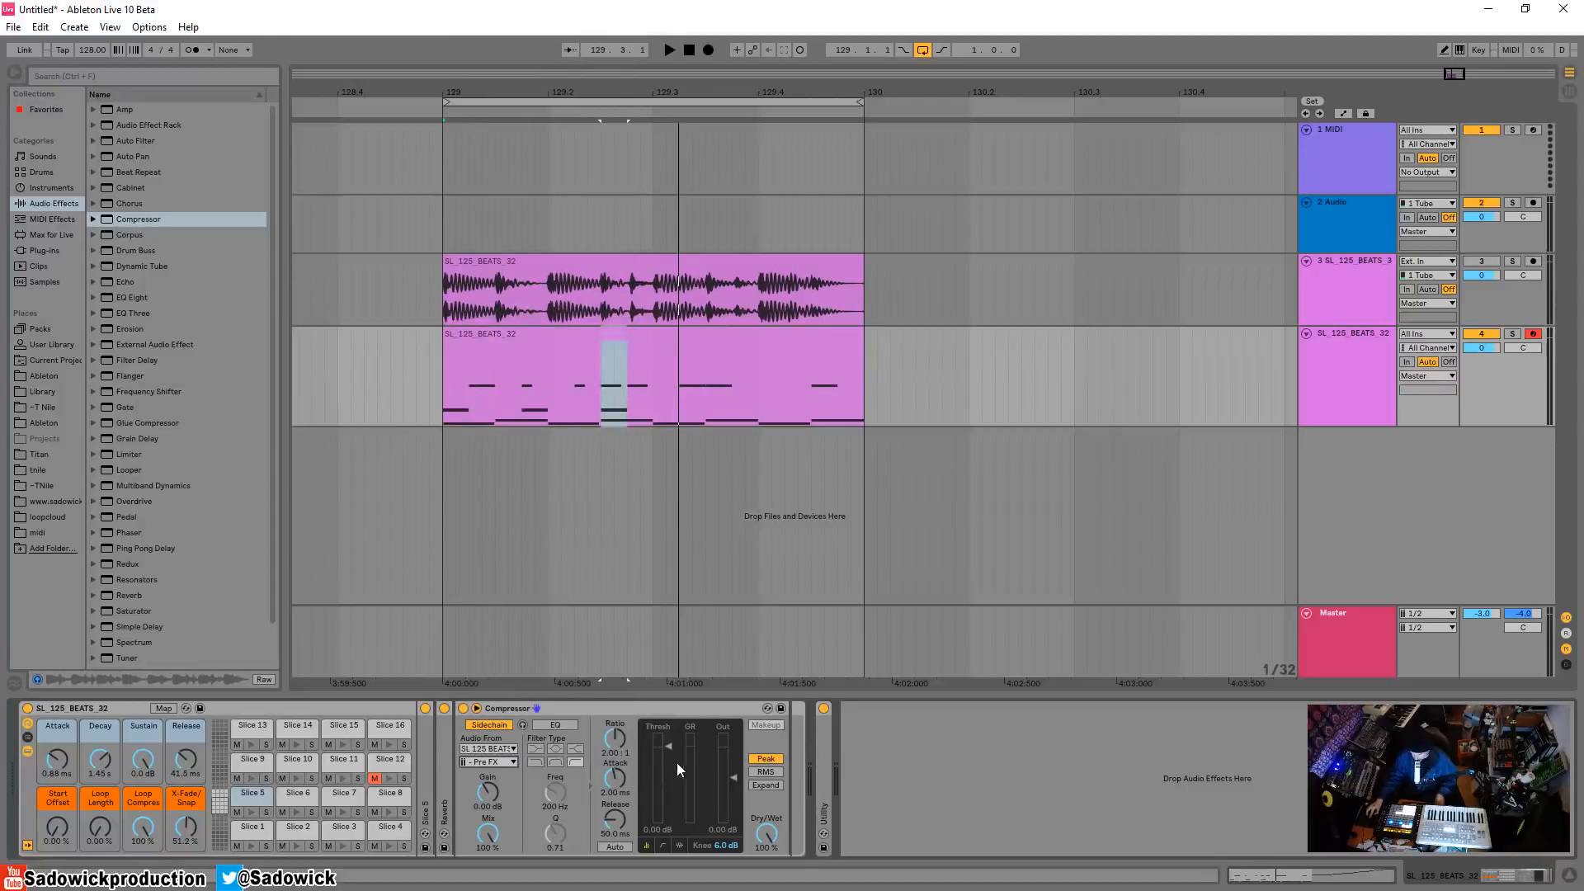
Play the clip, show the Slice 5 Compressor's activity view and set its threshold to -18.1 dB
{"action": "key", "text": "space"}
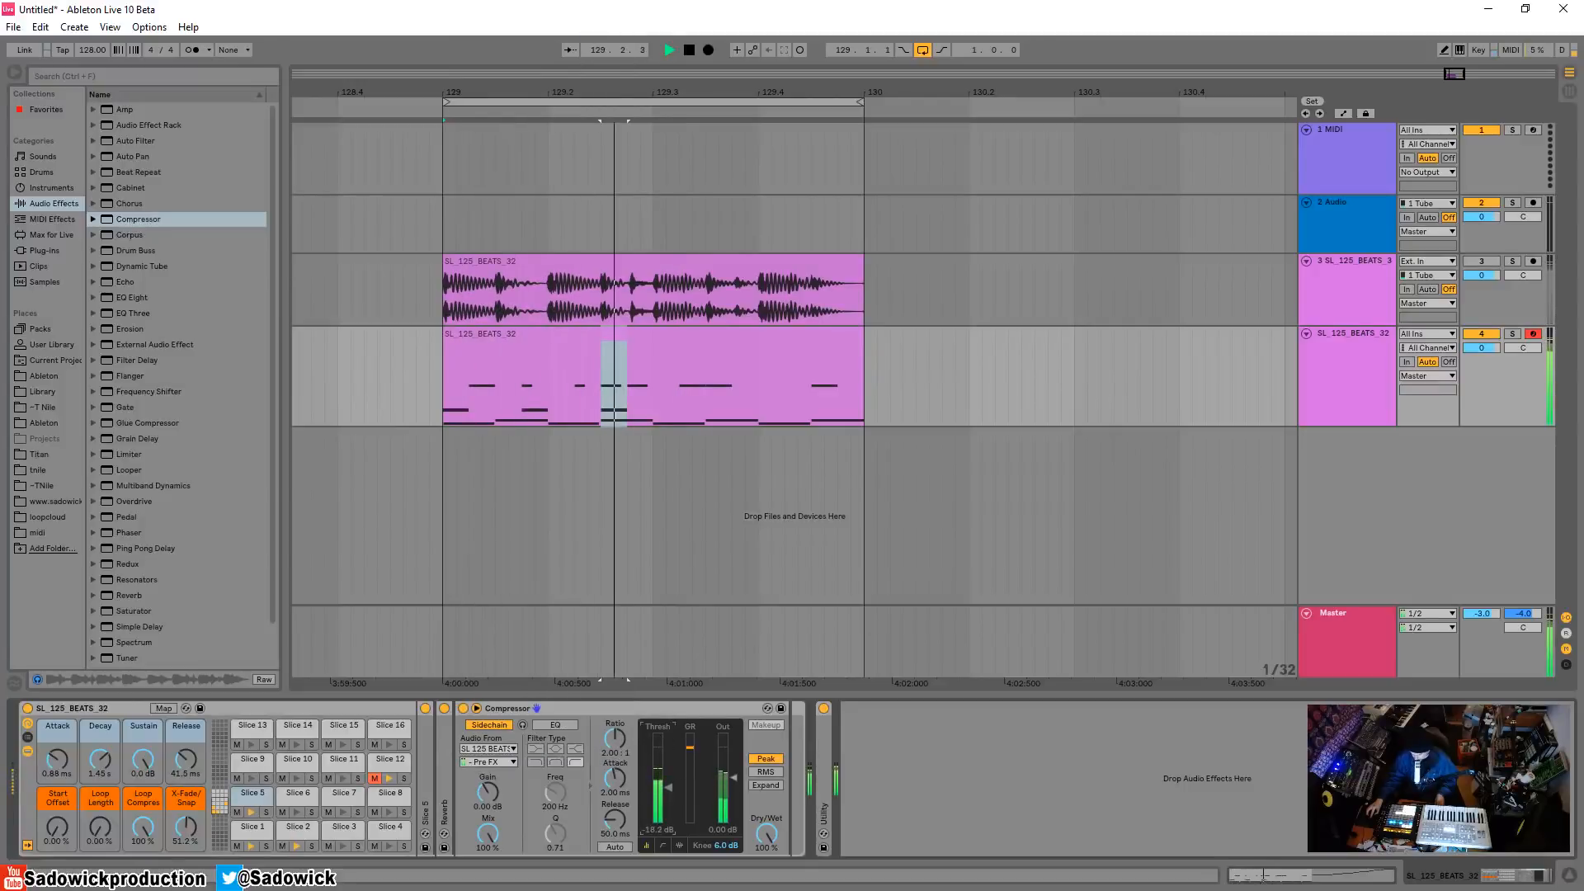
{"action": "left_click", "coordinate": [683, 847]}
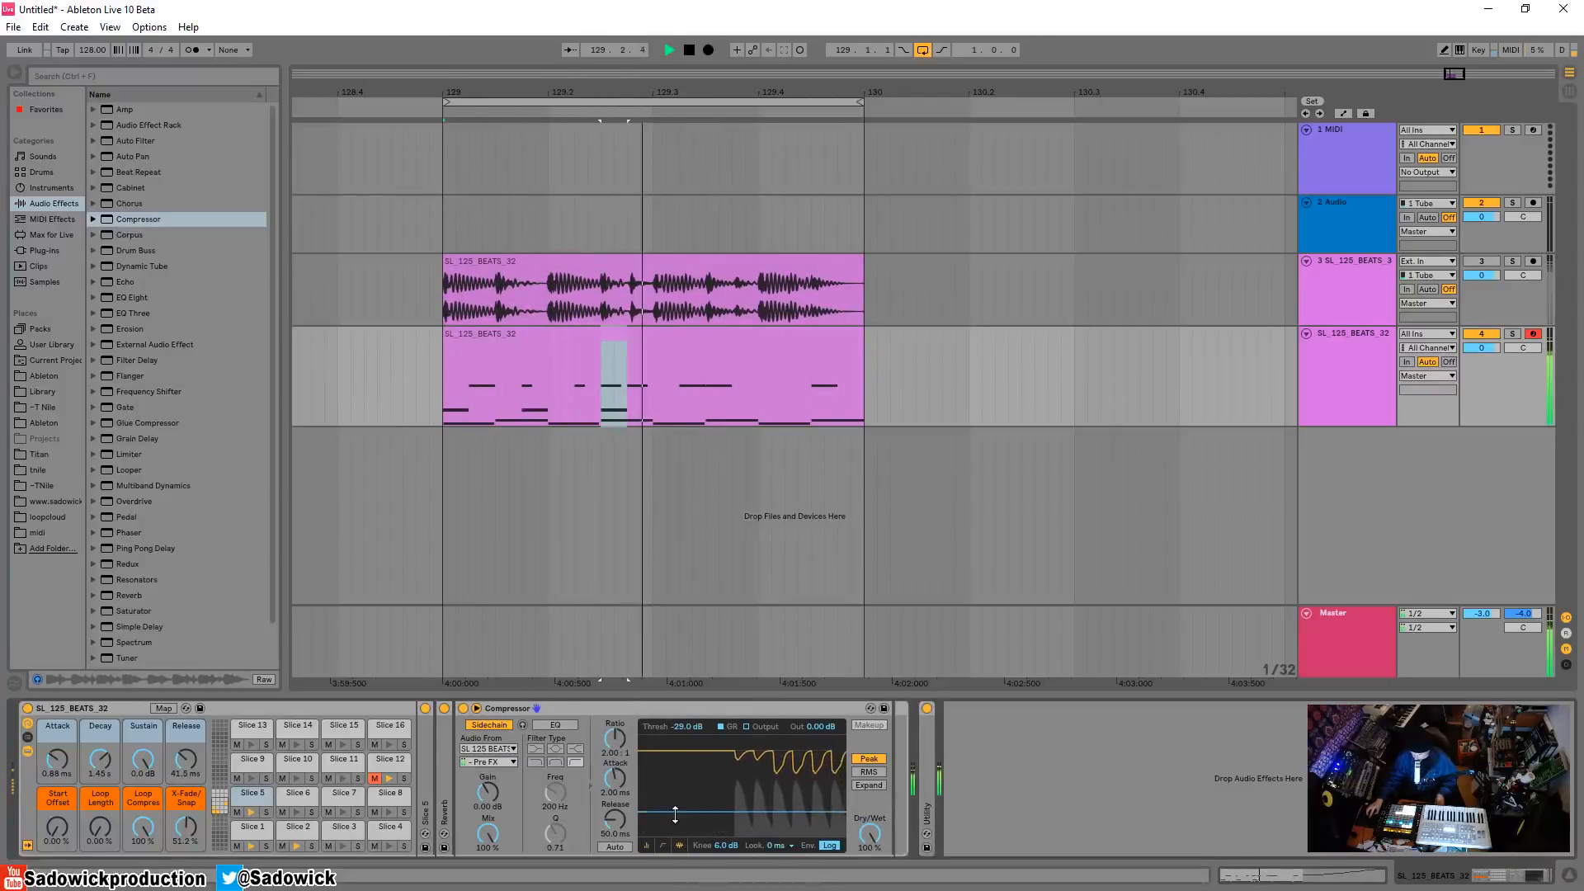
{"action": "left_click_drag", "start_coordinate": [675, 811], "coordinate": [675, 796]}
{"action": "key", "text": "space"}
Enable the Slice 5 Compressor's sidechain EQ and set it to 305 Hz with a Q of 1.80
{"action": "left_click", "coordinate": [555, 725]}
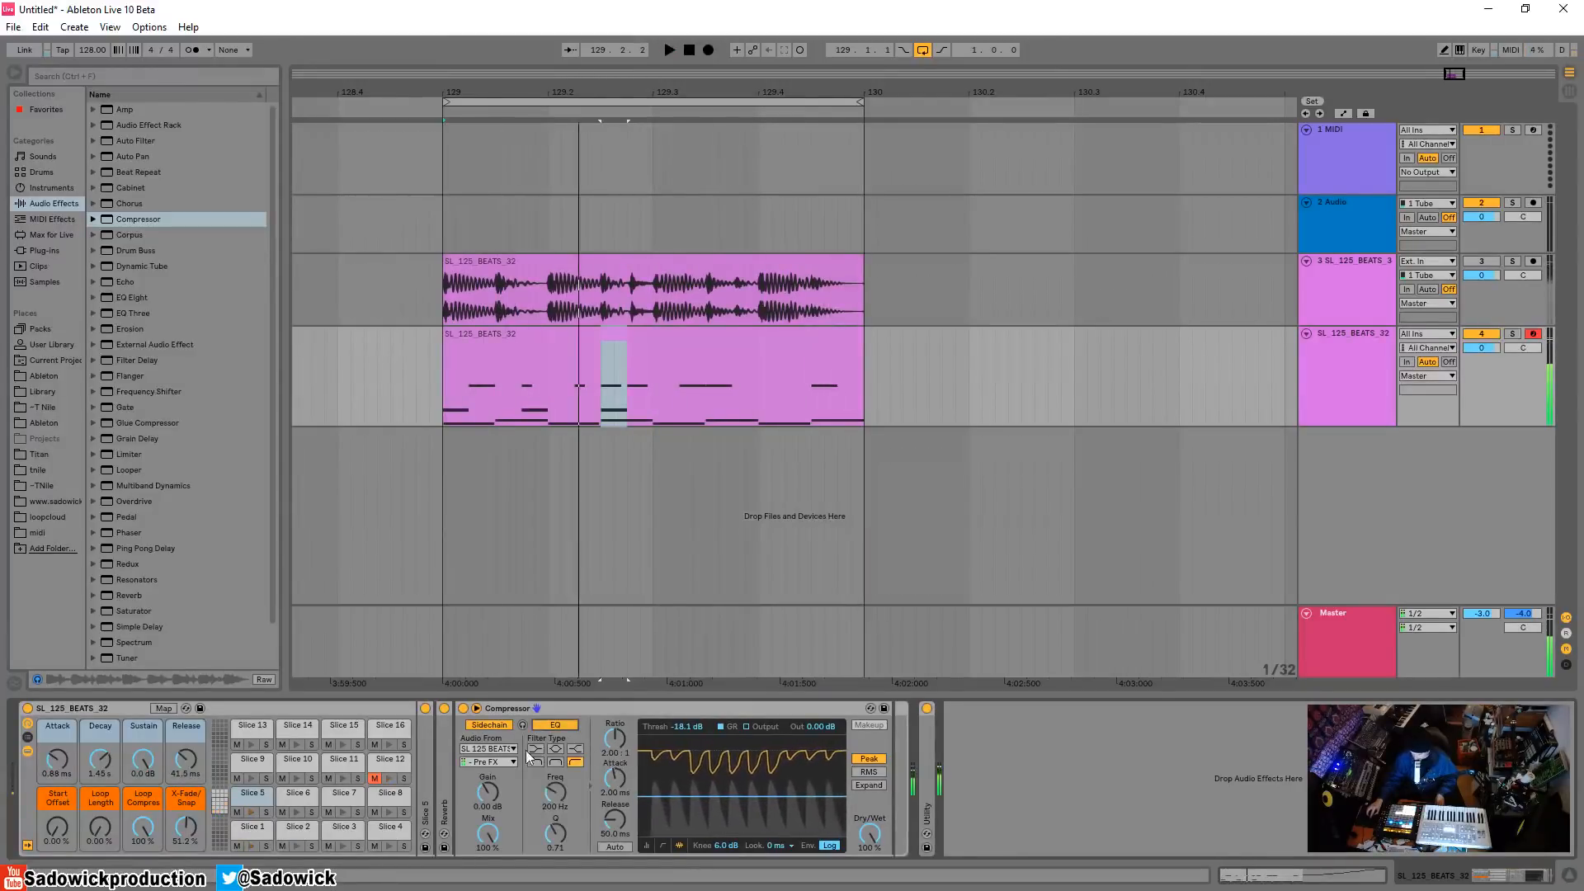
{"action": "left_click_drag", "start_coordinate": [555, 791], "coordinate": [555, 780]}
{"action": "left_click_drag", "start_coordinate": [554, 838], "coordinate": [555, 815]}
During playback, set the Slice 5 Compressor's ratio to inf:1, sidechain EQ Q to 6.29 and threshold to -27.8 dB
{"action": "key", "text": "space"}
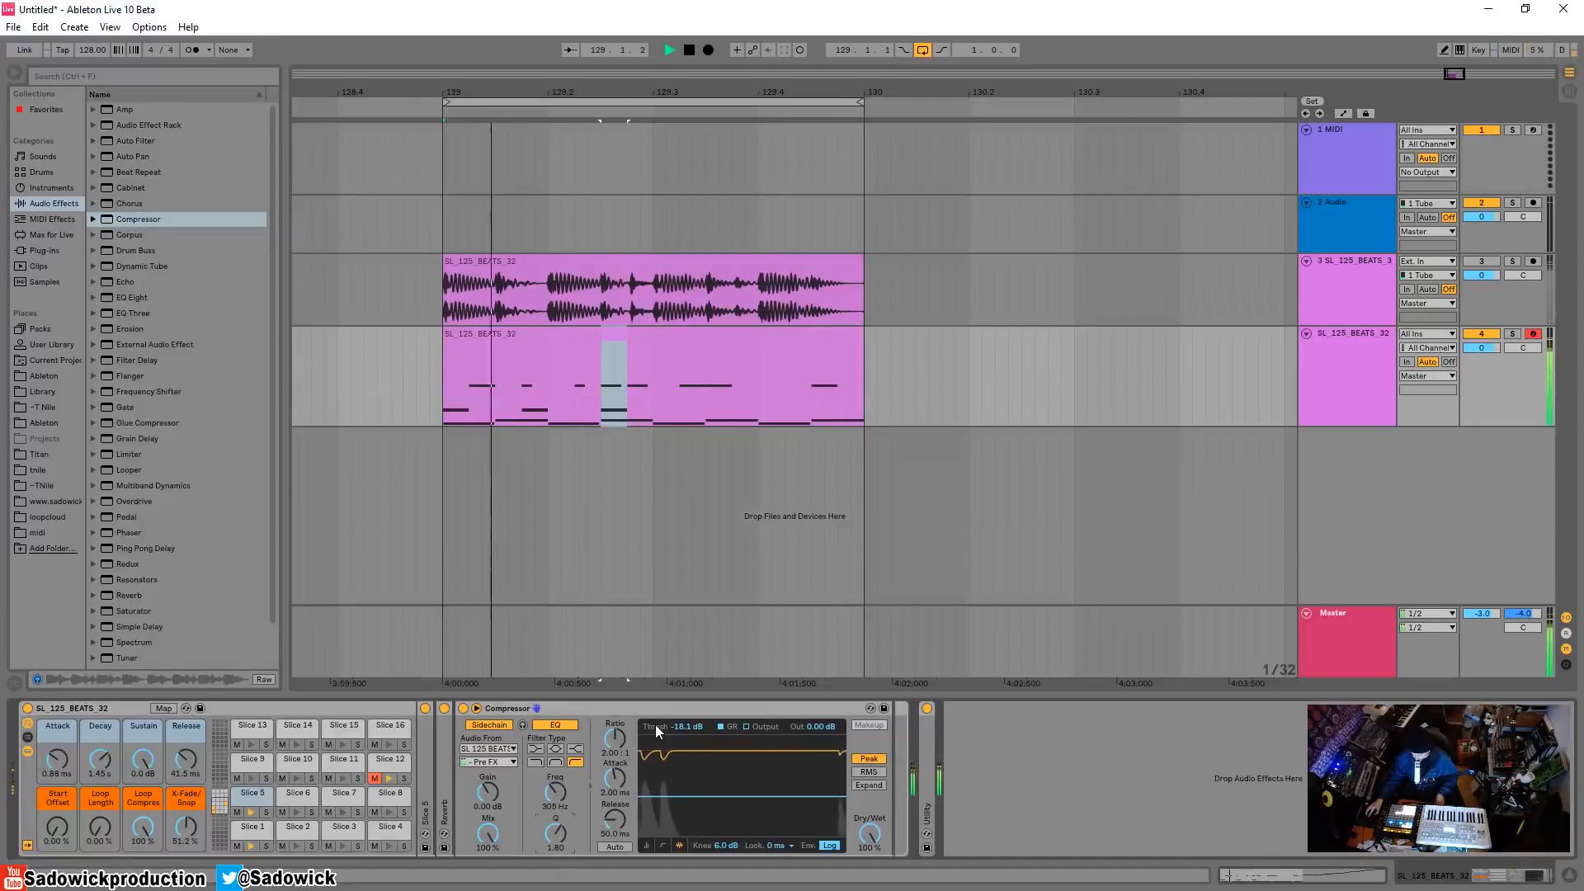
{"action": "left_click_drag", "start_coordinate": [614, 739], "coordinate": [614, 697]}
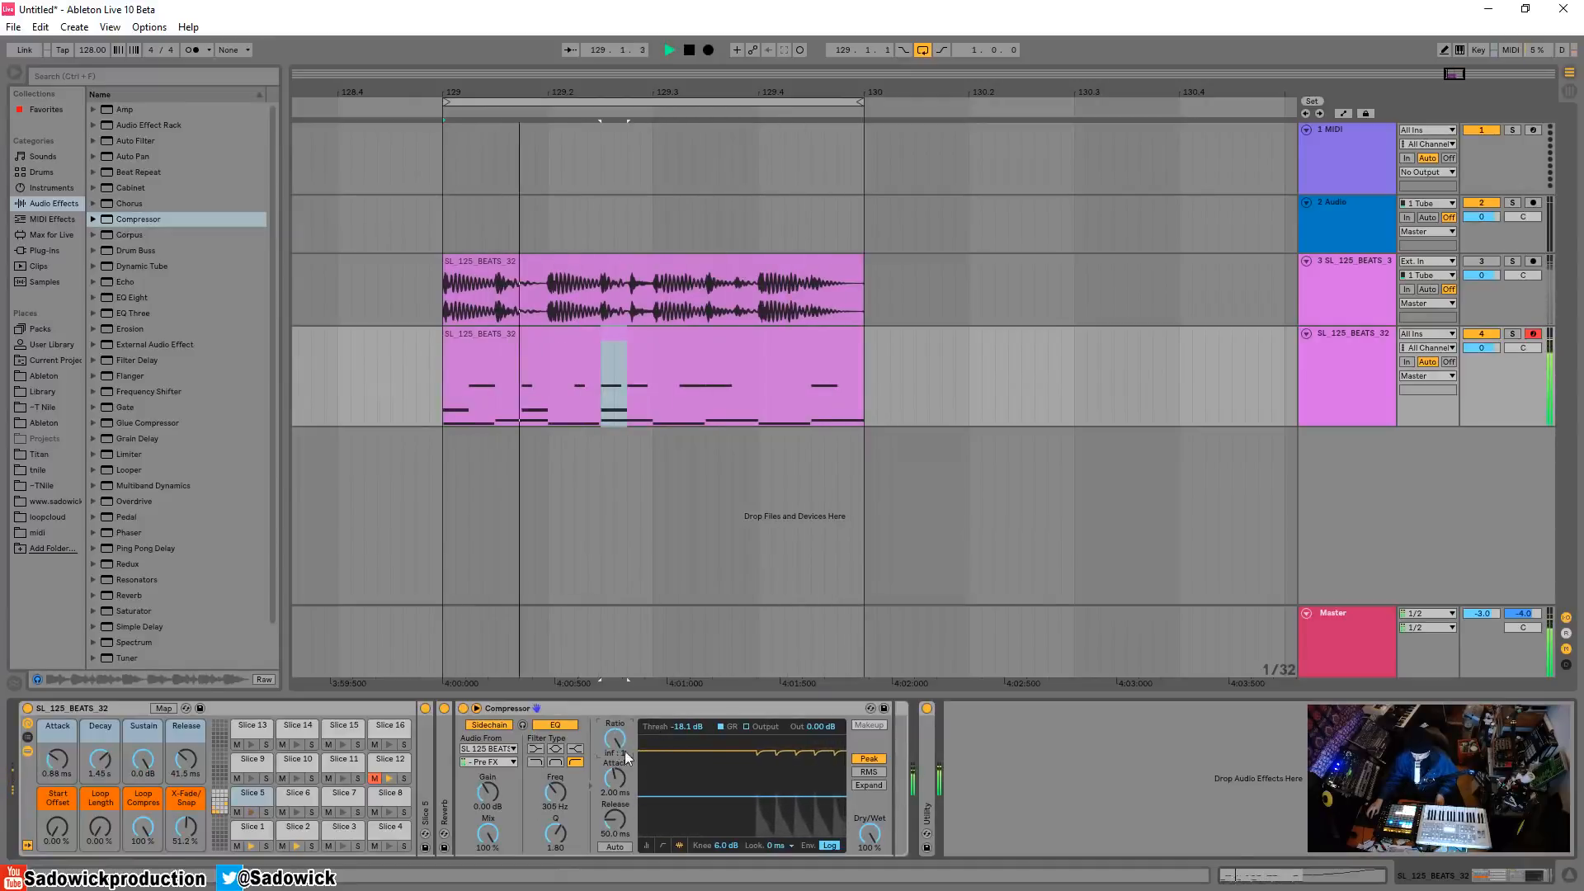
{"action": "left_click_drag", "start_coordinate": [555, 834], "coordinate": [555, 802]}
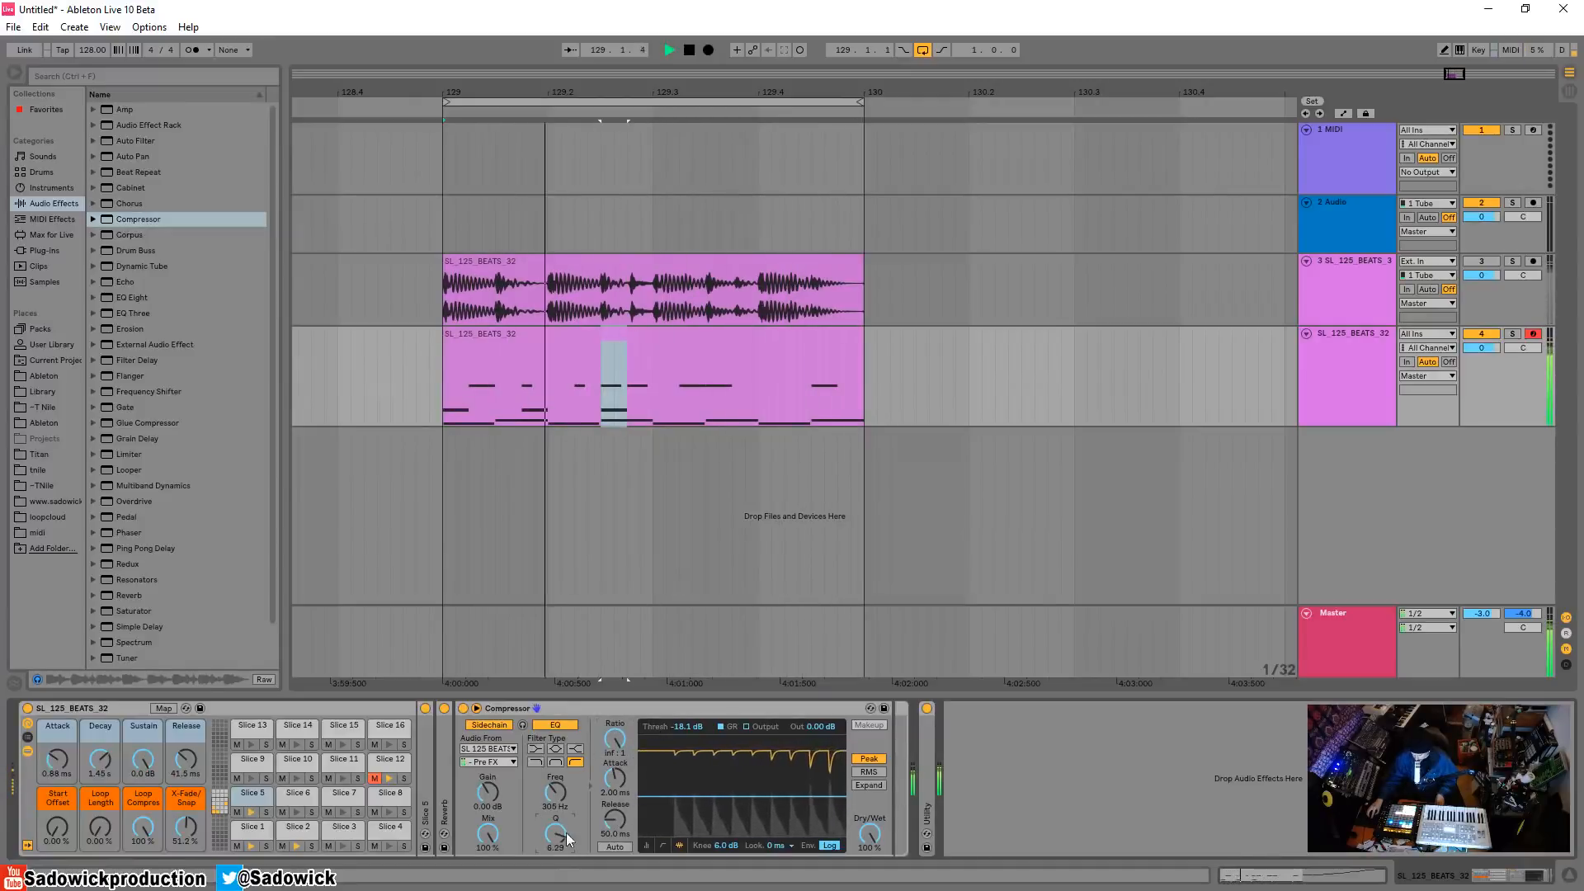
{"action": "left_click_drag", "start_coordinate": [753, 797], "coordinate": [754, 810]}
Copy the Slice 5 Compressor and paste it after the folded Slice 3 sampler
{"action": "right_click", "coordinate": [542, 718]}
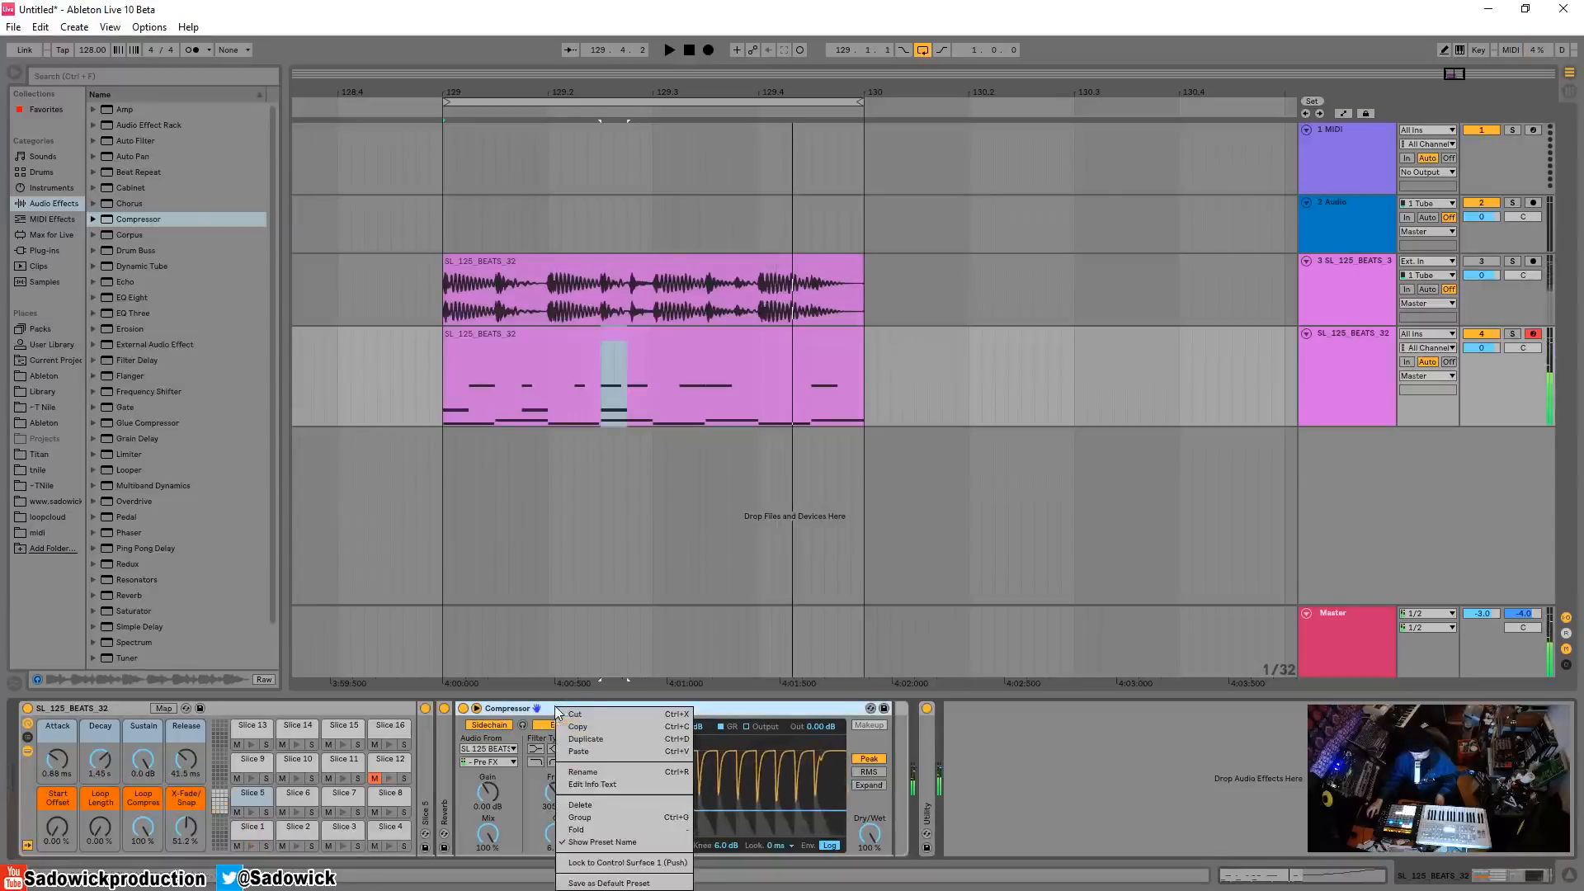
{"action": "left_click", "coordinate": [642, 729]}
{"action": "left_click", "coordinate": [300, 839]}
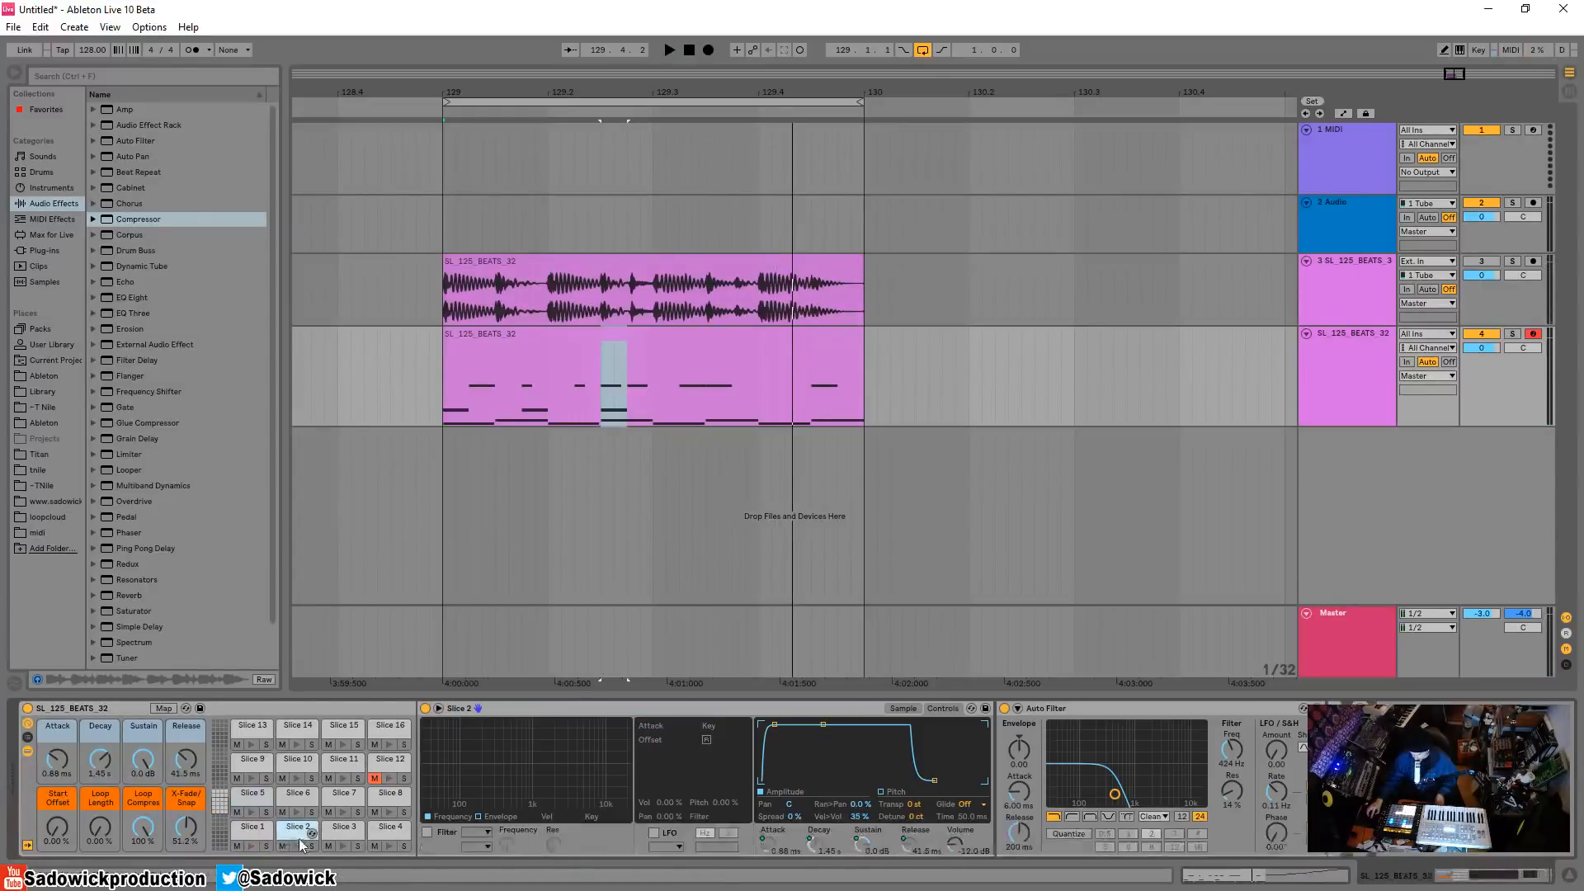
{"action": "left_click", "coordinate": [337, 846]}
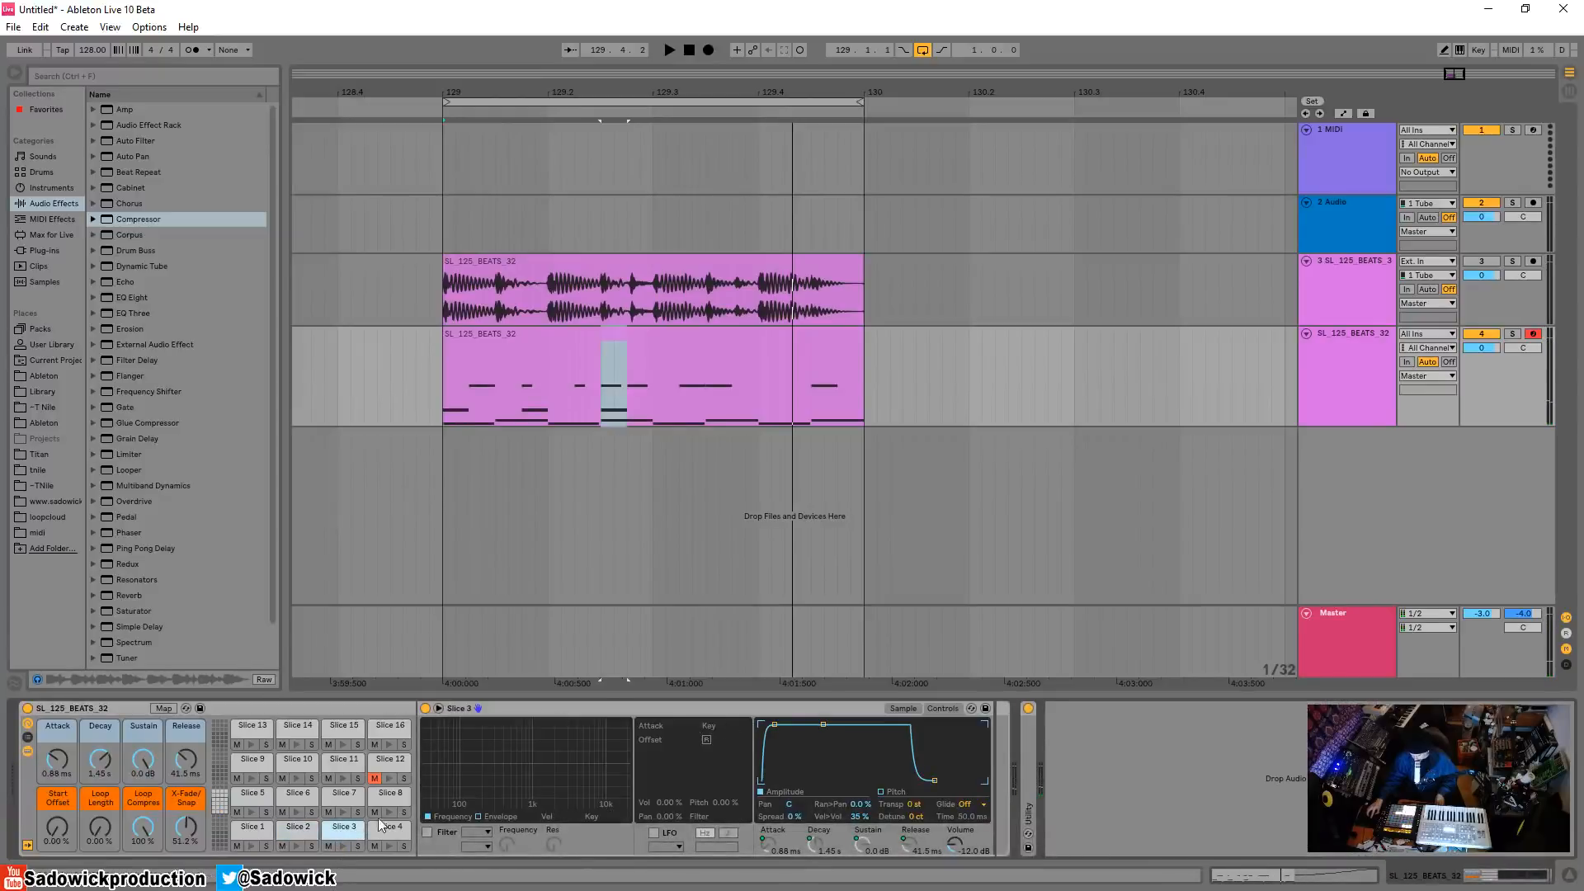
{"action": "double_click", "coordinate": [509, 707]}
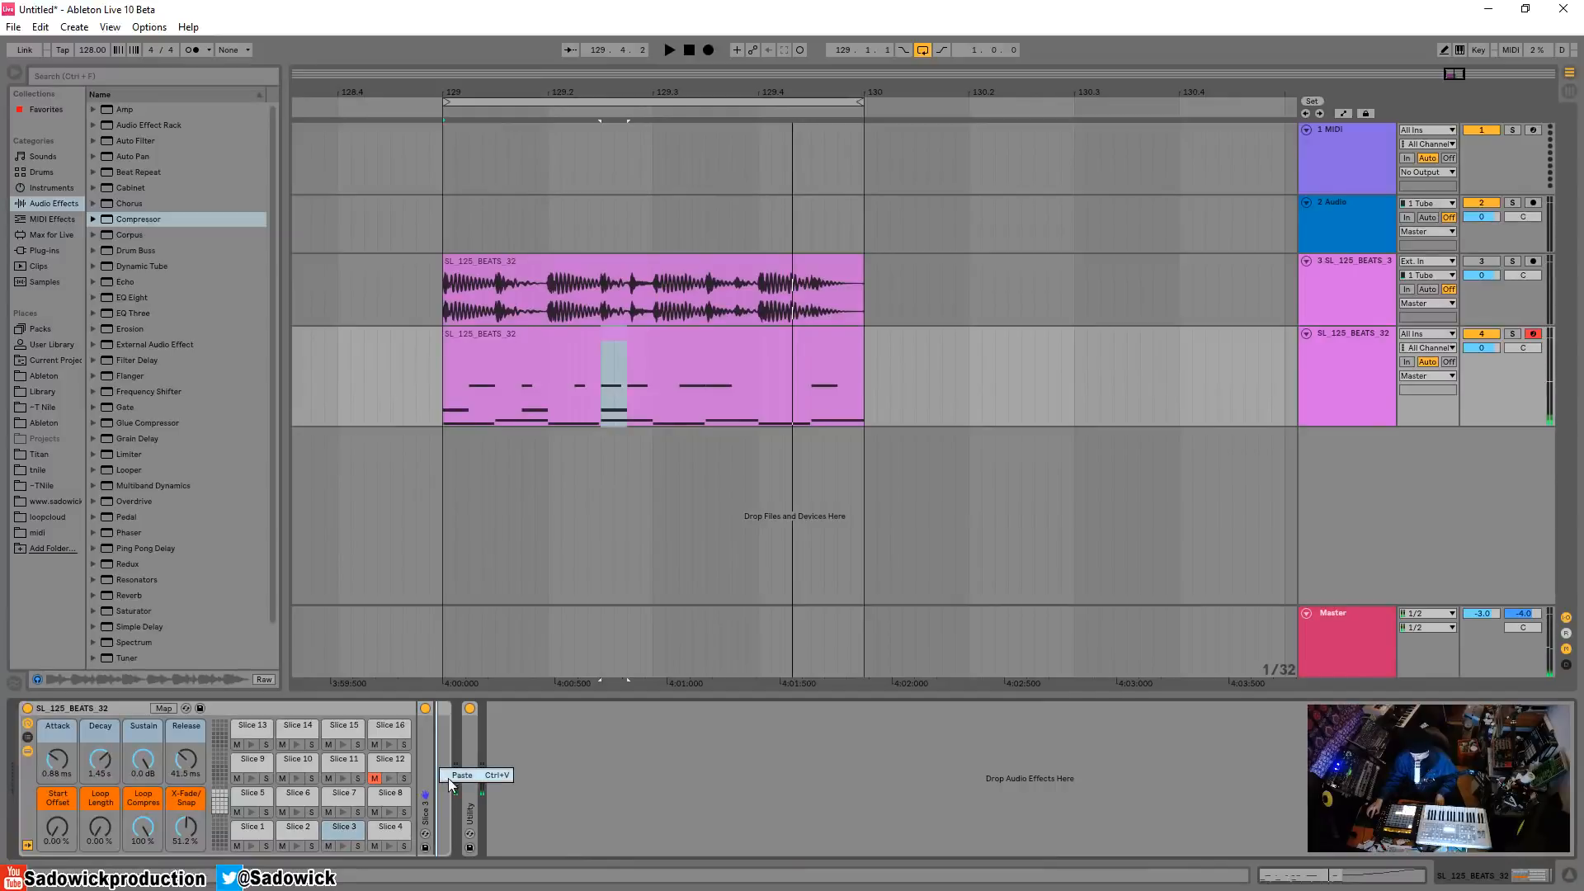
{"action": "key", "text": "ctrl+v"}
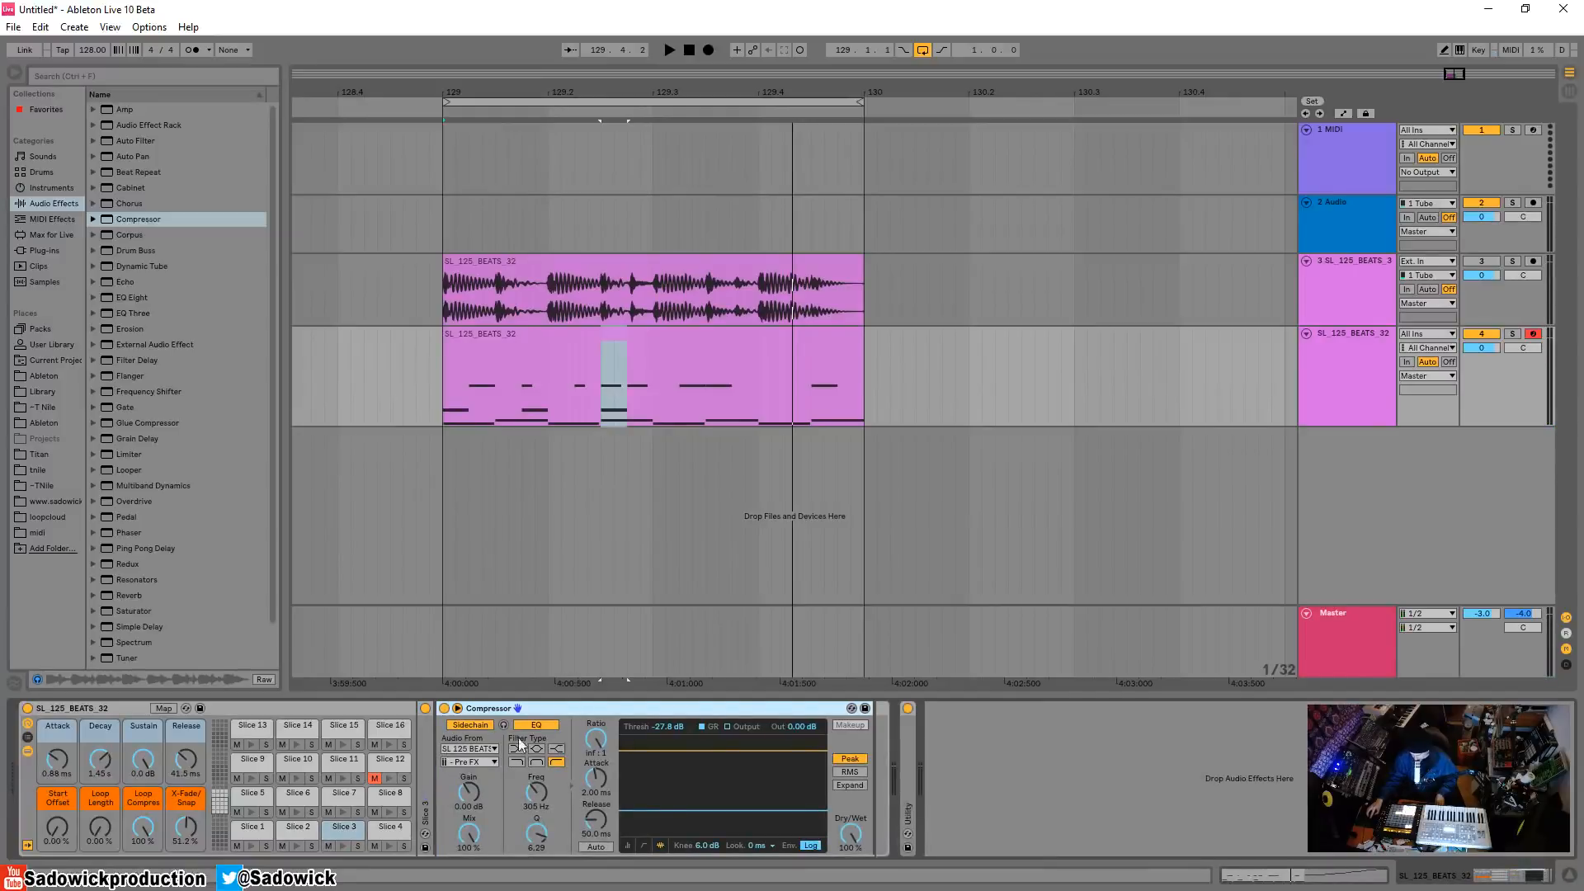
Add an EQ Eight between the Slice 3 sampler and Compressor and change band 1 to a low cut
{"action": "left_click", "coordinate": [132, 297]}
{"action": "left_click_drag", "start_coordinate": [448, 751], "coordinate": [450, 752]}
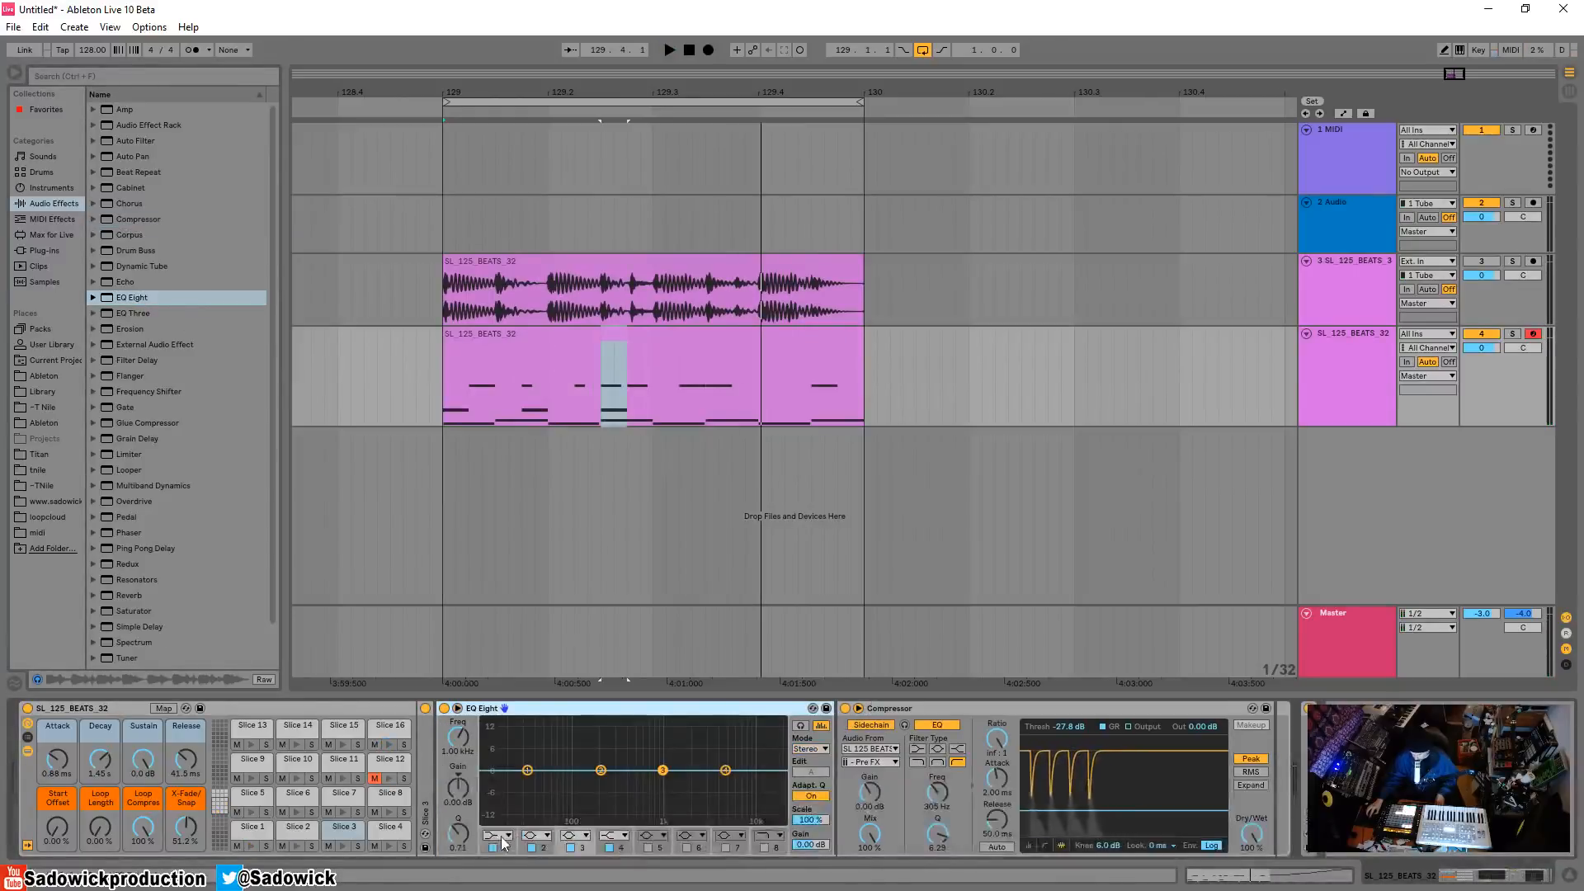
{"action": "left_click", "coordinate": [502, 835]}
{"action": "left_click", "coordinate": [506, 750]}
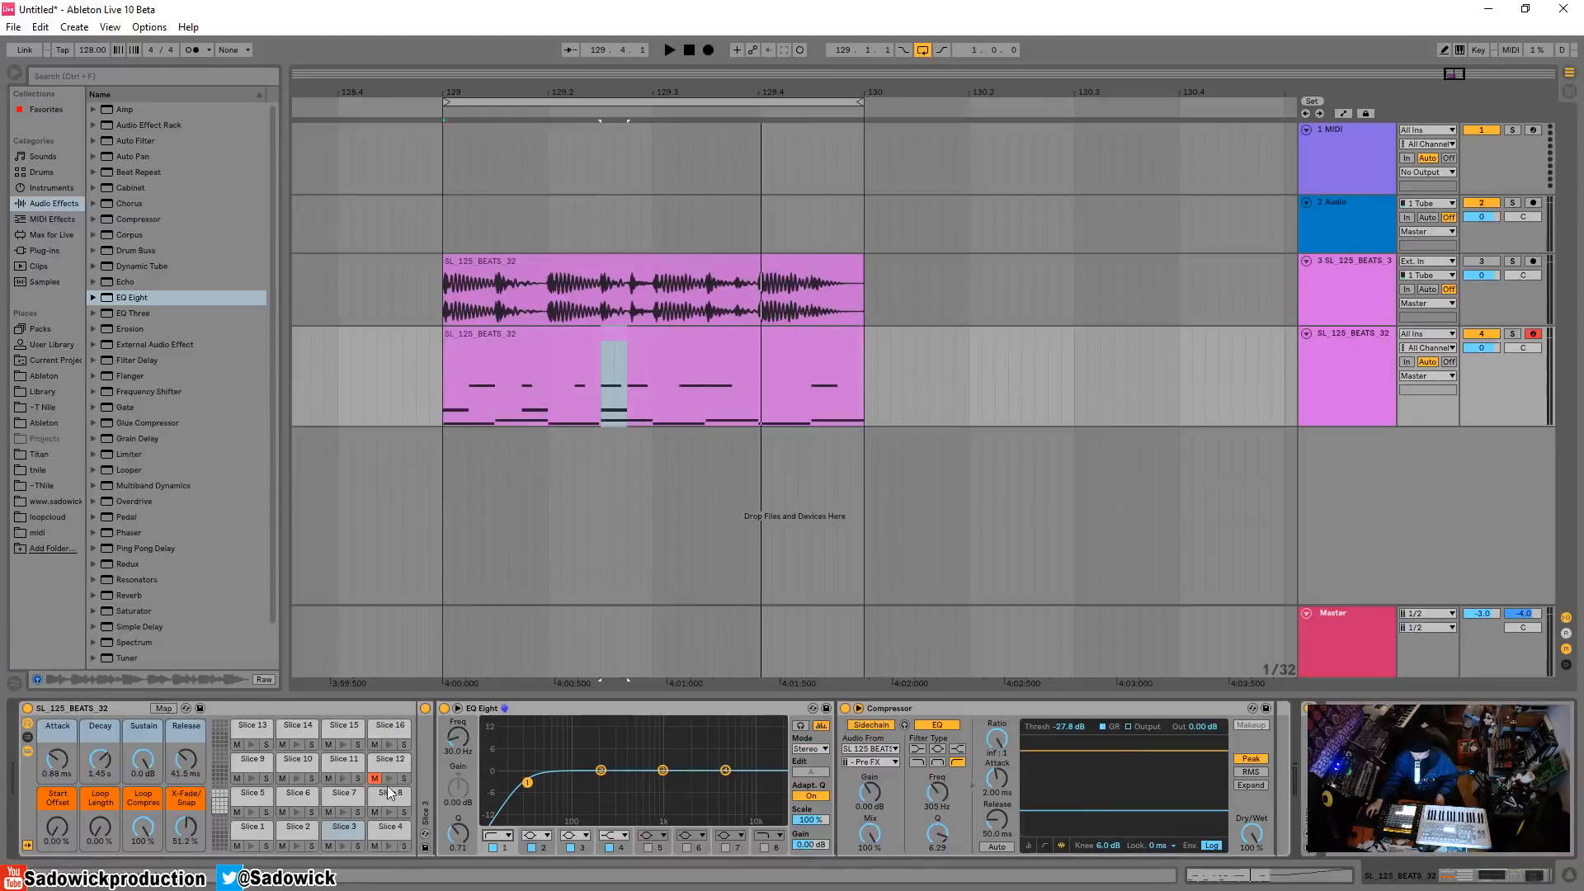
Audition Slice 3 and set its EQ Eight low cut to 220 Hz with a steeper slope and a Q of 0.61
{"action": "left_click", "coordinate": [343, 845]}
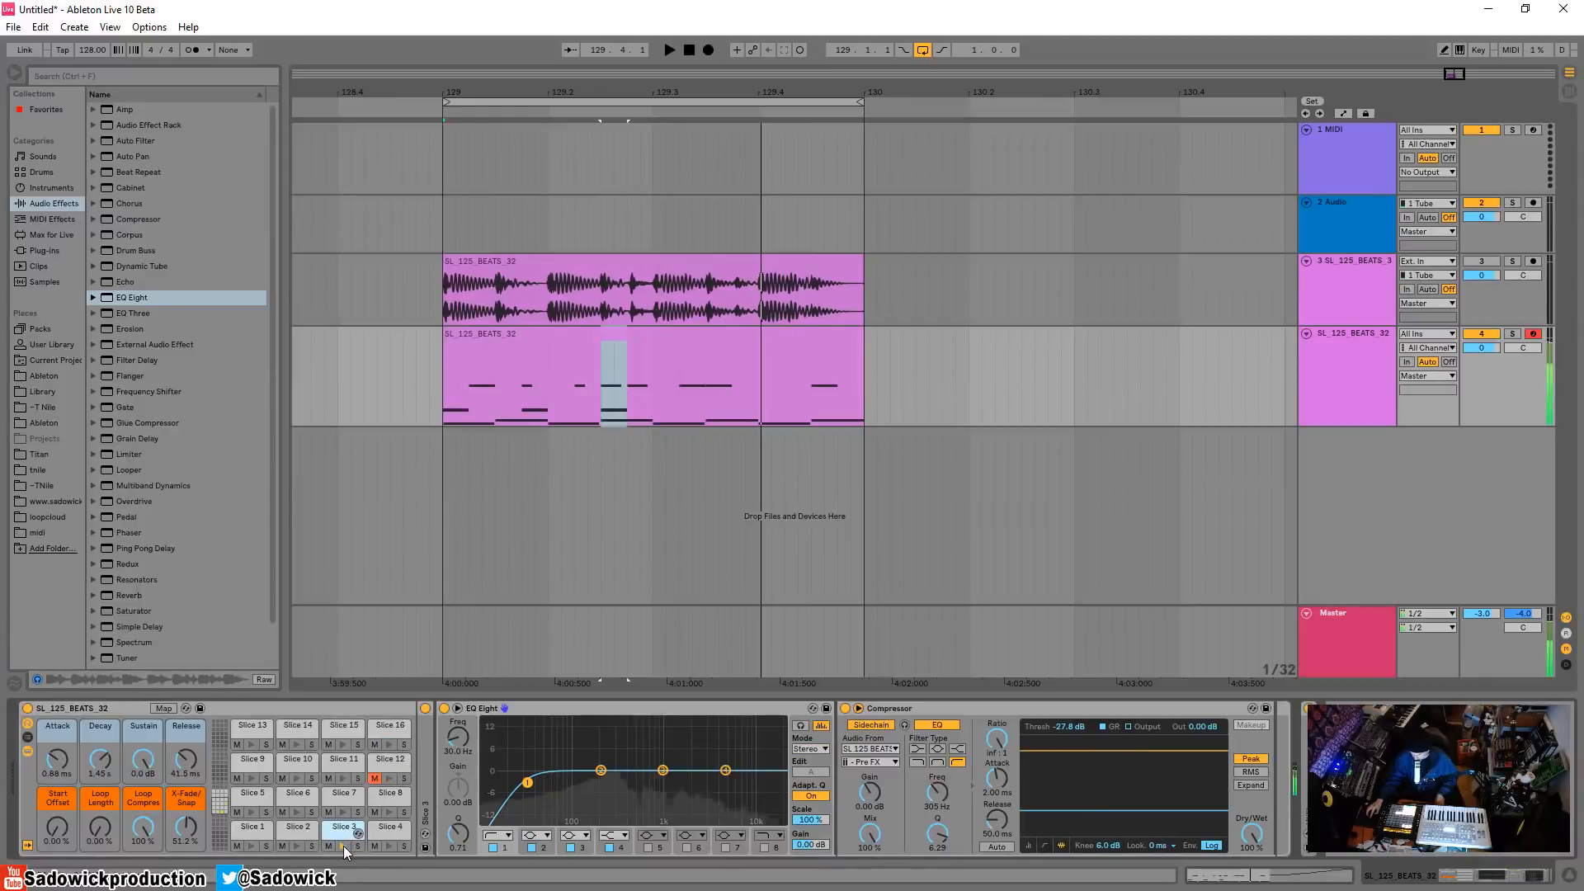
{"action": "left_click_drag", "start_coordinate": [535, 784], "coordinate": [590, 779]}
{"action": "right_click", "coordinate": [587, 776]}
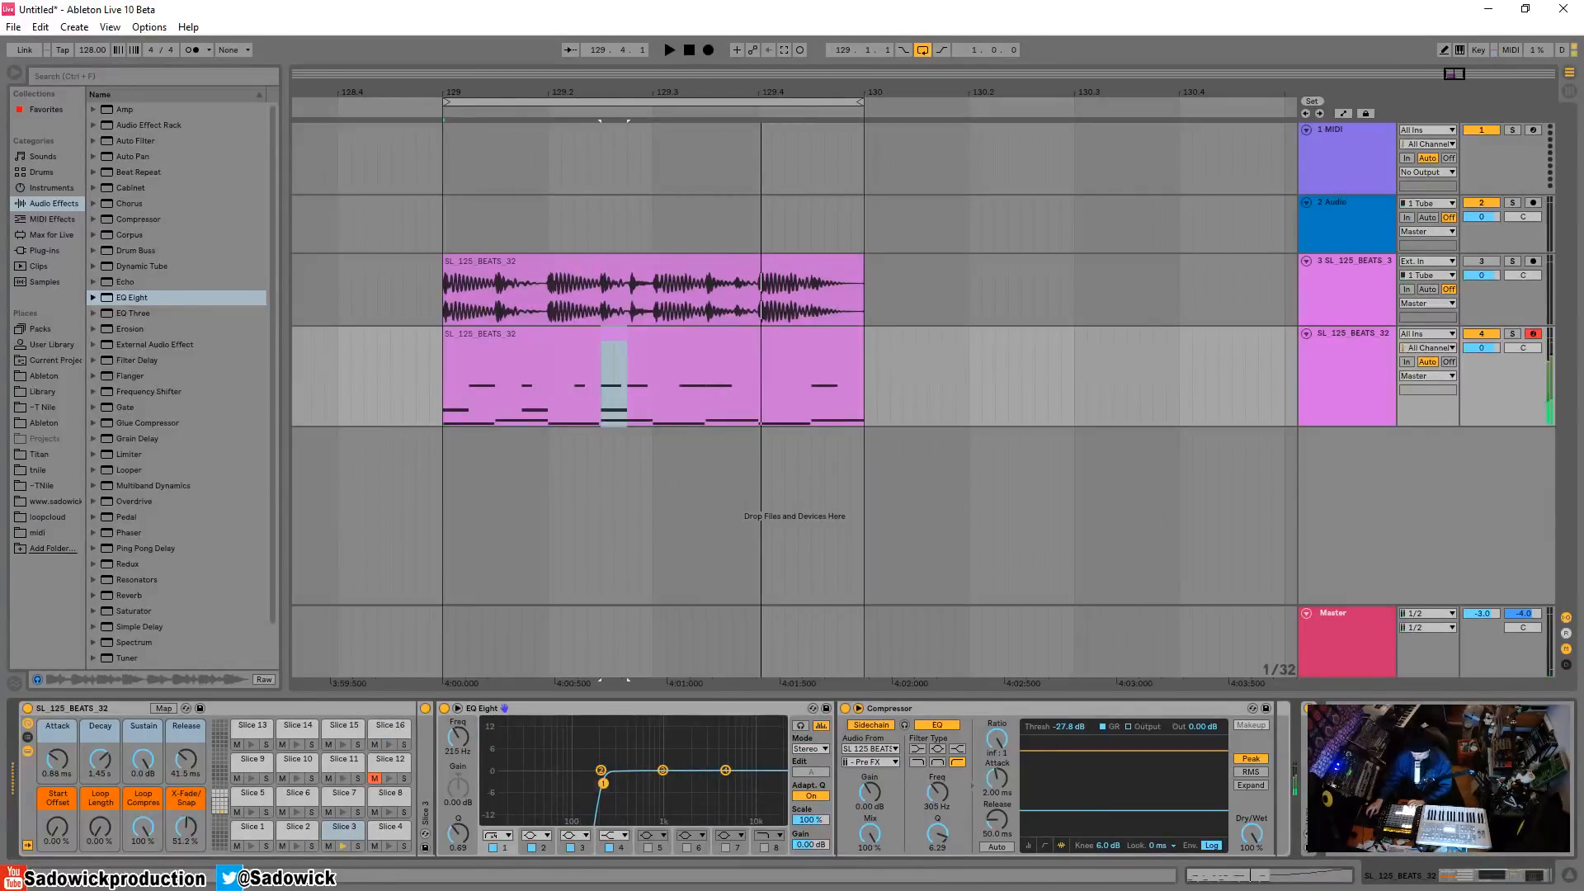
{"action": "mouse_move", "coordinate": [603, 783]}
{"action": "left_mouse_down"}
{"action": "mouse_move", "coordinate": [630, 787]}
{"action": "mouse_move", "coordinate": [604, 785]}
{"action": "left_mouse_up"}
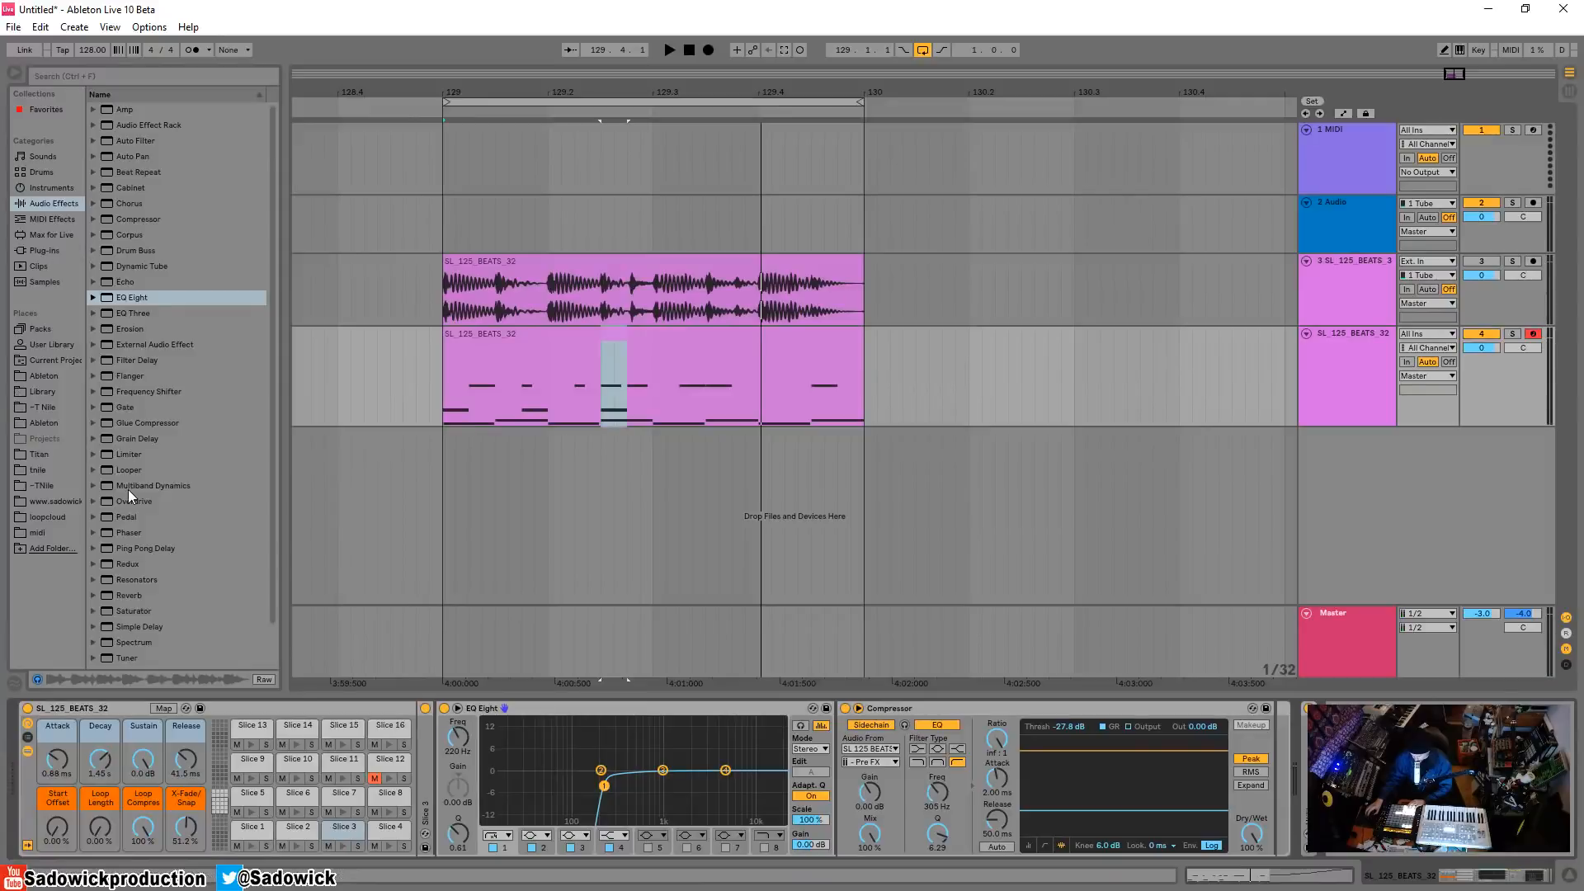
Fold the Slice 3 EQ Eight and insert a new Compressor between it and the sidechained Compressor
{"action": "scroll", "coordinate": [127, 488], "scroll_direction": "down", "scroll_amount": 1}
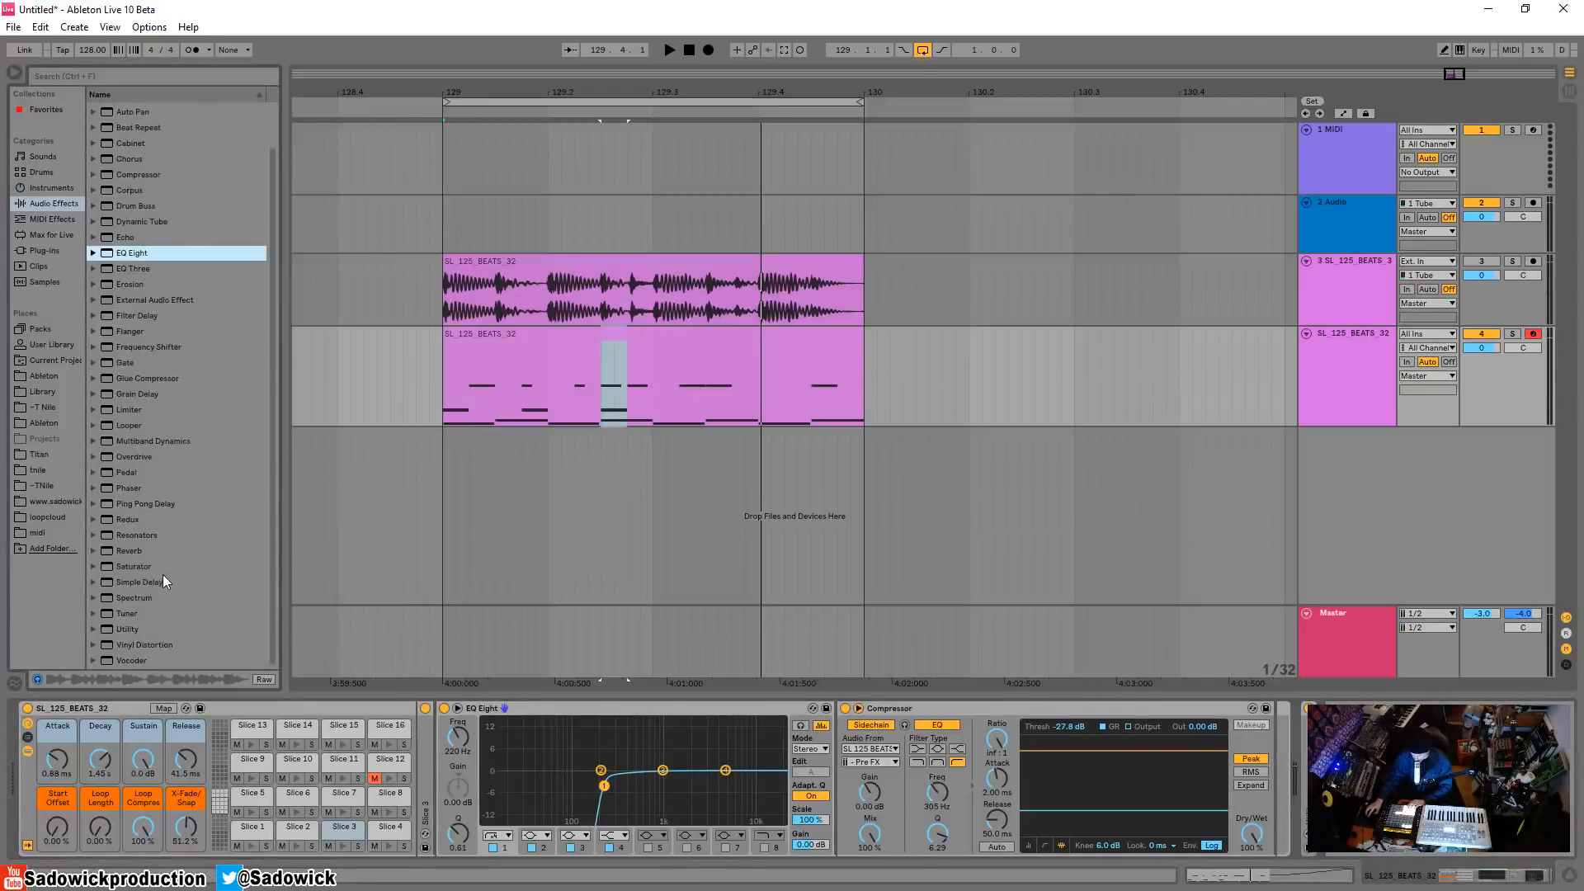
{"action": "left_click", "coordinate": [334, 835]}
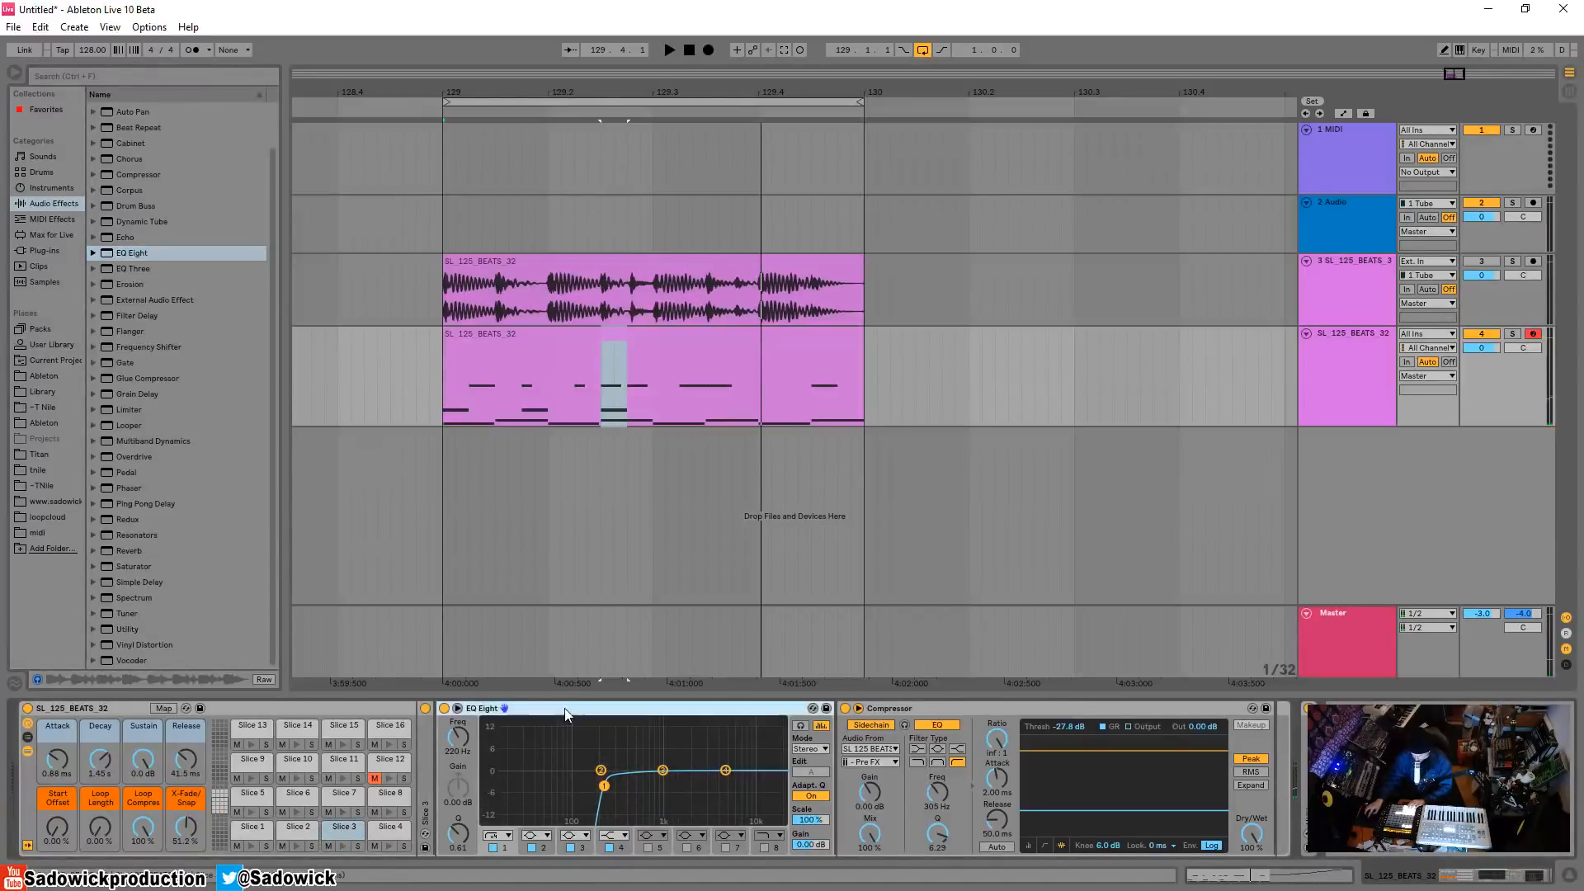
{"action": "double_click", "coordinate": [495, 708]}
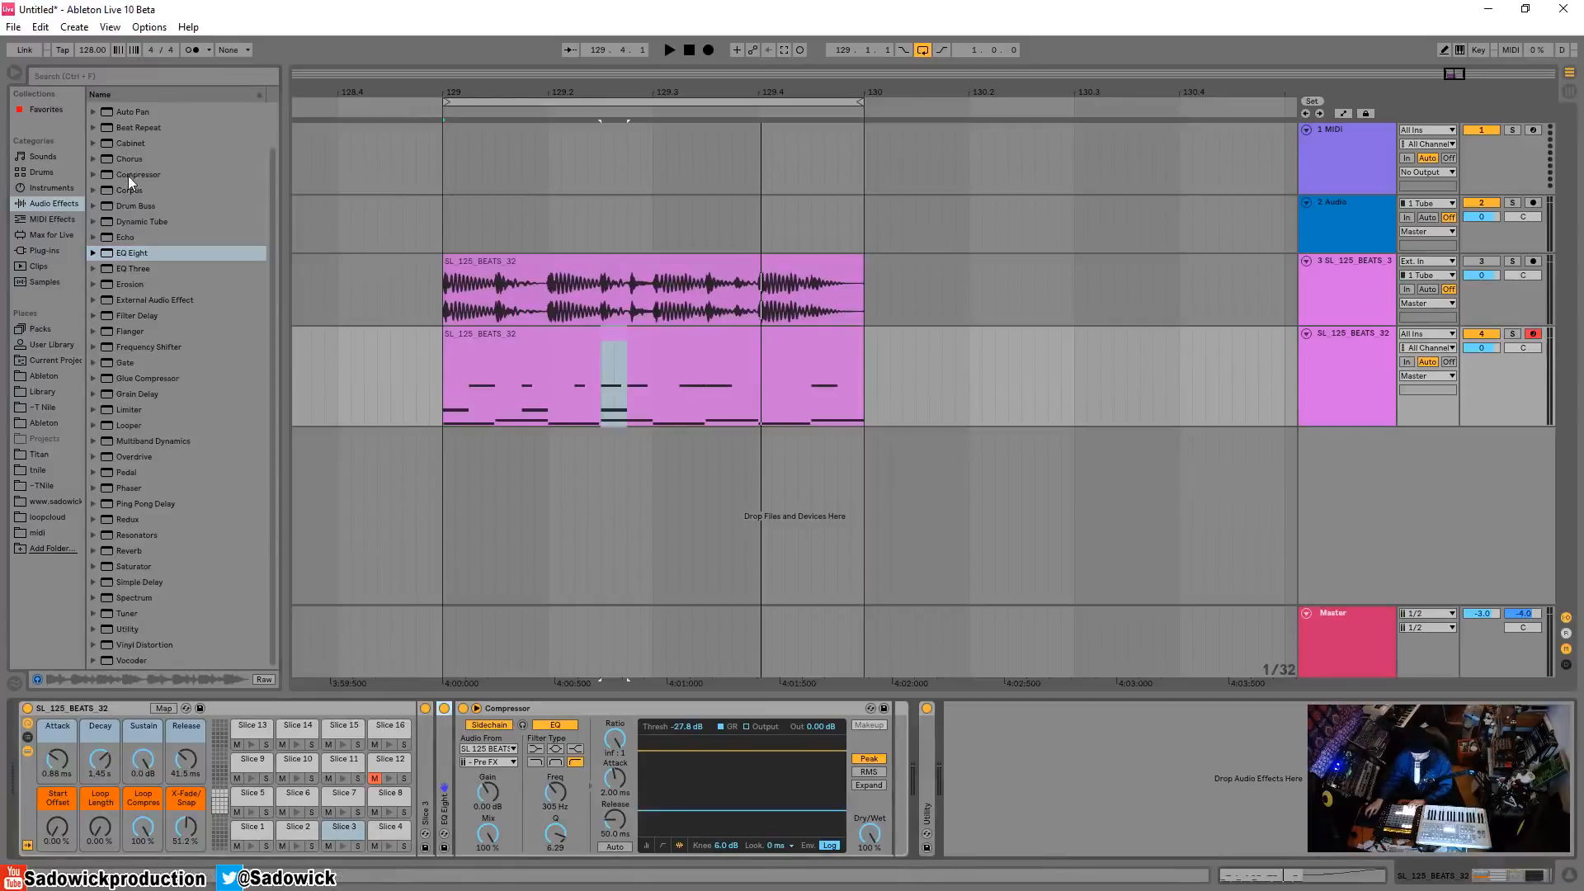
{"action": "left_click_drag", "start_coordinate": [127, 176], "coordinate": [466, 764]}
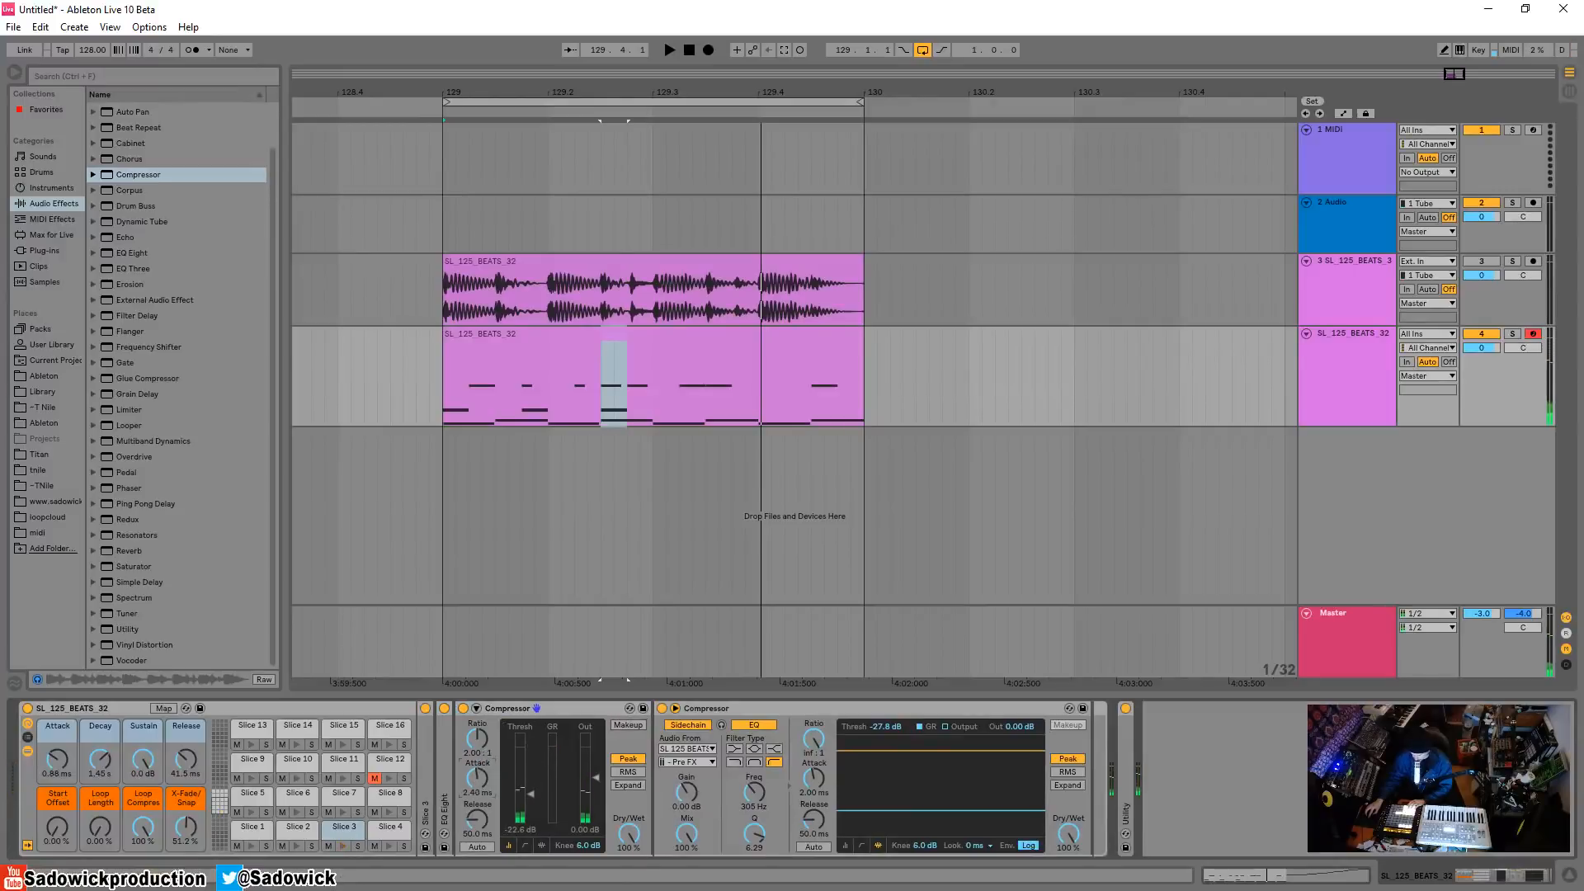
Show the new Slice 3 Compressor's activity view and set ratio inf:1, threshold -40.3 dB and attack 25.9 ms
{"action": "left_click", "coordinate": [542, 844]}
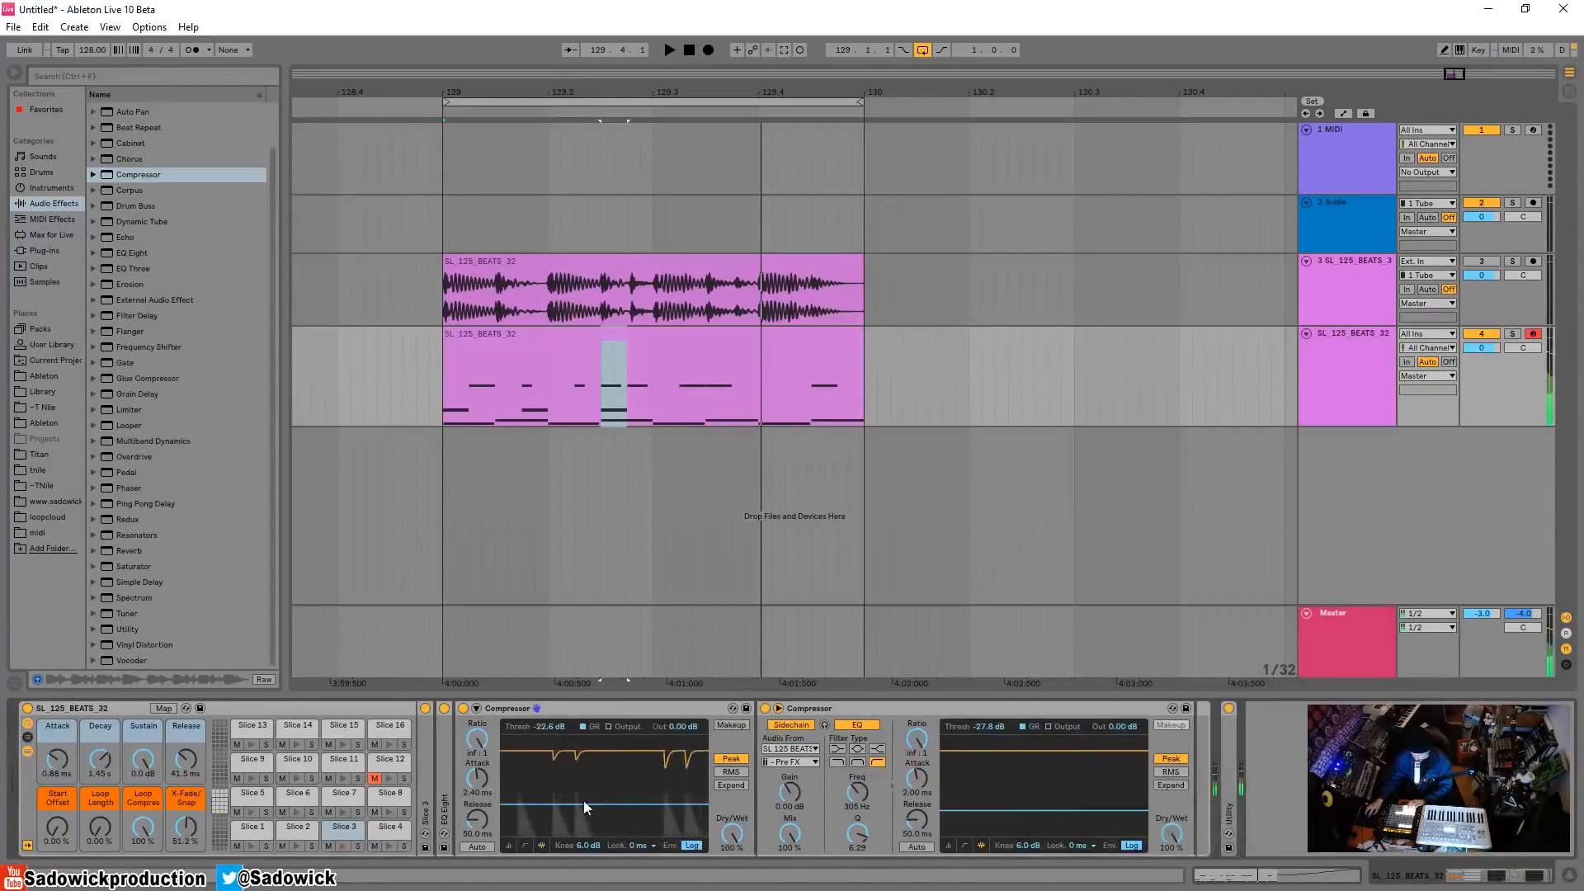
{"action": "left_click_drag", "start_coordinate": [583, 800], "coordinate": [582, 821]}
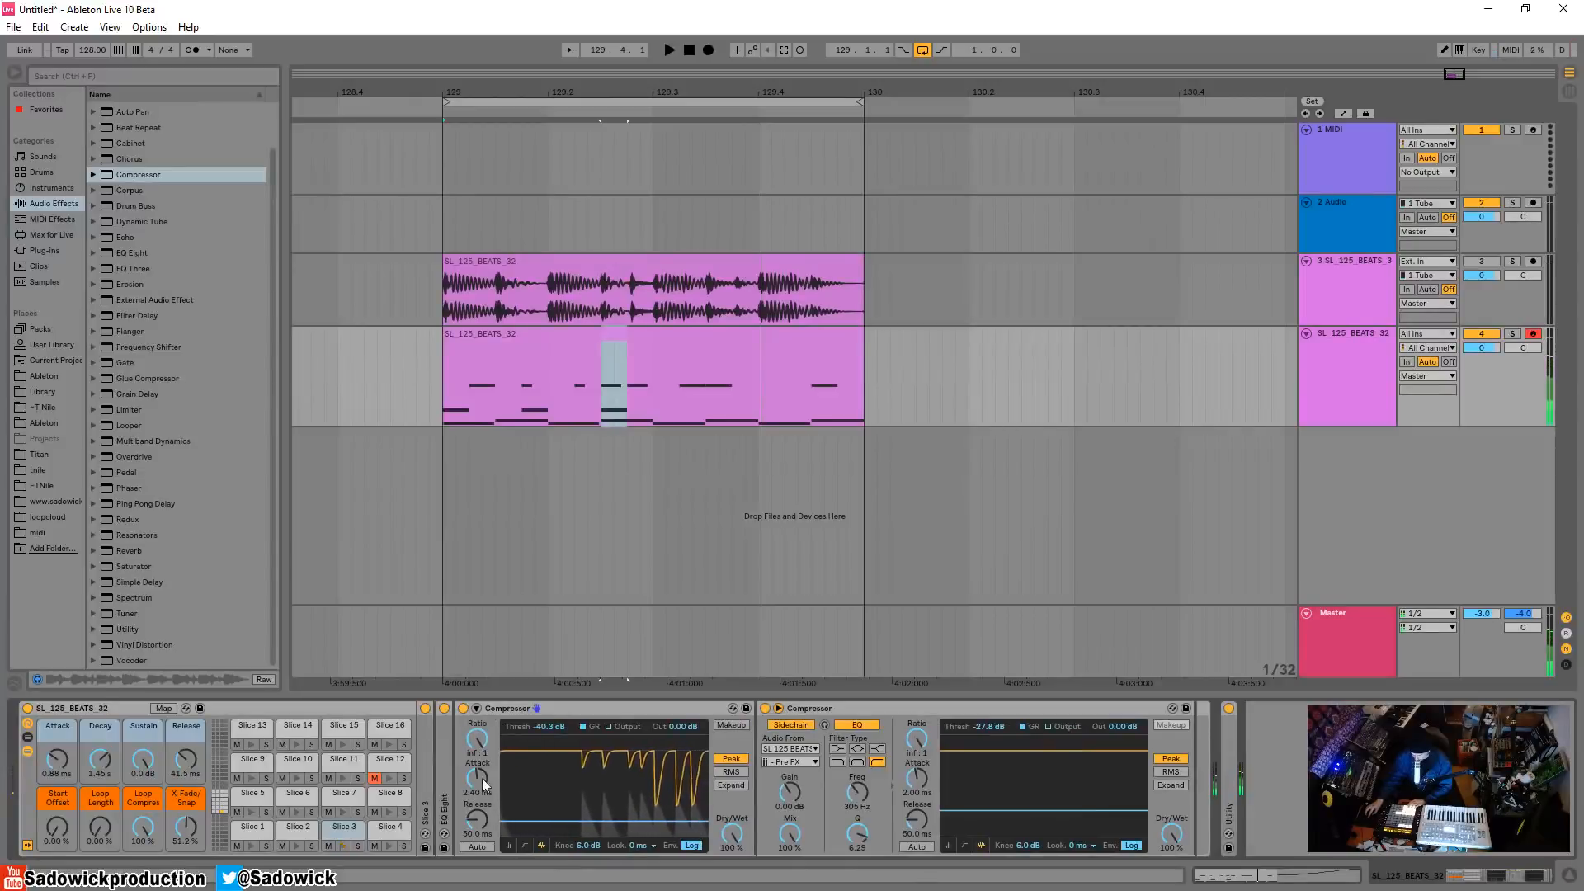
{"action": "left_click_drag", "start_coordinate": [478, 779], "coordinate": [477, 742]}
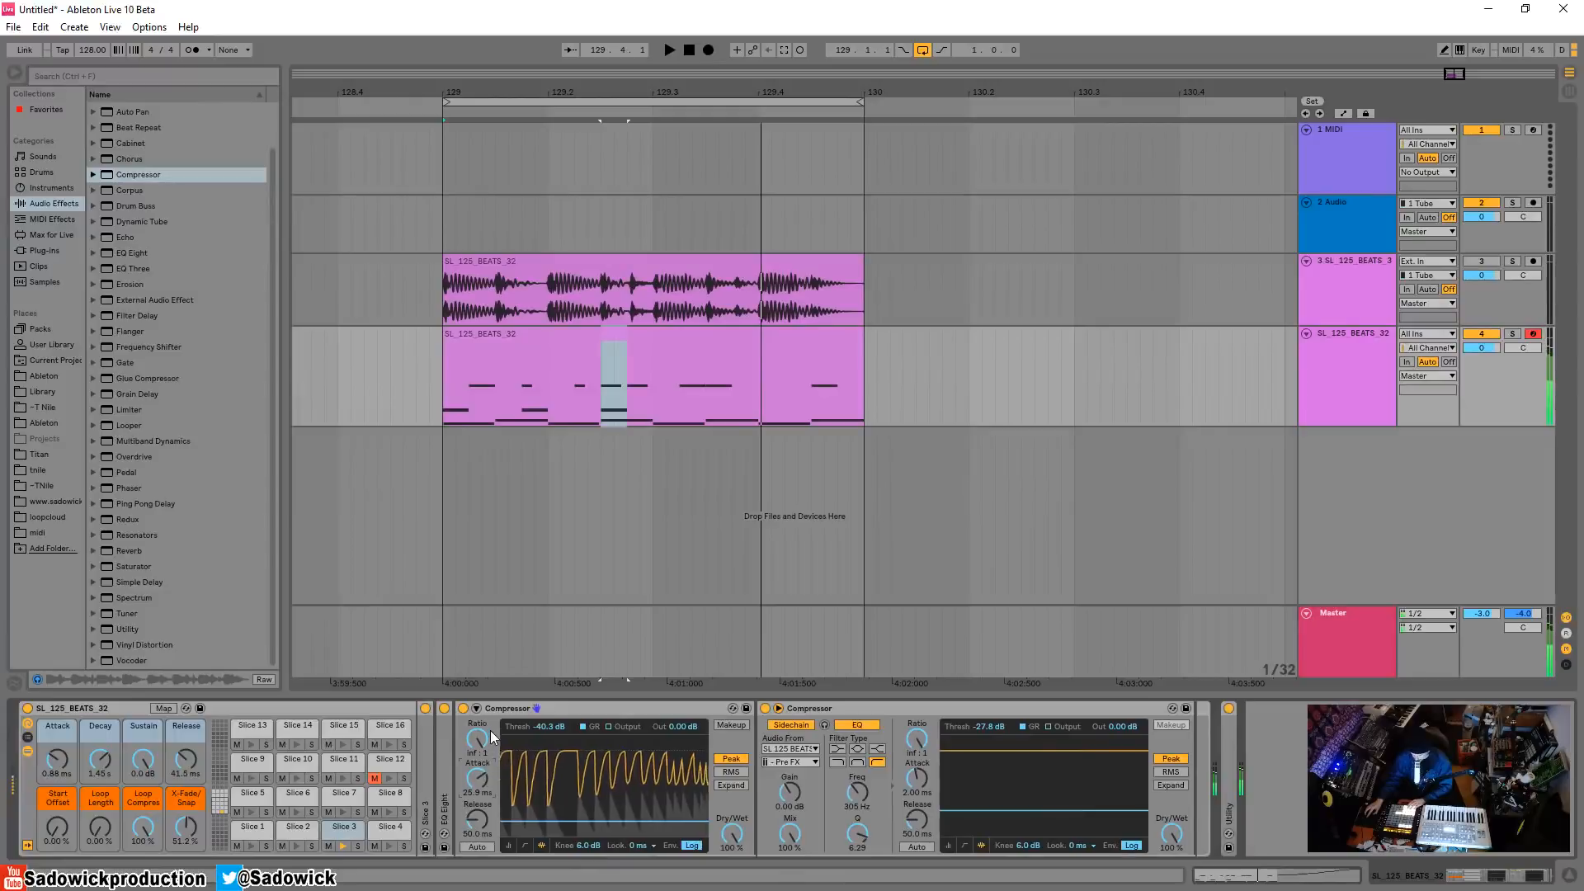
In the MIDI clip, add a Slice 3 note at 1.2, play the pattern and lengthen the note to over one and a half sixteenths
{"action": "double_click", "coordinate": [503, 333]}
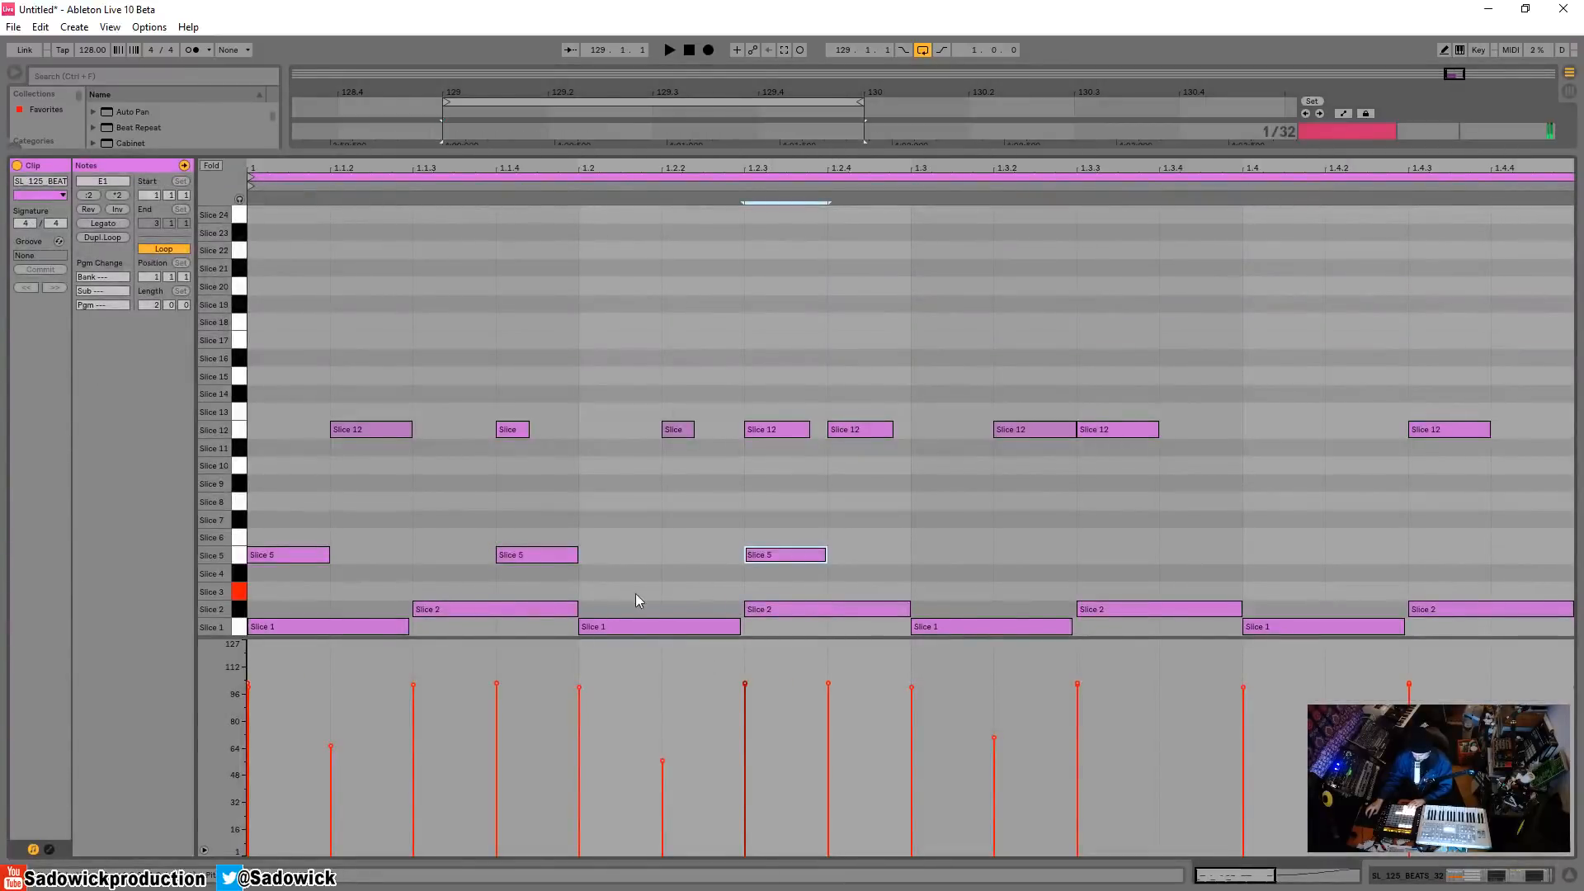
{"action": "double_click", "coordinate": [601, 593]}
{"action": "left_click_drag", "start_coordinate": [621, 590], "coordinate": [660, 593]}
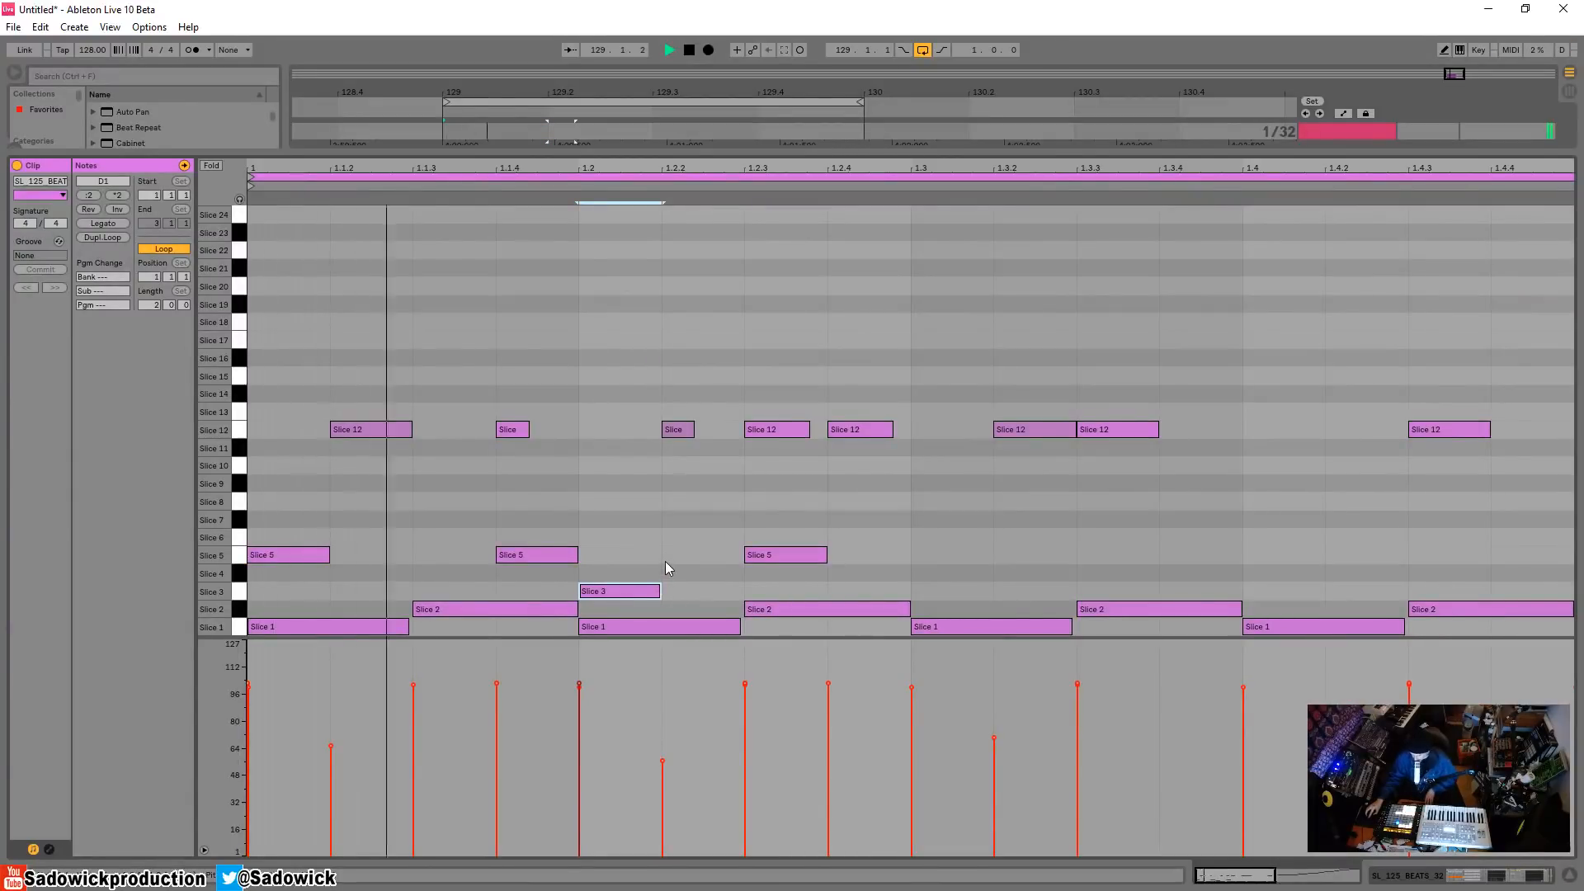
{"action": "left_click_drag", "start_coordinate": [664, 588], "coordinate": [682, 590]}
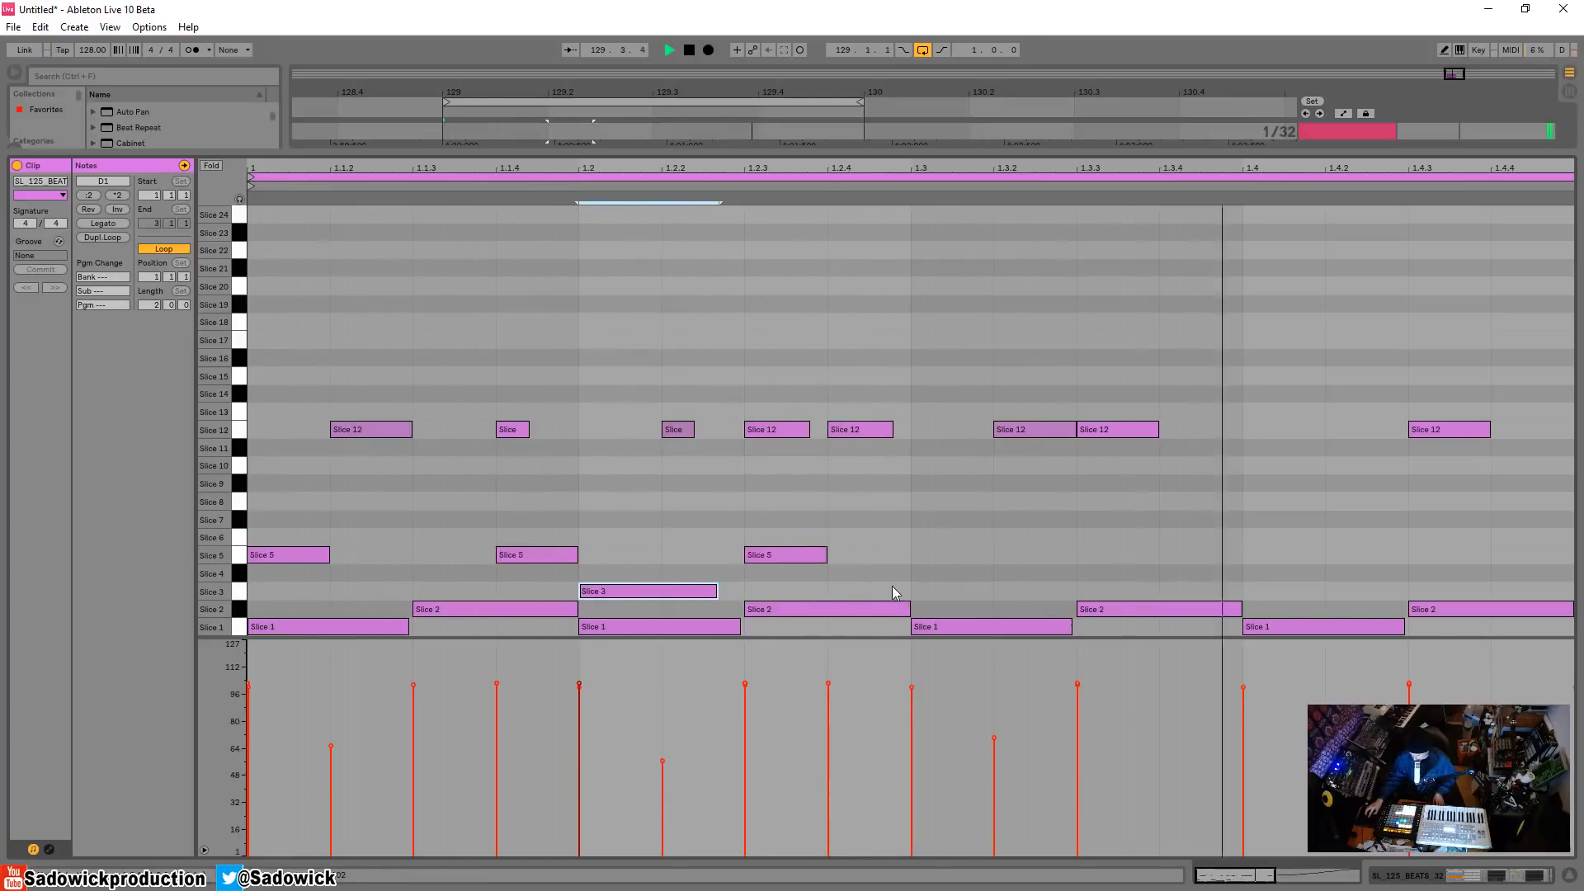
Stop playback and duplicate the Slice 3 note from 1.2 to 1.4
{"action": "key", "text": "space"}
{"action": "left_click_drag", "start_coordinate": [897, 587], "coordinate": [275, 595]}
{"action": "key", "text": "ctrl+d"}
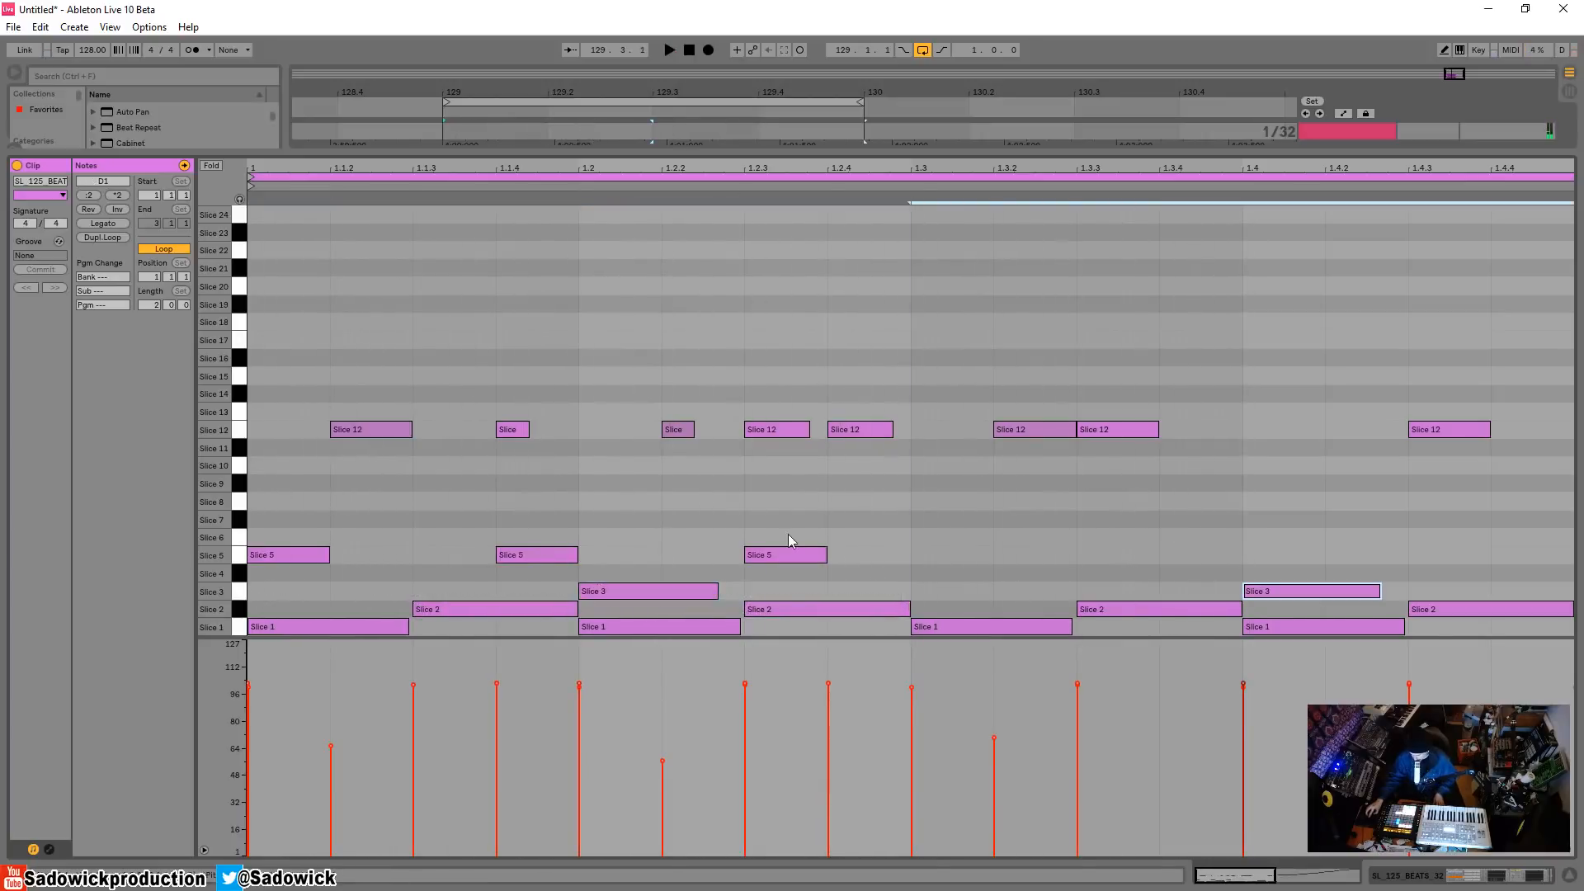
Play the clip, fold the first Slice 3 Compressor and set the sidechained Compressor's threshold to -10.6 dB
{"action": "left_click", "coordinate": [1457, 876]}
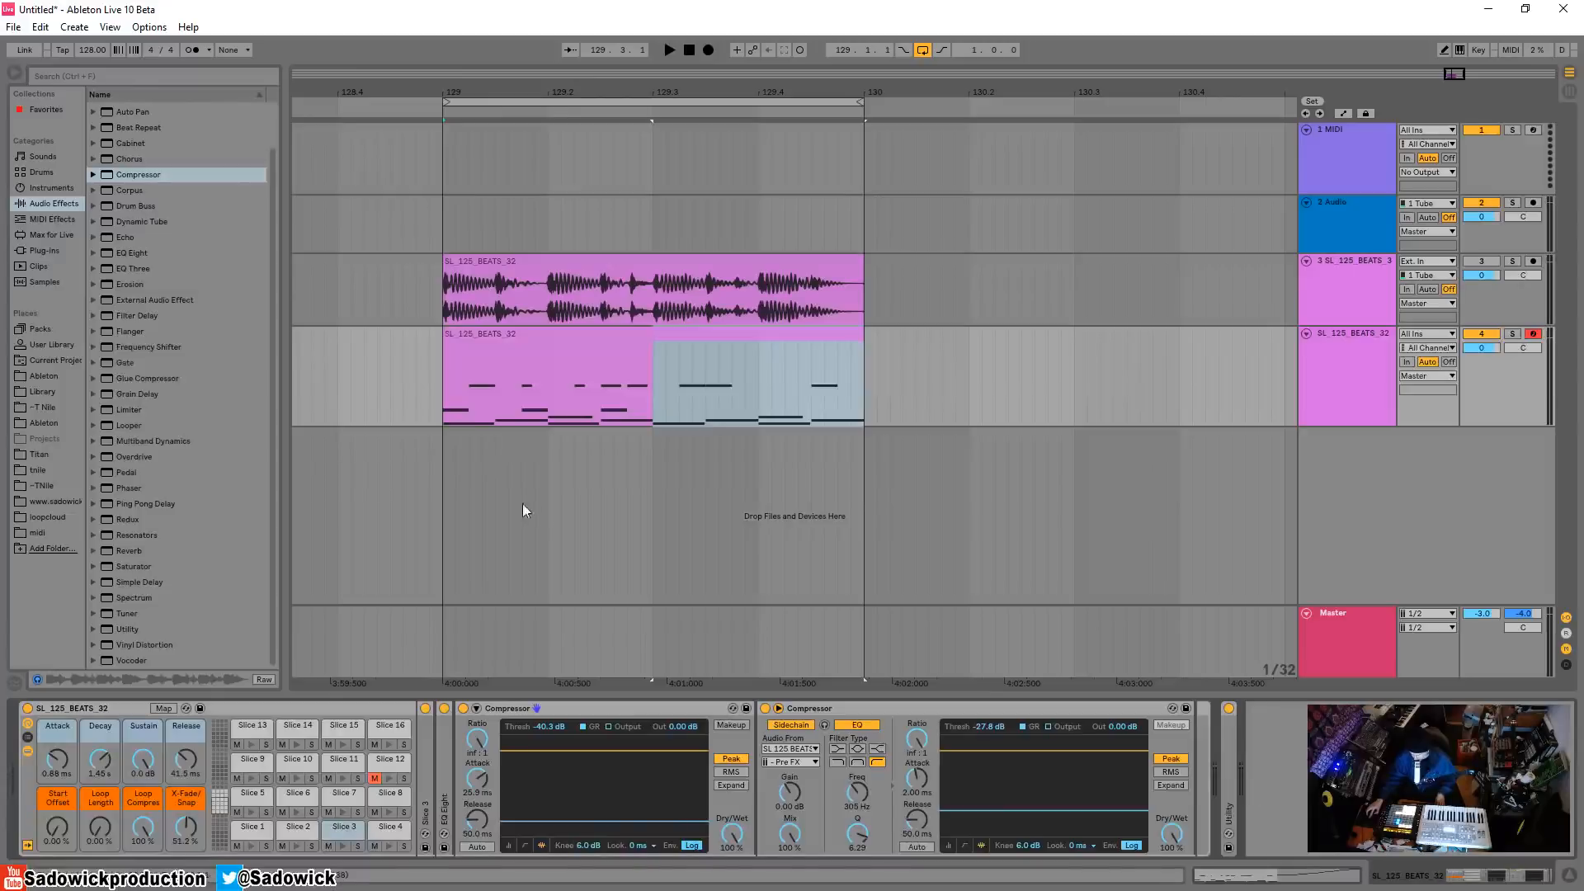
{"action": "key", "text": "space"}
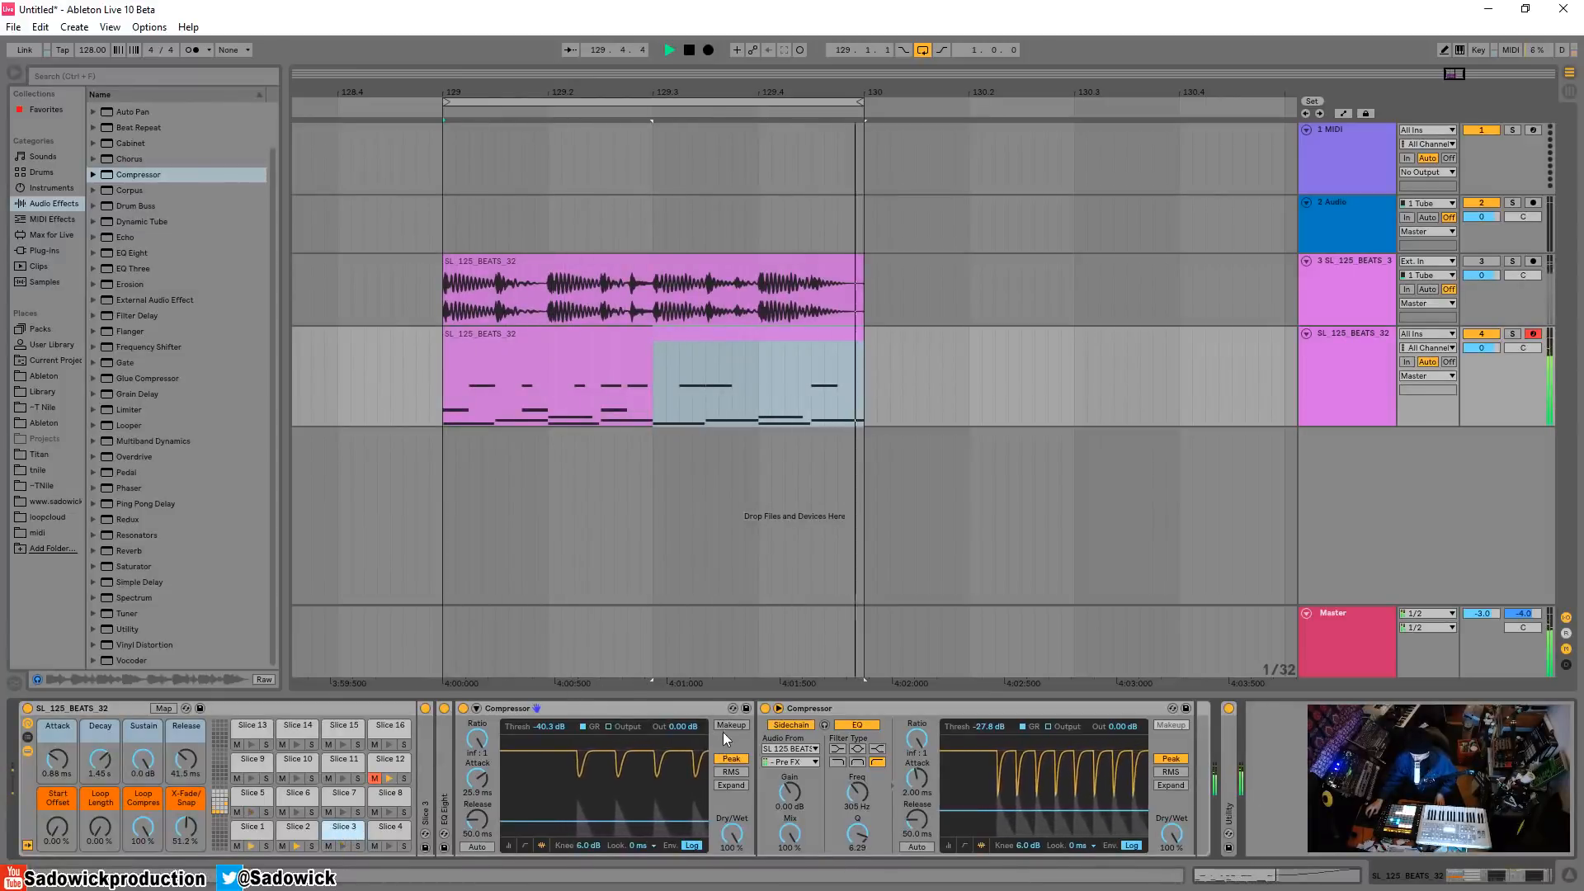
{"action": "double_click", "coordinate": [522, 711]}
{"action": "left_click_drag", "start_coordinate": [760, 810], "coordinate": [760, 777]}
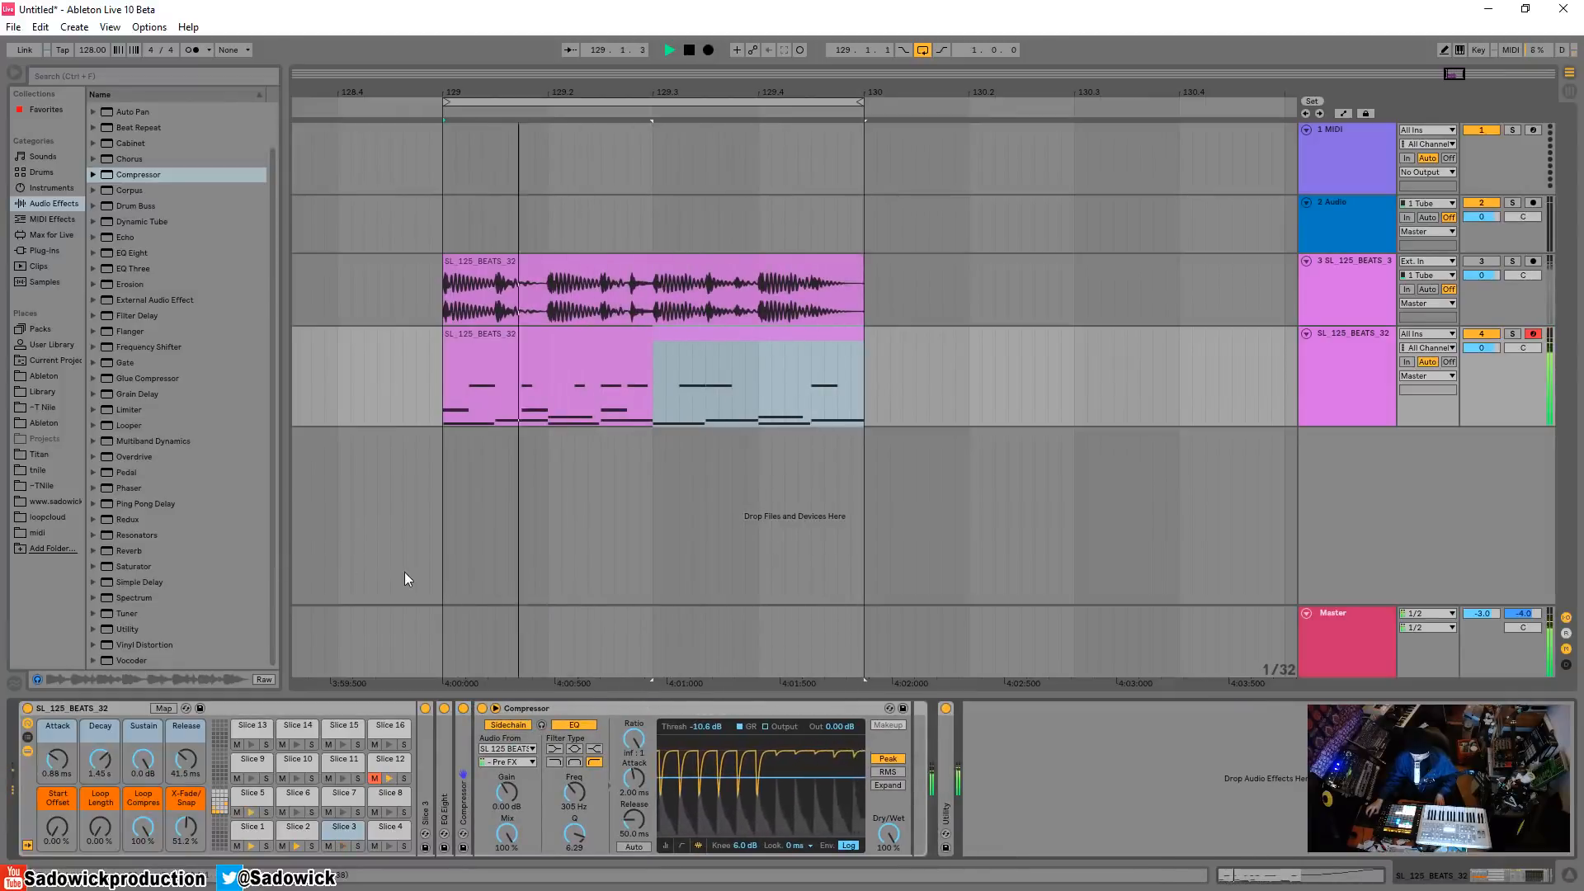
{"action": "key", "text": "space"}
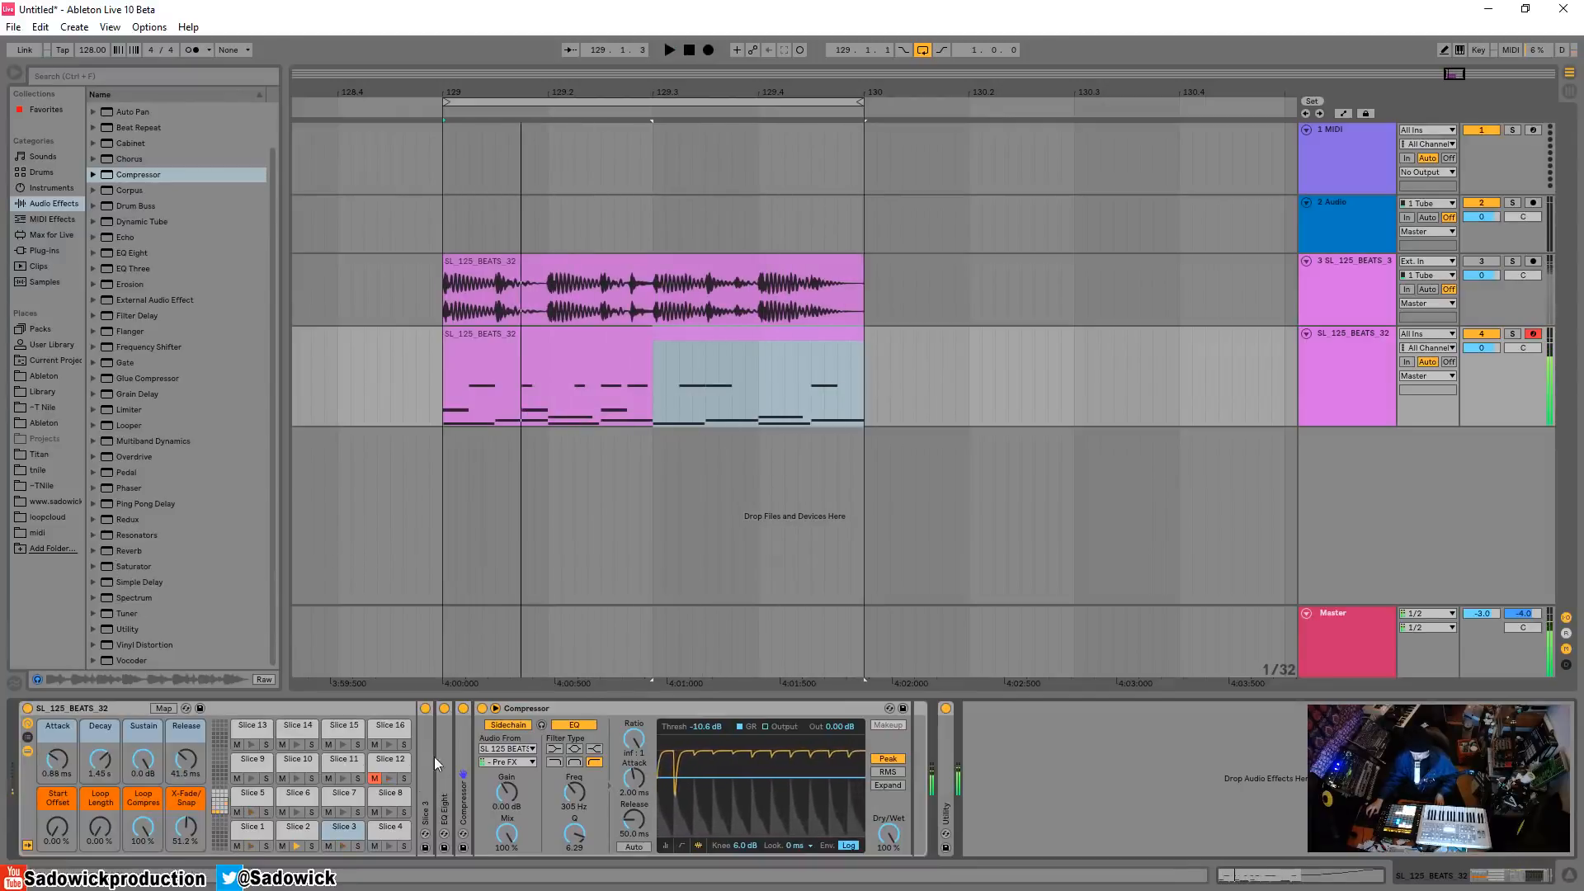
Unfold Slice 3's Simpler and set its transposition to +2 st while the pattern plays
{"action": "double_click", "coordinate": [430, 756]}
{"action": "left_click", "coordinate": [912, 803]}
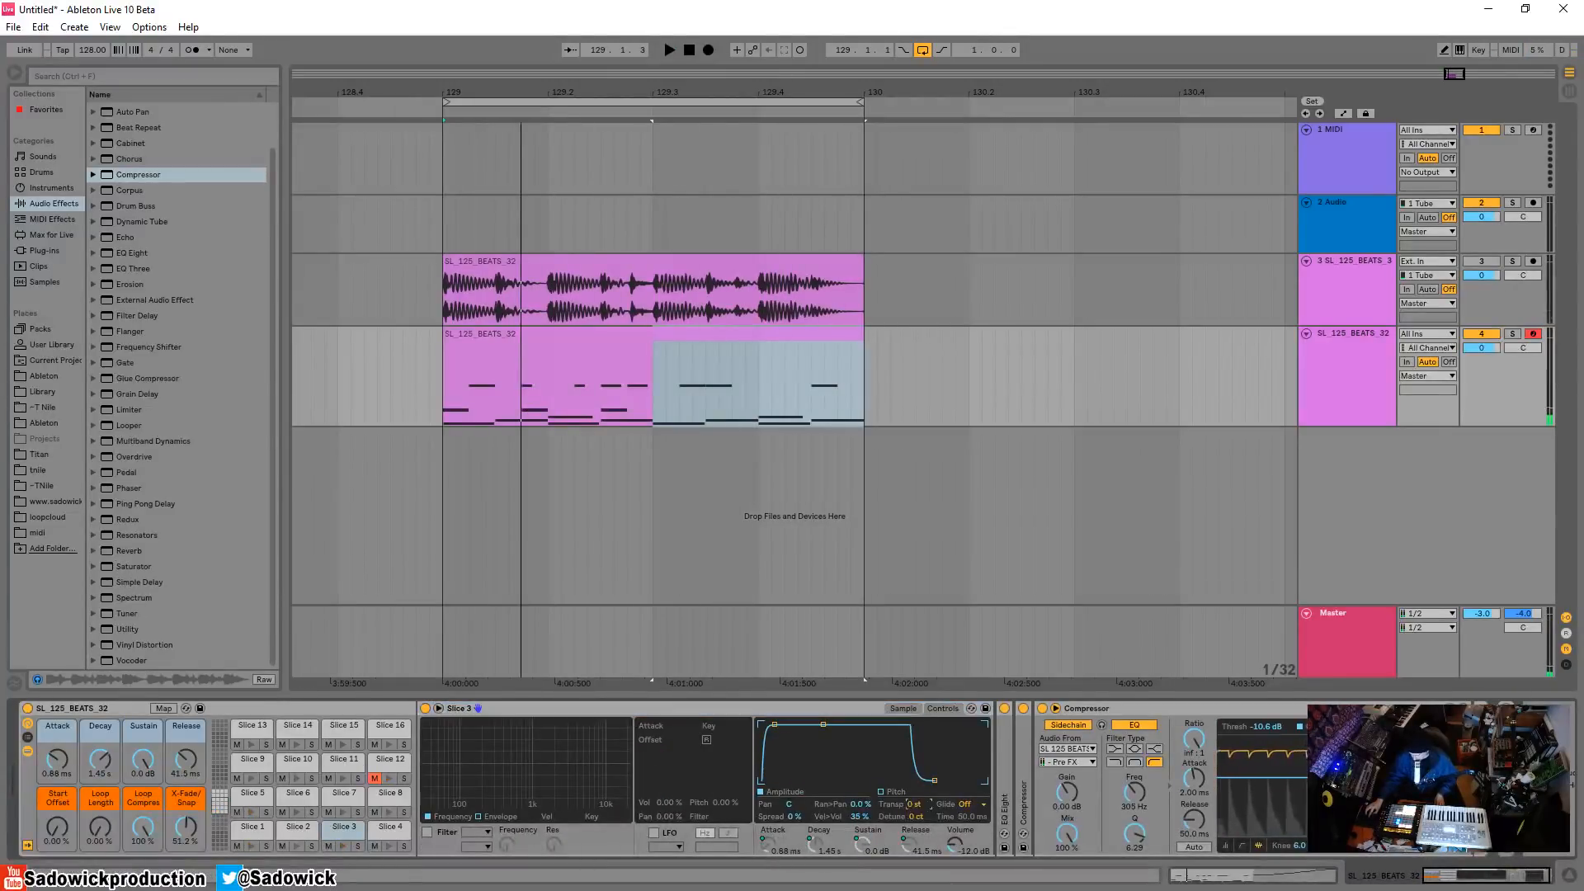
{"action": "key", "text": "space"}
{"action": "left_click_drag", "start_coordinate": [915, 800], "coordinate": [916, 803]}
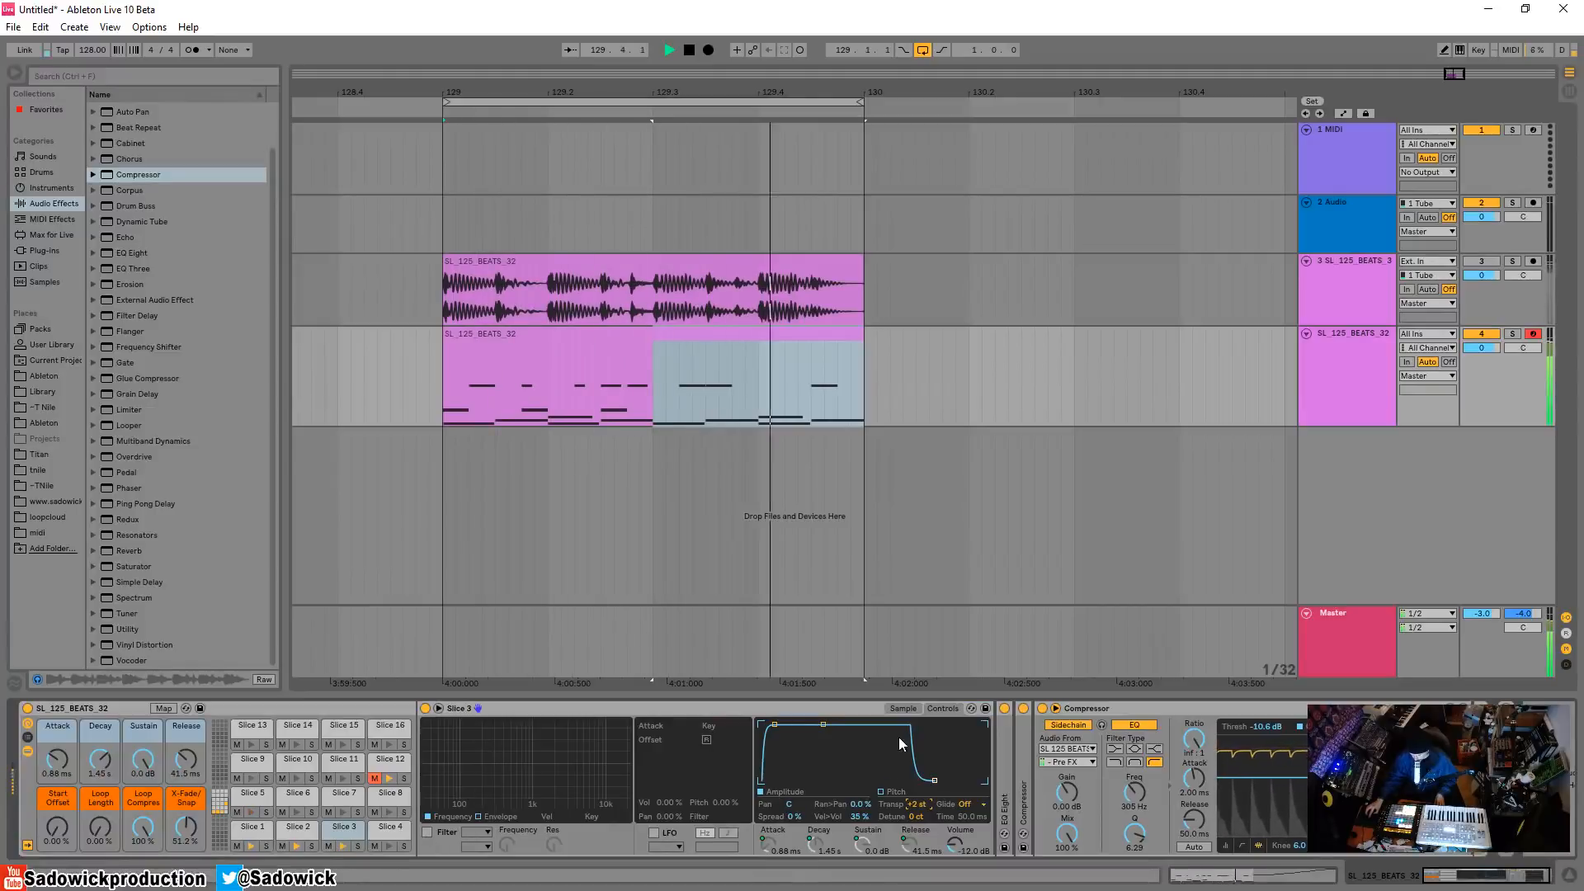
Move the sample start marker slightly earlier in Slice 3's Simpler, stop playback and fold the Simpler
{"action": "left_click", "coordinate": [902, 708]}
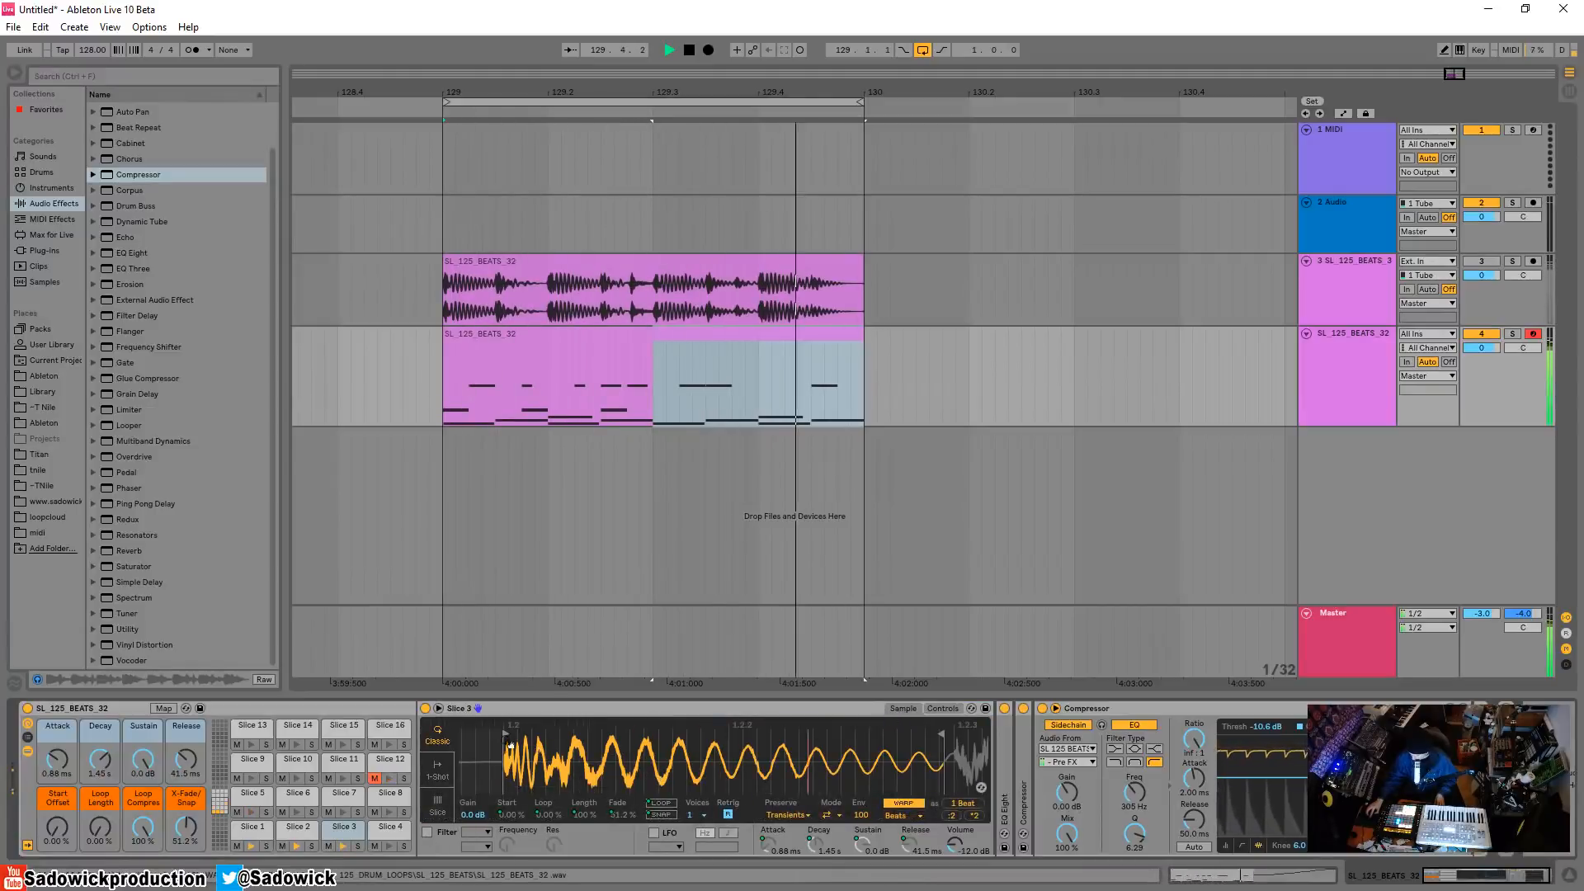
{"action": "mouse_move", "coordinate": [510, 745]}
{"action": "left_mouse_down"}
{"action": "mouse_move", "coordinate": [576, 742]}
{"action": "mouse_move", "coordinate": [507, 750]}
{"action": "left_mouse_up"}
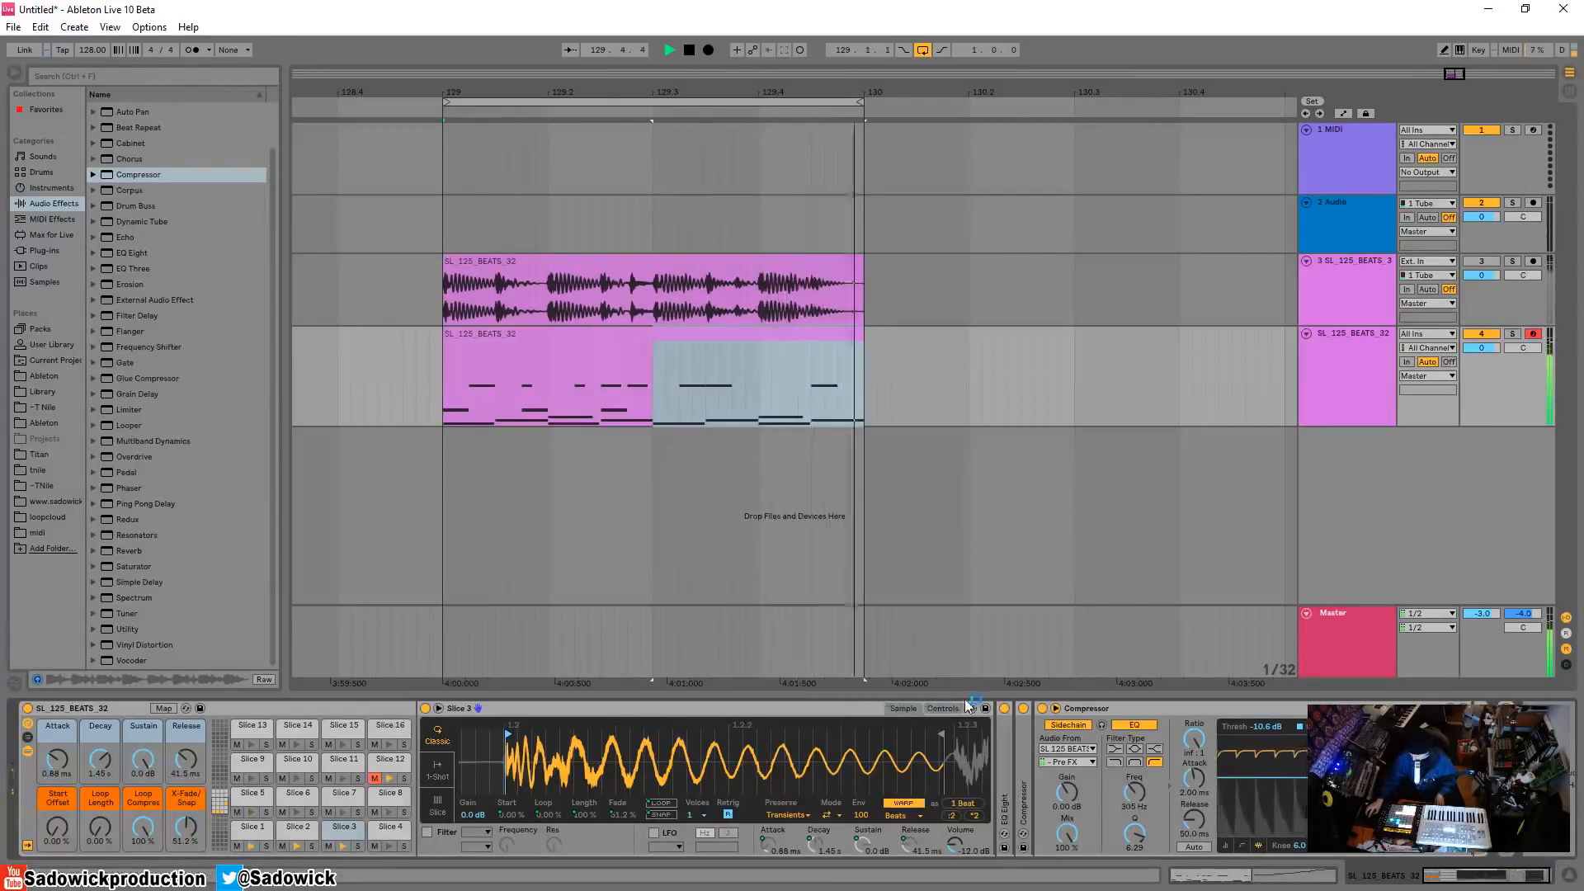
{"action": "key", "text": "space"}
{"action": "left_click", "coordinate": [647, 715]}
{"action": "double_click", "coordinate": [648, 715]}
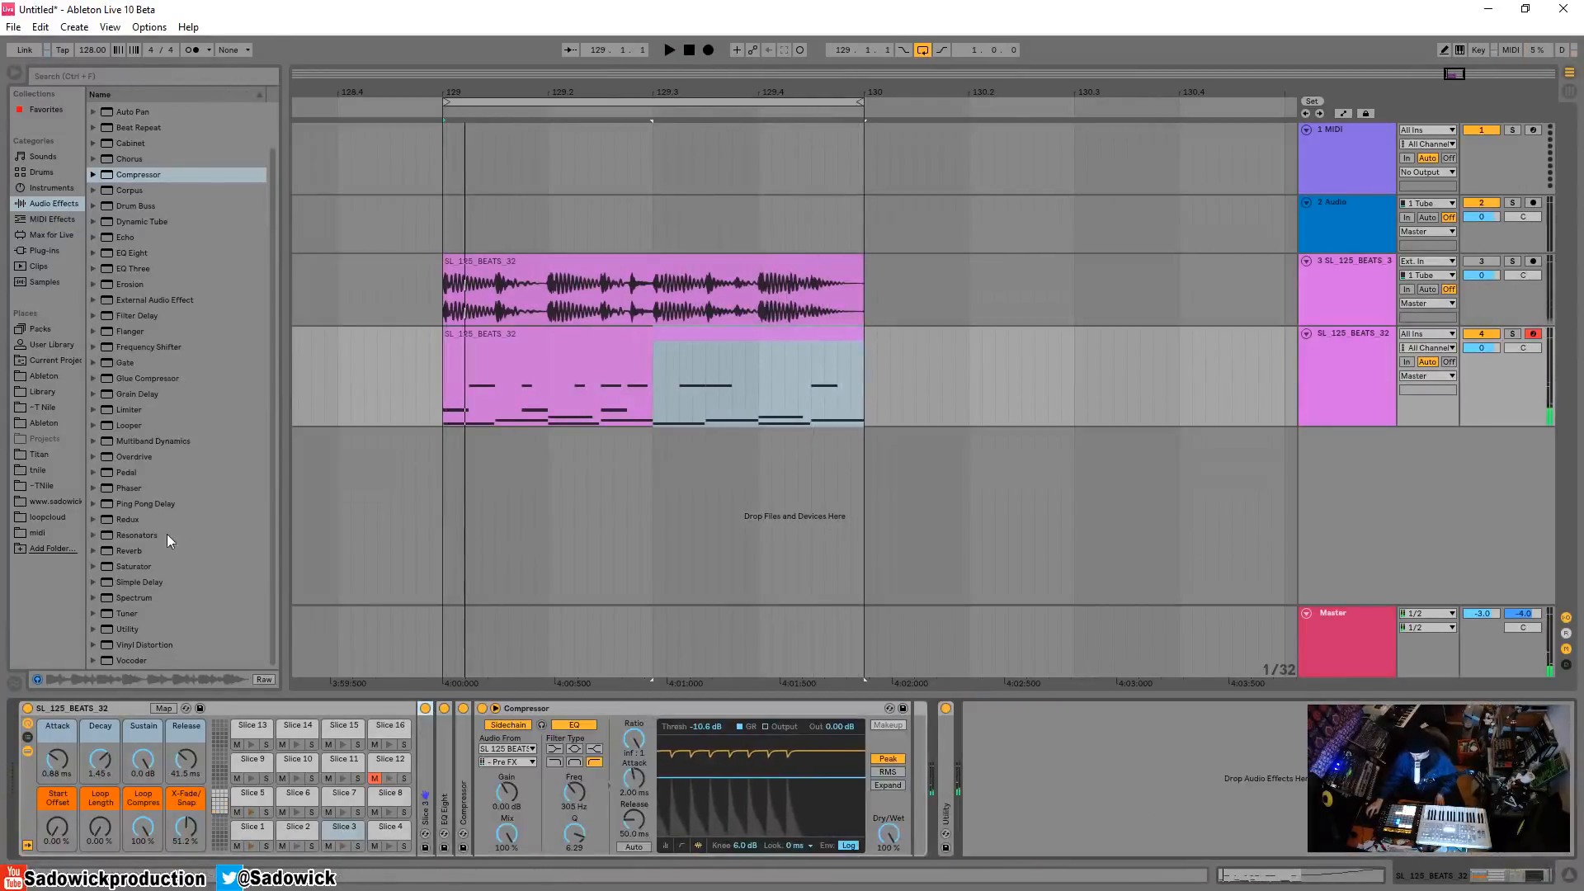
Insert a Reverb before Slice 3's sidechained Compressor and audition the pattern
{"action": "left_click_drag", "start_coordinate": [125, 548], "coordinate": [532, 800]}
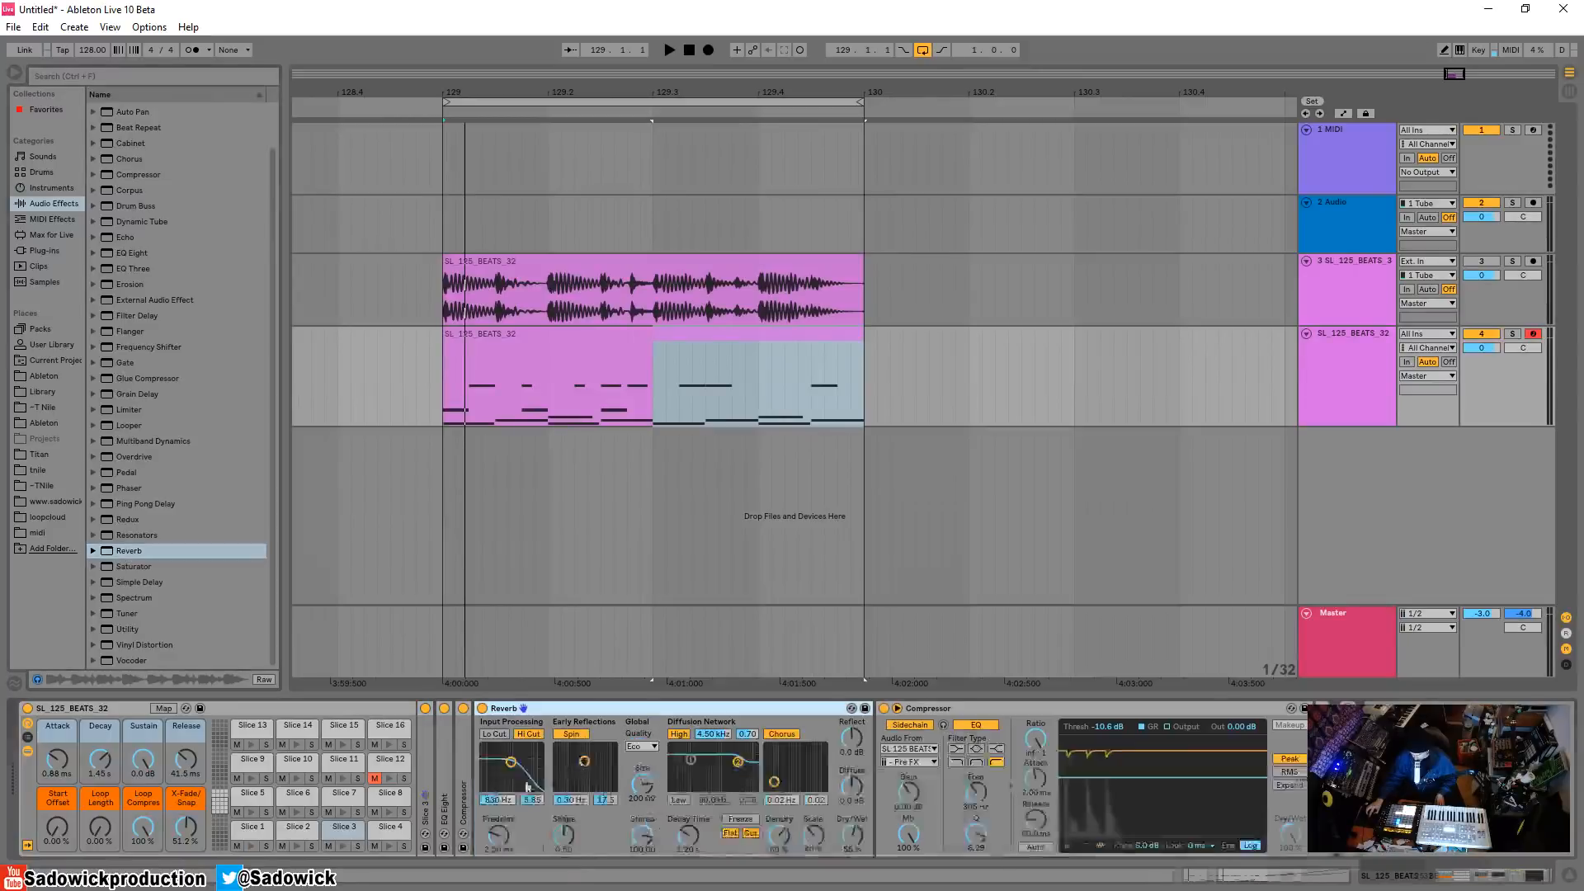
{"action": "key", "text": "space"}
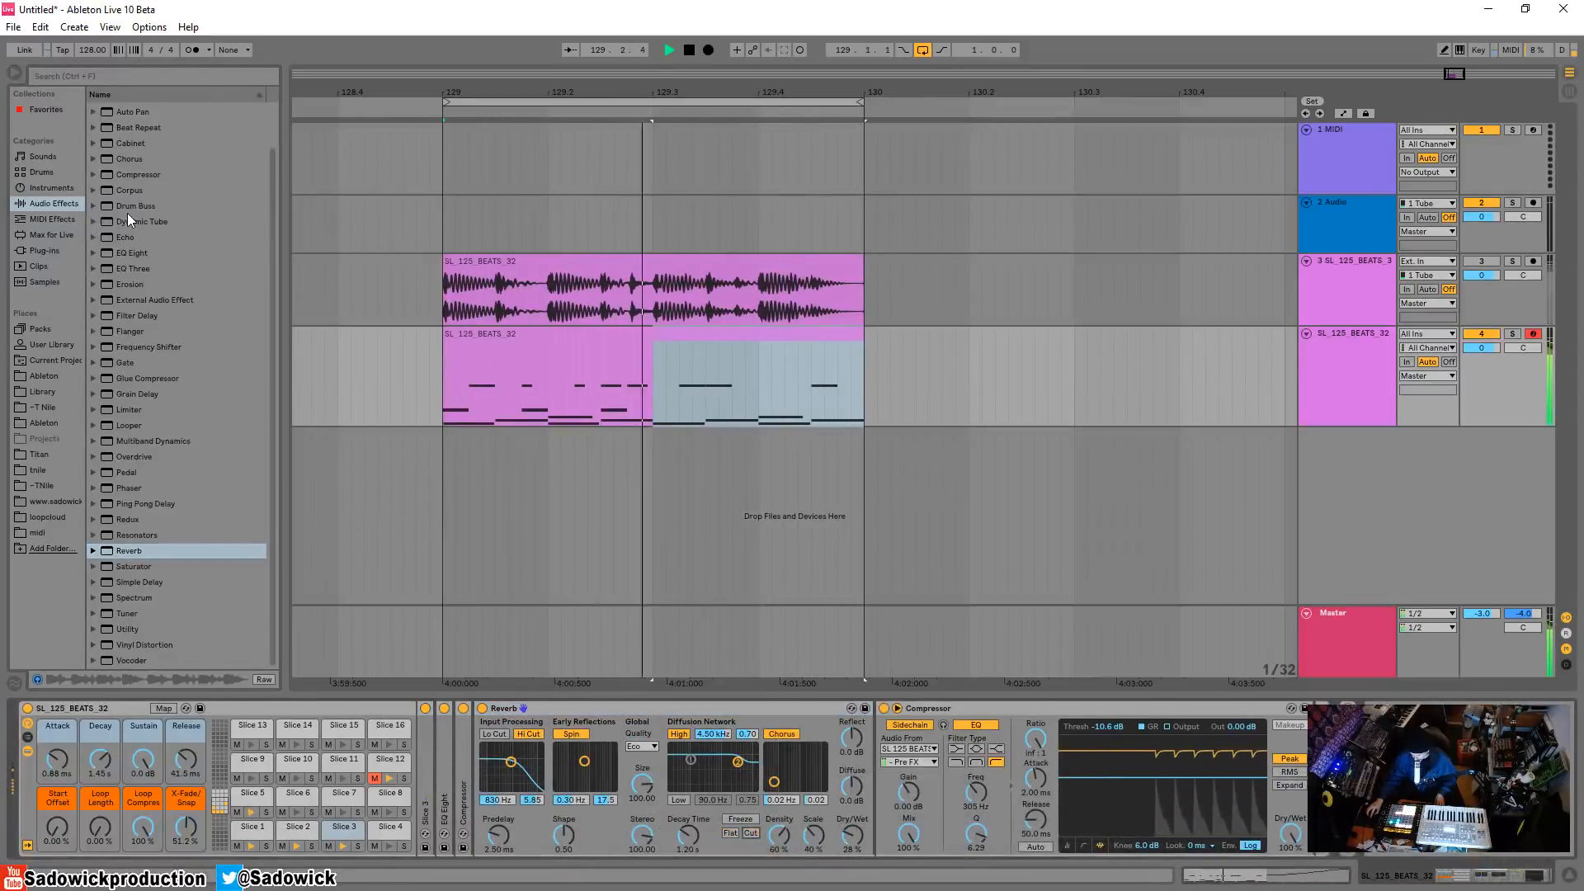
{"action": "key", "text": "space"}
Insert a Utility after Slice 3's Reverb, fold the Reverb and raise the Utility's gain during playback
{"action": "left_click_drag", "start_coordinate": [128, 631], "coordinate": [805, 783]}
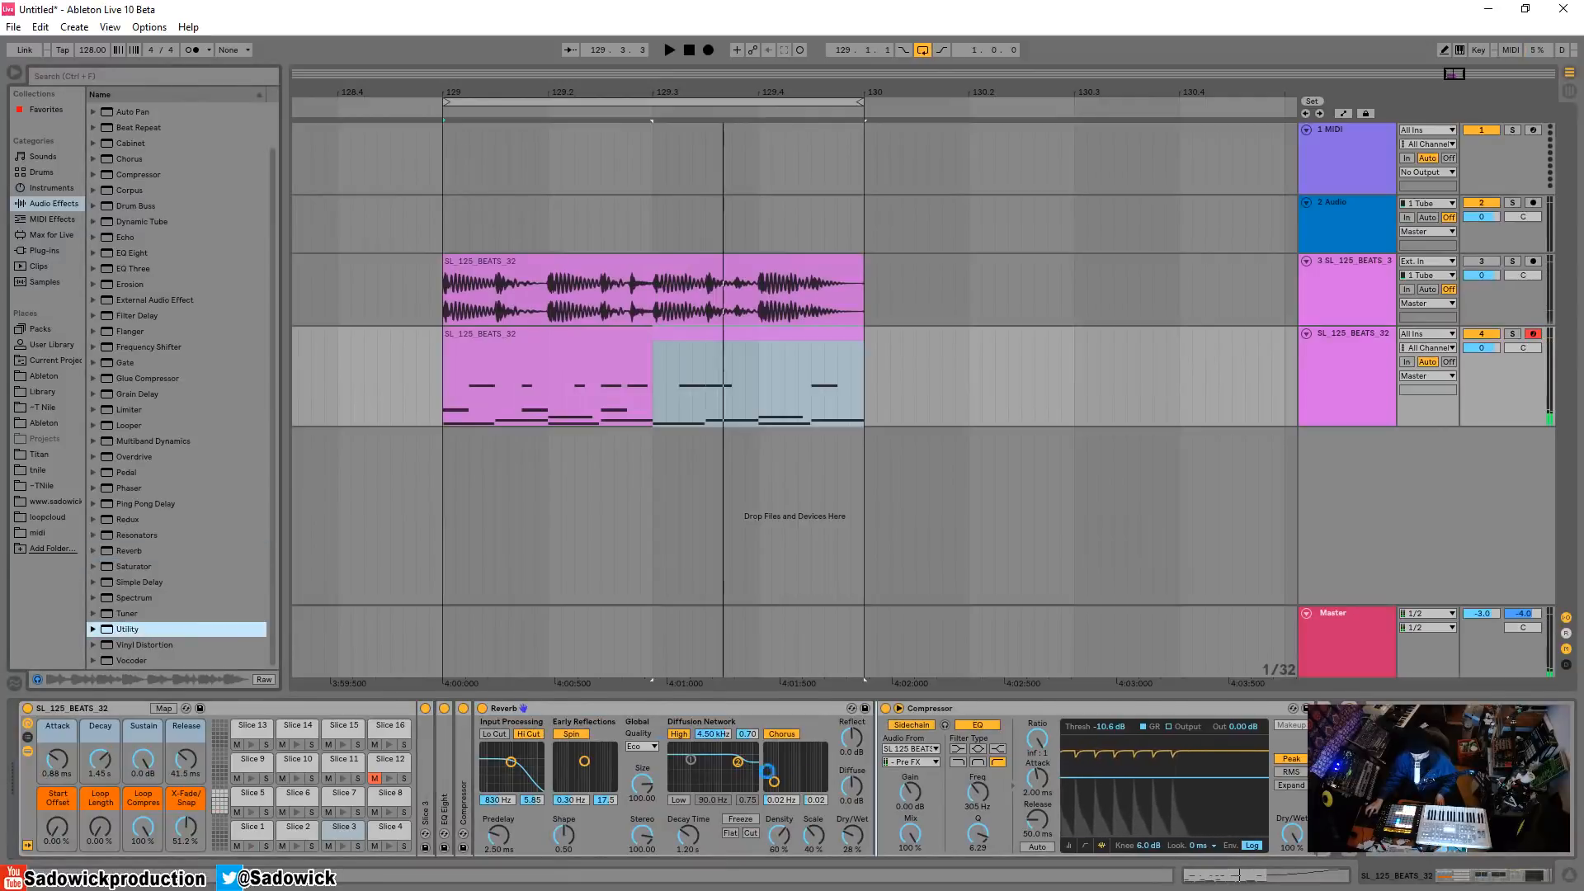
{"action": "double_click", "coordinate": [696, 705]}
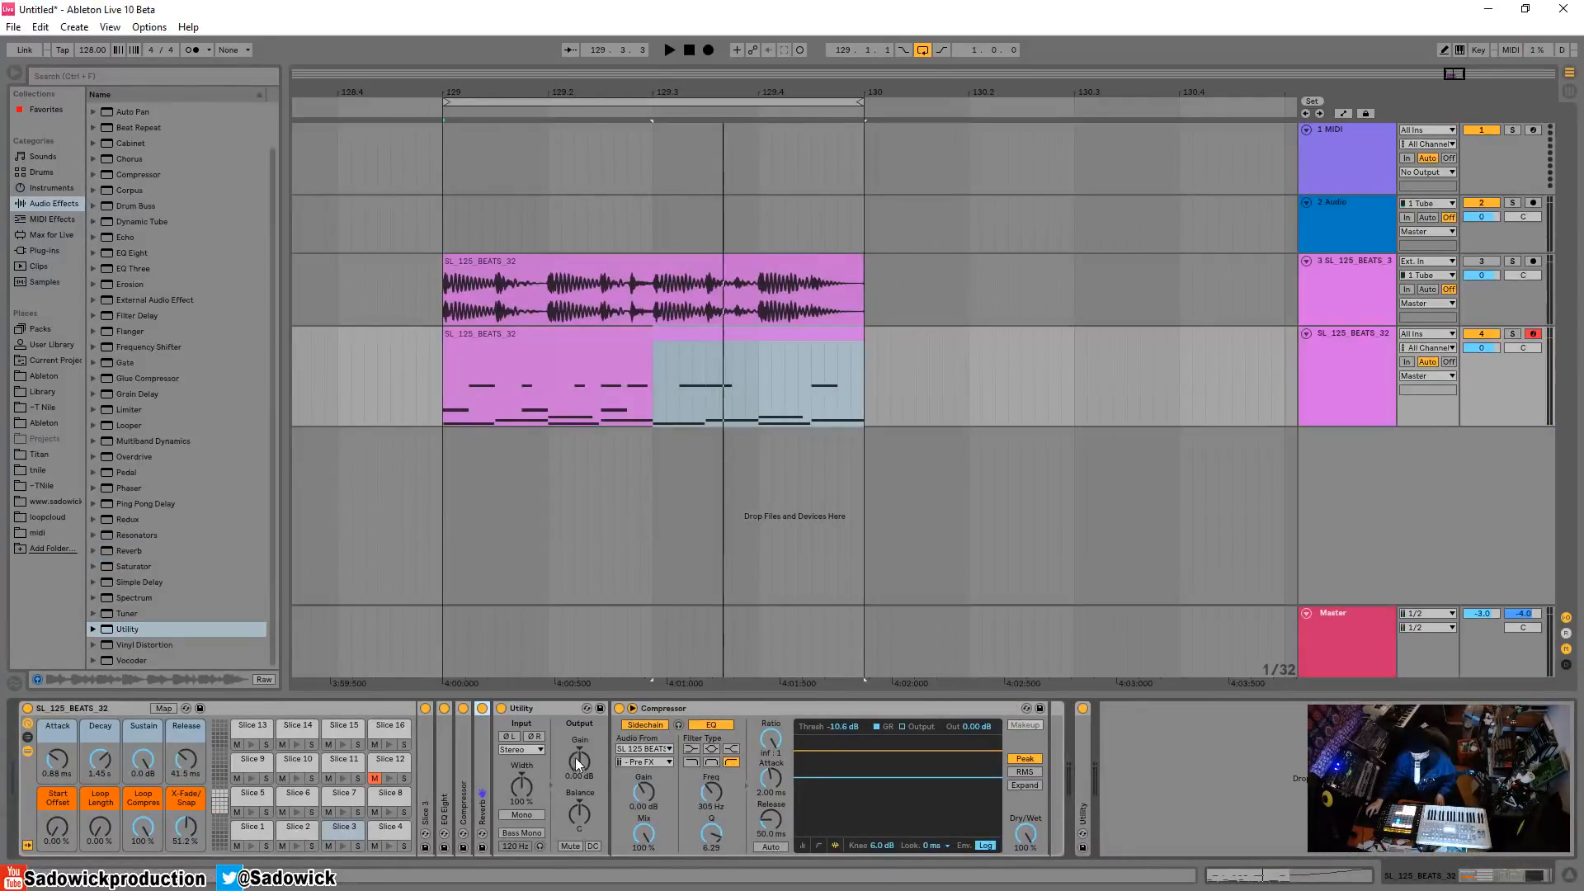
{"action": "key", "text": "space"}
{"action": "left_click_drag", "start_coordinate": [581, 761], "coordinate": [580, 734]}
{"action": "key", "text": "space"}
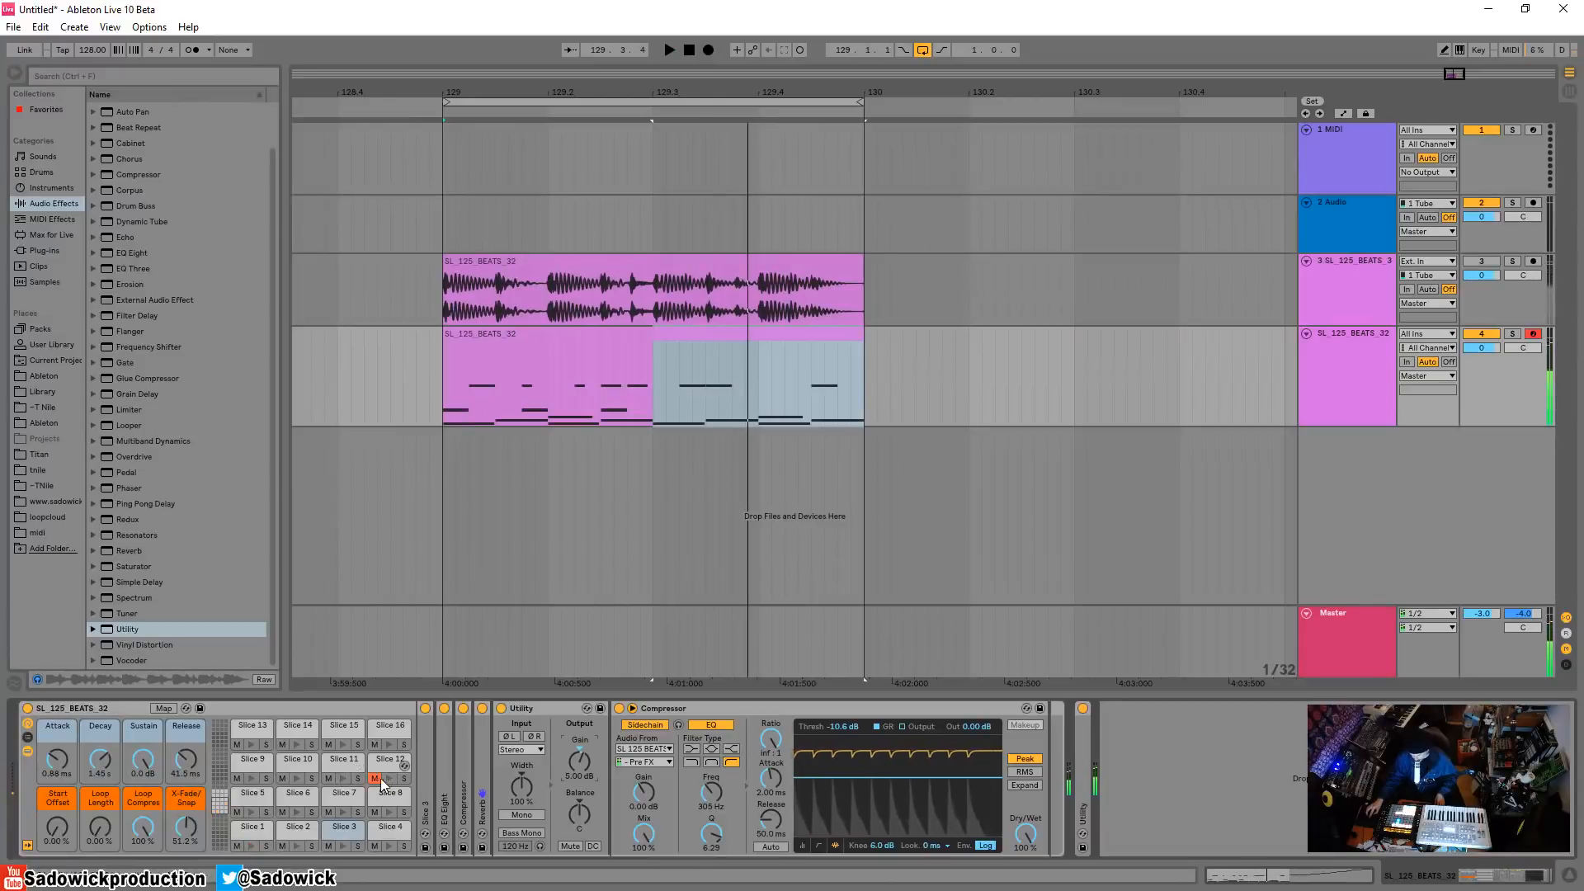
Unmute and select Slice 12 during playback, then stop and move its first MIDI note from 1.1.2 to 1.1.3
{"action": "key", "text": "space"}
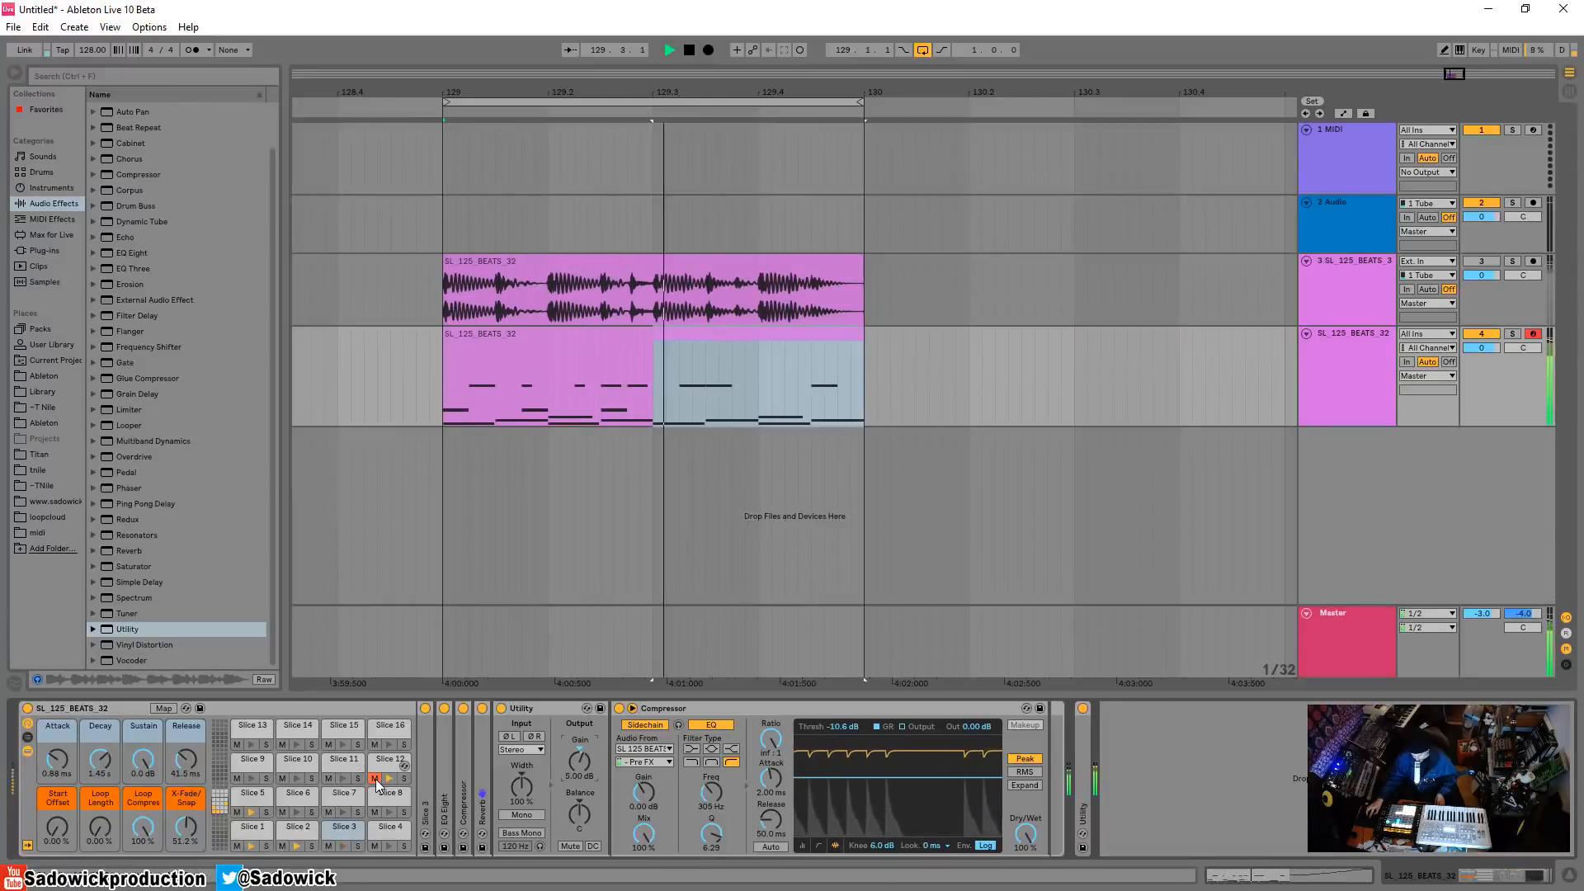
{"action": "left_click", "coordinate": [383, 764]}
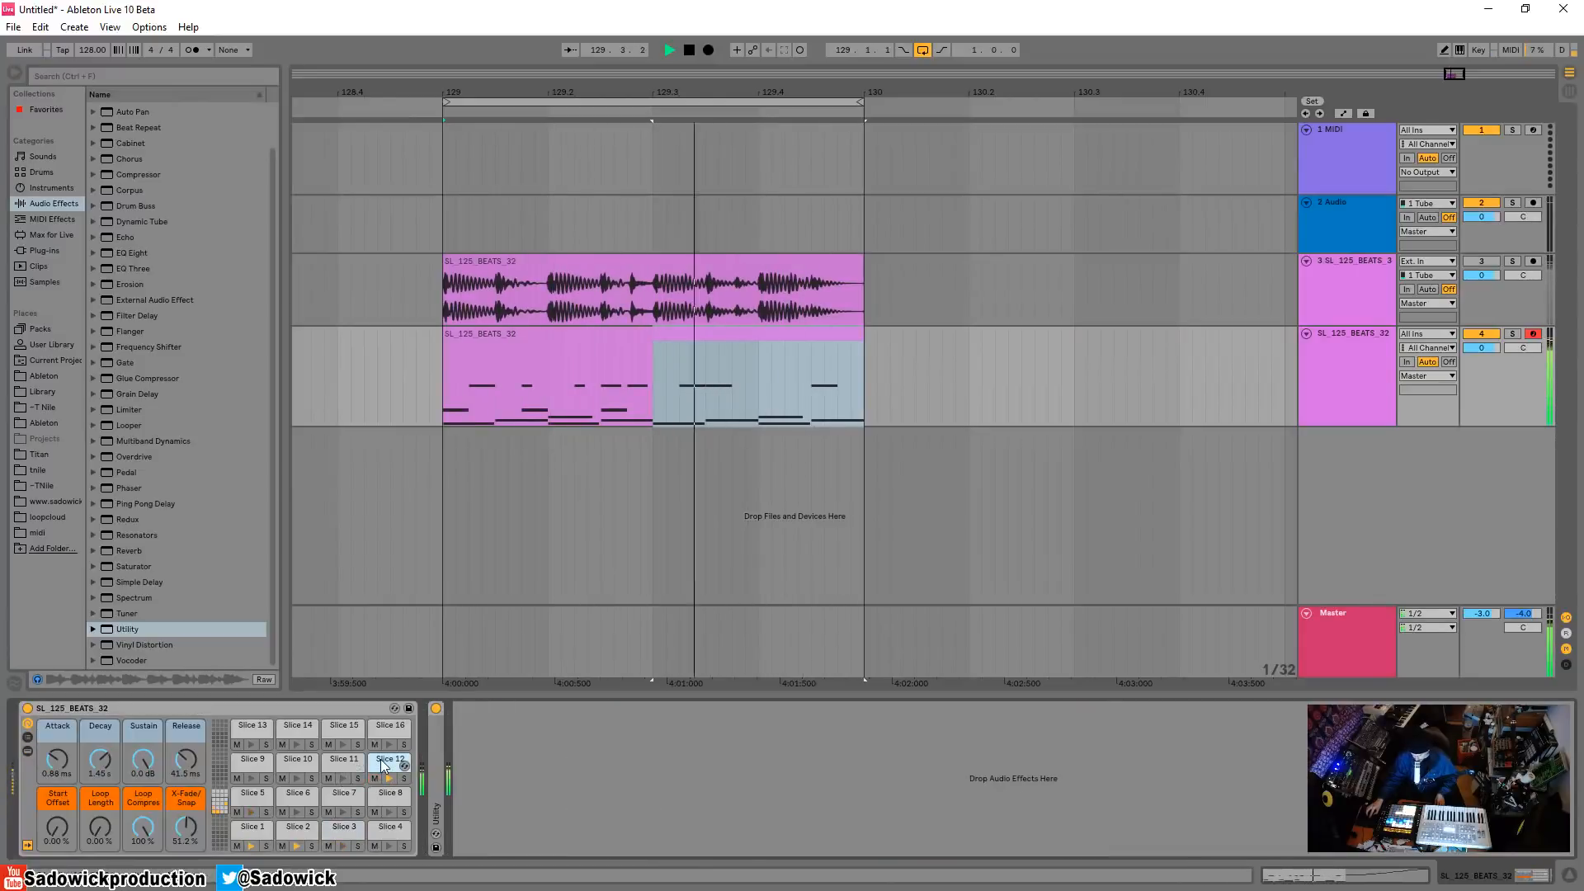
{"action": "double_click", "coordinate": [534, 357]}
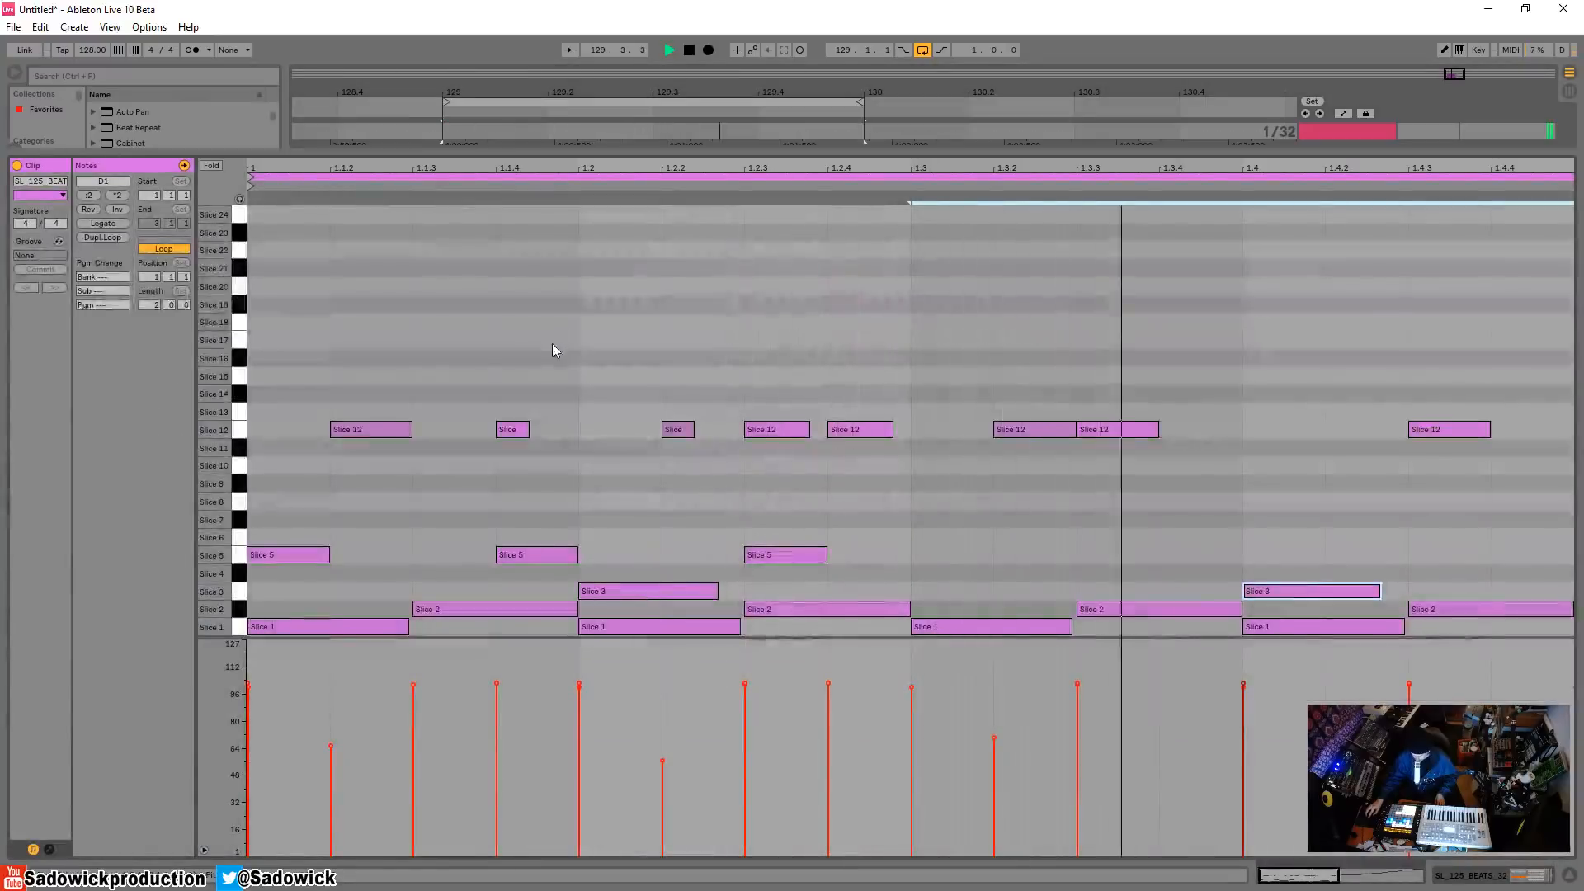
{"action": "key", "text": "space"}
{"action": "left_click_drag", "start_coordinate": [421, 353], "coordinate": [442, 429]}
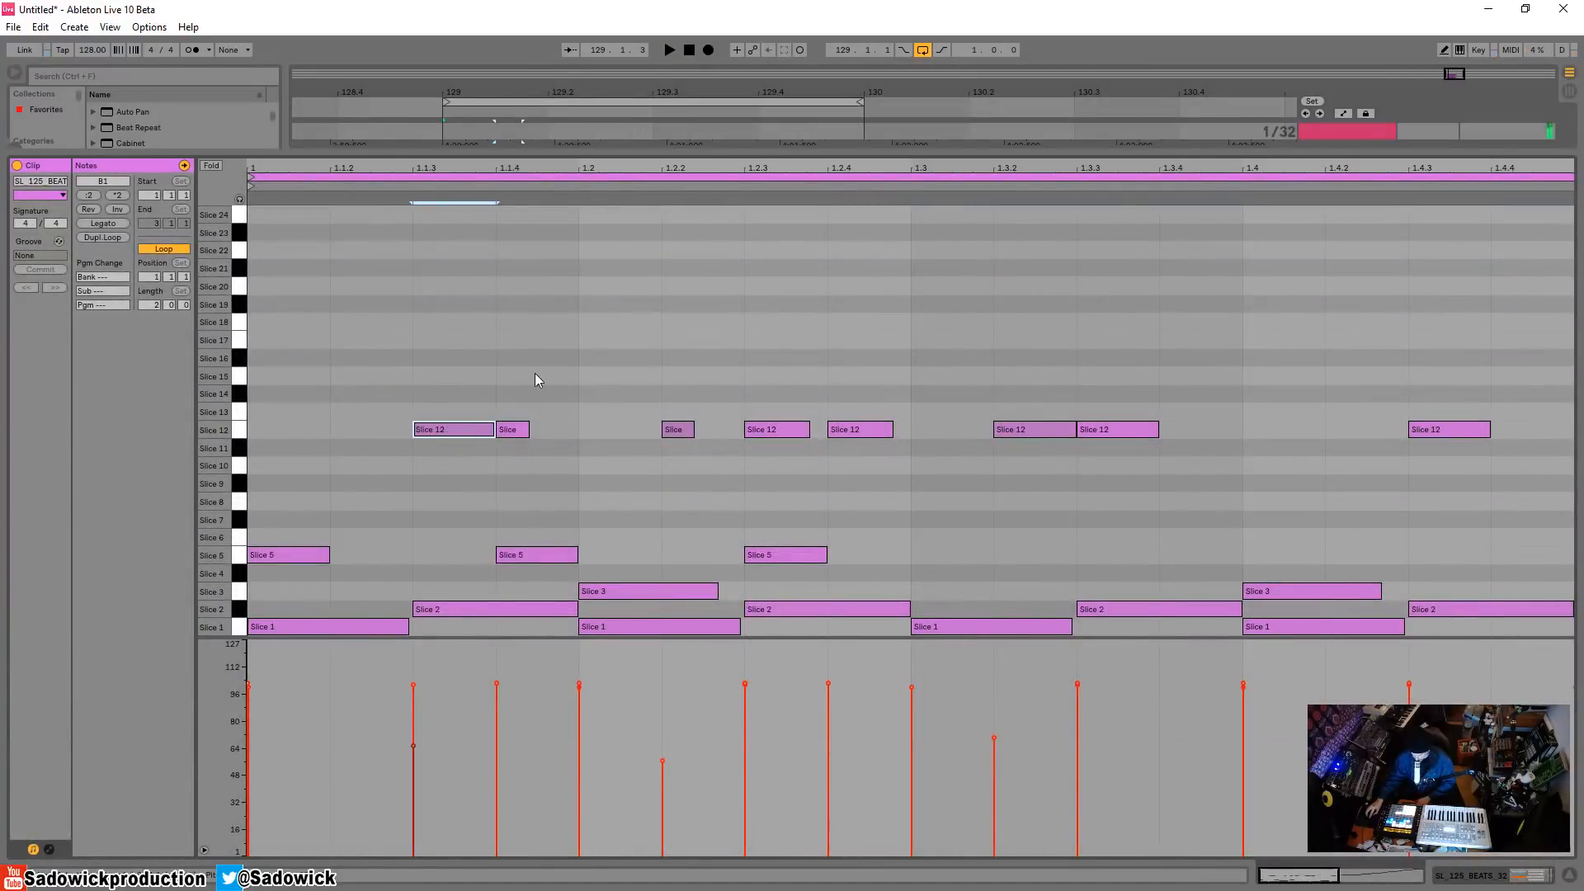
Delete the Slice 12 notes at 1.1.4, 1.2.2, 1.2.4 and 1.3.3, and move the 1.3.2 note to 1.3.3
{"action": "left_click_drag", "start_coordinate": [534, 373], "coordinate": [521, 465]}
{"action": "left_click_drag", "start_coordinate": [625, 363], "coordinate": [670, 437]}
{"action": "key", "text": "Delete"}
{"action": "left_click_drag", "start_coordinate": [904, 409], "coordinate": [866, 439]}
{"action": "key", "text": "Delete"}
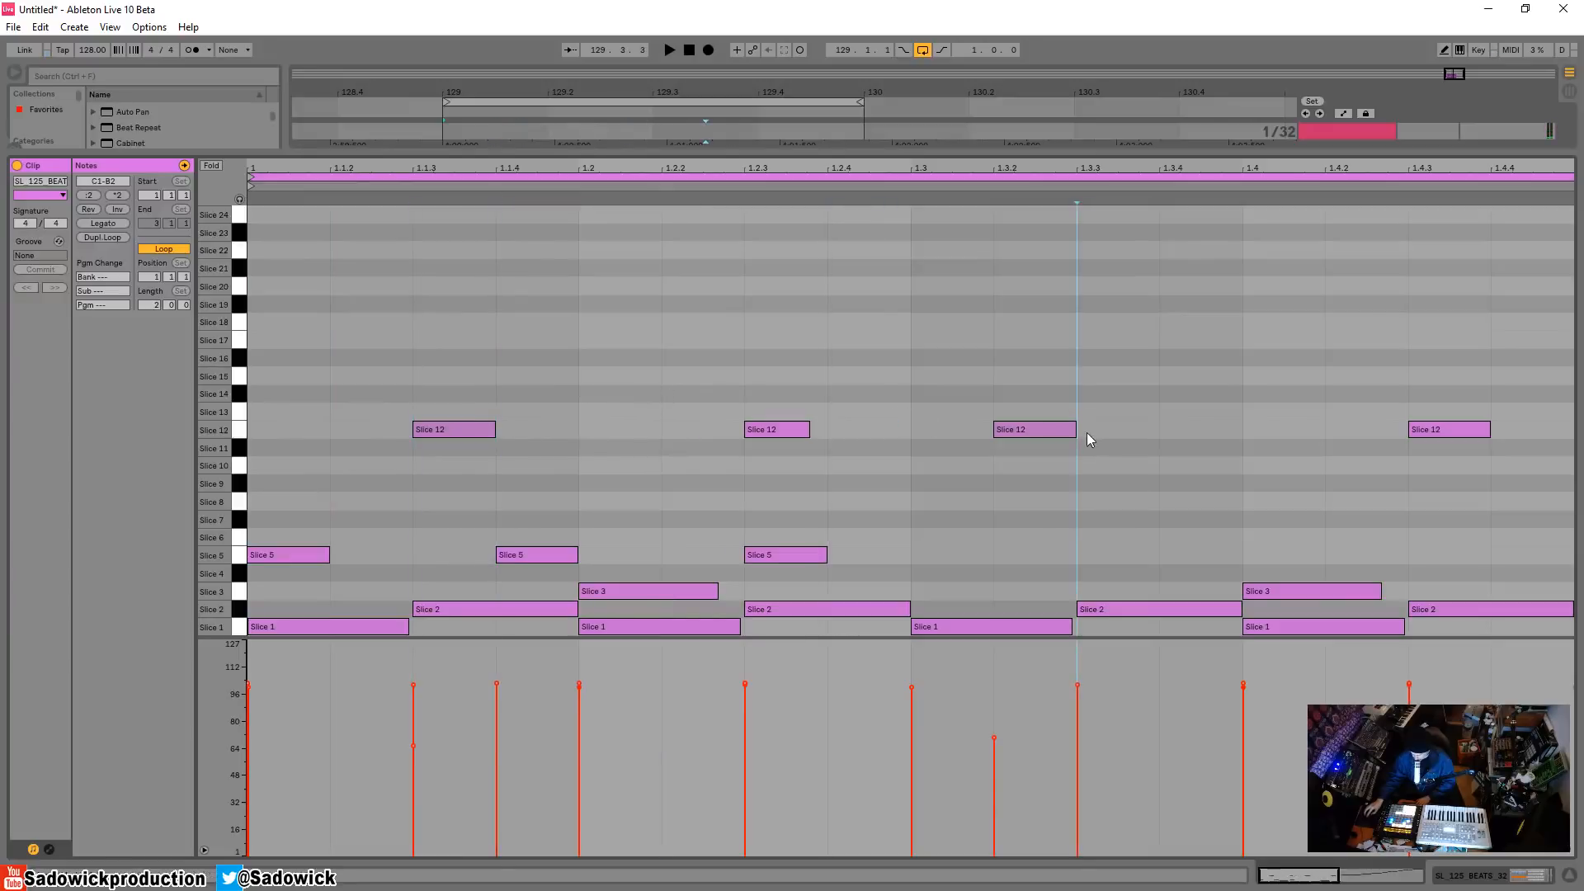
{"action": "left_click_drag", "start_coordinate": [1064, 429], "coordinate": [1148, 428]}
Play back the edited pattern with the device chain shown, checking the original audio track and the drum rack track
{"action": "key", "text": "space"}
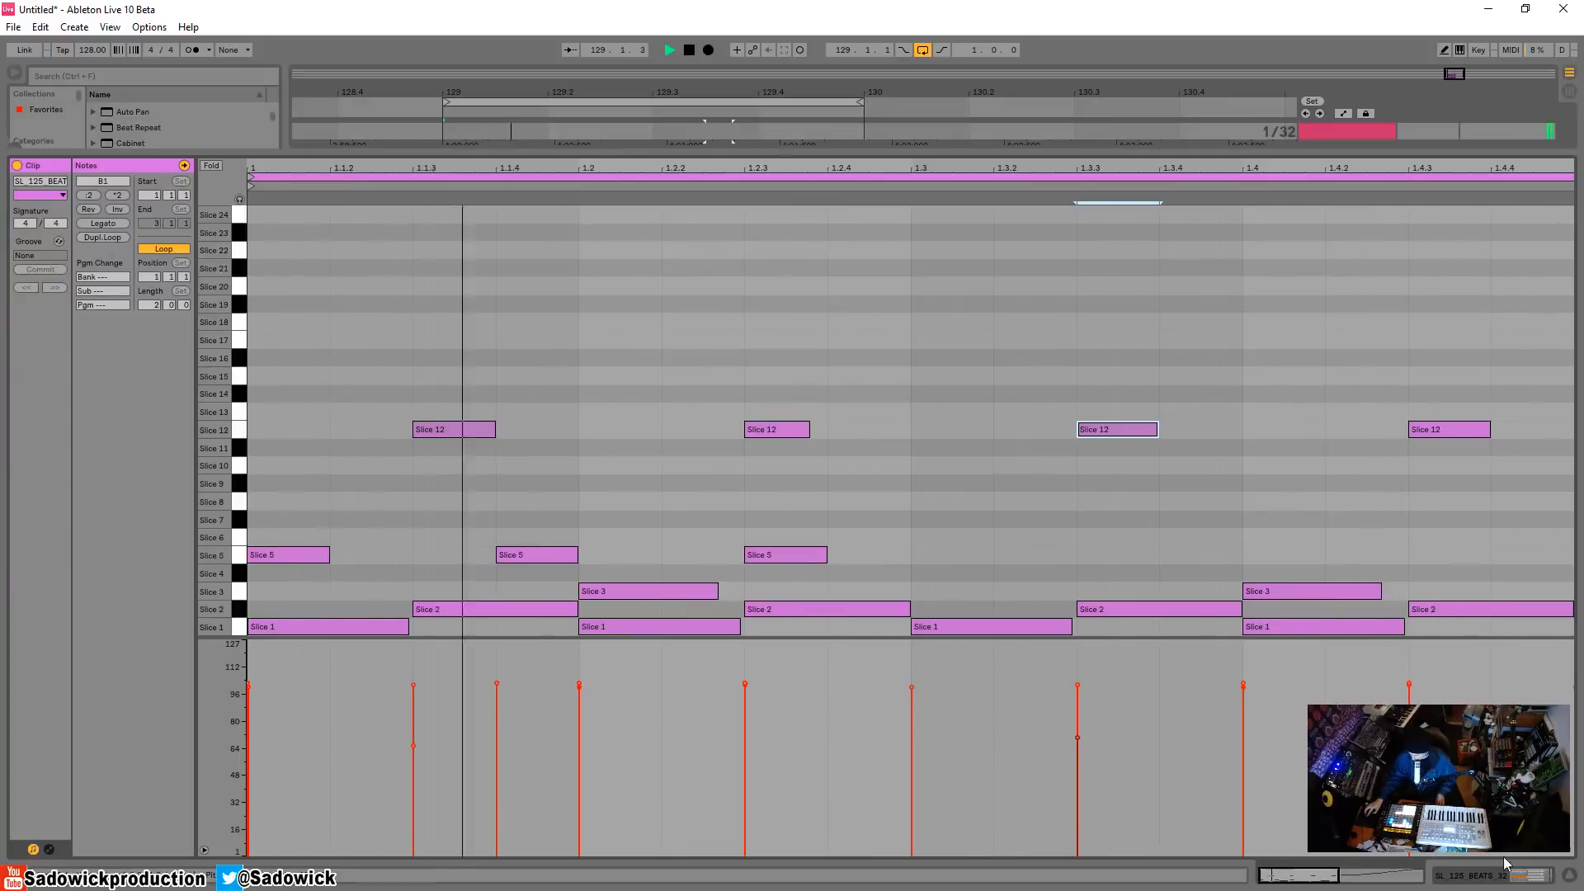
{"action": "key", "text": "shift+Tab"}
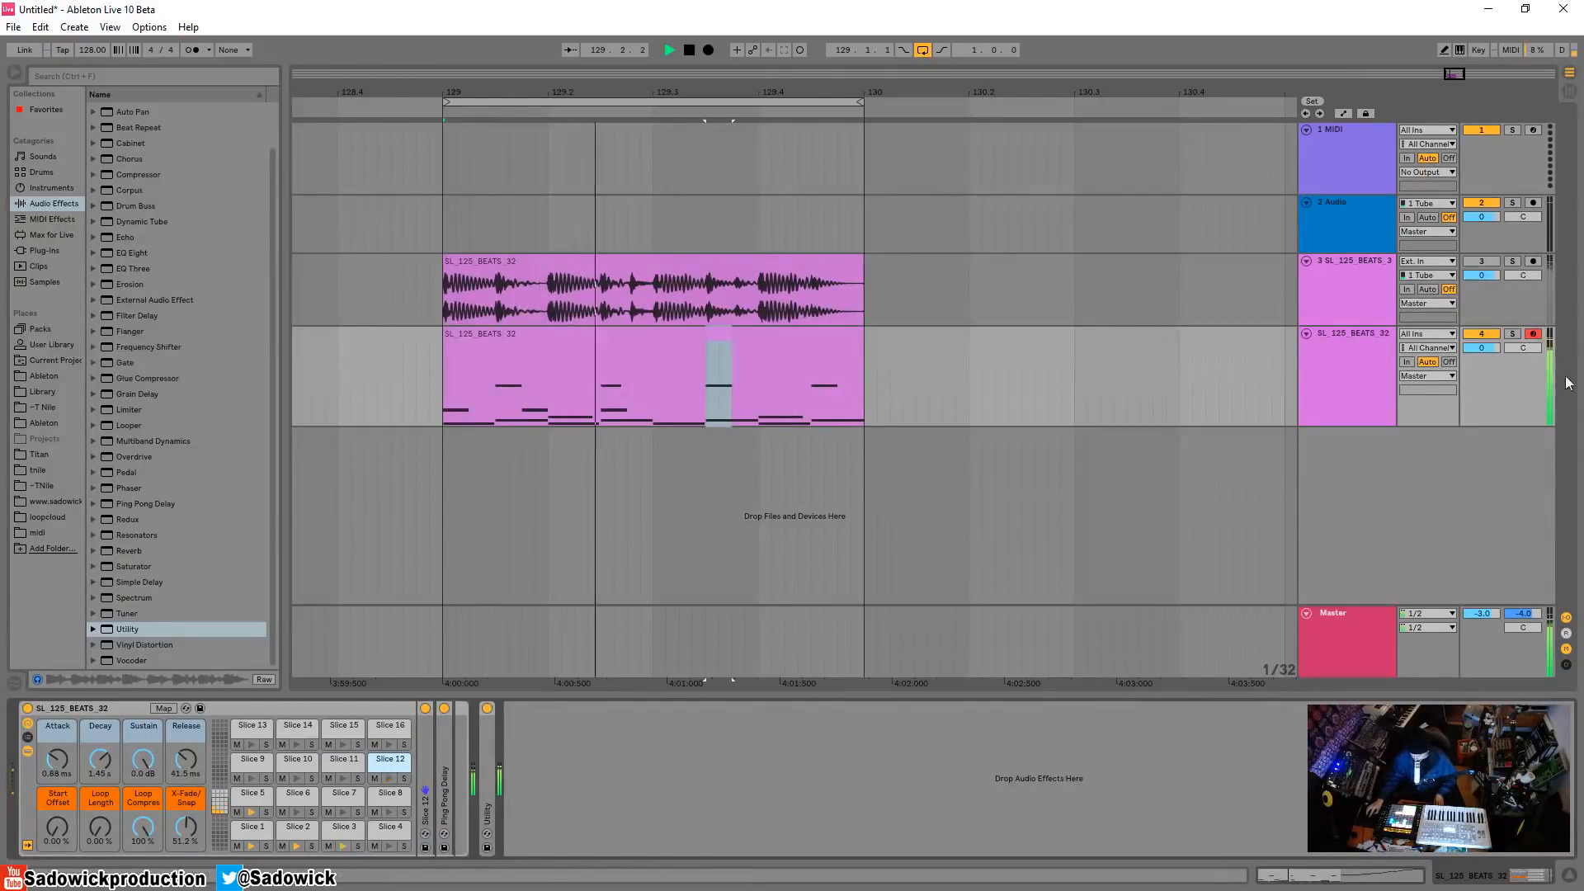
{"action": "mouse_move", "coordinate": [1522, 370]}
{"action": "left_mouse_down"}
{"action": "mouse_move", "coordinate": [1520, 397]}
{"action": "mouse_move", "coordinate": [1512, 351]}
{"action": "left_mouse_up"}
{"action": "left_click", "coordinate": [1501, 261]}
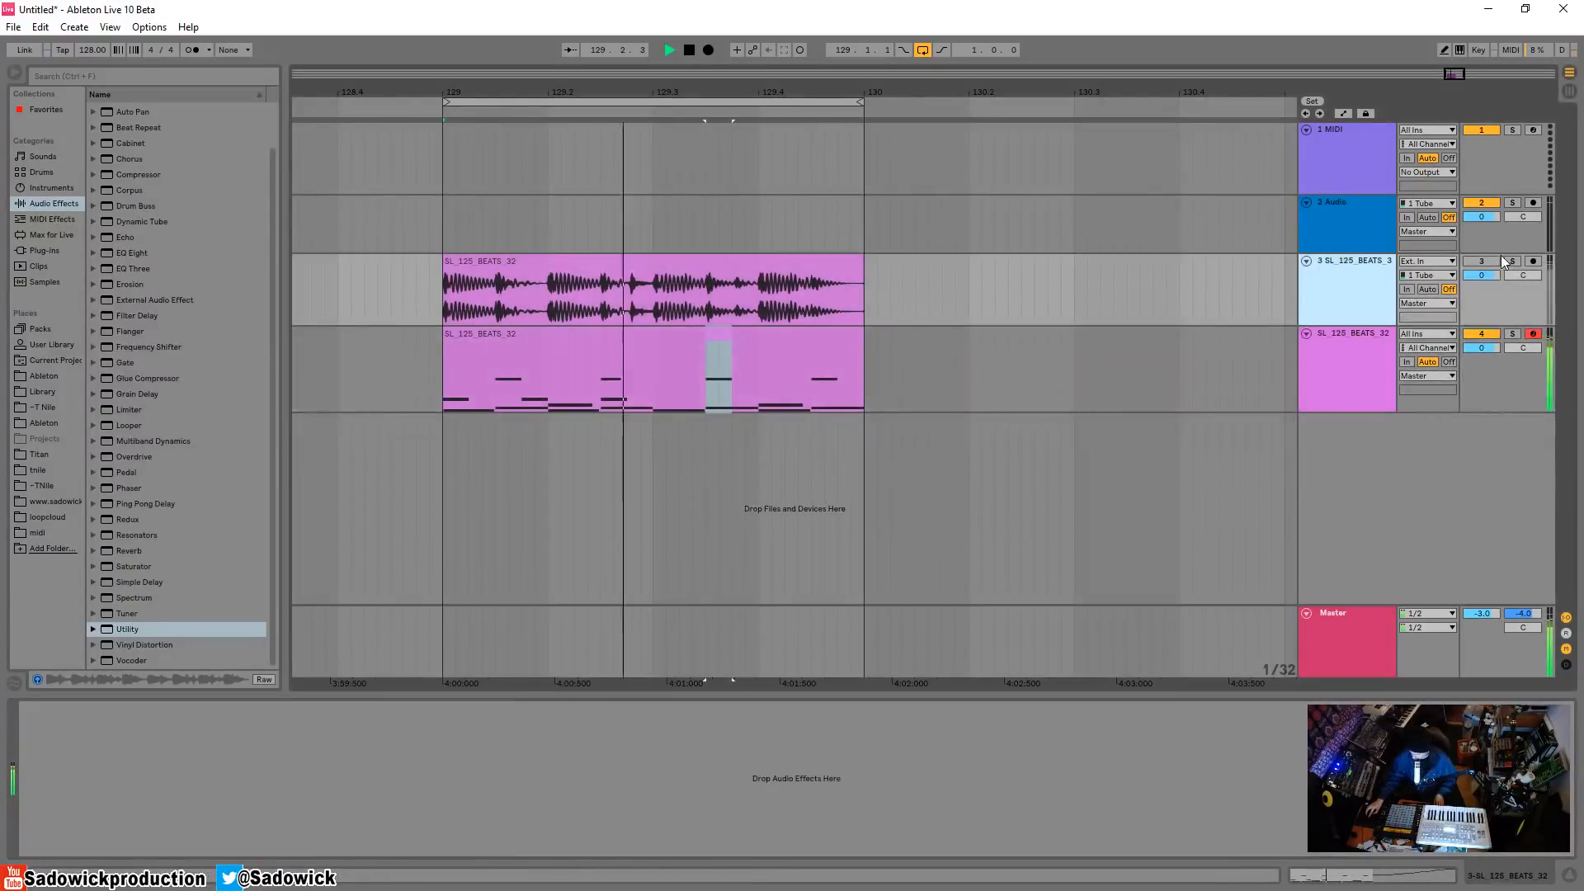
{"action": "left_click", "coordinate": [1493, 386]}
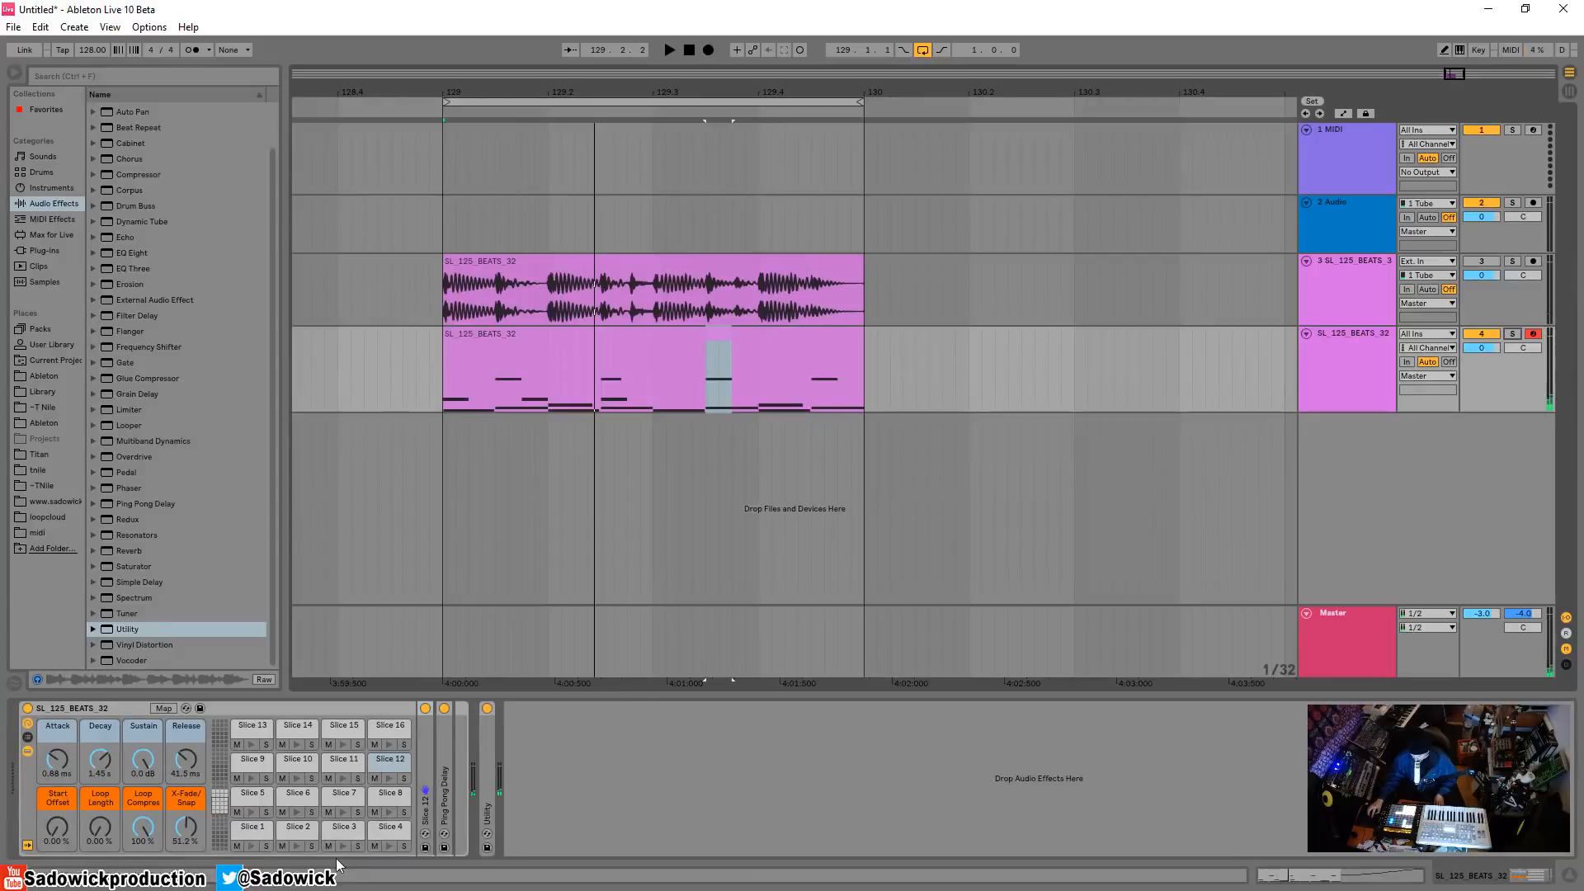
{"action": "key", "text": "space"}
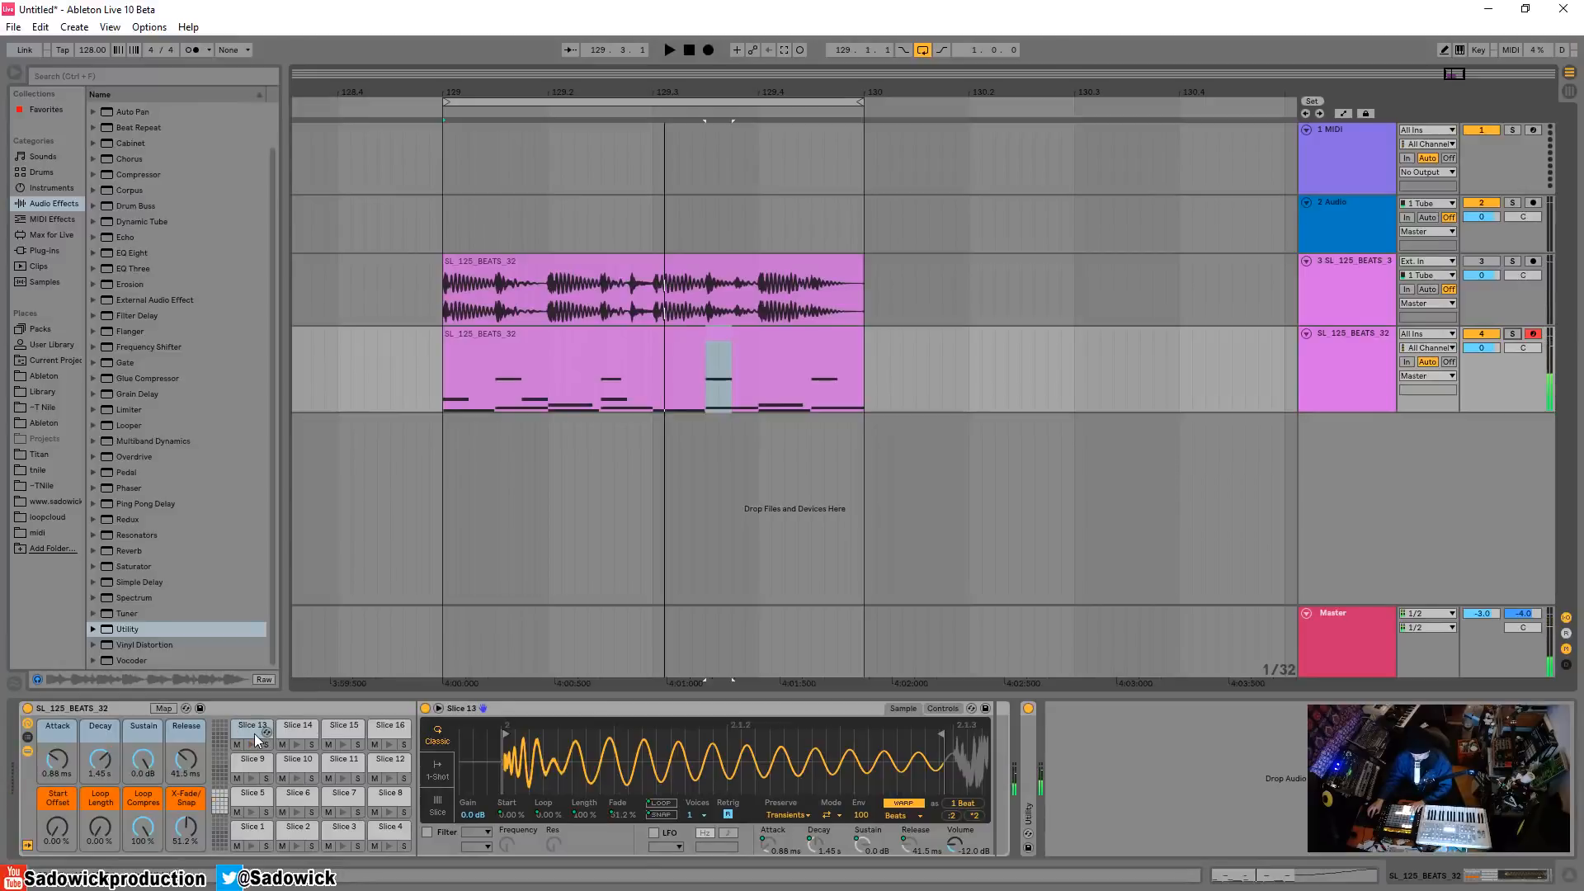
In the MIDI clip, add Slice 13 notes at 1.1.2, 1.1.3 and 1.1.4
{"action": "double_click", "coordinate": [625, 382]}
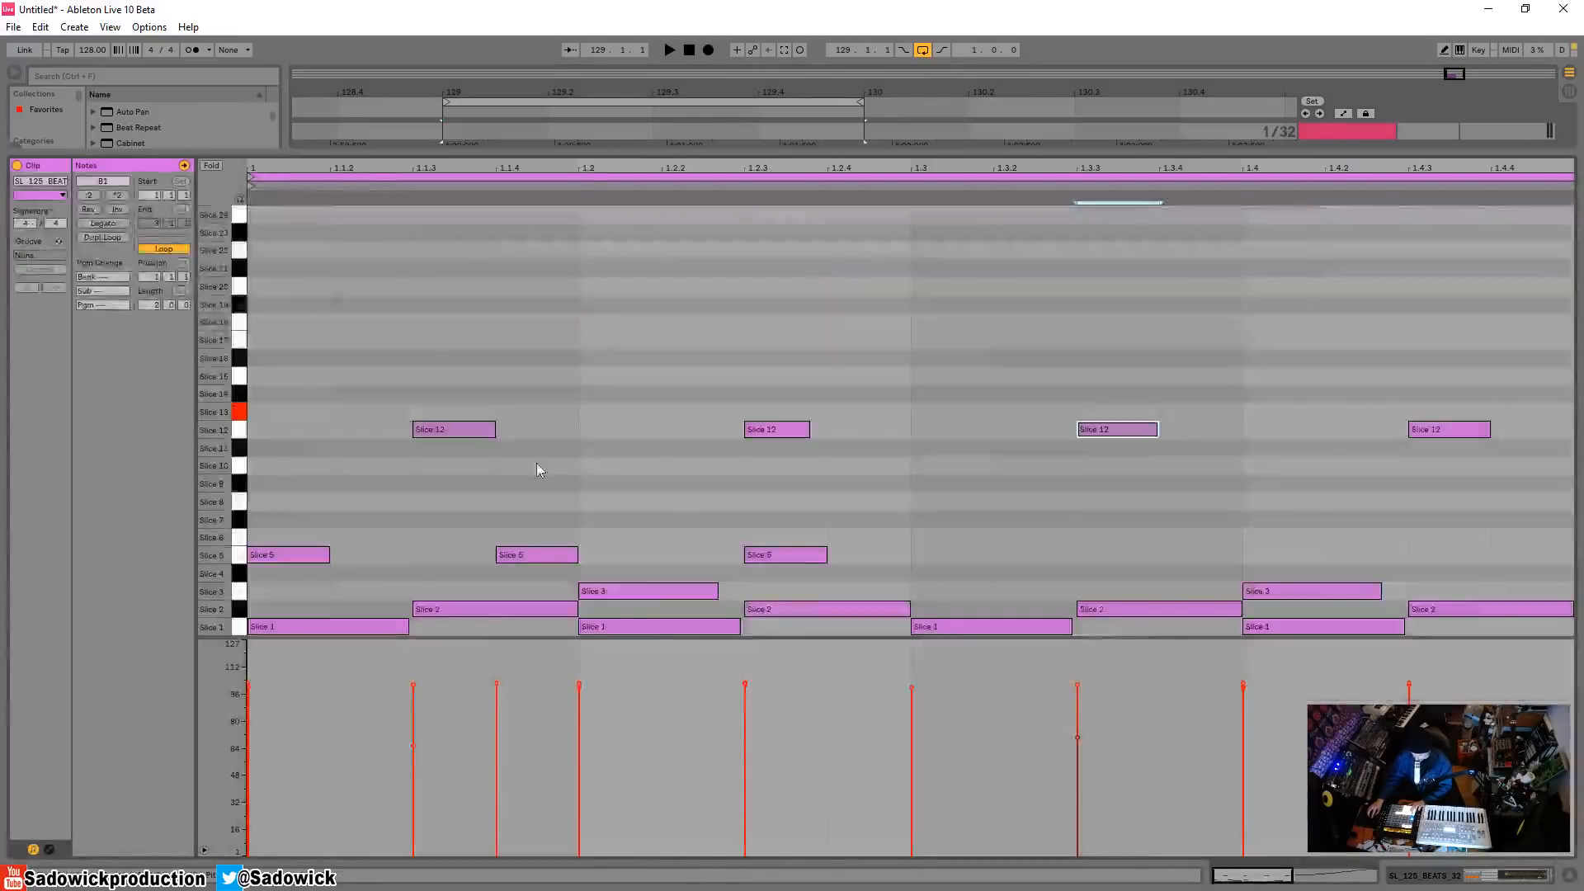
{"action": "double_click", "coordinate": [357, 409]}
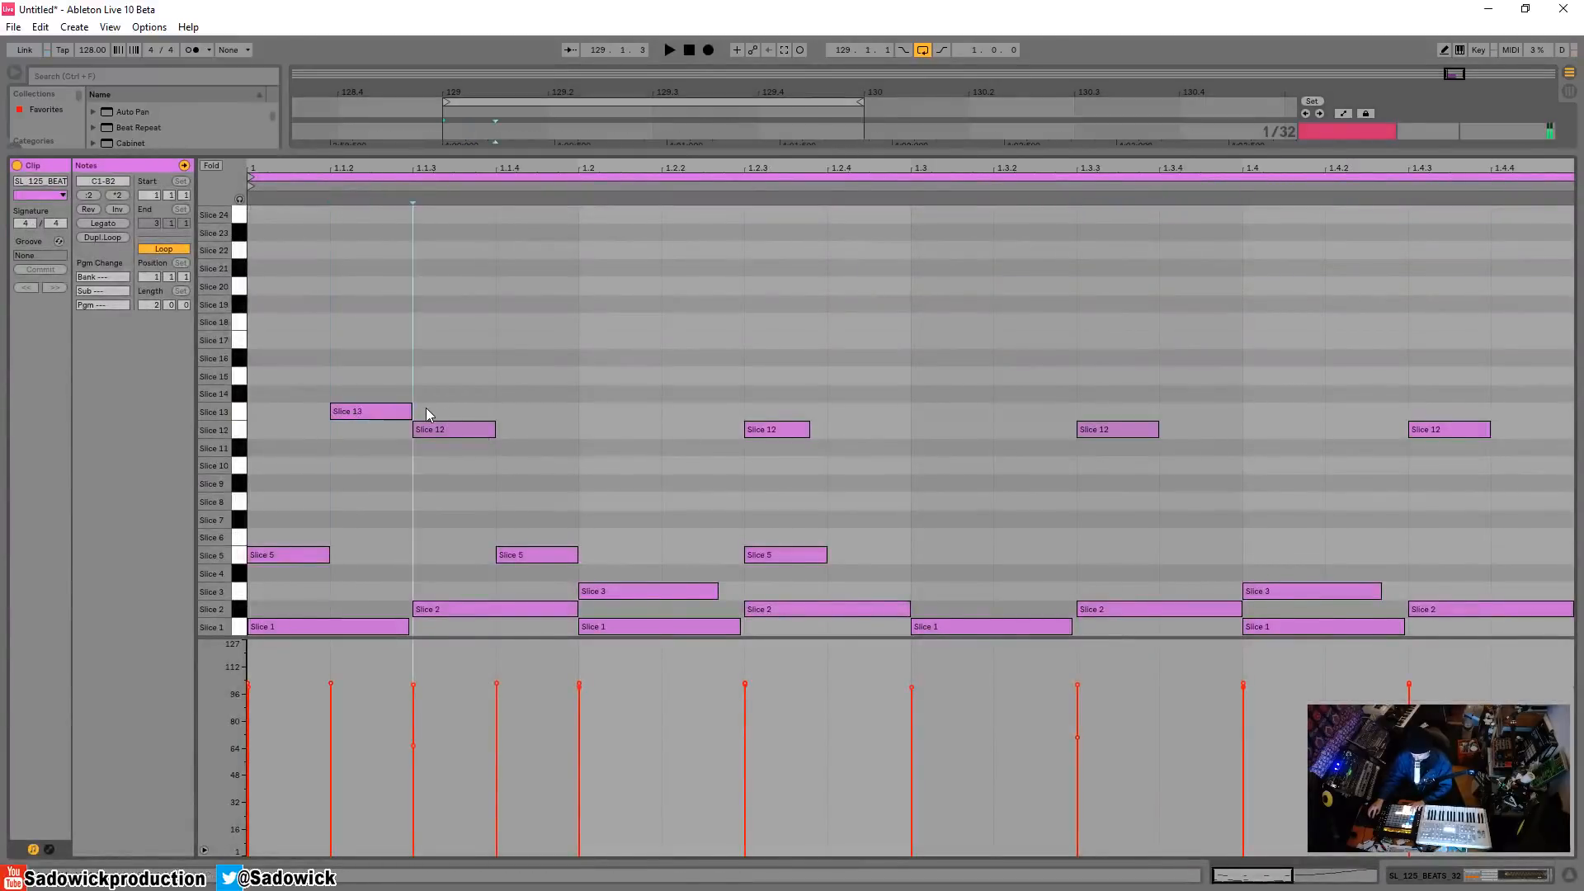
{"action": "double_click", "coordinate": [426, 409]}
{"action": "left_click_drag", "start_coordinate": [370, 410], "coordinate": [359, 415]}
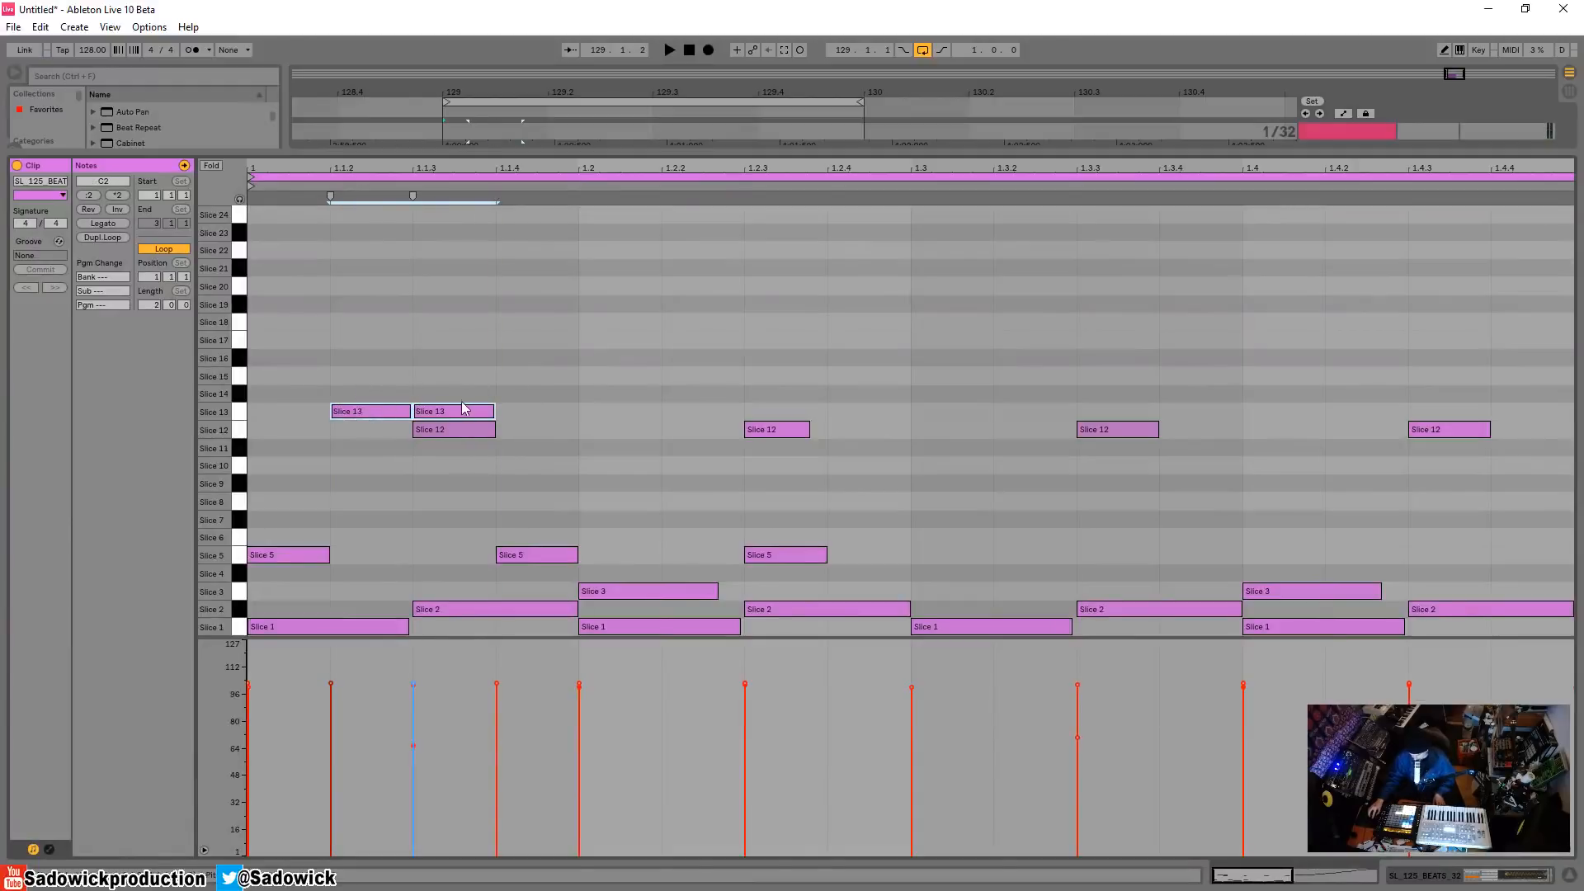
{"action": "key", "text": "ctrl+d"}
{"action": "key", "text": "ctrl+z"}
{"action": "double_click", "coordinate": [509, 413]}
{"action": "left_click", "coordinate": [544, 366]}
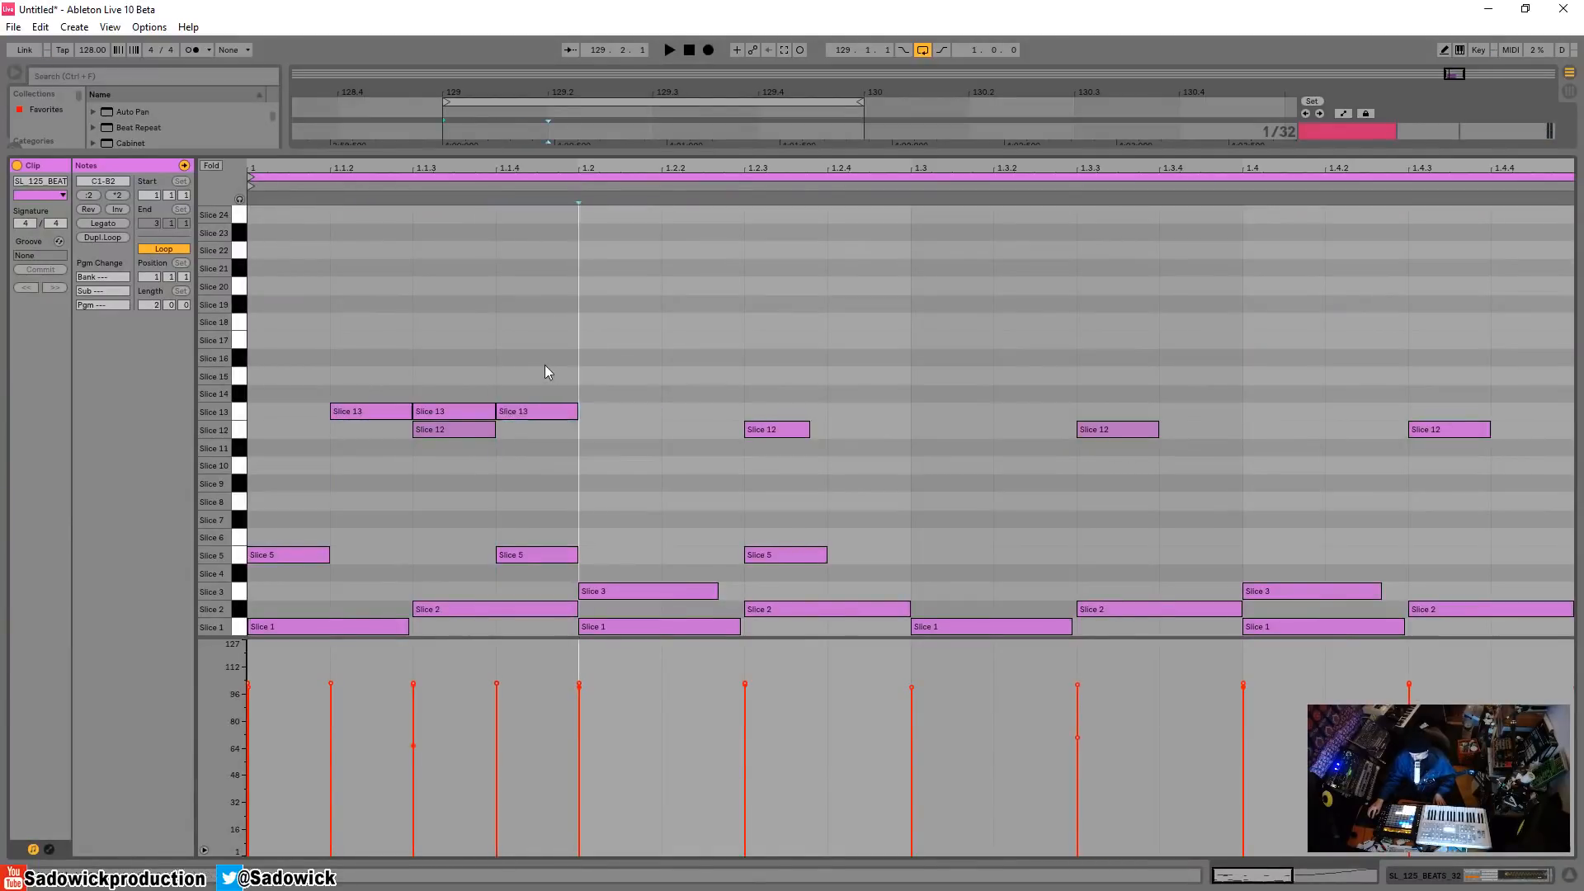
Duplicate the first beat's three Slice 13 notes onto beats 1.2, 1.3 and 1.4
{"action": "left_click_drag", "start_coordinate": [544, 372], "coordinate": [254, 414]}
{"action": "key", "text": "ctrl+d"}
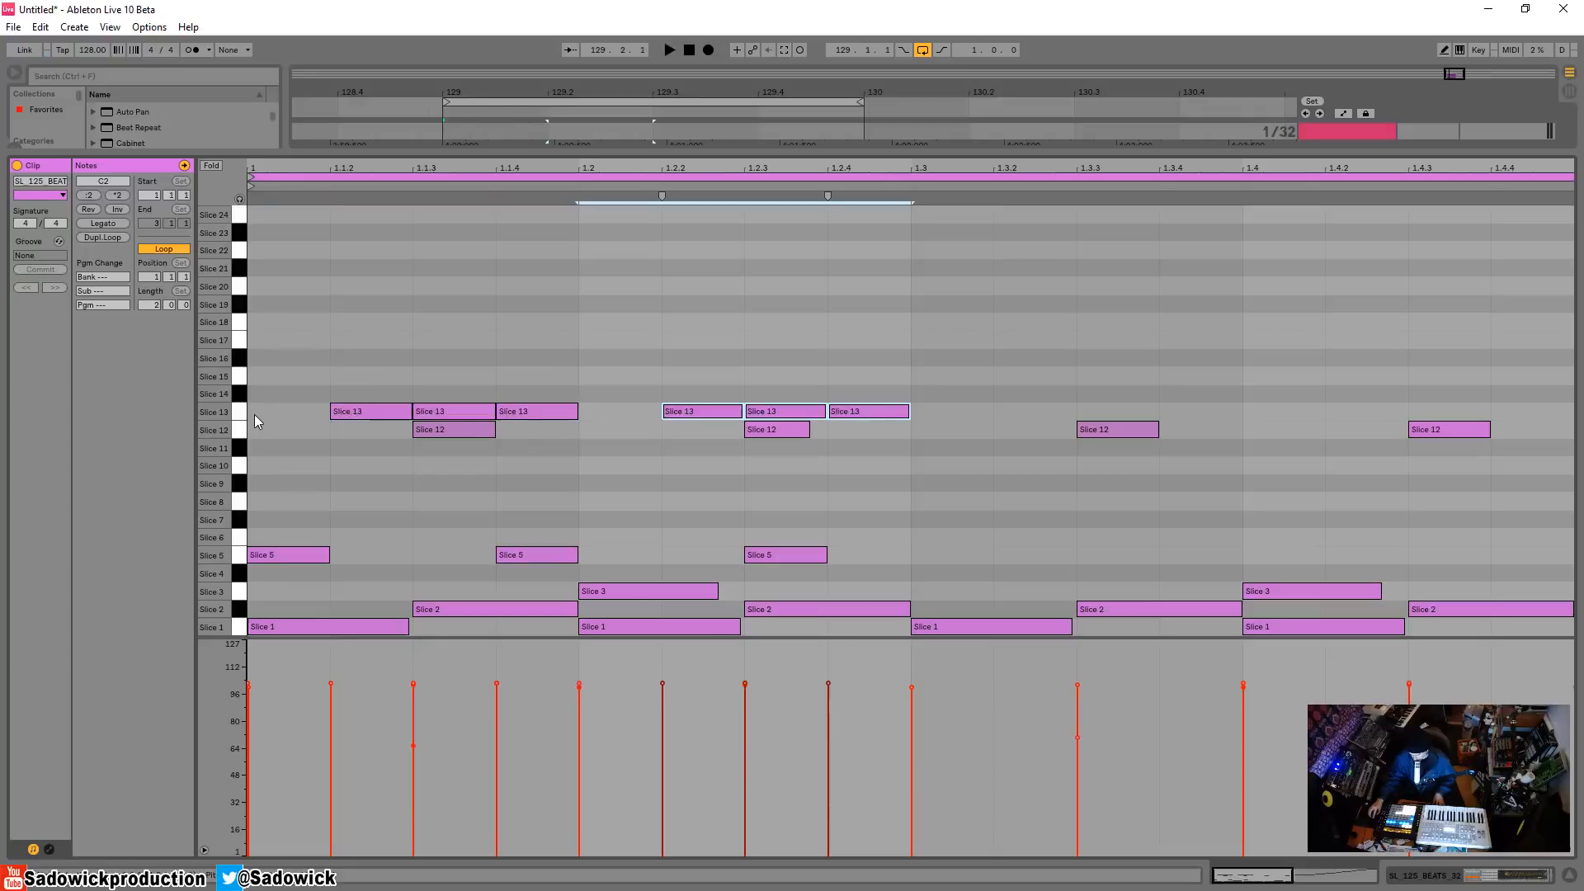
{"action": "key", "text": "ctrl+d"}
{"action": "key", "text": "ctrl+d"}
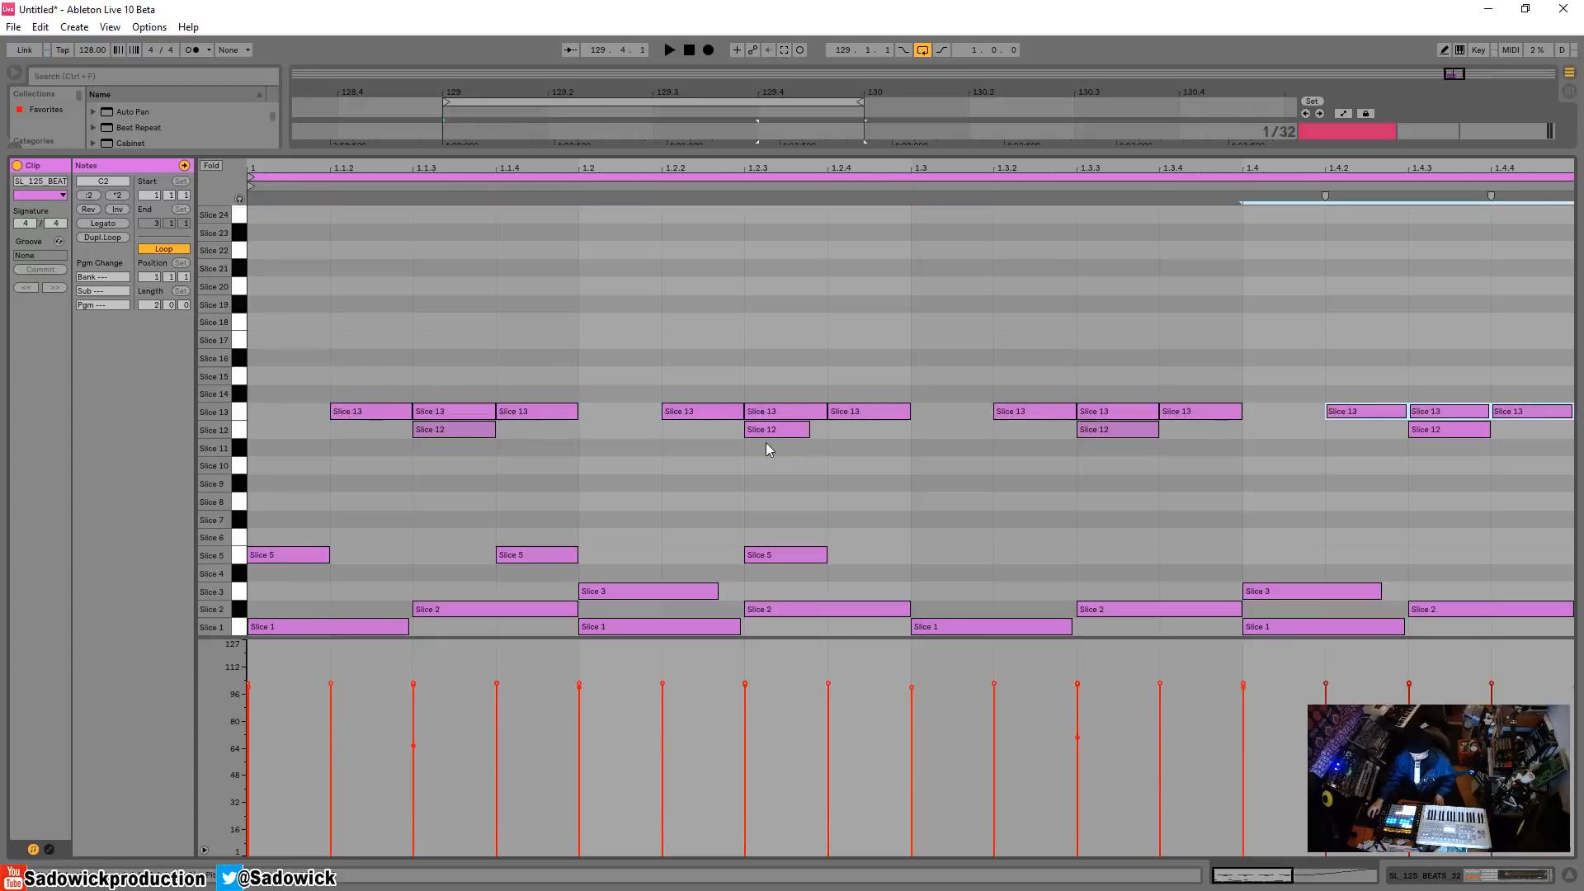
Add an EQ Eight after Slice 13's Simpler and make band 8 a steep low-pass with a lowered cutoff
{"action": "left_click", "coordinate": [1491, 879]}
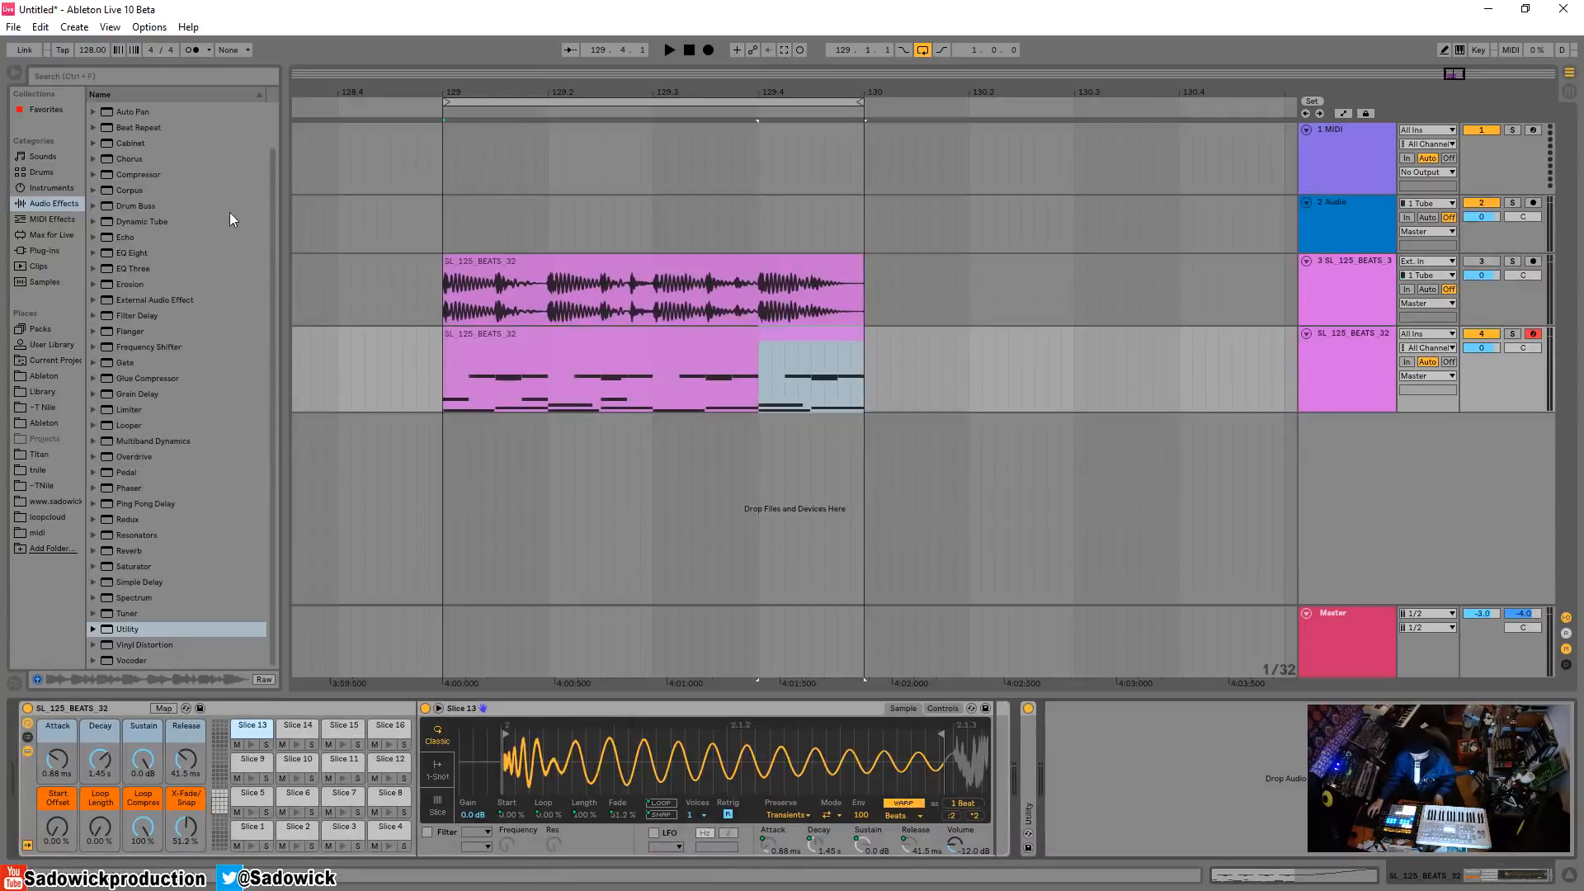
{"action": "left_click_drag", "start_coordinate": [128, 252], "coordinate": [1013, 784]}
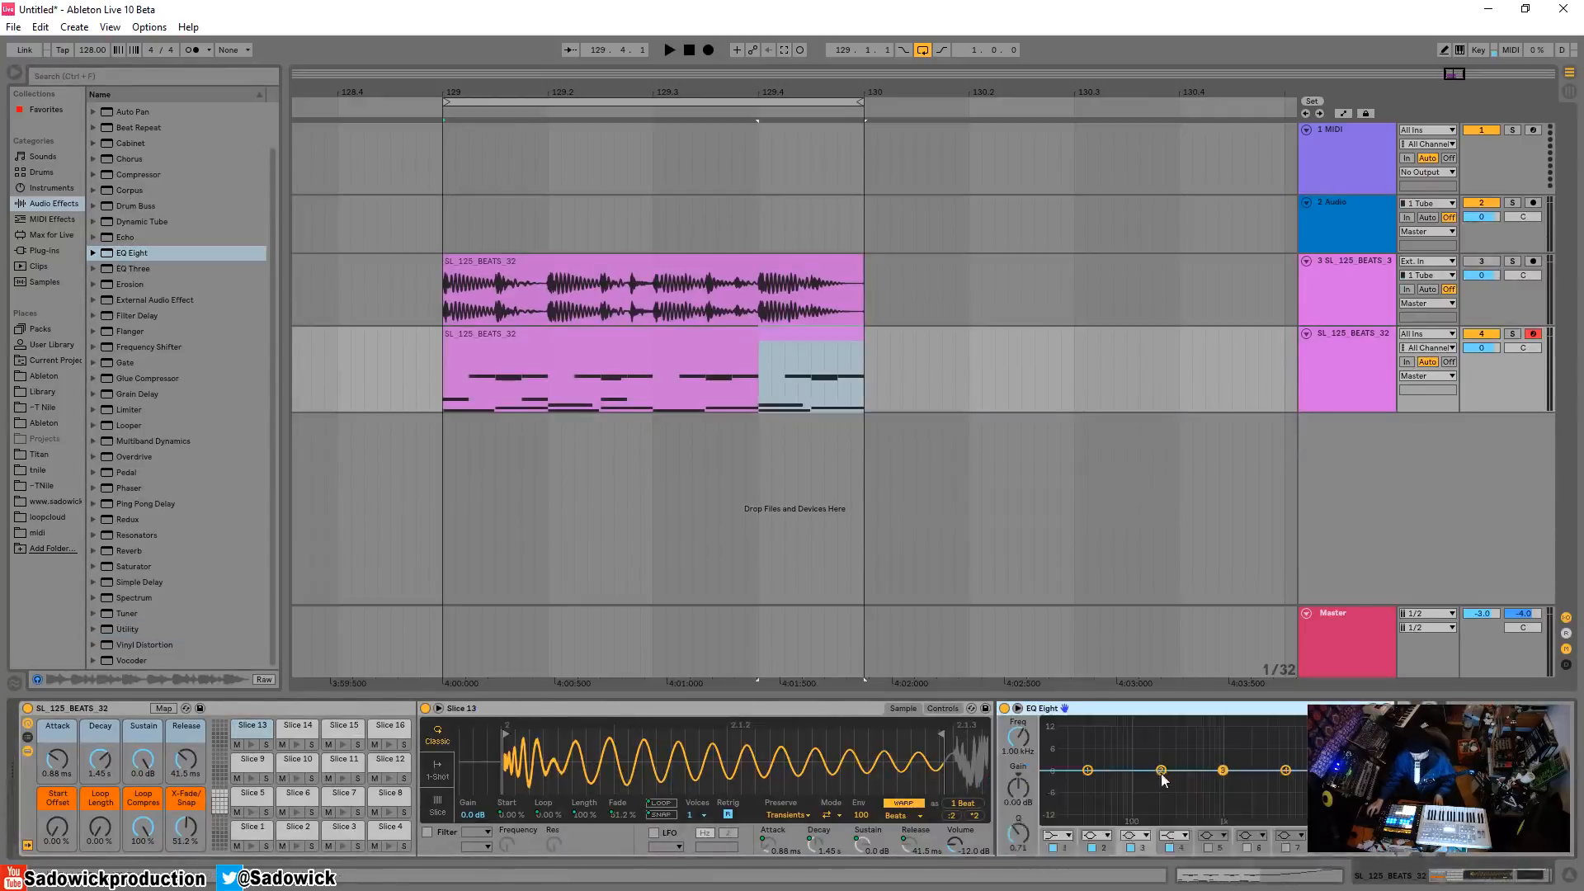
{"action": "double_click", "coordinate": [773, 705]}
{"action": "left_click", "coordinate": [769, 835]}
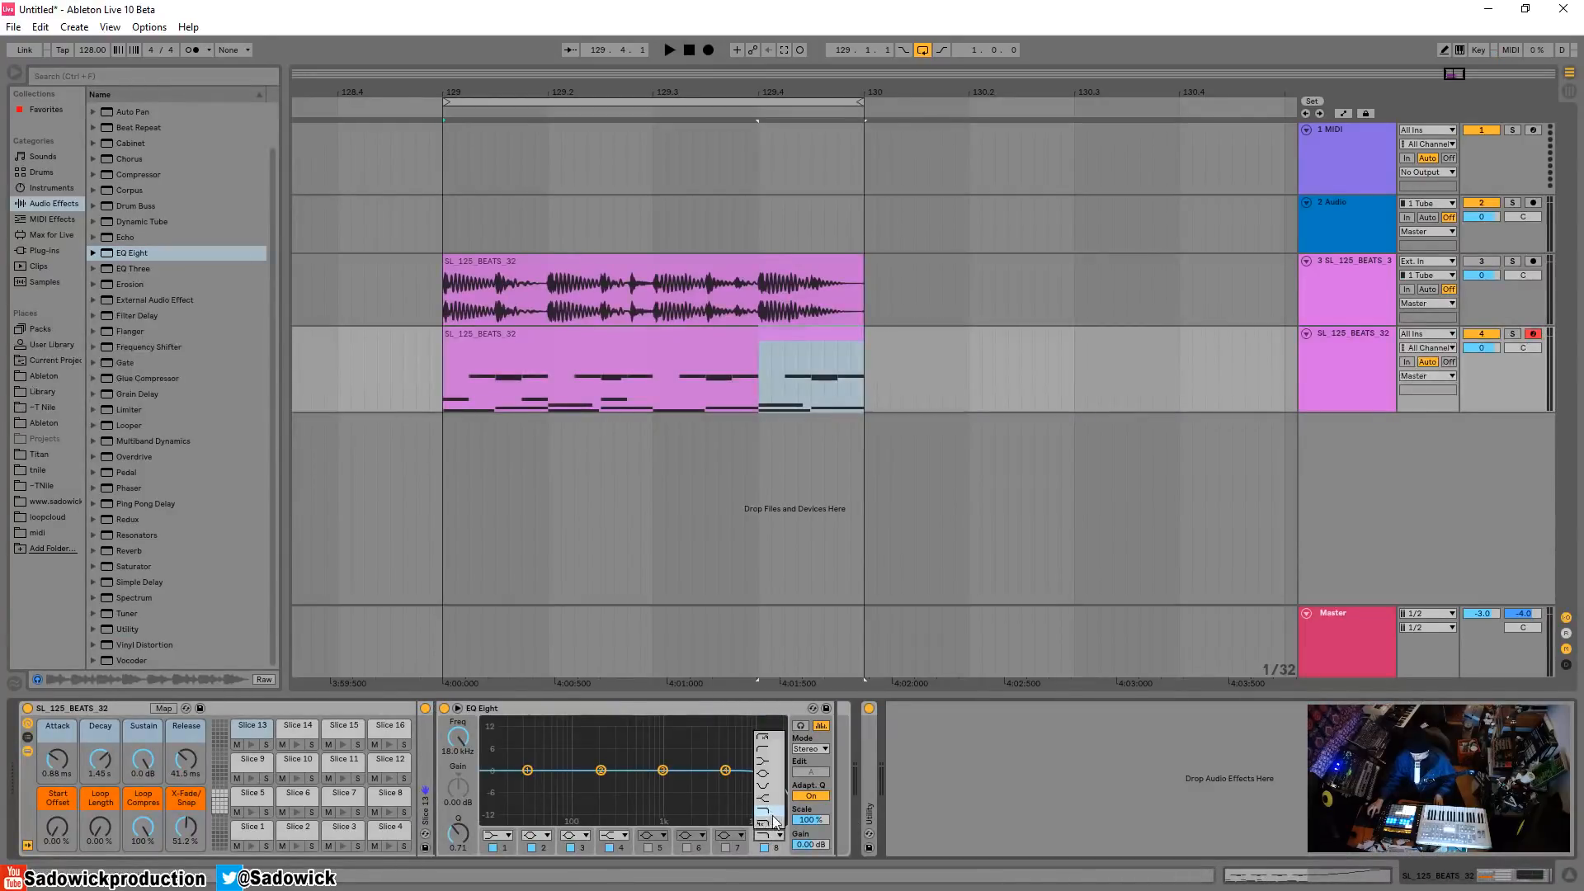
{"action": "left_click", "coordinate": [780, 820]}
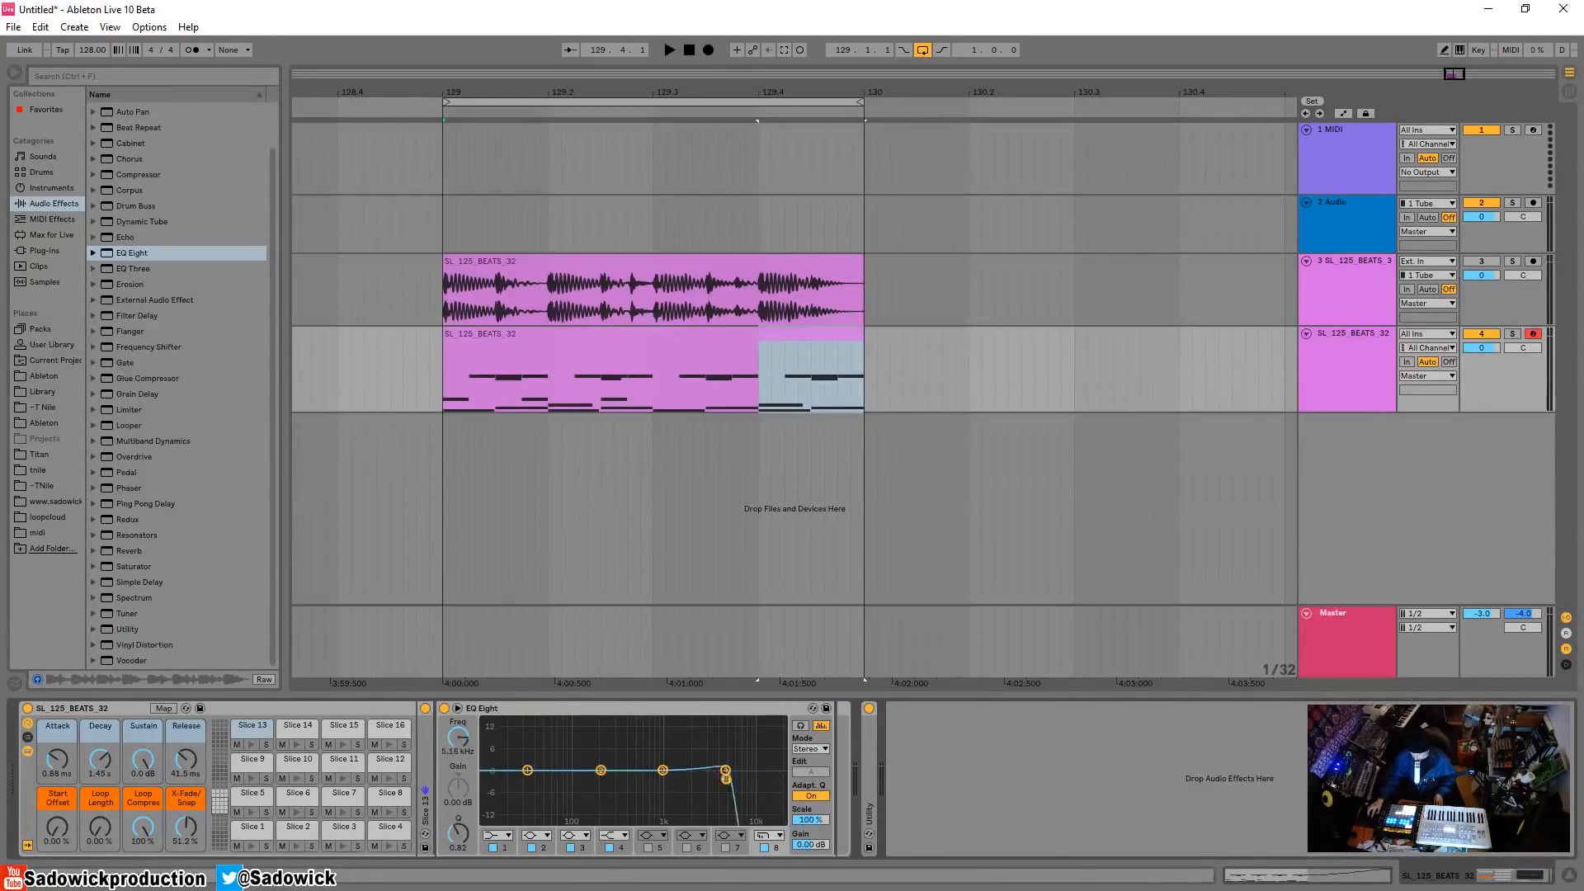
Paste the sidechained Compressor into Slice 13's chain and move the EQ Eight ahead of it
{"action": "right_click", "coordinate": [840, 745]}
{"action": "left_click", "coordinate": [855, 754]}
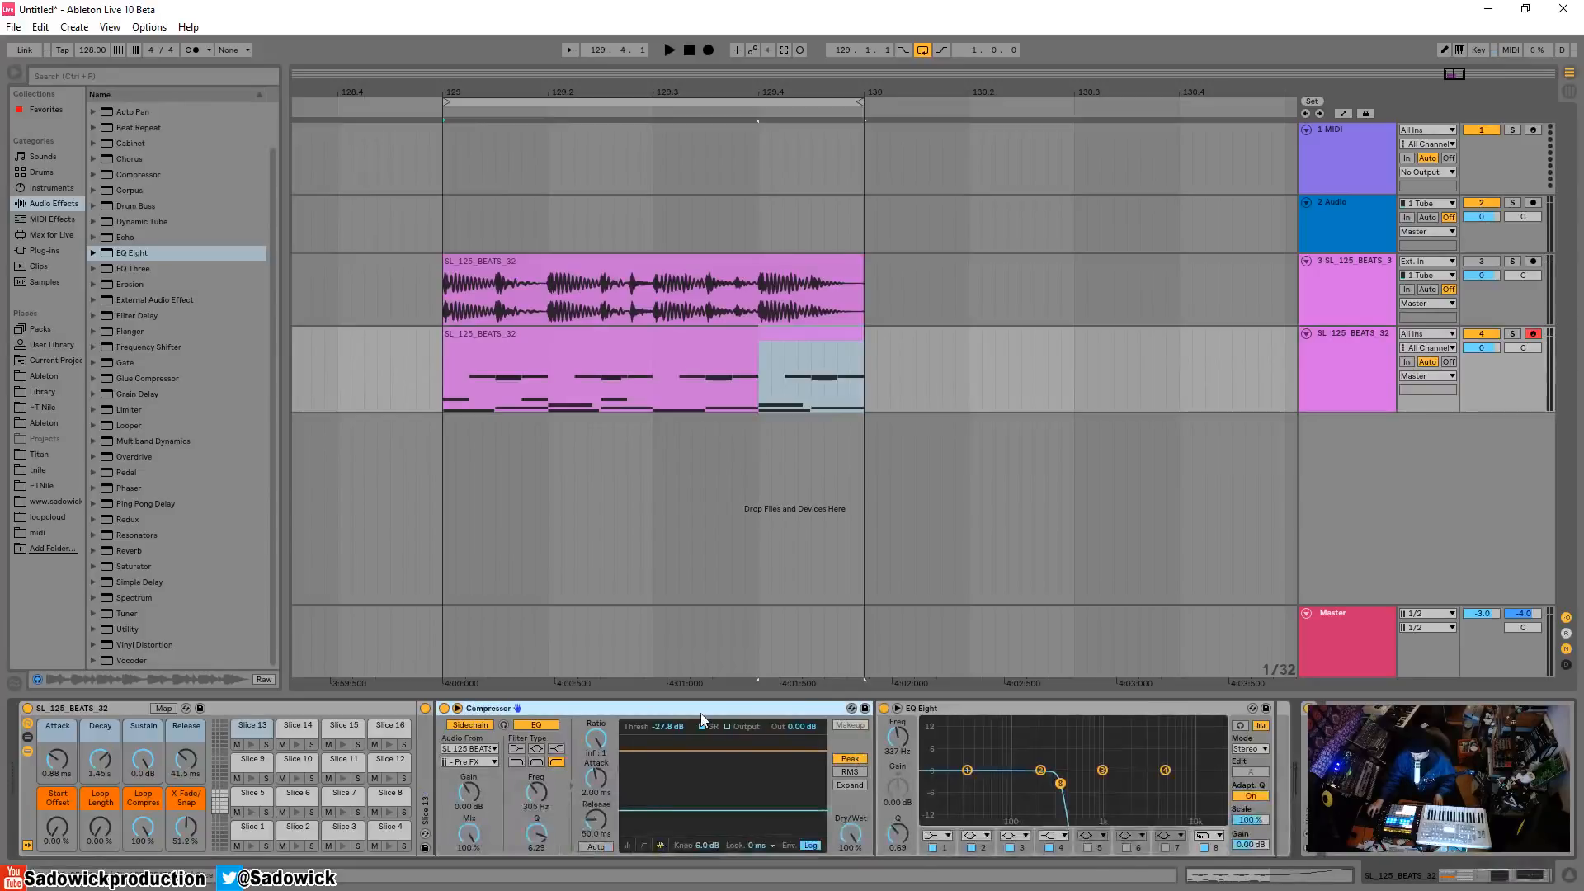
{"action": "left_click_drag", "start_coordinate": [921, 708], "coordinate": [587, 711]}
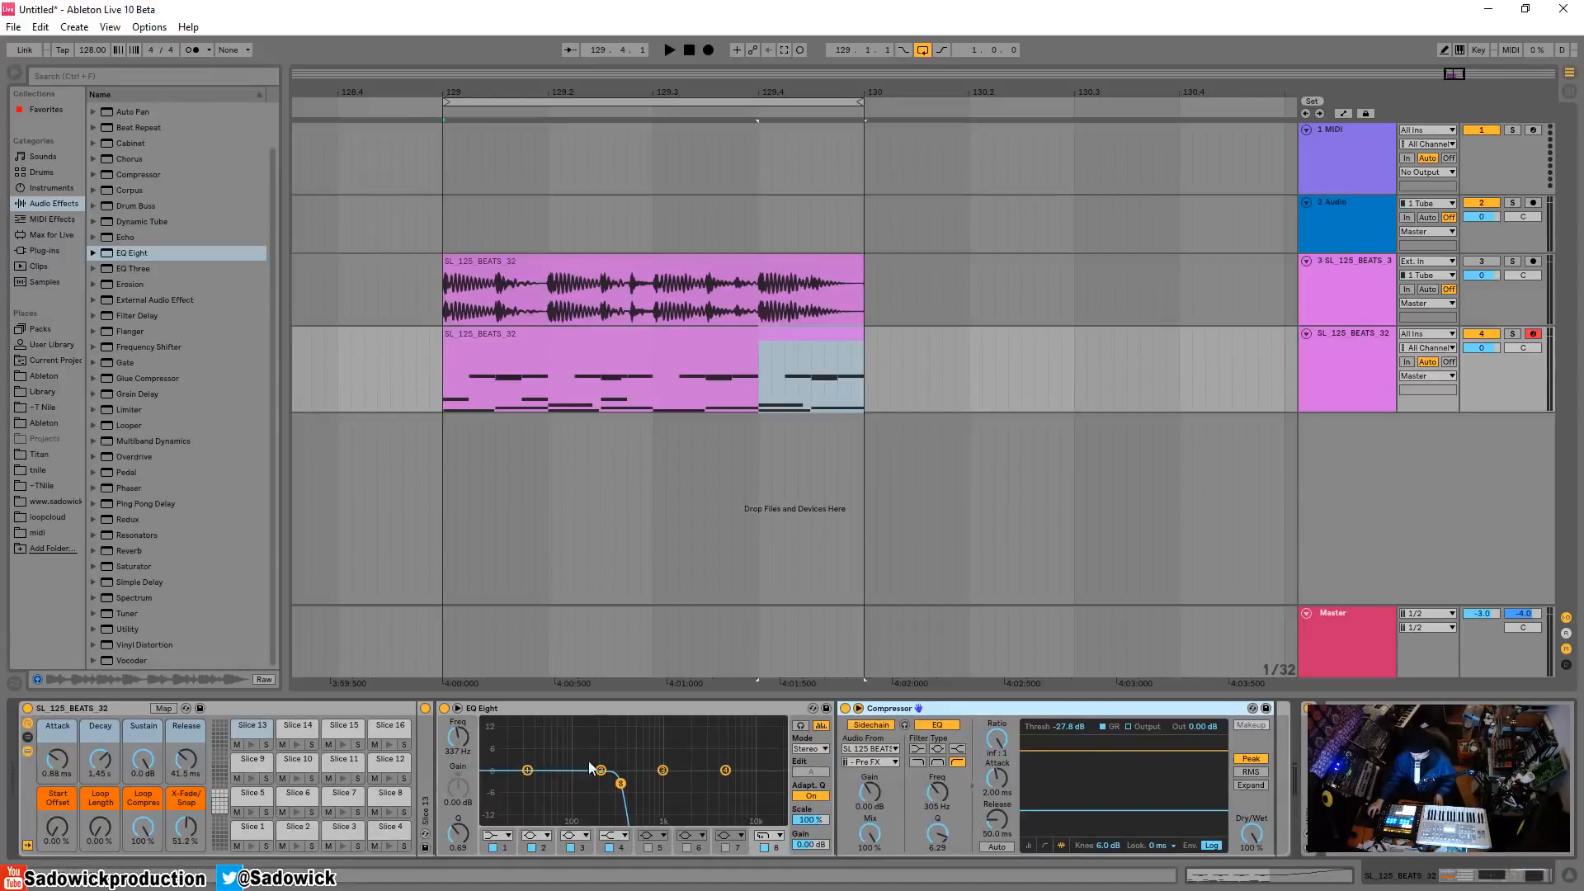
Lower the Slice 13 EQ Eight's low-pass cutoff to about 255 Hz, pull band 2 down slightly and audition the pattern
{"action": "mouse_move", "coordinate": [621, 785]}
{"action": "left_mouse_down"}
{"action": "mouse_move", "coordinate": [560, 786]}
{"action": "mouse_move", "coordinate": [623, 785]}
{"action": "mouse_move", "coordinate": [565, 781]}
{"action": "mouse_move", "coordinate": [609, 783]}
{"action": "left_mouse_up"}
{"action": "key", "text": "space"}
{"action": "key", "text": "space"}
{"action": "key", "text": "space"}
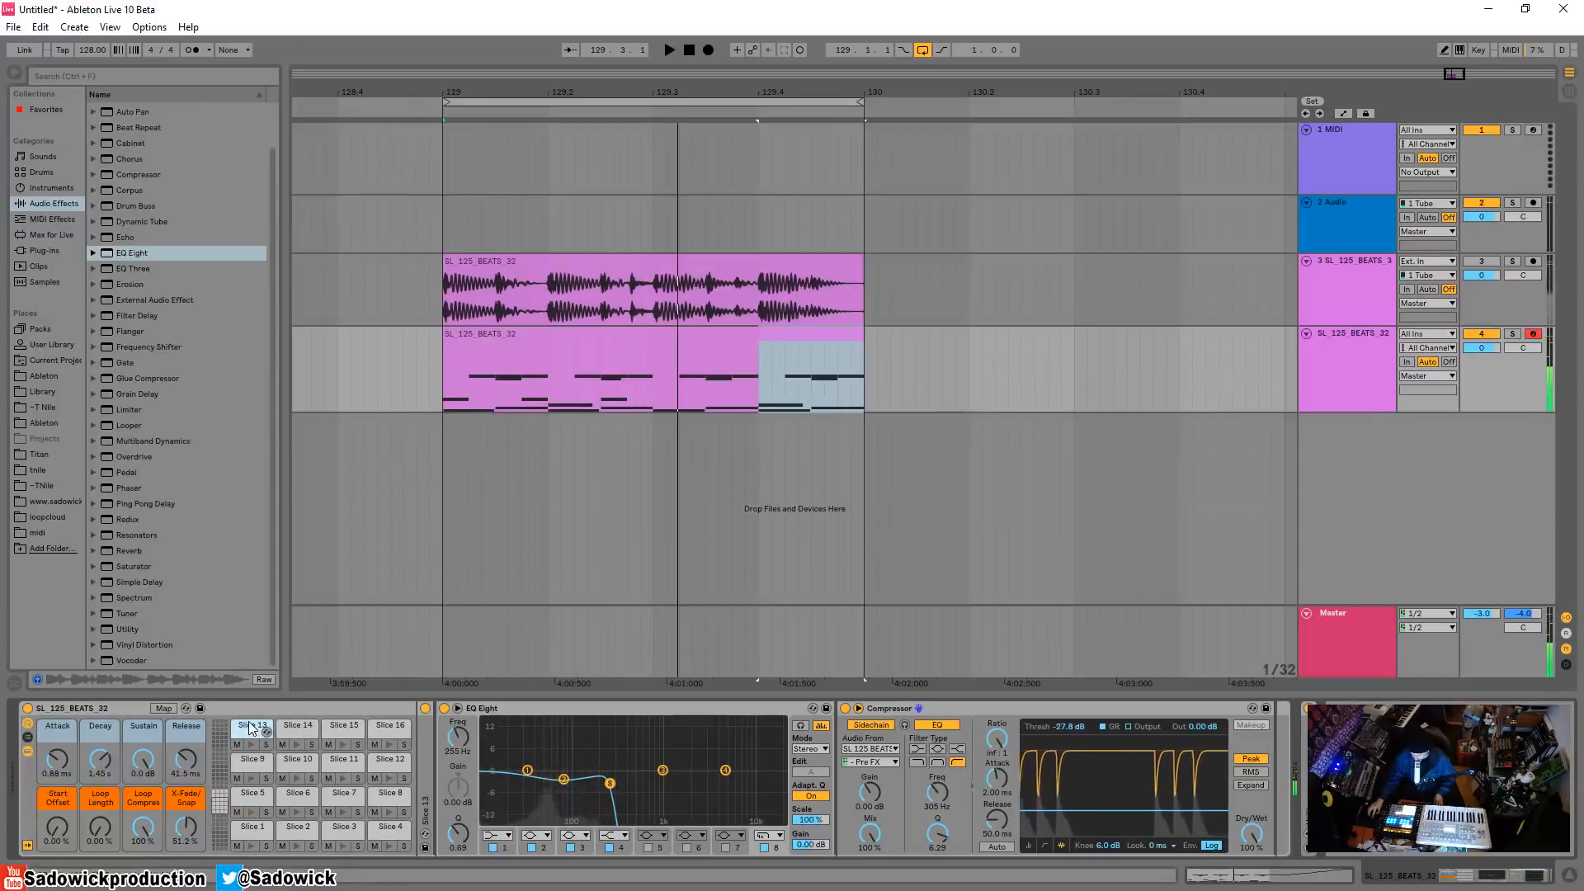
Unfold Slice 13's Simpler, show its controls and transpose it to -14 st while the pattern plays
{"action": "double_click", "coordinate": [259, 725]}
{"action": "double_click", "coordinate": [260, 725]}
{"action": "left_click", "coordinate": [427, 745]}
{"action": "double_click", "coordinate": [427, 745]}
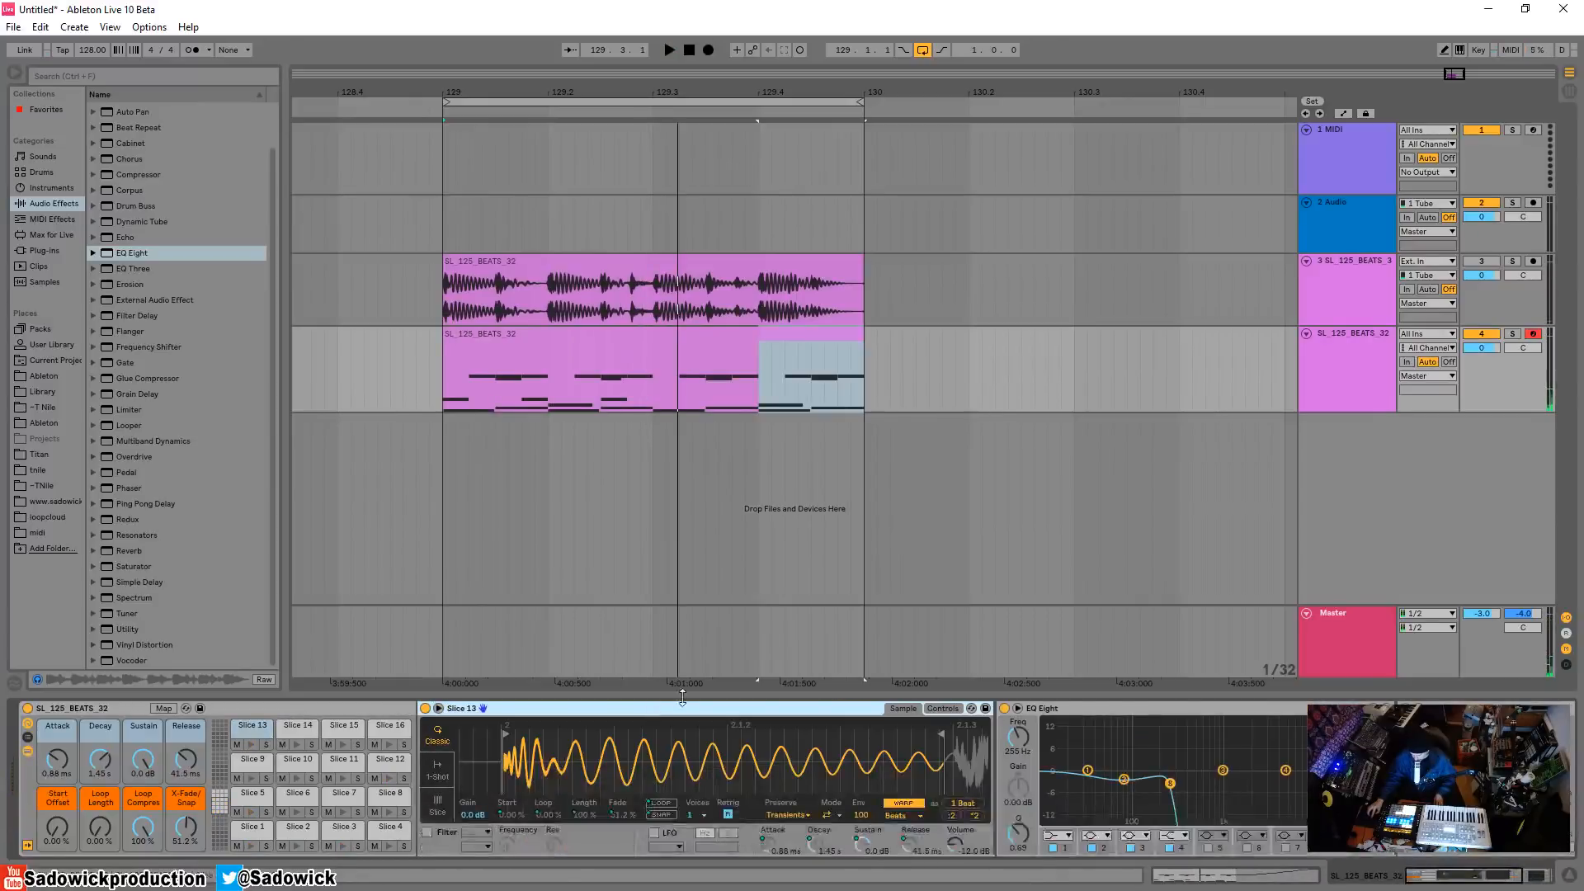
{"action": "left_click", "coordinate": [938, 707]}
{"action": "left_click_drag", "start_coordinate": [914, 803], "coordinate": [918, 824]}
{"action": "key", "text": "space"}
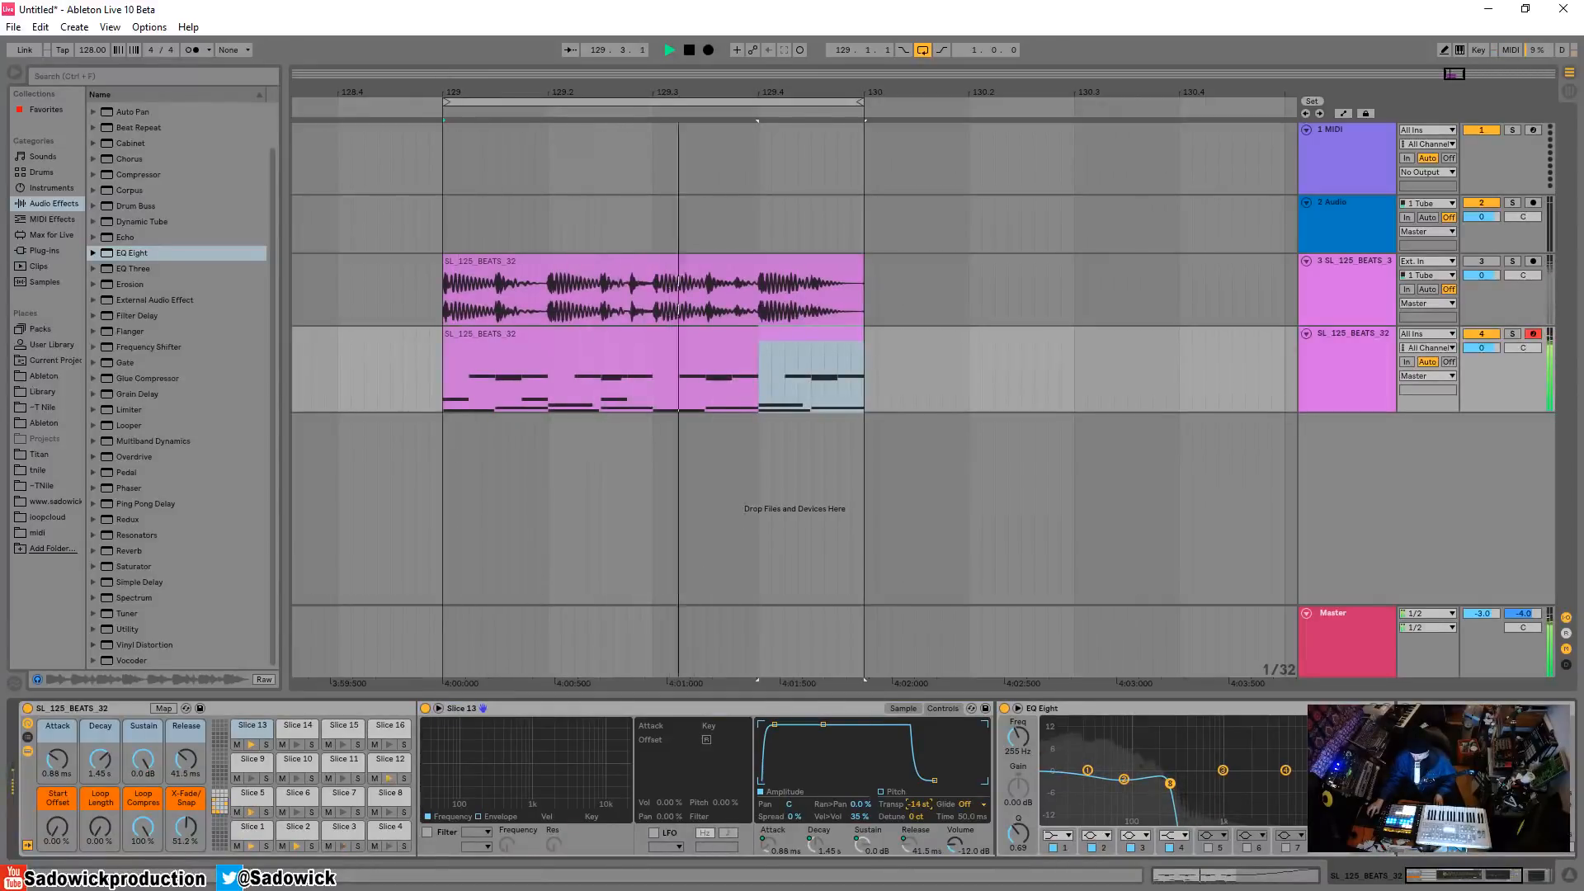
Set Slice 13's transposition to -12 st and bring up its sample waveform
{"action": "left_click_drag", "start_coordinate": [910, 803], "coordinate": [910, 783]}
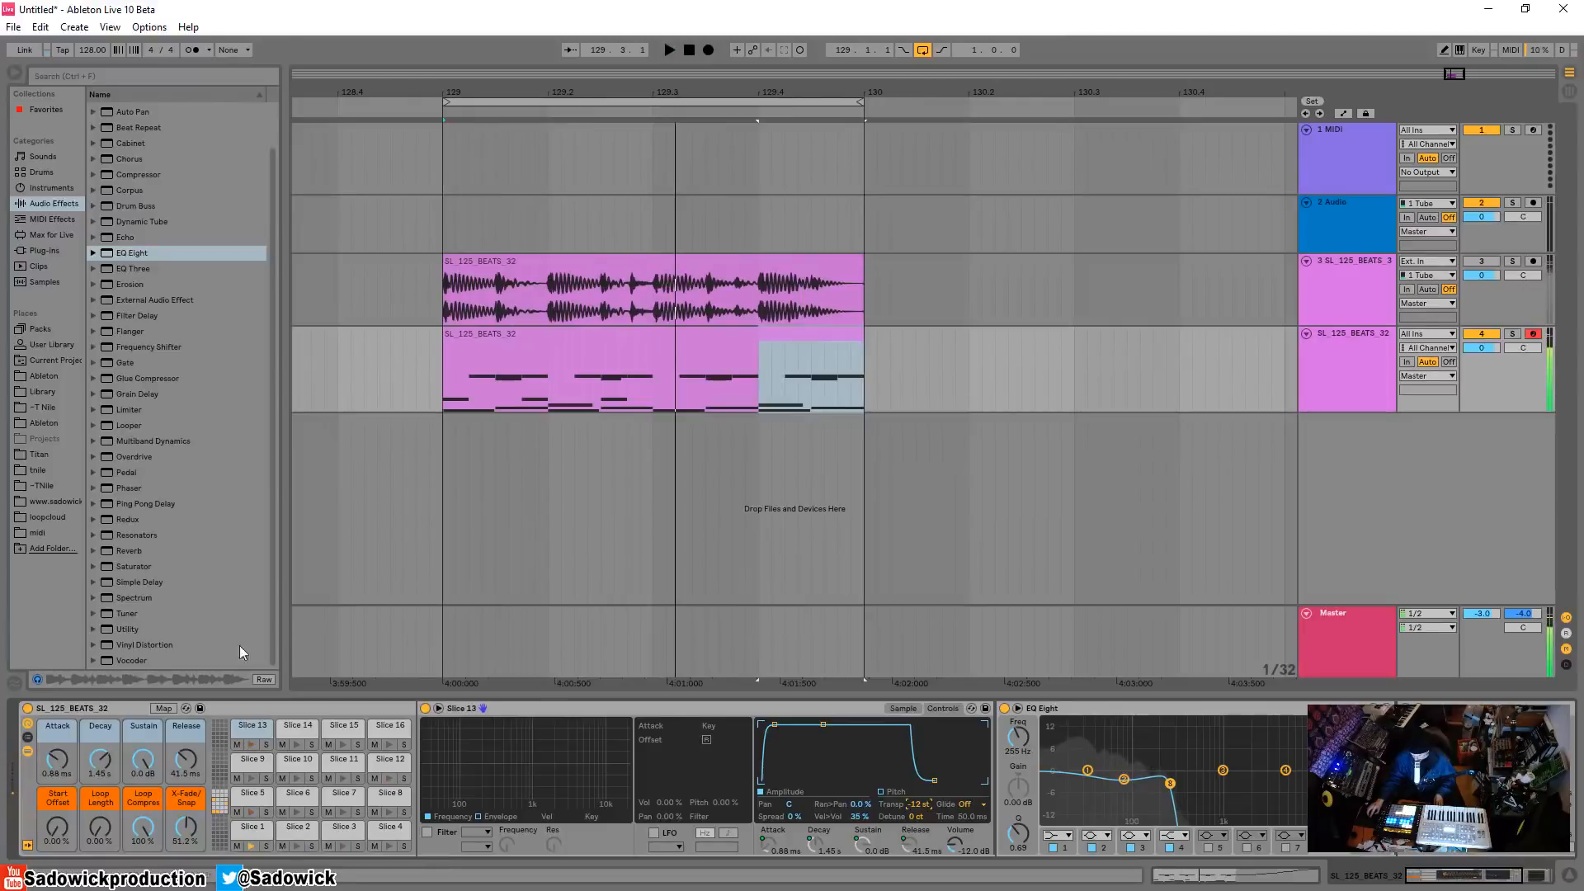
{"action": "left_click", "coordinate": [245, 734]}
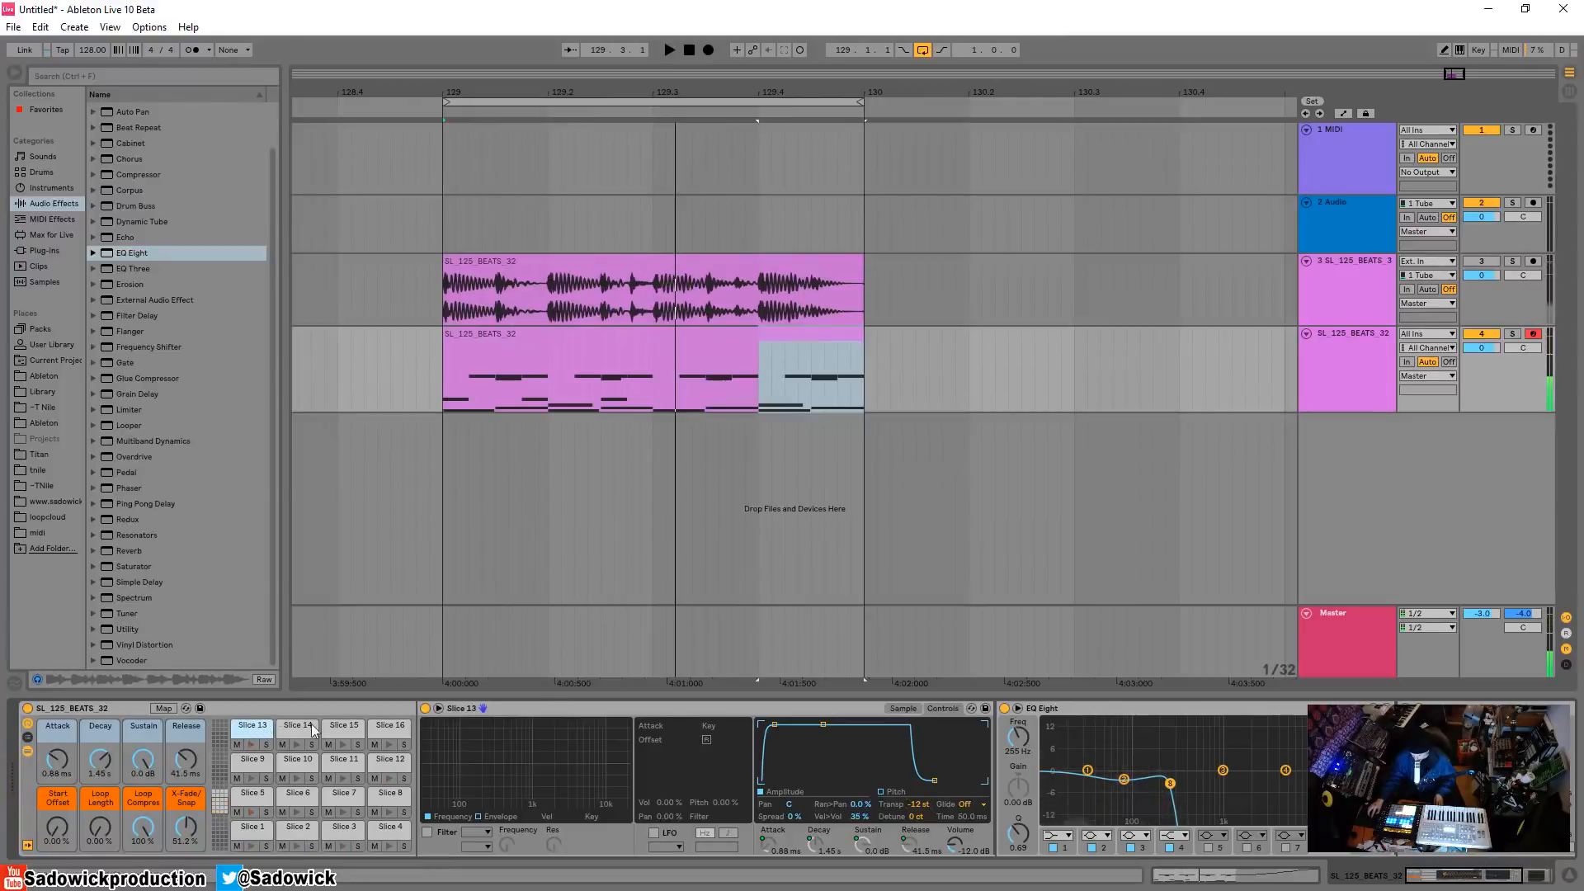
{"action": "left_click", "coordinate": [902, 708]}
{"action": "left_click", "coordinate": [505, 733]}
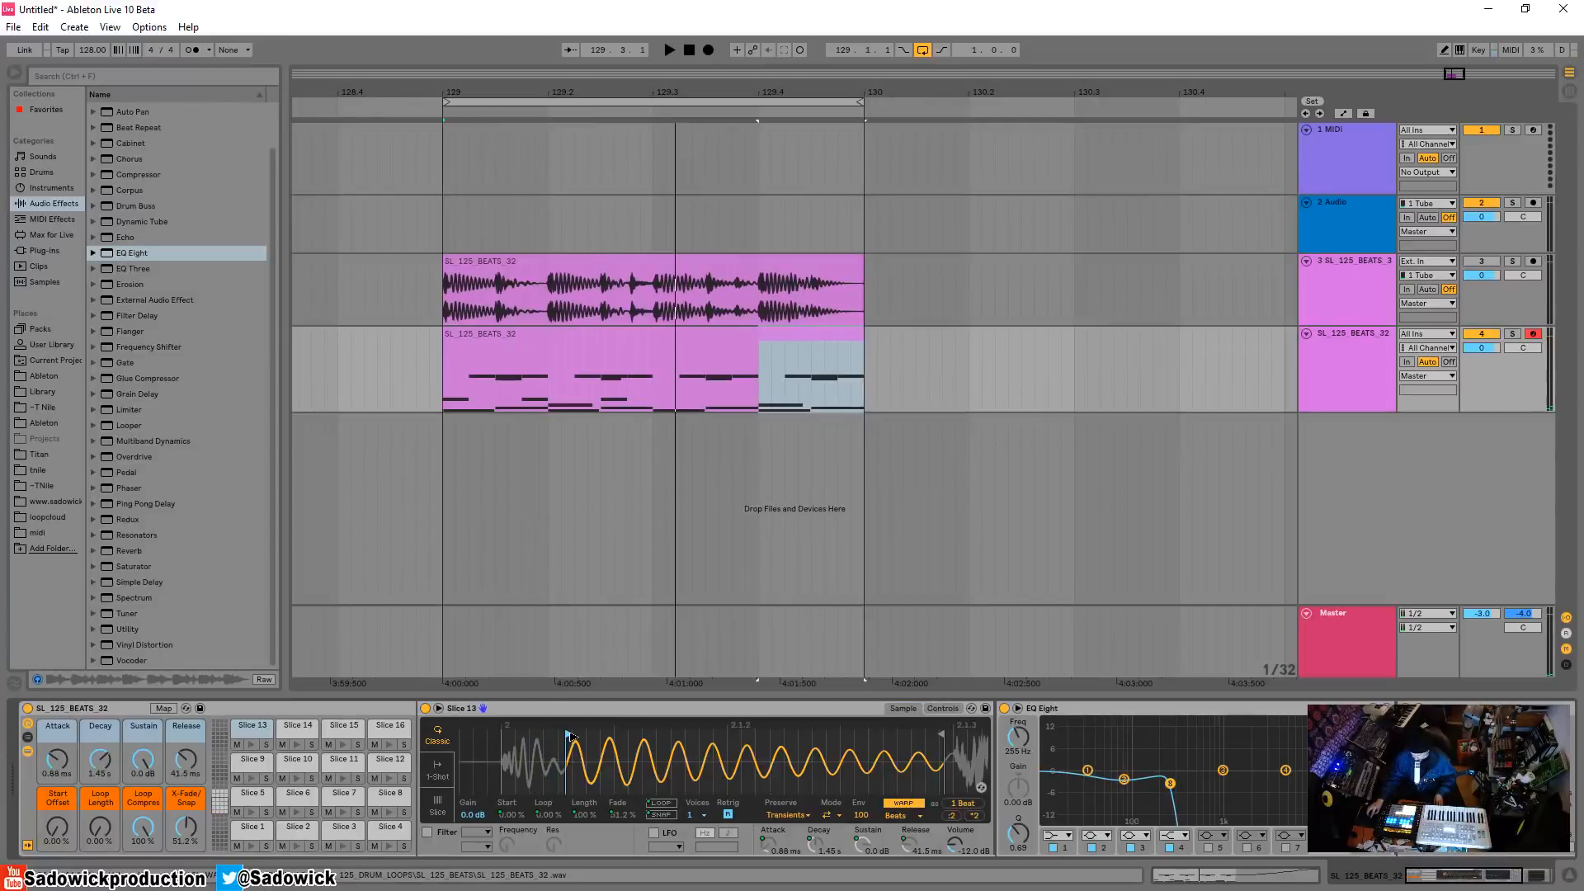
Raise the Slice 13 EQ Eight's low-pass cutoff to about 11.9 kHz and solo Slice 13 during playback
{"action": "key", "text": "space"}
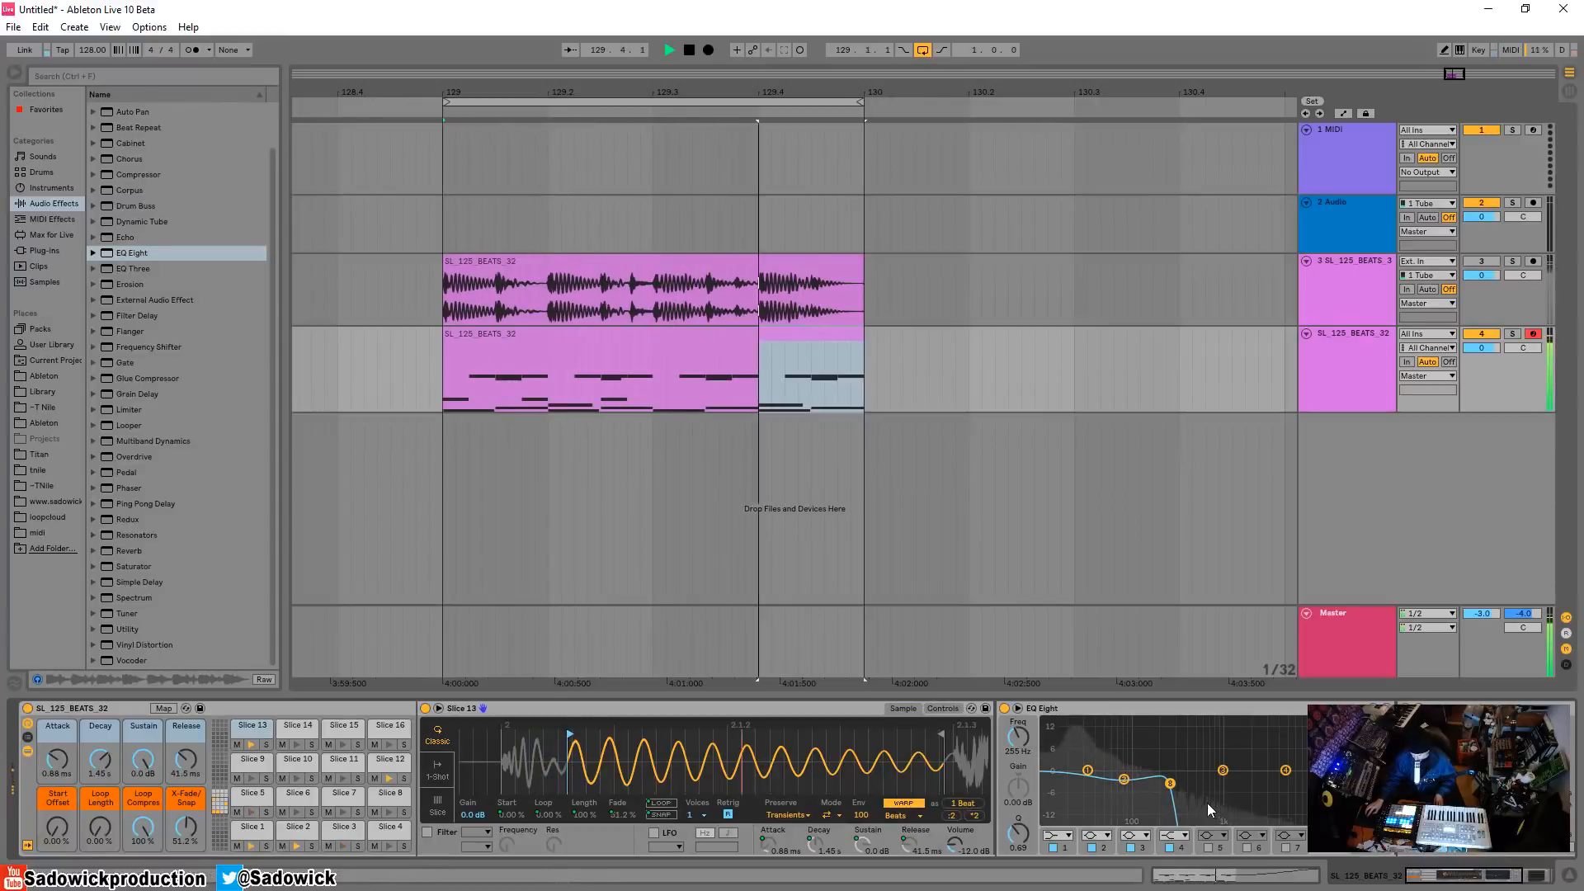
{"action": "left_click_drag", "start_coordinate": [1170, 783], "coordinate": [1323, 790]}
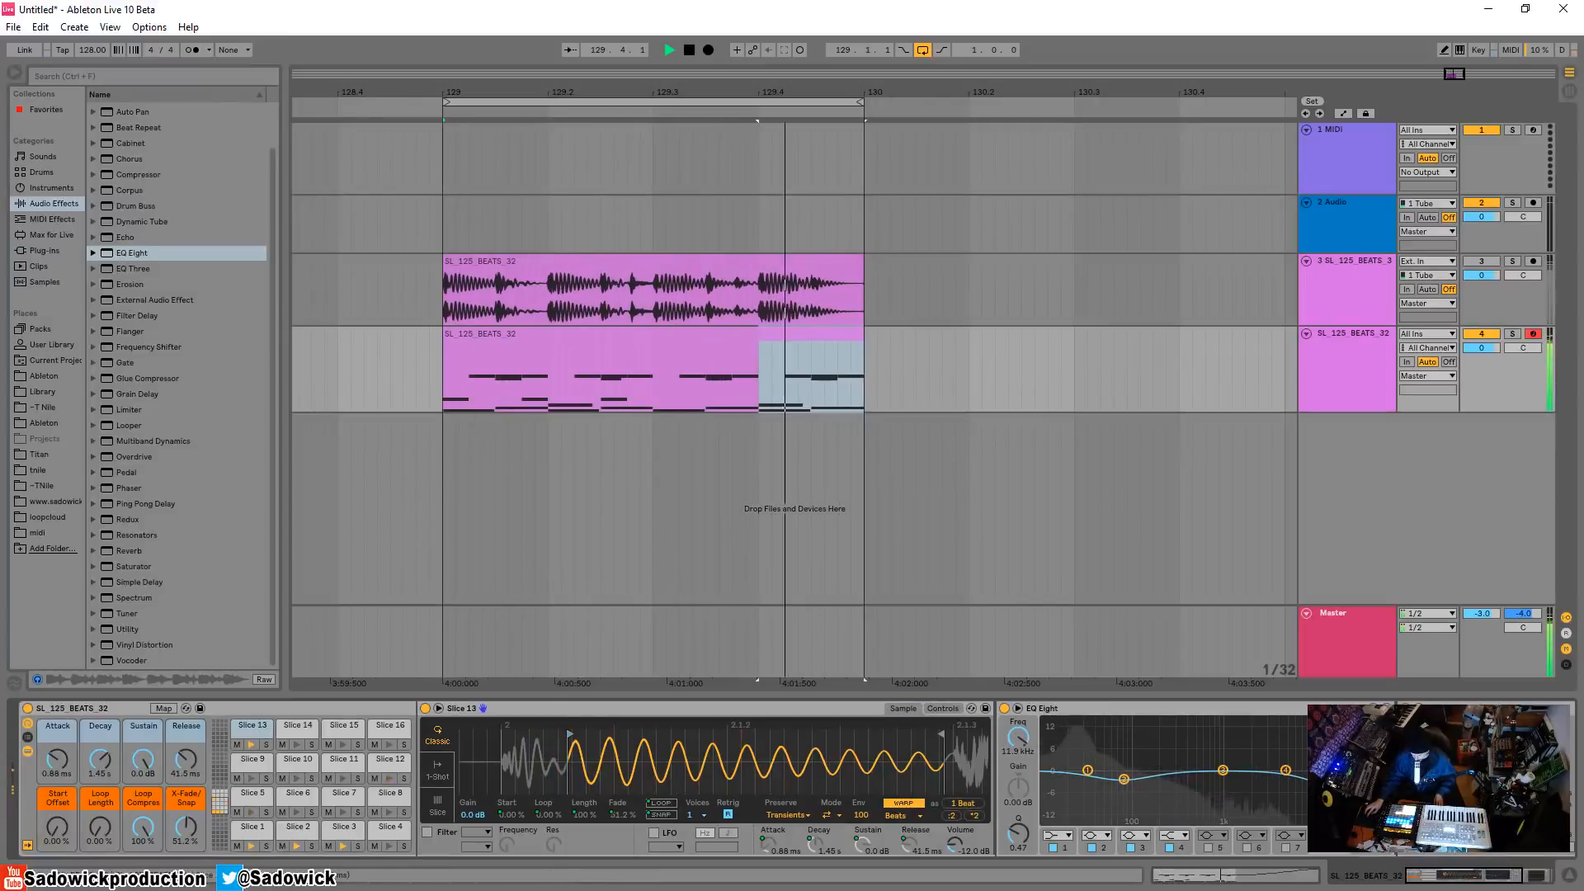
{"action": "left_click", "coordinate": [266, 744]}
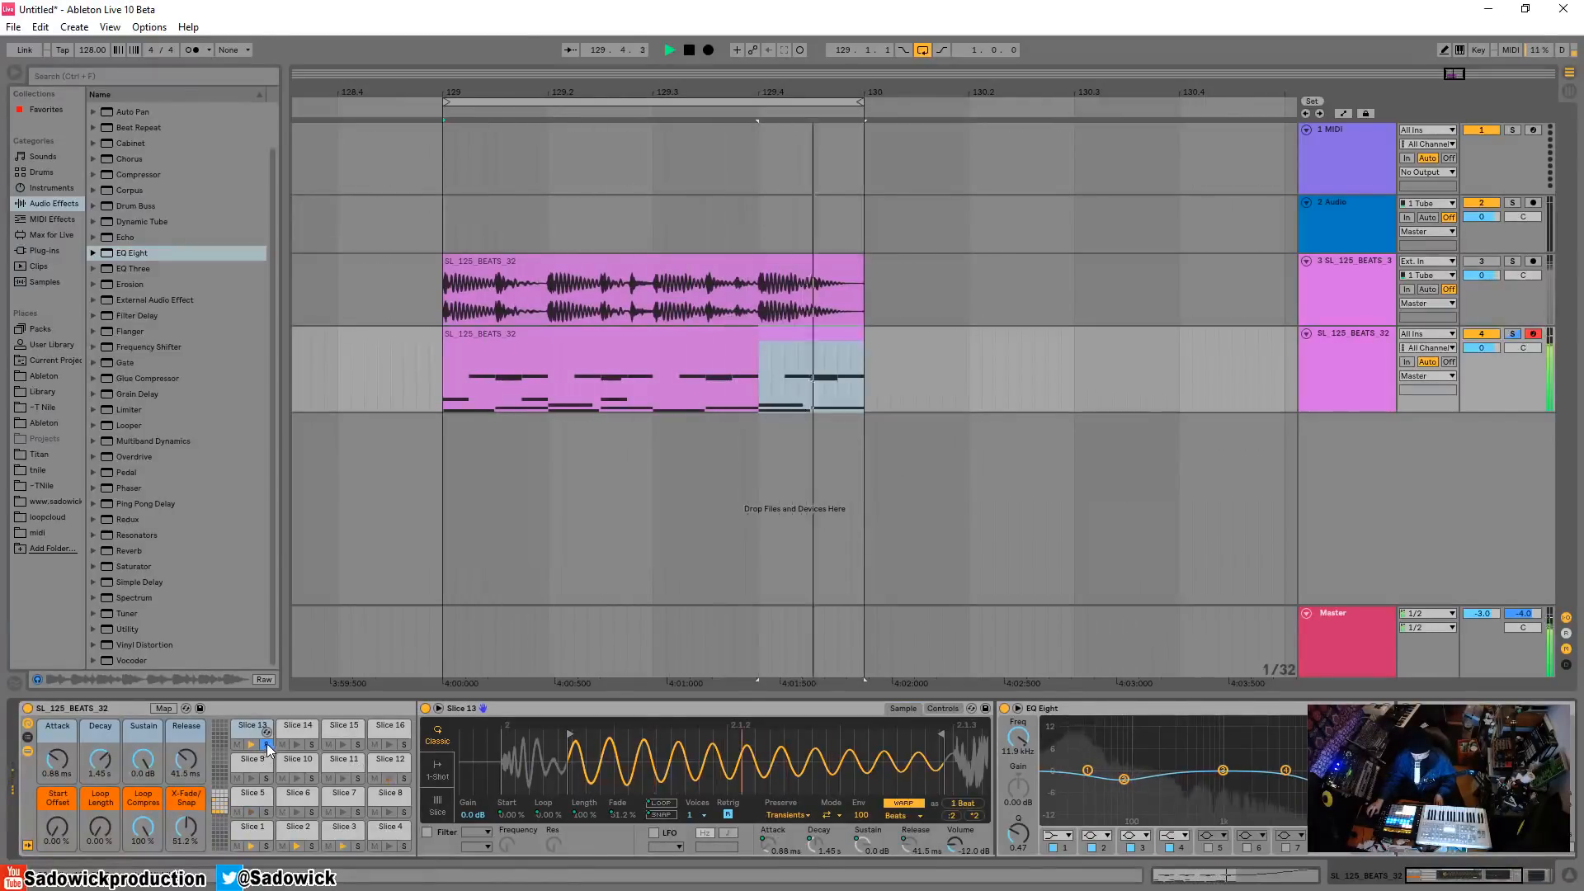
{"action": "key", "text": "space"}
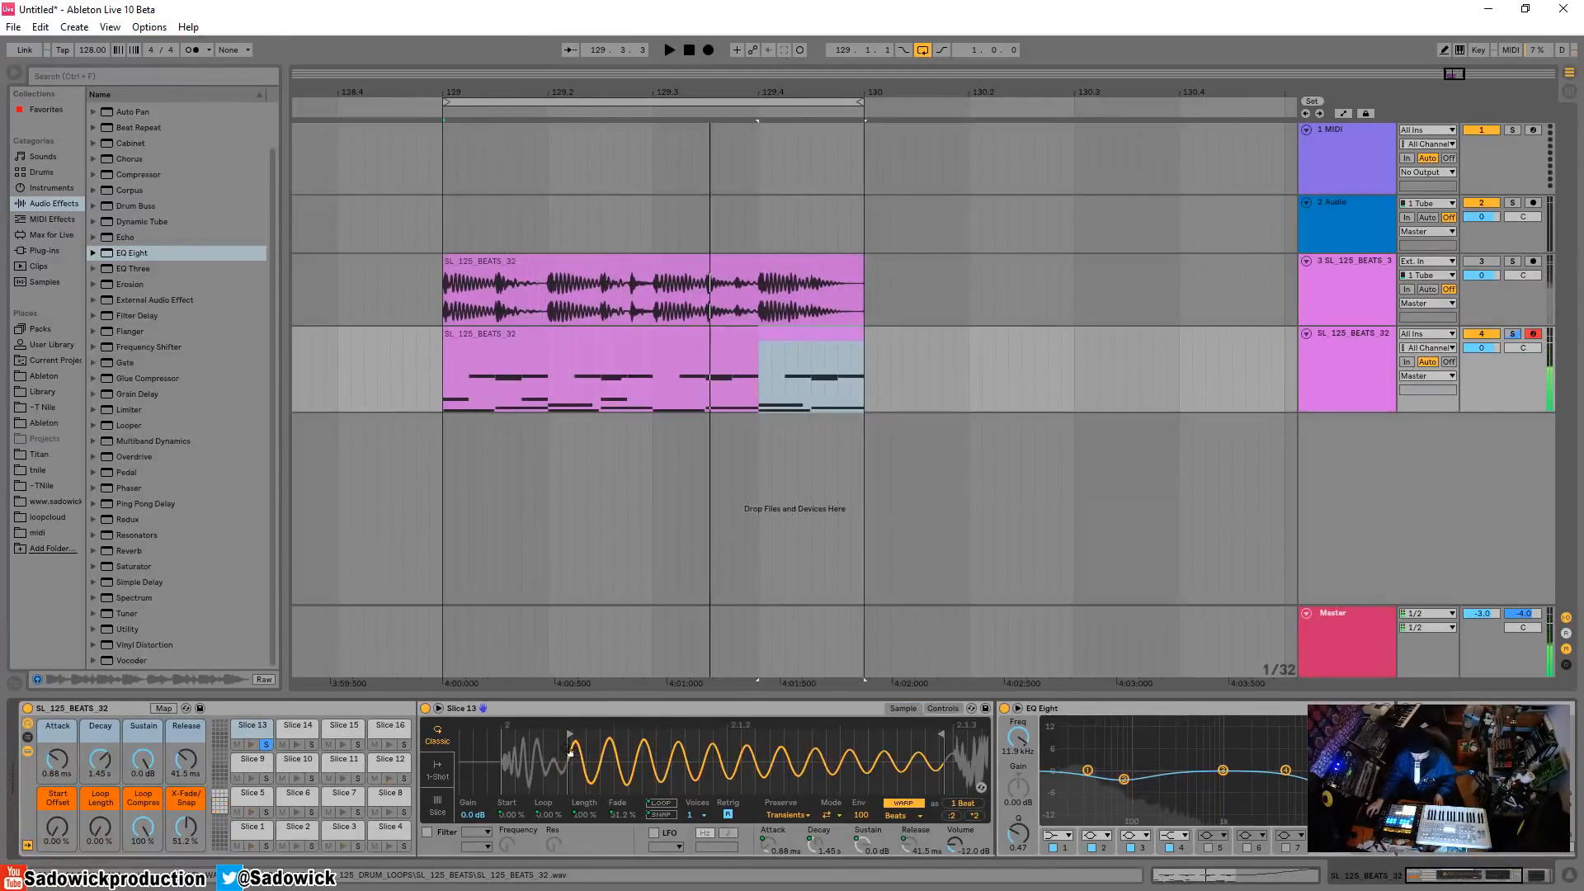
Adjust Slice 13's sample end marker to just before the next transient, auditioning the pattern between moves
{"action": "left_click_drag", "start_coordinate": [568, 751], "coordinate": [567, 812]}
{"action": "left_click_drag", "start_coordinate": [607, 752], "coordinate": [516, 663]}
{"action": "left_click_drag", "start_coordinate": [714, 747], "coordinate": [713, 807]}
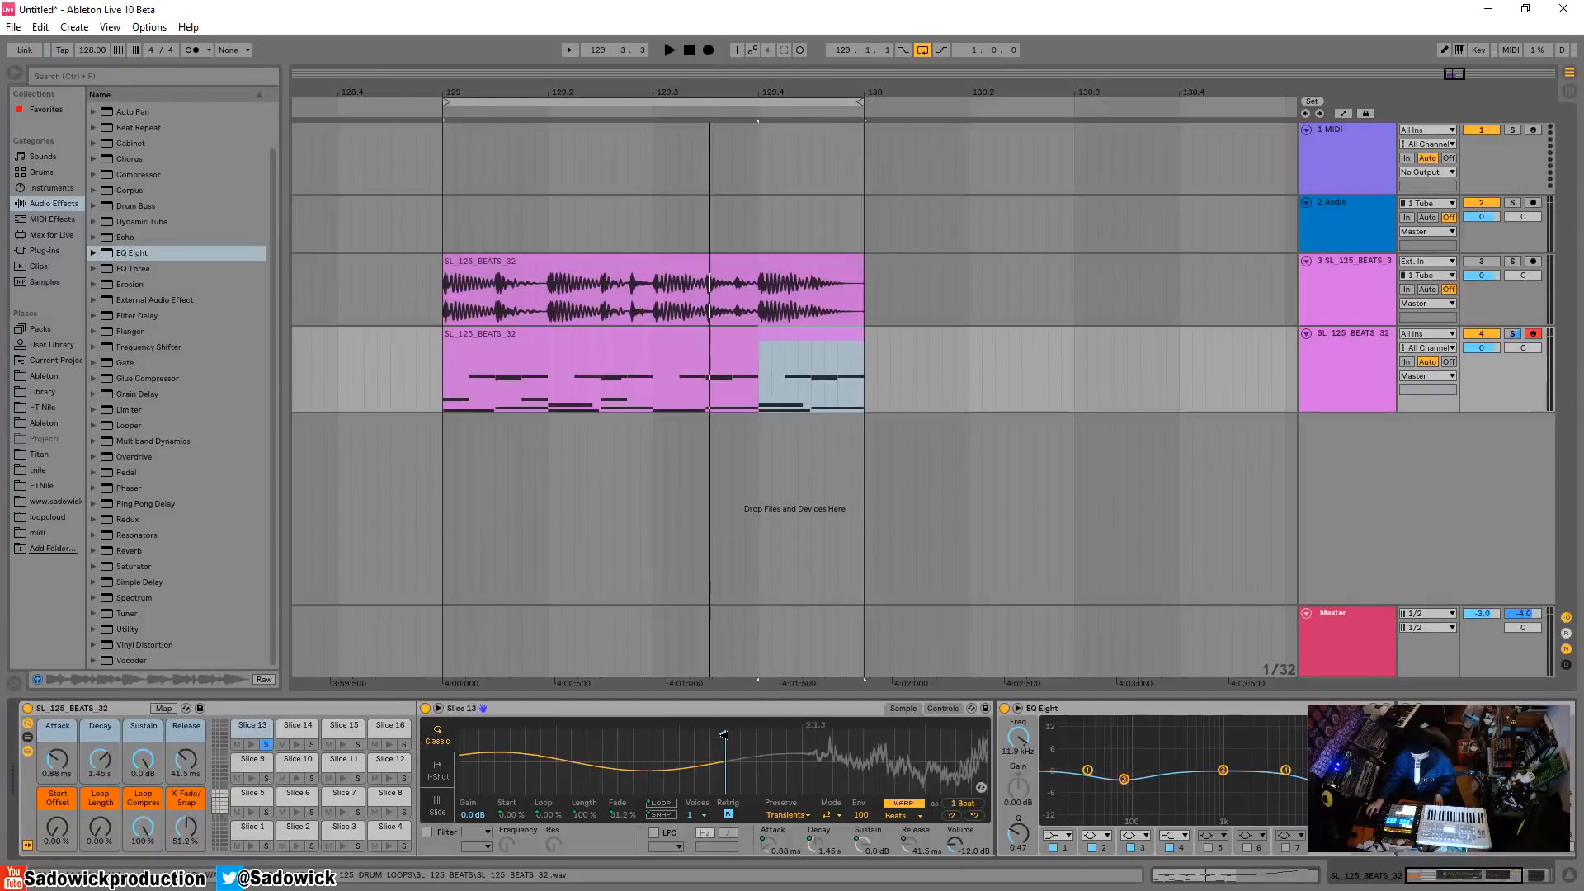
{"action": "key", "text": "space"}
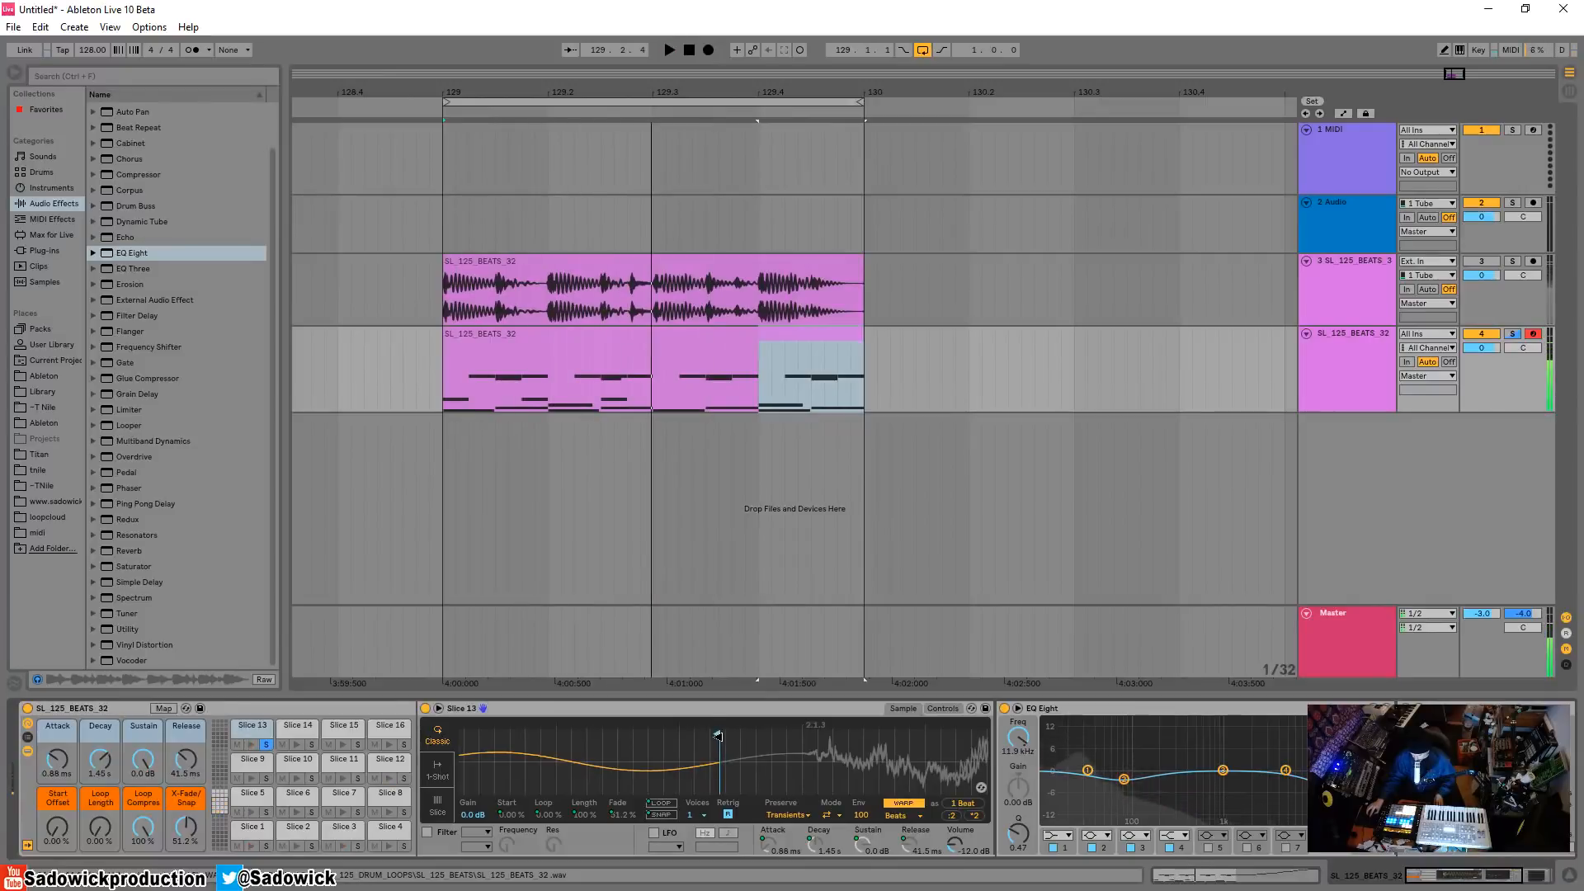
{"action": "key", "text": "space"}
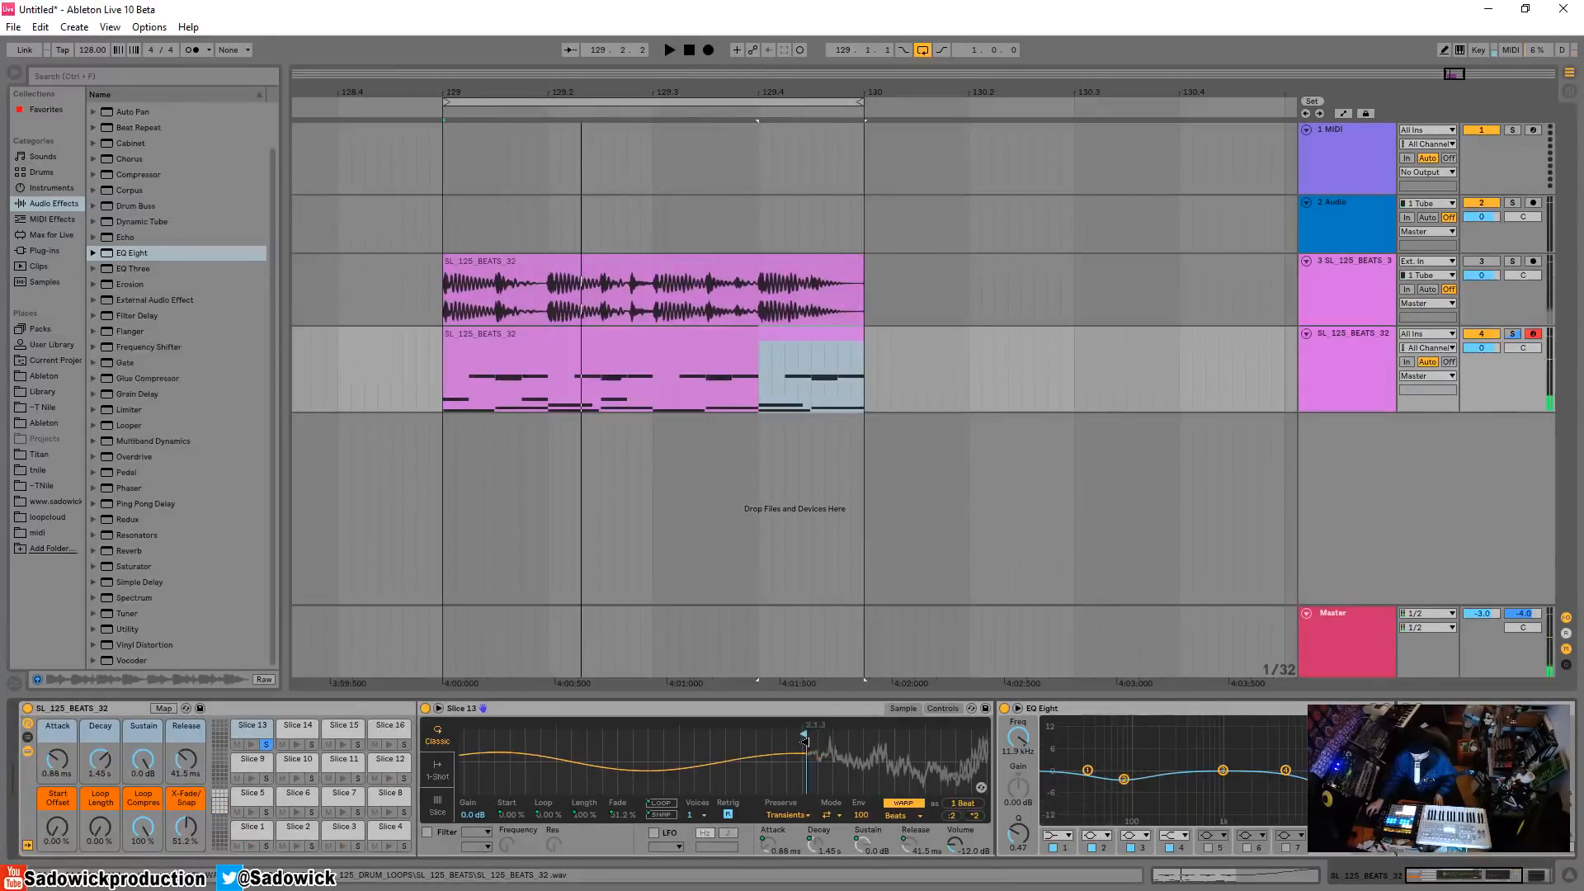
{"action": "key", "text": "space"}
{"action": "key", "text": "space"}
{"action": "left_click_drag", "start_coordinate": [805, 740], "coordinate": [716, 740]}
{"action": "key", "text": "space"}
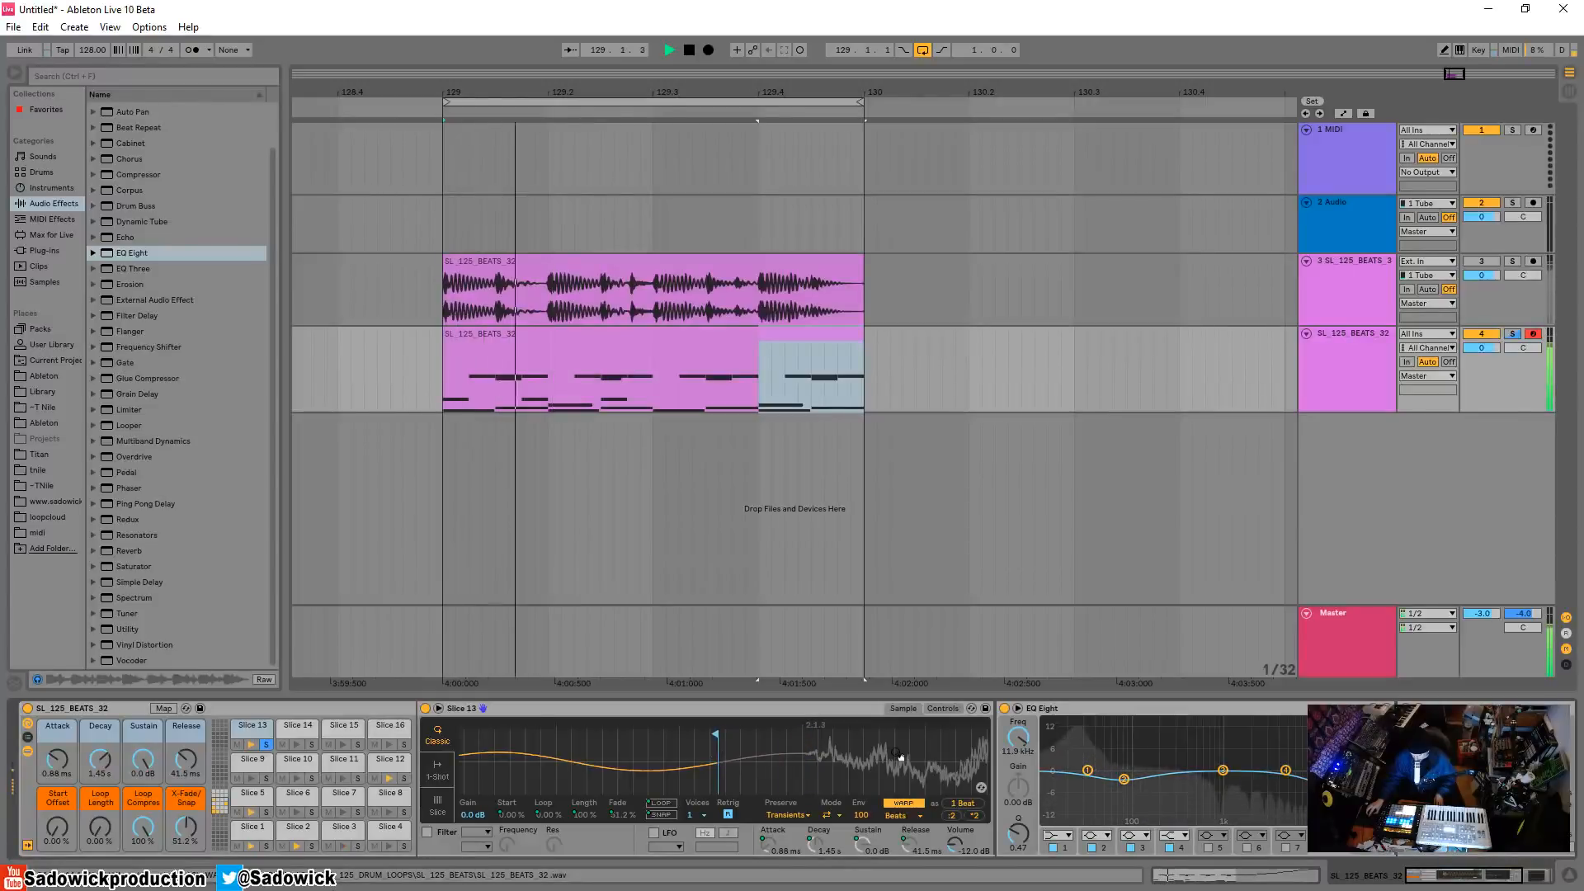
Fine-tune the start marker of Slice 13's sample near the beginning of the waveform and audition it
{"action": "key", "text": "space"}
{"action": "mouse_move", "coordinate": [863, 764]}
{"action": "left_mouse_down"}
{"action": "mouse_move", "coordinate": [665, 780]}
{"action": "mouse_move", "coordinate": [646, 767]}
{"action": "mouse_move", "coordinate": [734, 817]}
{"action": "left_mouse_up"}
{"action": "key", "text": "space"}
{"action": "key", "text": "space"}
{"action": "mouse_move", "coordinate": [735, 733]}
{"action": "left_mouse_down"}
{"action": "mouse_move", "coordinate": [511, 733]}
{"action": "mouse_move", "coordinate": [538, 742]}
{"action": "left_mouse_up"}
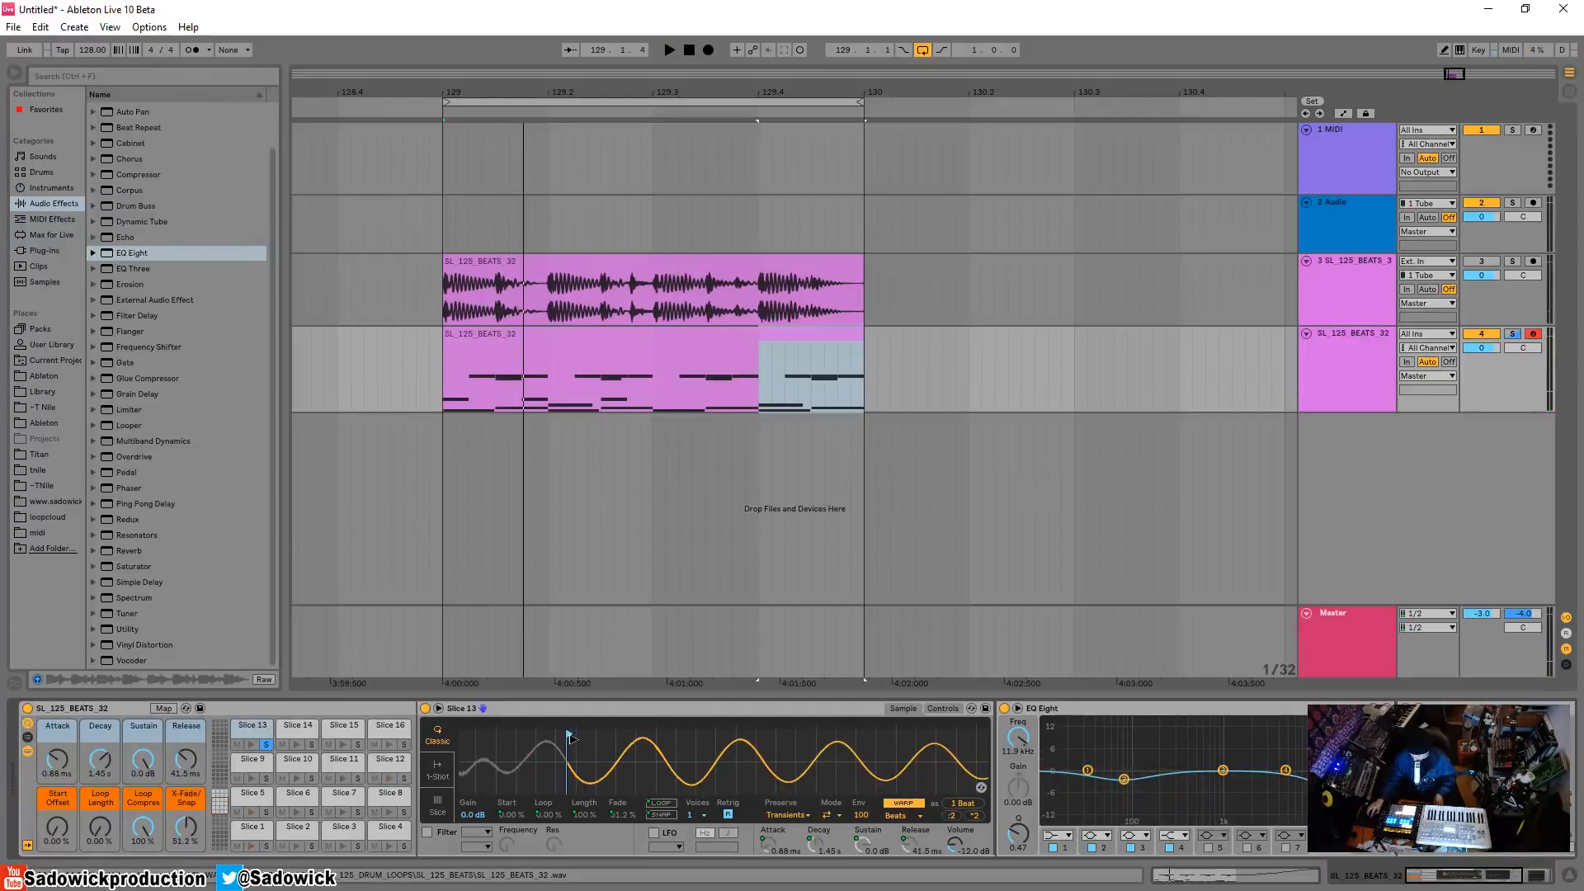
{"action": "key", "text": "space"}
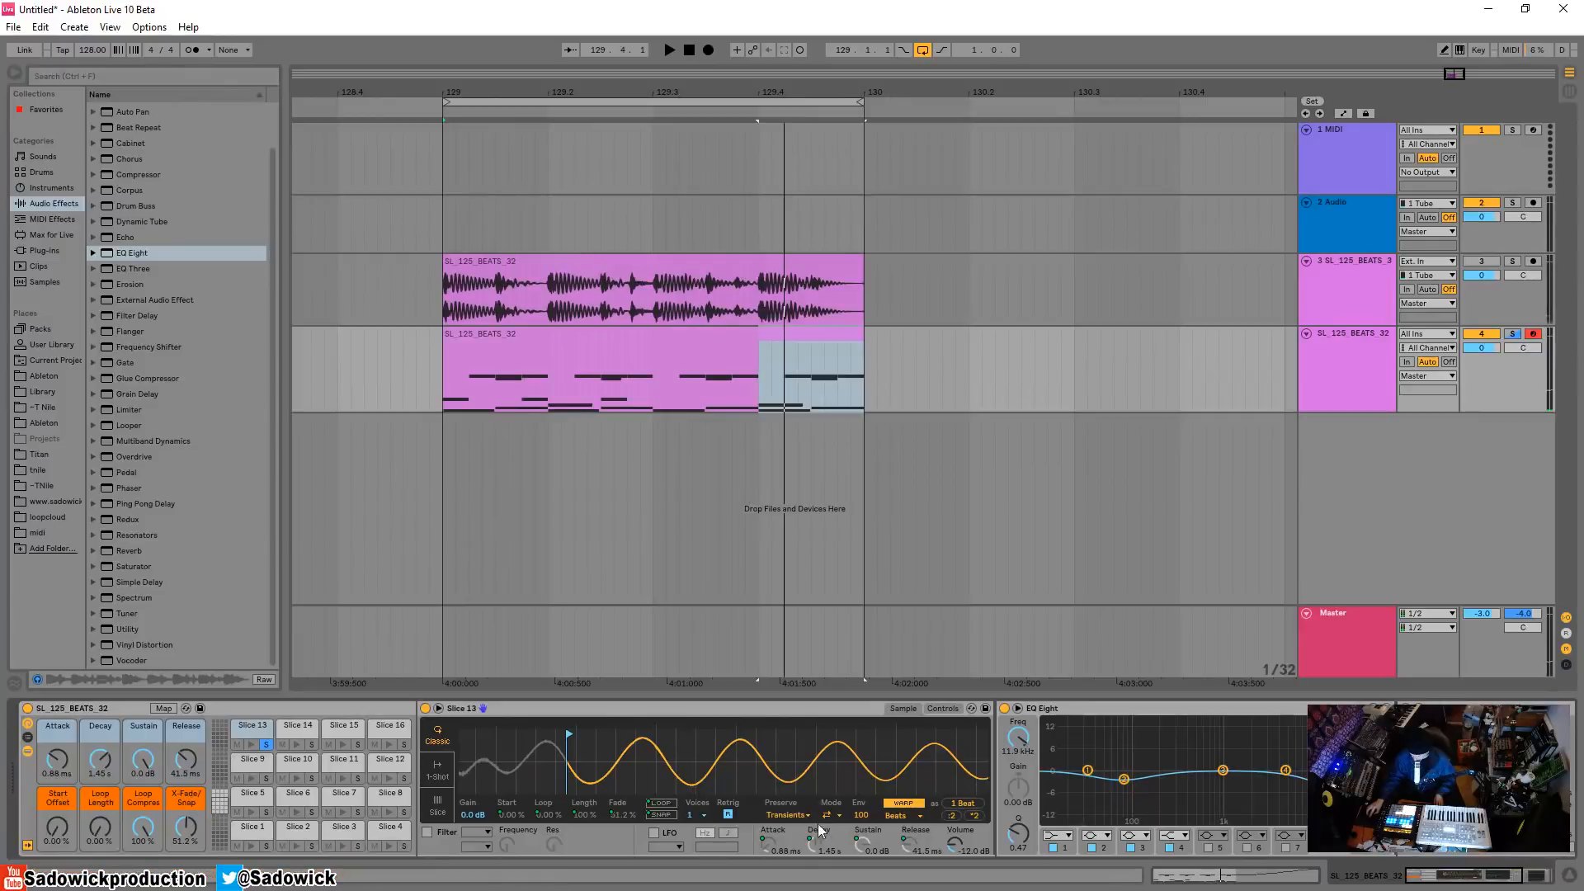
Unmap Slice 13's Release from the Release macro and raise it to 9.59 s while the pattern plays
{"action": "right_click", "coordinate": [908, 843]}
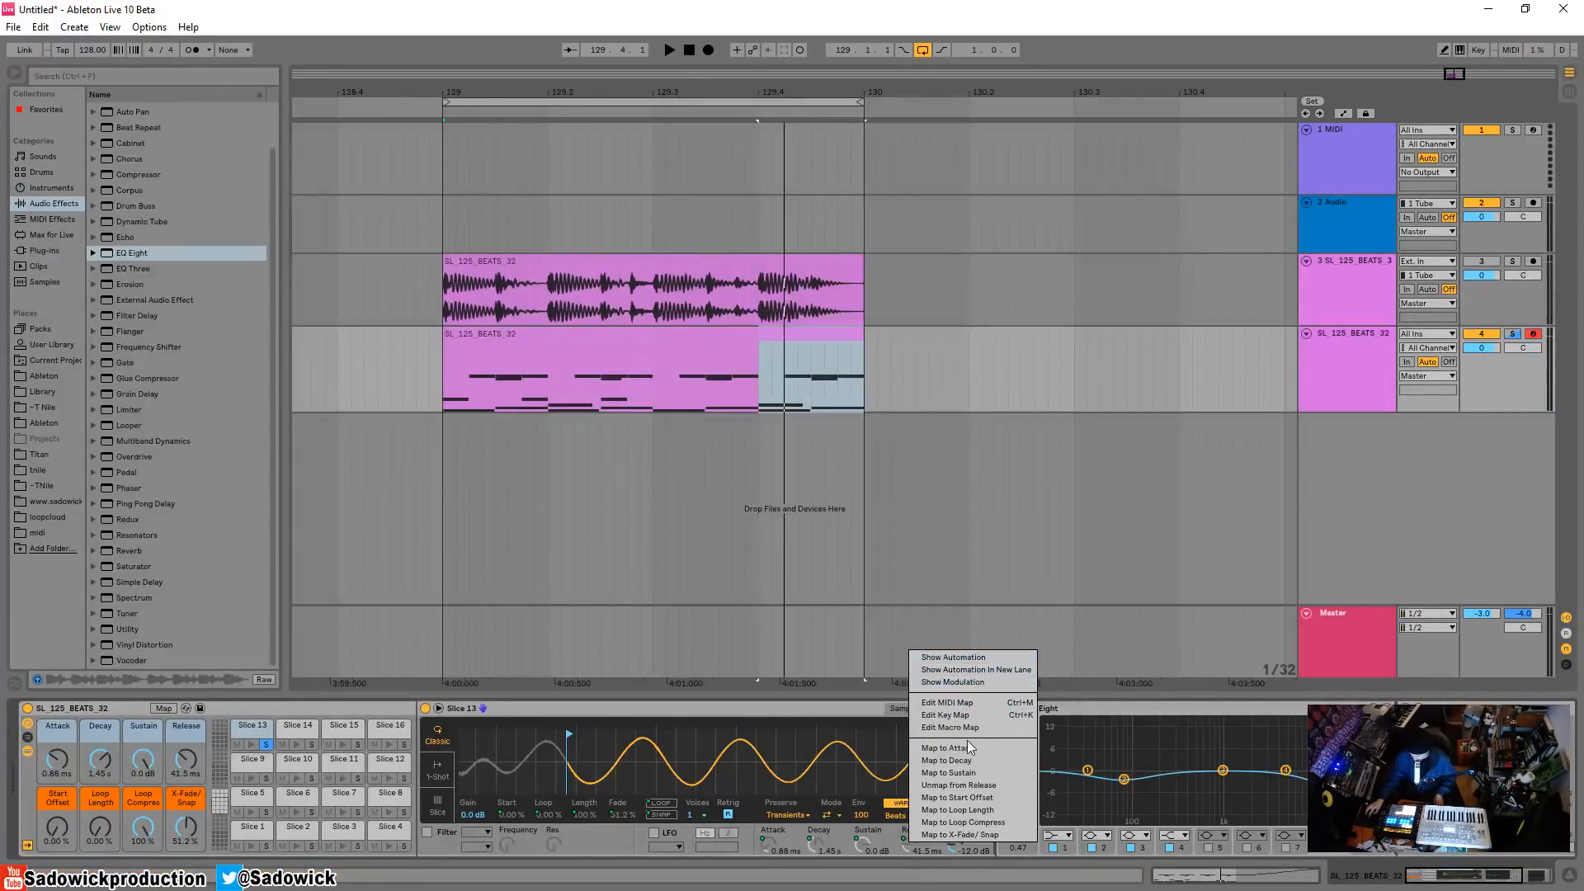
{"action": "left_click", "coordinate": [978, 787]}
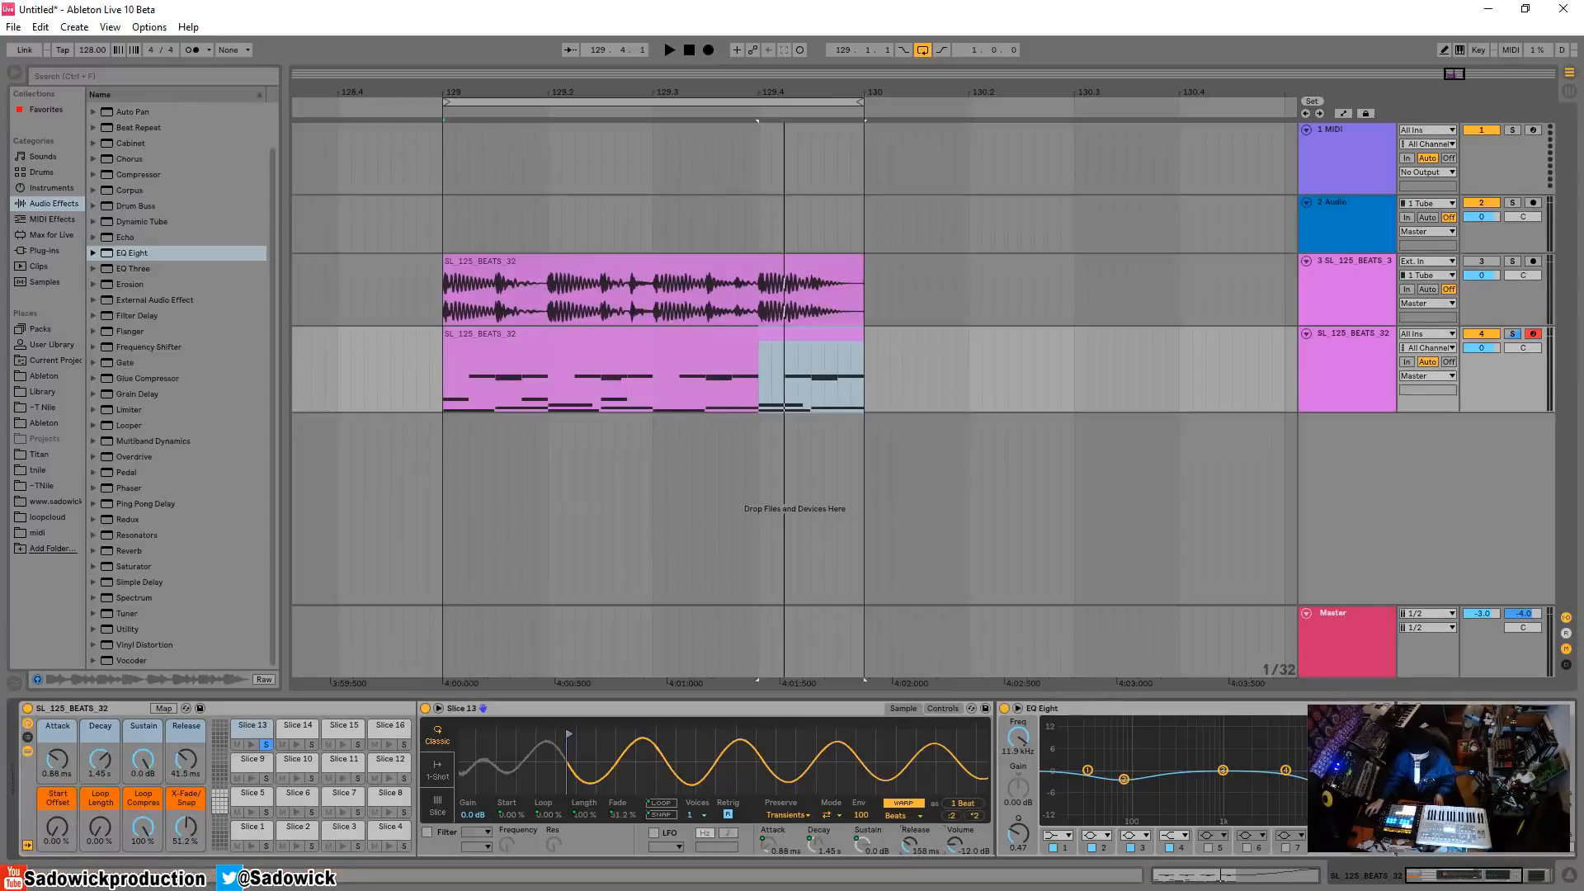
{"action": "key", "text": "space"}
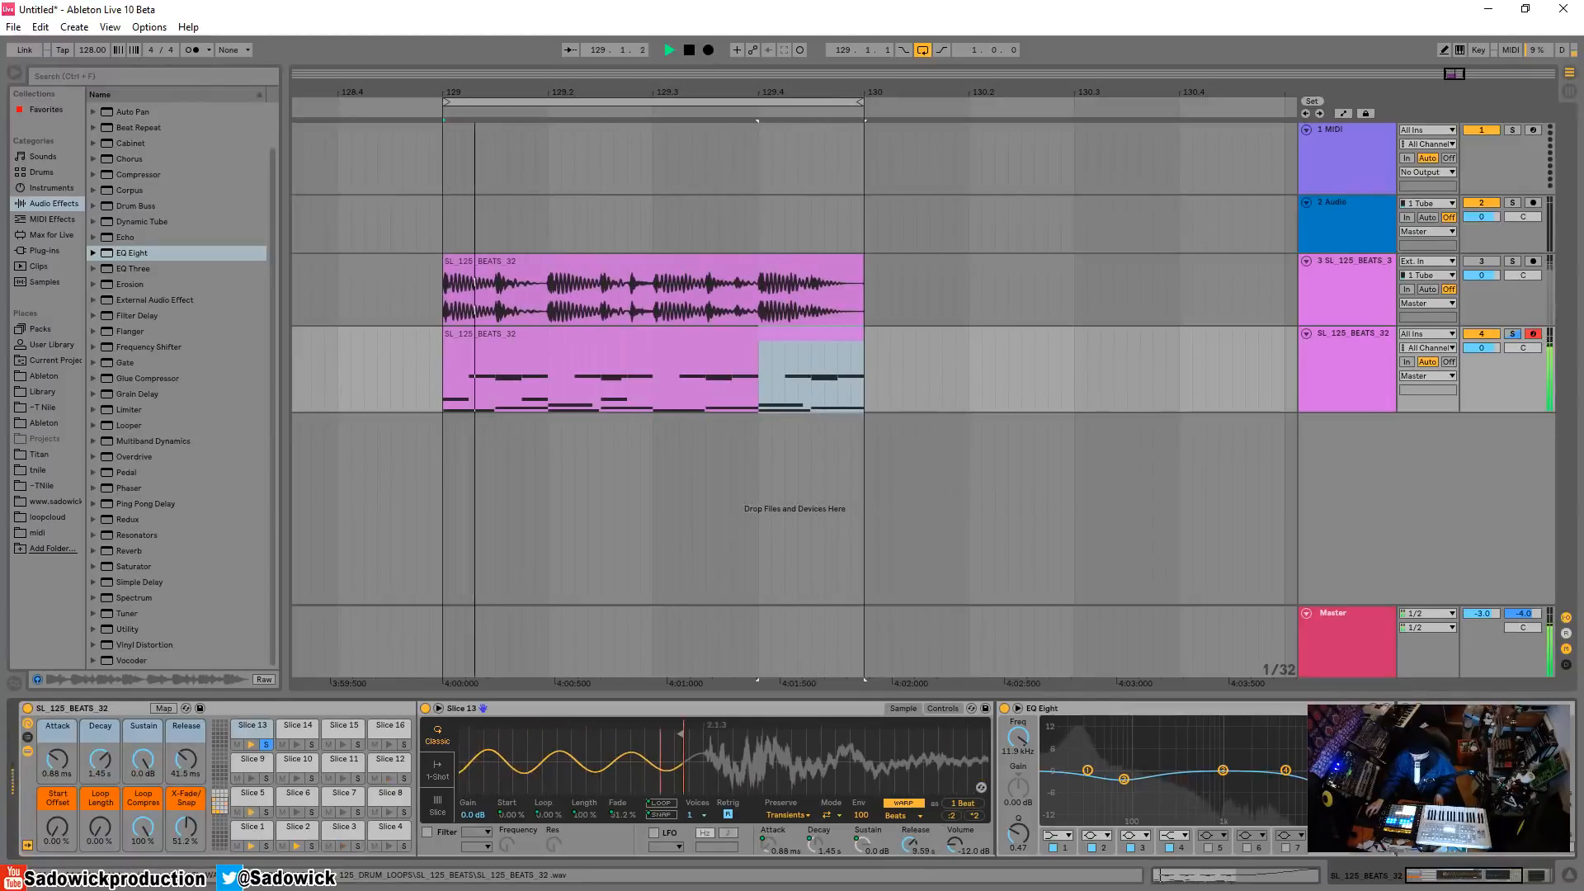
Unmap Slice 13's Snap switch from the X-Fade/Snap macro and nudge the sample end marker slightly later
{"action": "left_click_drag", "start_coordinate": [707, 742], "coordinate": [707, 804]}
{"action": "mouse_move", "coordinate": [688, 735]}
{"action": "left_mouse_down"}
{"action": "mouse_move", "coordinate": [568, 736]}
{"action": "mouse_move", "coordinate": [734, 736]}
{"action": "mouse_move", "coordinate": [702, 736]}
{"action": "left_mouse_up"}
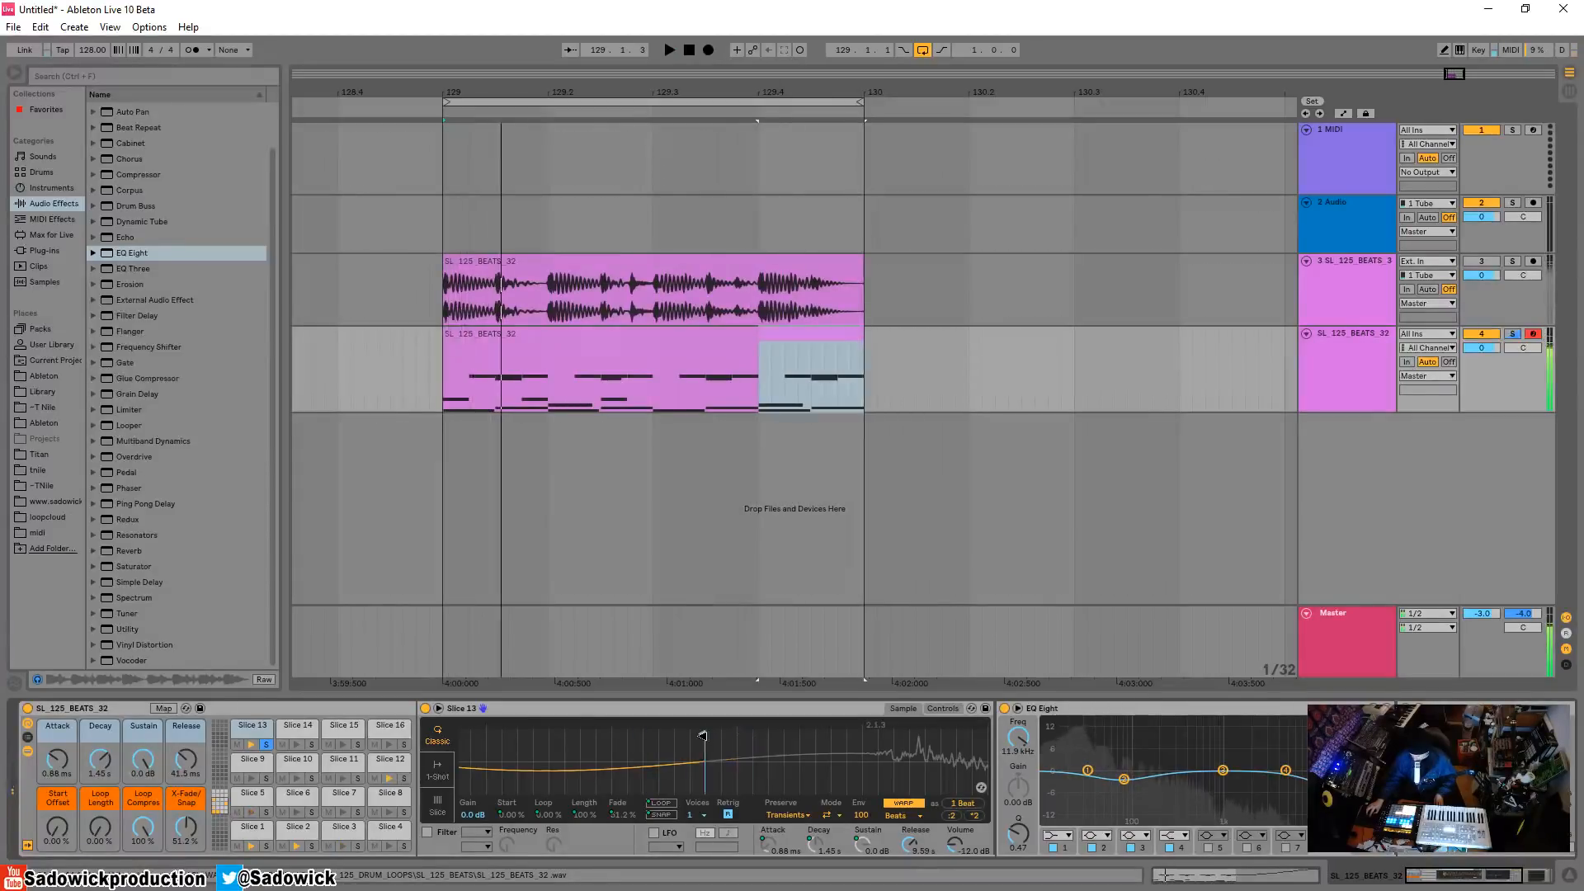
{"action": "left_click", "coordinate": [660, 815]}
{"action": "right_click", "coordinate": [660, 814]}
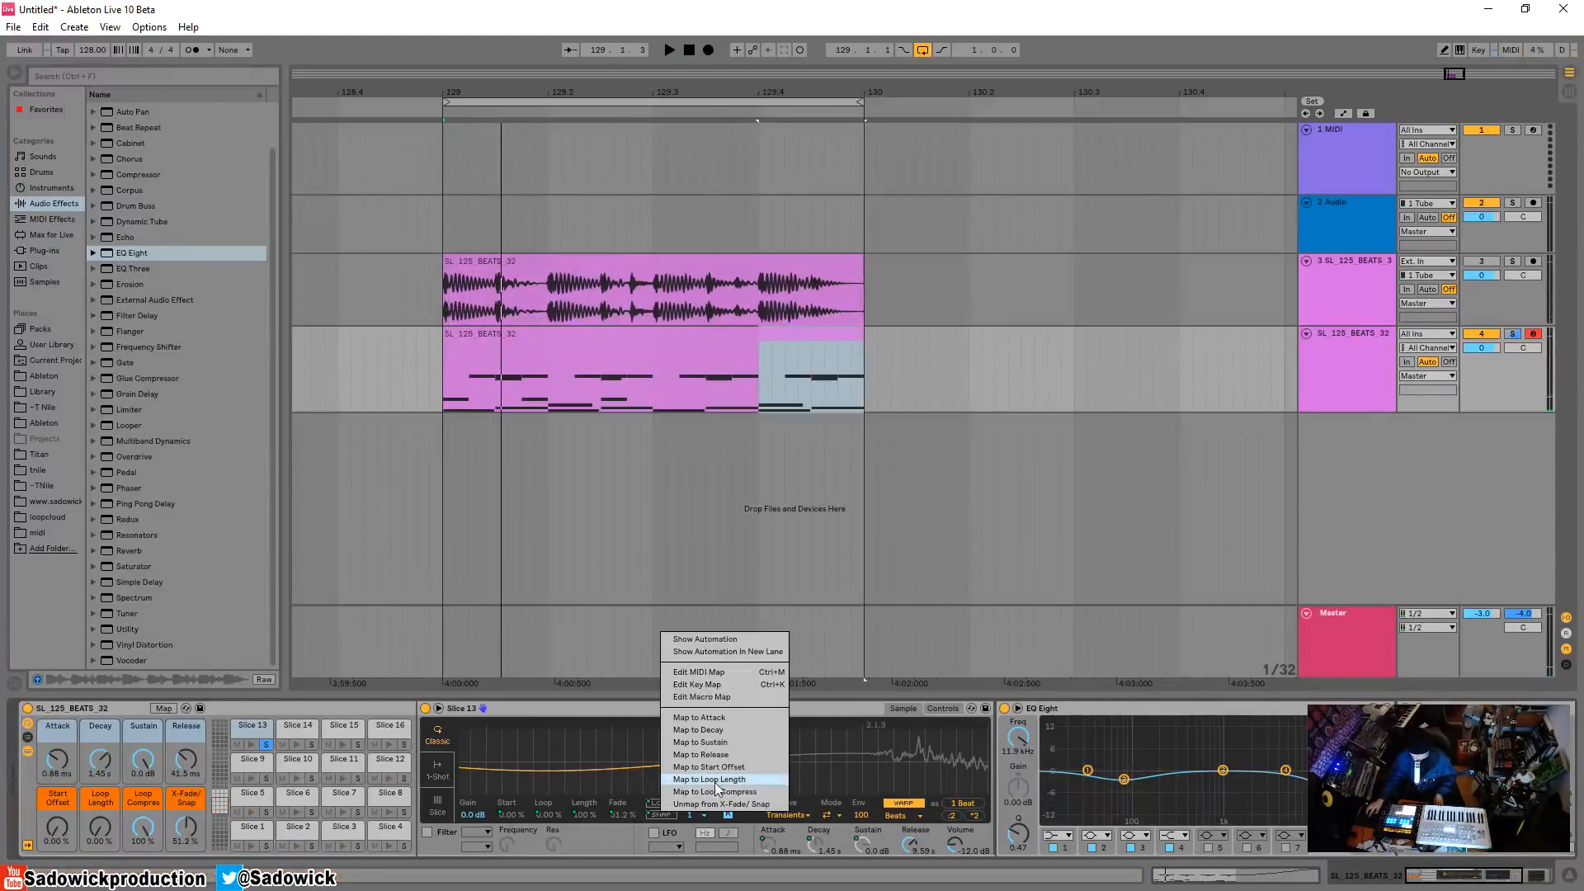
{"action": "left_click", "coordinate": [726, 804]}
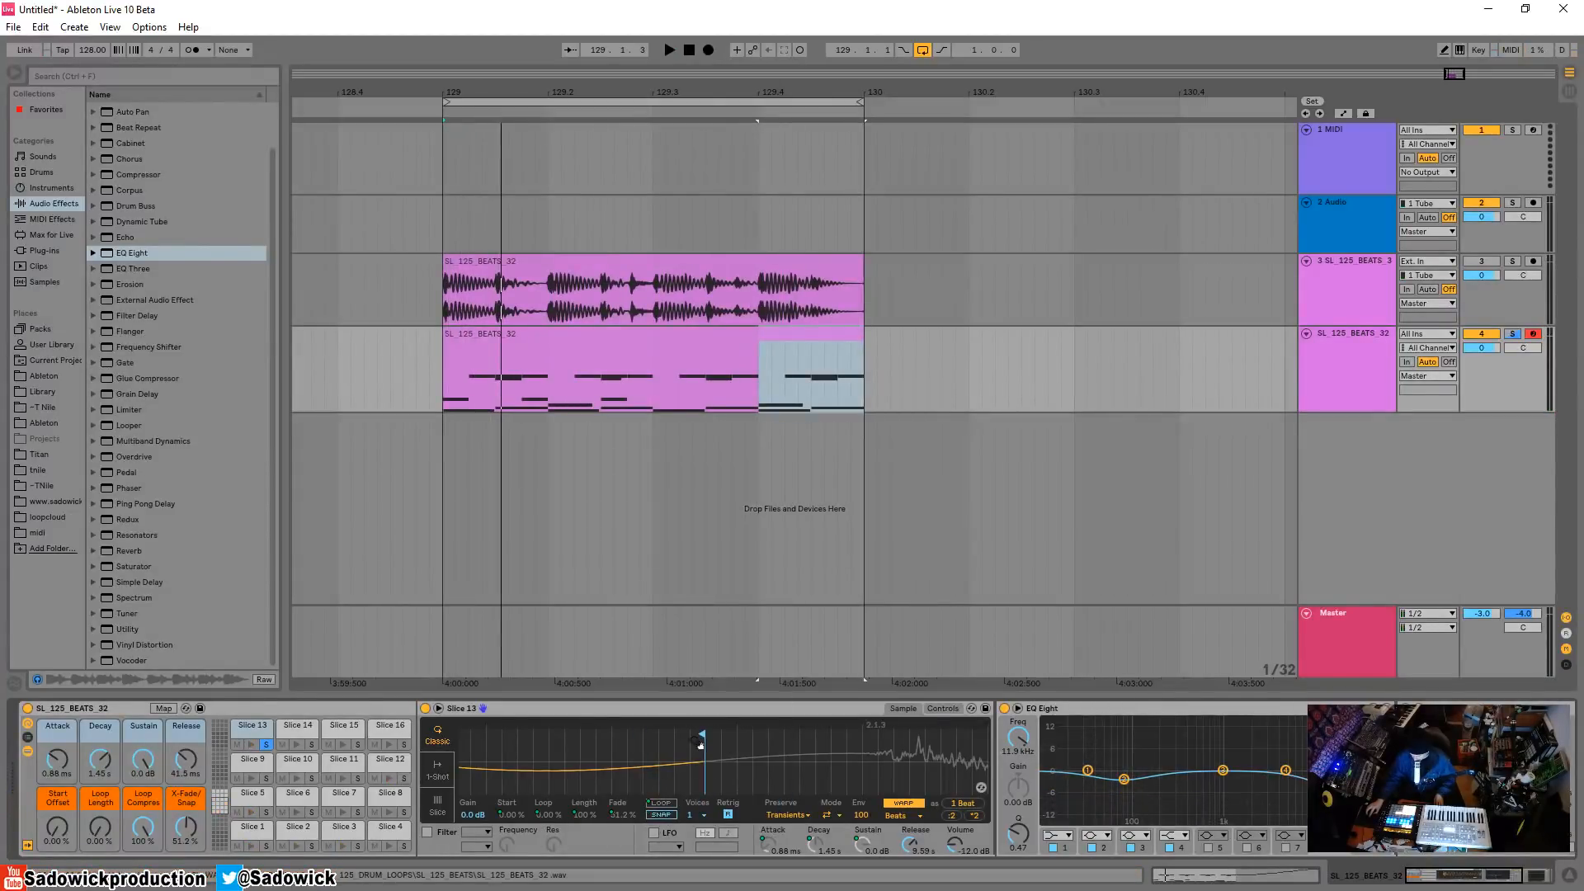
{"action": "key", "text": "space"}
{"action": "mouse_move", "coordinate": [701, 740]}
{"action": "left_mouse_down"}
{"action": "mouse_move", "coordinate": [644, 741]}
{"action": "mouse_move", "coordinate": [805, 741]}
{"action": "mouse_move", "coordinate": [713, 741]}
{"action": "left_mouse_up"}
{"action": "key", "text": "space"}
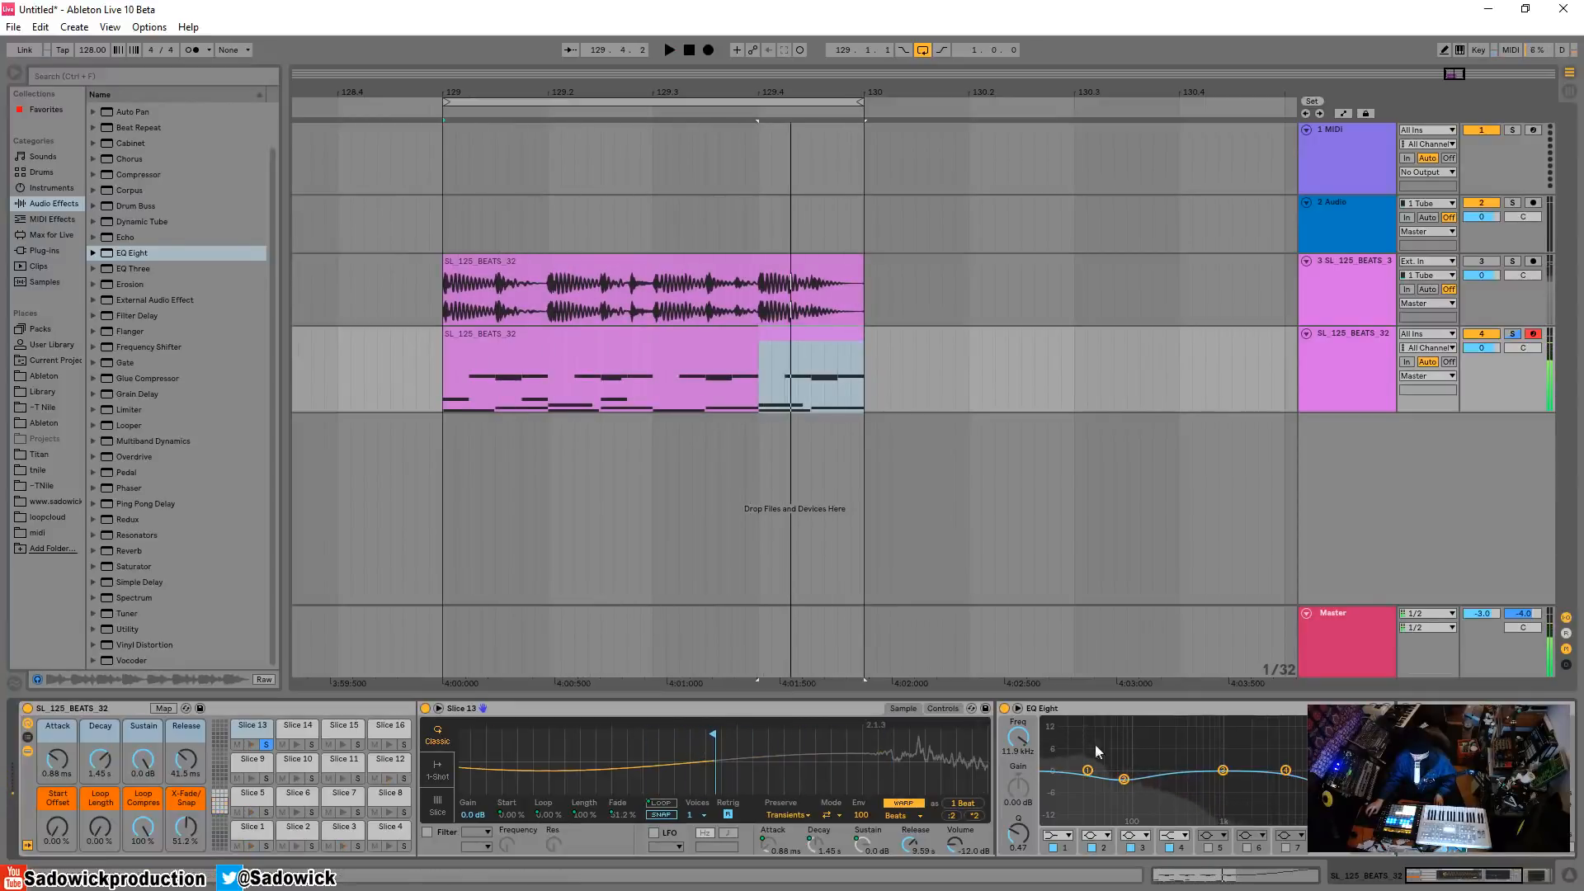
Fold Slice 13's Simpler and lower its EQ Eight's low-pass cutoff to about 612 Hz during playback
{"action": "double_click", "coordinate": [591, 708]}
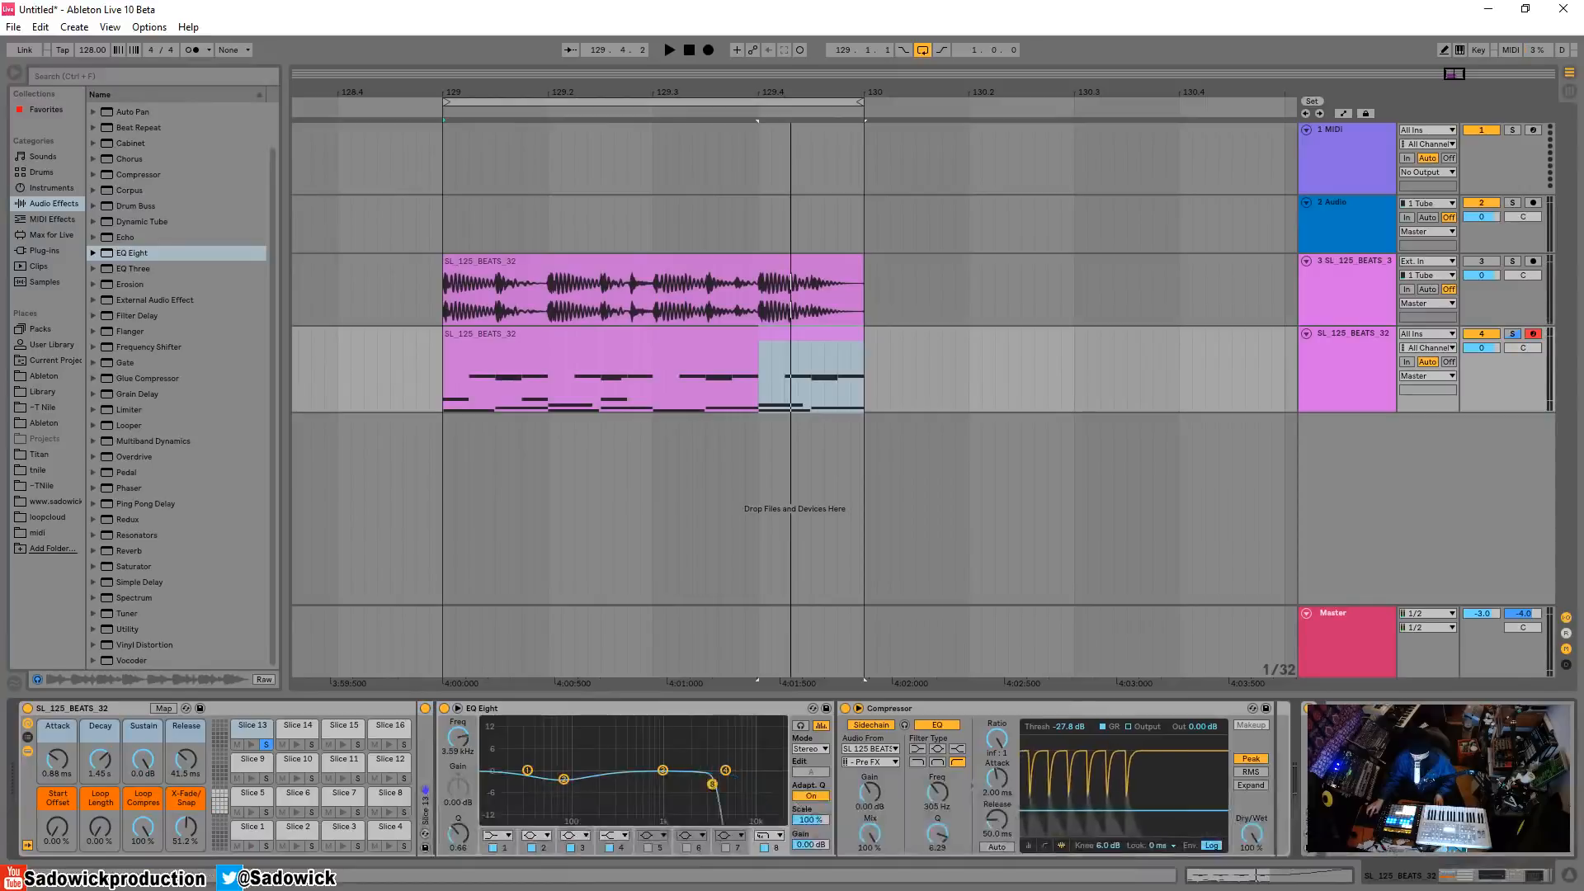
{"action": "key", "text": "space"}
{"action": "mouse_move", "coordinate": [661, 785]}
{"action": "left_mouse_down"}
{"action": "mouse_move", "coordinate": [564, 786]}
{"action": "mouse_move", "coordinate": [644, 787]}
{"action": "left_mouse_up"}
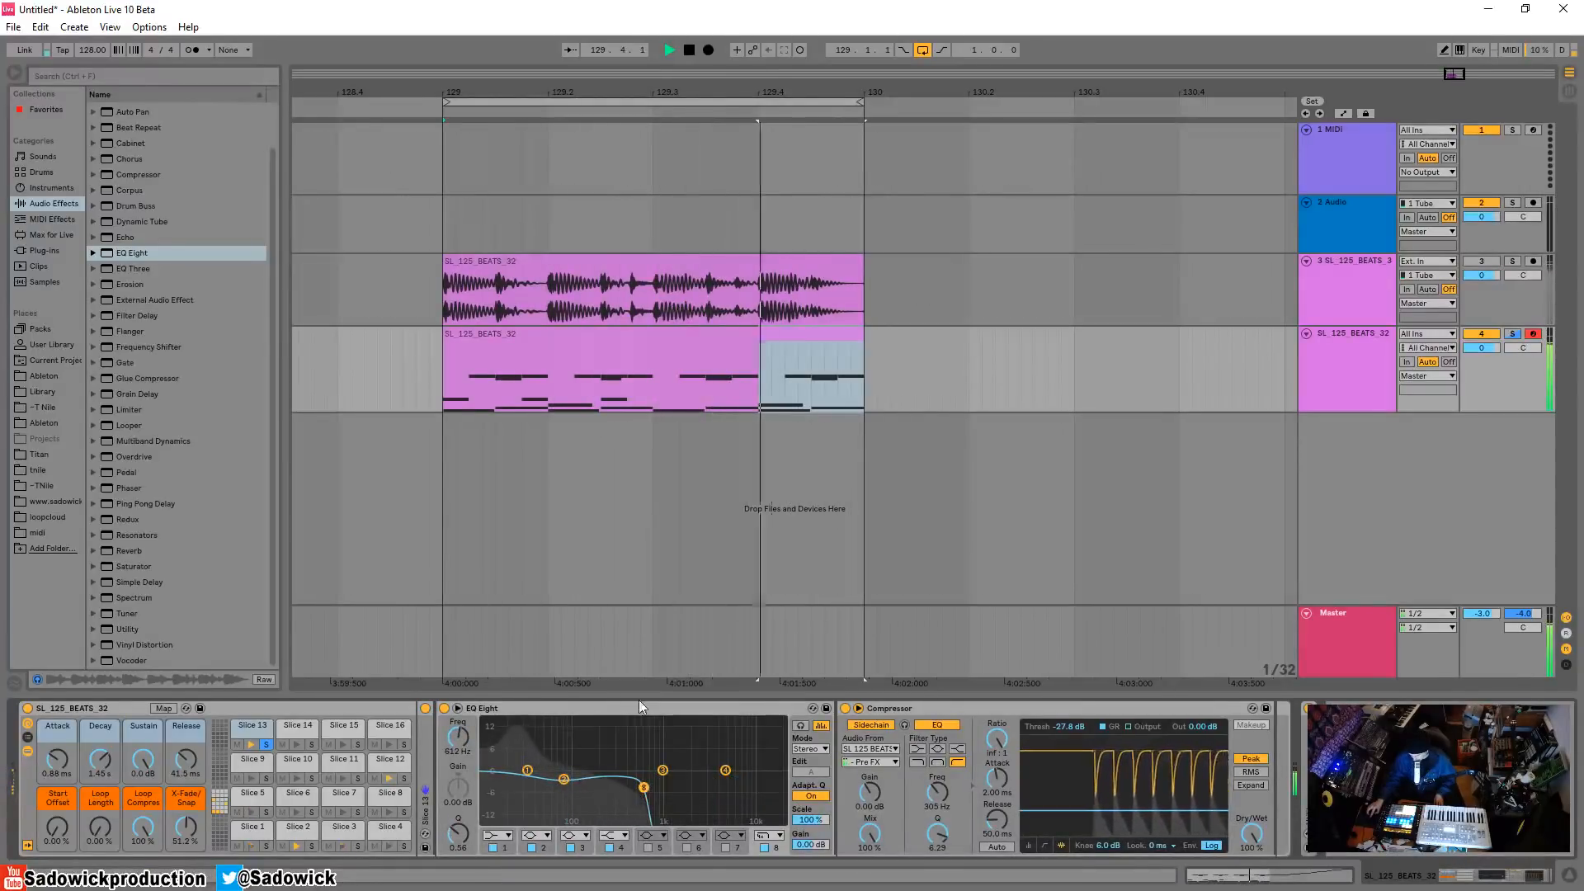
Unfold Slice 13's Simpler, show its controls and set the transposition to 0 st while the pattern plays
{"action": "double_click", "coordinate": [244, 730]}
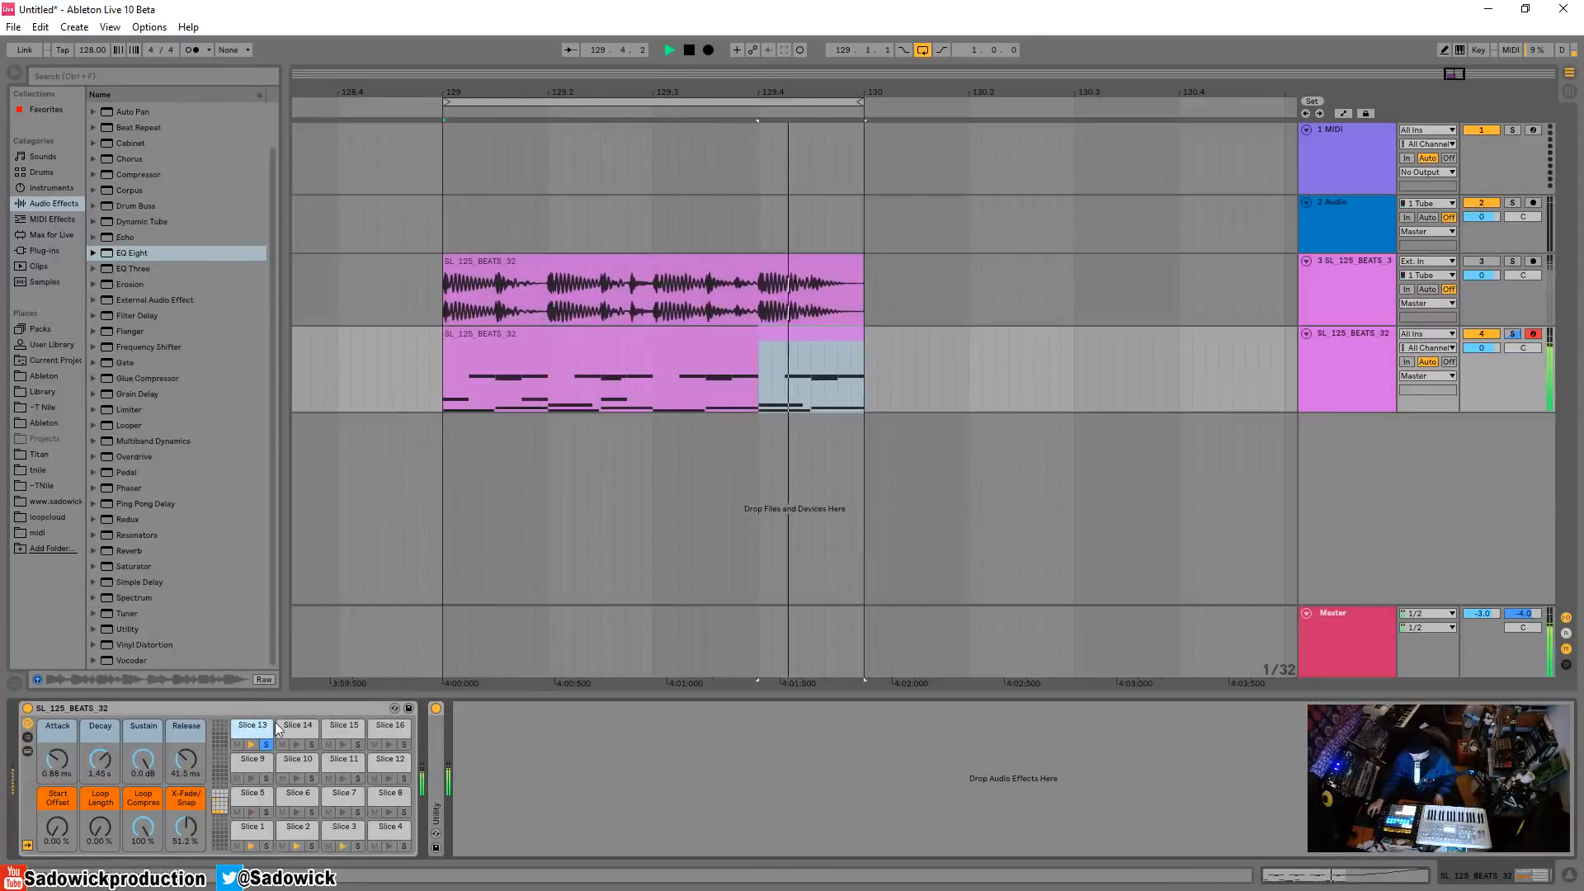
{"action": "key", "text": "space"}
{"action": "double_click", "coordinate": [244, 730]}
{"action": "left_click", "coordinate": [431, 740]}
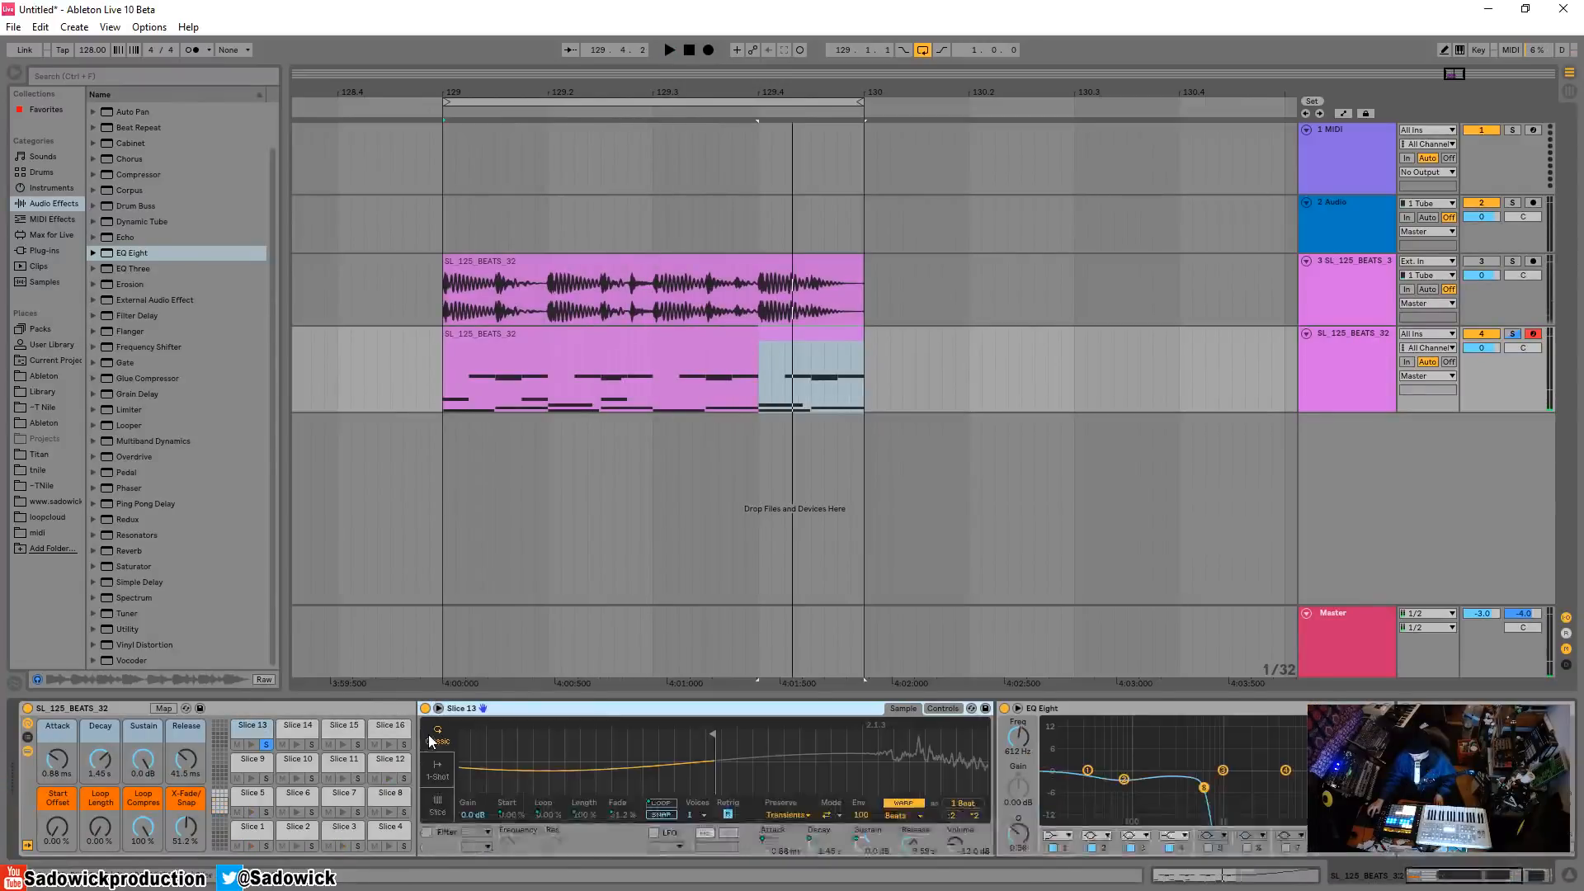
{"action": "left_click", "coordinate": [941, 708]}
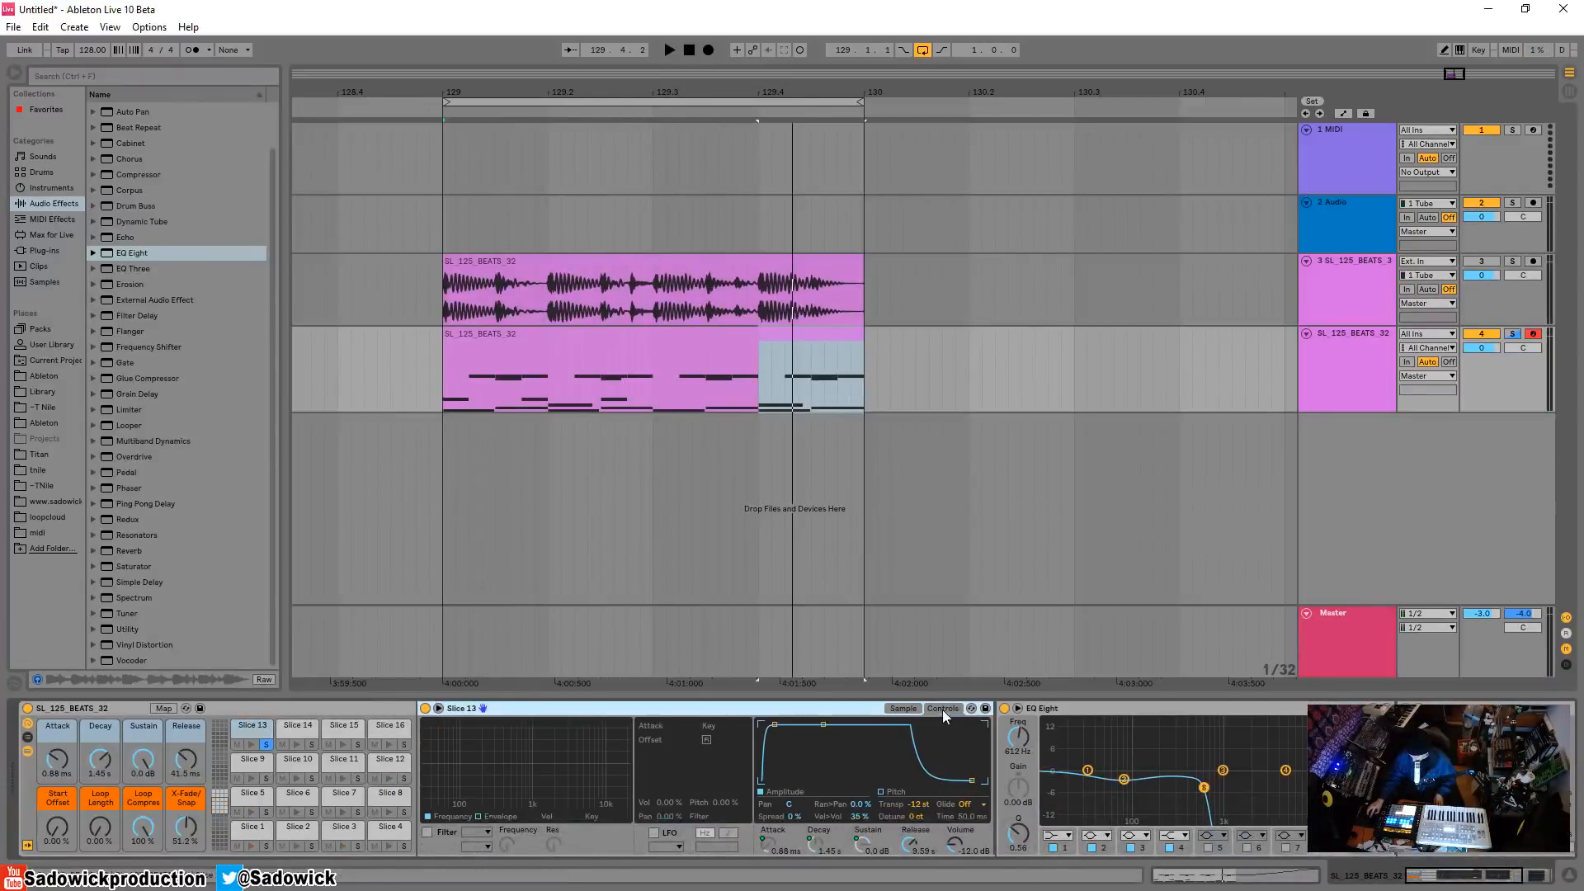
{"action": "key", "text": "space"}
{"action": "left_click_drag", "start_coordinate": [916, 804], "coordinate": [916, 783]}
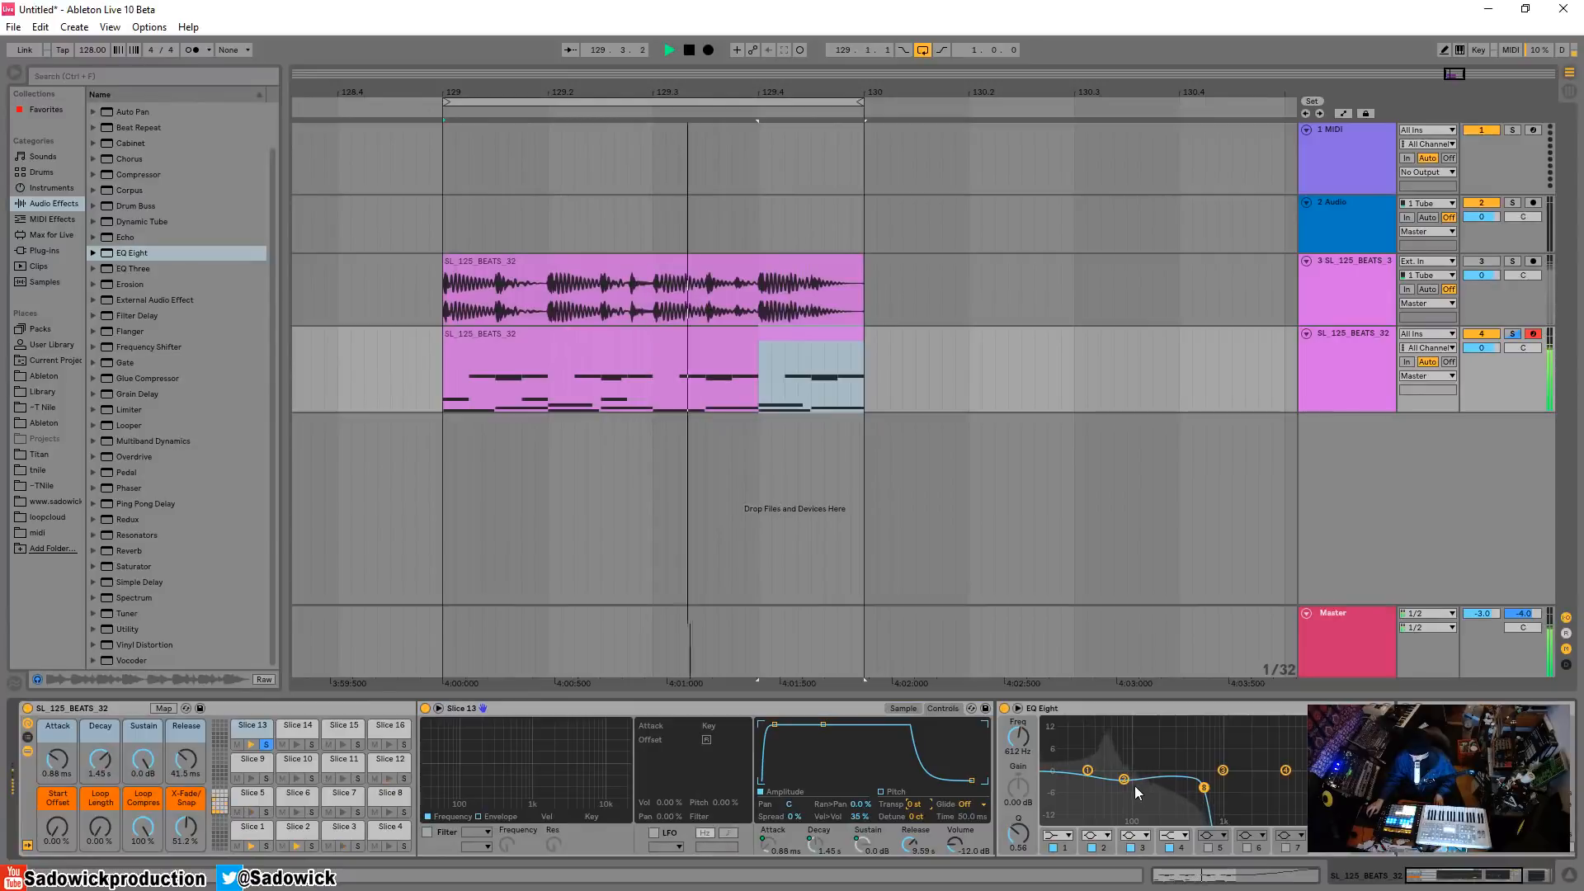
Move EQ Eight band 2 to about 57.4 Hz near 0 dB, open up the low-pass and cut band 3 at 100 Hz
{"action": "left_click_drag", "start_coordinate": [1124, 779], "coordinate": [1112, 770]}
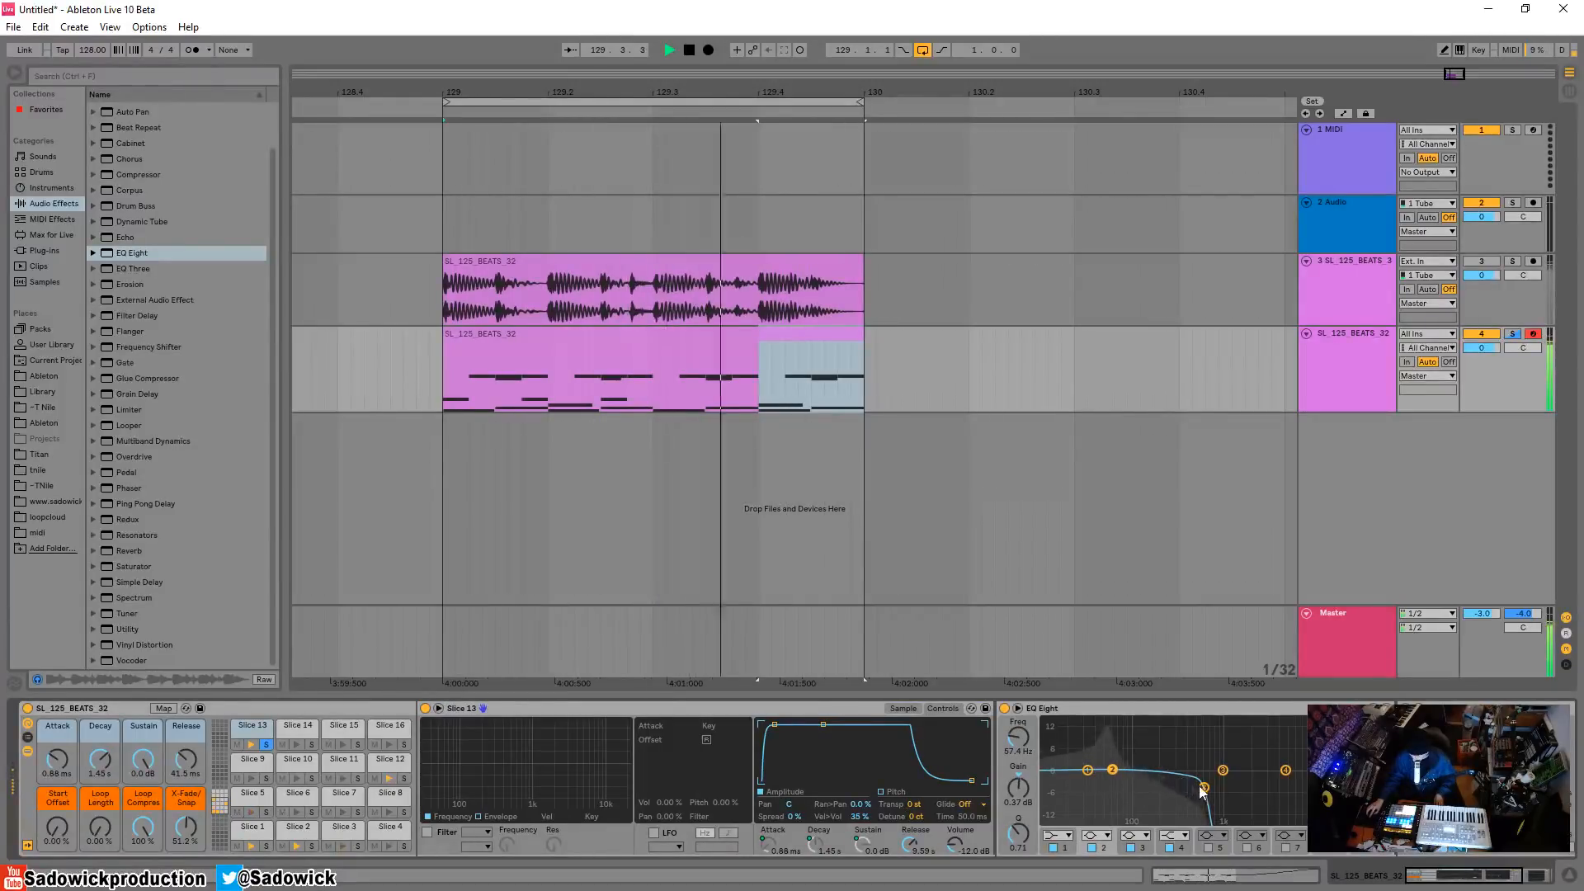
{"action": "left_click_drag", "start_coordinate": [1203, 787], "coordinate": [1131, 785]}
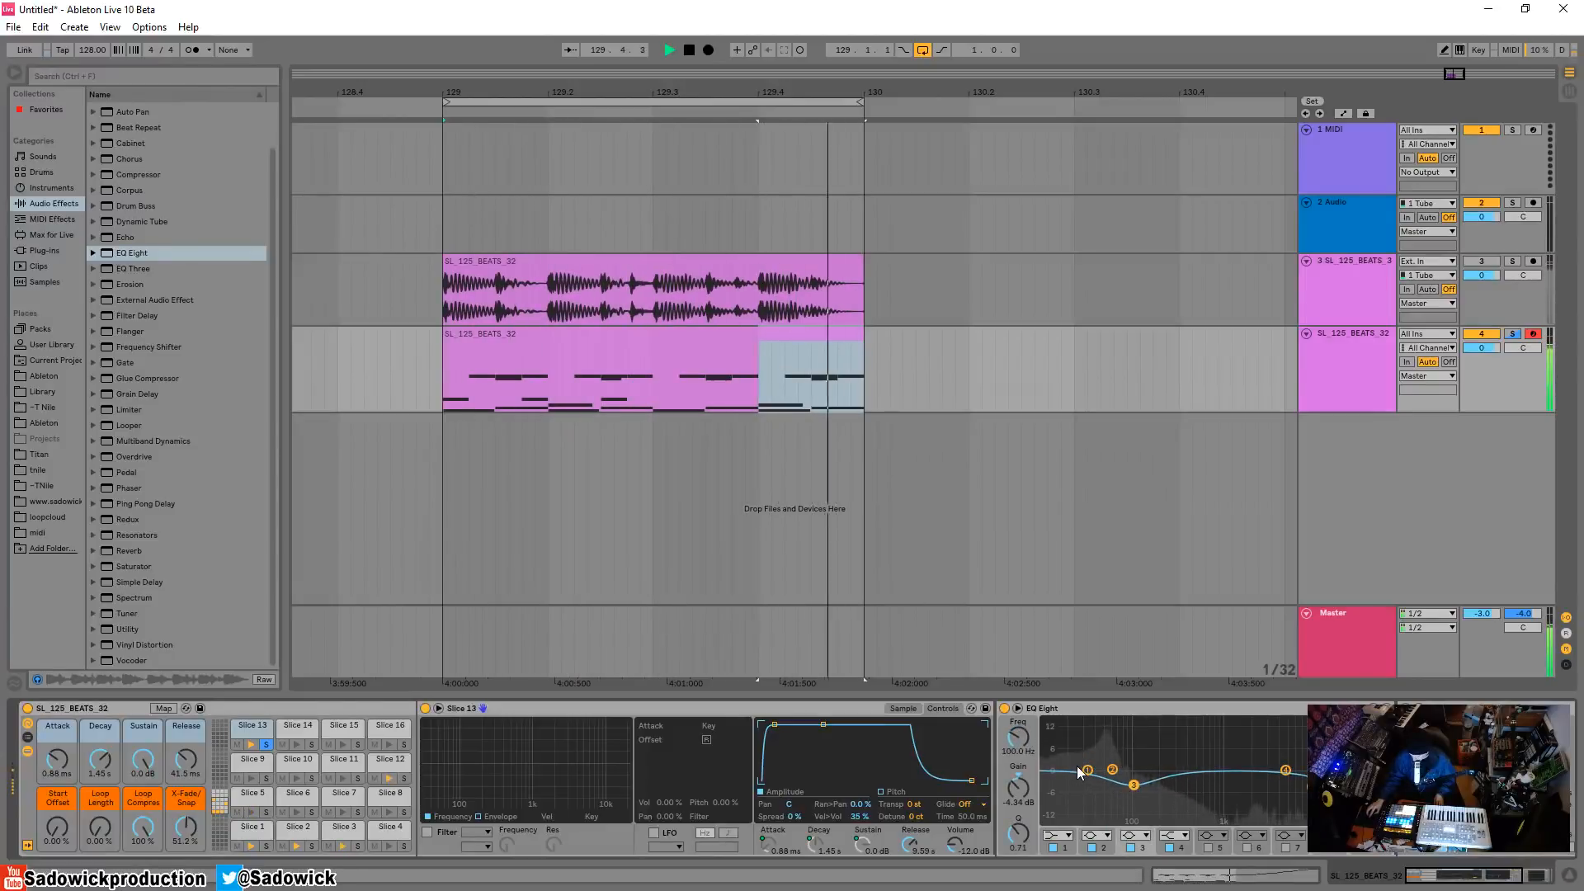
Show Slice 13's sample and move its start marker later into the waveform while auditioning
{"action": "left_click", "coordinate": [902, 708]}
{"action": "key", "text": "space"}
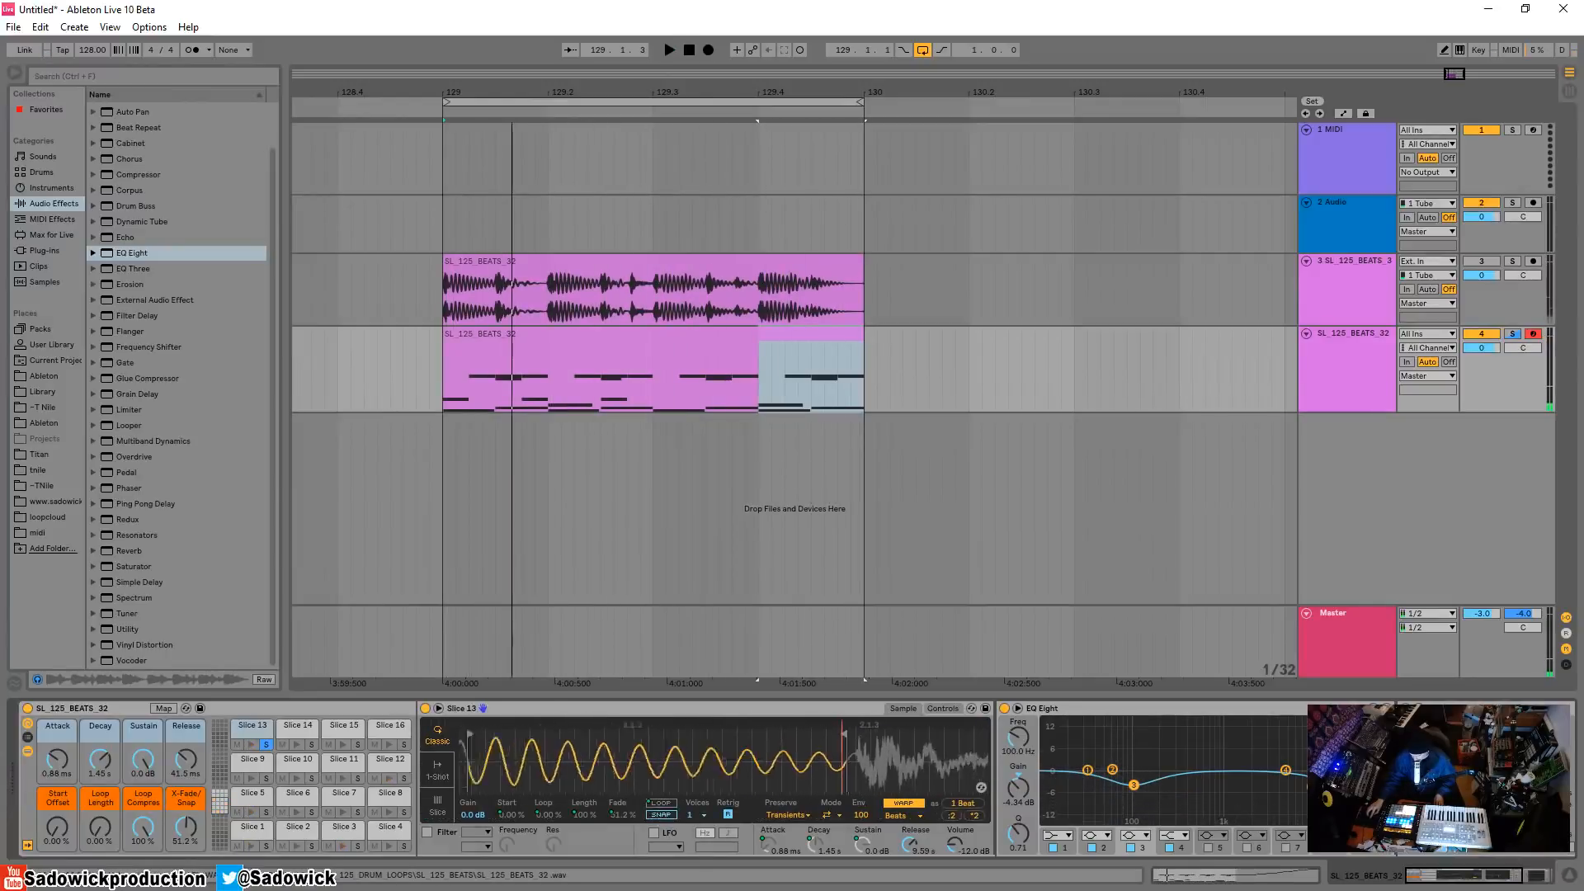
{"action": "key", "text": "space"}
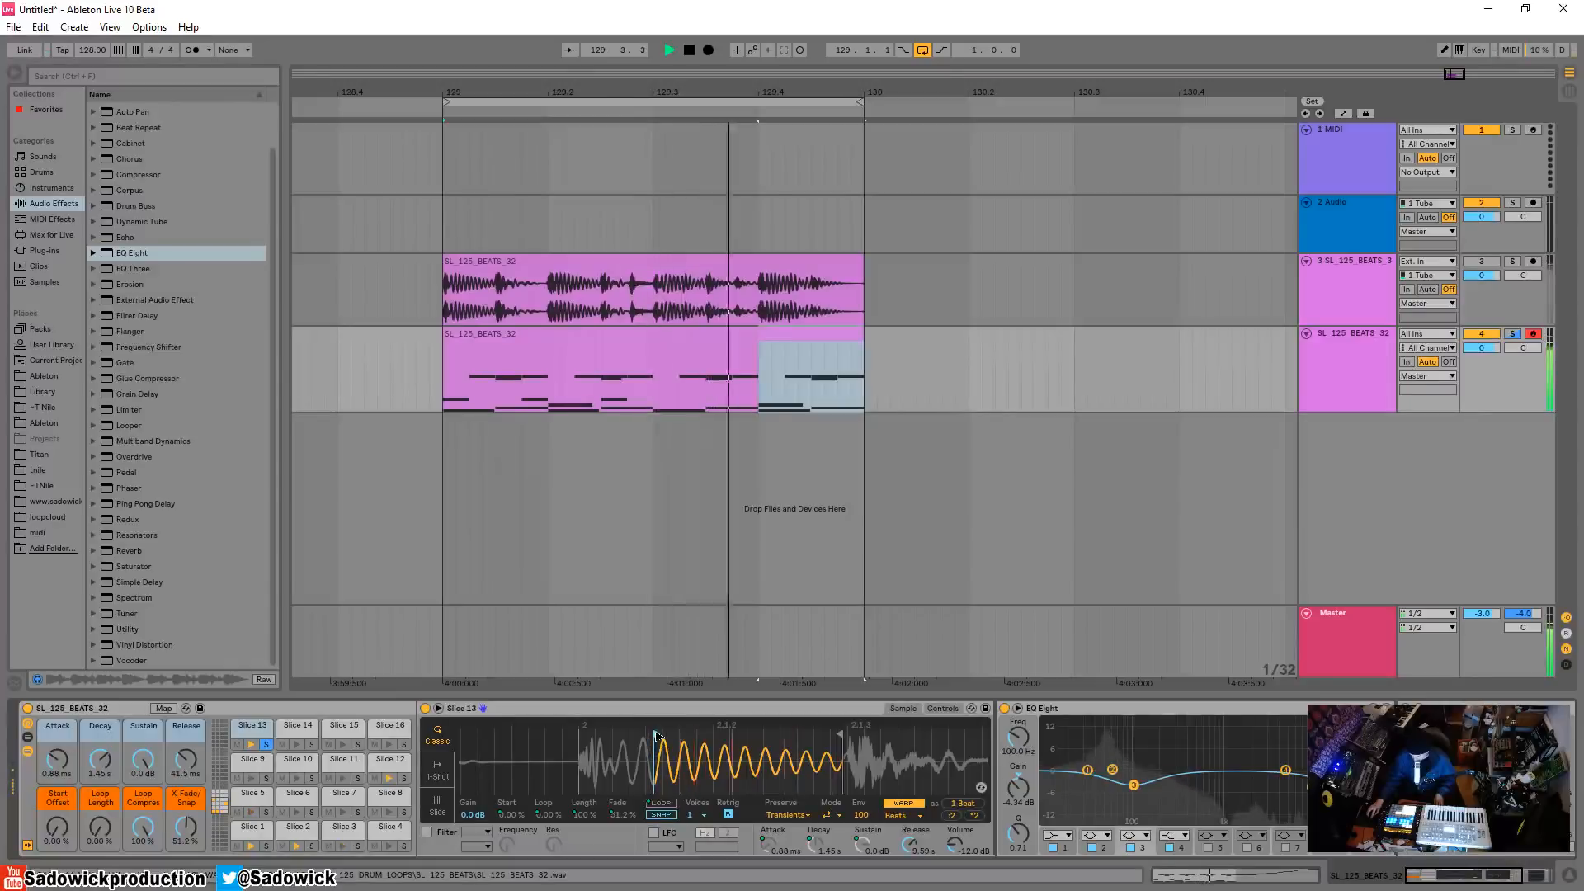
{"action": "mouse_move", "coordinate": [645, 735]}
{"action": "left_mouse_down"}
{"action": "mouse_move", "coordinate": [755, 743]}
{"action": "mouse_move", "coordinate": [697, 749]}
{"action": "left_mouse_up"}
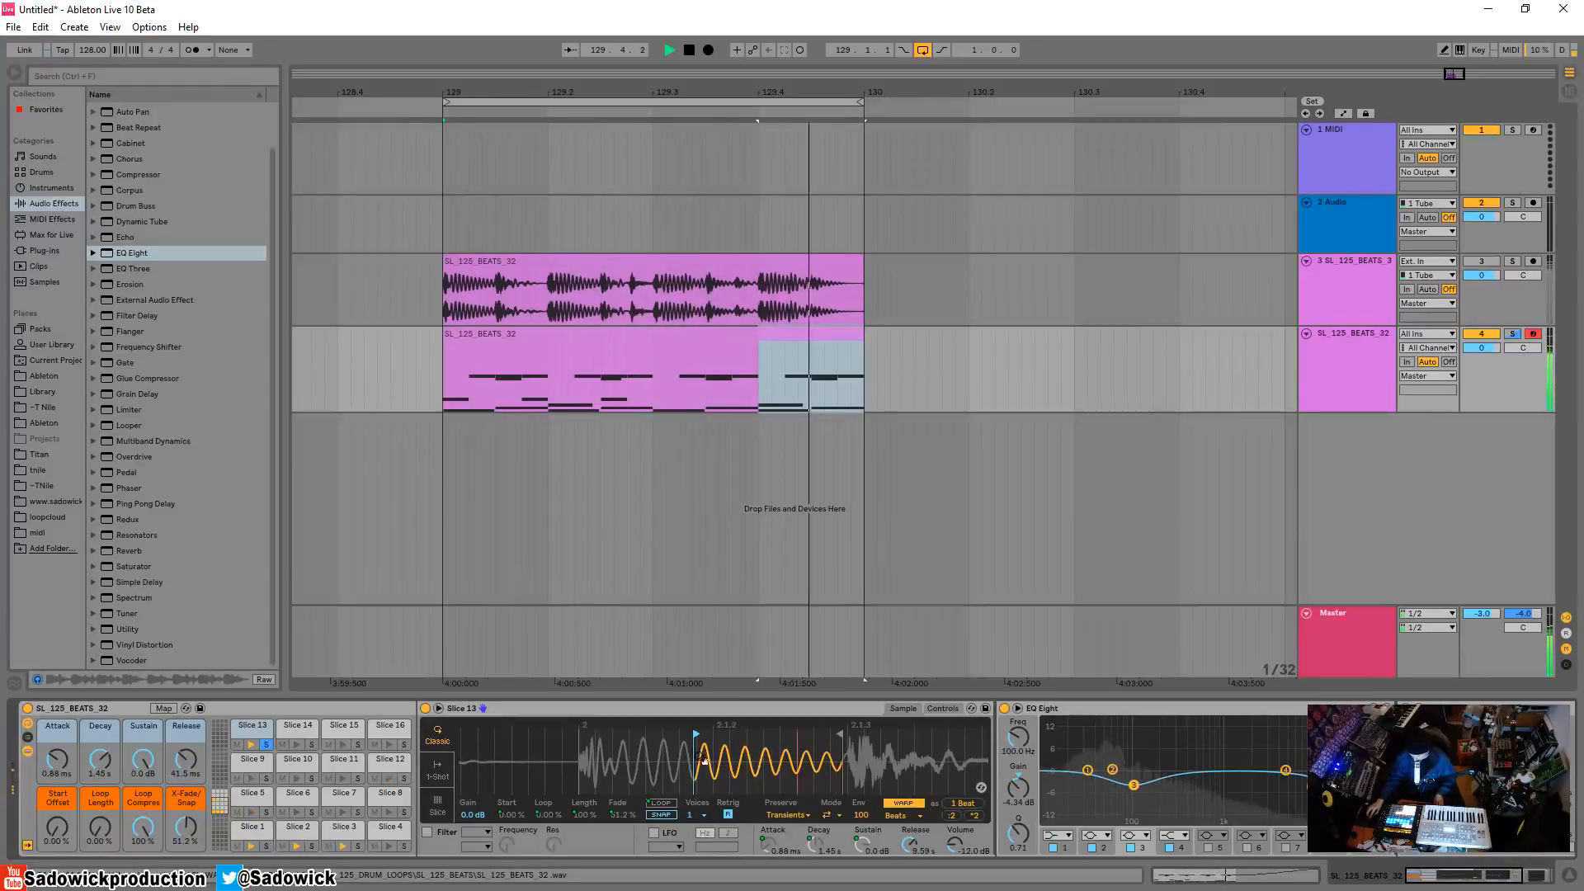
{"action": "key", "text": "space"}
Unmap Slice 13's Sustain and Attack from their macros and shorten the attack to 0.45 ms
{"action": "right_click", "coordinate": [863, 842]}
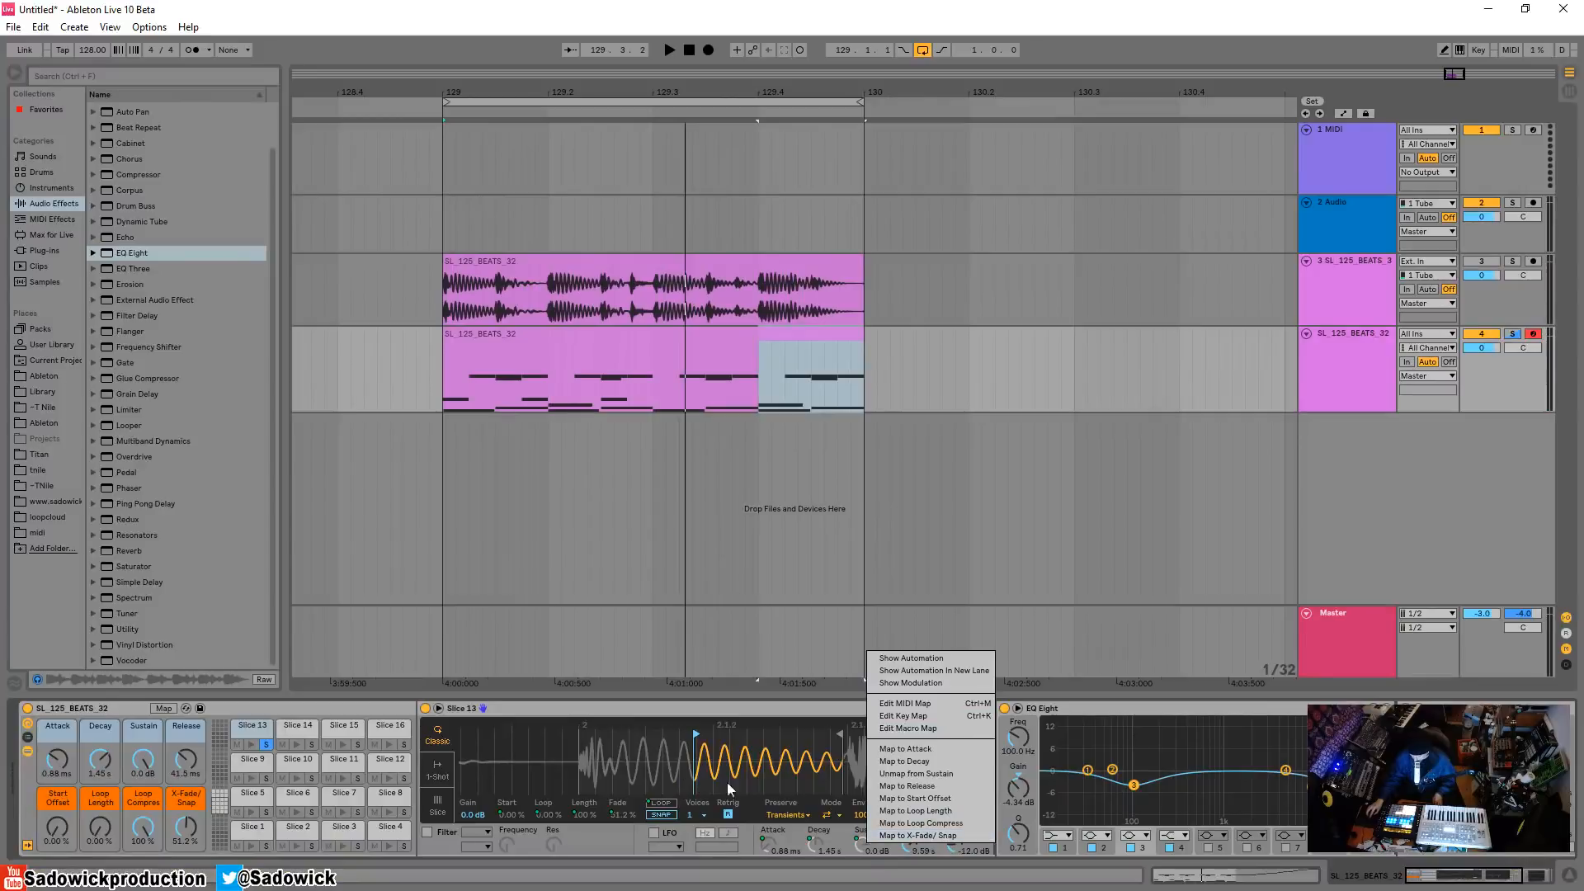
{"action": "left_click", "coordinate": [904, 834]}
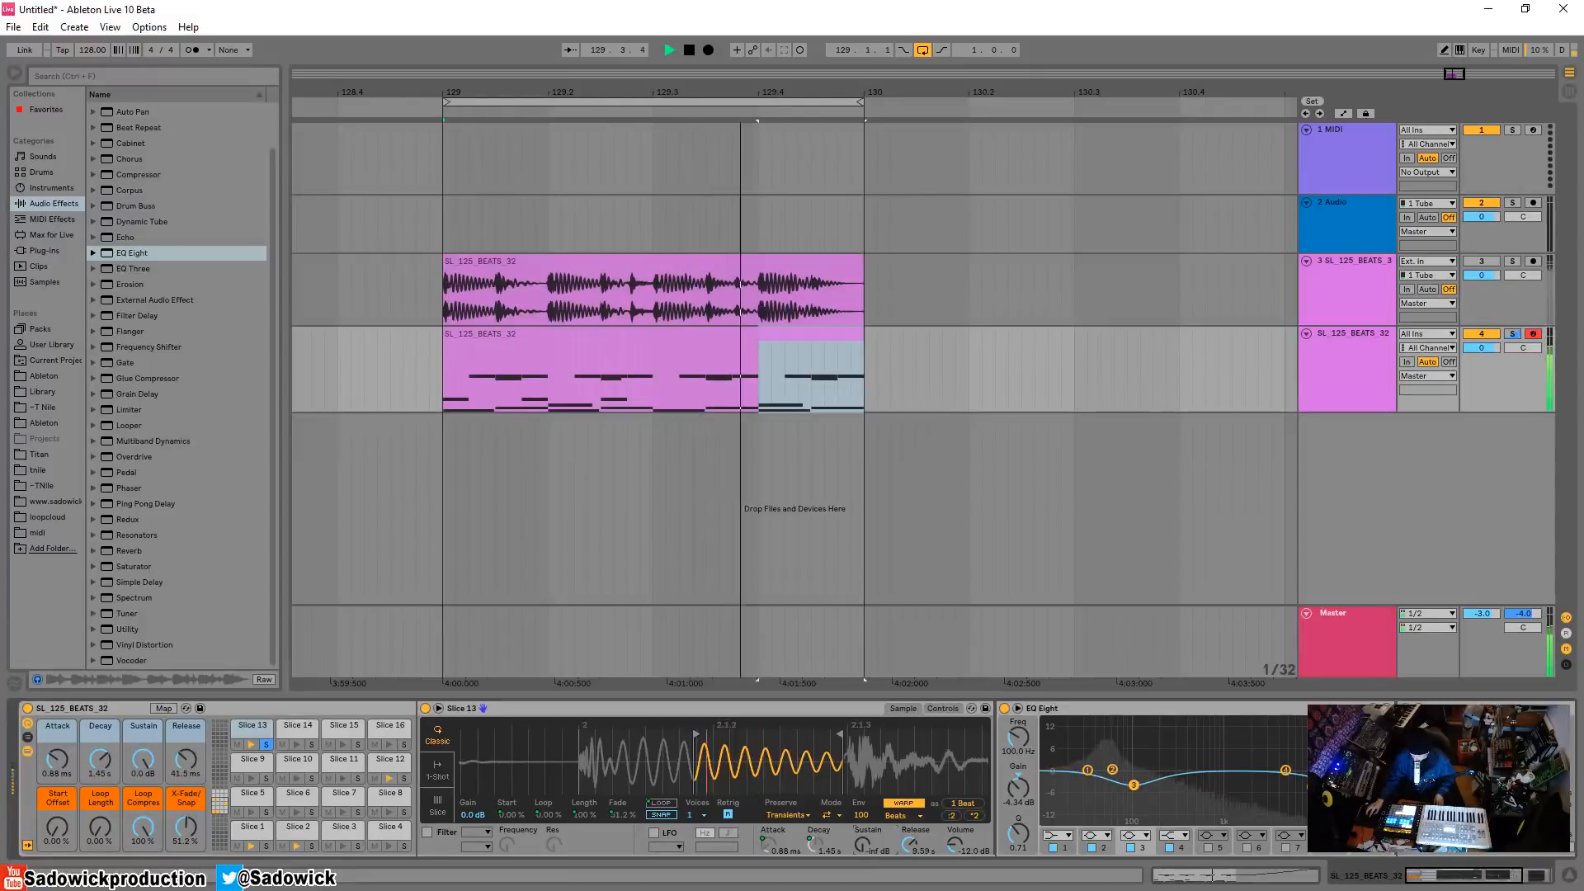
{"action": "right_click", "coordinate": [770, 839]}
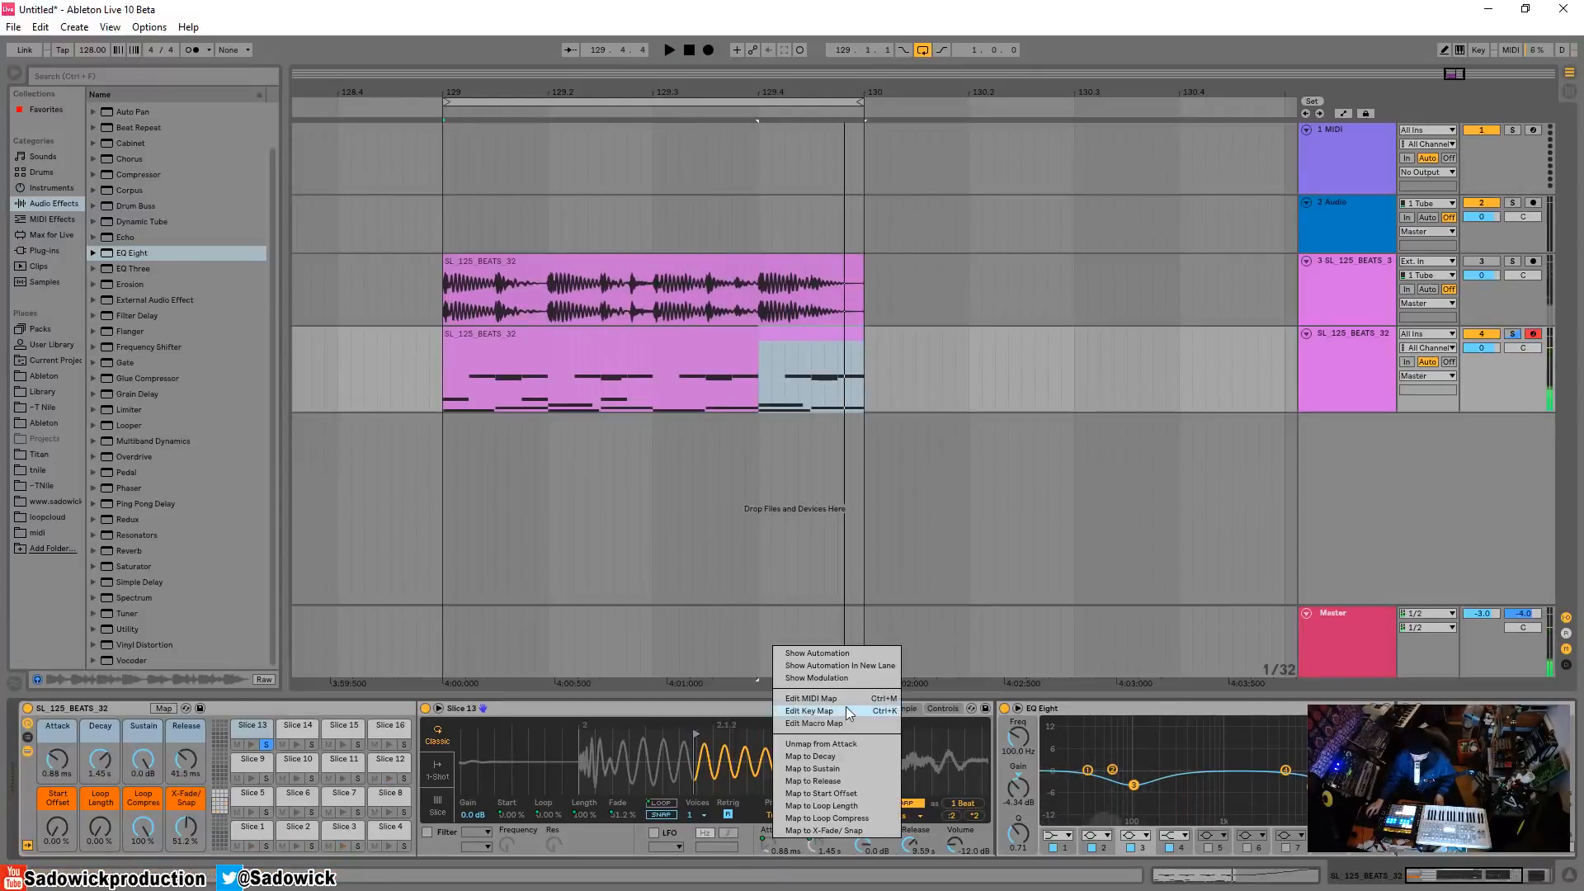
{"action": "left_click", "coordinate": [835, 755]}
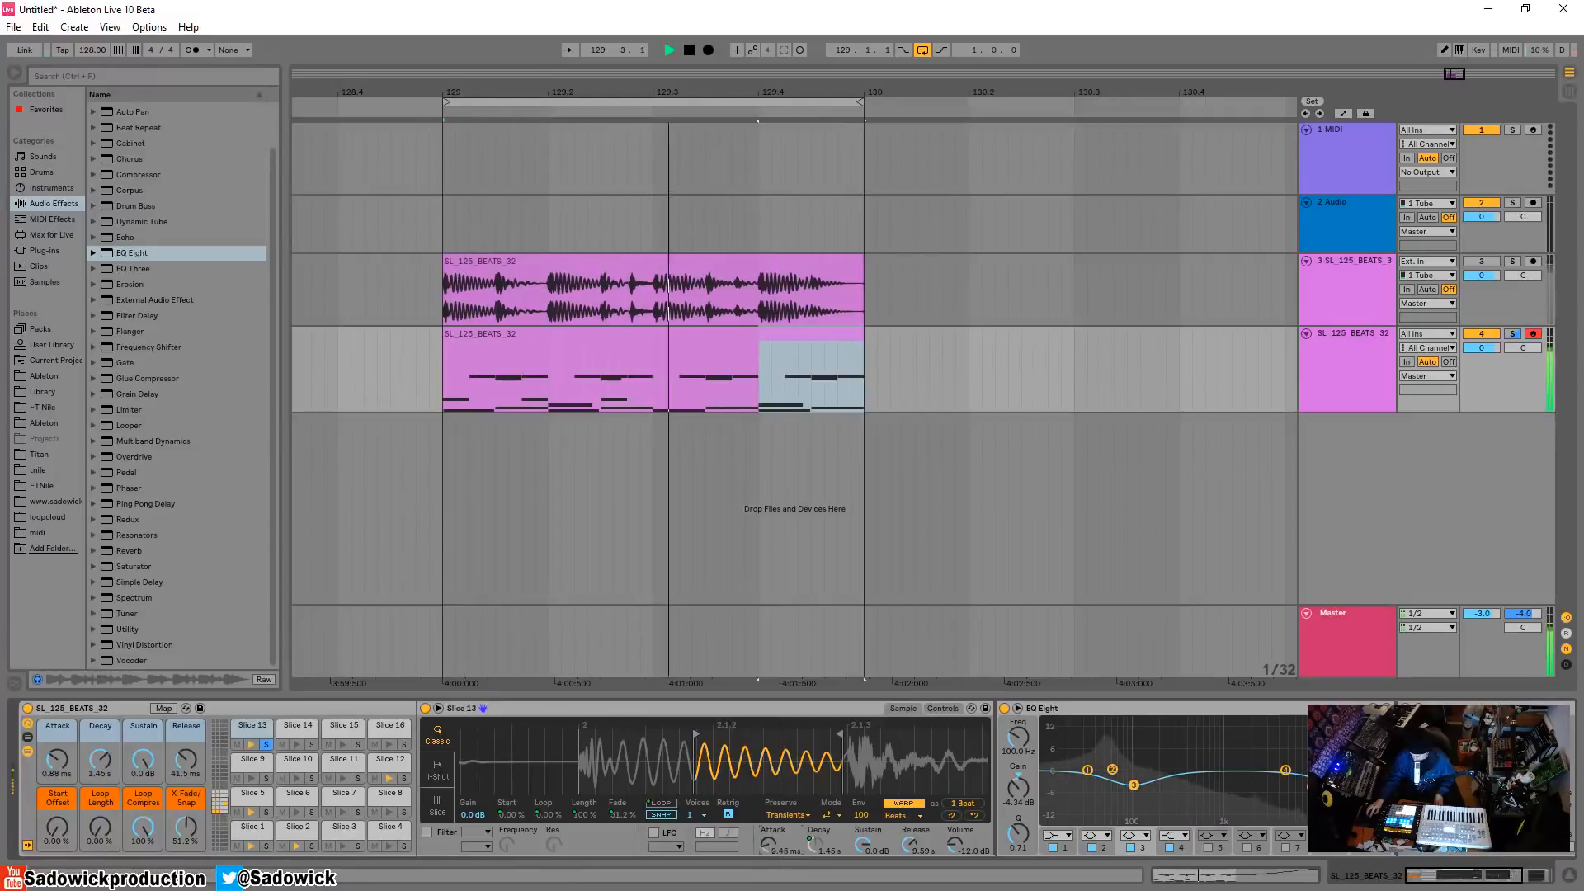
Set Slice 13's attack to 14.0 ms, unmap its decay, set decay 60.0 ms, sustain -17 dB and release 11.4 ms, and pull the end marker earlier
{"action": "mouse_move", "coordinate": [768, 843]}
{"action": "left_mouse_down"}
{"action": "mouse_move", "coordinate": [768, 823]}
{"action": "mouse_move", "coordinate": [768, 861]}
{"action": "left_mouse_up"}
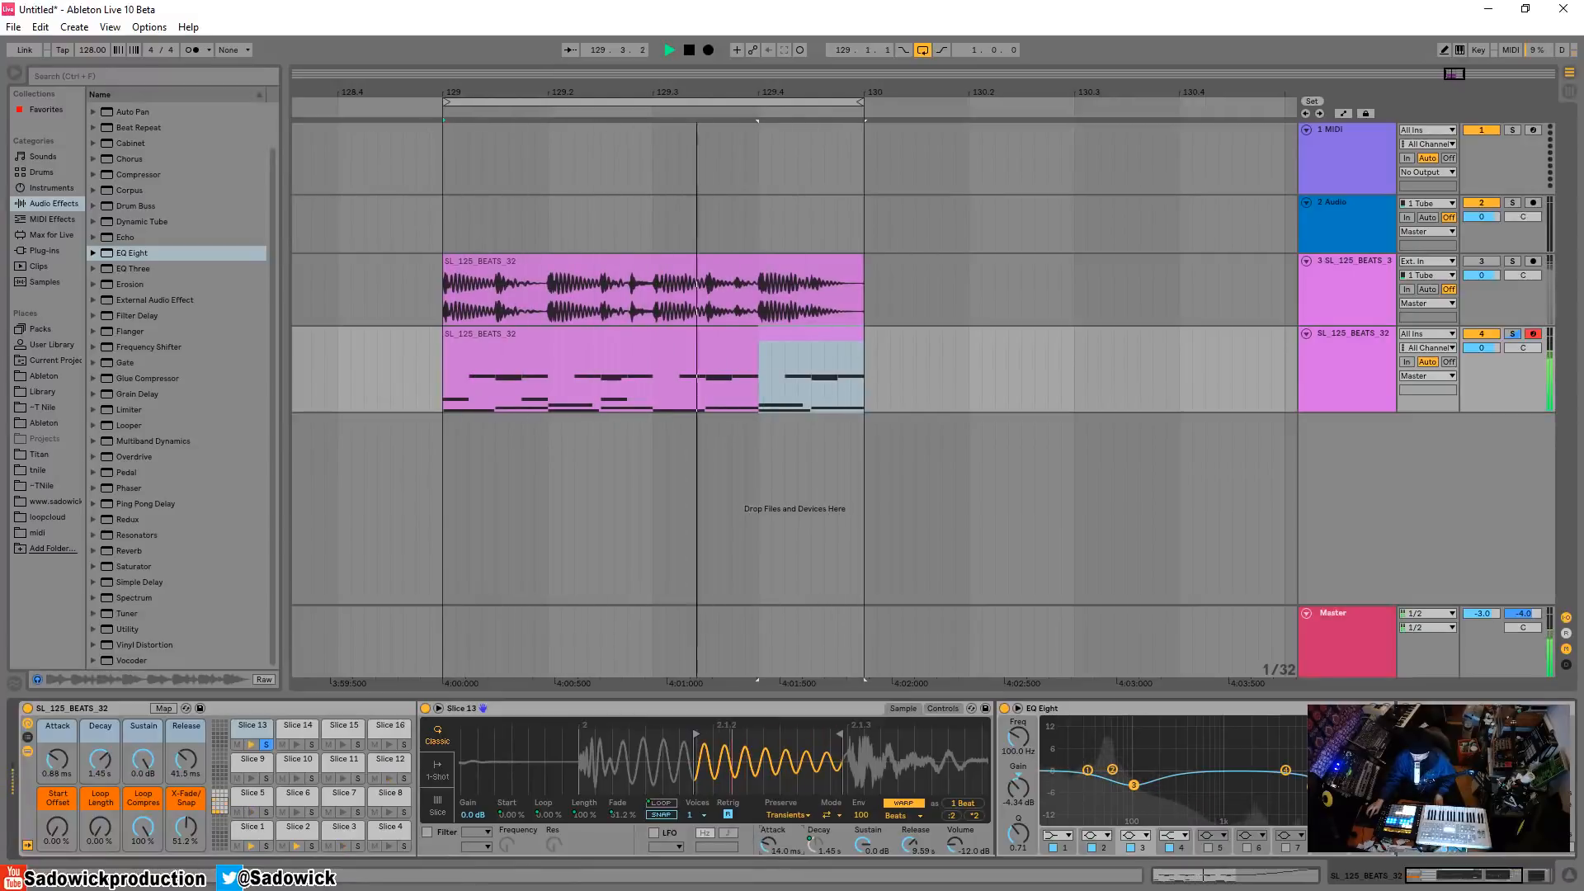
{"action": "right_click", "coordinate": [829, 843]}
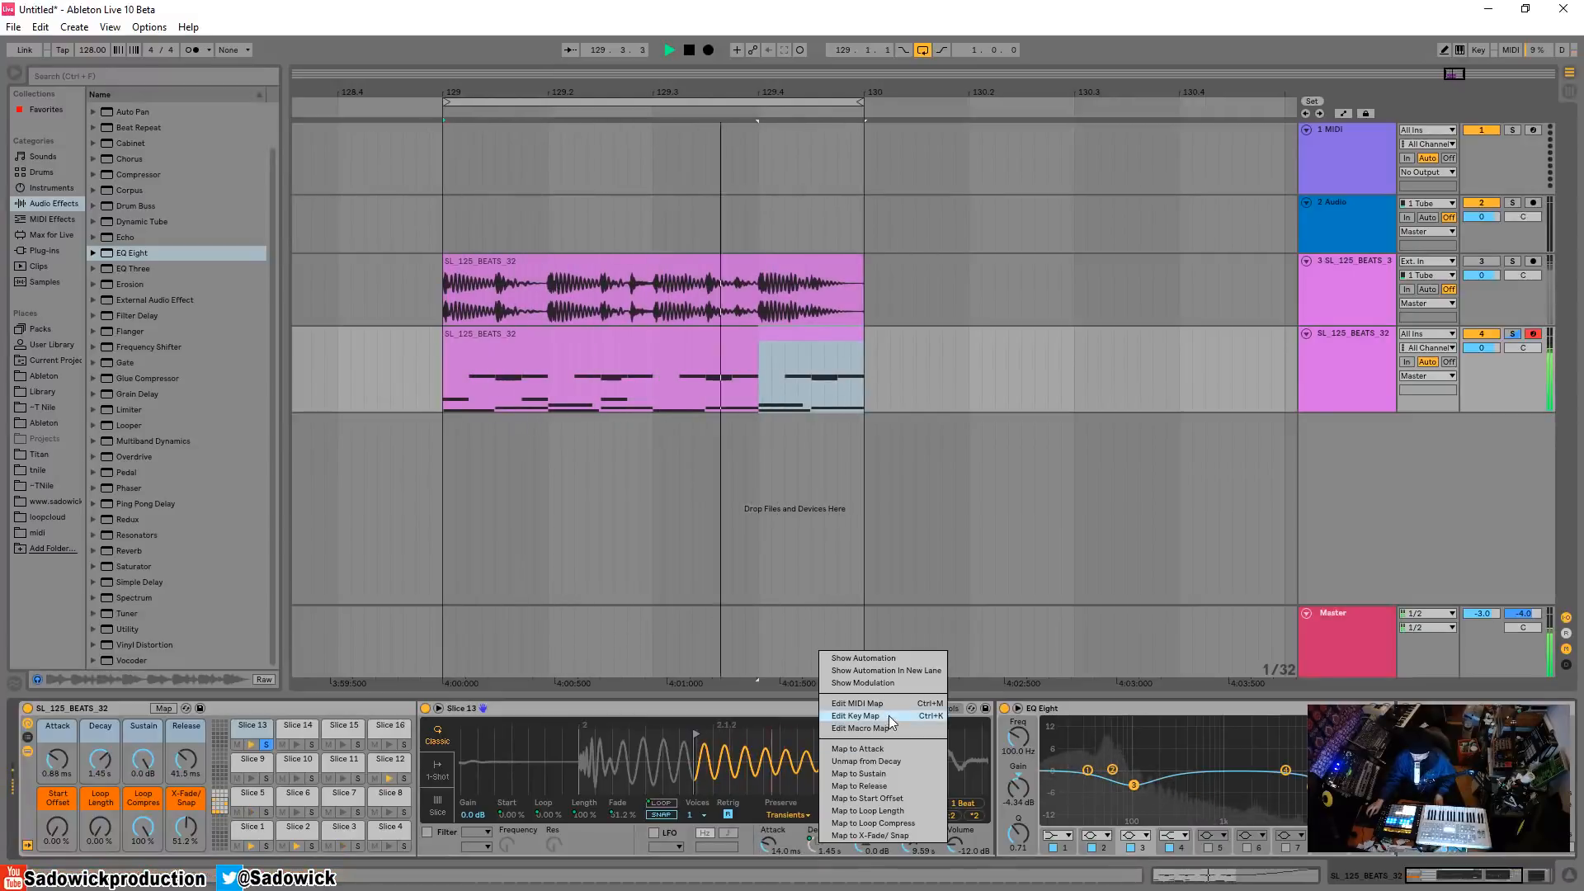
{"action": "left_click", "coordinate": [879, 761]}
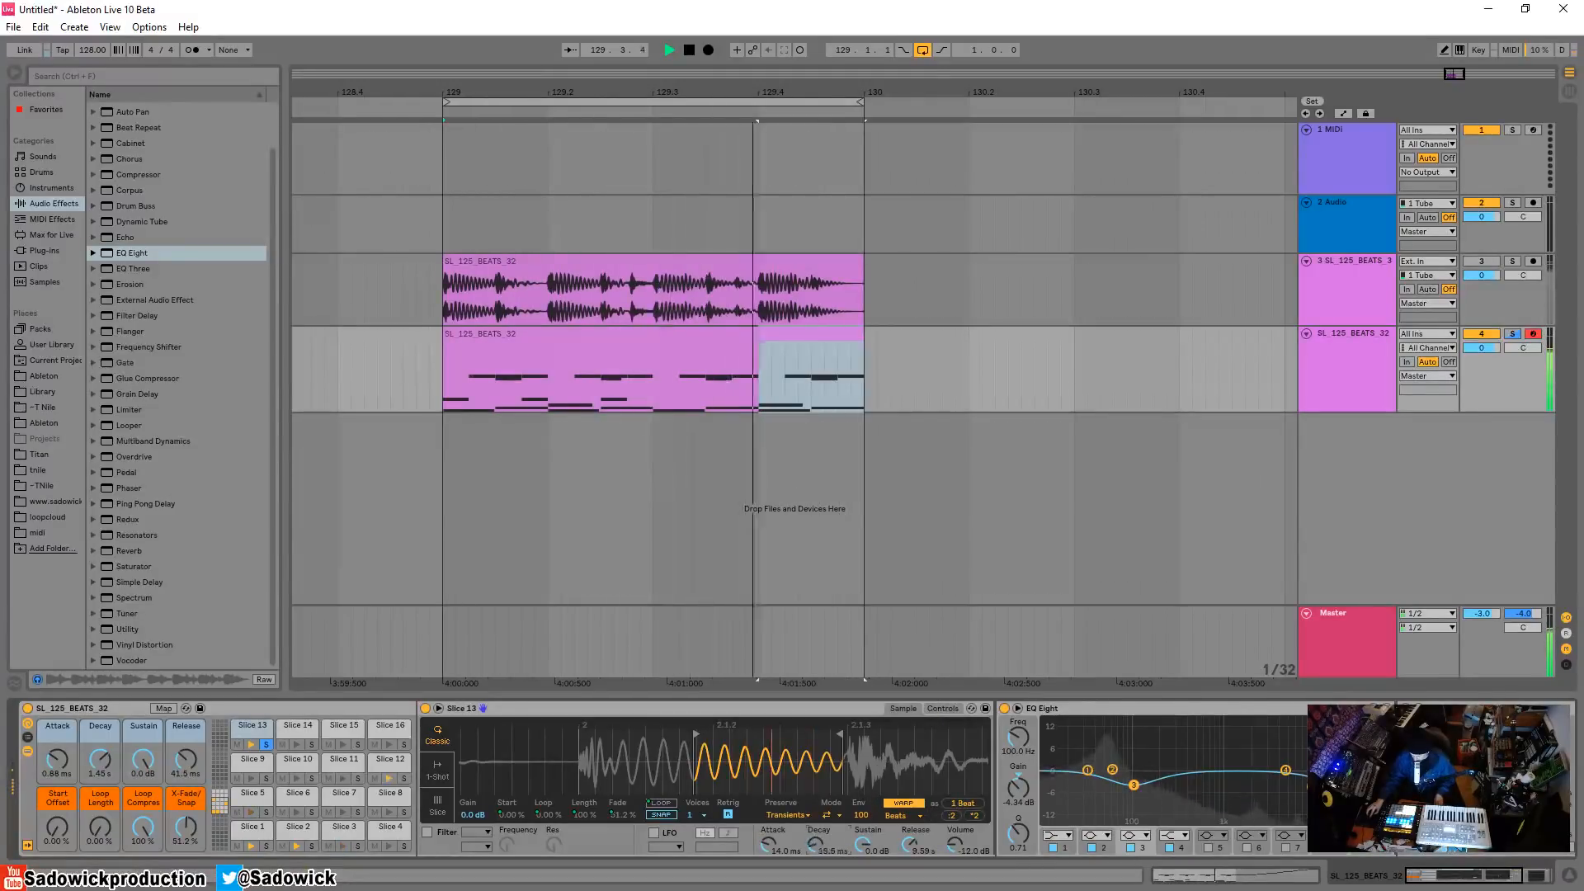
{"action": "left_click_drag", "start_coordinate": [863, 850], "coordinate": [908, 879]}
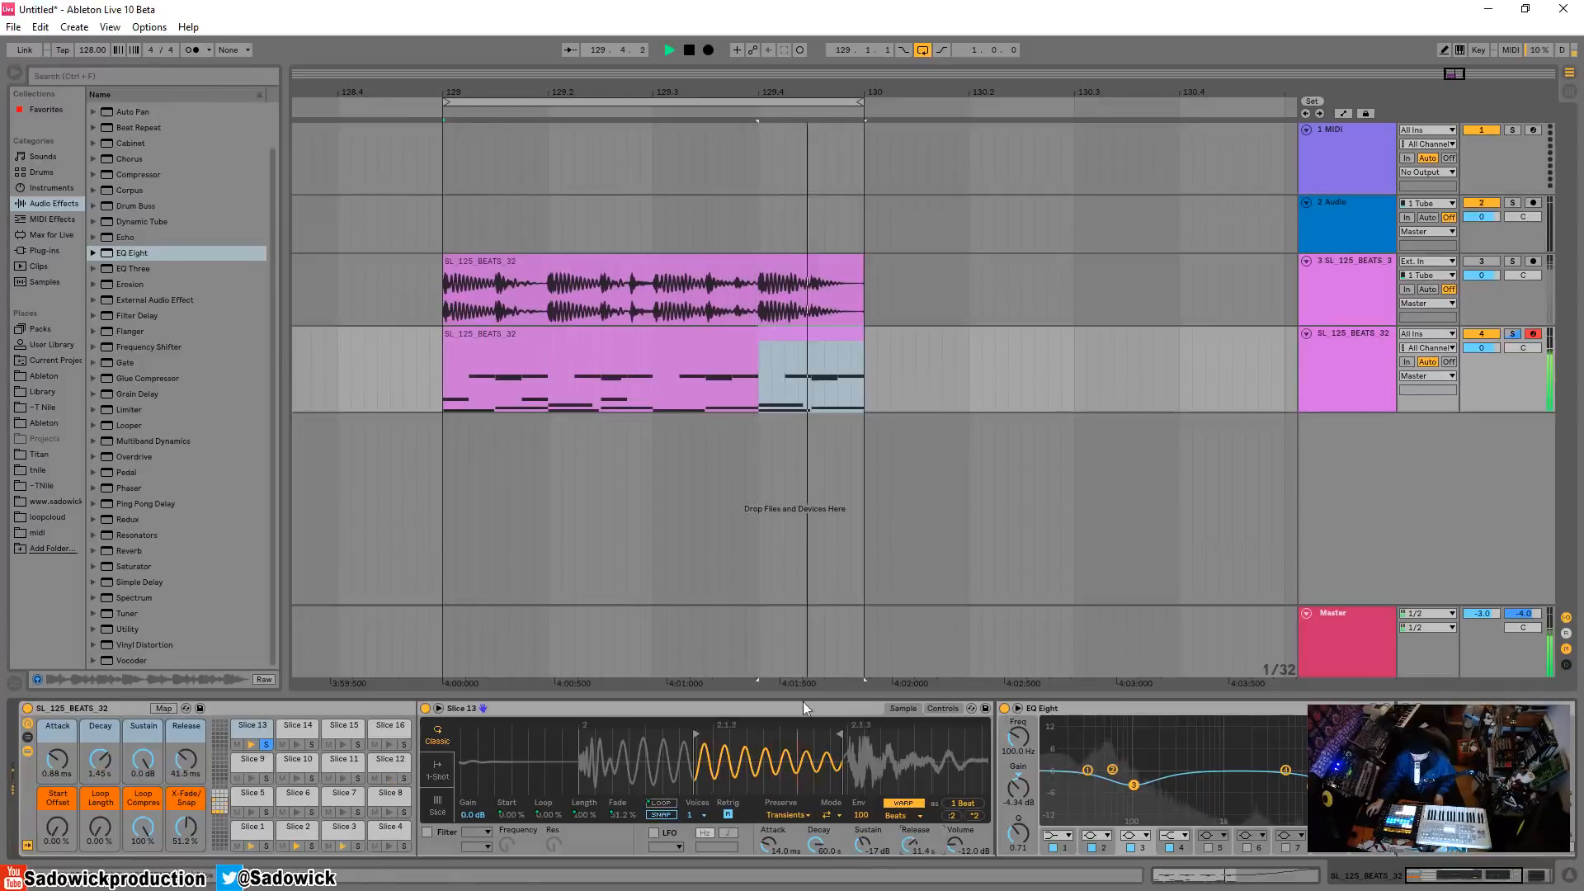
{"action": "left_click_drag", "start_coordinate": [838, 735], "coordinate": [827, 735]}
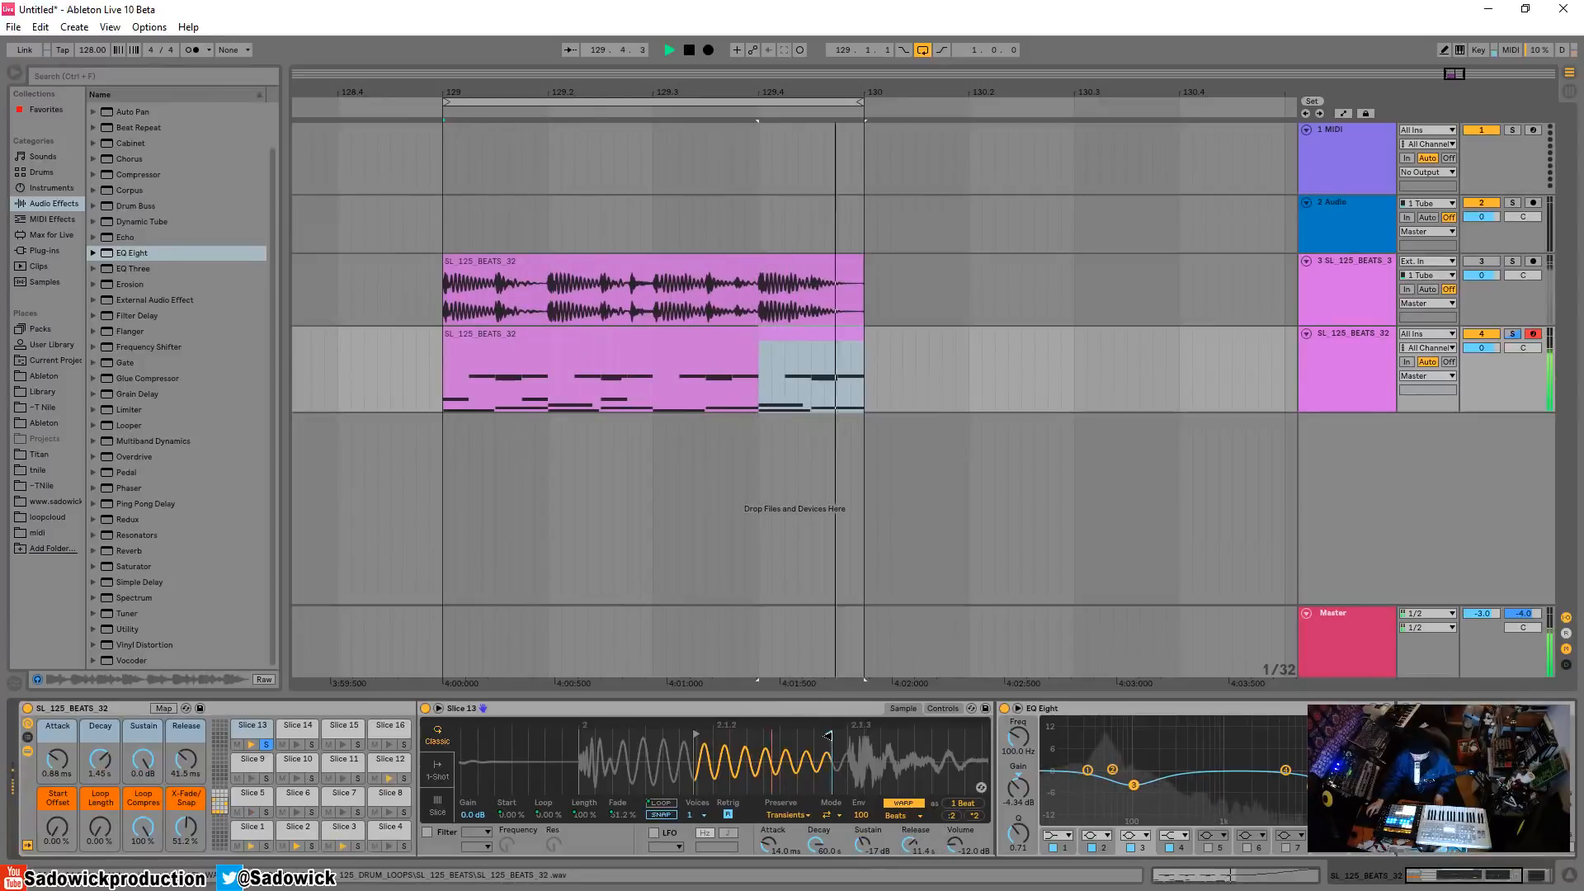
Shorten all Slice 13 notes in the MIDI clip to very short hits, play the pattern and return to the track's devices
{"action": "double_click", "coordinate": [649, 346]}
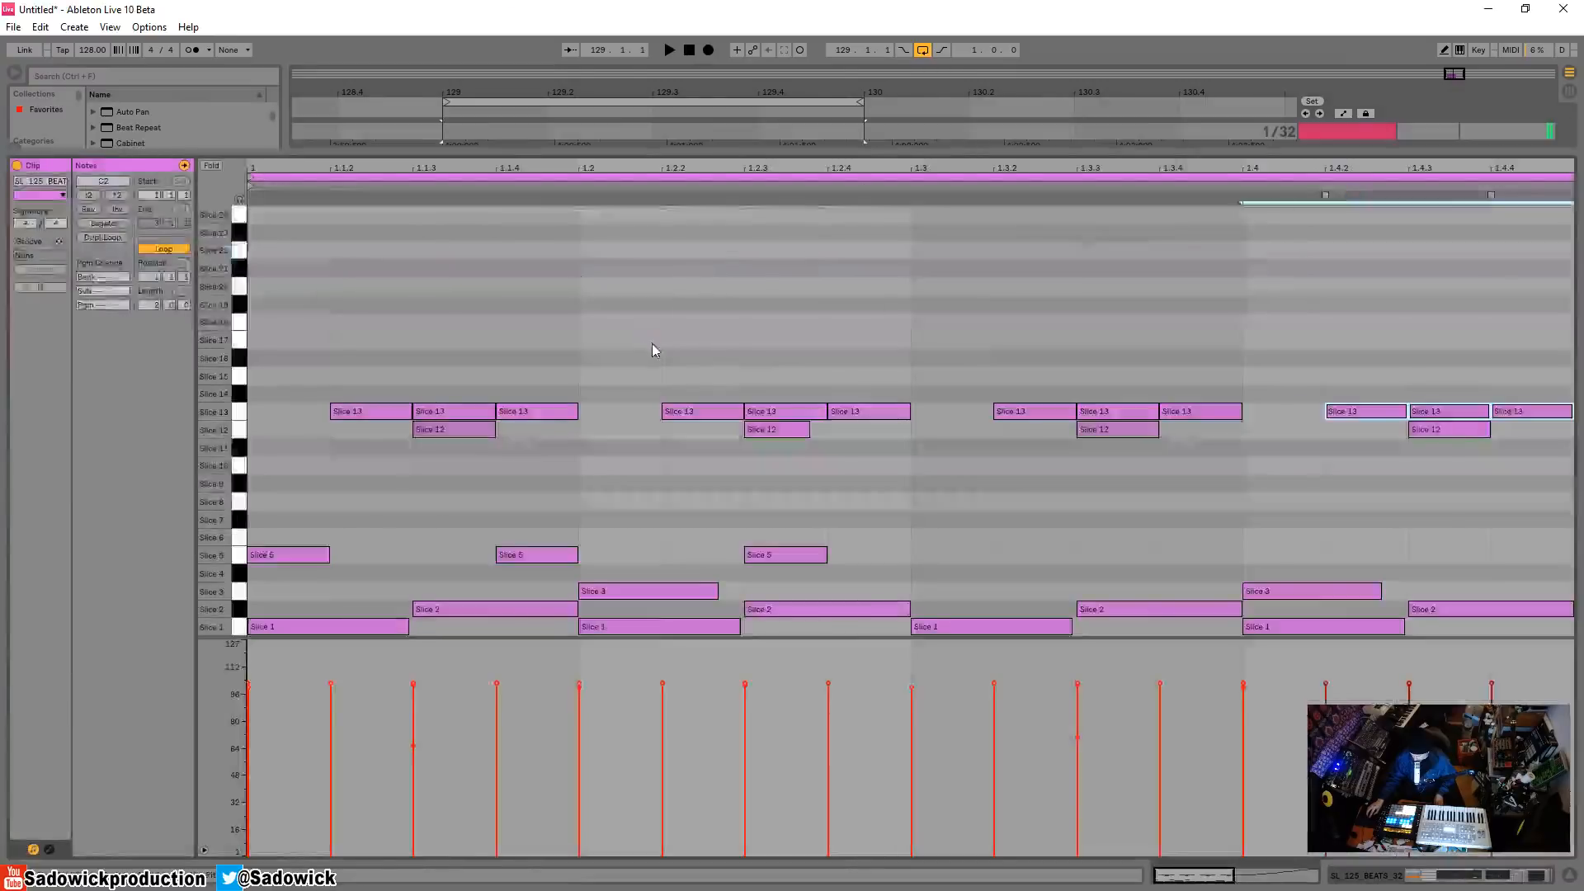
{"action": "left_click_drag", "start_coordinate": [383, 334], "coordinate": [1507, 418]}
{"action": "key", "text": "space"}
{"action": "left_click", "coordinate": [1472, 875]}
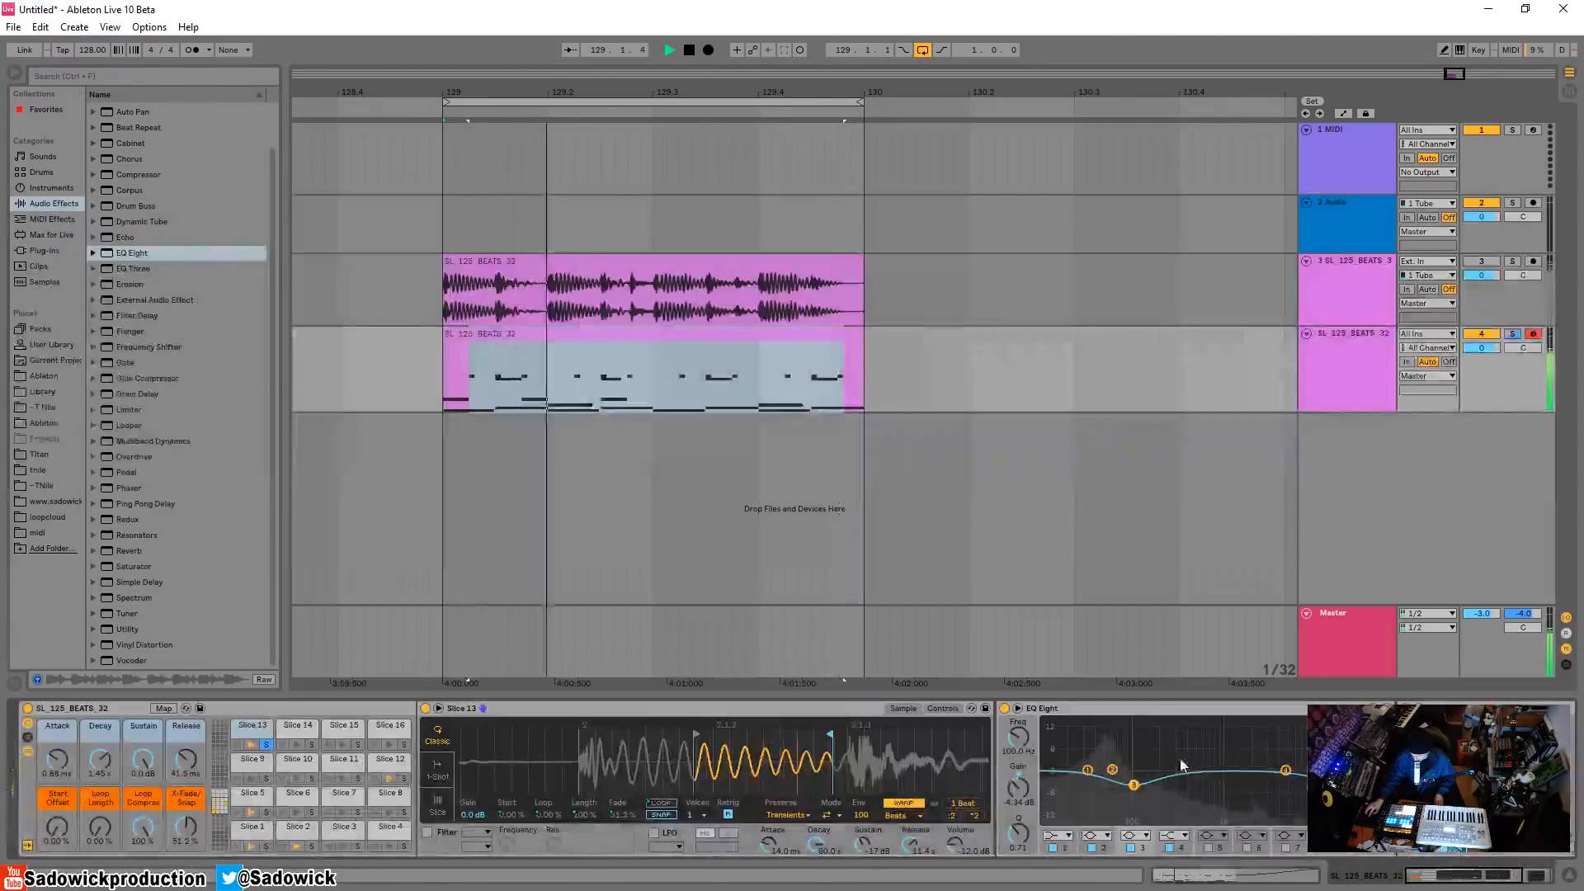
Lower Slice 13's EQ Eight low-pass cutoff and set band 3 to 88.0 Hz at -3.60 dB
{"action": "mouse_move", "coordinate": [1464, 876]}
{"action": "left_mouse_down"}
{"action": "mouse_move", "coordinate": [1497, 877]}
{"action": "mouse_move", "coordinate": [1449, 876]}
{"action": "mouse_move", "coordinate": [1485, 876]}
{"action": "left_mouse_up"}
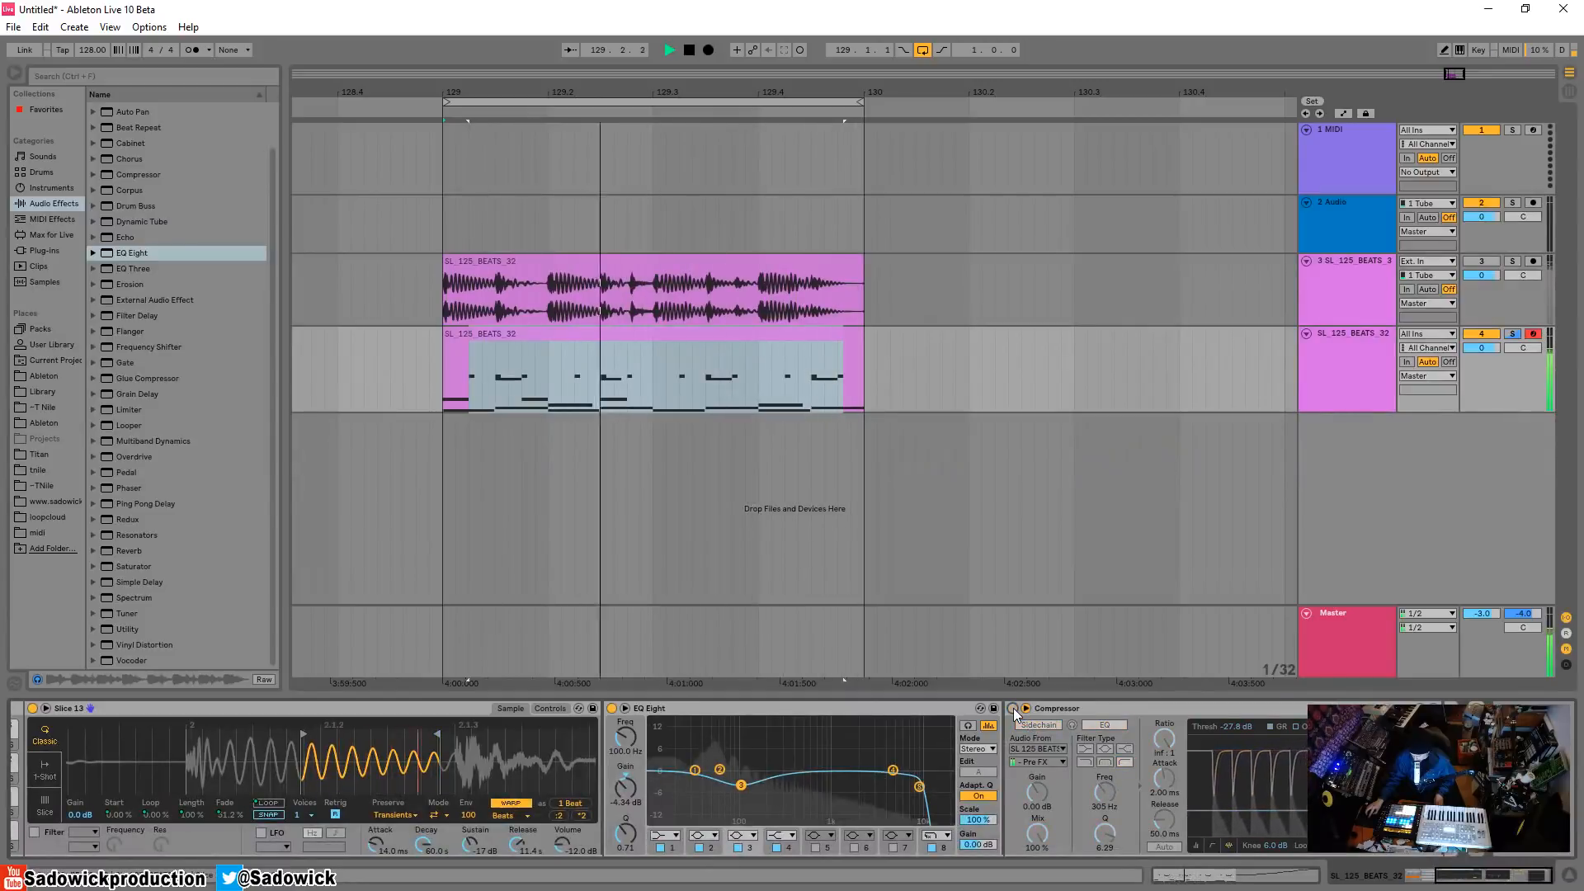
{"action": "left_click_drag", "start_coordinate": [920, 787], "coordinate": [736, 781]}
{"action": "key", "text": "space"}
{"action": "scroll", "coordinate": [309, 812], "scroll_direction": "left", "scroll_amount": 5}
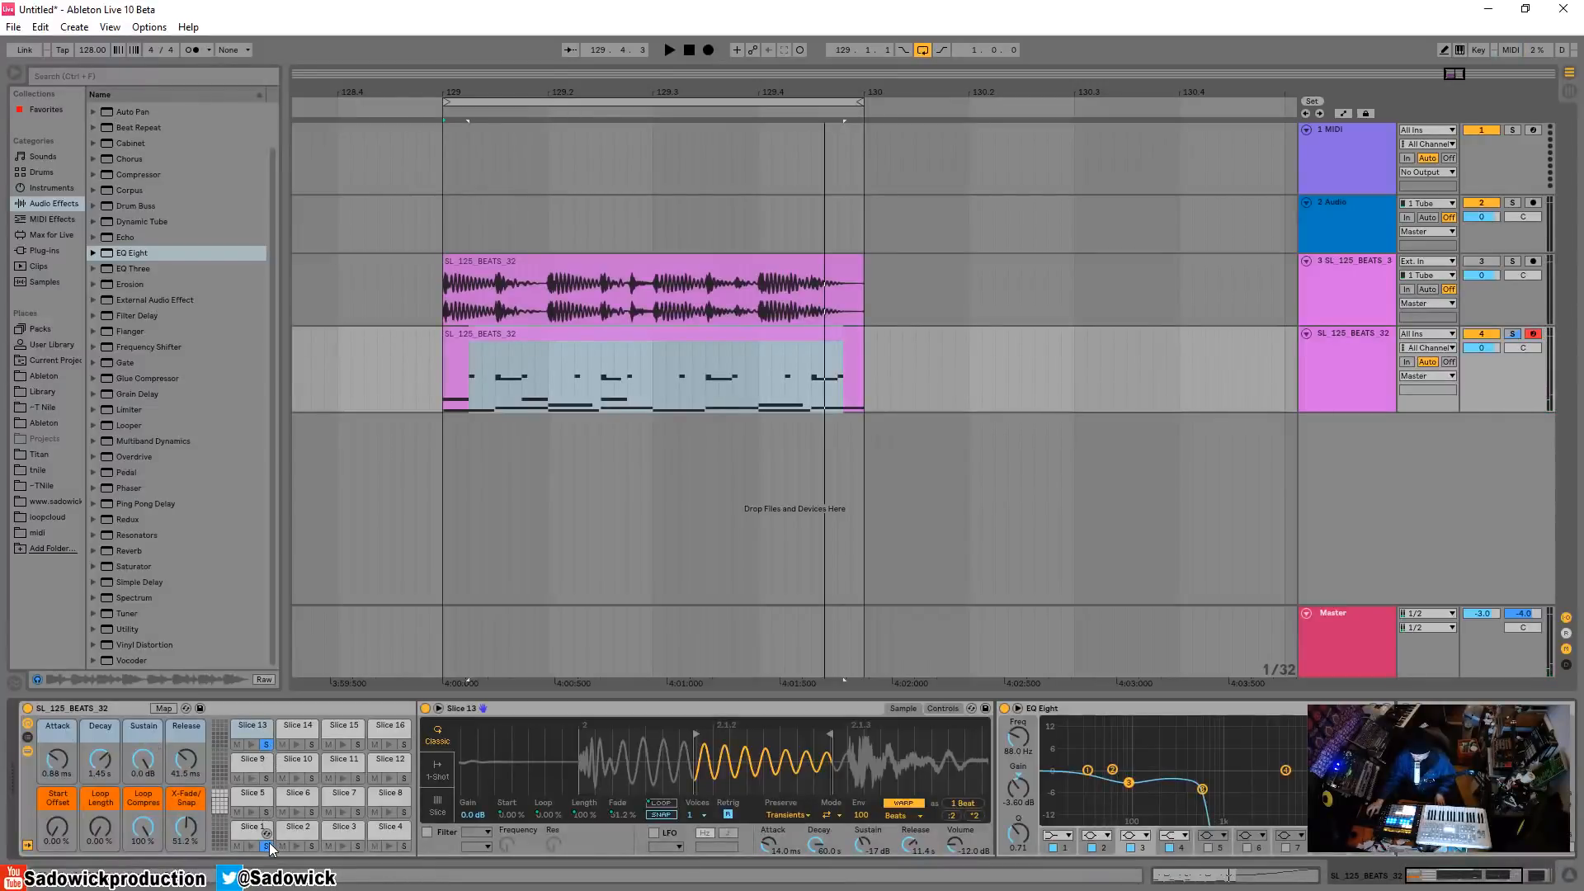
Open Slice 13's low-pass almost fully during playback and lengthen the decay to 267 ms
{"action": "key", "text": "space"}
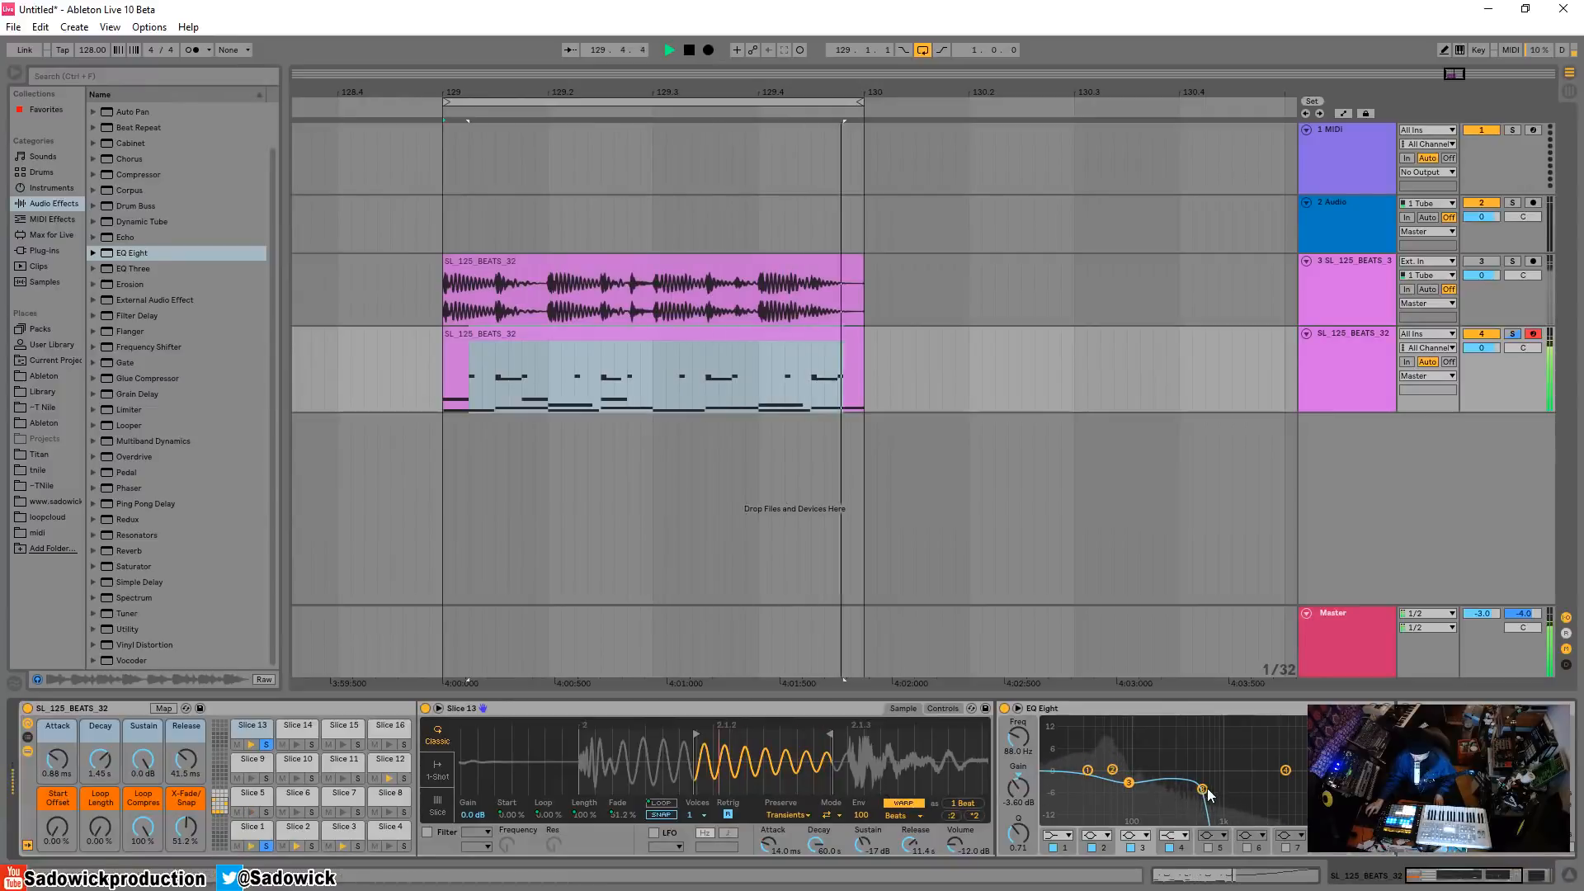
{"action": "left_click_drag", "start_coordinate": [1203, 789], "coordinate": [1248, 785]}
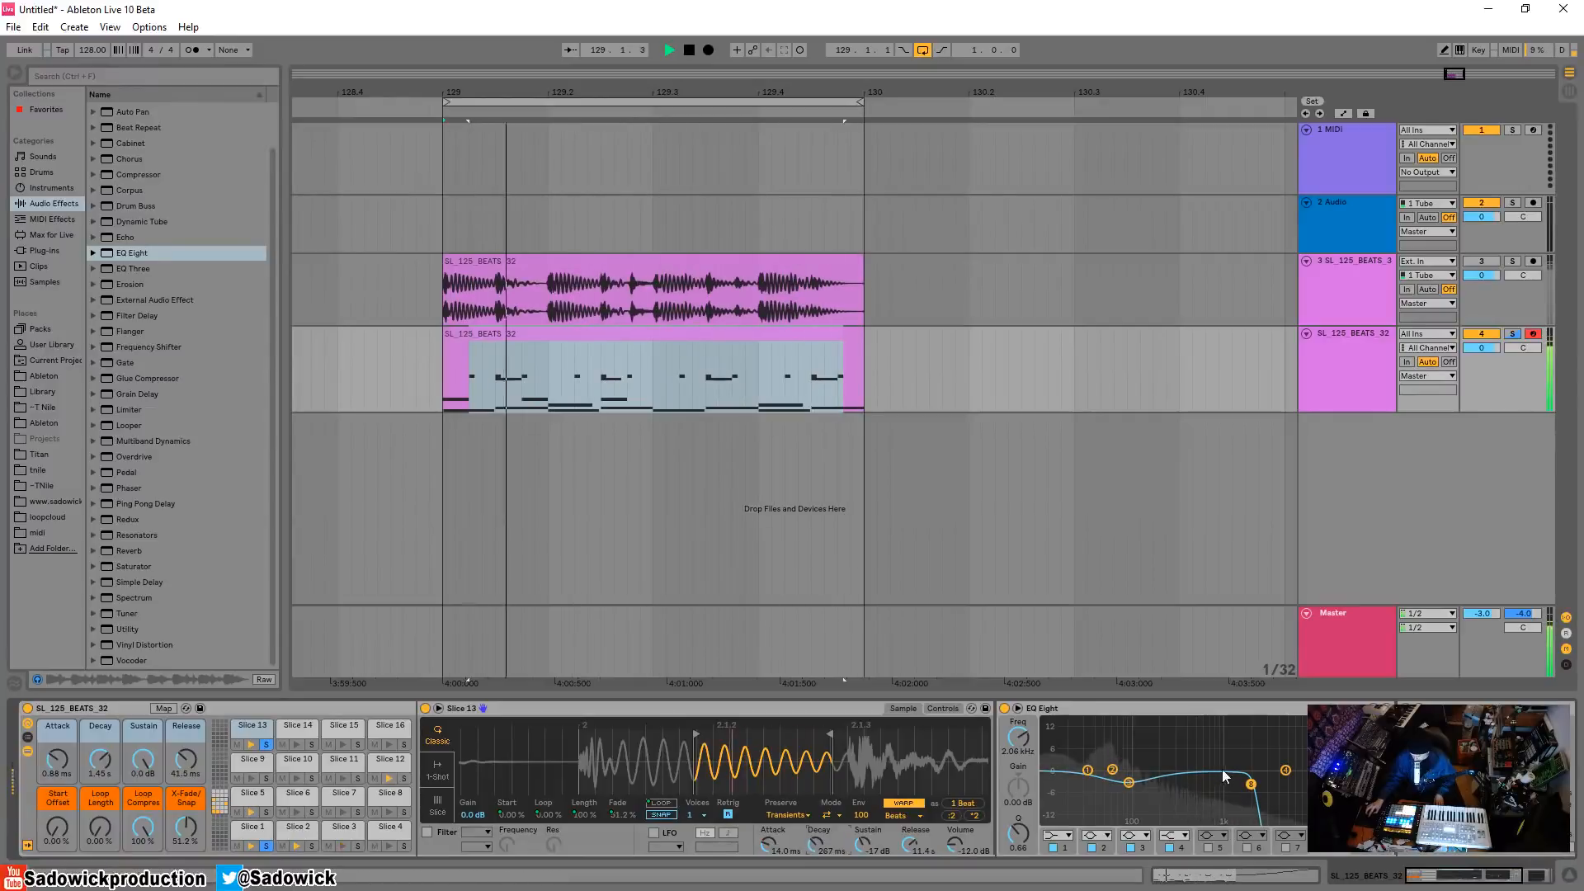
{"action": "left_click_drag", "start_coordinate": [1292, 787], "coordinate": [1350, 771]}
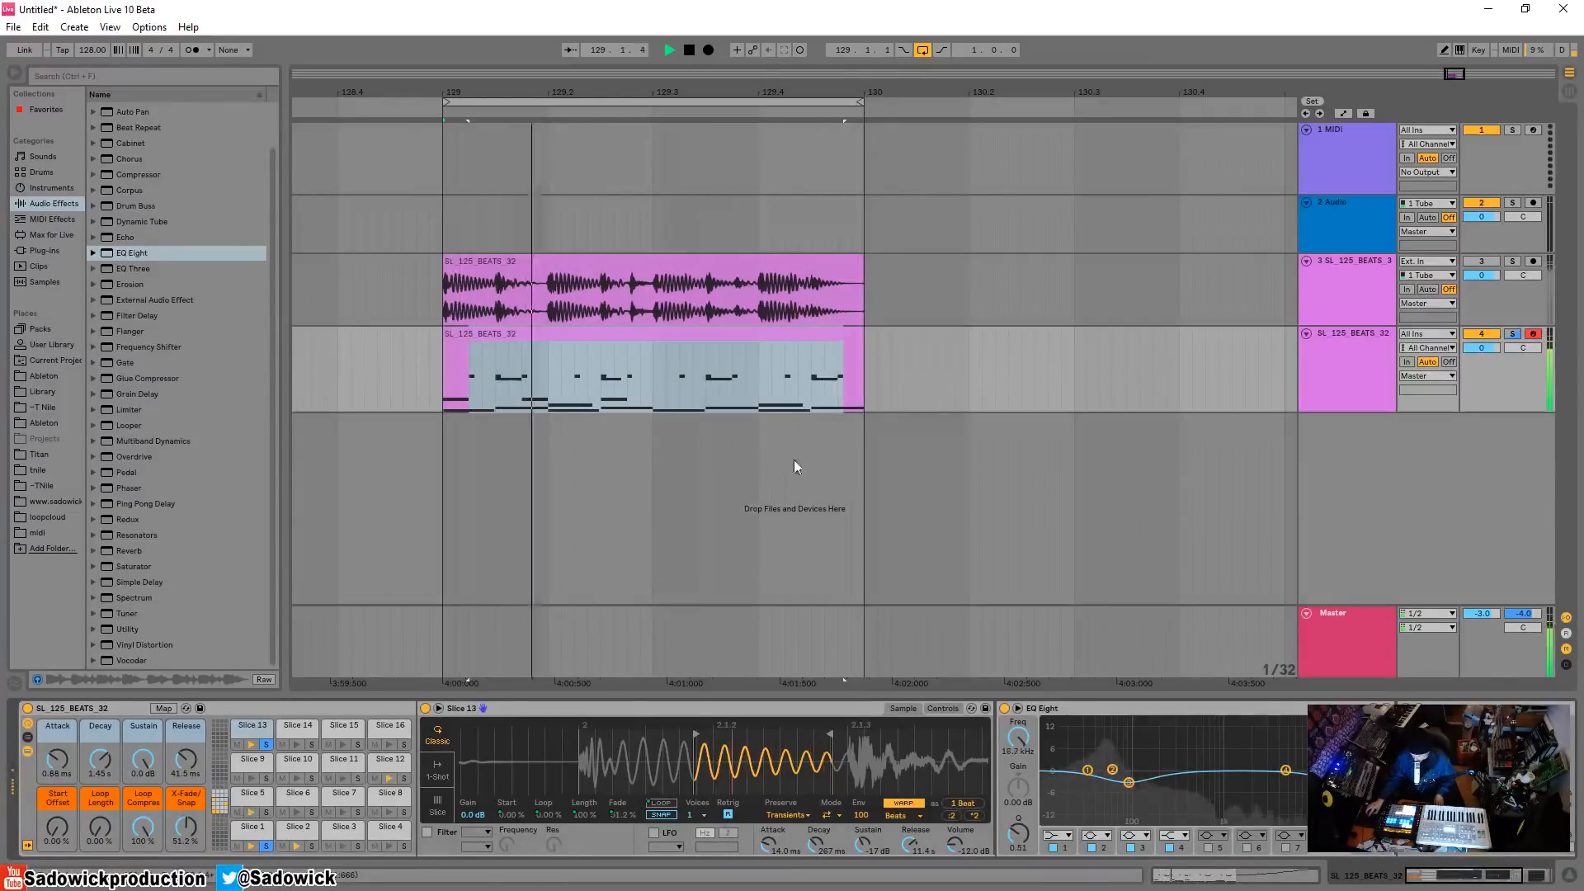
Audition the beat with Slices 12, 5, 2 and 3 temporarily muted, and unmute them all
{"action": "left_click", "coordinate": [237, 812]}
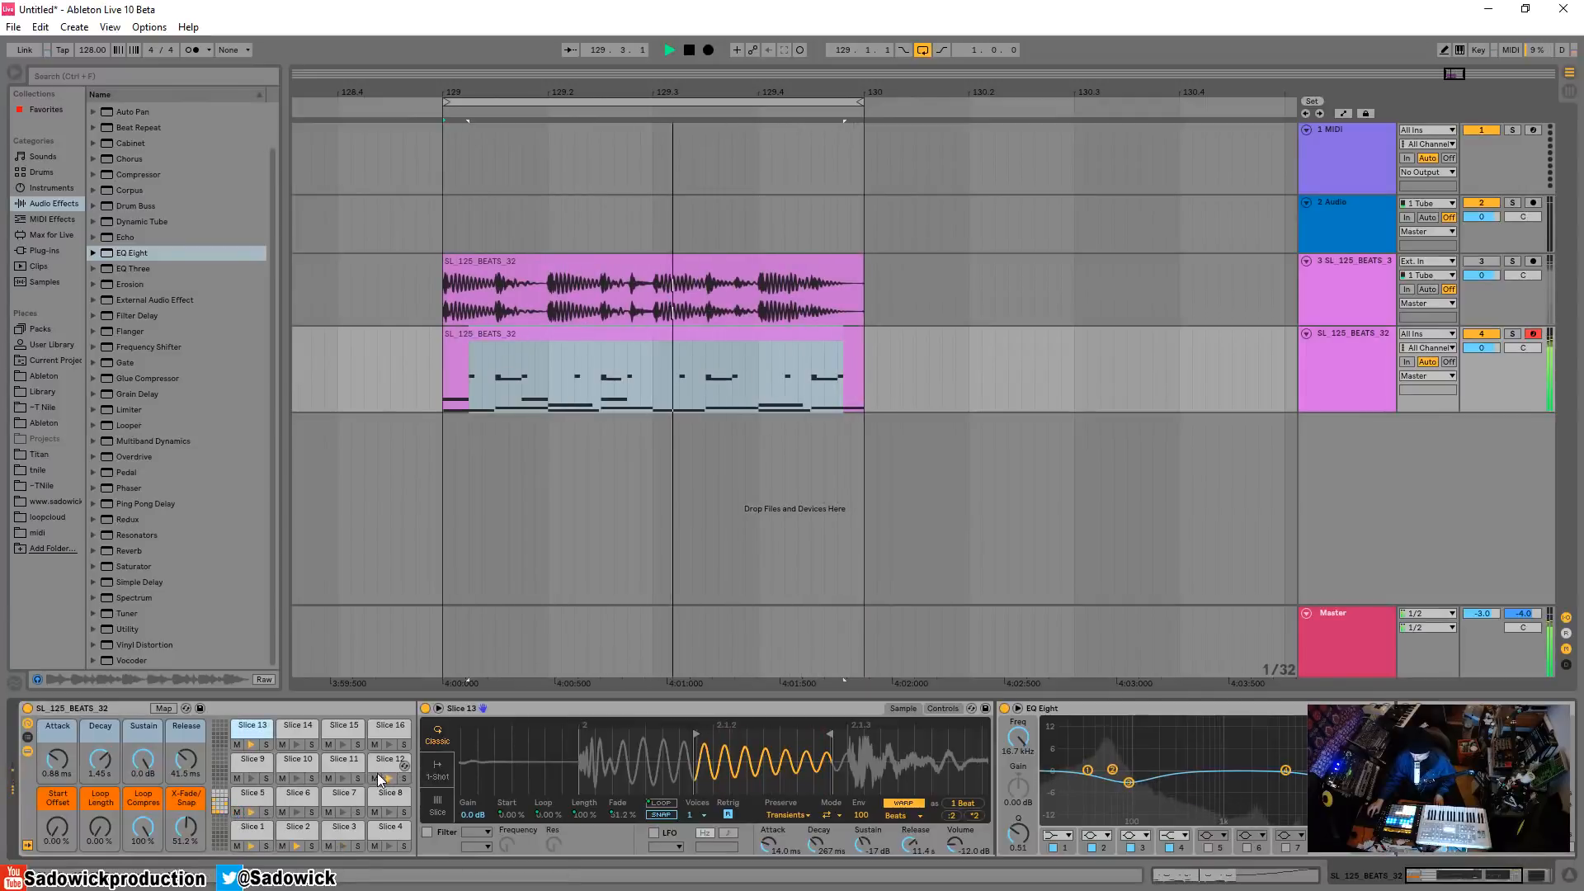
{"action": "left_click", "coordinate": [234, 804]}
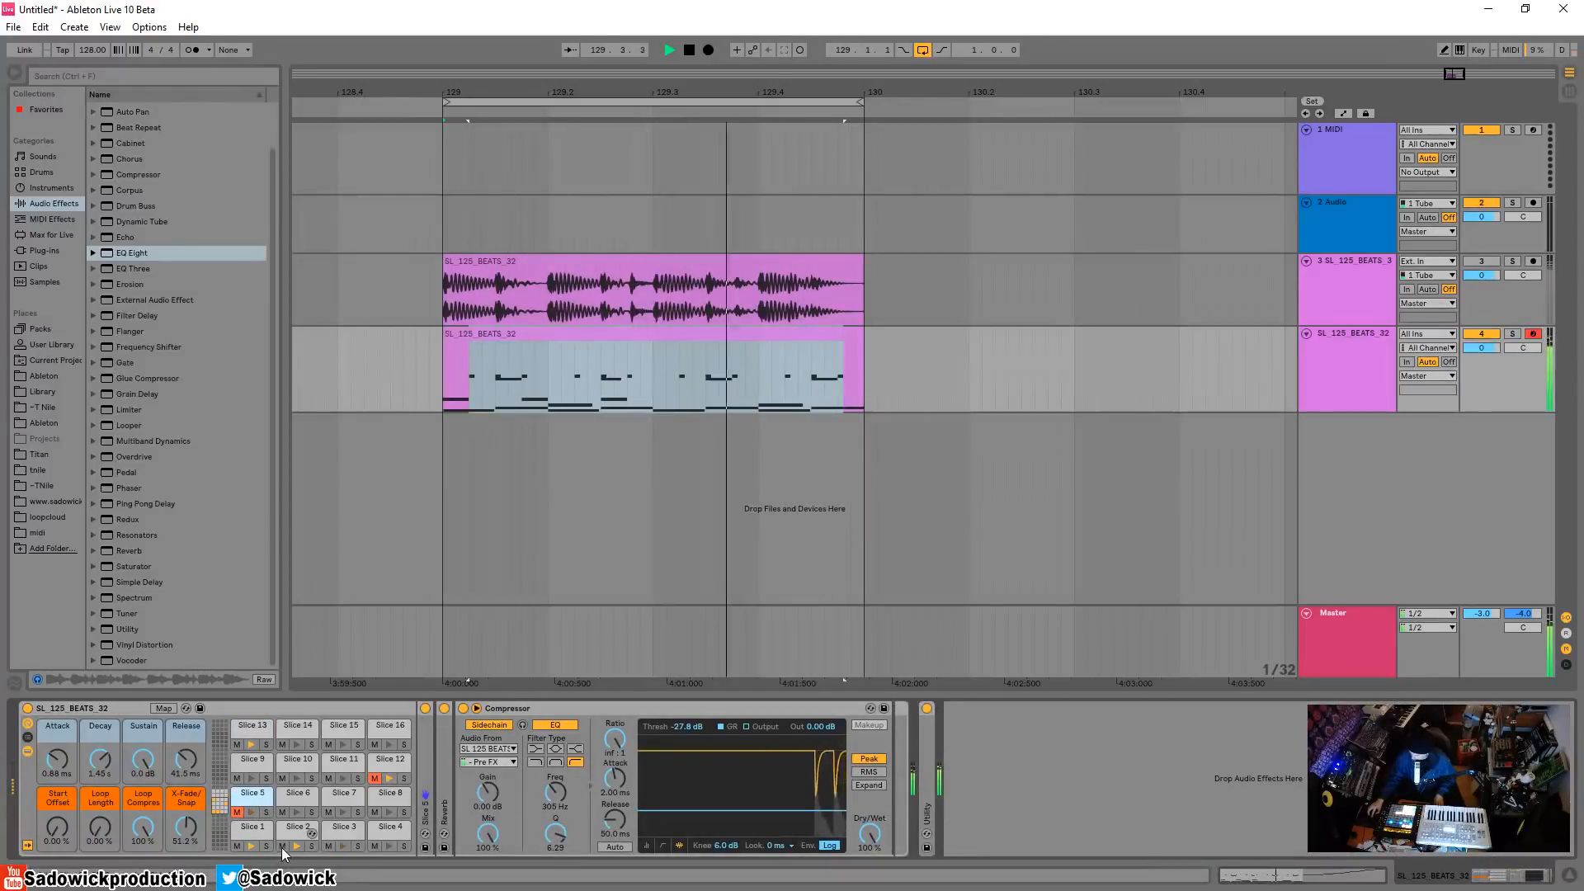
{"action": "left_click", "coordinate": [285, 846]}
{"action": "left_click", "coordinate": [327, 843]}
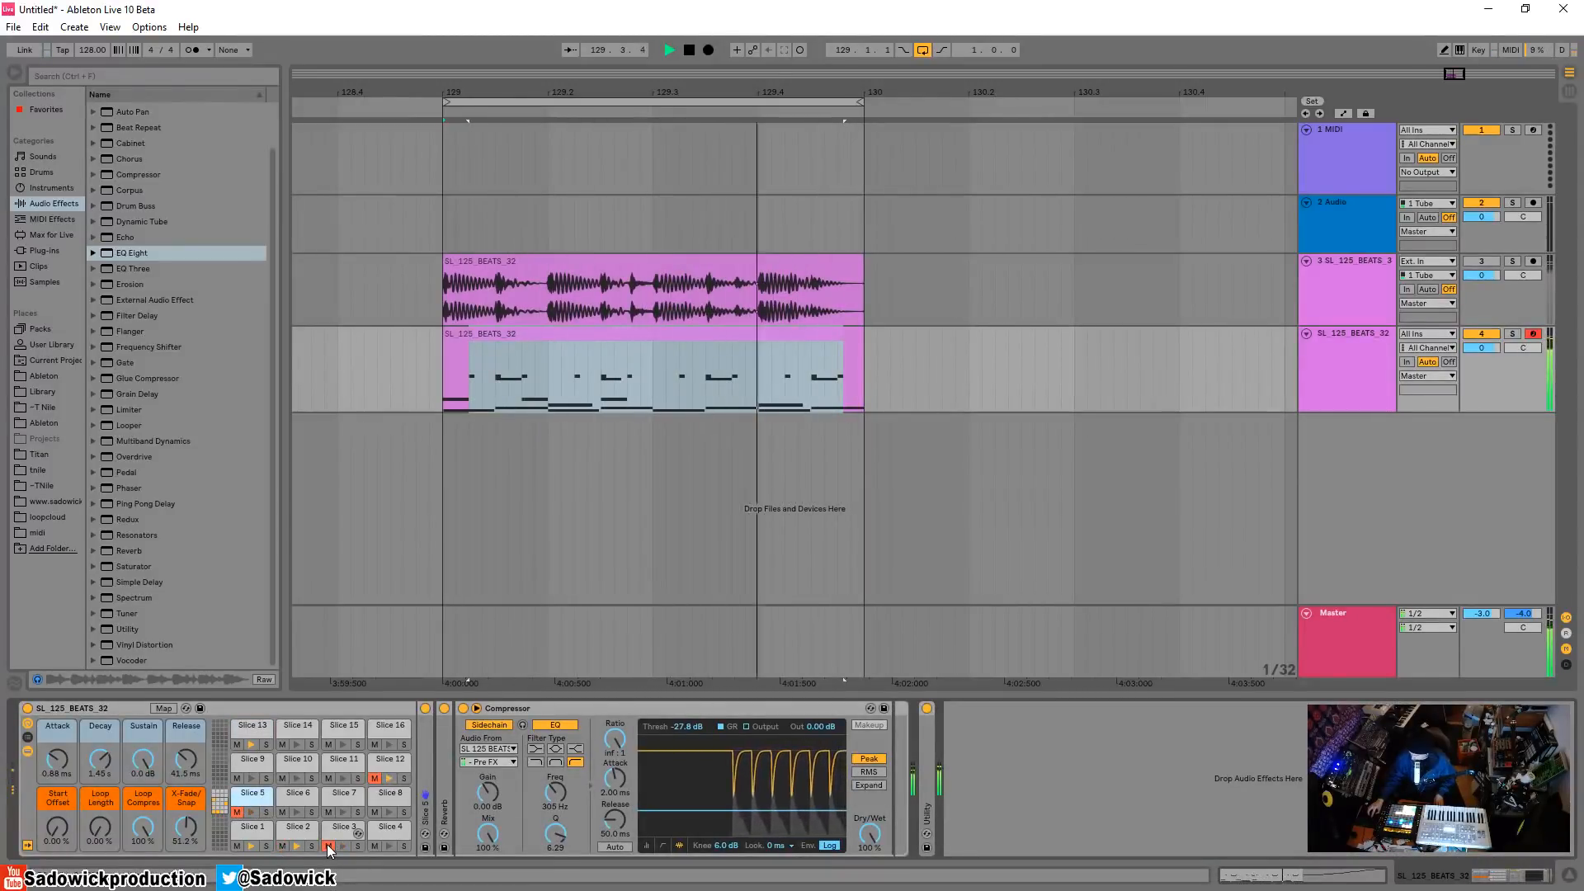
{"action": "left_click", "coordinate": [328, 847]}
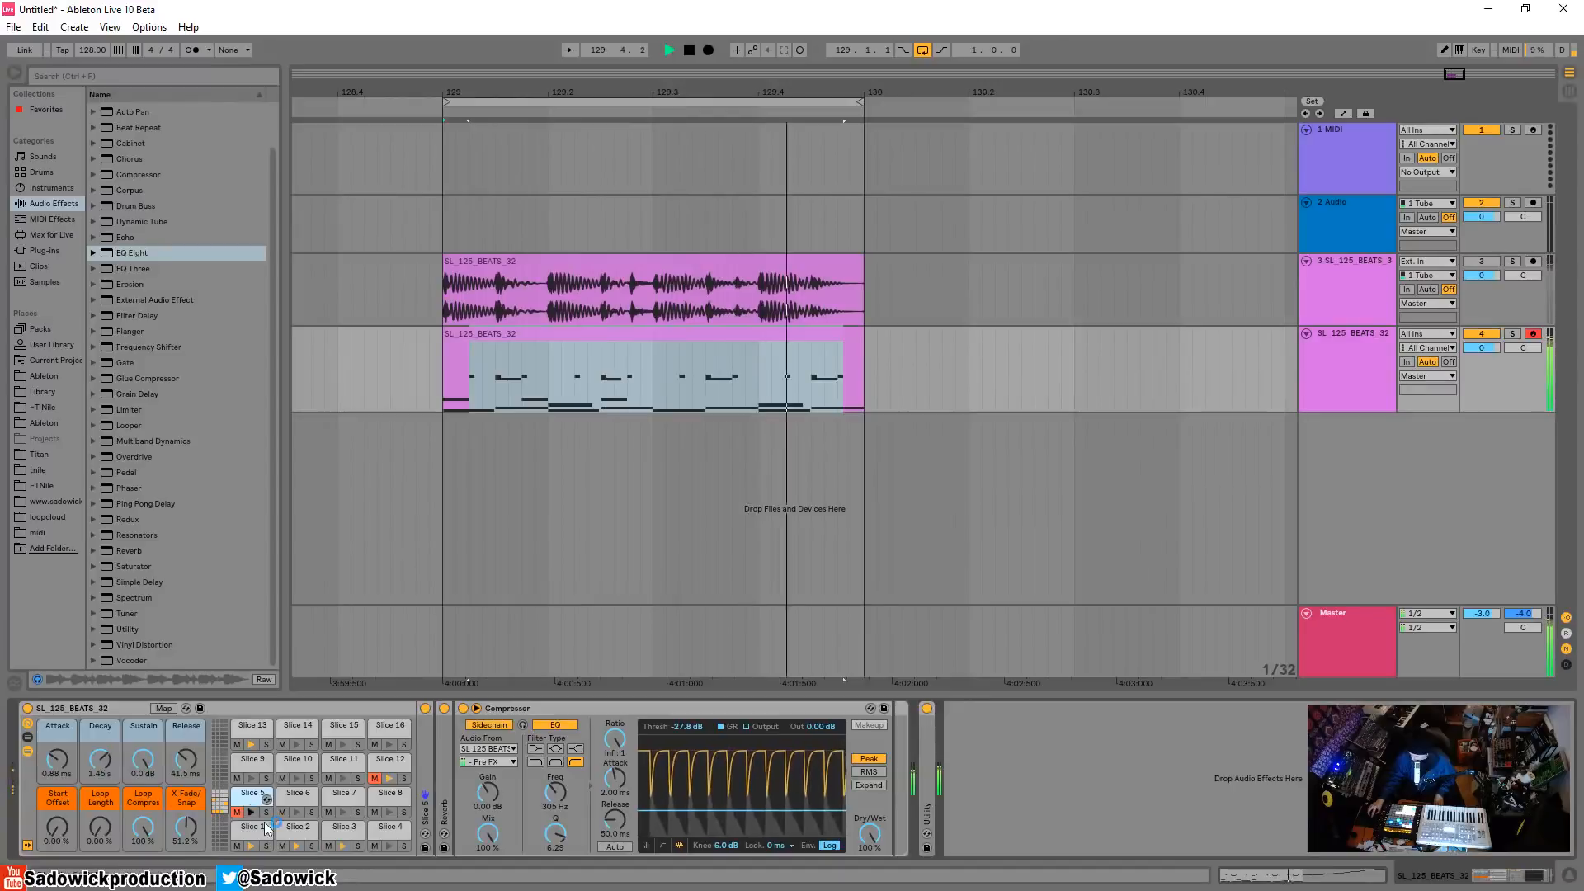
{"action": "left_click", "coordinate": [237, 813]}
{"action": "left_click", "coordinate": [375, 777]}
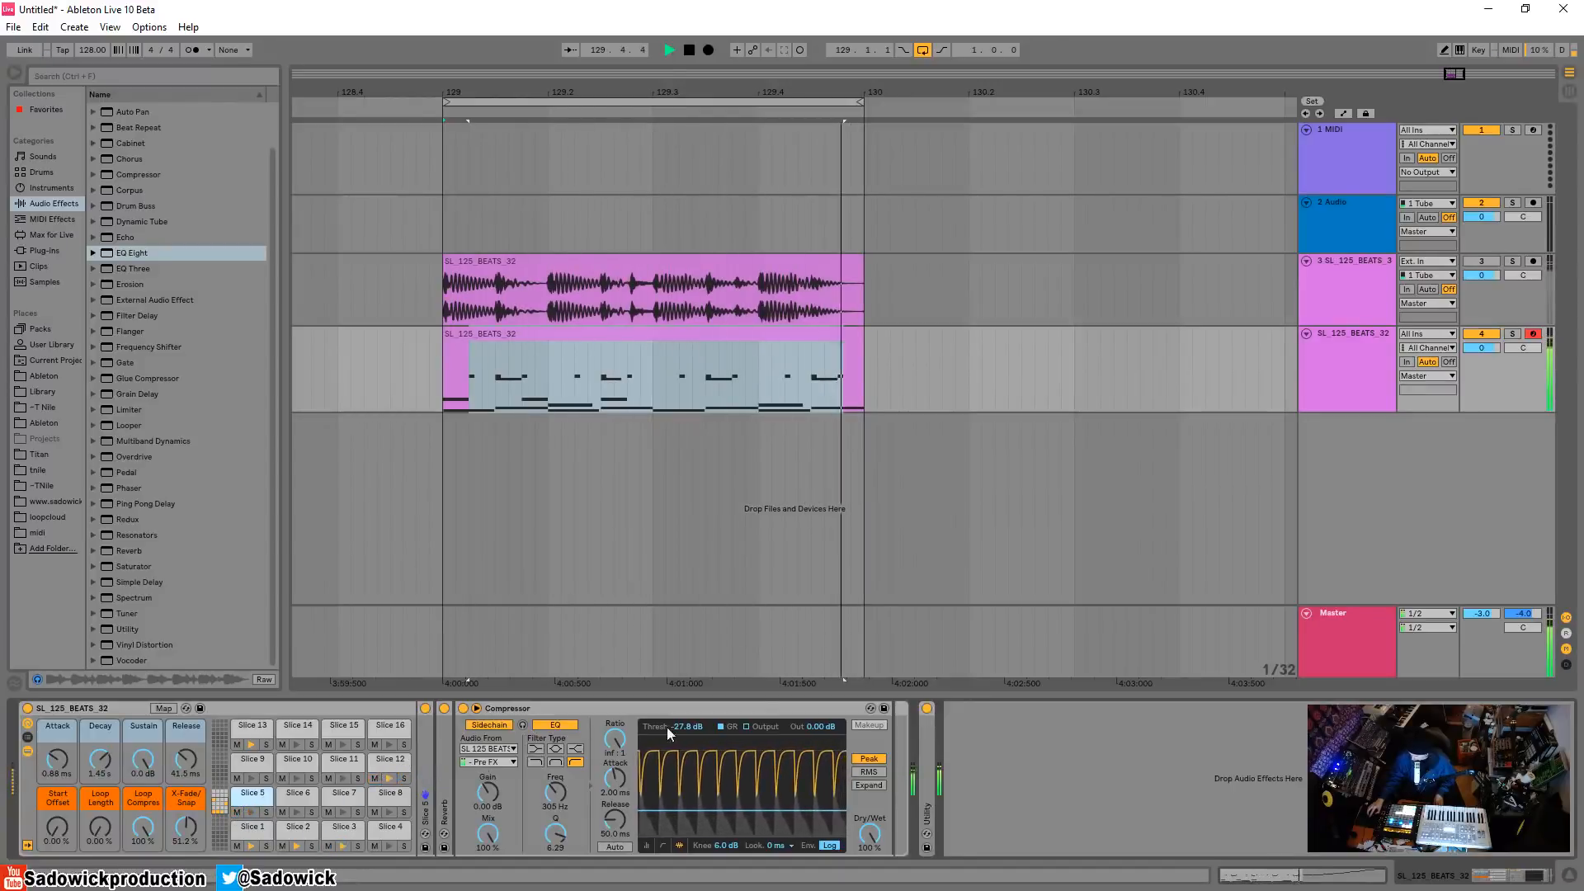
Compare the beat at 124 and 127 BPM and set the song tempo to 125 BPM
{"action": "key", "text": "space"}
{"action": "left_click_drag", "start_coordinate": [86, 49], "coordinate": [87, 53]}
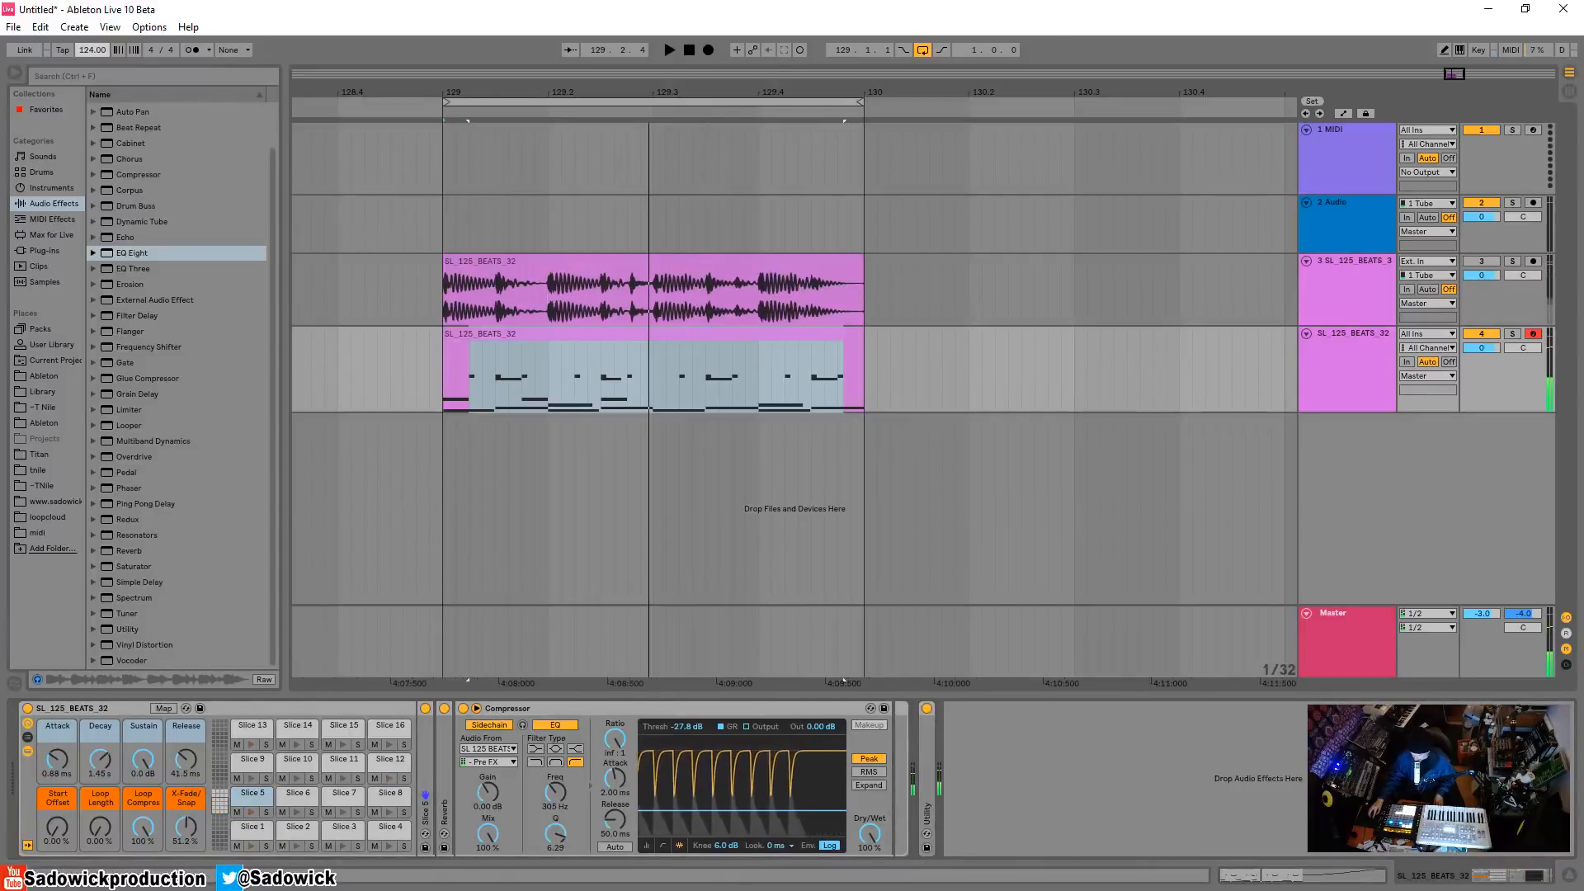
{"action": "key", "text": "space"}
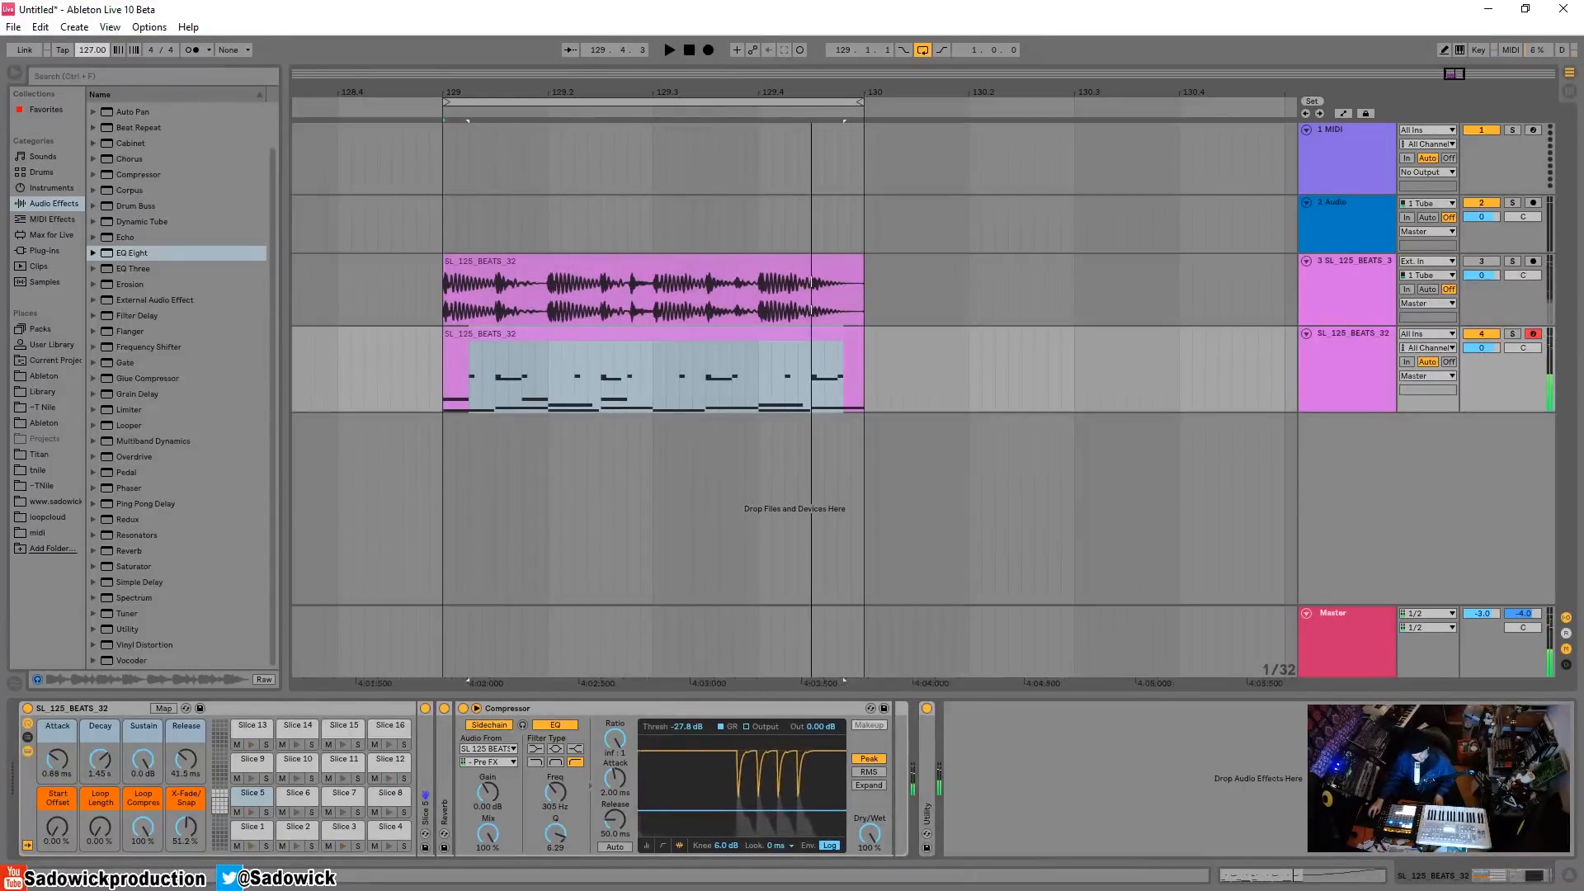
{"action": "left_click_drag", "start_coordinate": [87, 51], "coordinate": [87, 47]}
{"action": "key", "text": "space"}
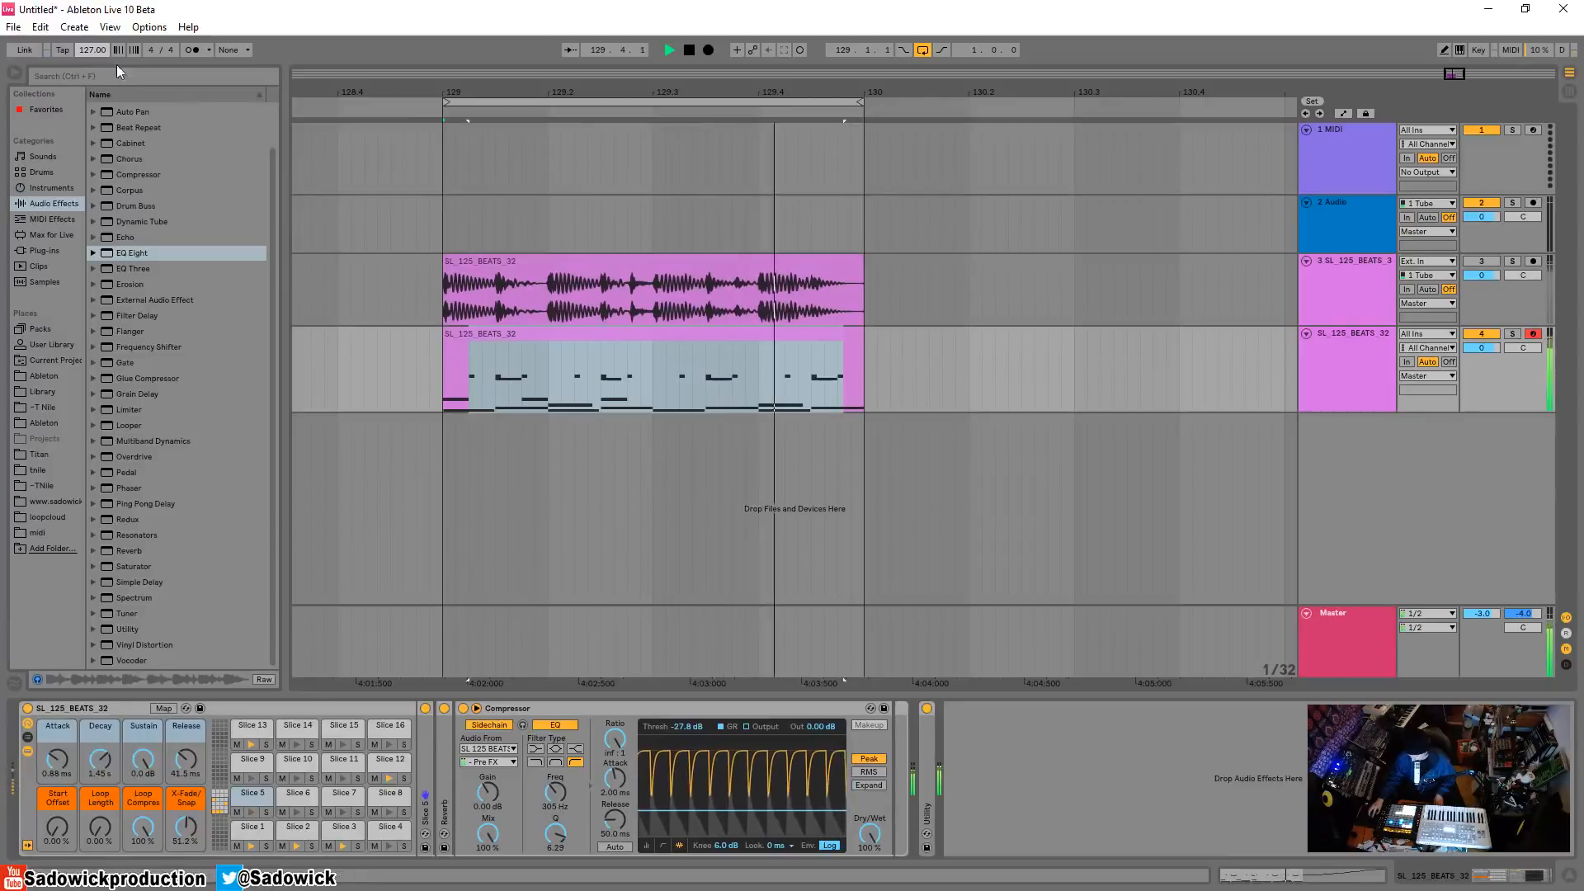
{"action": "mouse_move", "coordinate": [91, 51]}
{"action": "left_mouse_down"}
{"action": "mouse_move", "coordinate": [91, 78]}
{"action": "mouse_move", "coordinate": [90, 52]}
{"action": "left_mouse_up"}
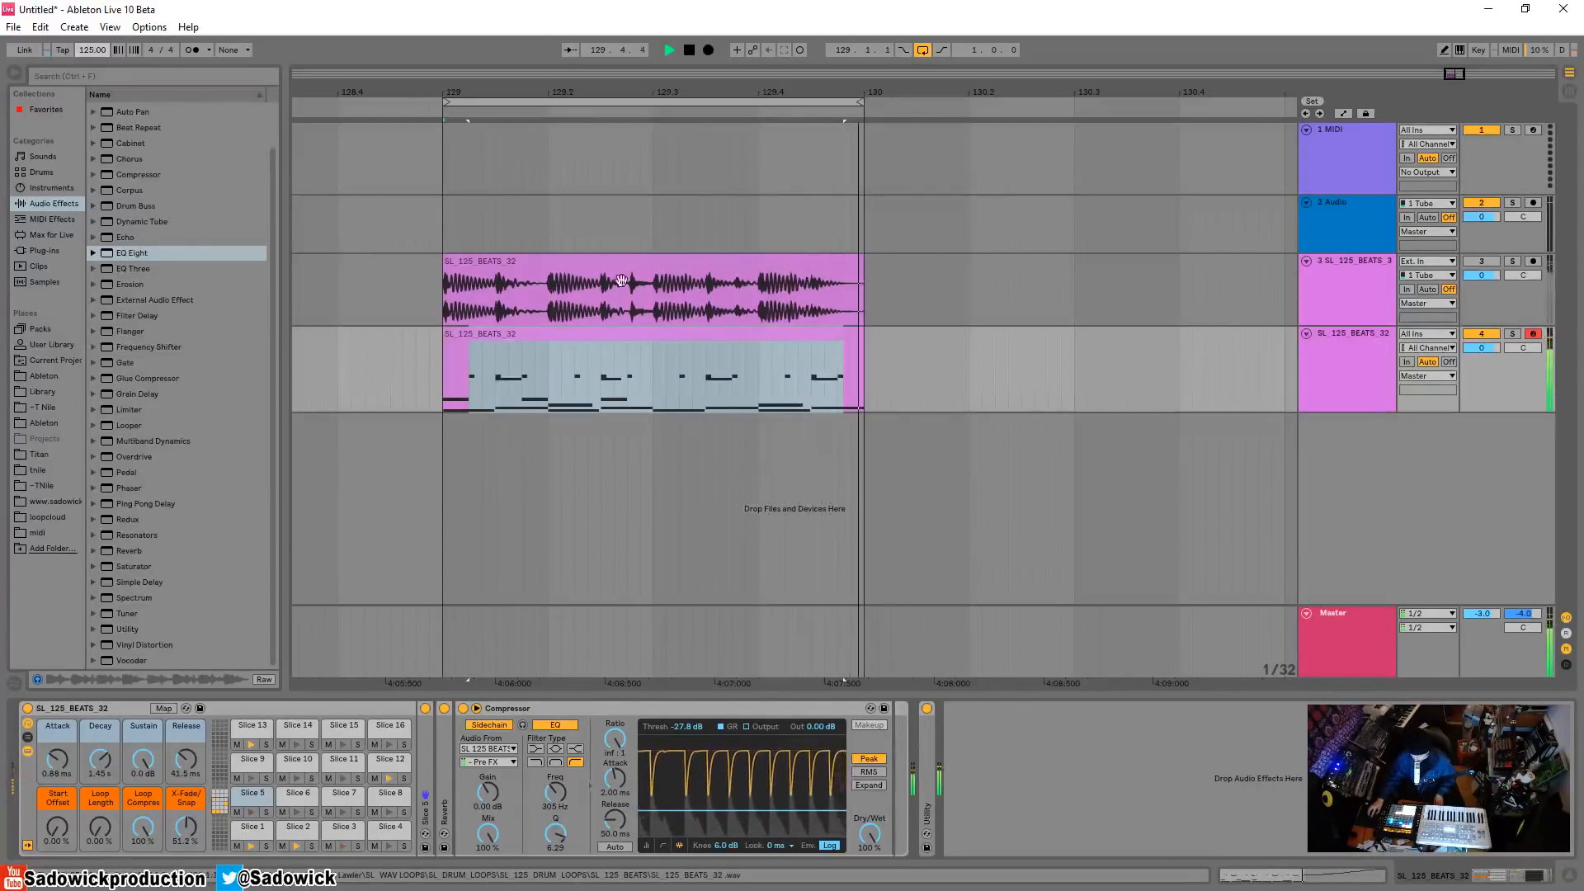
Make the sliced MIDI track slightly taller and briefly solo the original loop track to compare it with the new beat
{"action": "left_click", "coordinate": [602, 341]}
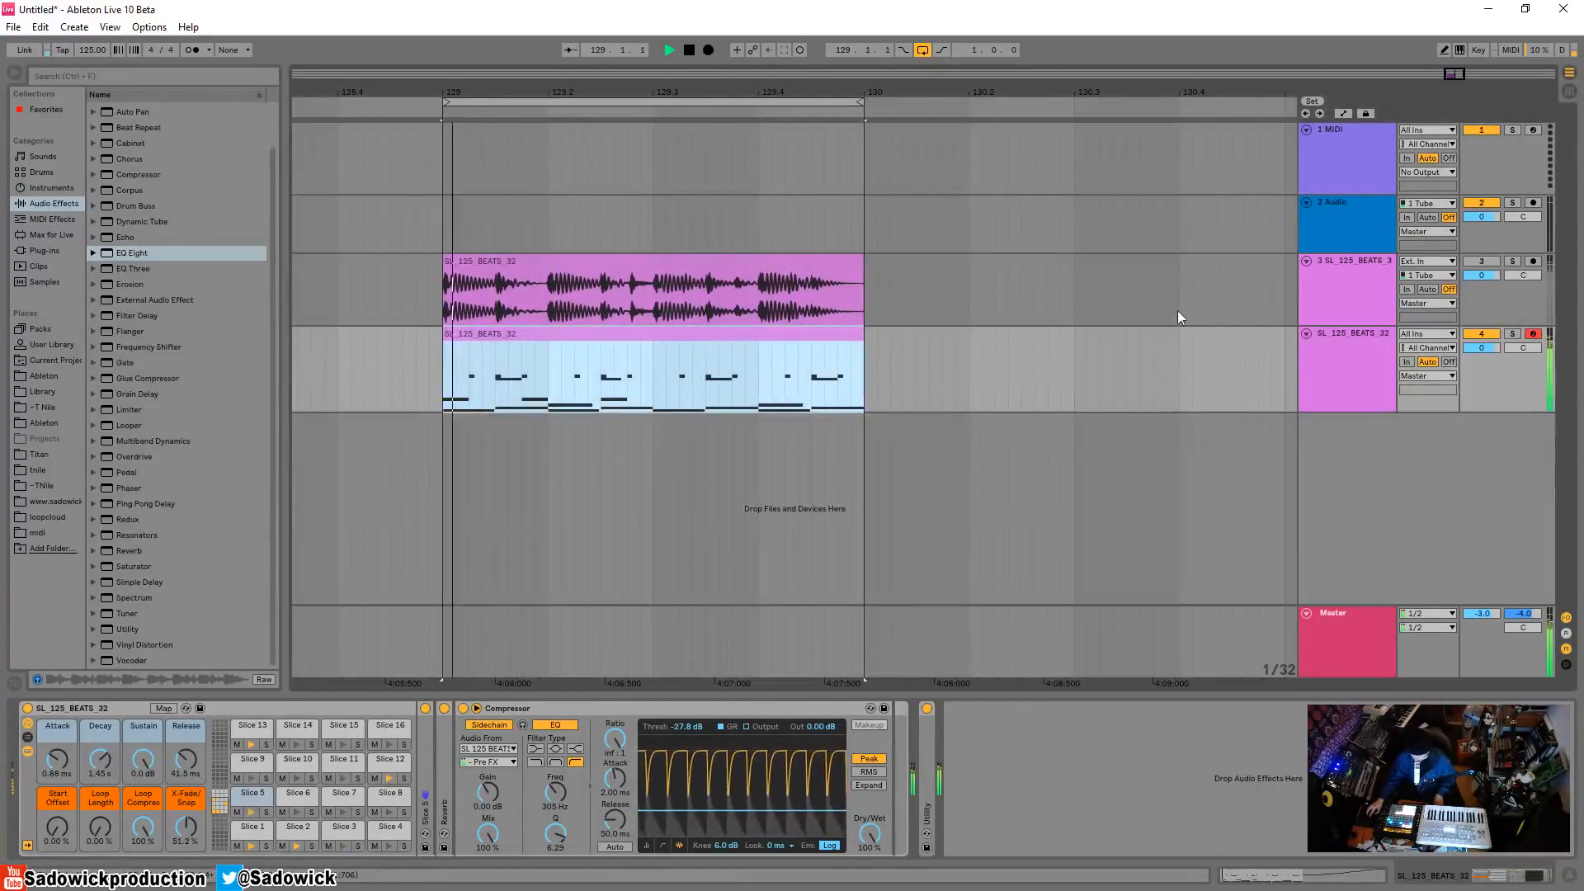
{"action": "left_click_drag", "start_coordinate": [1511, 412], "coordinate": [1511, 425]}
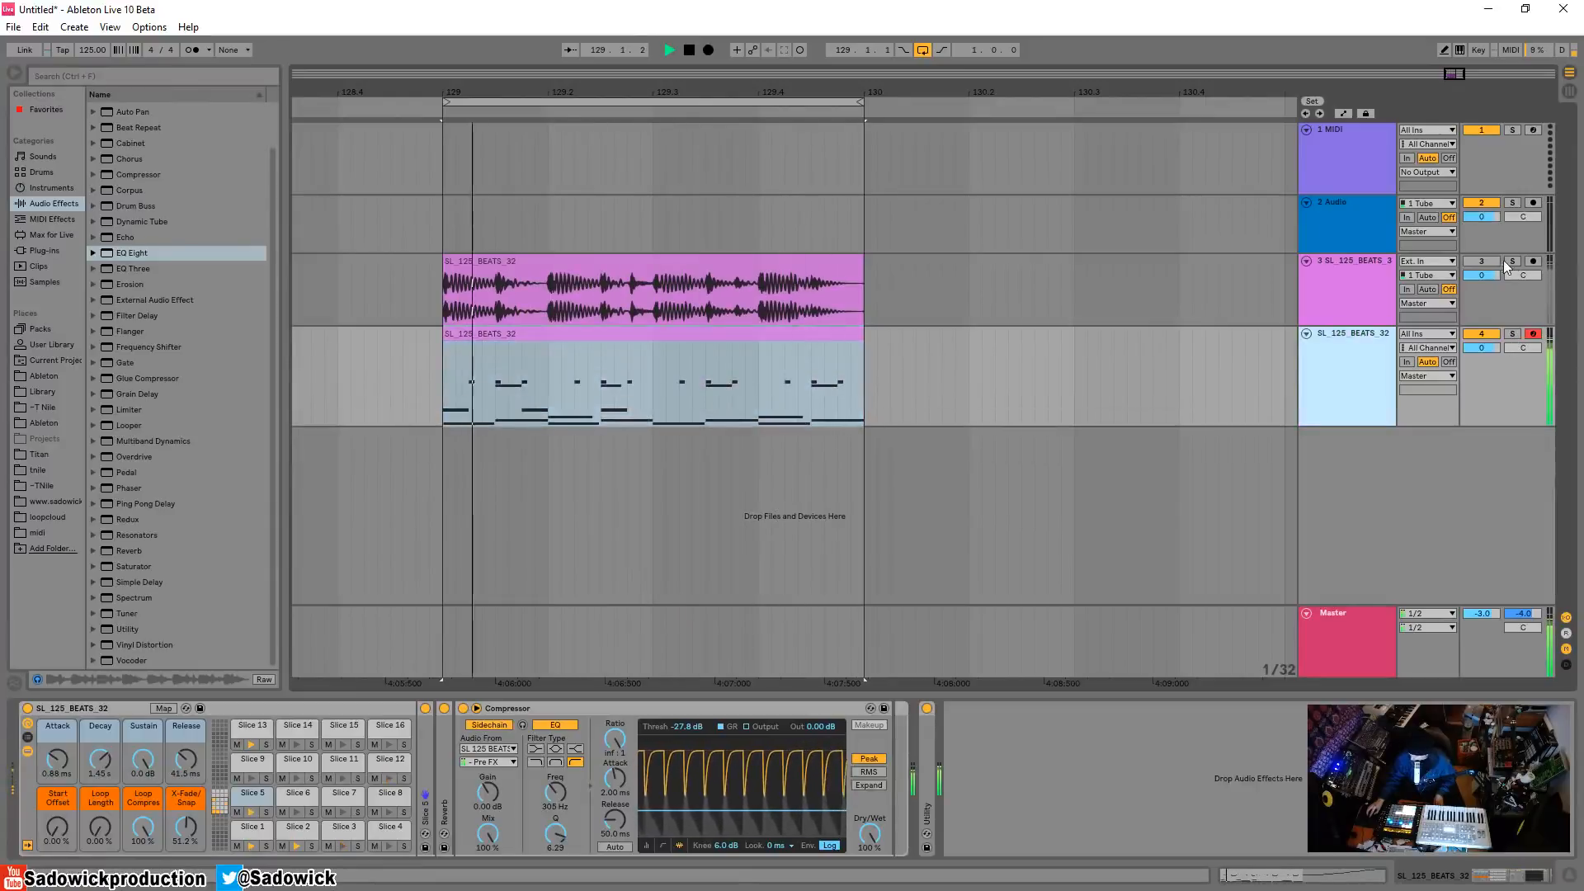
{"action": "left_click", "coordinate": [1514, 261]}
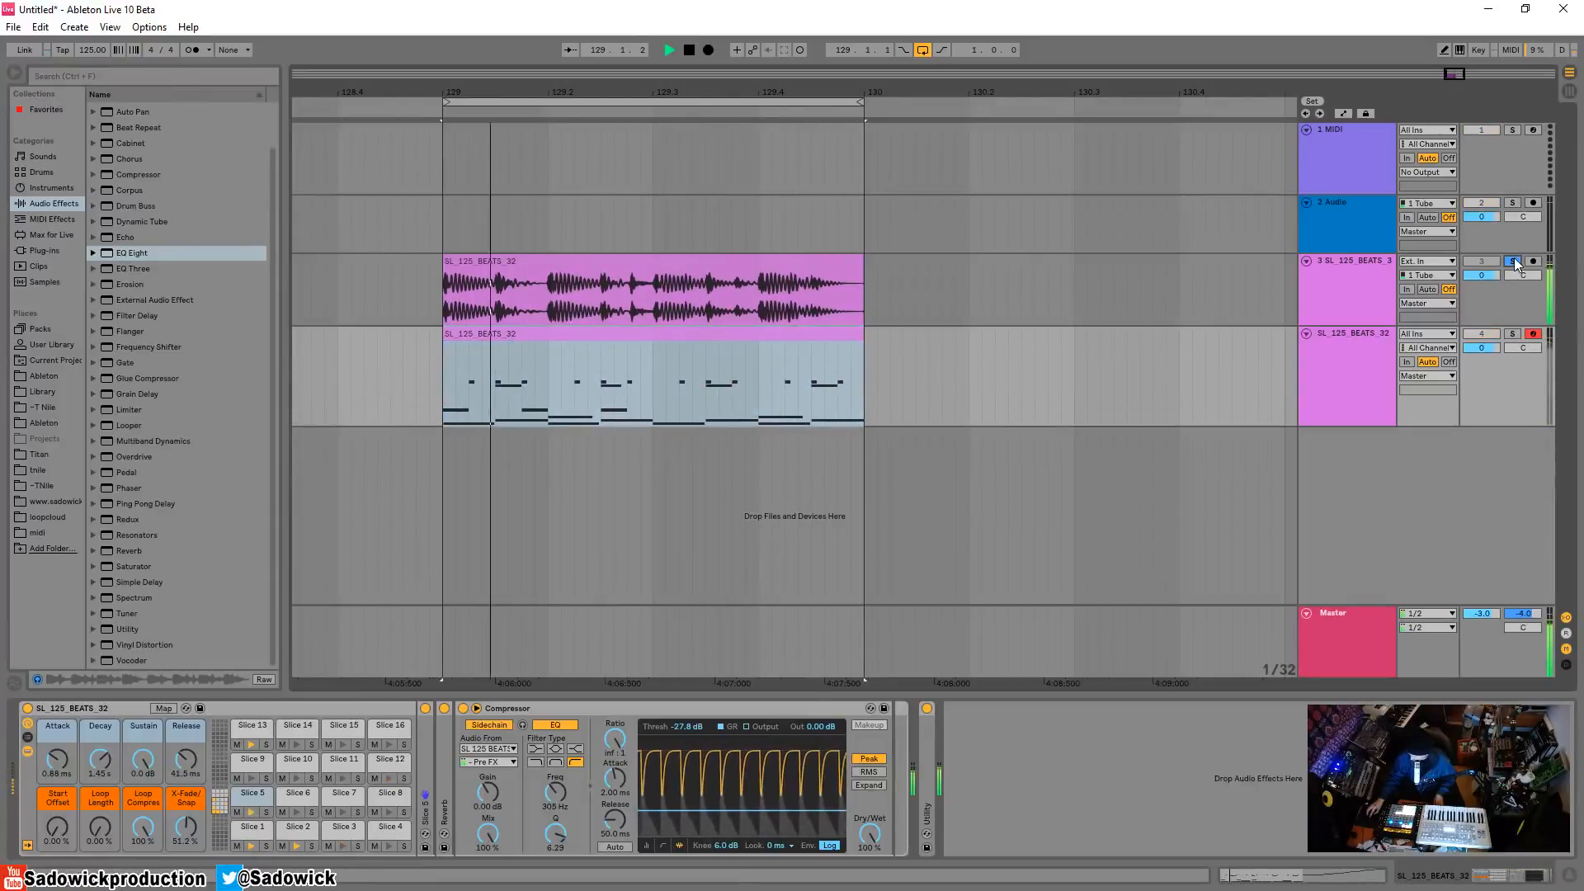
{"action": "left_click", "coordinate": [1512, 261]}
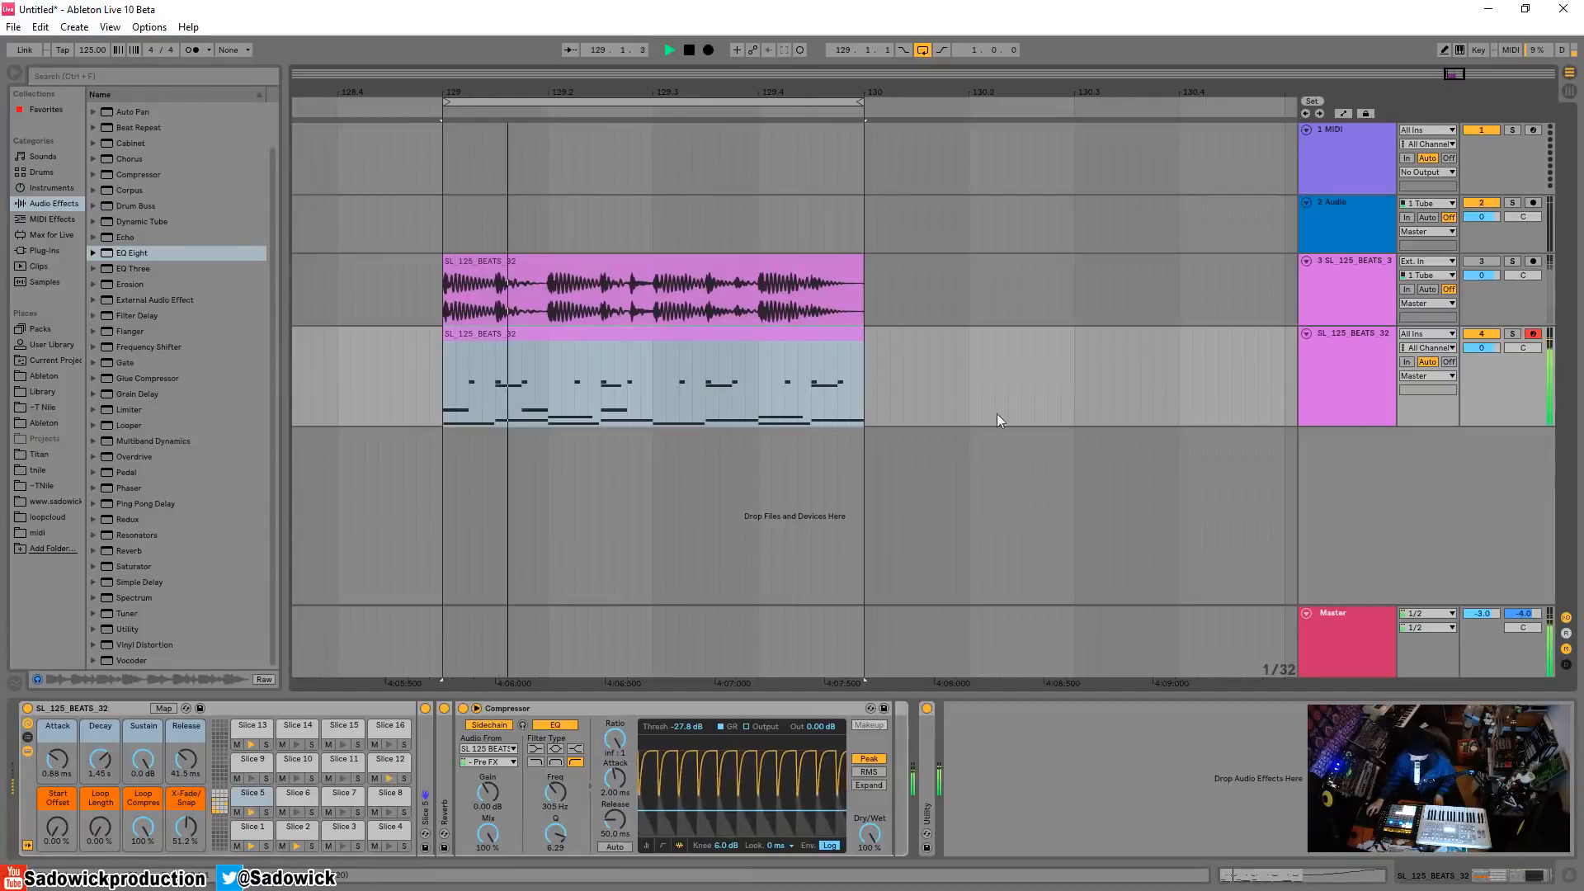
Try a Slice 10 note at 1.1.2 in the MIDI clip and replace it with a Slice 9 note there
{"action": "double_click", "coordinate": [680, 342]}
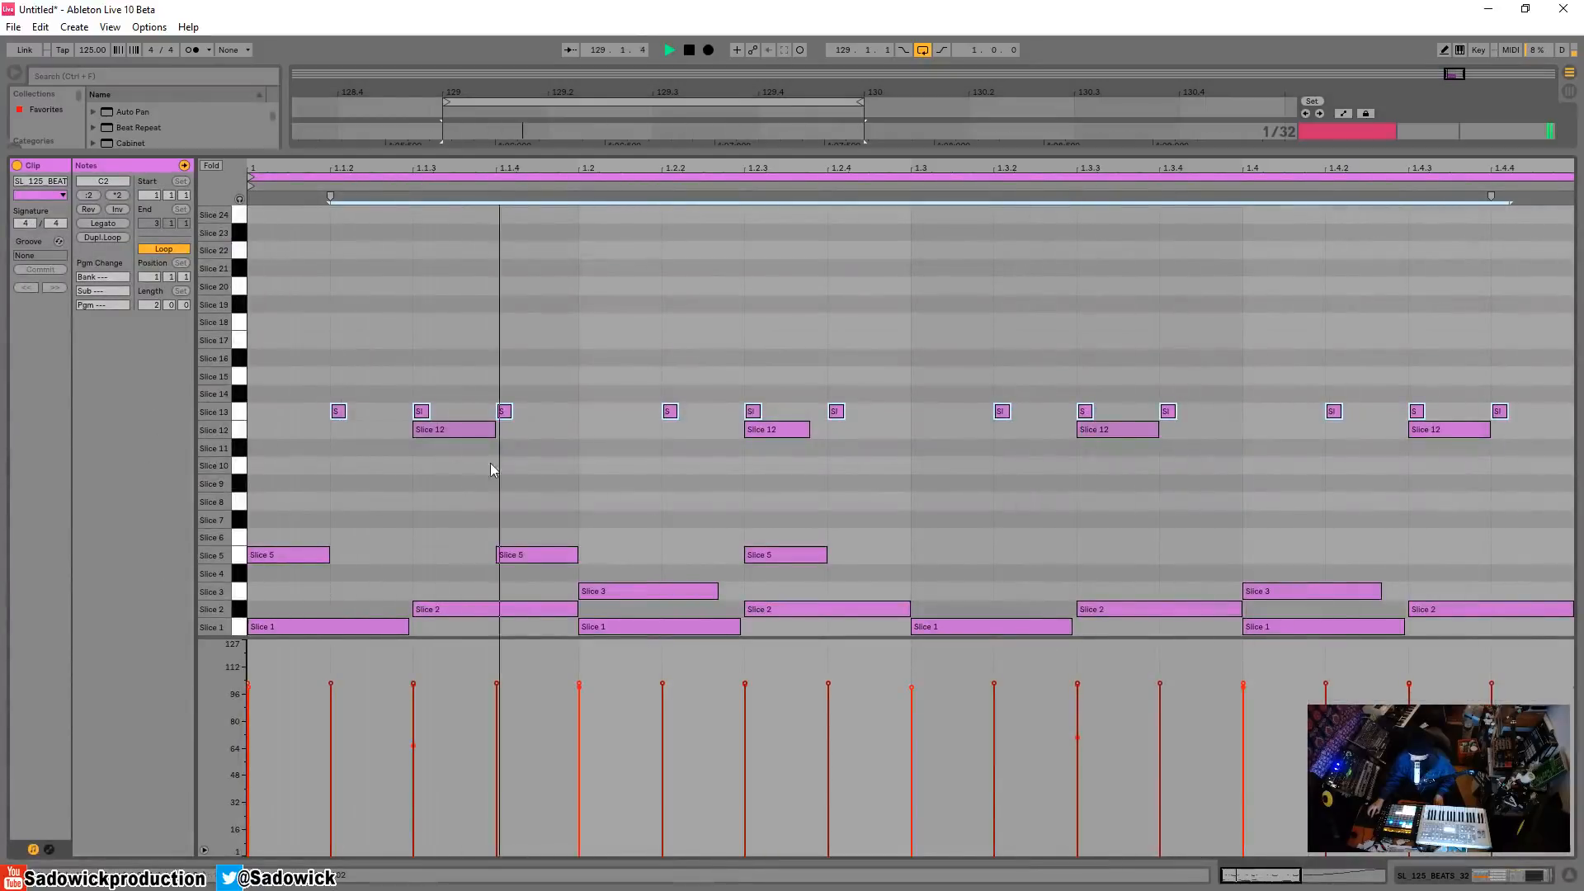
{"action": "double_click", "coordinate": [518, 465]}
{"action": "key", "text": "space"}
{"action": "left_click_drag", "start_coordinate": [520, 465], "coordinate": [373, 465]}
{"action": "left_click", "coordinate": [374, 468]}
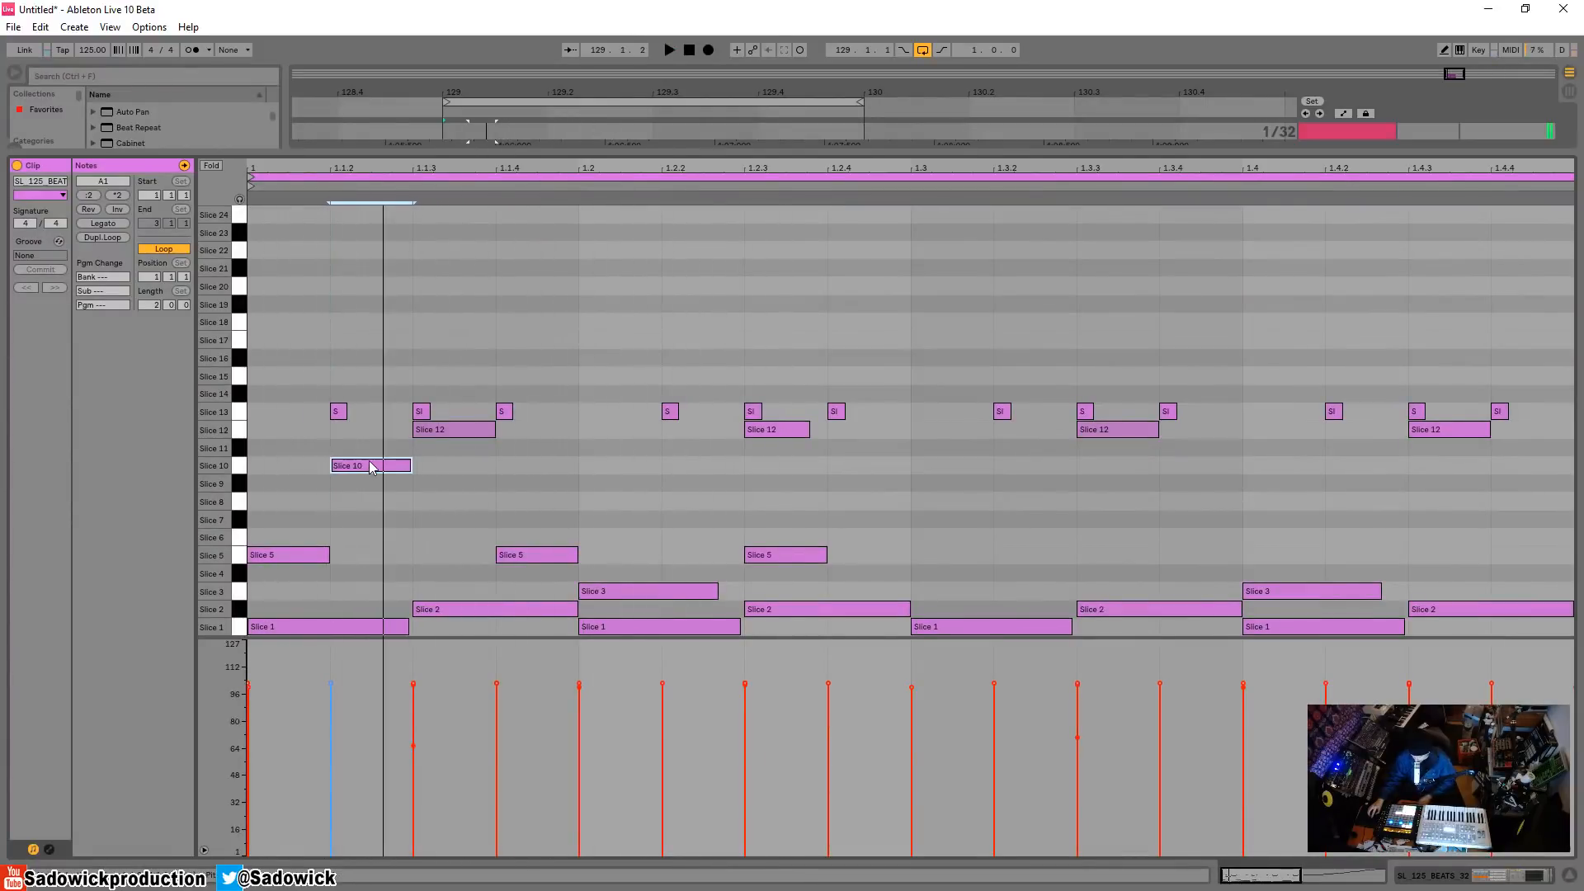
{"action": "double_click", "coordinate": [359, 484]}
{"action": "key", "text": "space"}
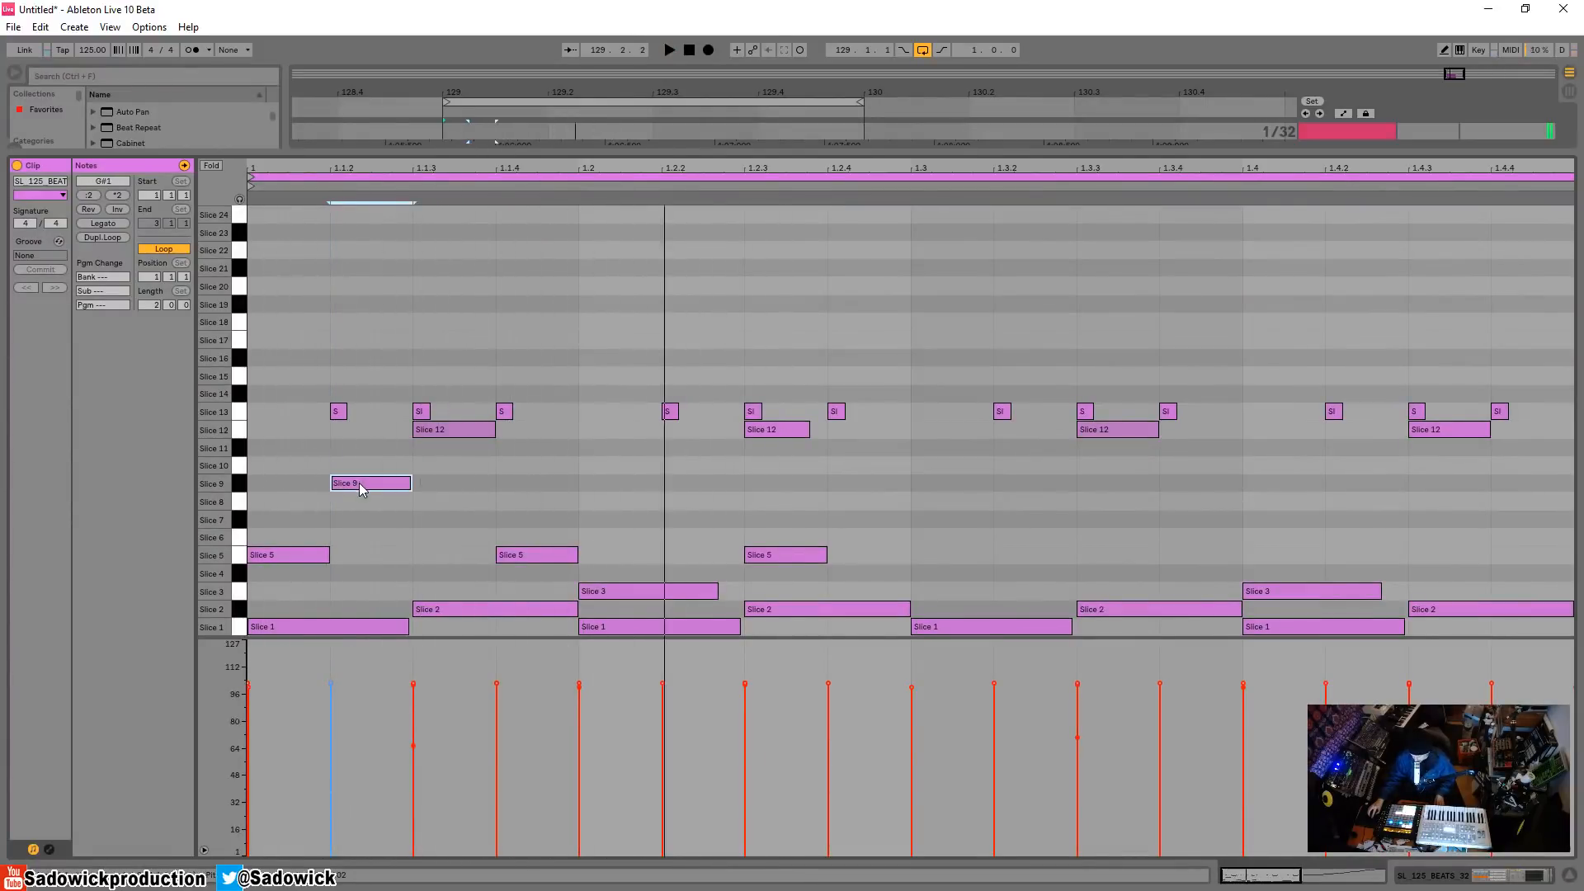
{"action": "key", "text": "space"}
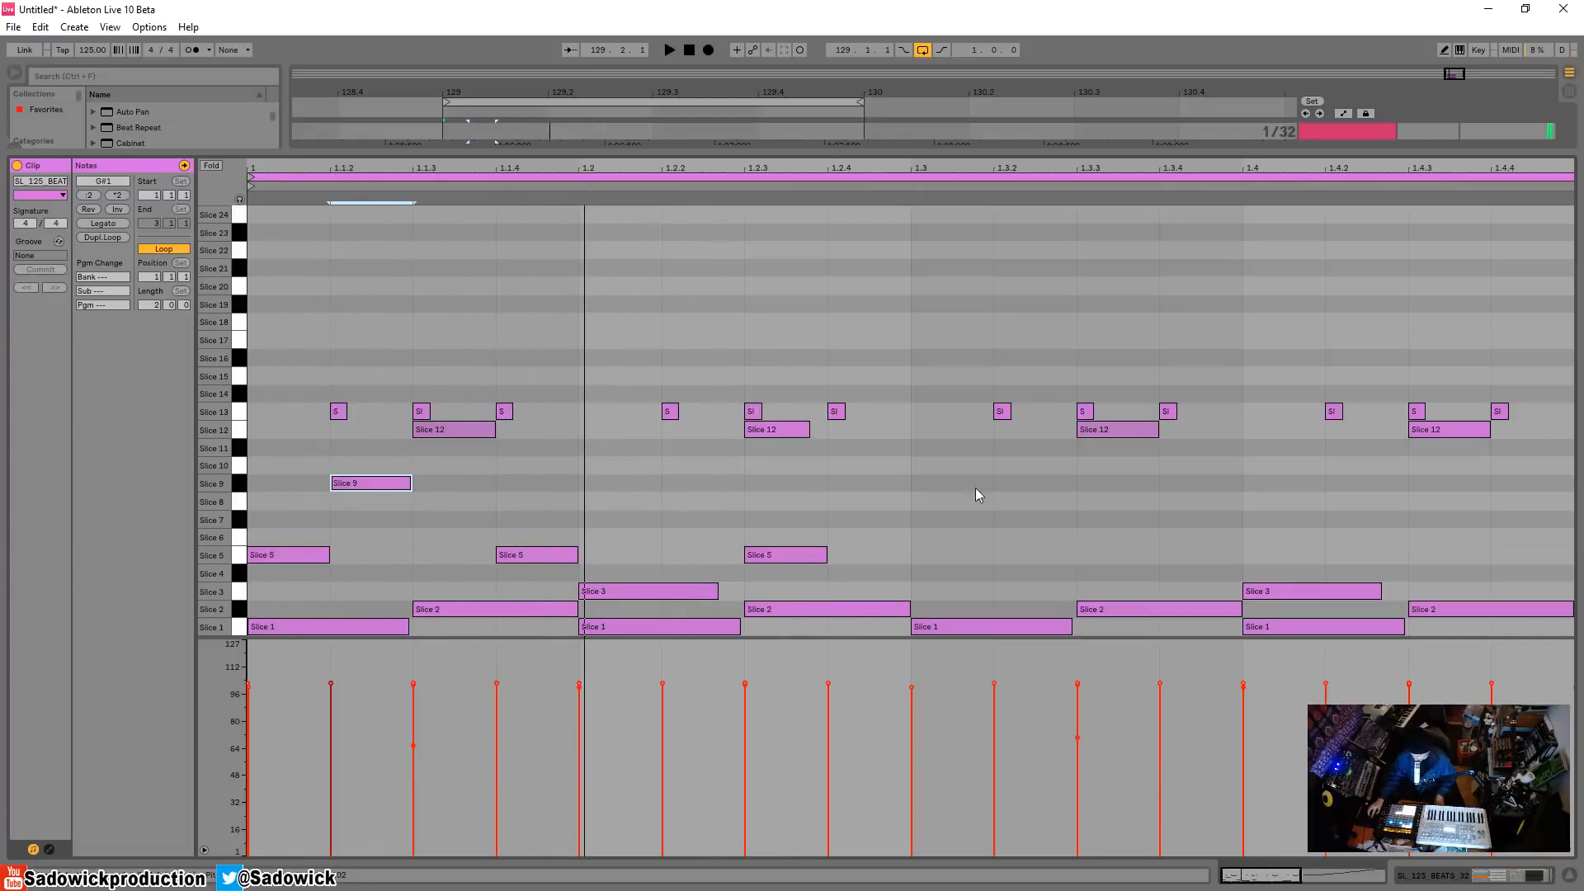
Add a Slice 9 note at 1.3.2, and try another at 1.3.4 before deleting it
{"action": "double_click", "coordinate": [690, 483]}
{"action": "left_click_drag", "start_coordinate": [710, 484], "coordinate": [1042, 485]}
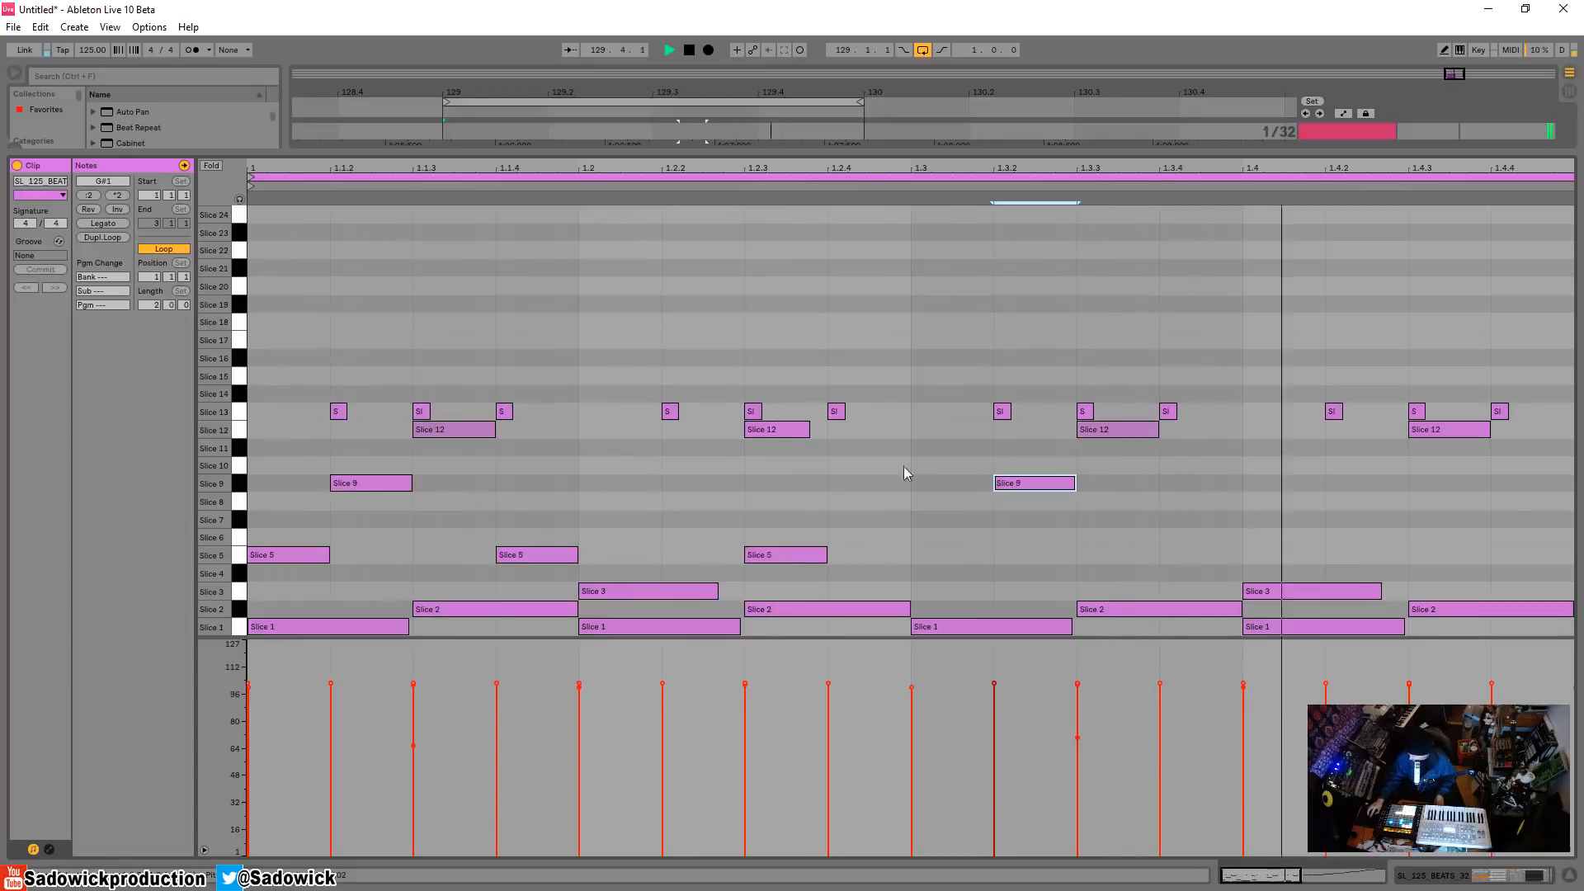
{"action": "double_click", "coordinate": [1186, 483]}
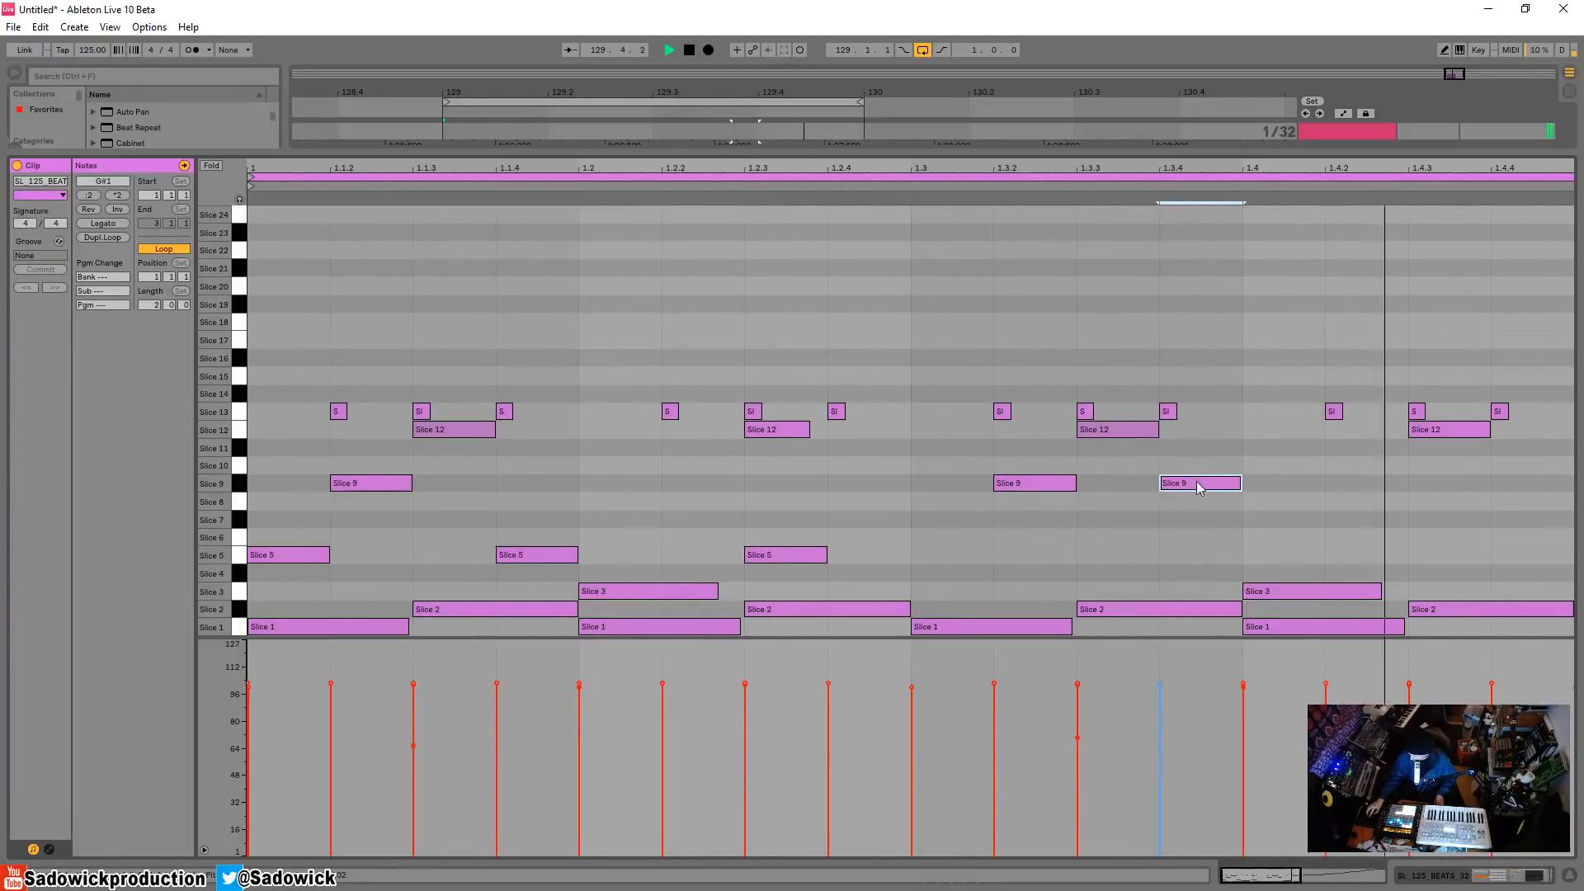
{"action": "double_click", "coordinate": [1196, 483]}
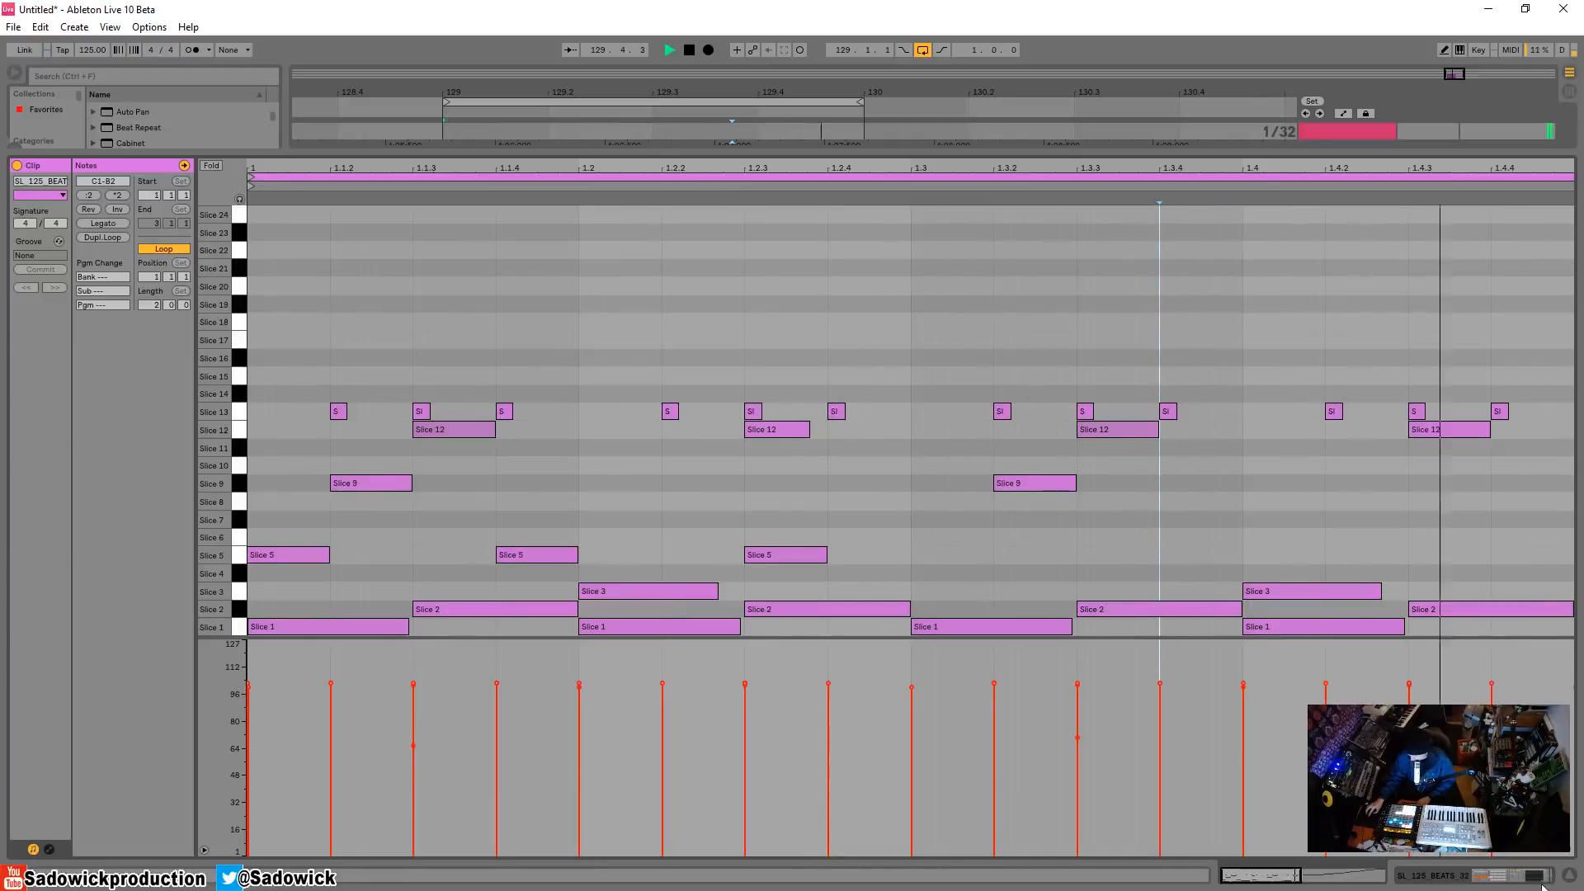
Return to the drum rack, mute Slice 13 and show Slice 9's device chain
{"action": "left_click", "coordinate": [1514, 876]}
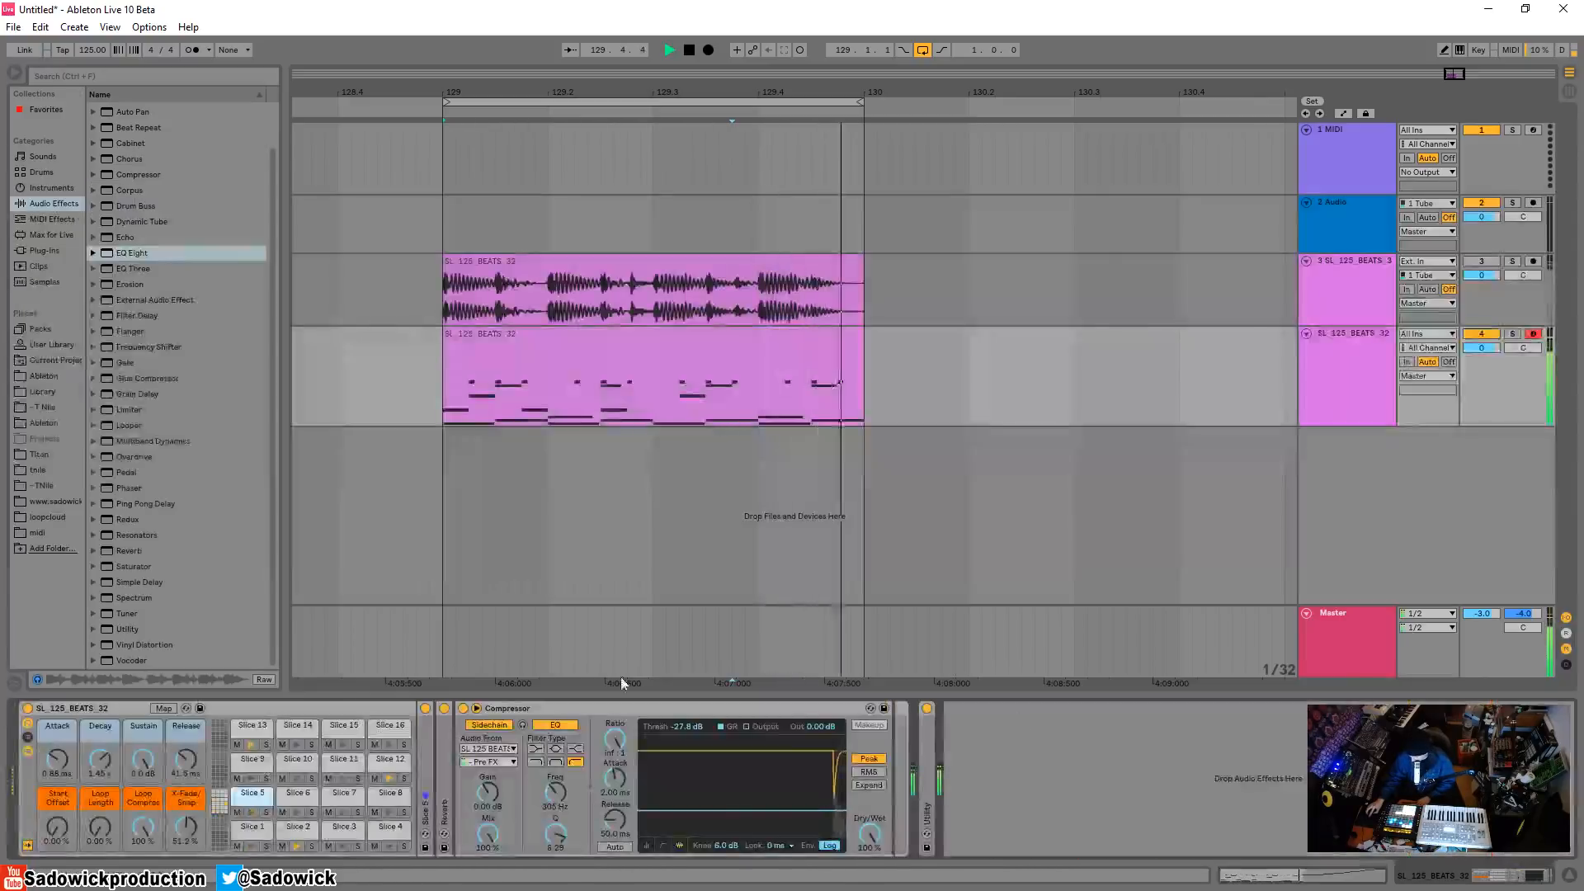
{"action": "left_click", "coordinate": [238, 745]}
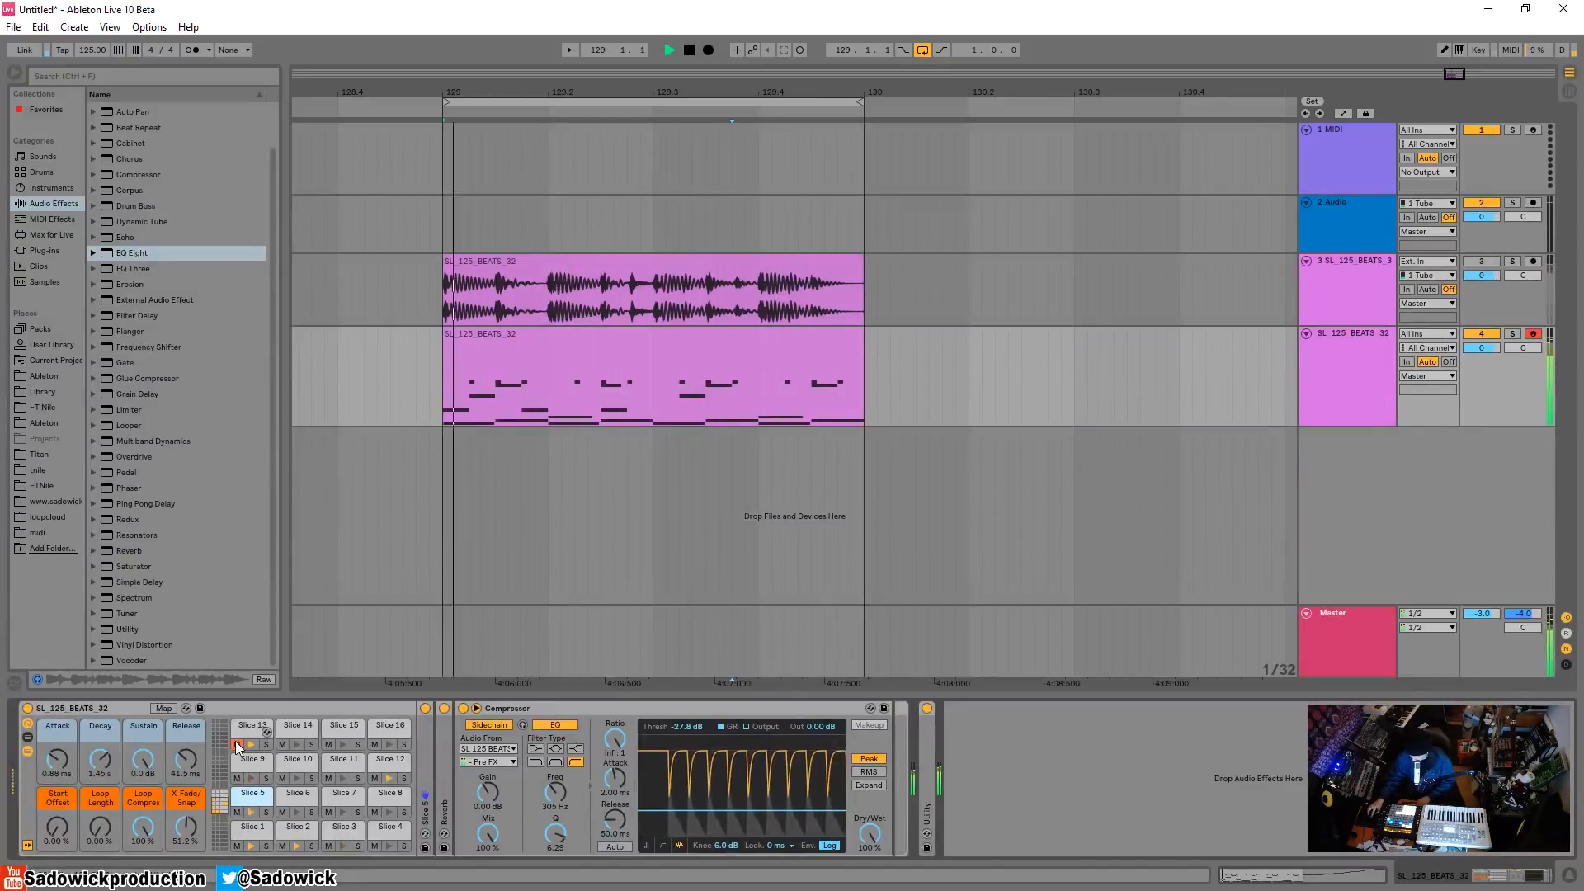
{"action": "left_click", "coordinate": [270, 769]}
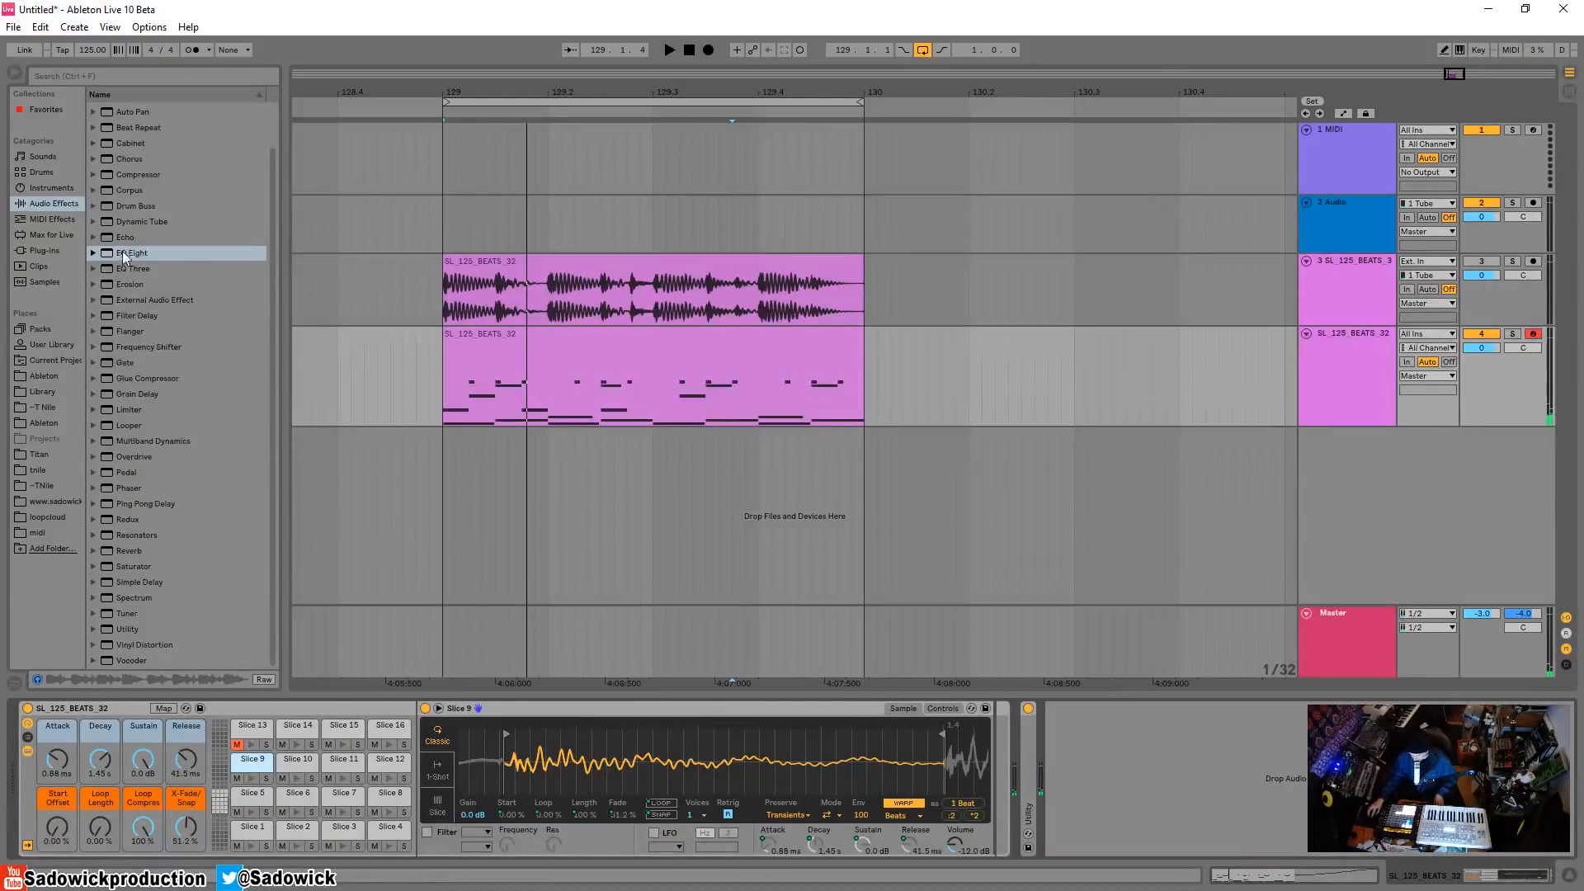
Add an EQ Eight to Slice 9's chain and cut its lows with band 1 near 57.4 Hz at -7.56 dB
{"action": "left_click_drag", "start_coordinate": [126, 257], "coordinate": [994, 760]}
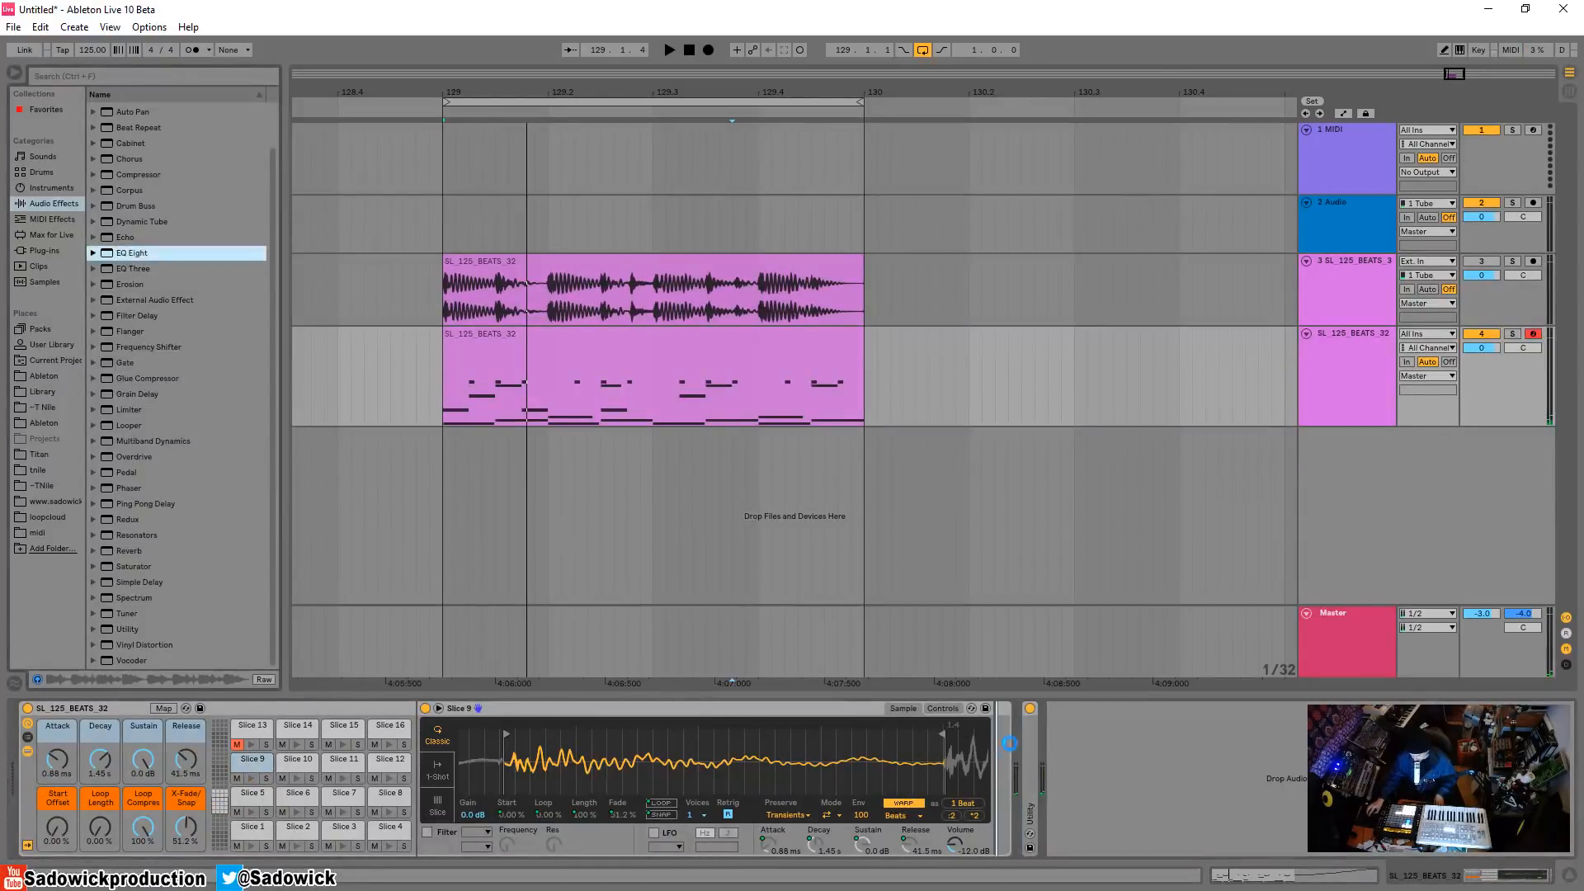
{"action": "double_click", "coordinate": [593, 707]}
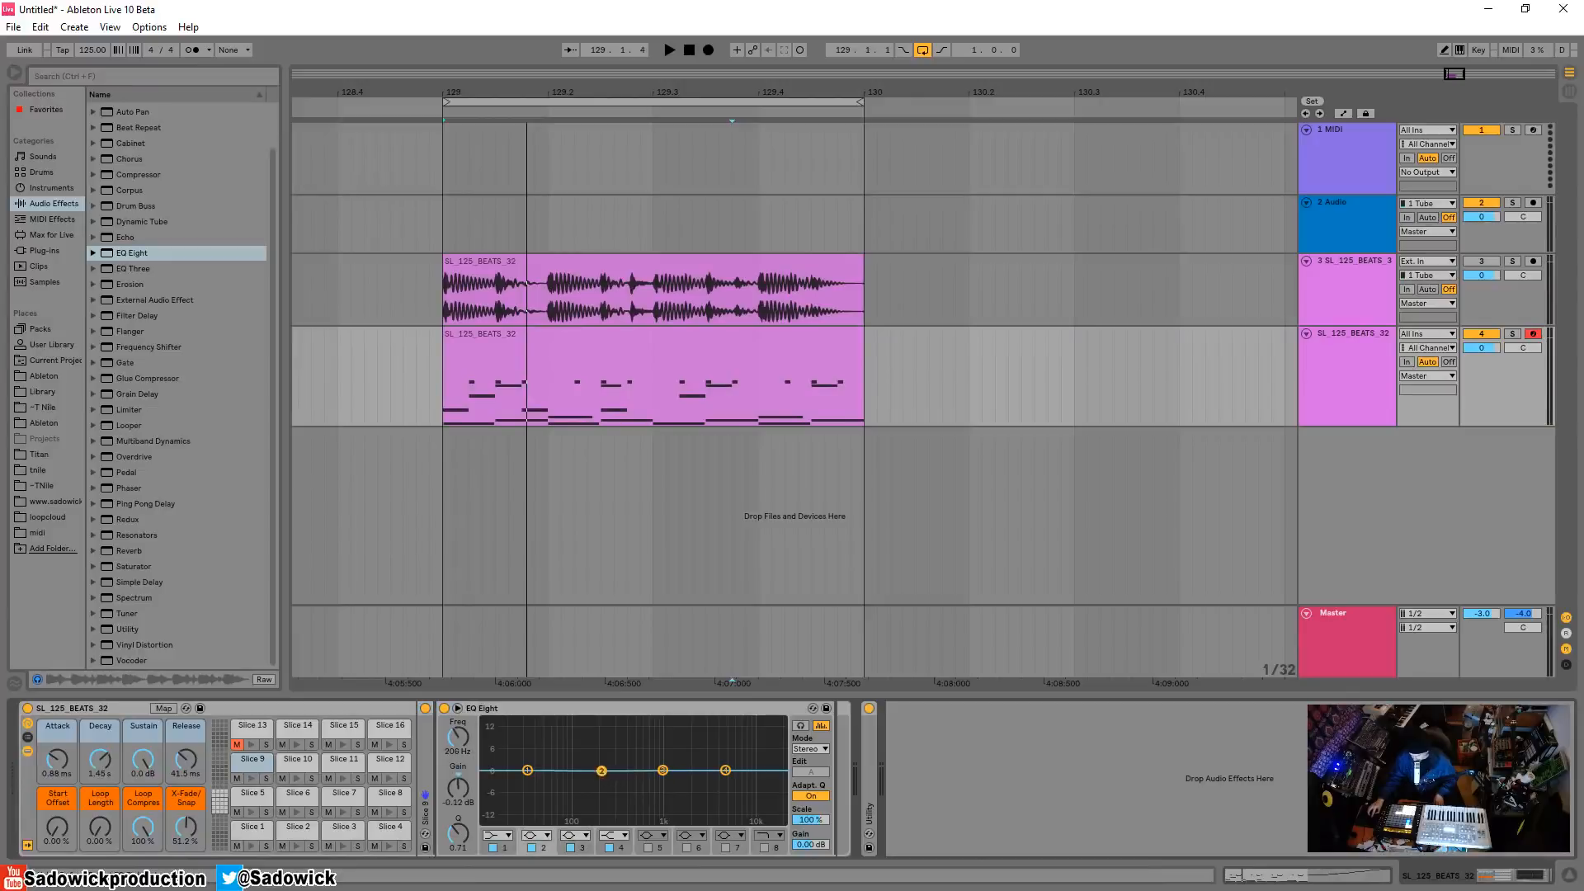
{"action": "key", "text": "space"}
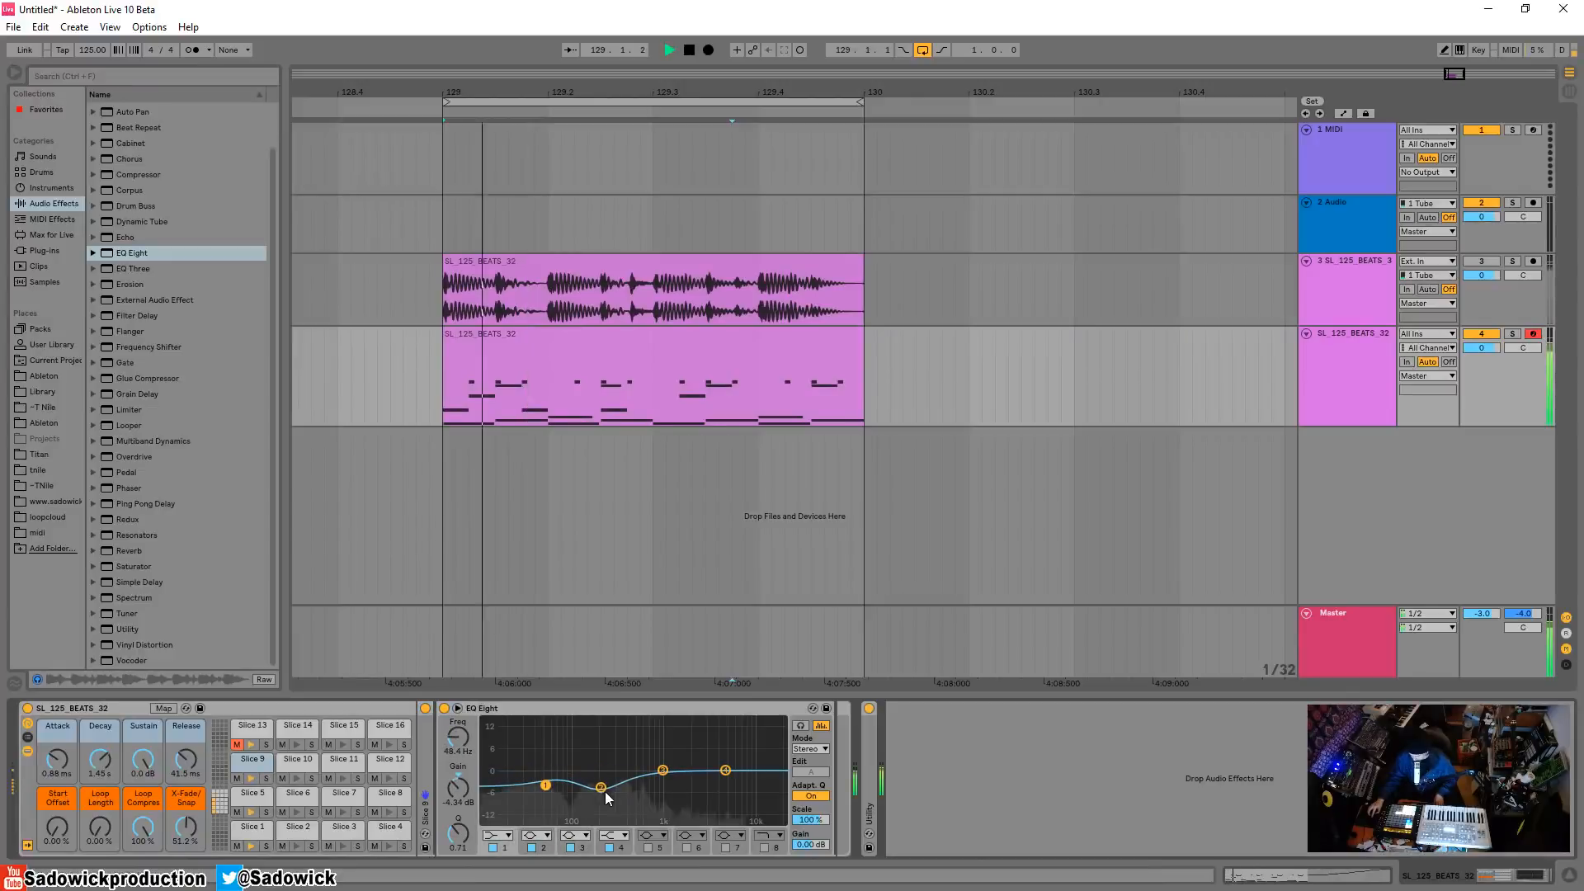
{"action": "left_click_drag", "start_coordinate": [601, 788], "coordinate": [552, 795]}
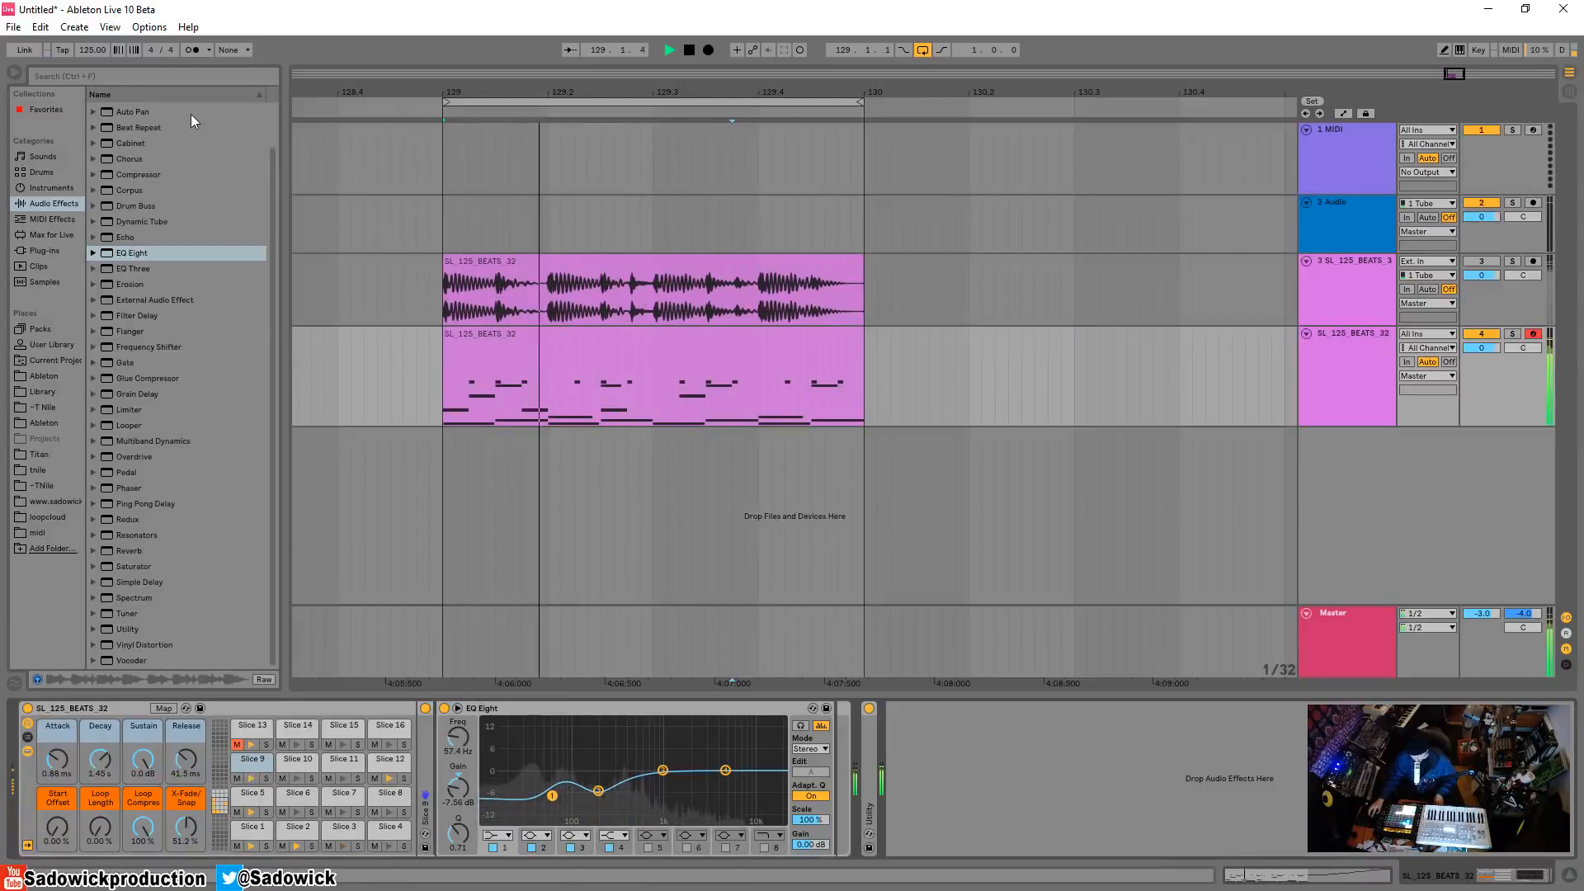
Briefly mute Slice 5 to compare the beat with and without it, keeping Slice 13 muted
{"action": "left_click", "coordinate": [449, 338]}
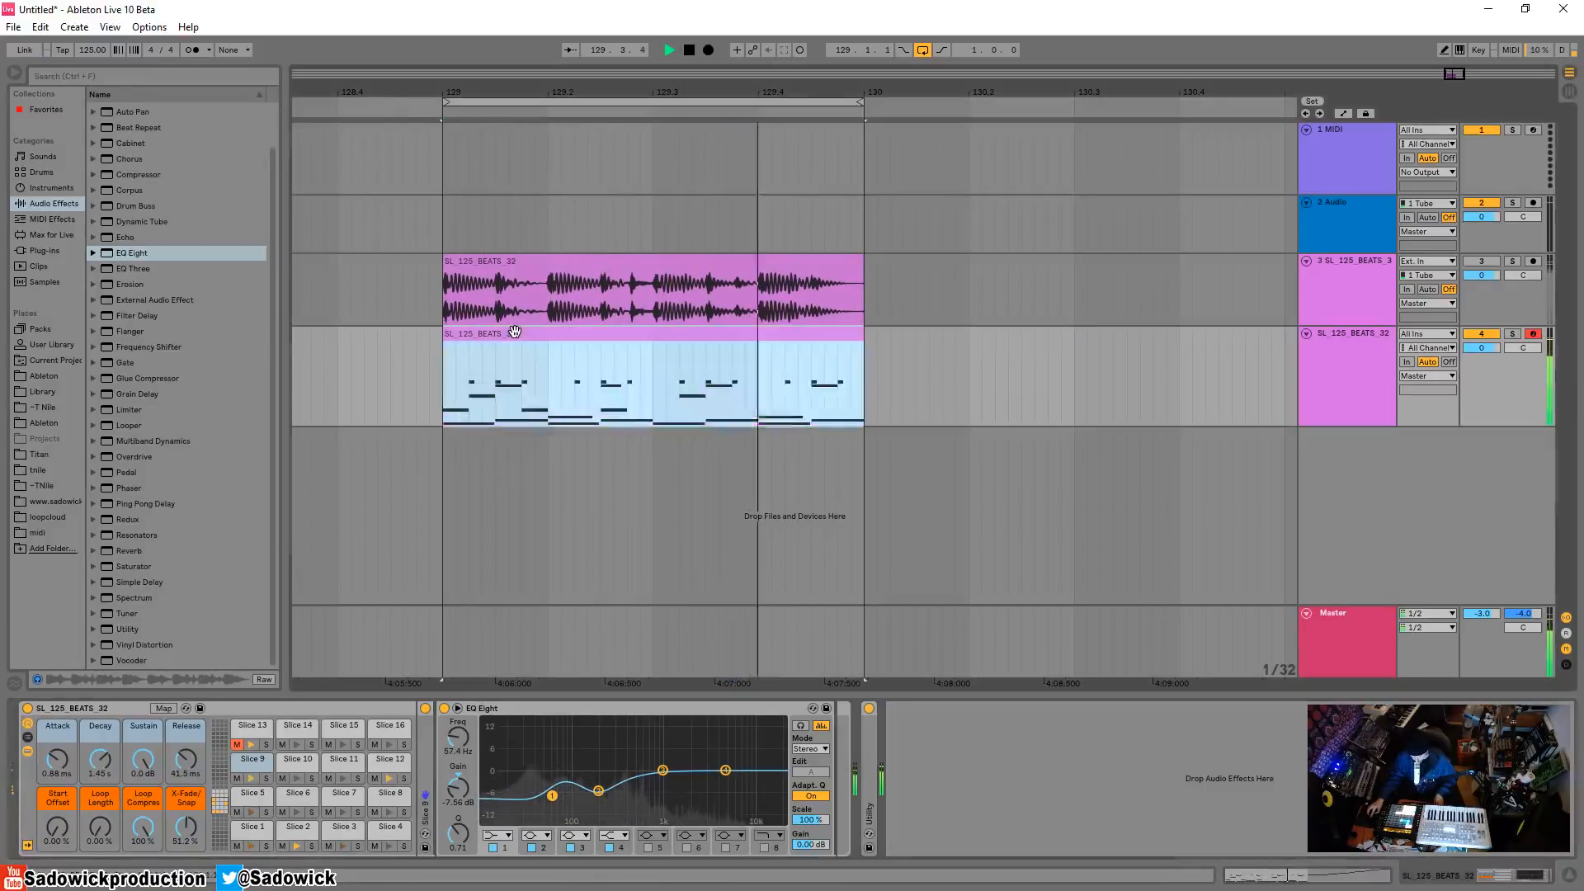
{"action": "left_click", "coordinate": [237, 813]}
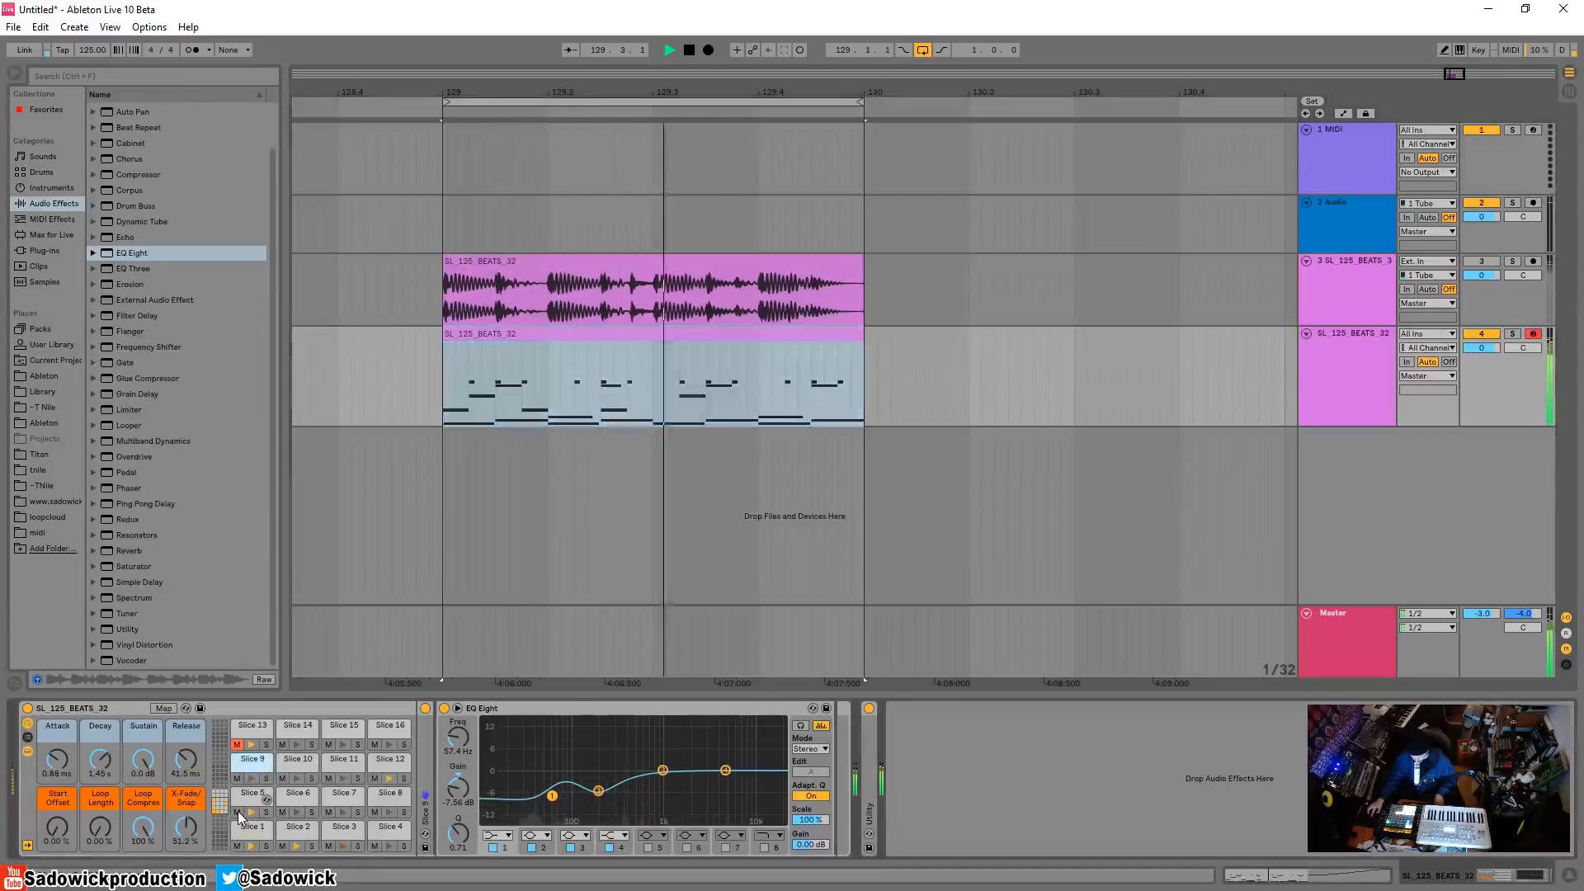
{"action": "left_click", "coordinate": [238, 744]}
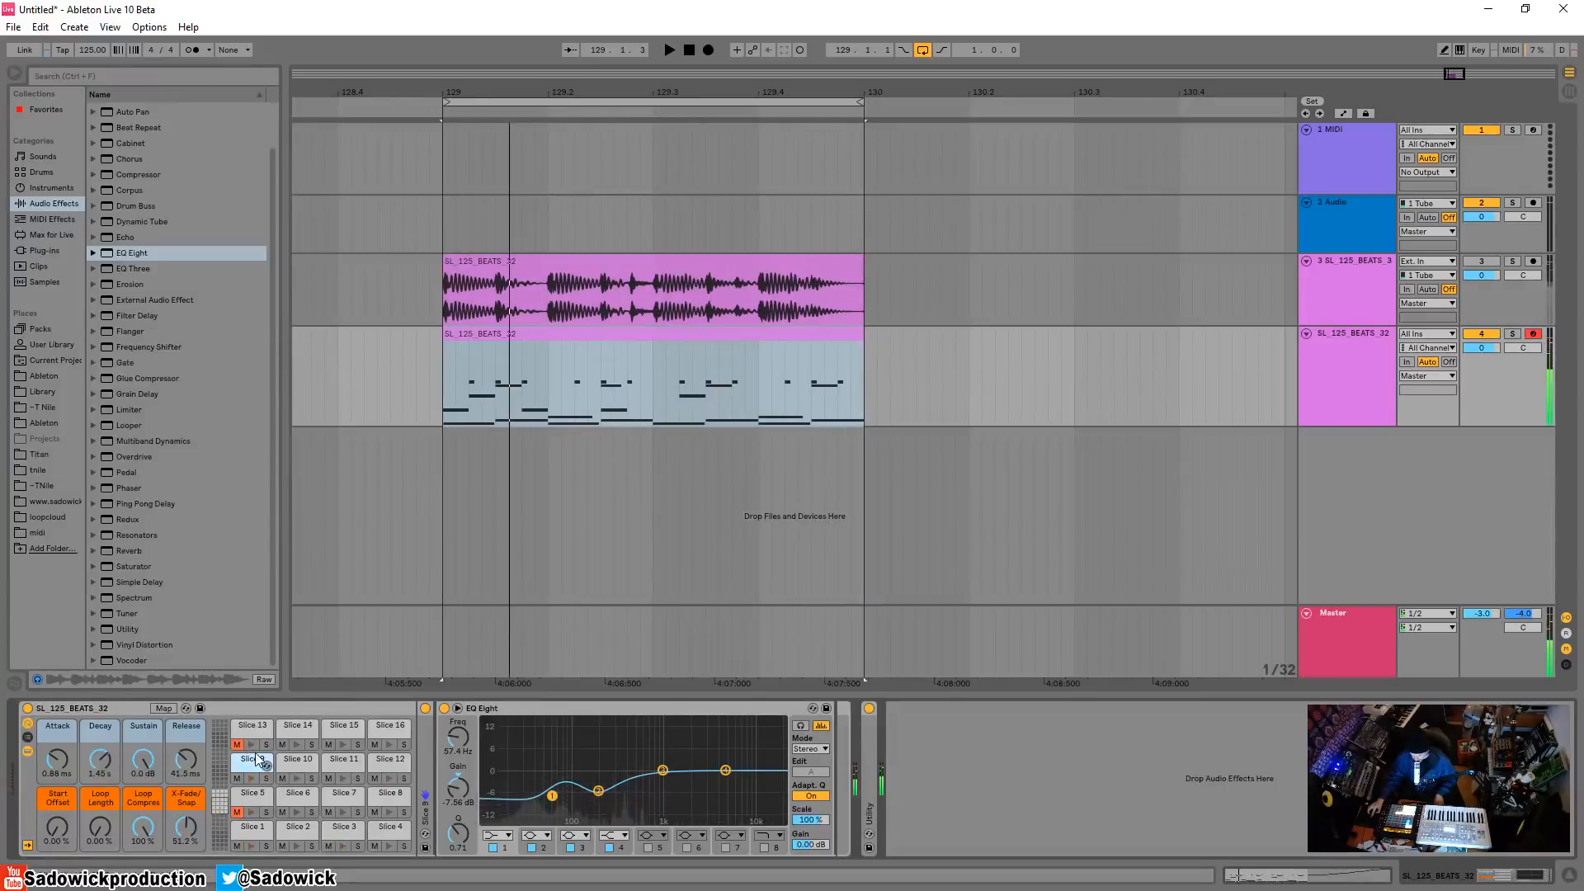
{"action": "left_click", "coordinate": [237, 812]}
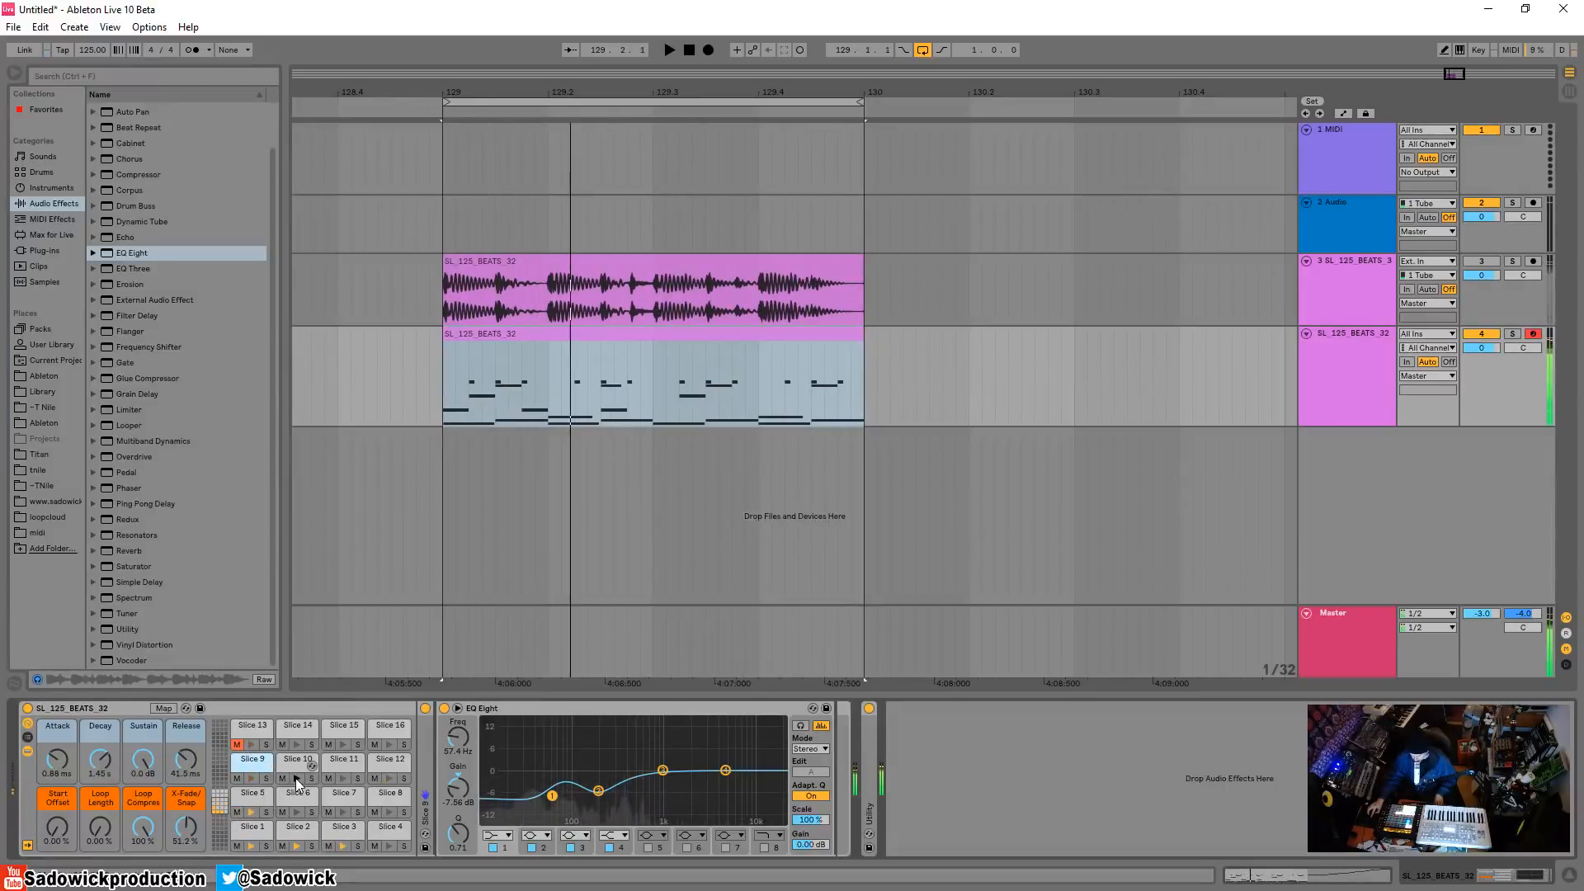
Select Slice 11 in the drum rack, add a Slice 11 note at 1.1.4 in the MIDI clip and play it
{"action": "left_click", "coordinate": [343, 780]}
{"action": "key", "text": "space"}
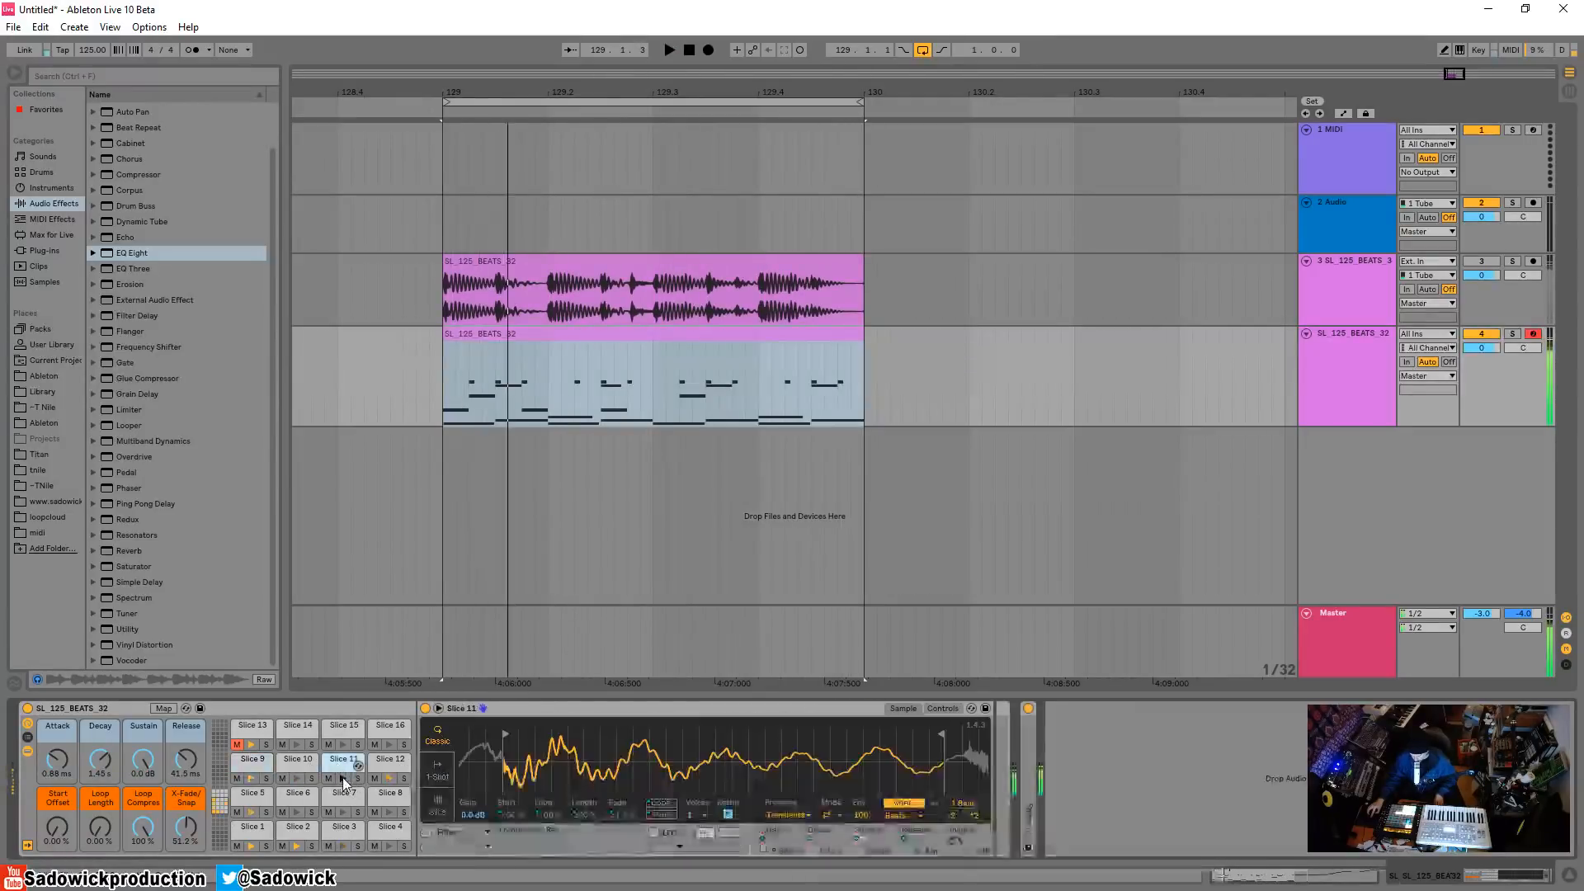
{"action": "double_click", "coordinate": [606, 336]}
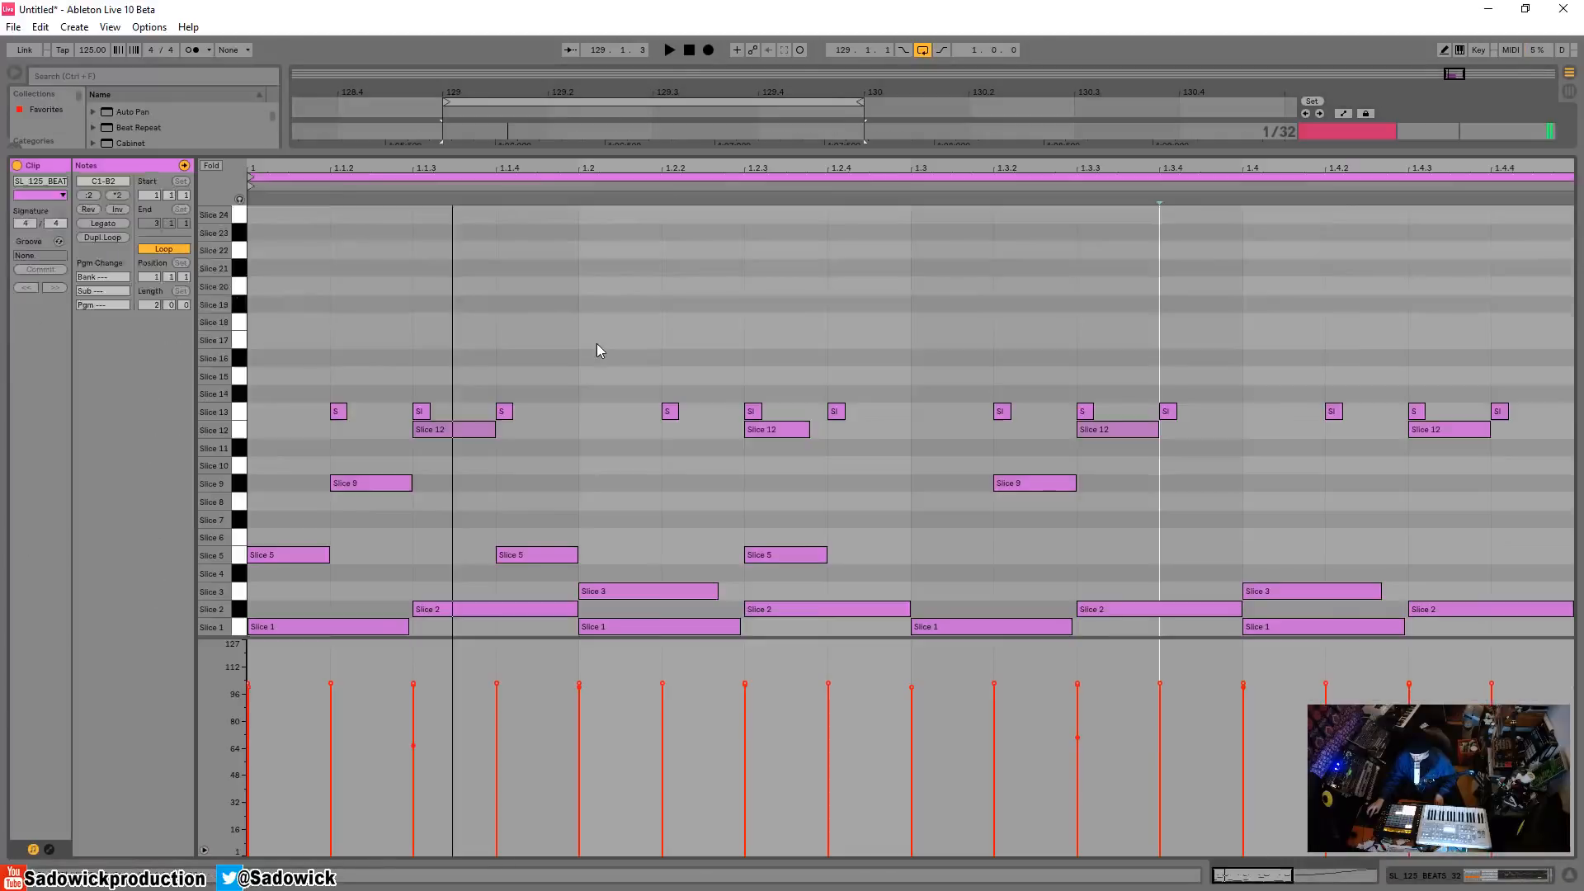
{"action": "double_click", "coordinate": [539, 445]}
{"action": "key", "text": "space"}
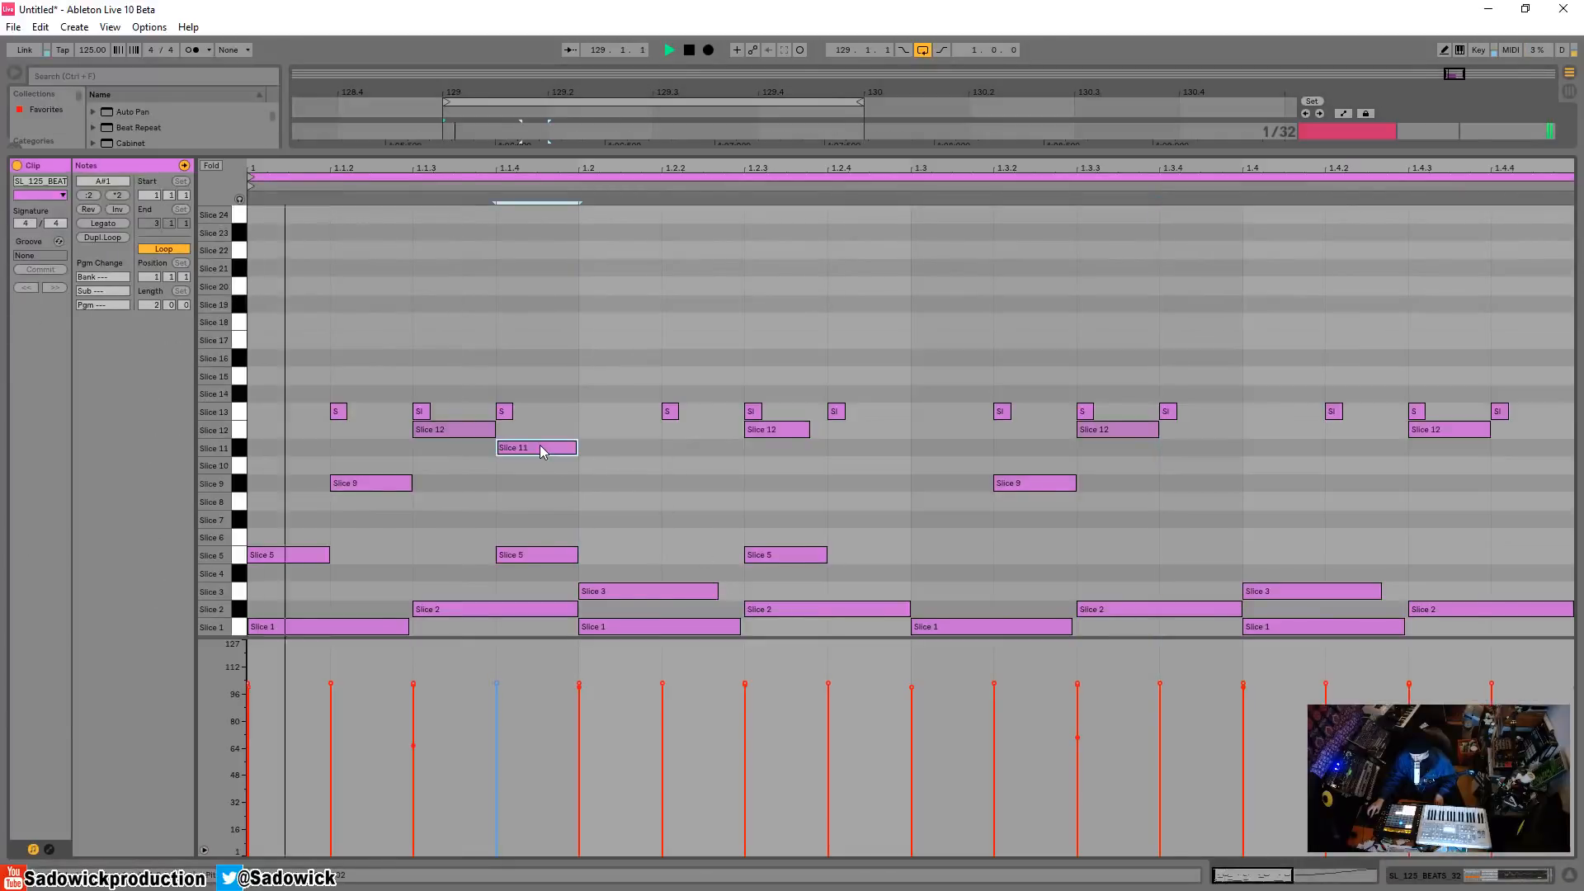
Return to the drum rack and transpose Slice 11 down to -12 st in its Simpler controls
{"action": "left_click", "coordinate": [1443, 879]}
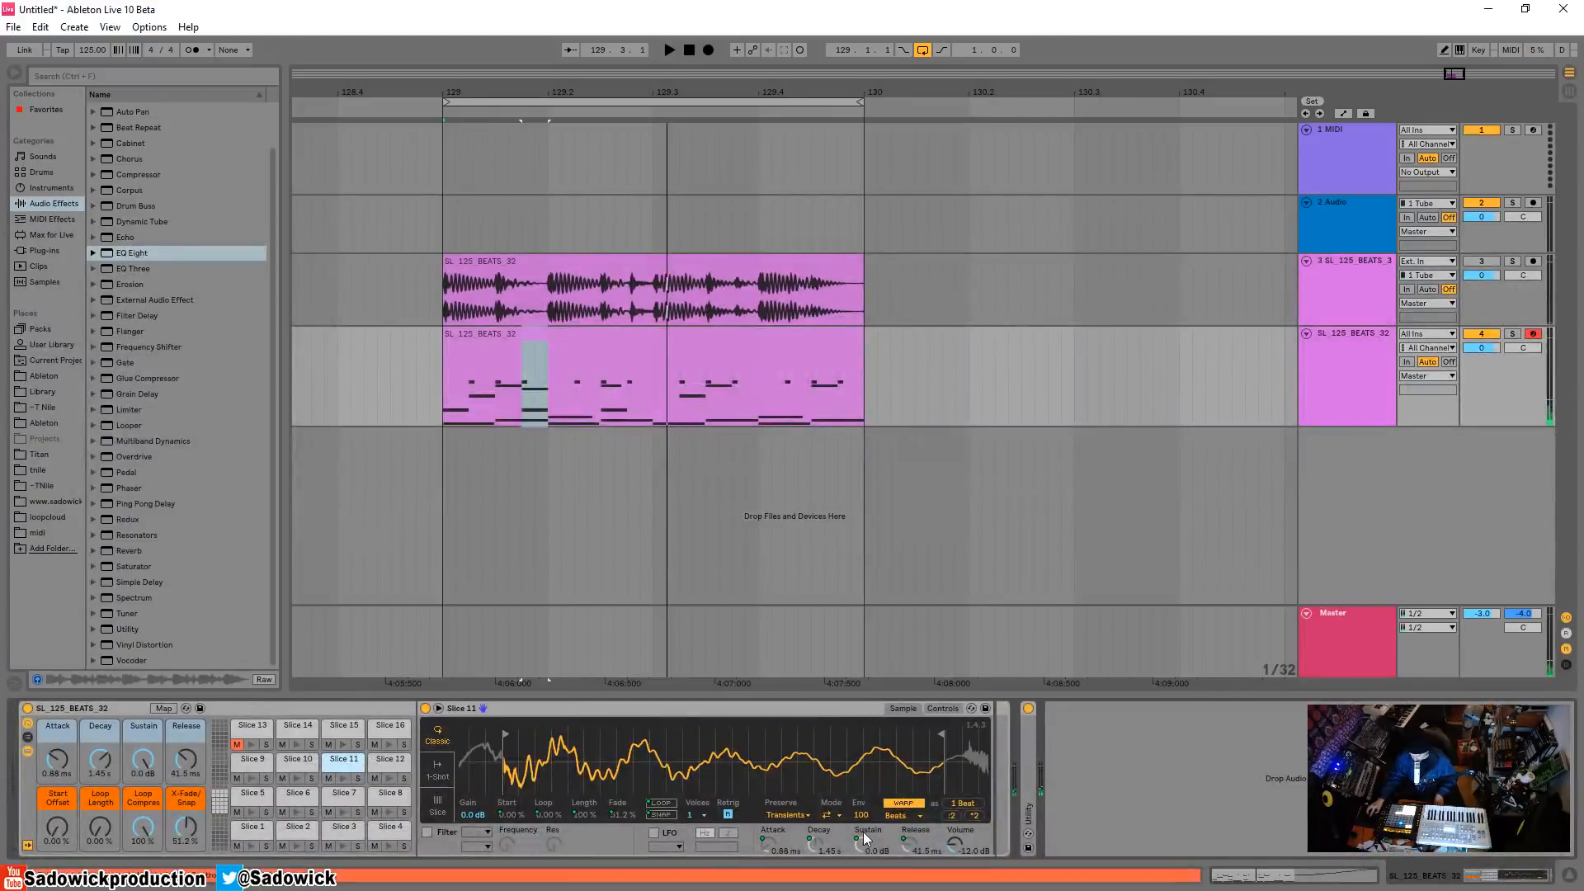
{"action": "left_click", "coordinate": [945, 708]}
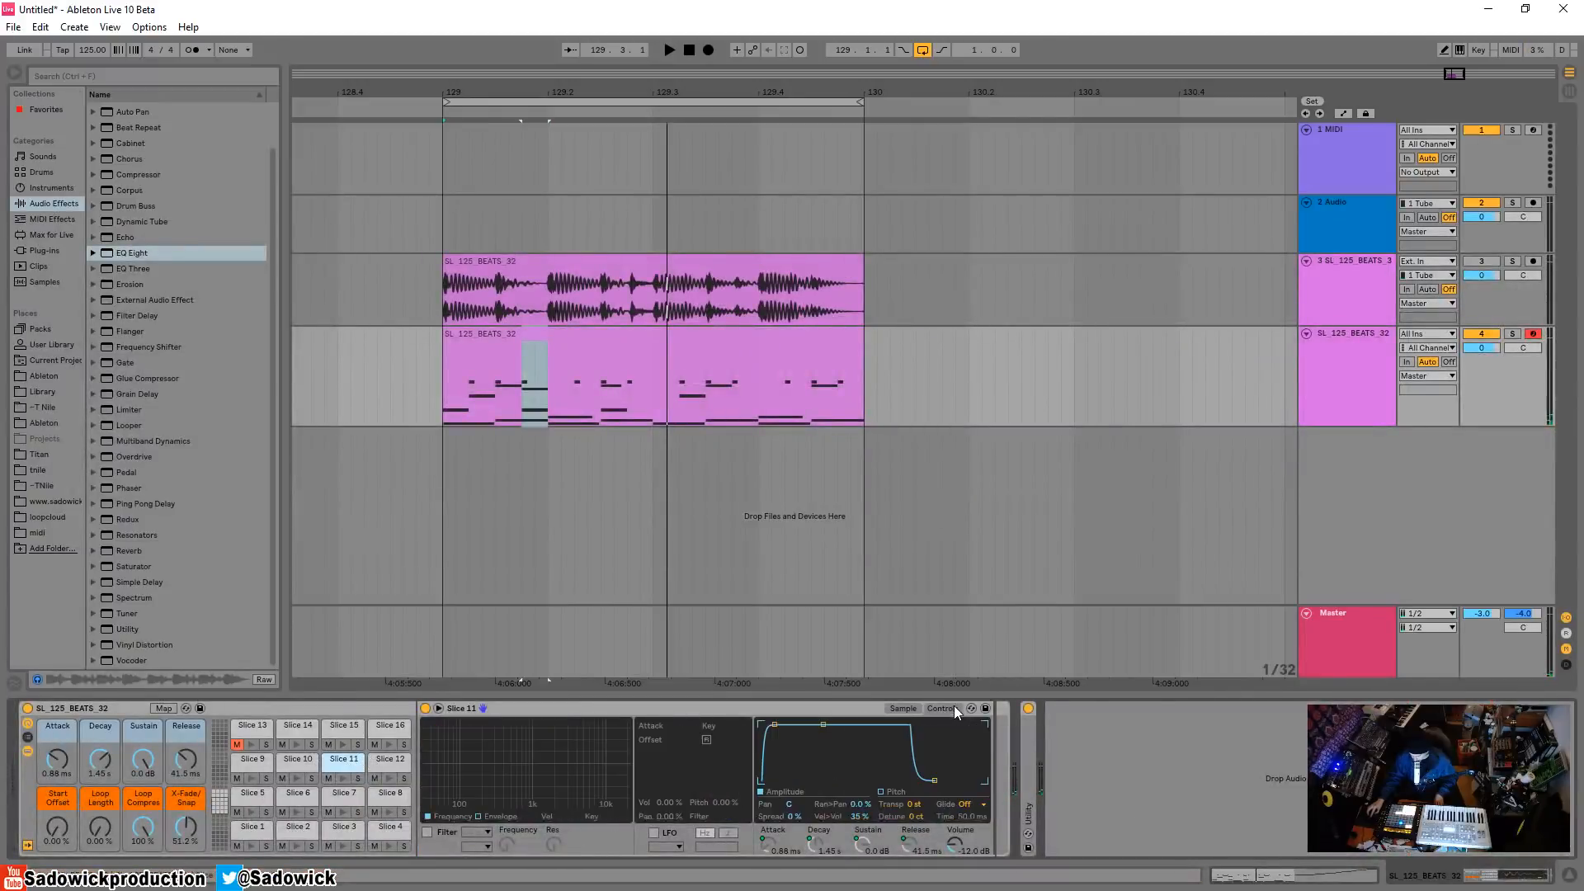
{"action": "key", "text": "space"}
{"action": "left_click_drag", "start_coordinate": [912, 805], "coordinate": [912, 797]}
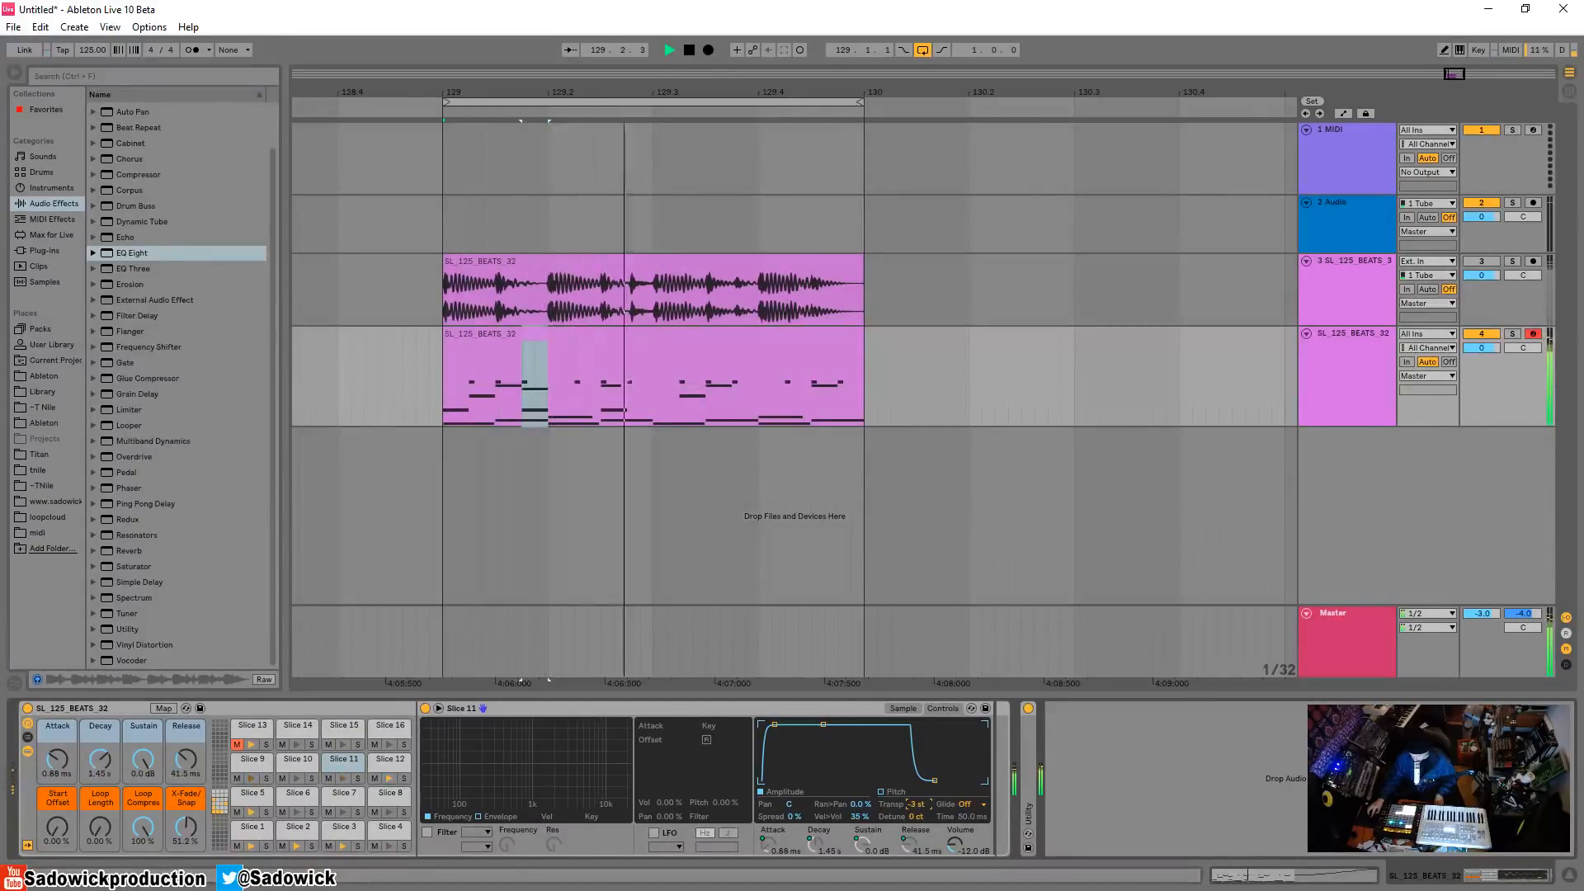
{"action": "key", "text": "space"}
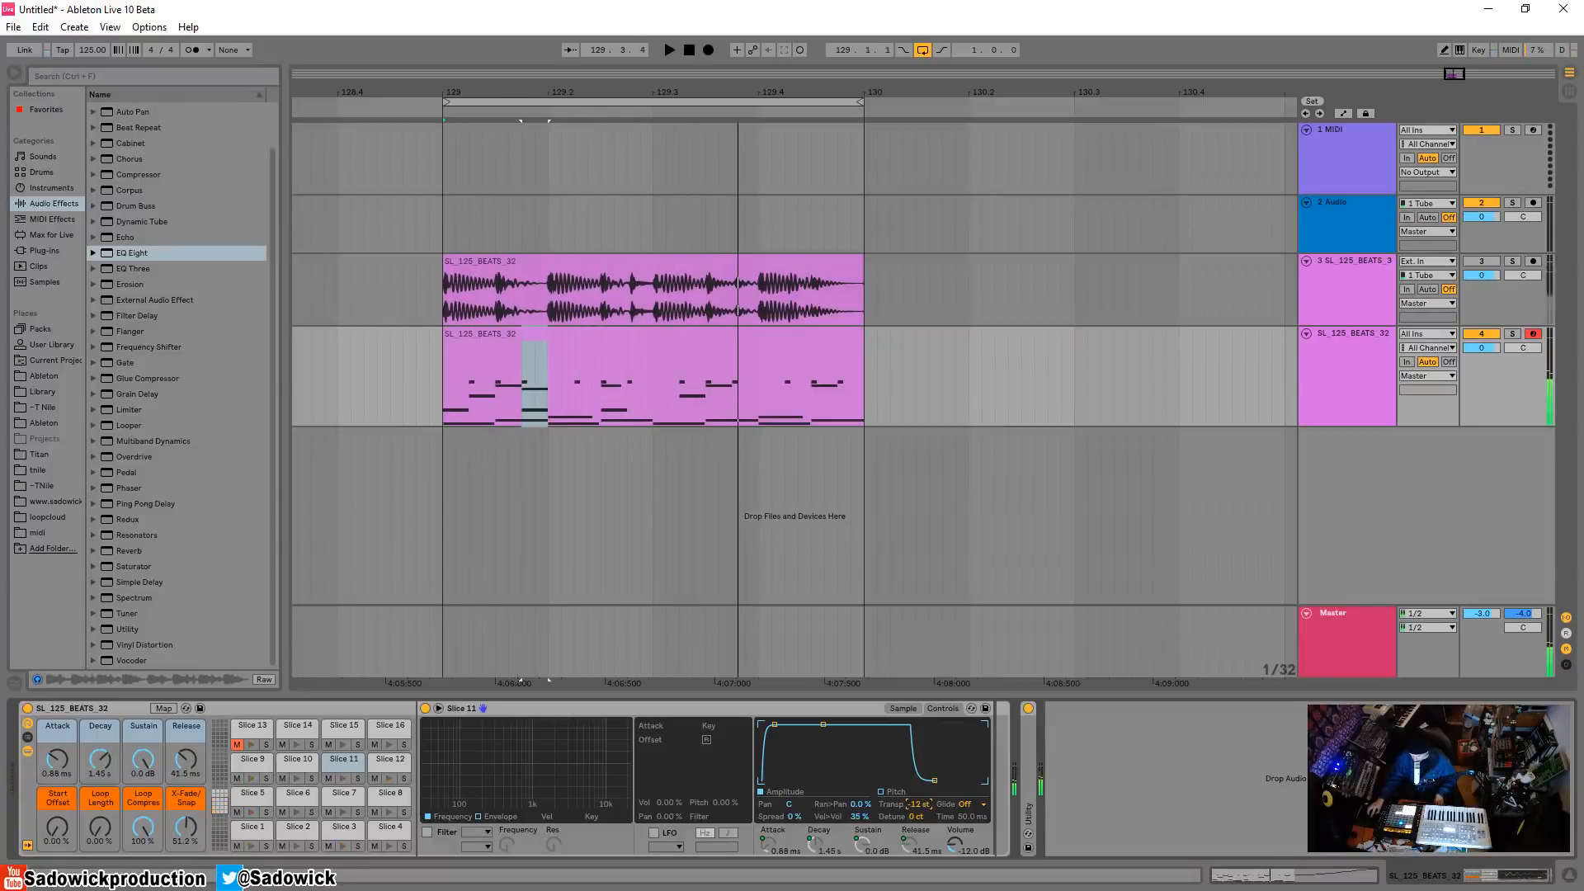
Add an EQ Eight after Slice 11's Simpler, cut the lows and lower band 4 to -9.79 dB at 562 Hz
{"action": "key", "text": "space"}
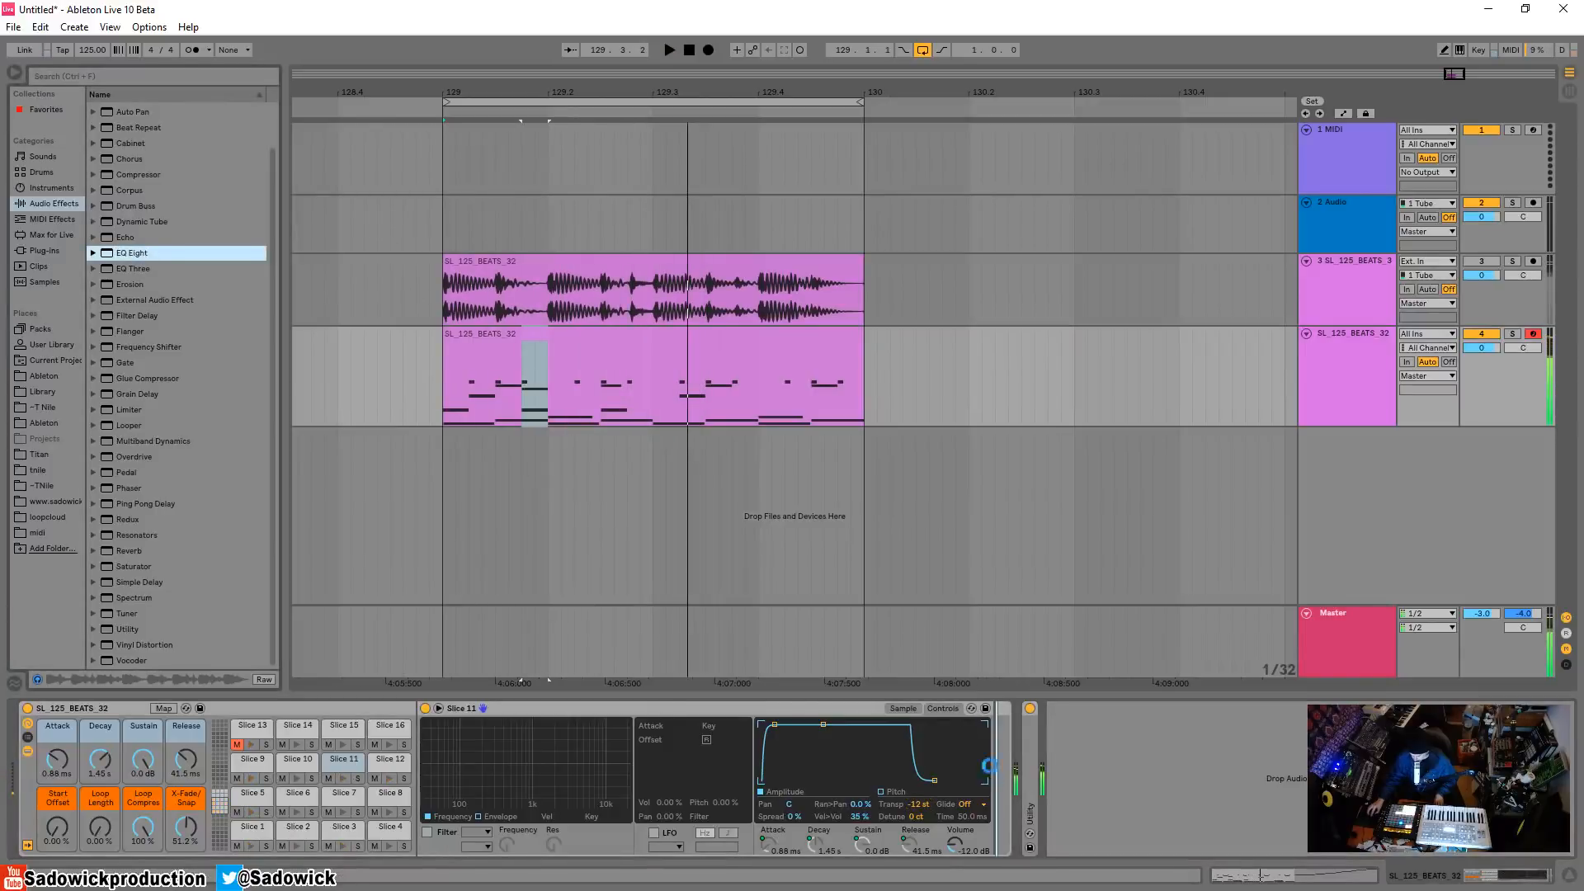
{"action": "double_click", "coordinate": [132, 253]}
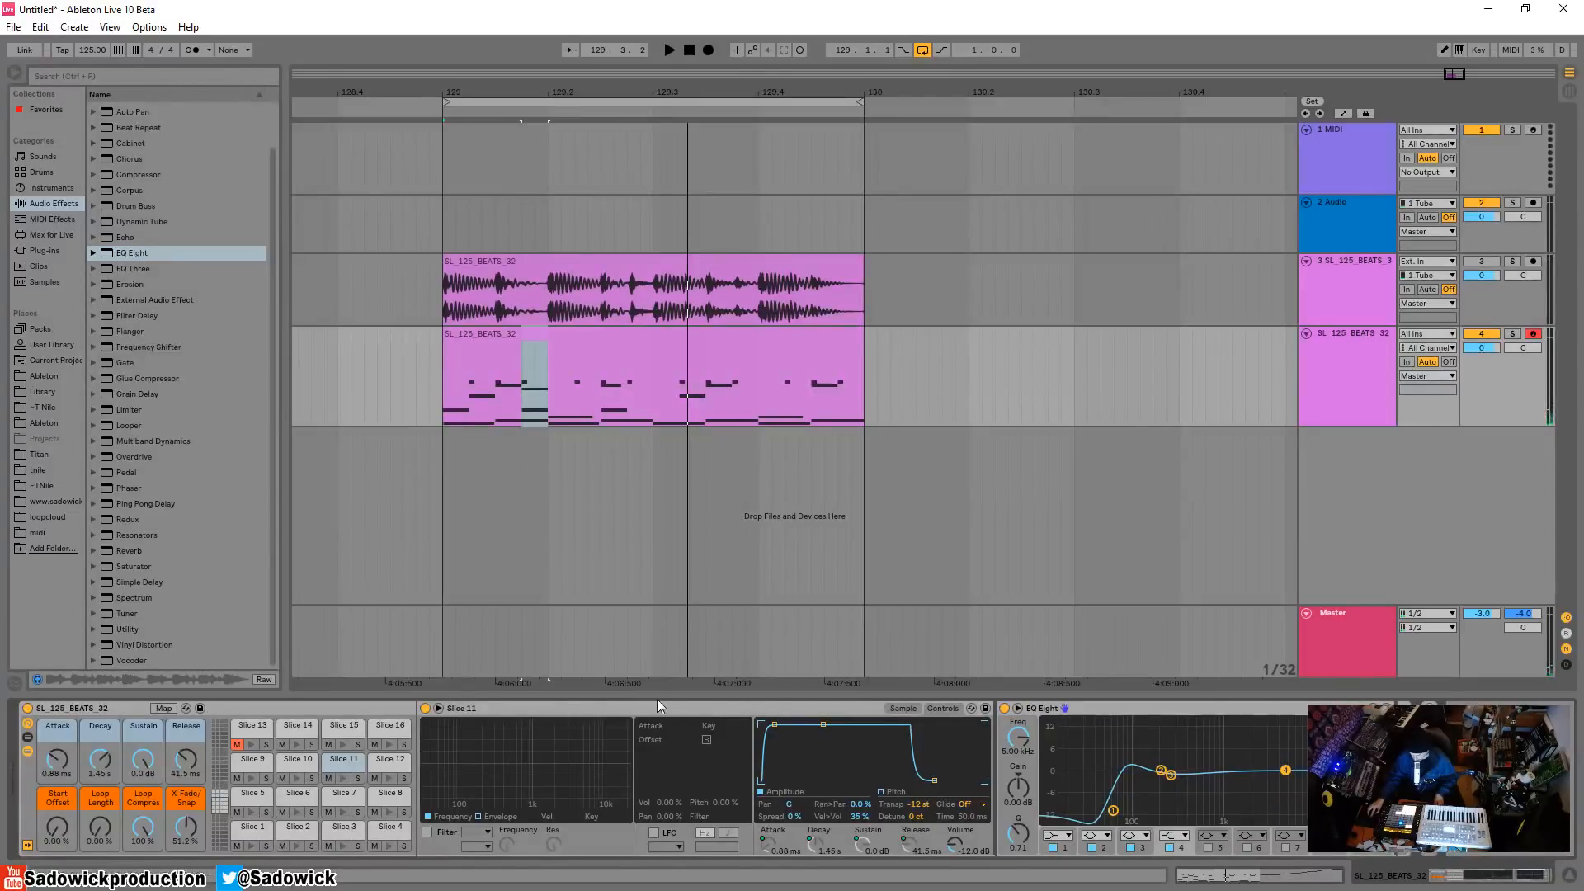
{"action": "double_click", "coordinate": [554, 707]}
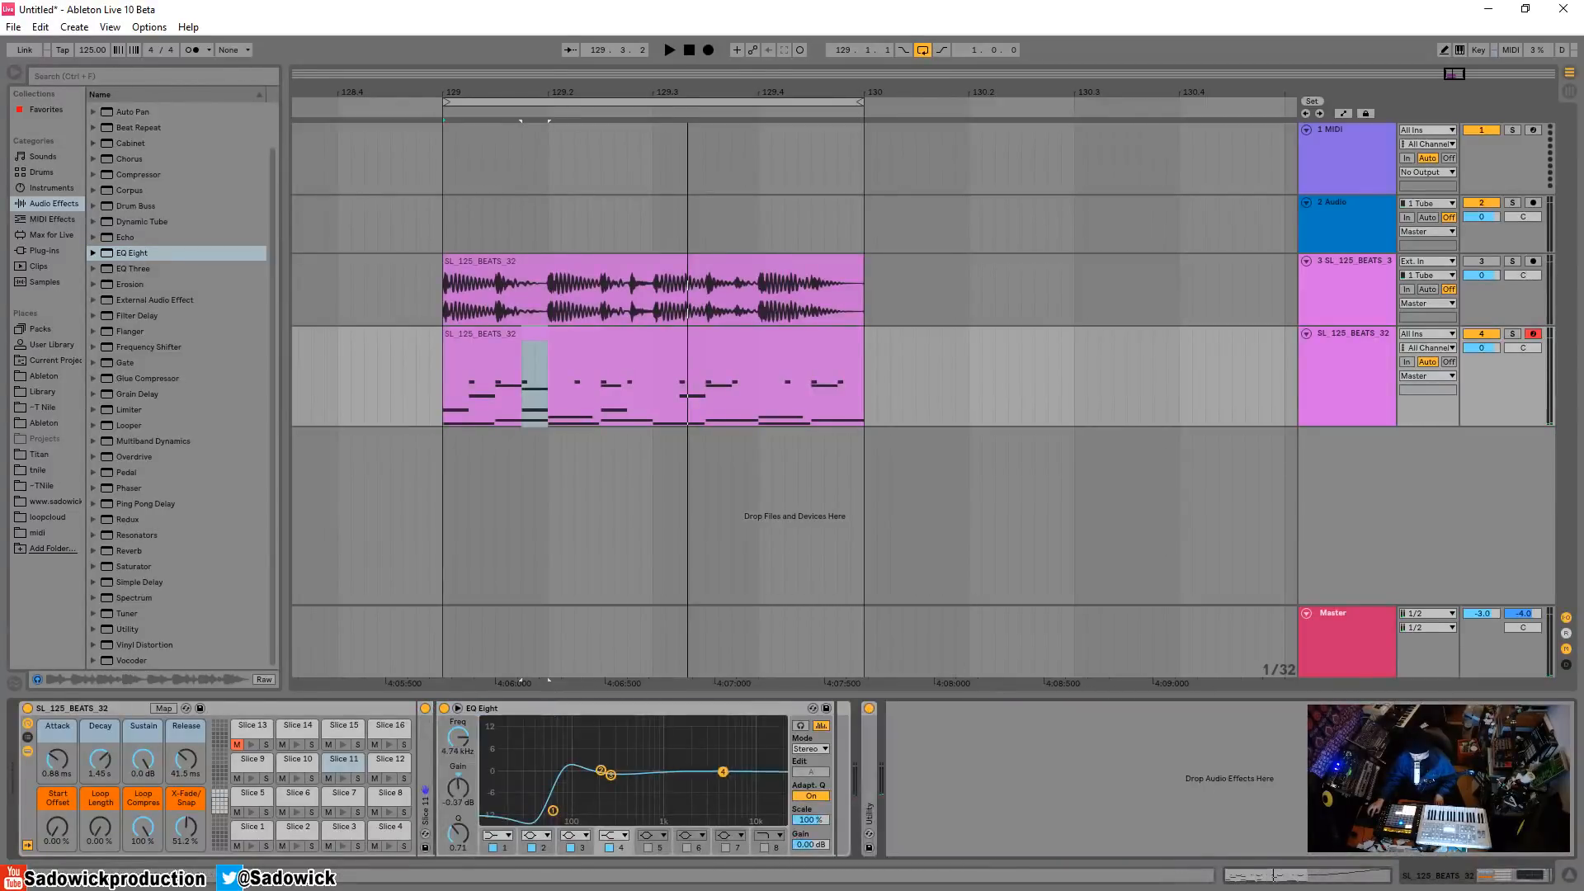
{"action": "key", "text": "space"}
{"action": "left_click_drag", "start_coordinate": [722, 771], "coordinate": [640, 802]}
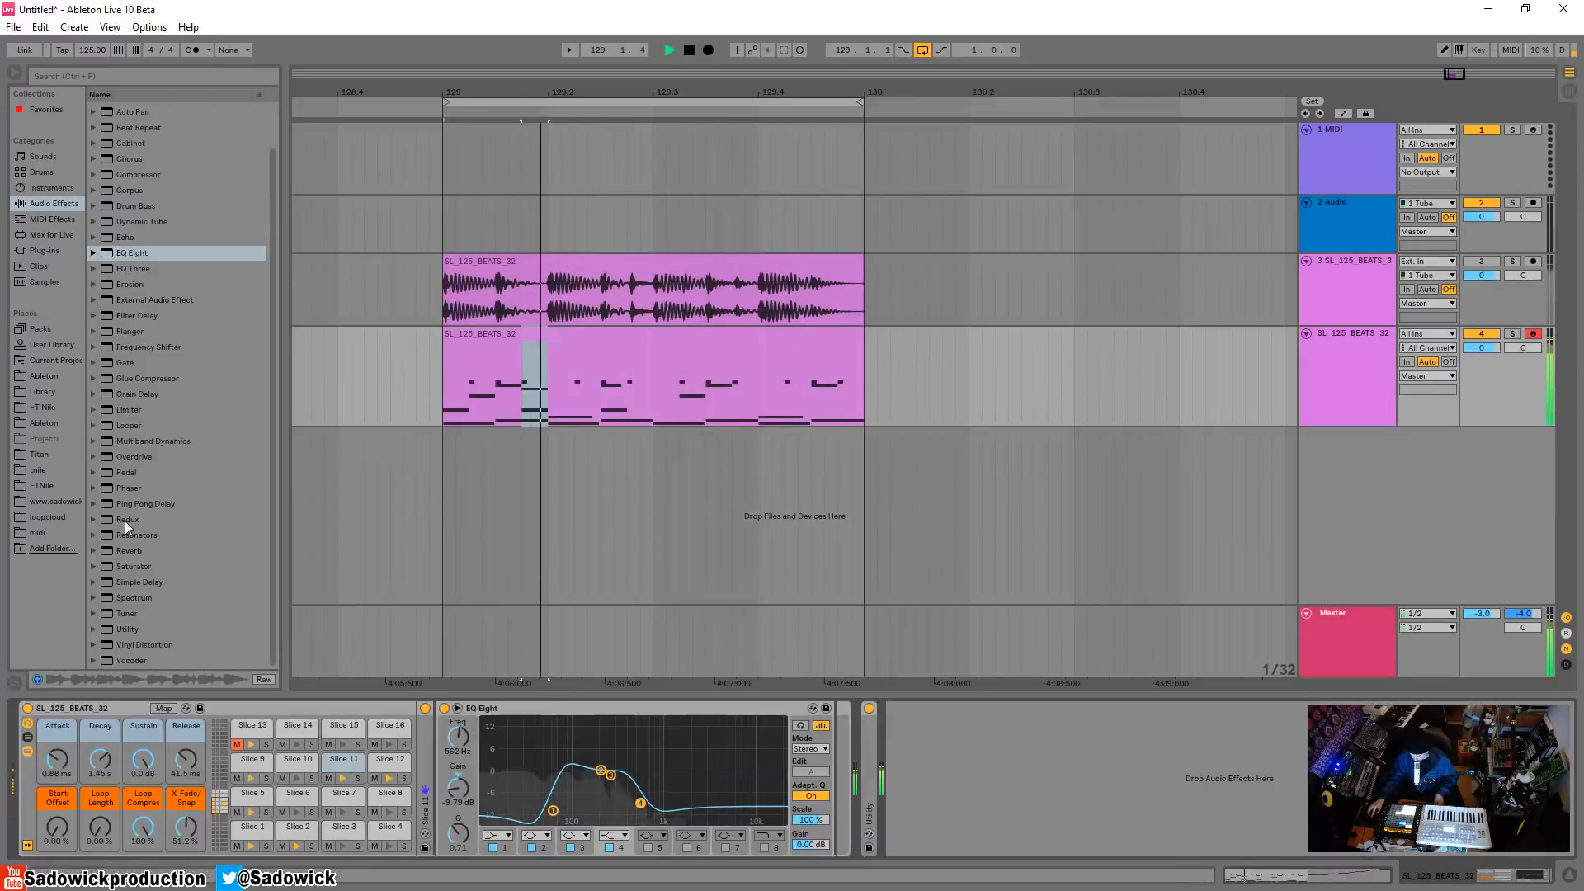
Add Redux after the EQ Eight on Slice 11 and set its downsampling to Soft at about 10.5
{"action": "left_click_drag", "start_coordinate": [125, 522], "coordinate": [907, 732]}
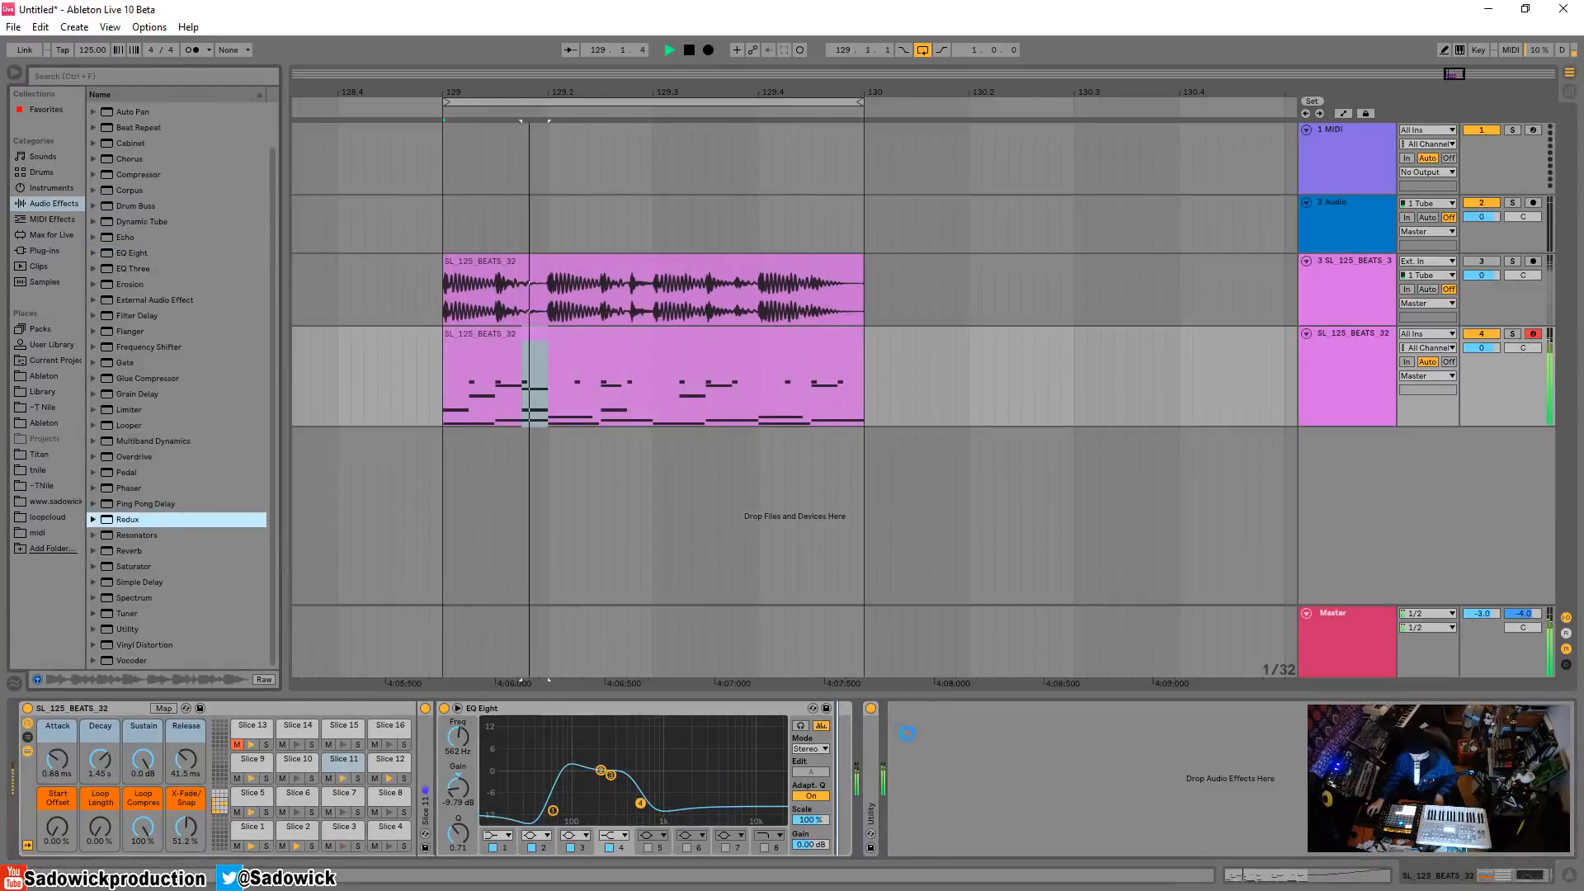
{"action": "left_click", "coordinate": [888, 832]}
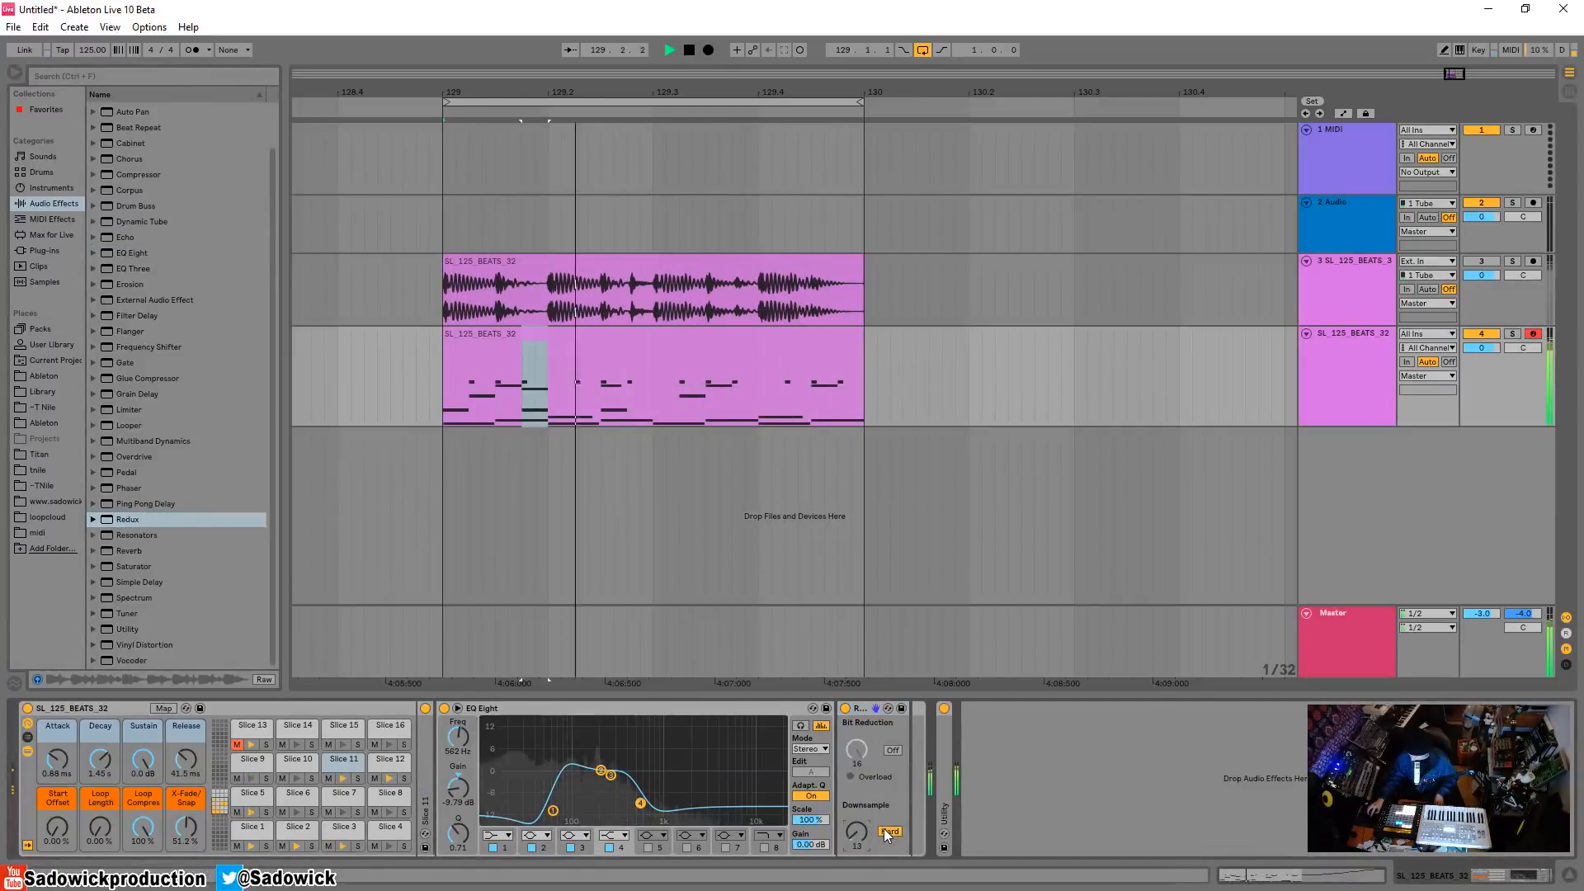
{"action": "left_click_drag", "start_coordinate": [856, 832], "coordinate": [857, 818]}
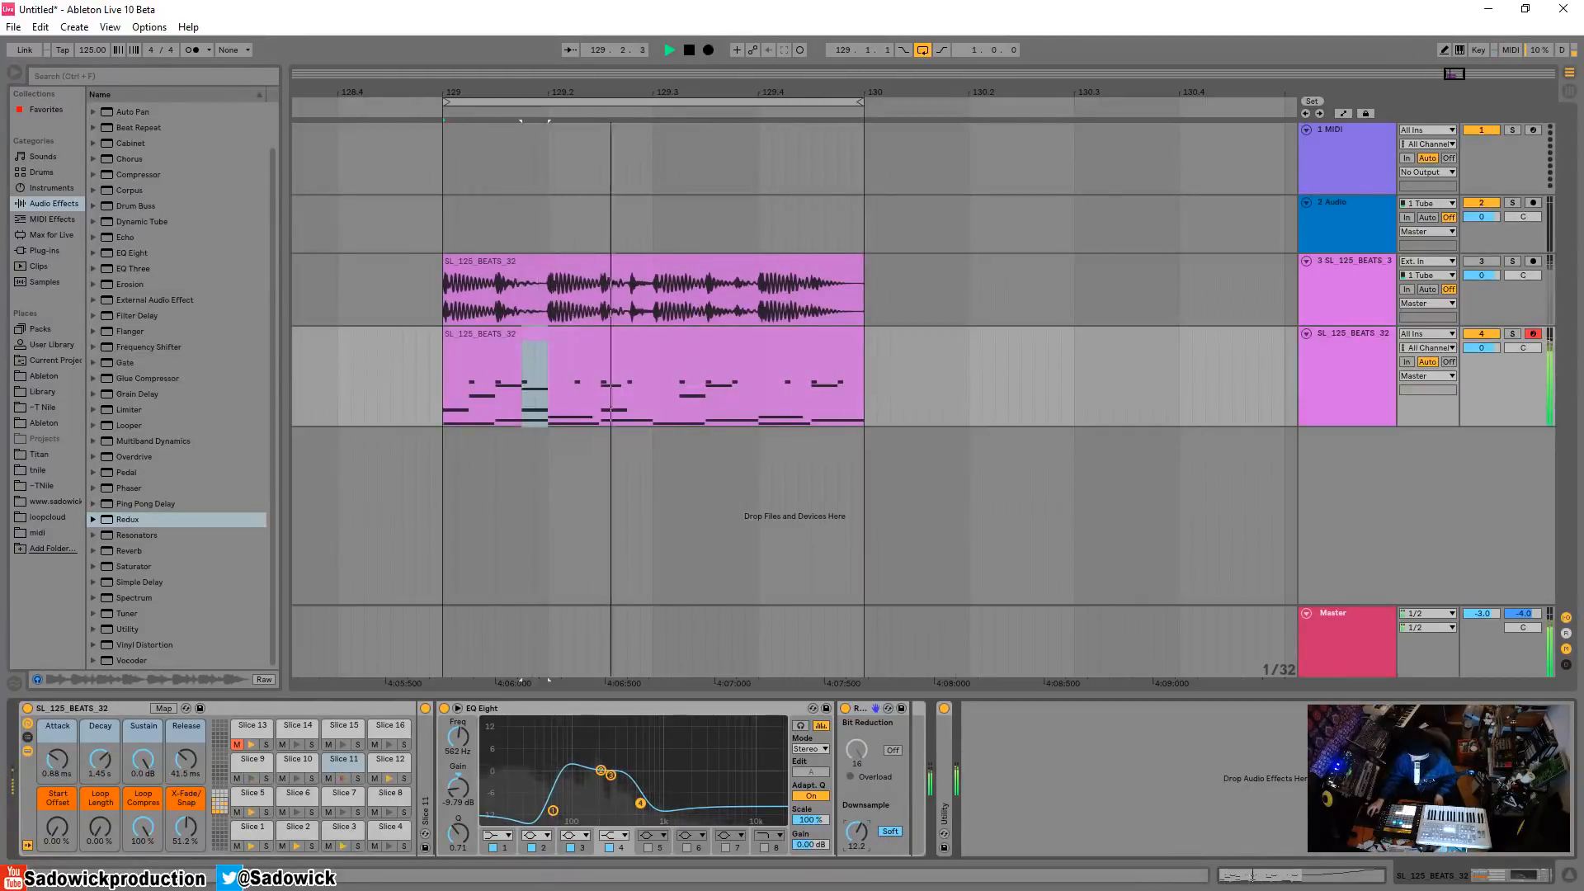
Add a Reverb at 37% Dry/Wet after Redux on Slice 11 and collapse the EQ Eight
{"action": "left_click", "coordinate": [122, 551]}
{"action": "left_click_drag", "start_coordinate": [122, 555], "coordinate": [904, 782]}
{"action": "double_click", "coordinate": [586, 708]}
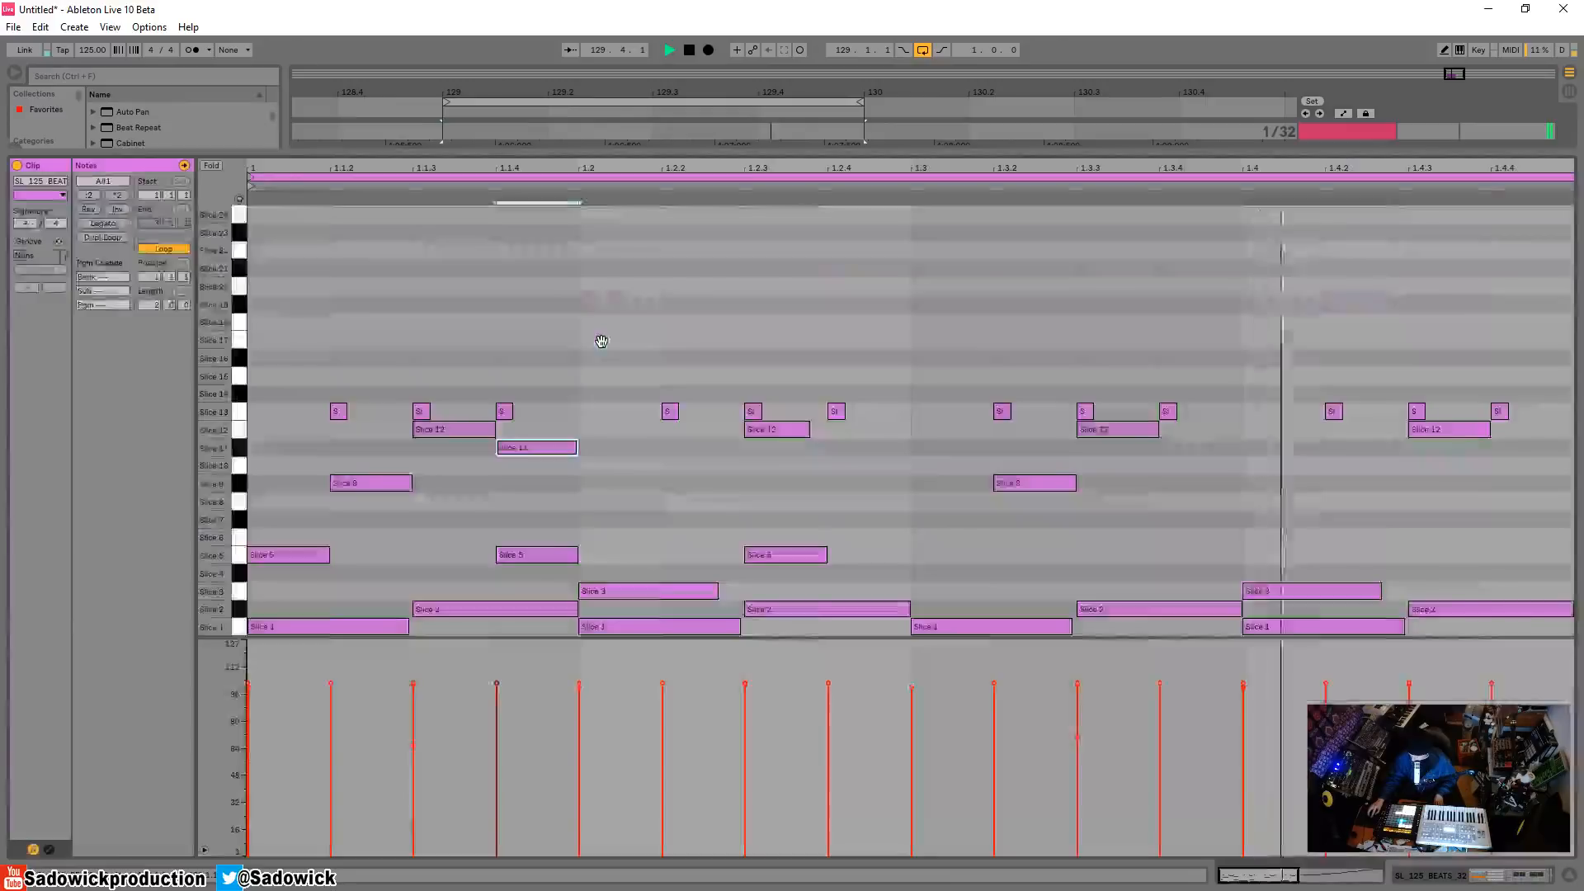
Add another Slice 11 note at 1.3.4 in the MIDI clip and return to the device chain
{"action": "double_click", "coordinate": [606, 353]}
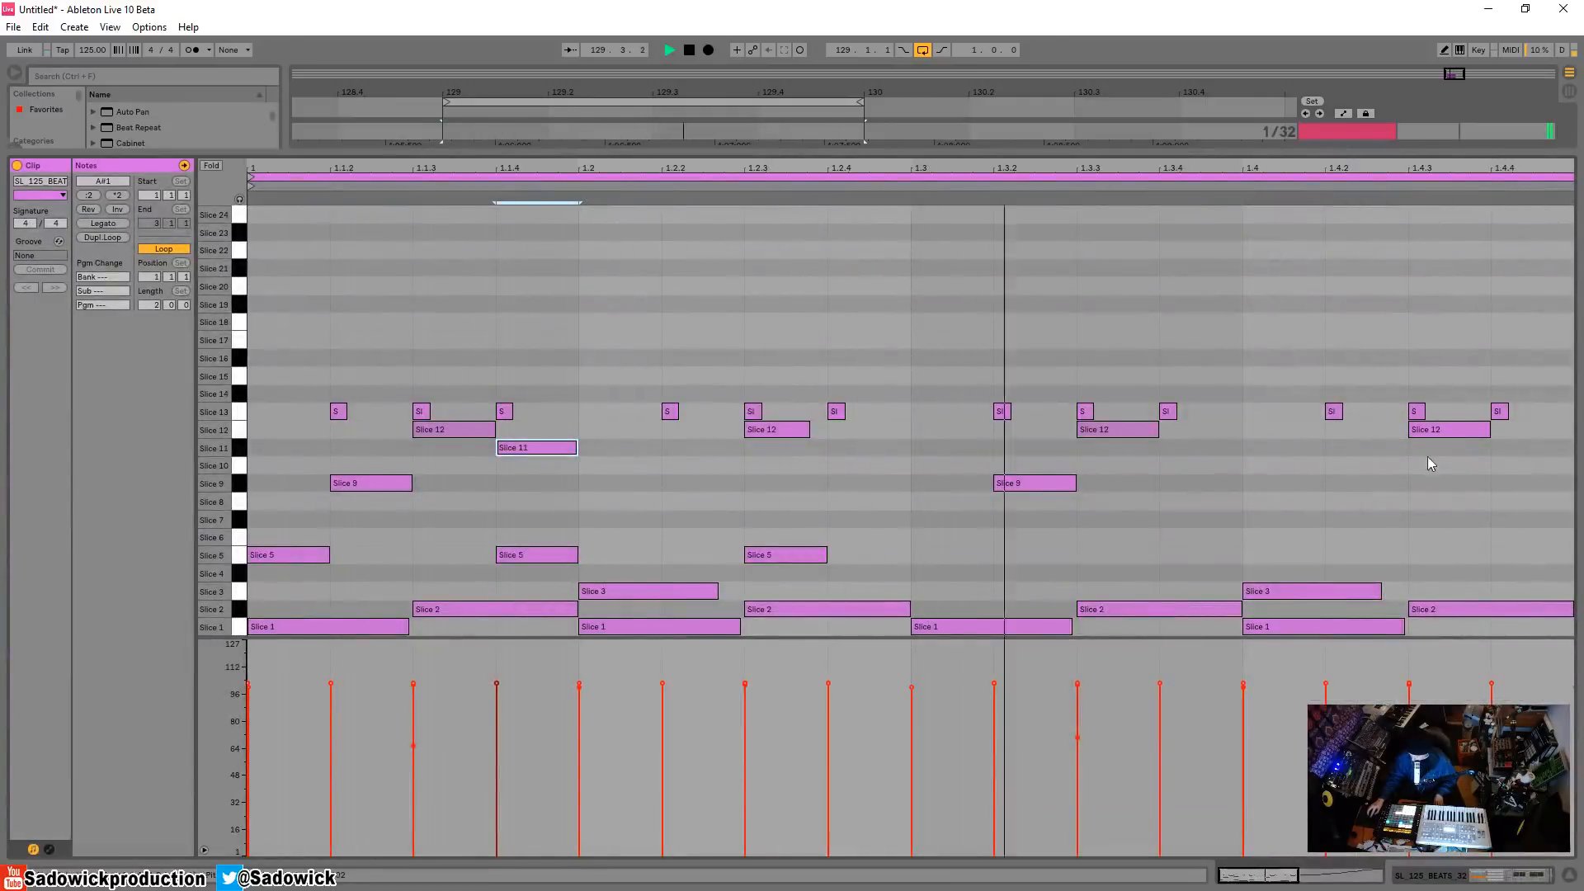
{"action": "double_click", "coordinate": [1199, 448]}
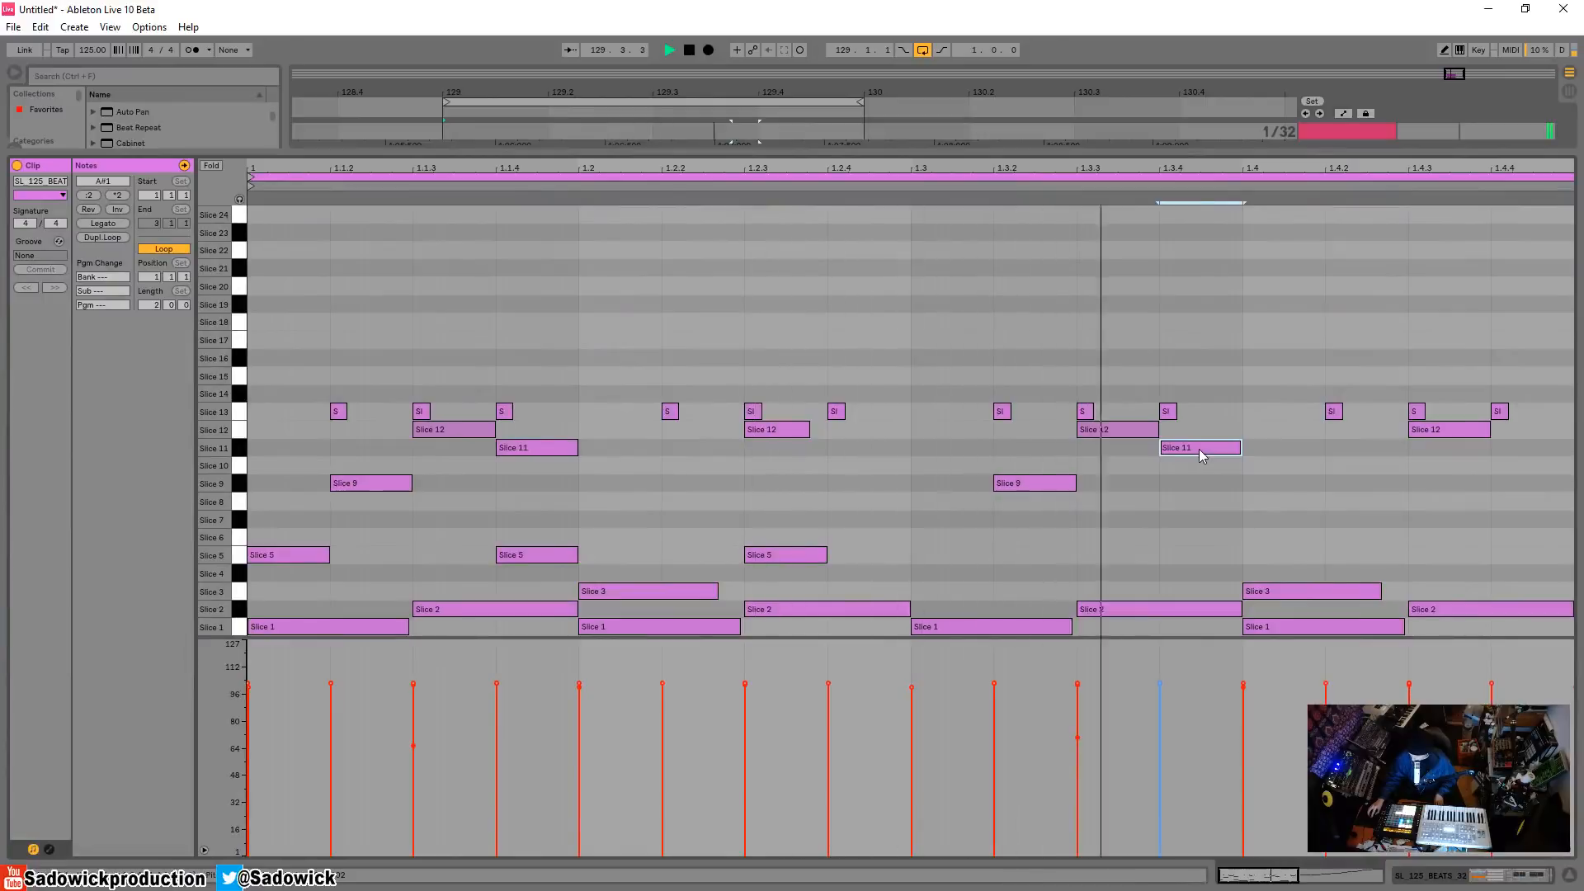
{"action": "left_click", "coordinate": [1431, 875]}
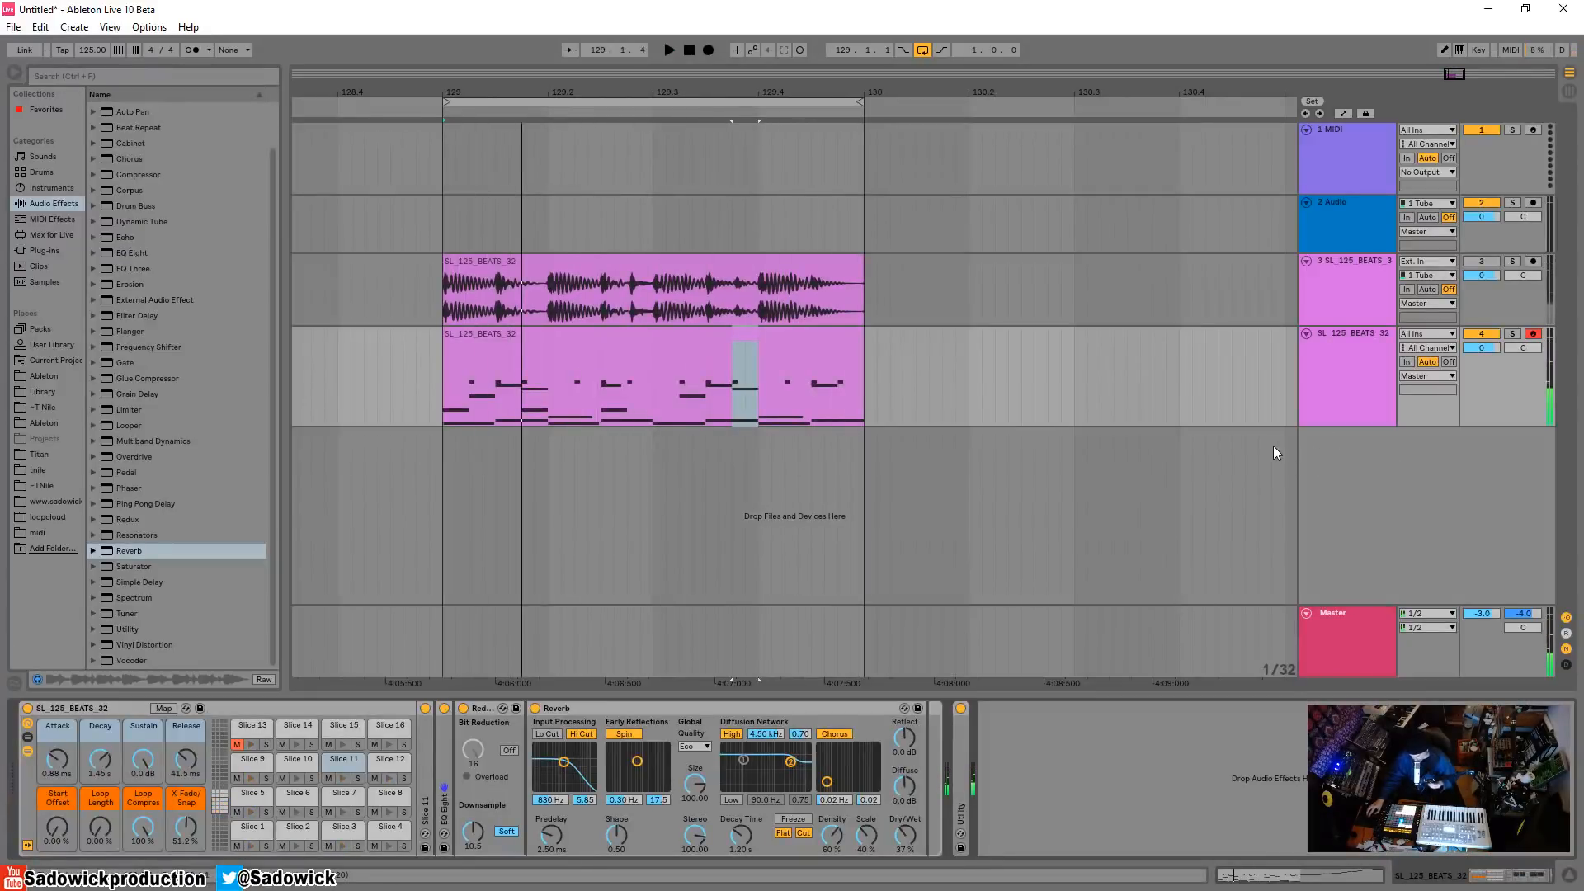
Collapse the drum rack, add a Glue Compressor after Utility, adjust its release and set the threshold to -7.30 dB
{"action": "double_click", "coordinate": [115, 709]}
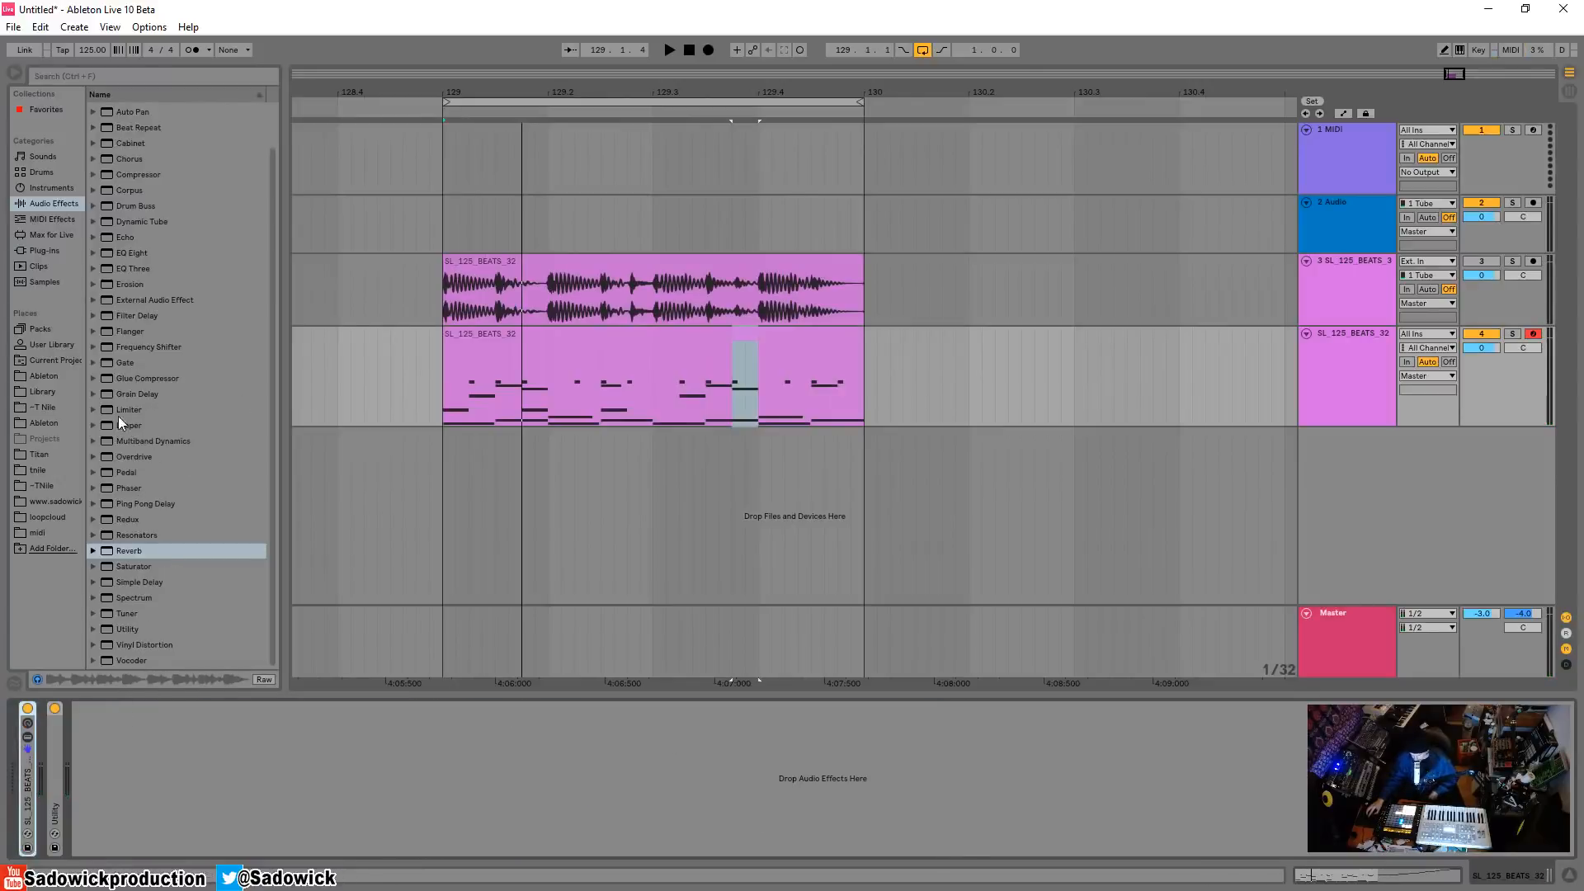
{"action": "left_click_drag", "start_coordinate": [137, 379], "coordinate": [174, 815]}
{"action": "key", "text": "space"}
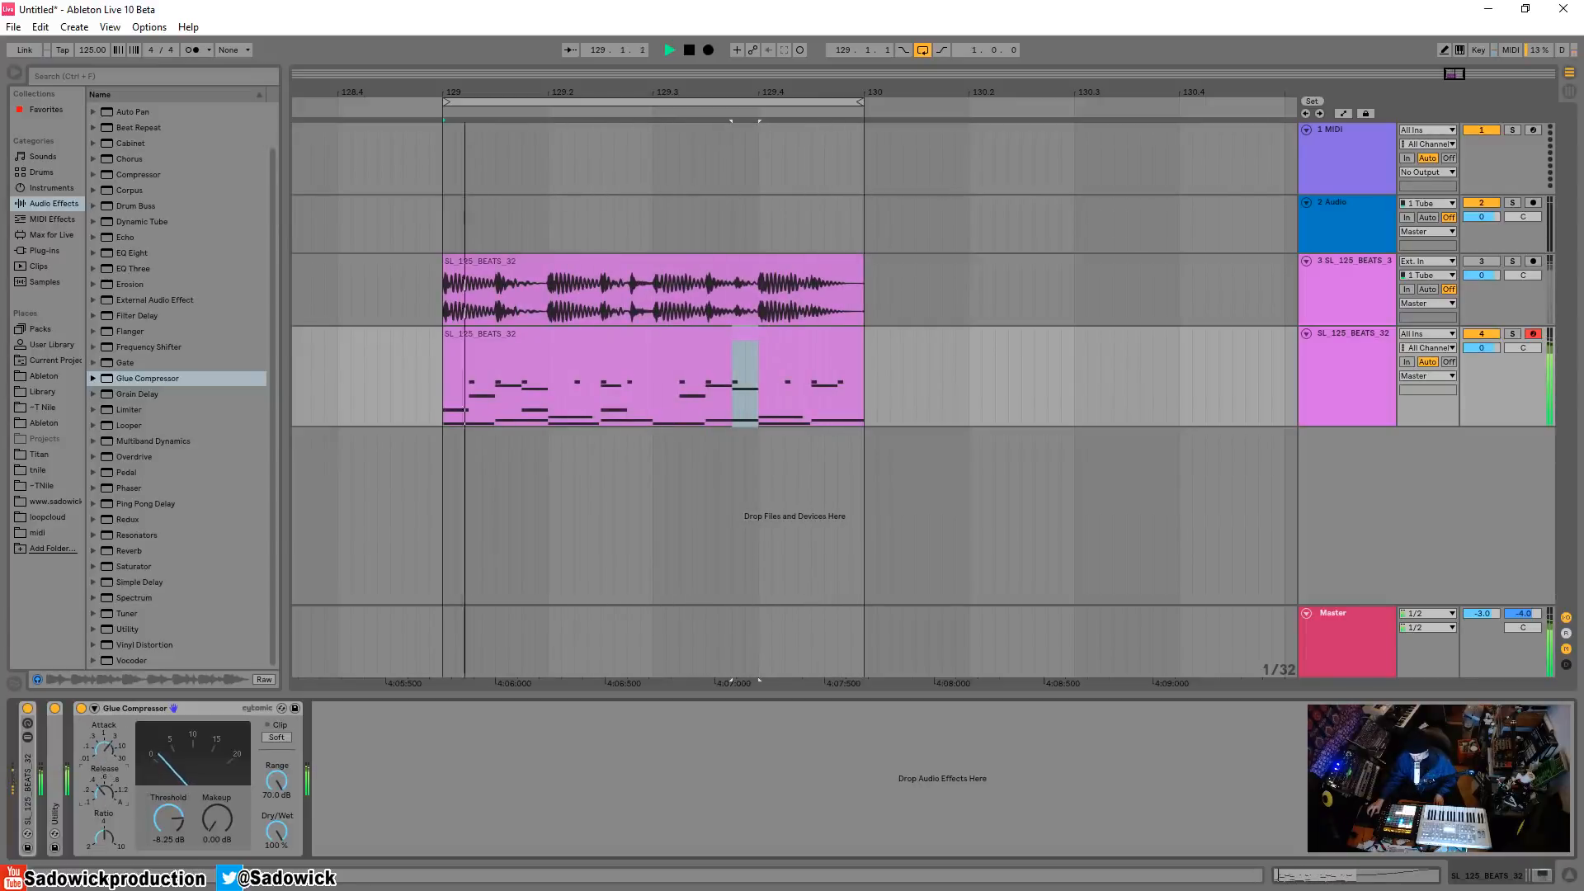
{"action": "left_click_drag", "start_coordinate": [104, 792], "coordinate": [104, 779]}
{"action": "left_click_drag", "start_coordinate": [161, 823], "coordinate": [161, 819]}
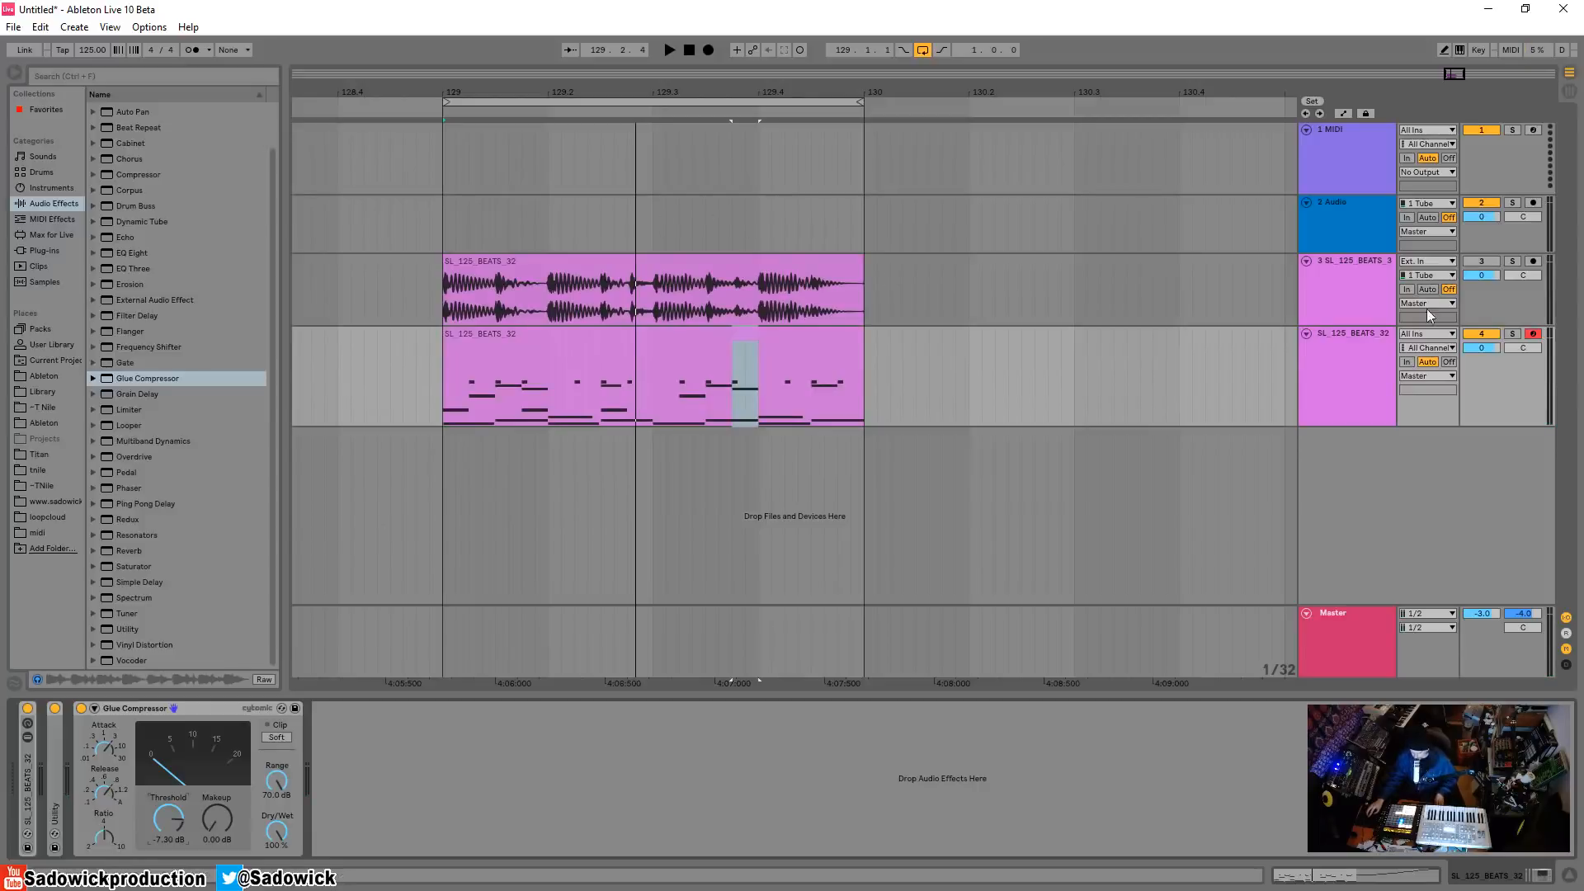
Solo the original loop track, play it and lower its volume to -2.8 dB
{"action": "left_click", "coordinate": [1515, 262]}
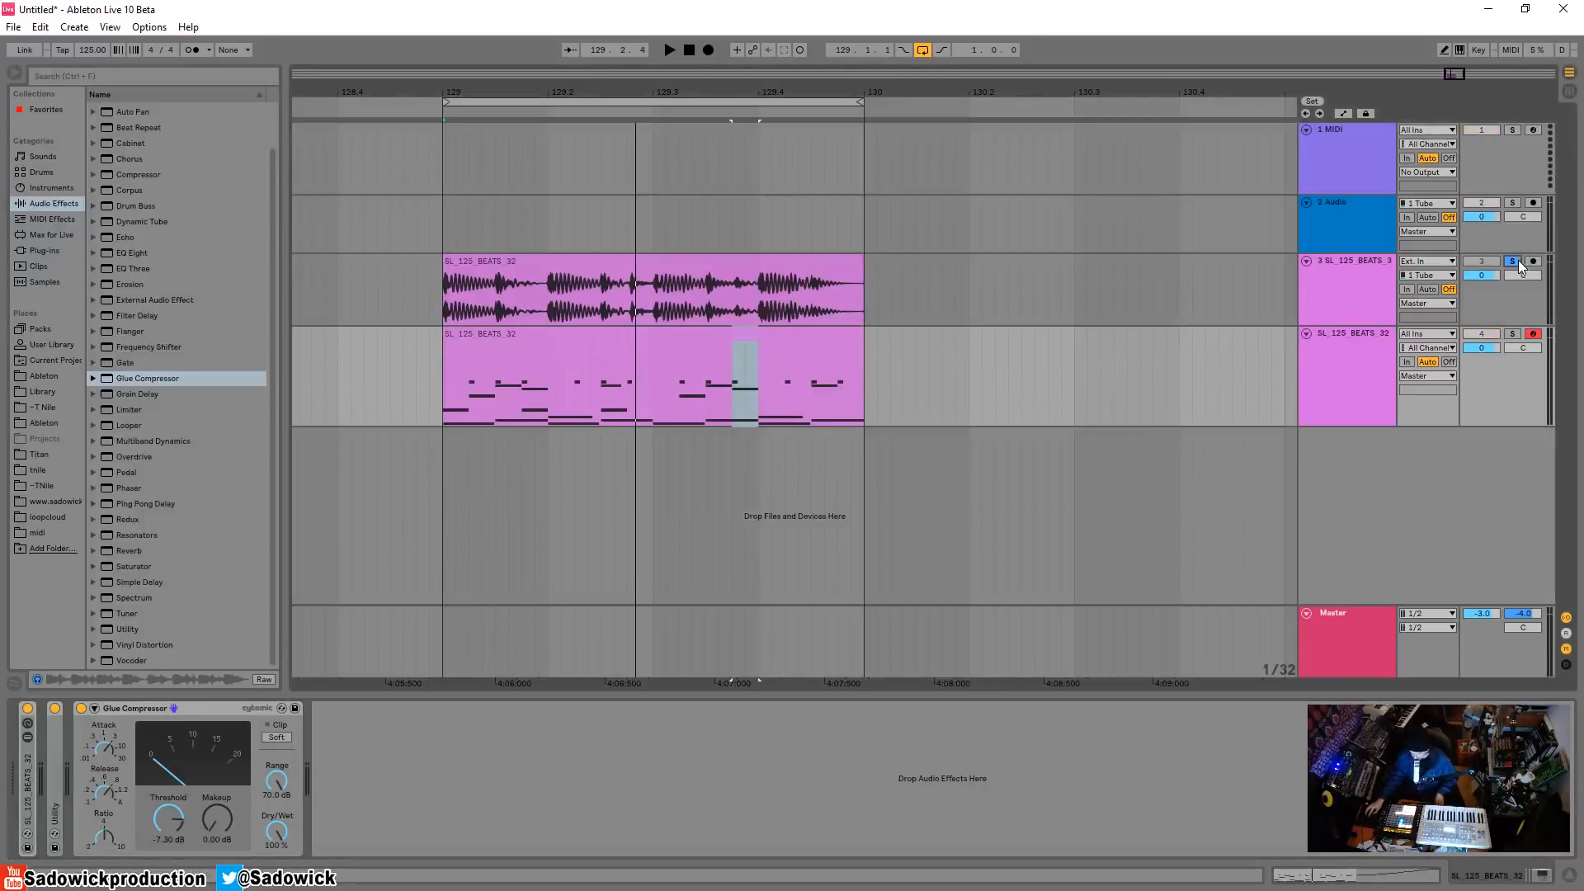
{"action": "left_click", "coordinate": [605, 261]}
{"action": "key", "text": "space"}
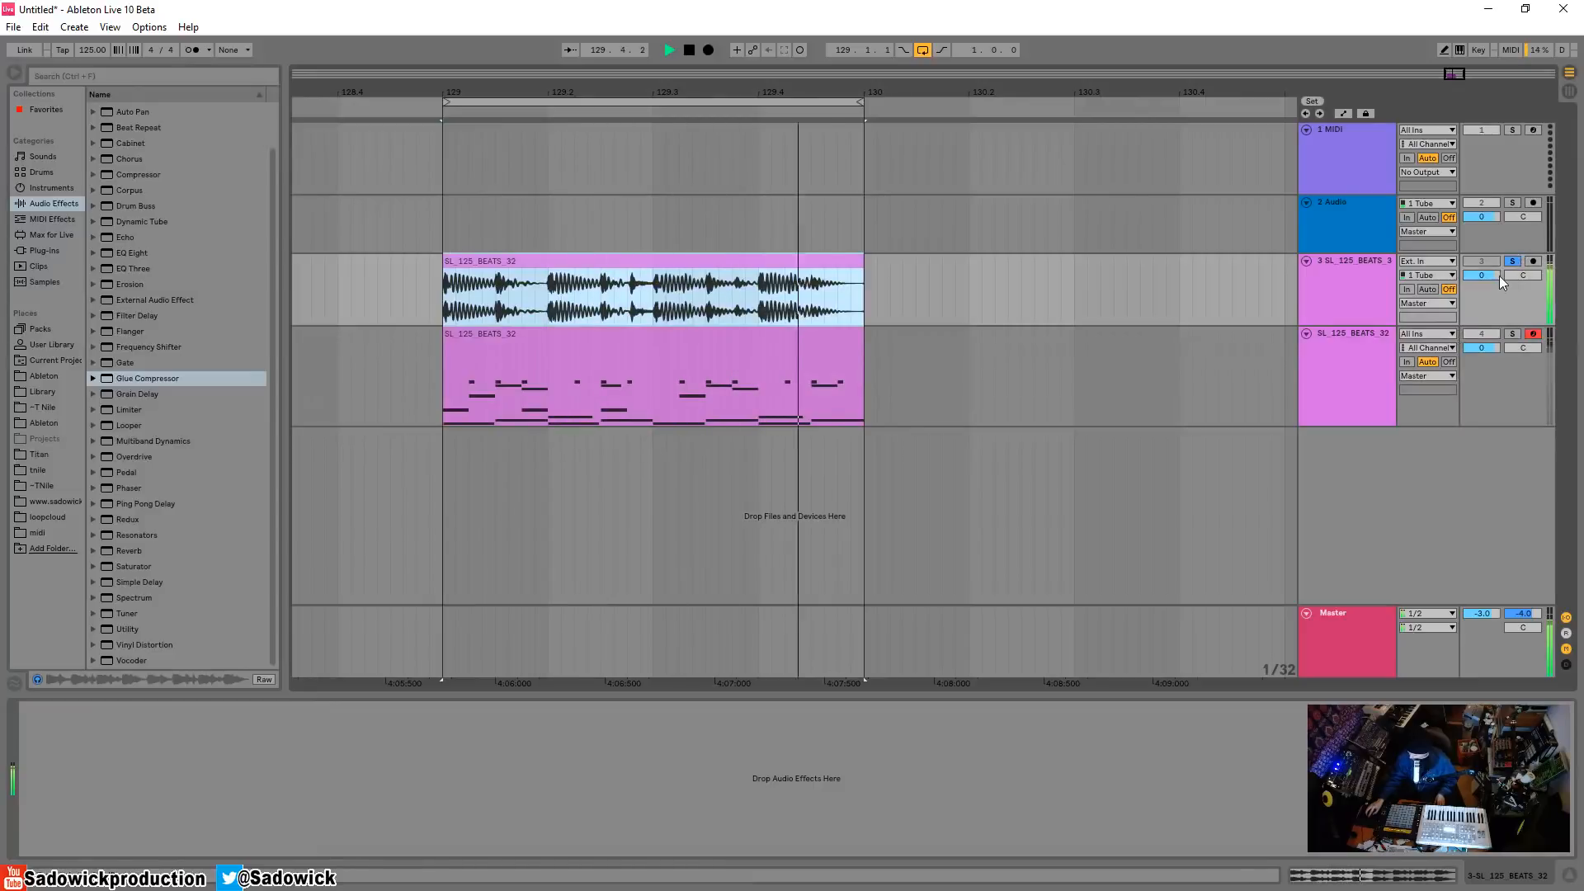
{"action": "left_click_drag", "start_coordinate": [1483, 276], "coordinate": [1483, 286]}
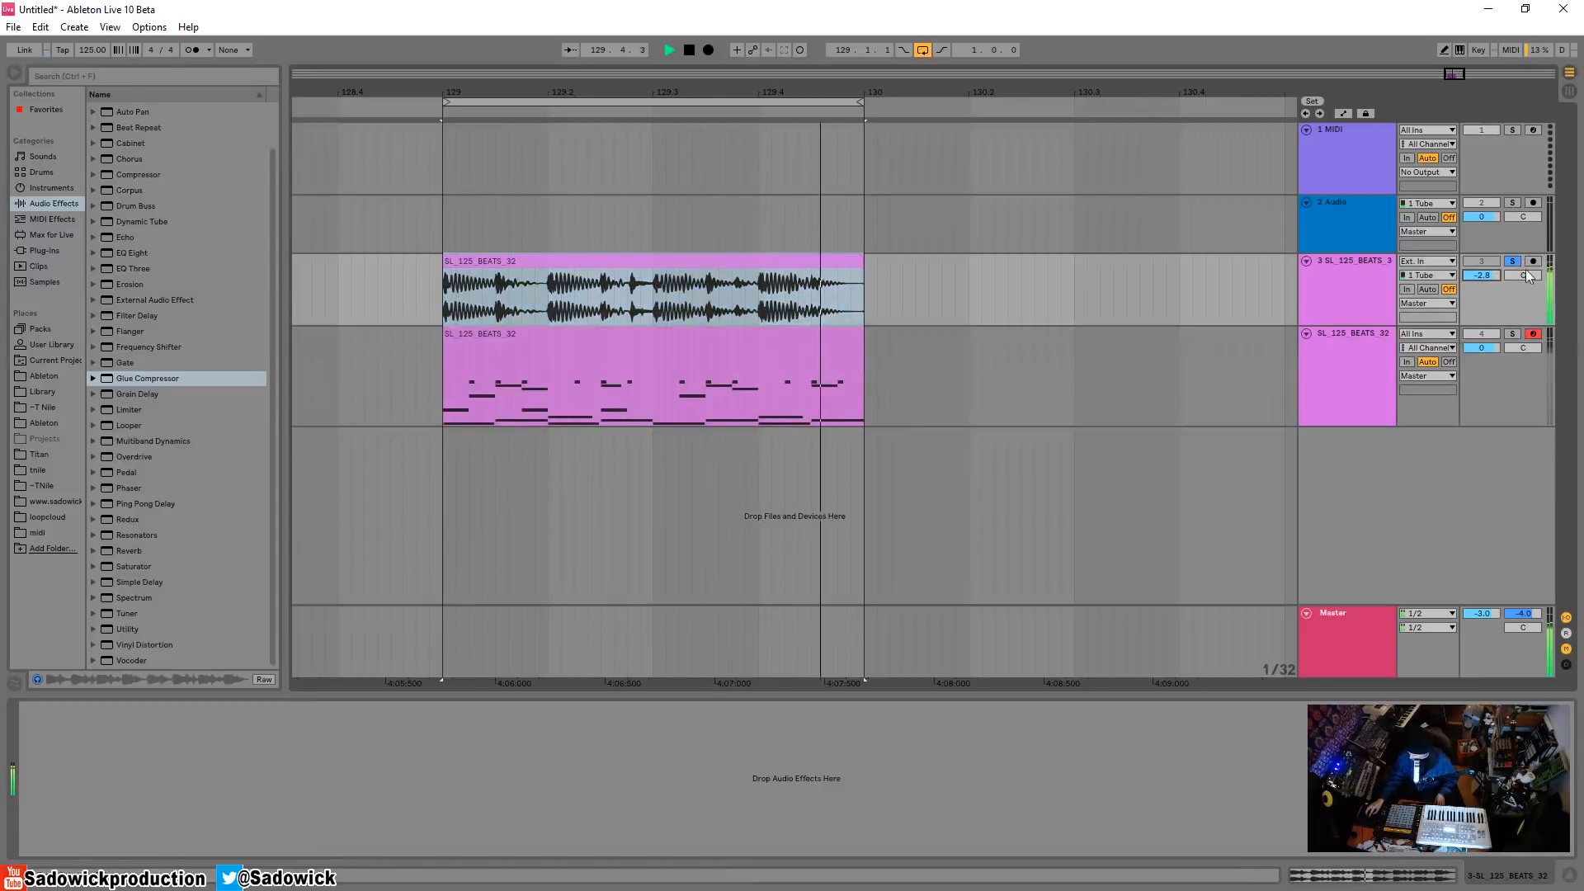
Solo the sliced MIDI track to compare it with the original loop, and release the solo after listening
{"action": "key", "text": "space"}
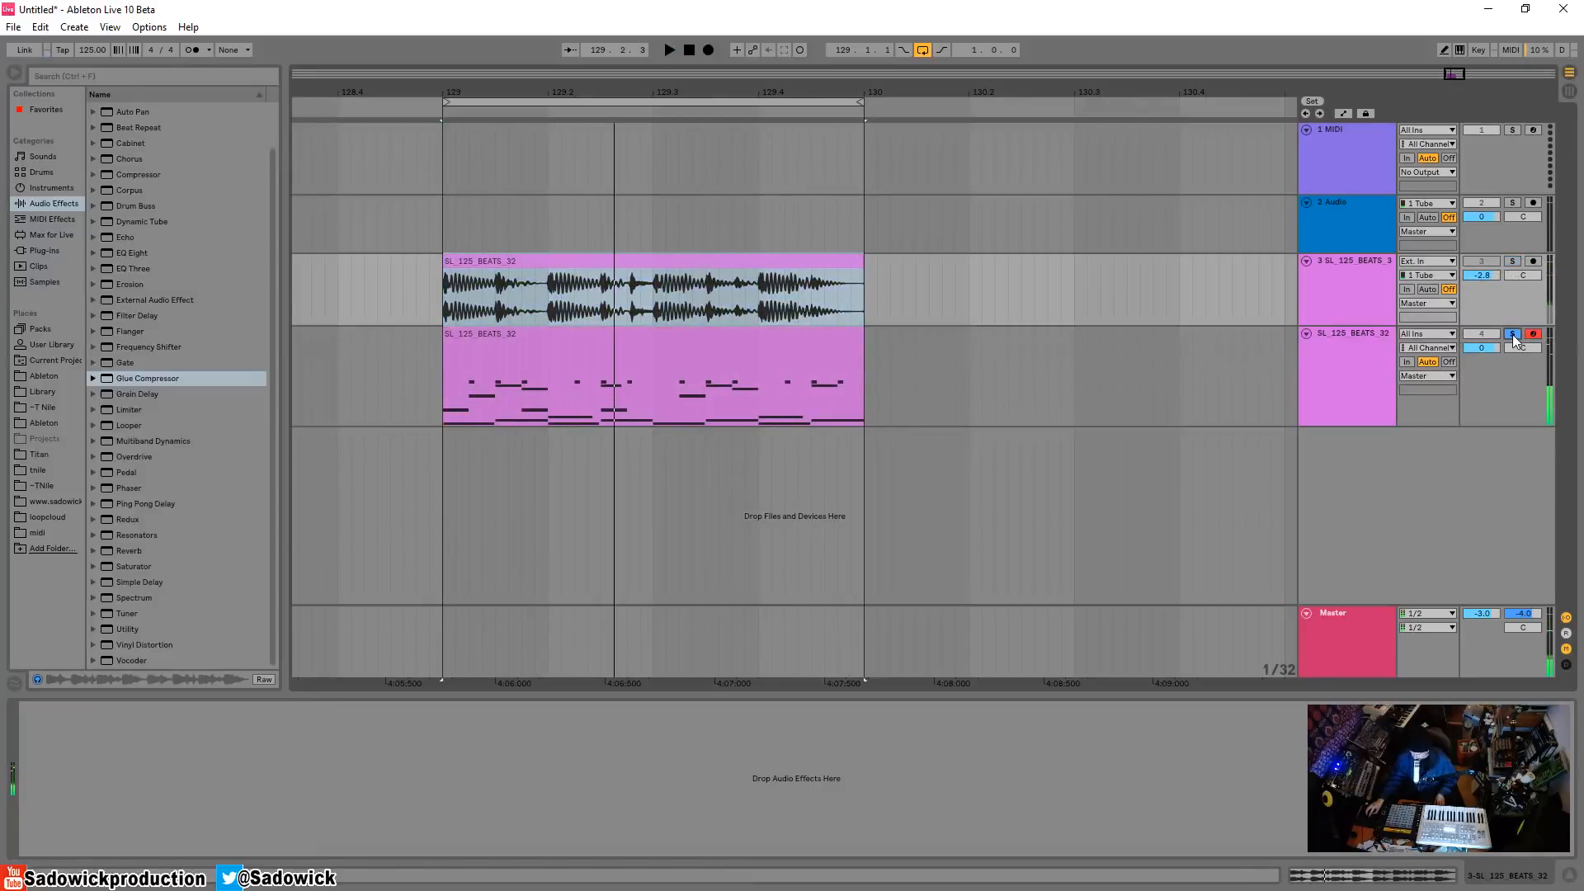
{"action": "key", "text": "space"}
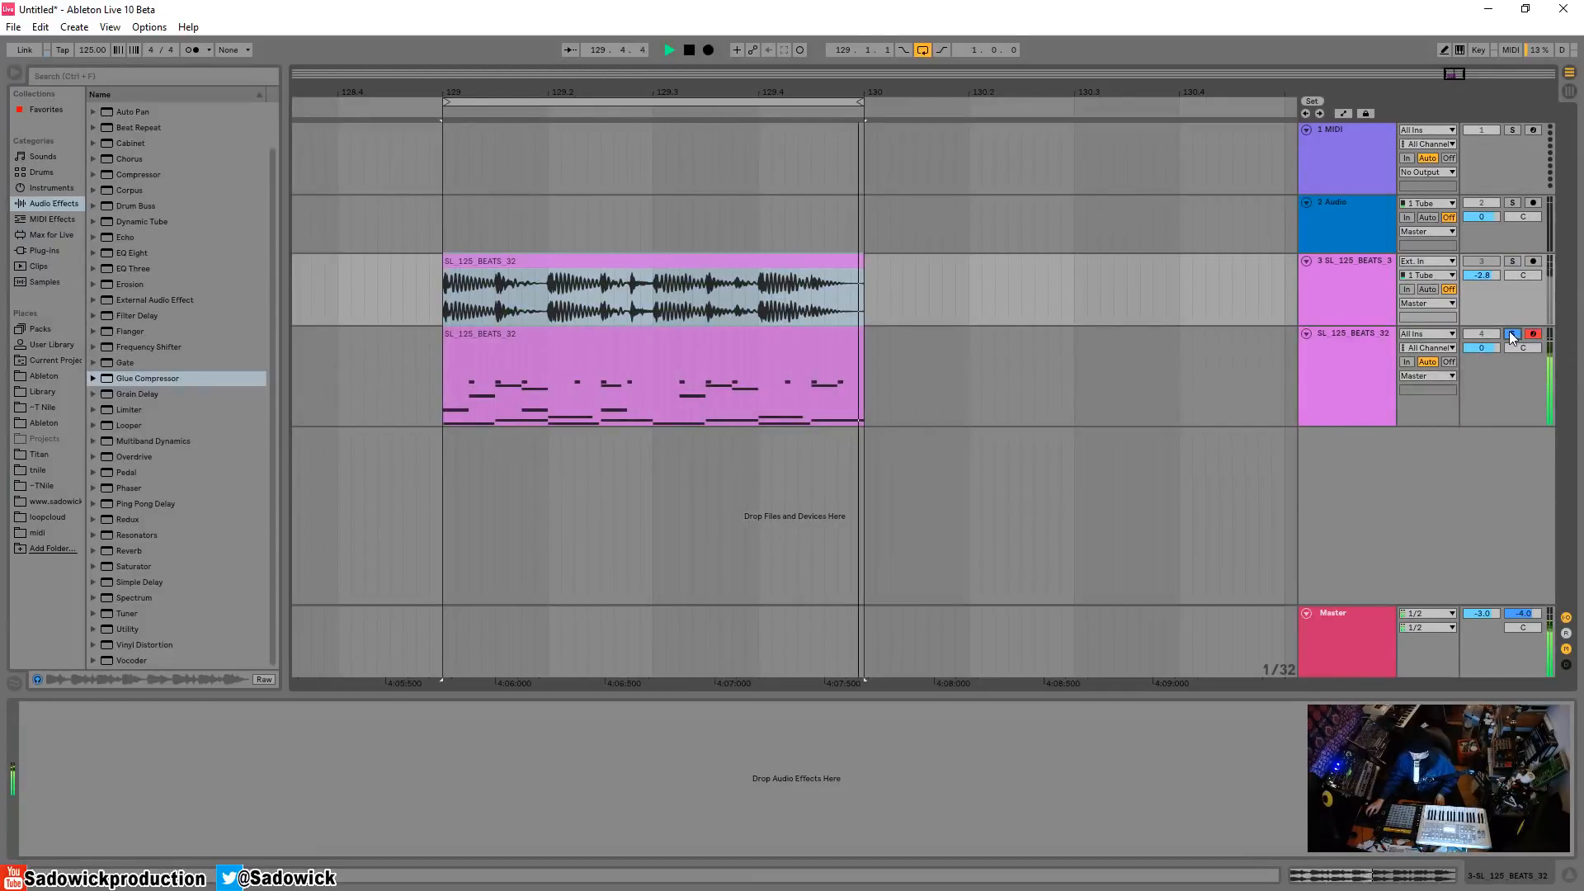
{"action": "key", "text": "space"}
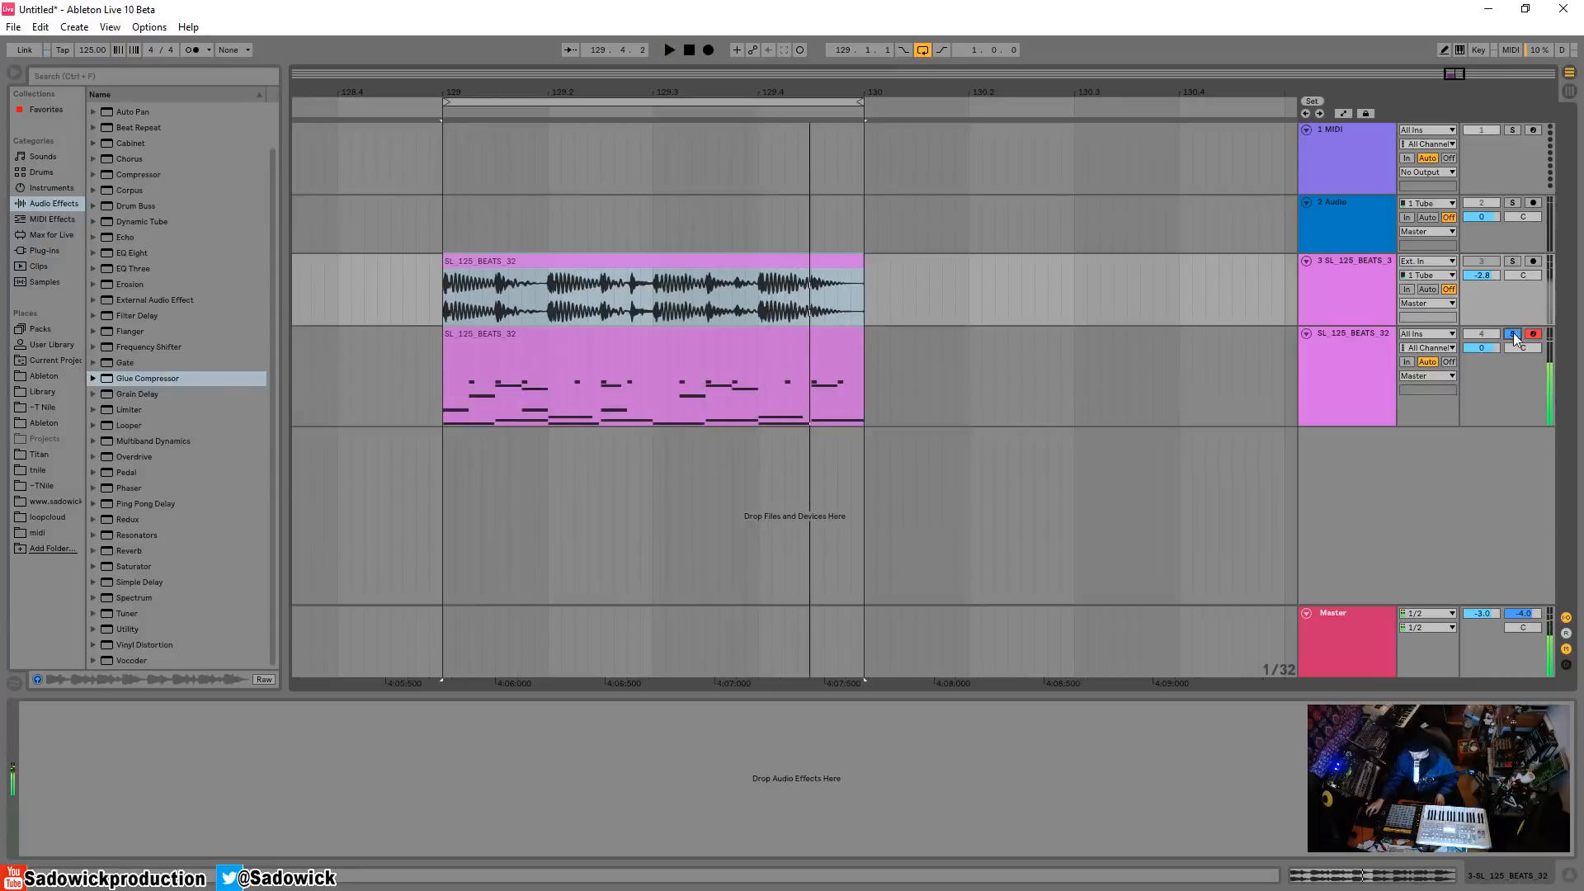
{"action": "left_click", "coordinate": [1512, 335]}
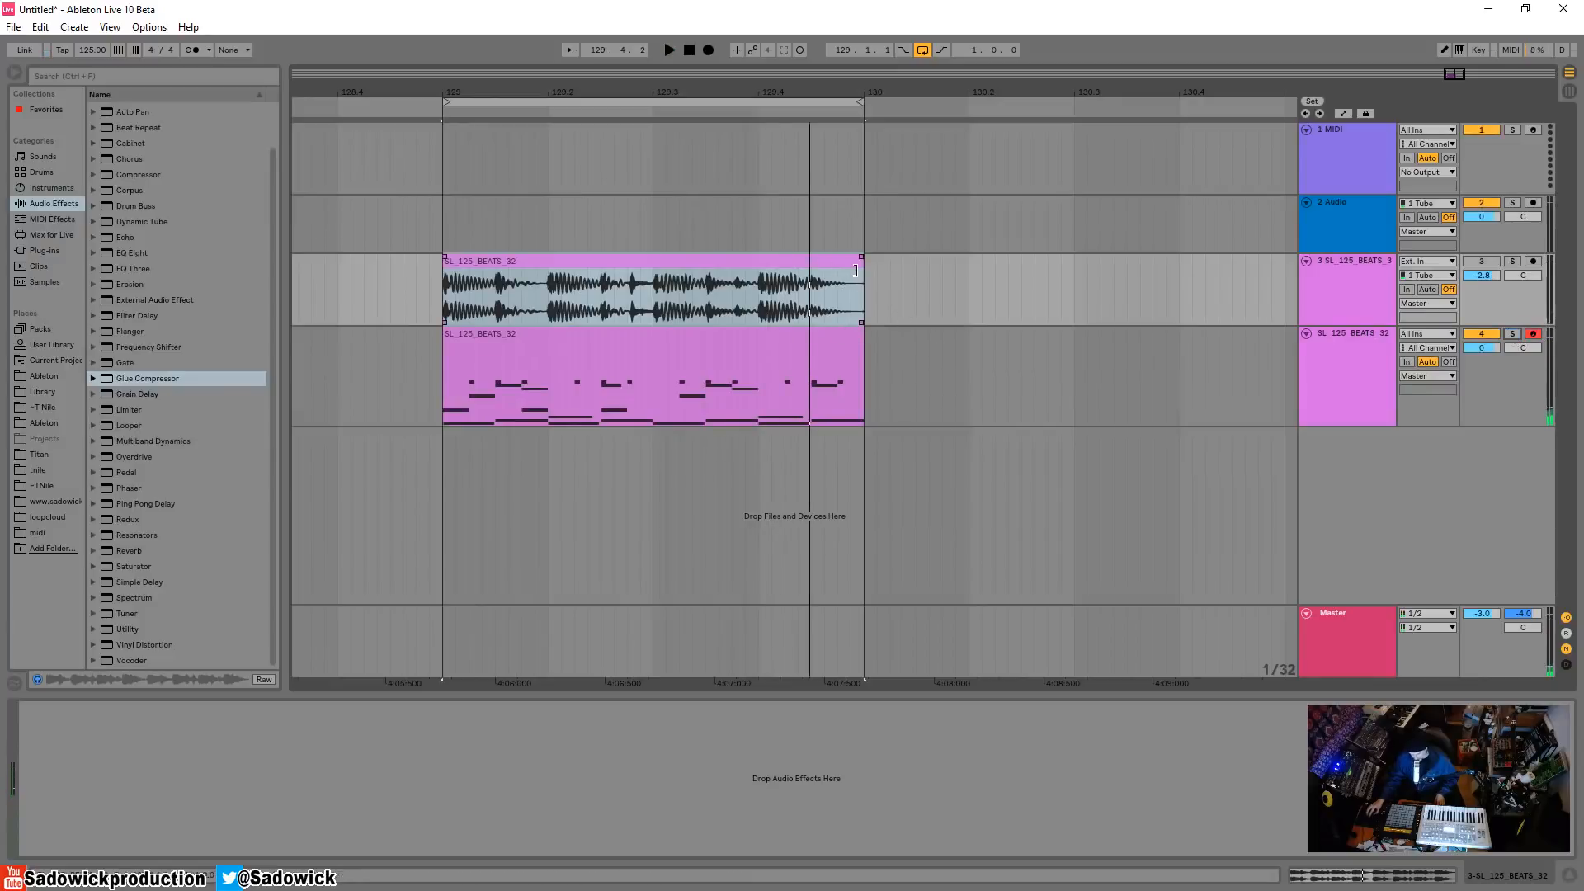